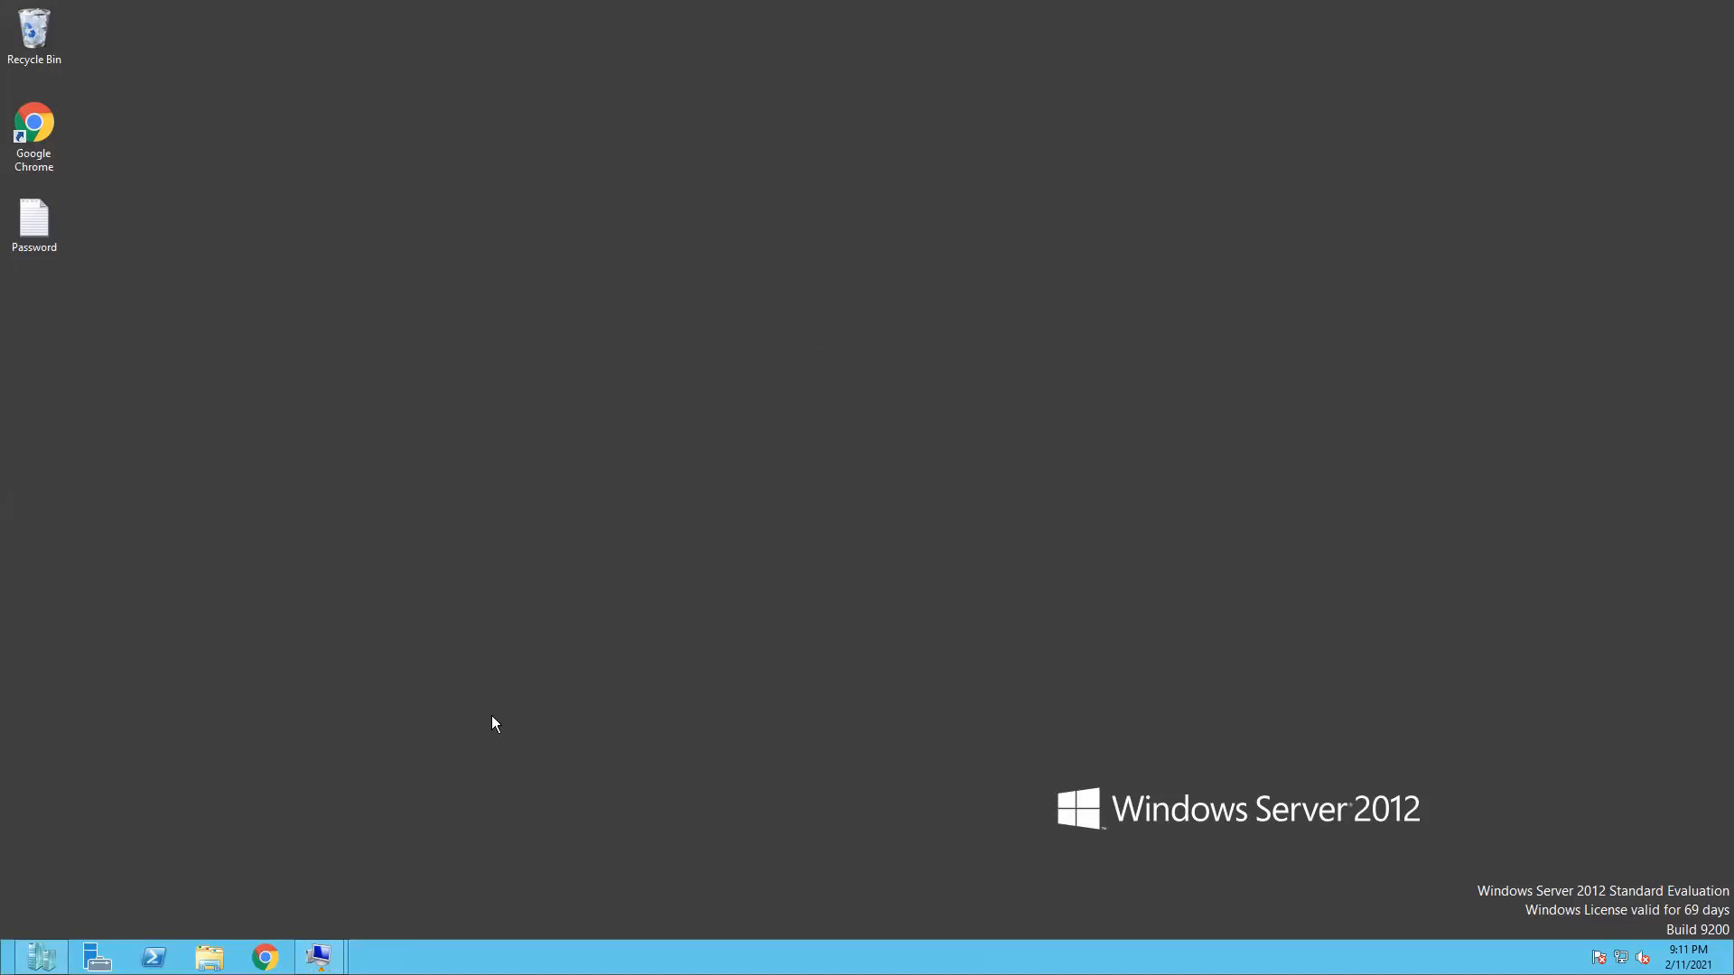
# - Switch to the Exchange server remote session showing the admin center's four mailboxes
pyautogui.click(415, 876)
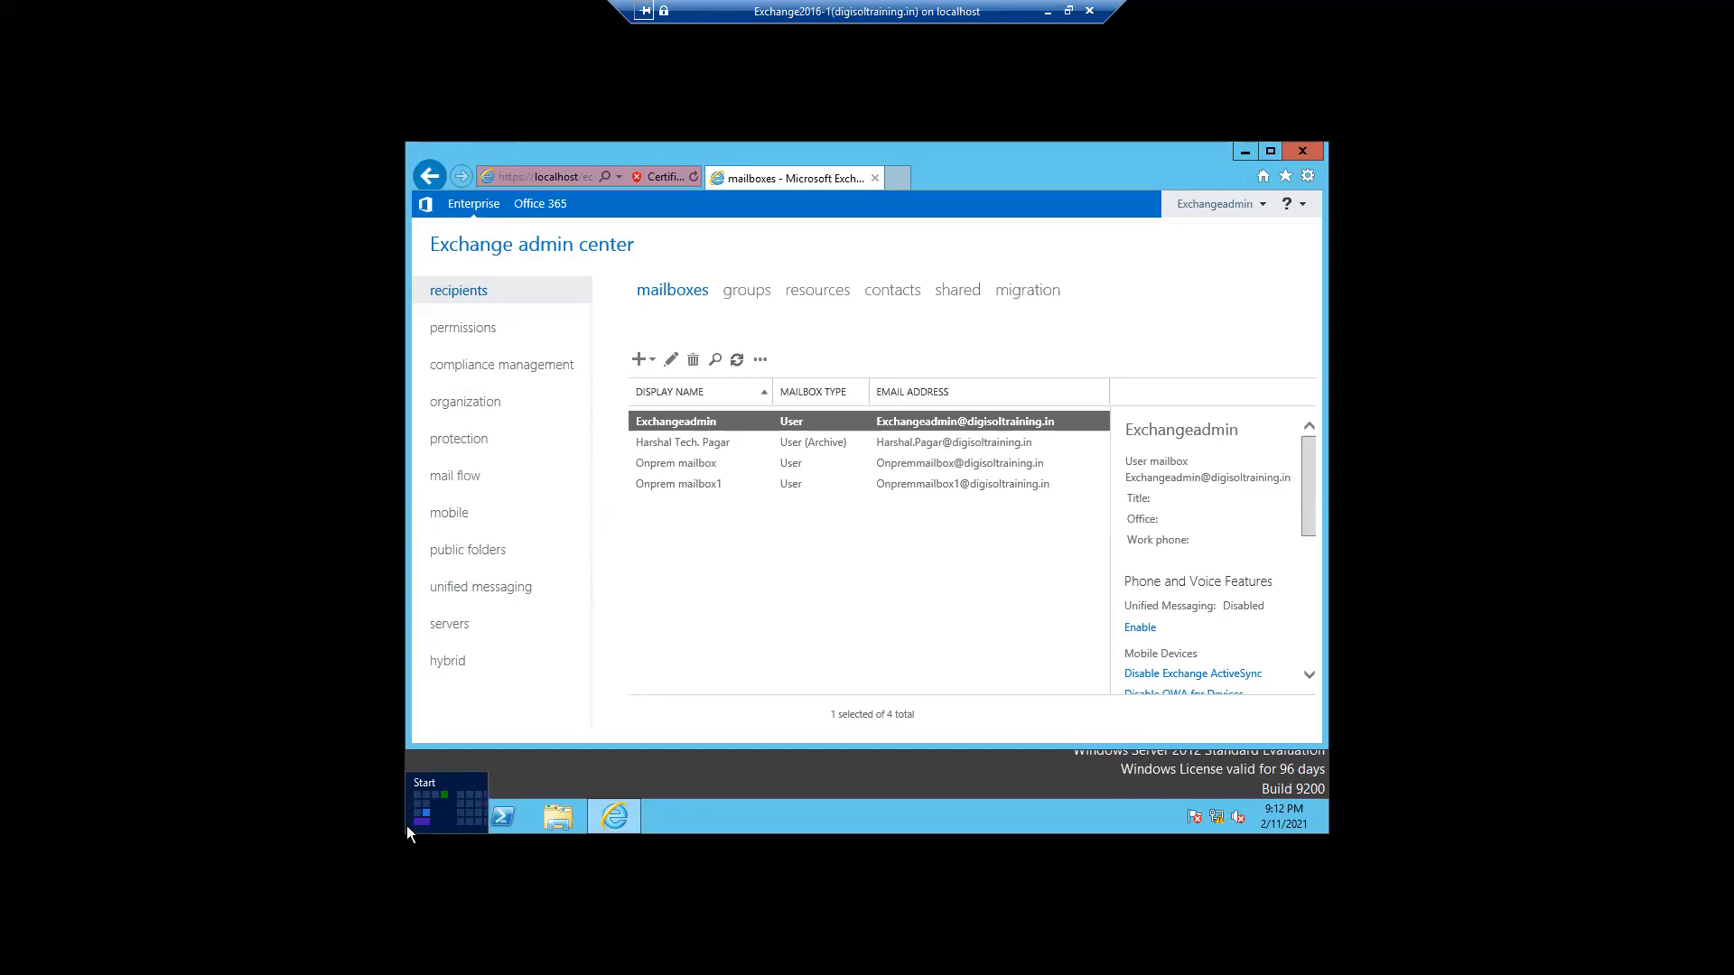
# - Launch Notepad from the Win+X Run prompt
pyautogui.rightClick(407, 826)
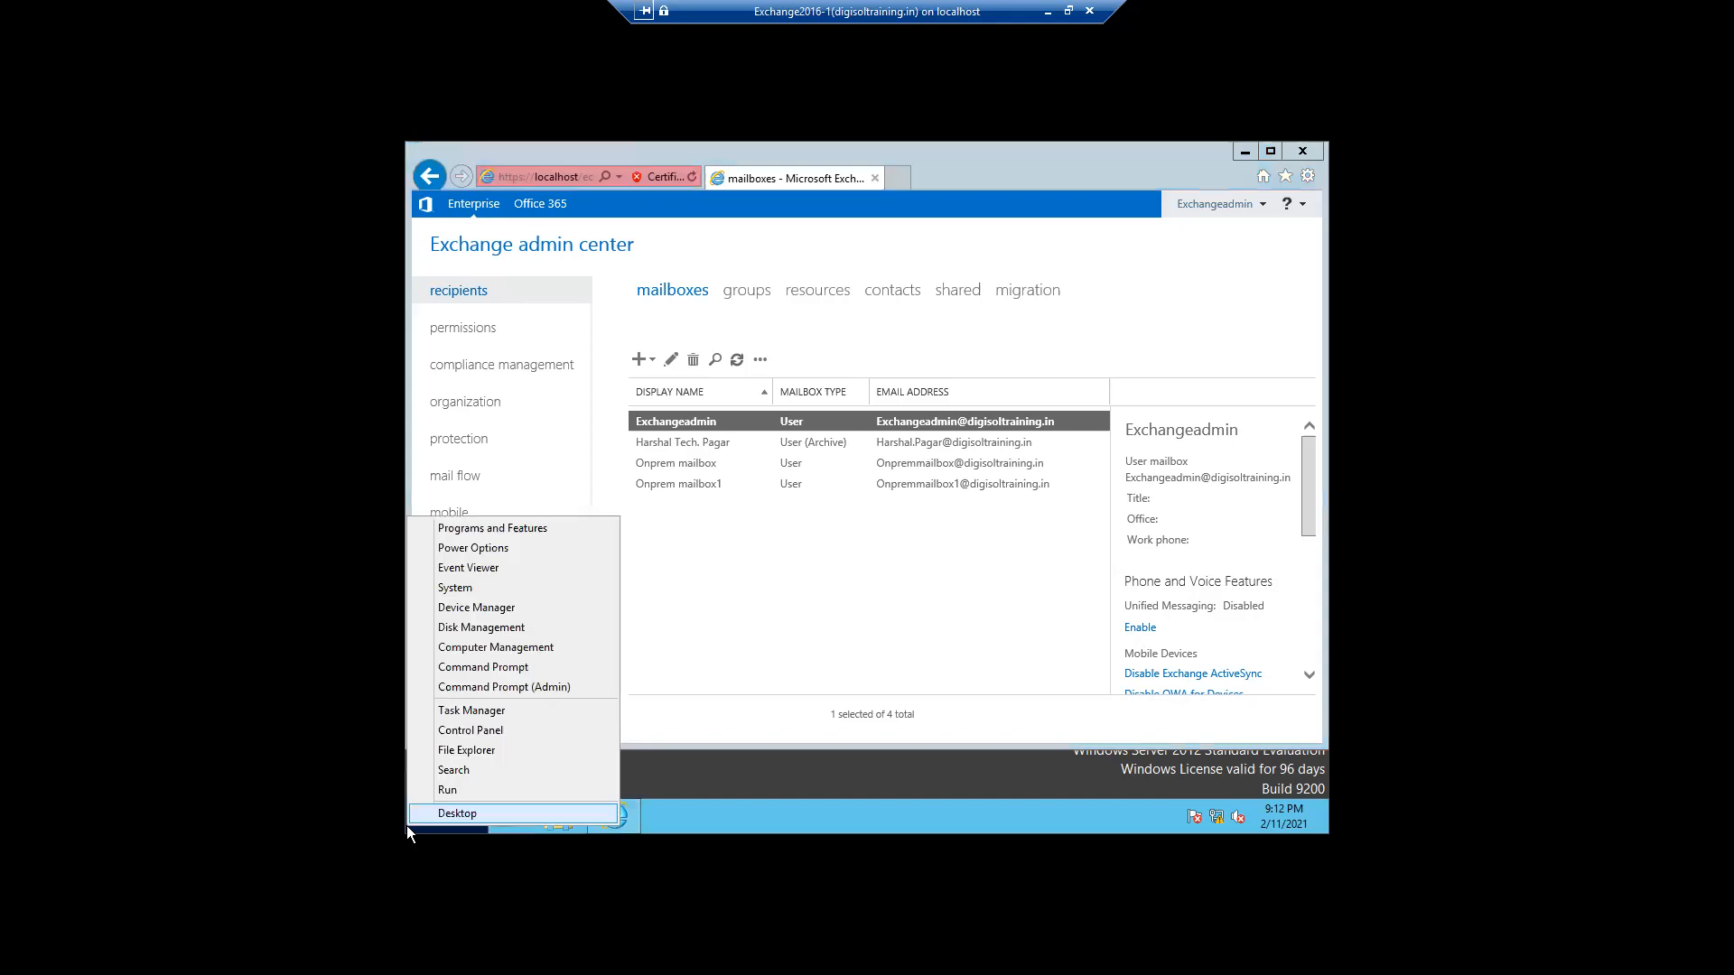
pyautogui.click(449, 790)
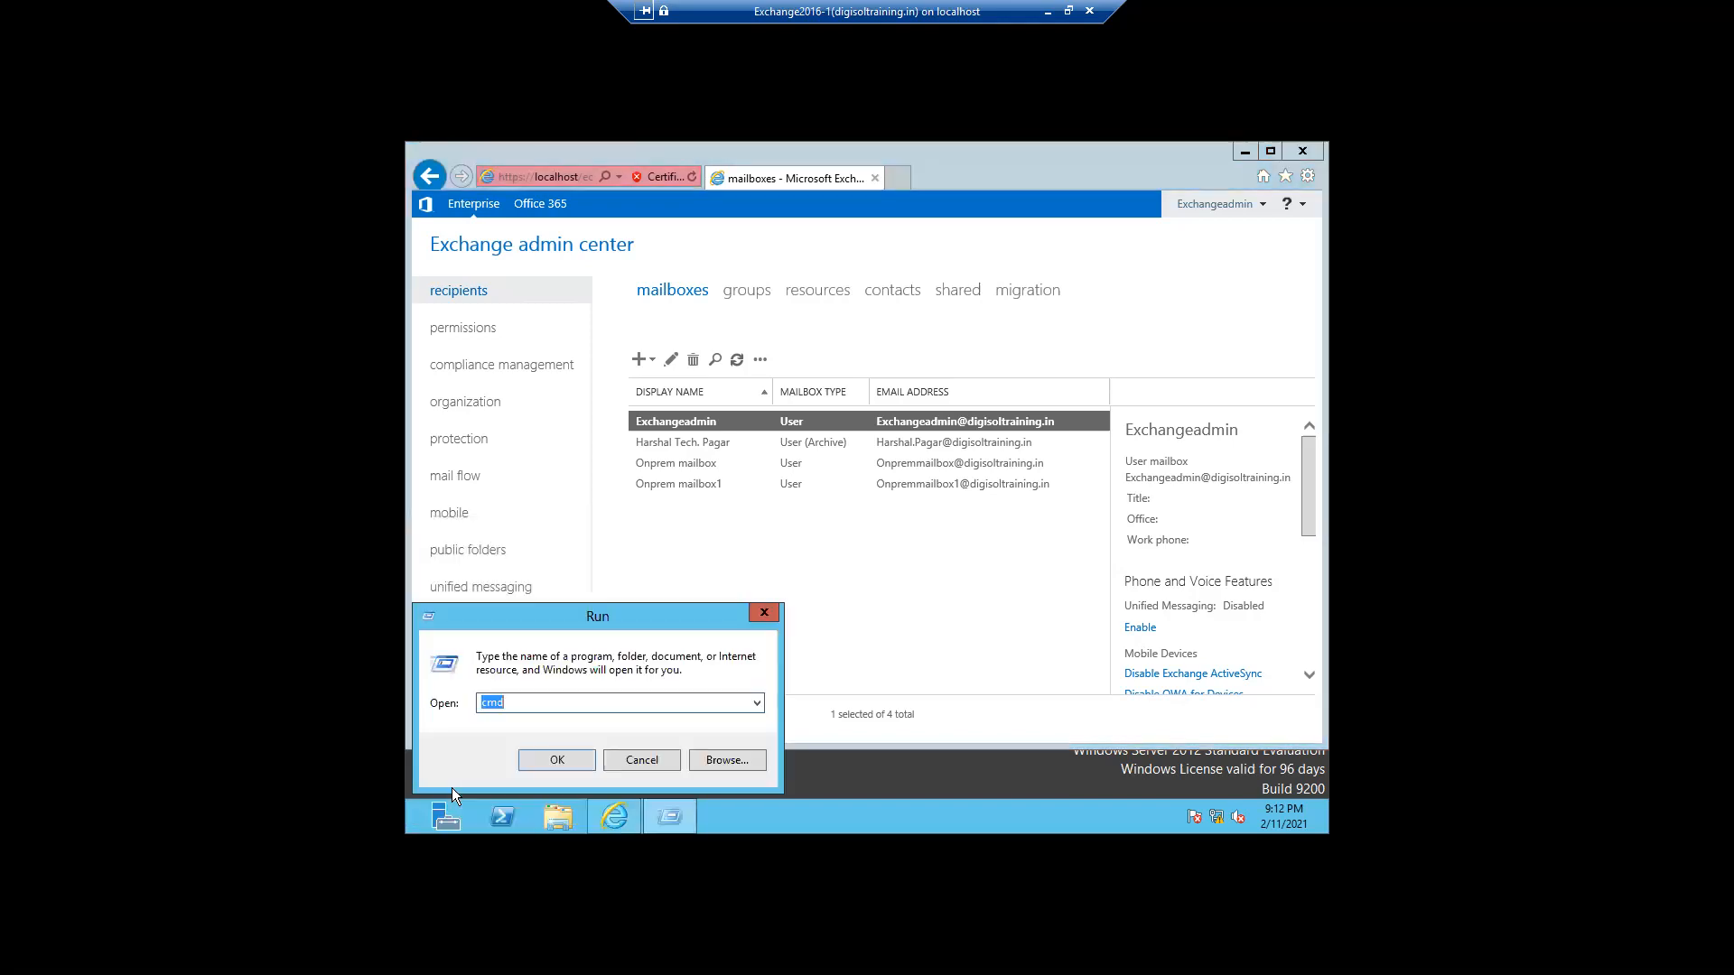
pyautogui.write('notepad')
pyautogui.press('Return')
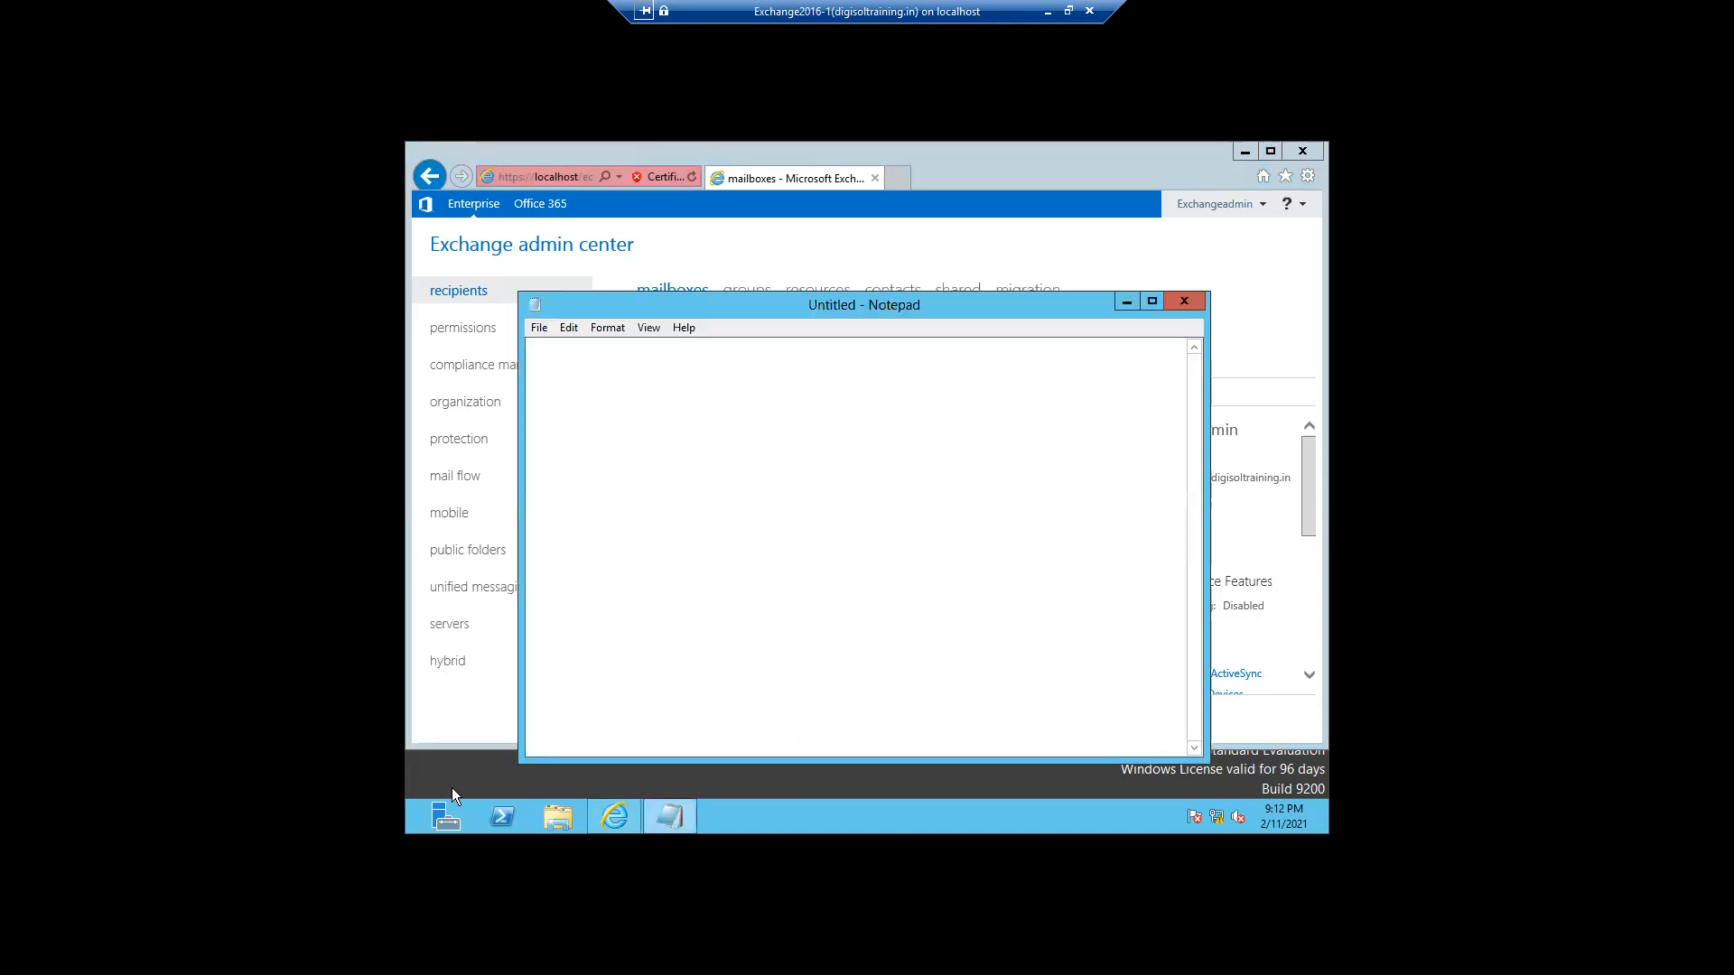
# - Note the user's full name and a 'user account :' line with the account ID and its letter prefix
pyautogui.write('user a')
pyautogui.write('ccount')
pyautogui.write(' :')
pyautogui.write('12345')
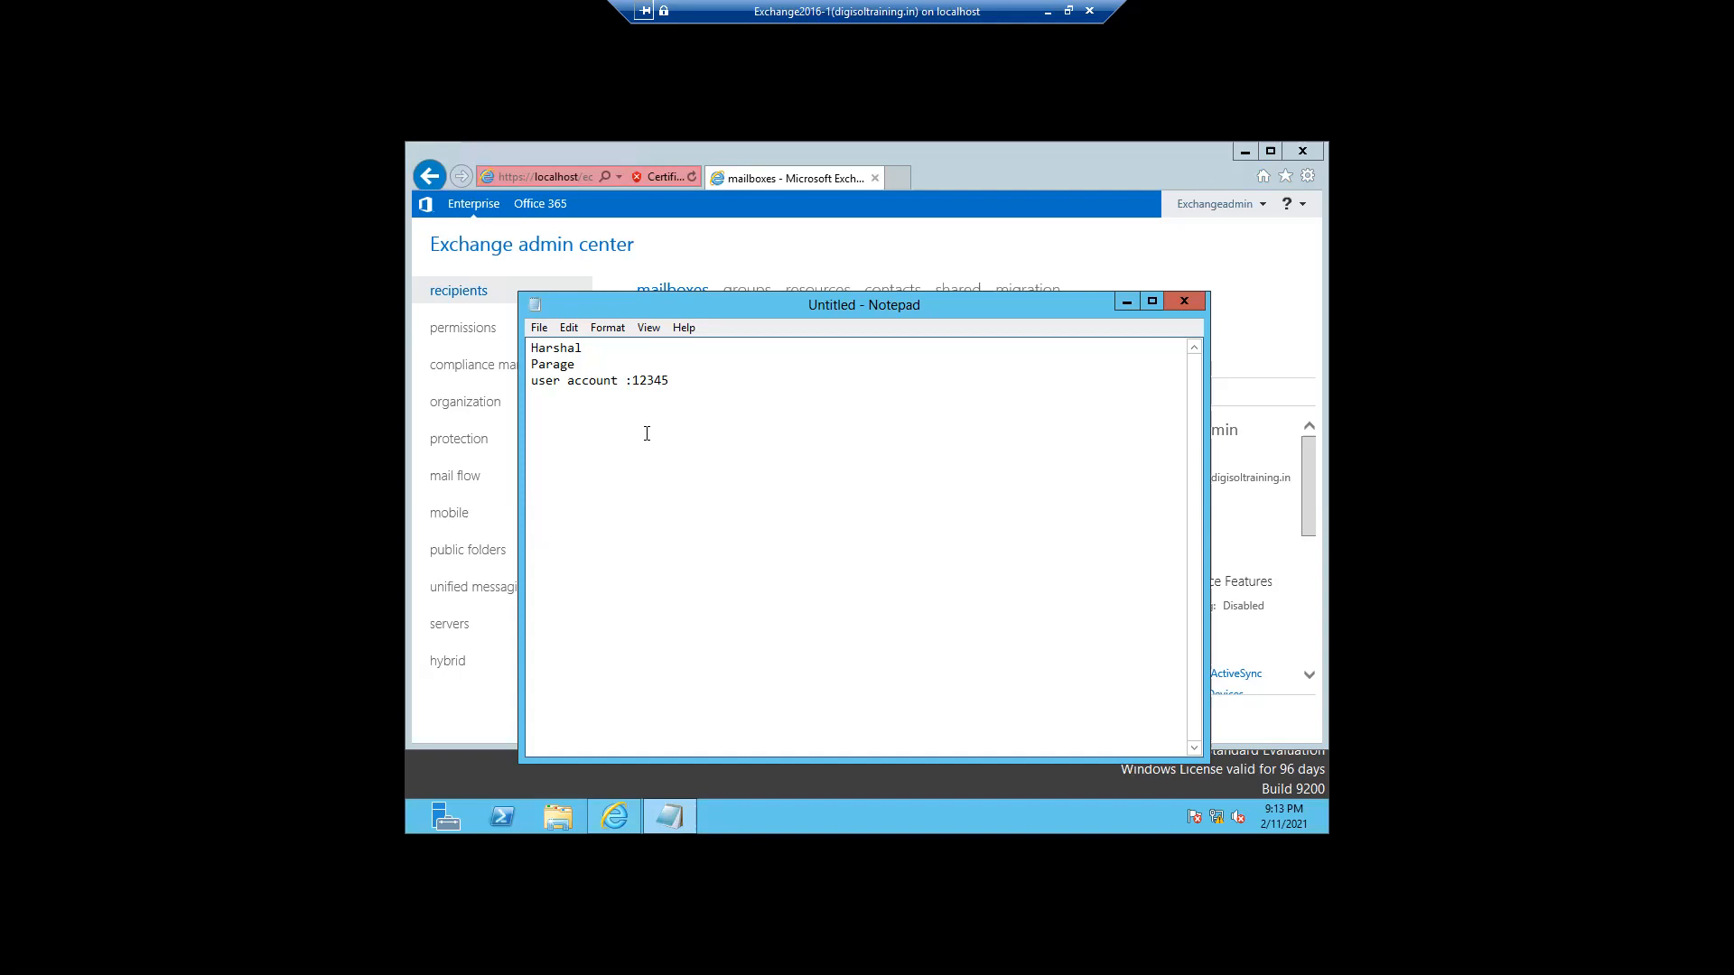
pyautogui.click(635, 382)
pyautogui.write('HA')
pyautogui.press('BackSpace')
pyautogui.write('P')
pyautogui.moveTo(691, 380); pyautogui.dragTo(631, 380)
# - Open the archive user's mailbox in Edit User Mailbox, then cancel without changes
pyautogui.click(747, 272)
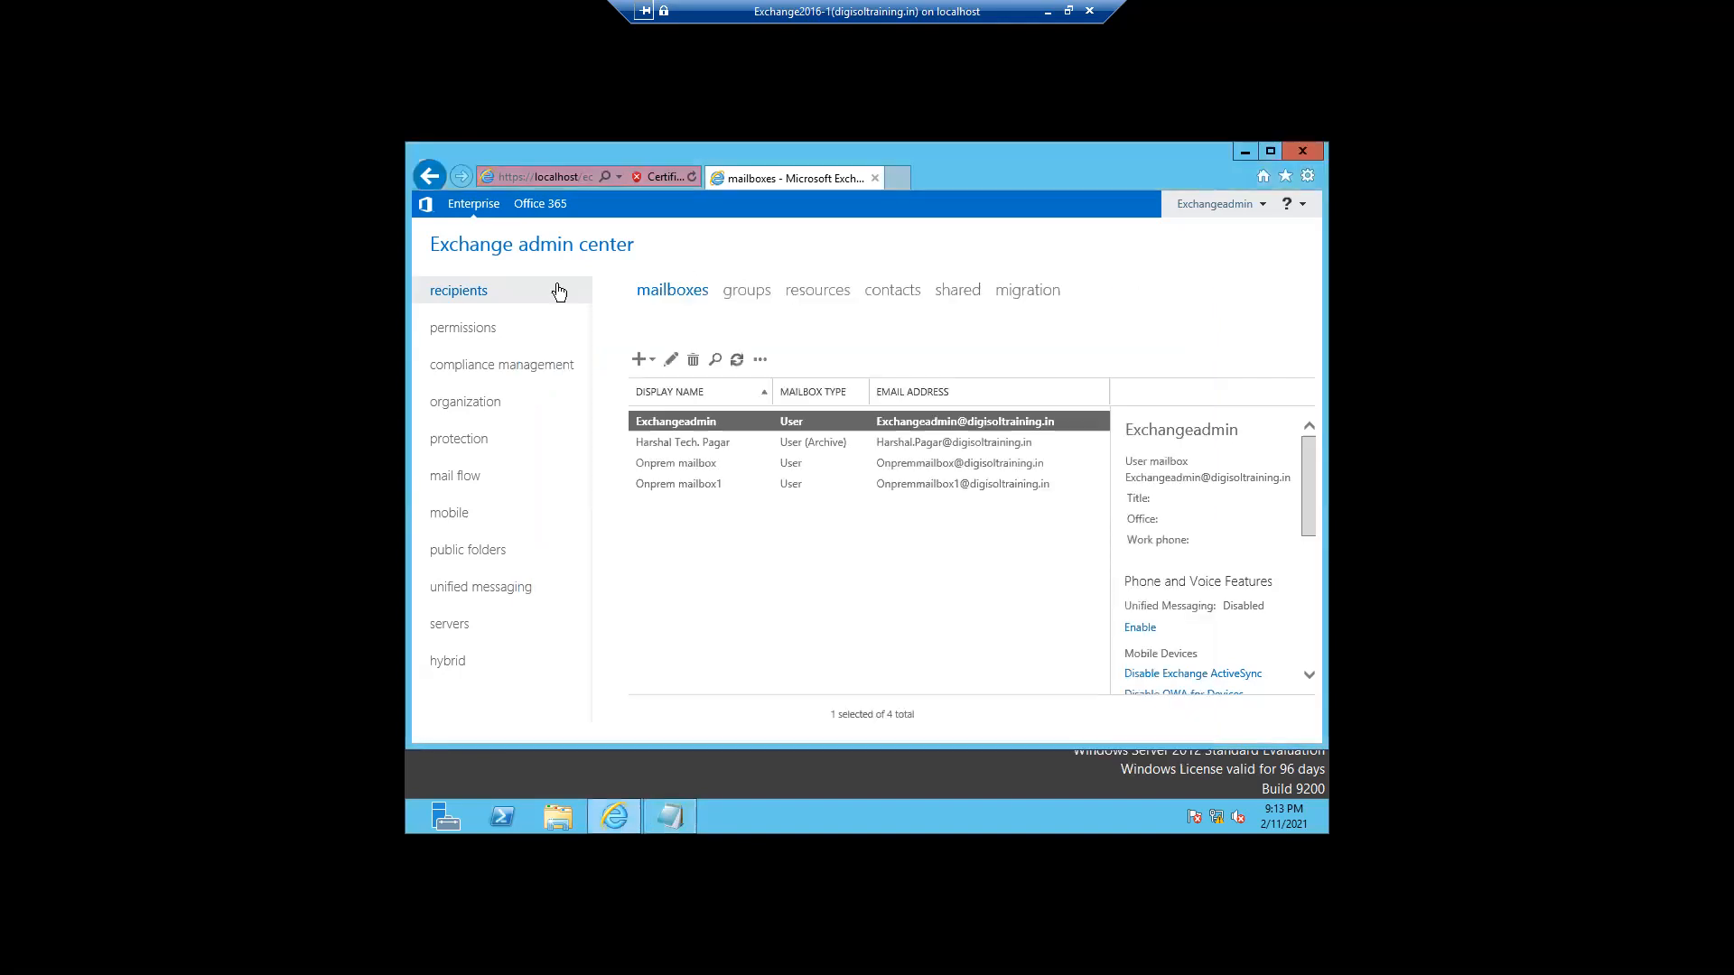
pyautogui.click(670, 441)
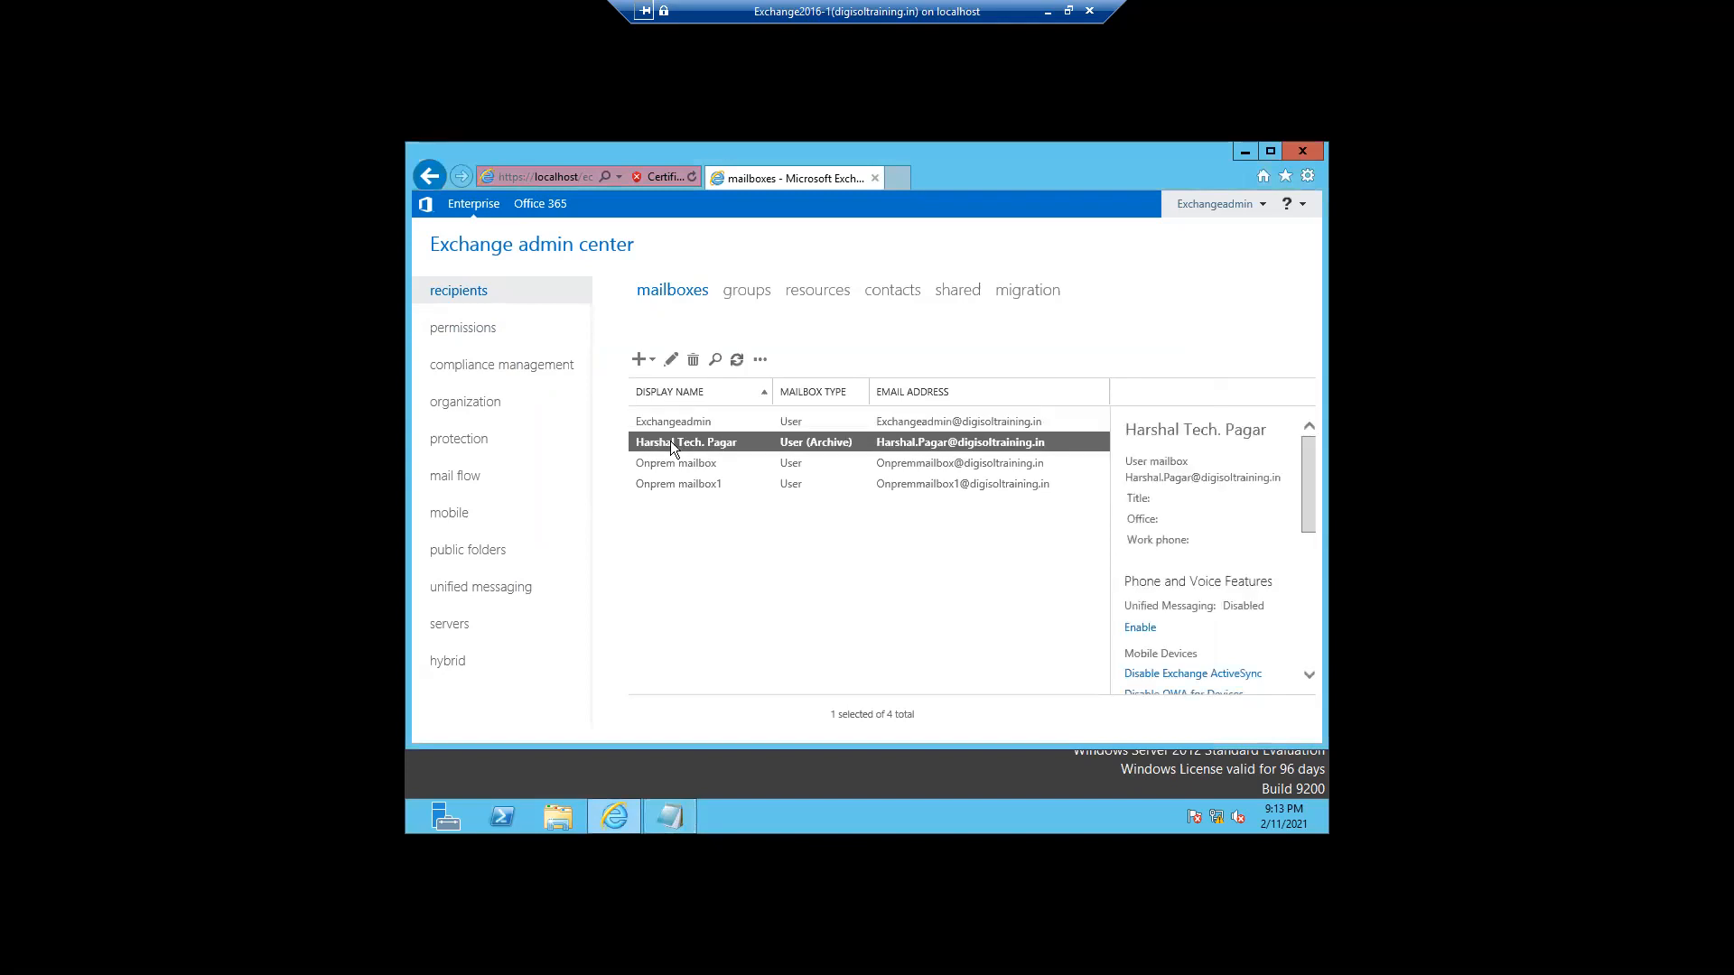
pyautogui.doubleClick(670, 440)
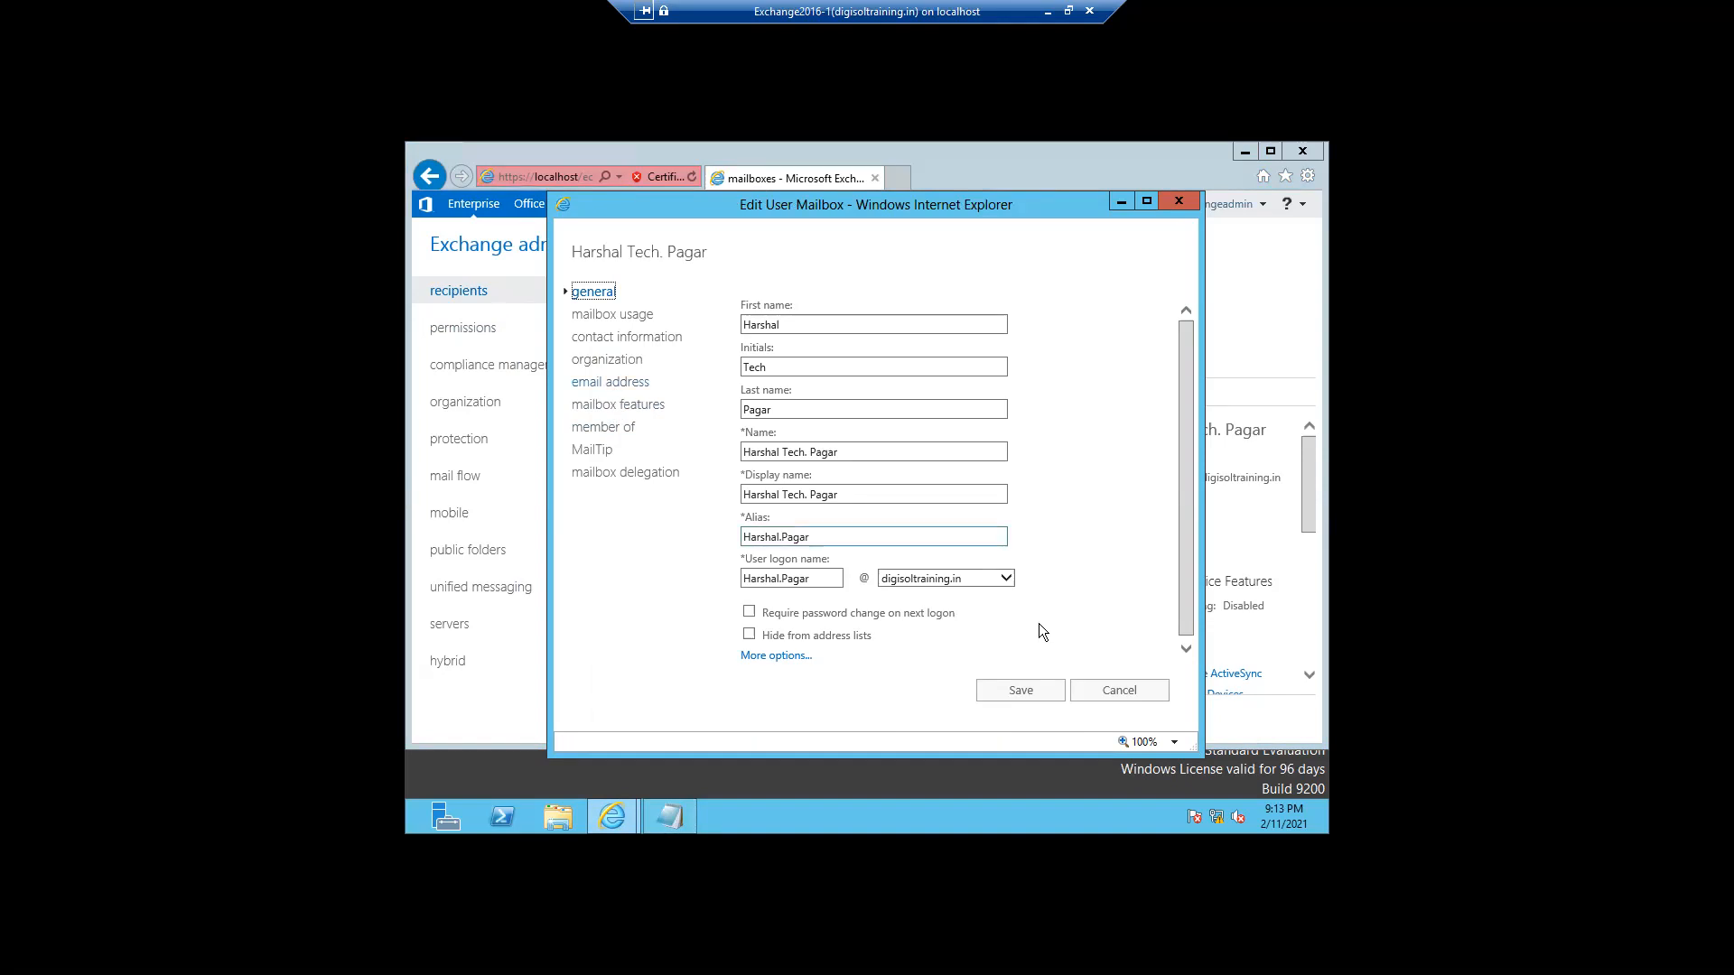
pyautogui.click(1112, 692)
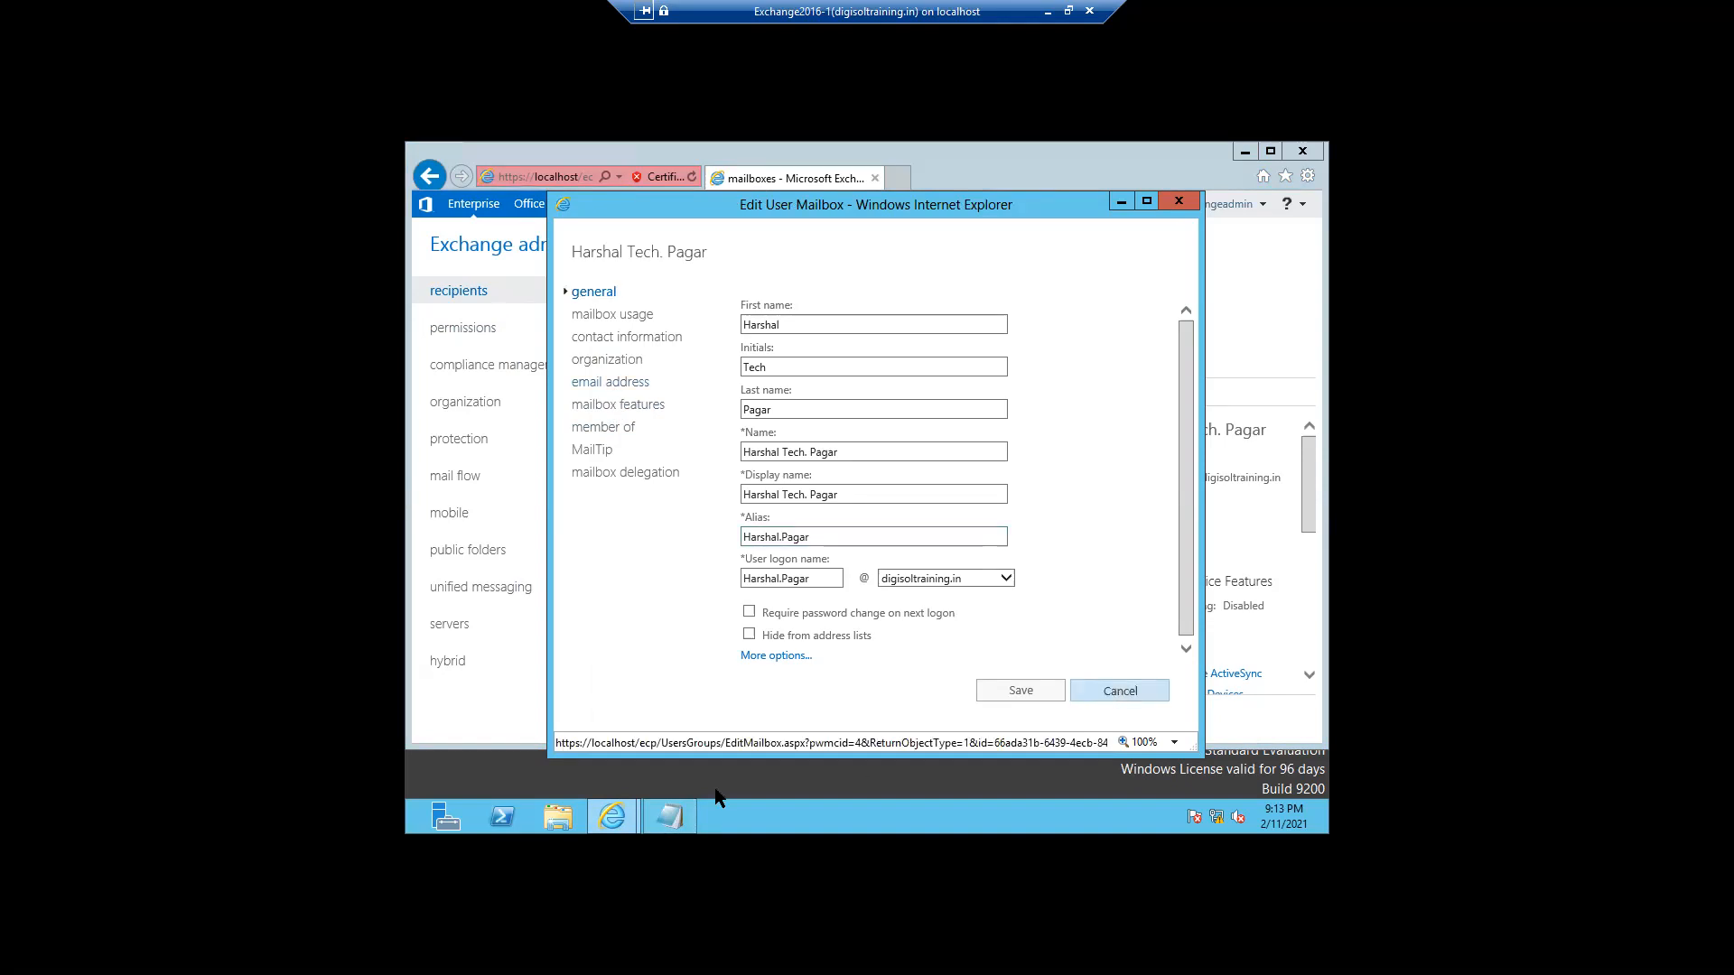
pyautogui.moveTo(402, 830)
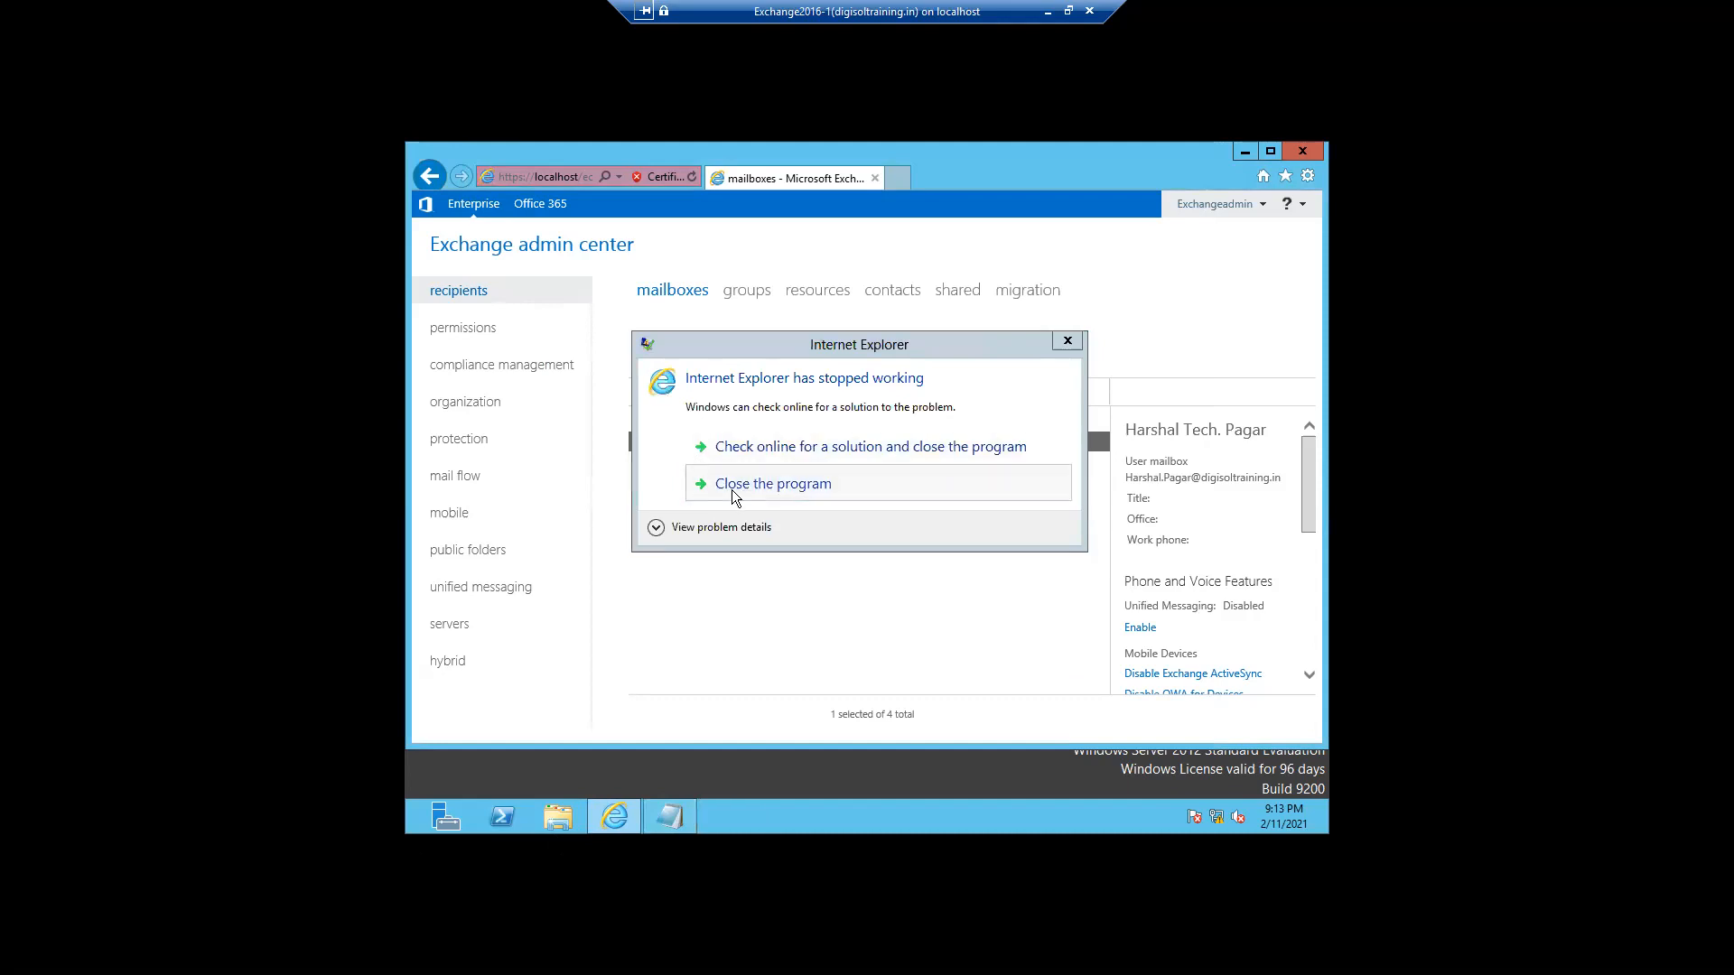
# - Close the crashed Internet Explorer and continue past the certificate warning to the mailbox list
pyautogui.click(740, 497)
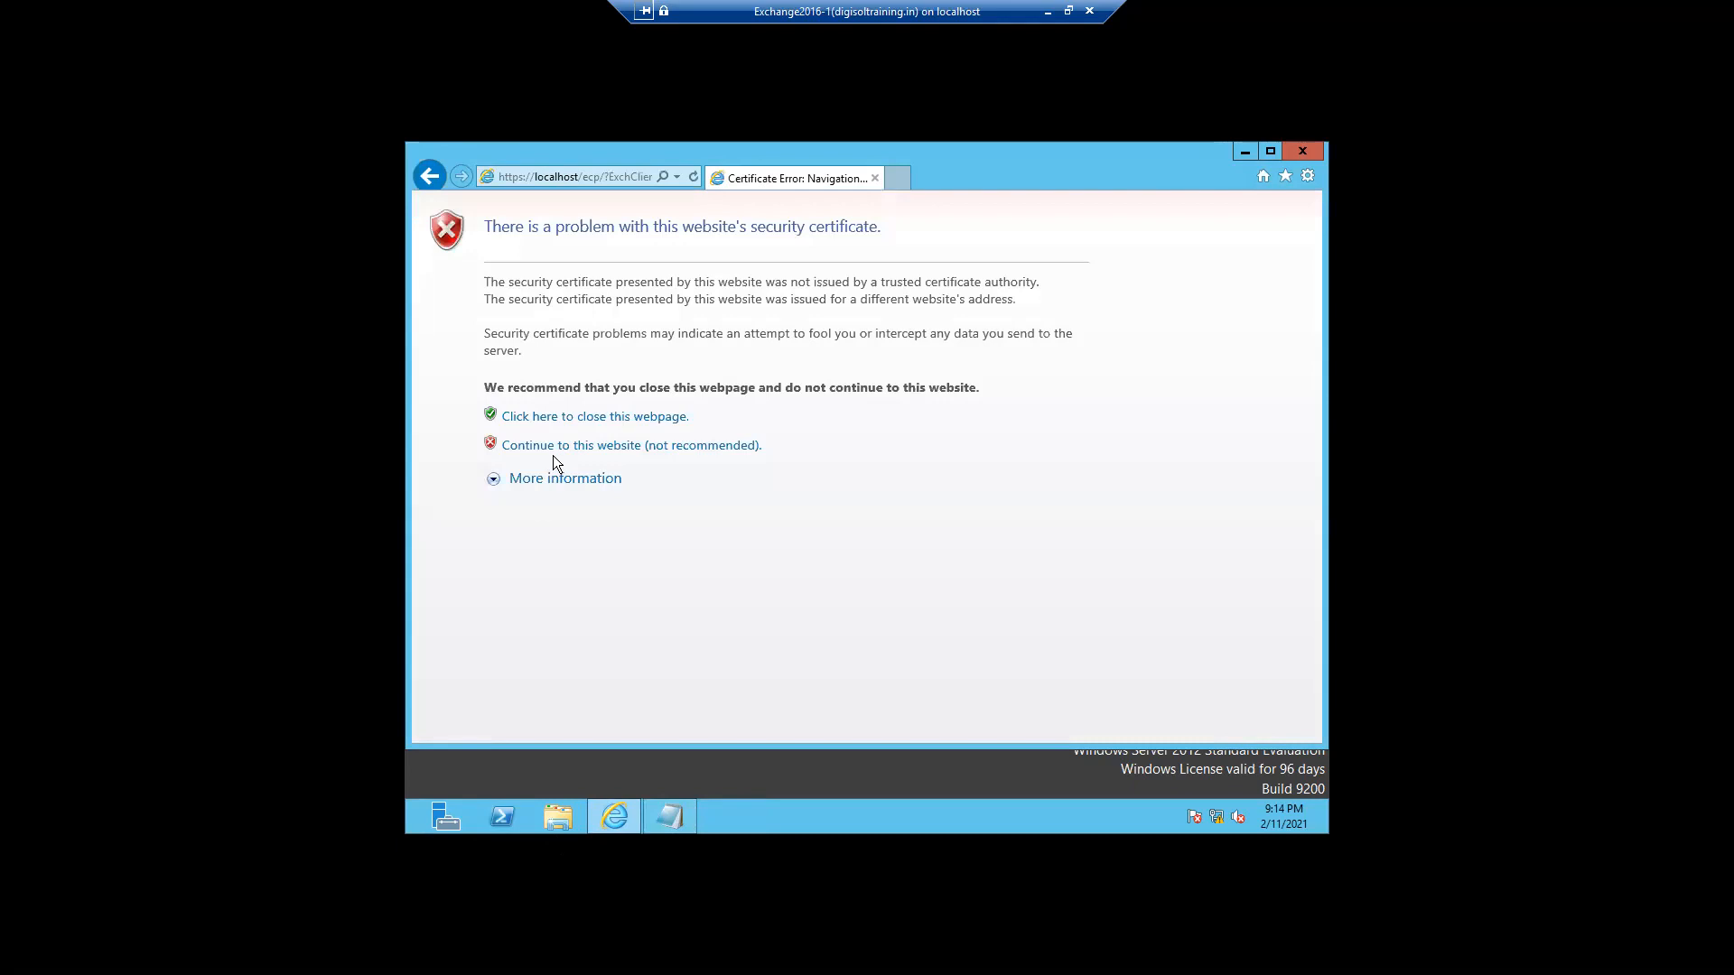
pyautogui.click(556, 448)
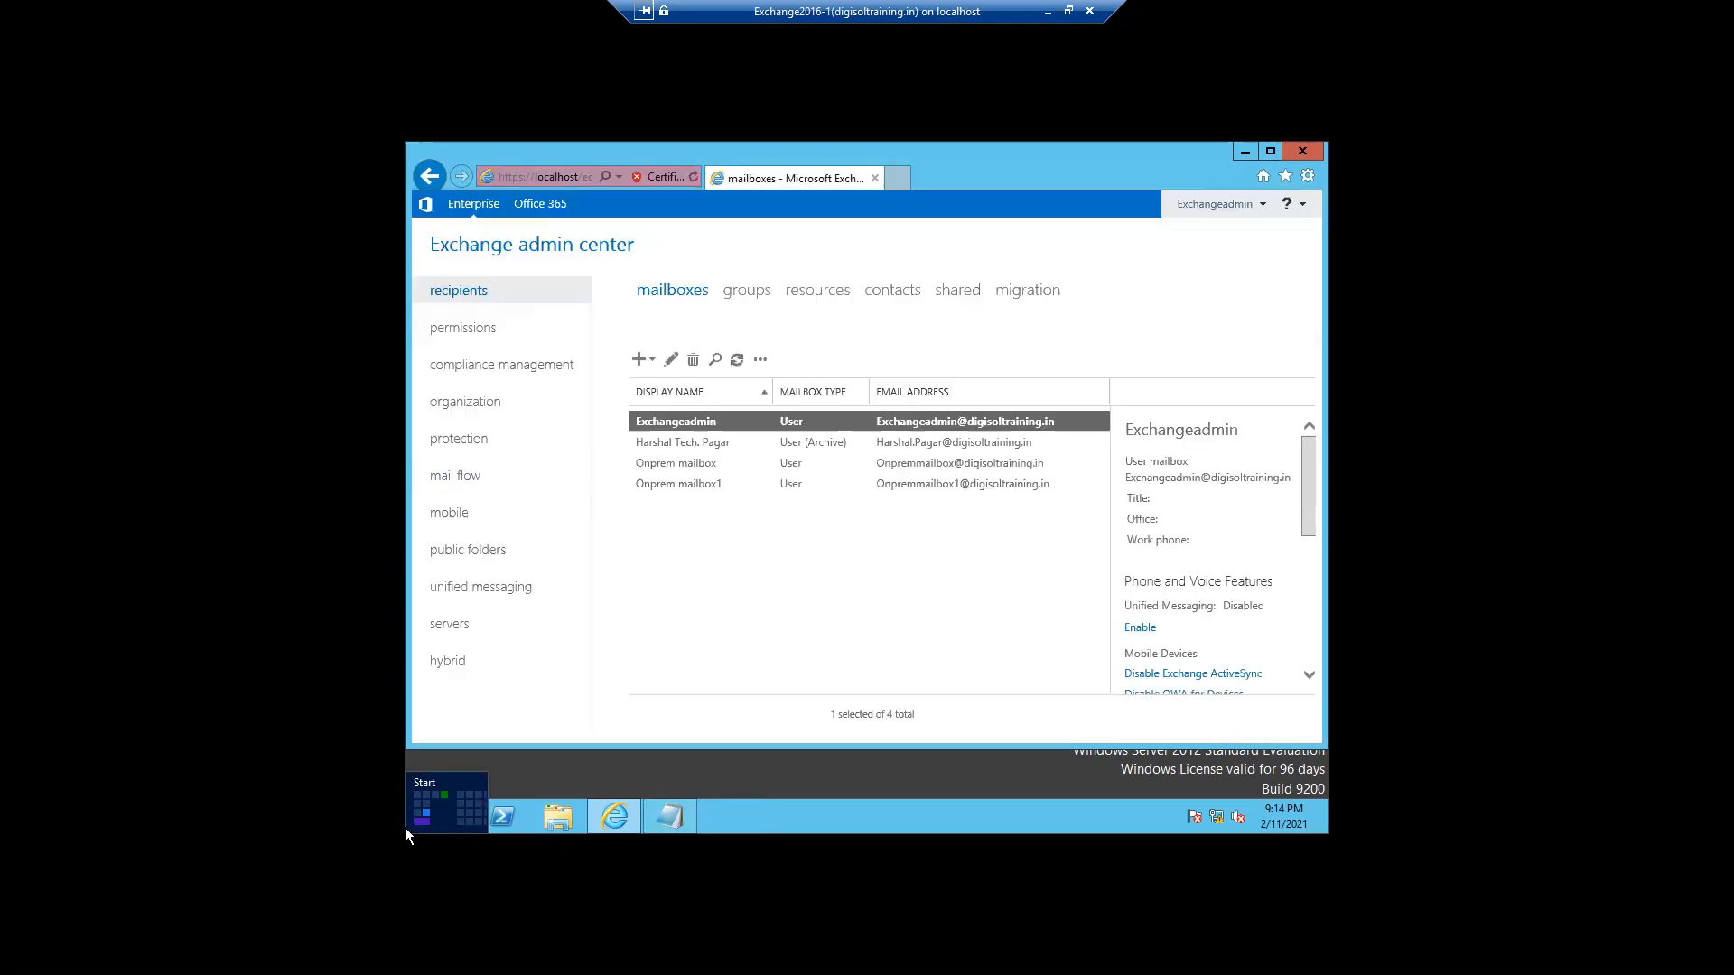
# - Run dsa.msc to open Active Directory Users and Computers for digisoltraining.in
pyautogui.rightClick(404, 828)
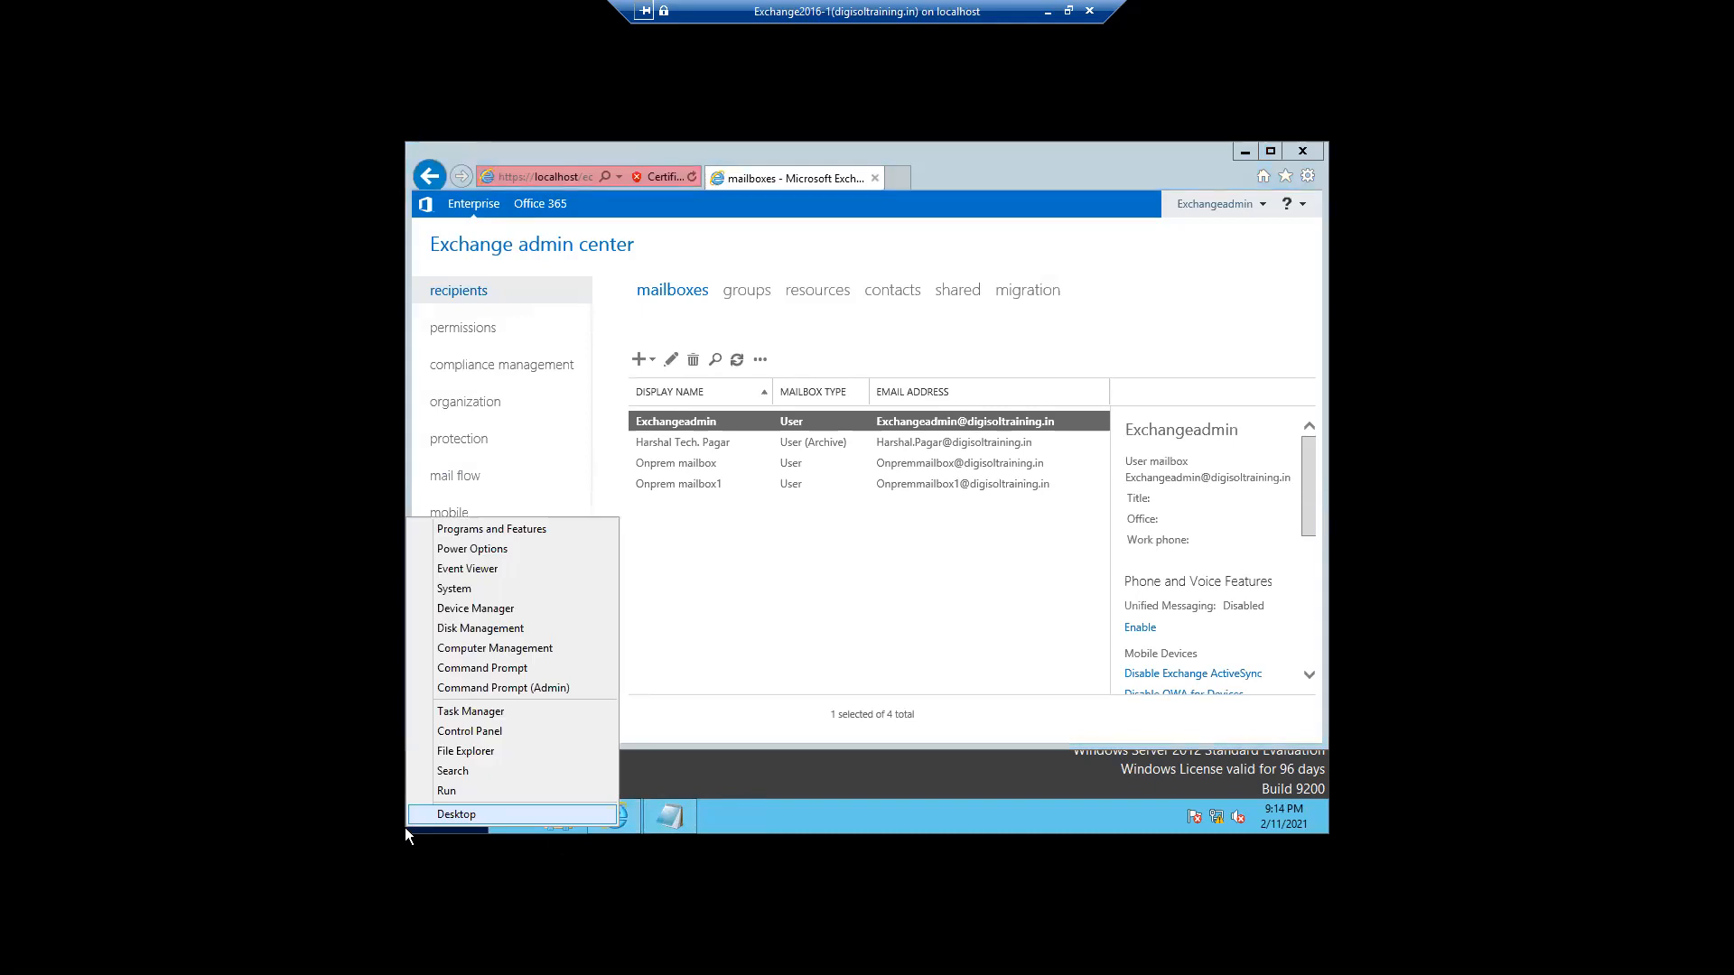
pyautogui.click(447, 795)
pyautogui.write('dsa')
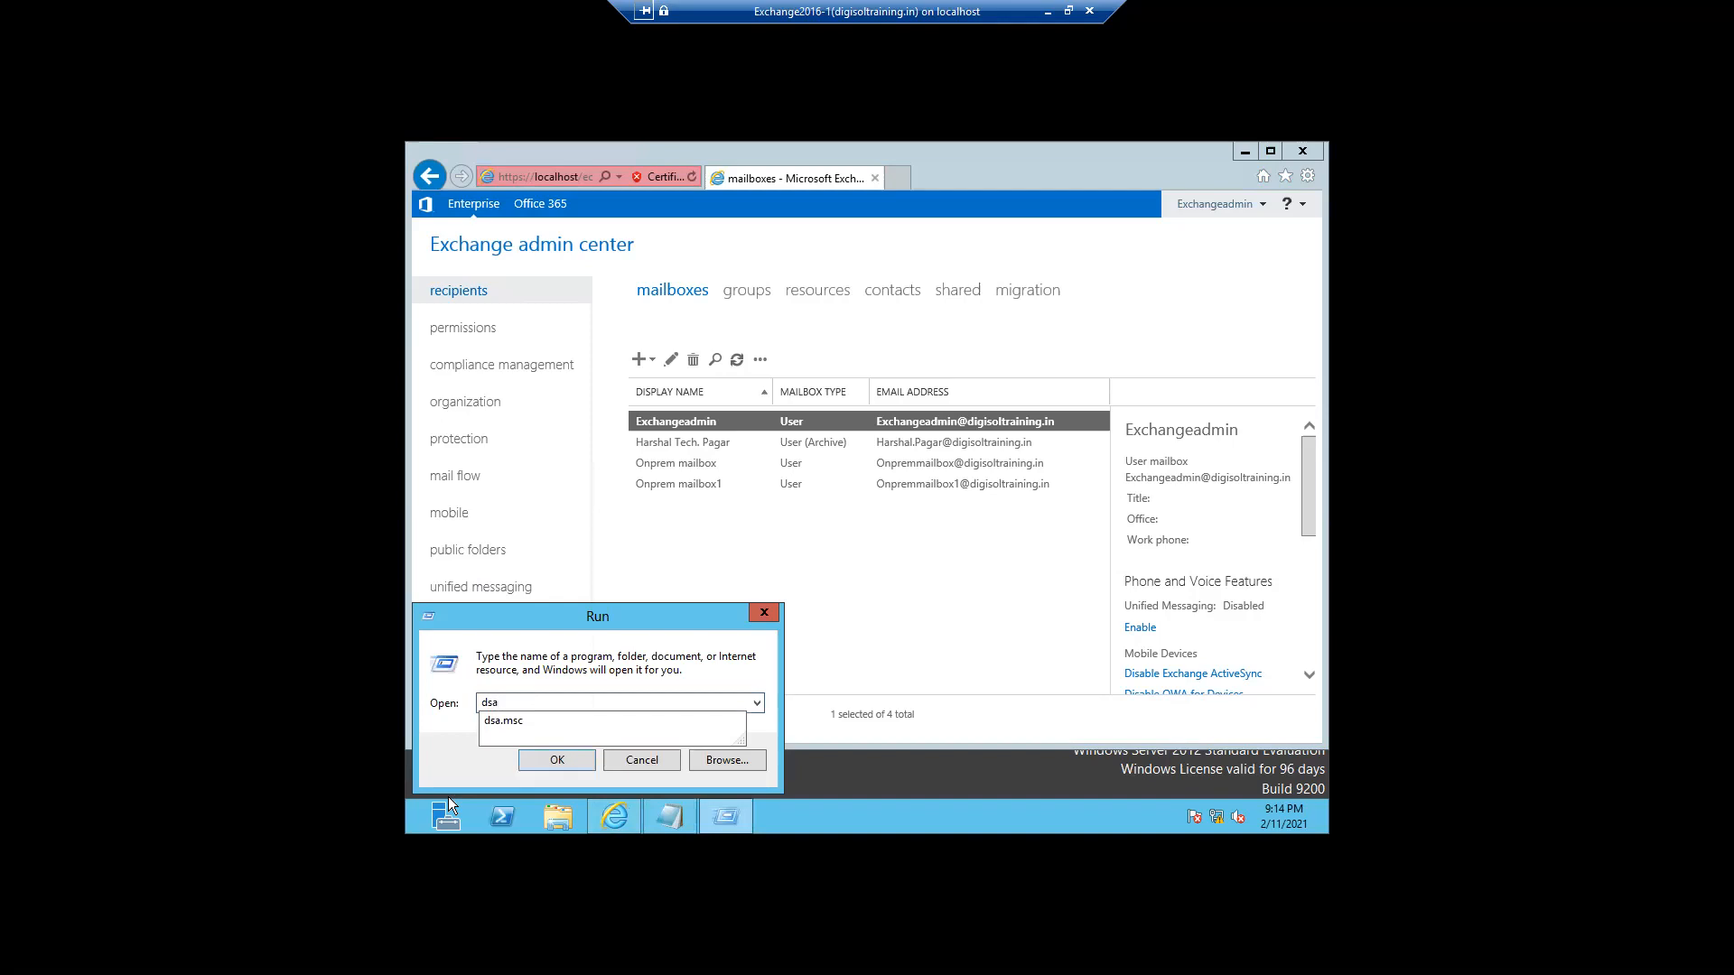
pyautogui.press('Down')
pyautogui.press('Return')
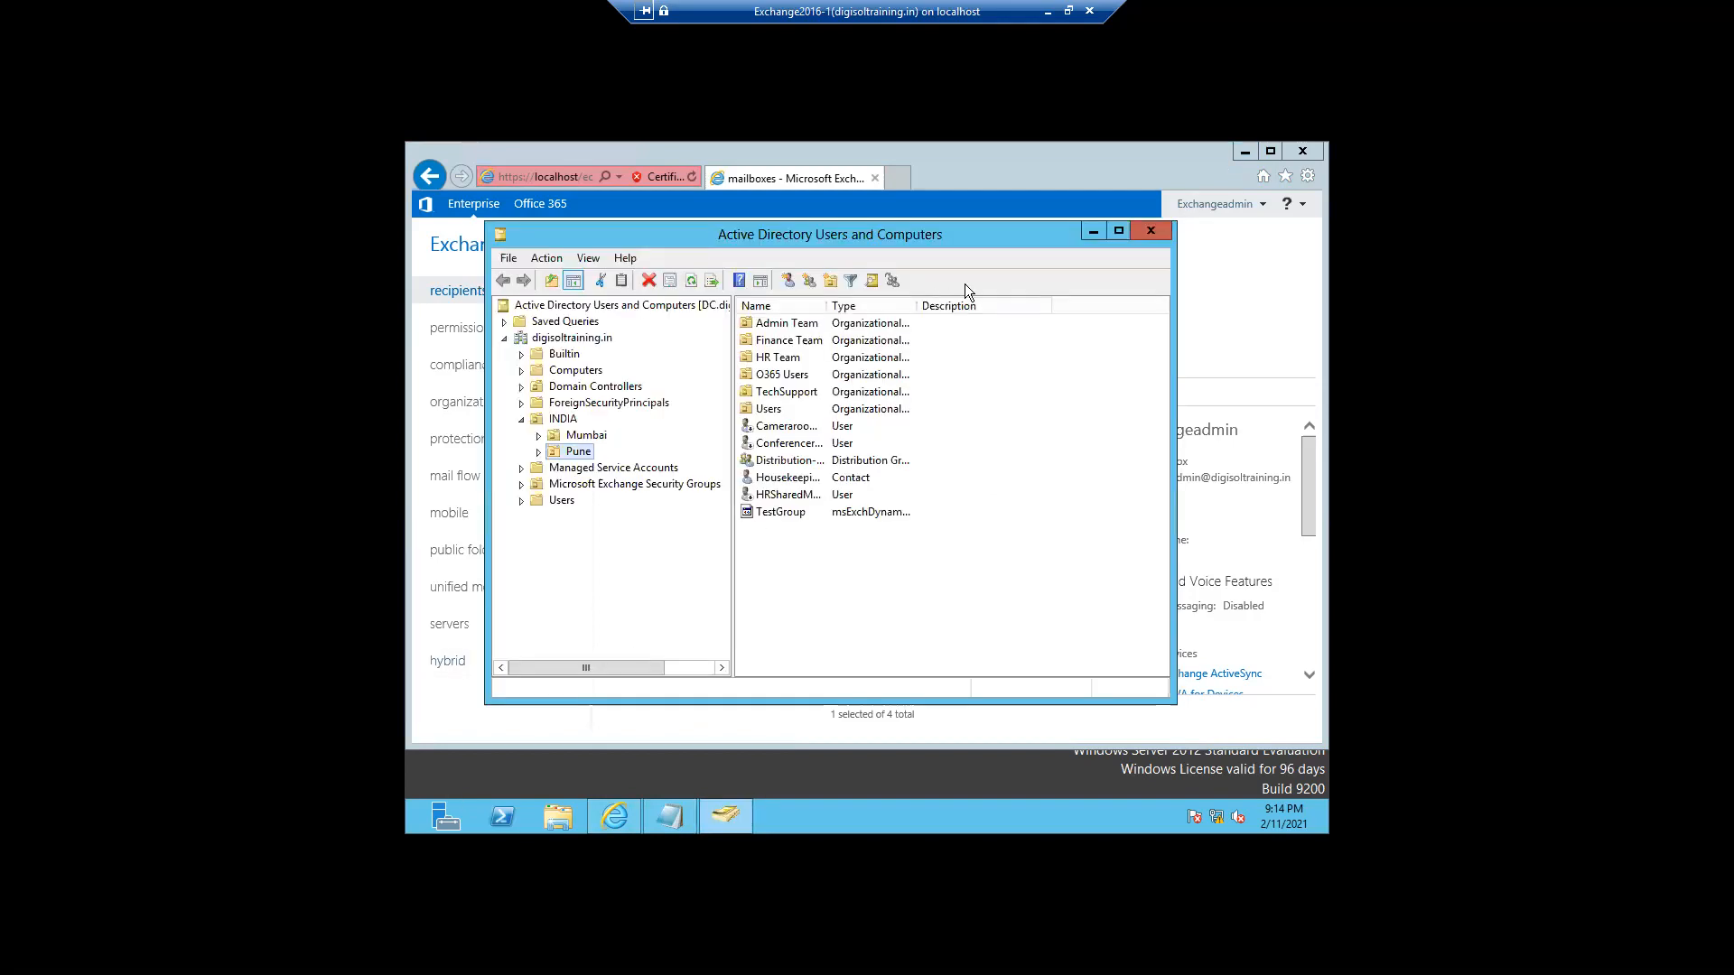
# - Find the user by a shortened name search scoped to digisoltraining.in
pyautogui.click(874, 281)
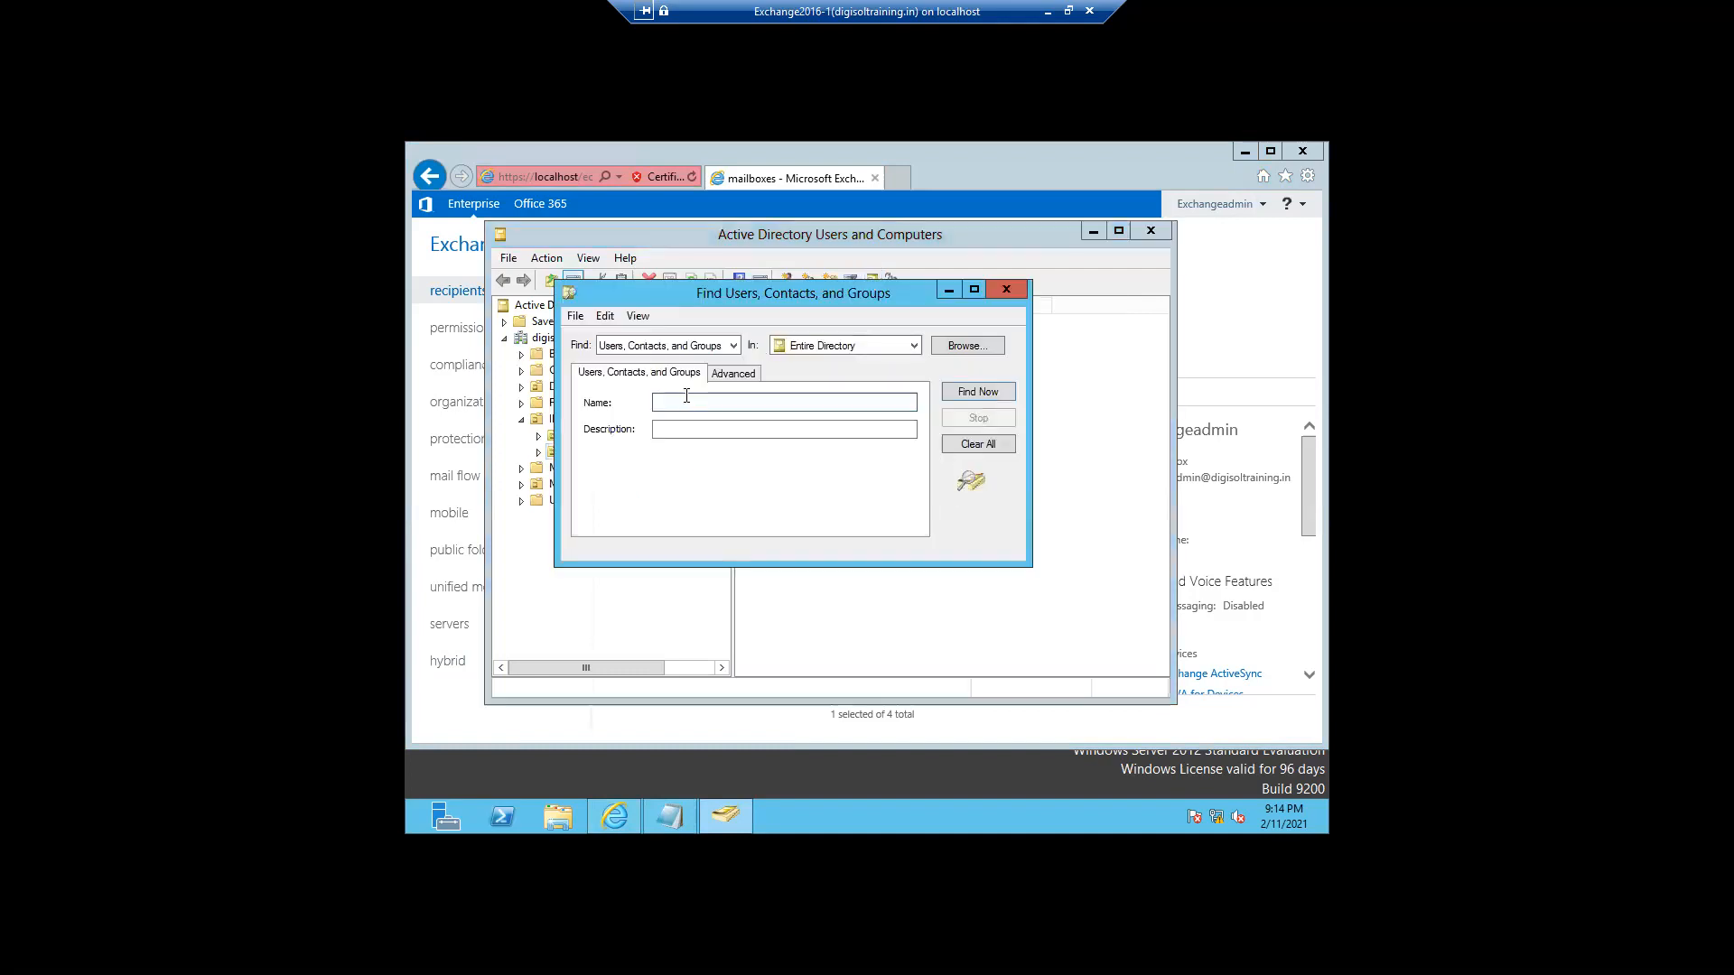
pyautogui.write('harsahl')
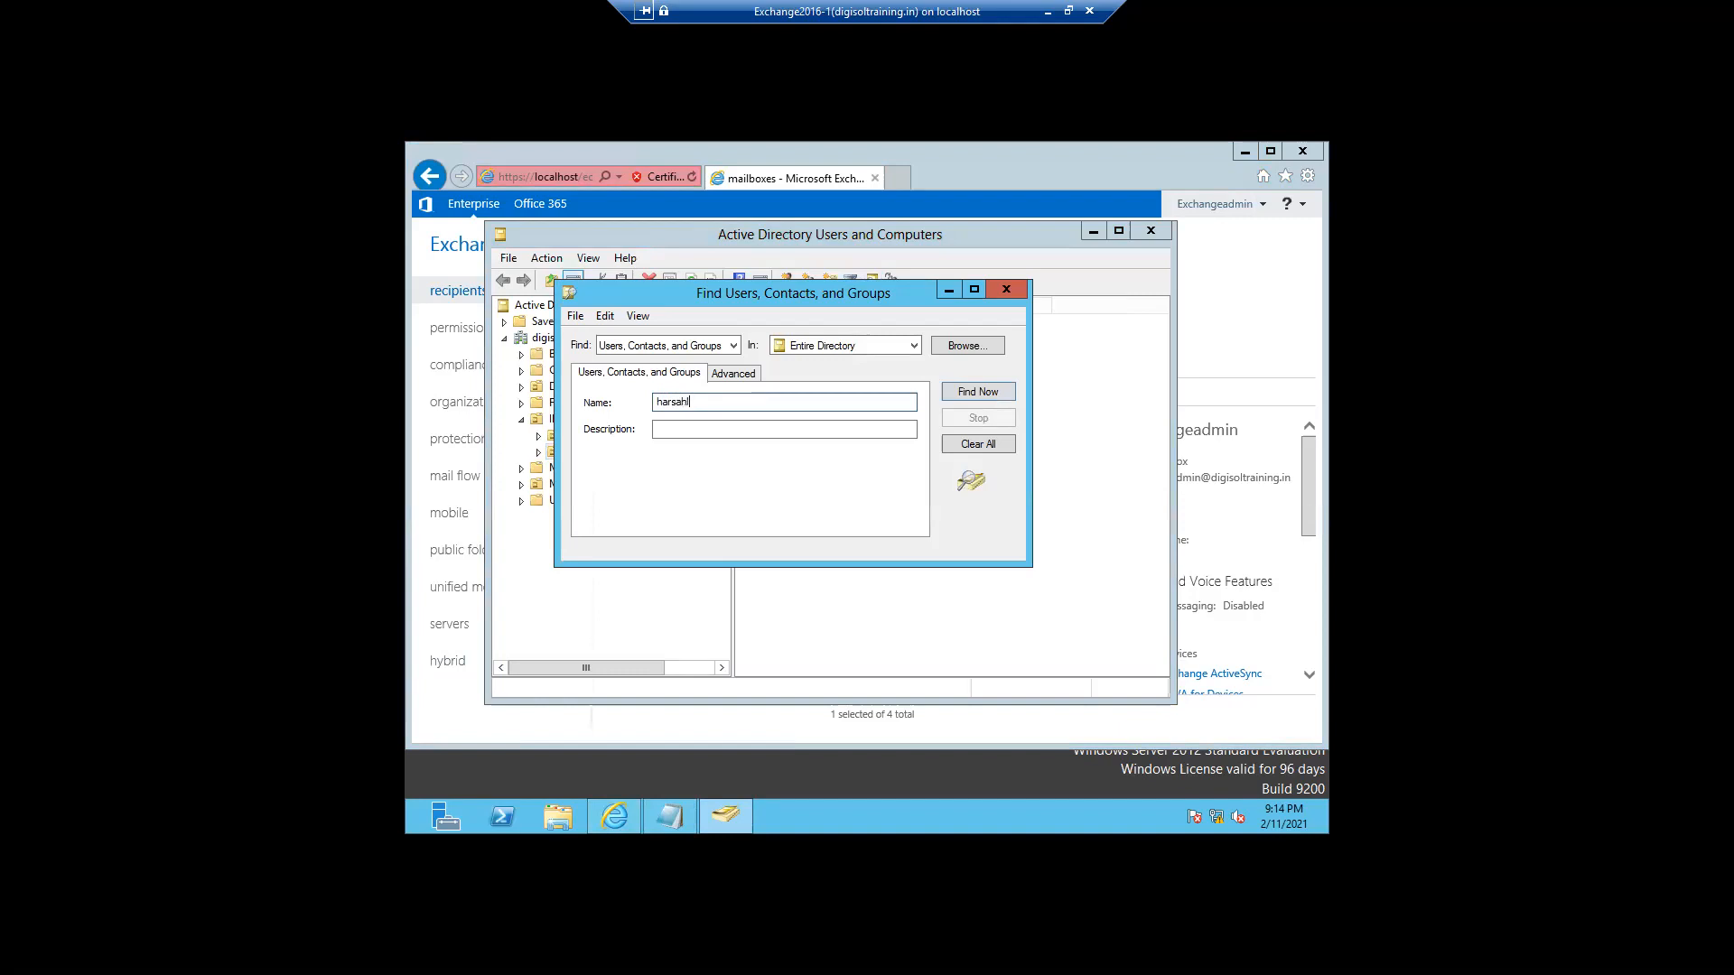
pyautogui.click(961, 391)
pyautogui.click(827, 349)
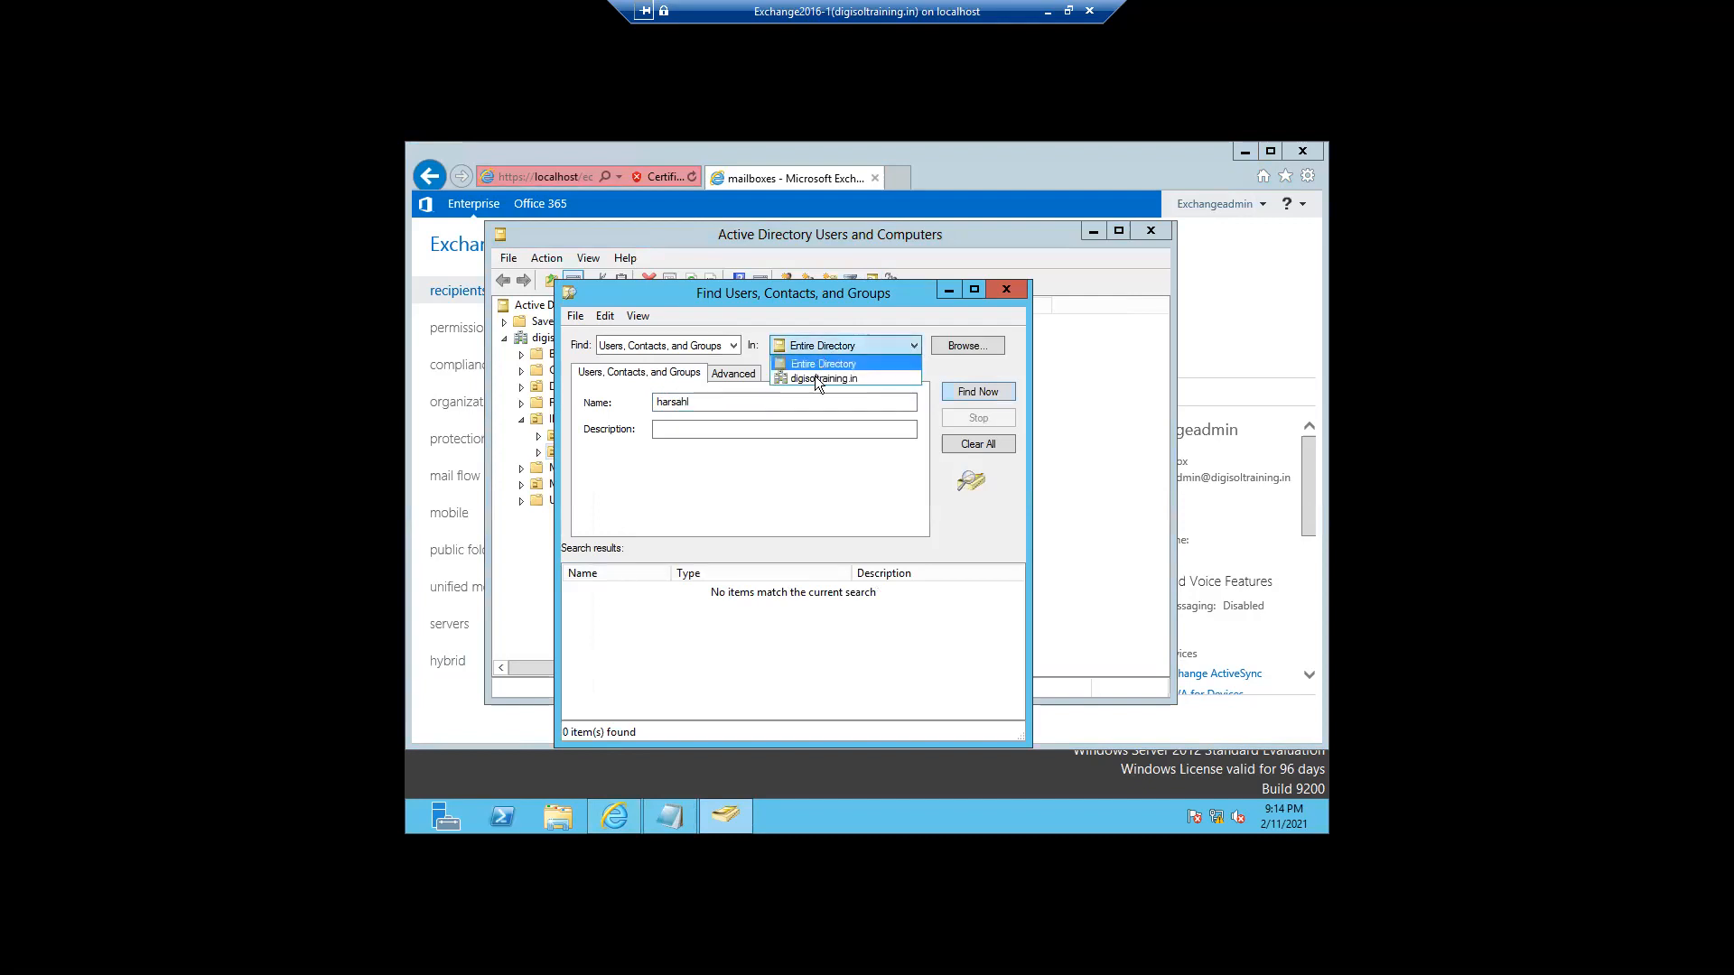
pyautogui.click(815, 377)
pyautogui.click(710, 410)
pyautogui.press('BackSpace')
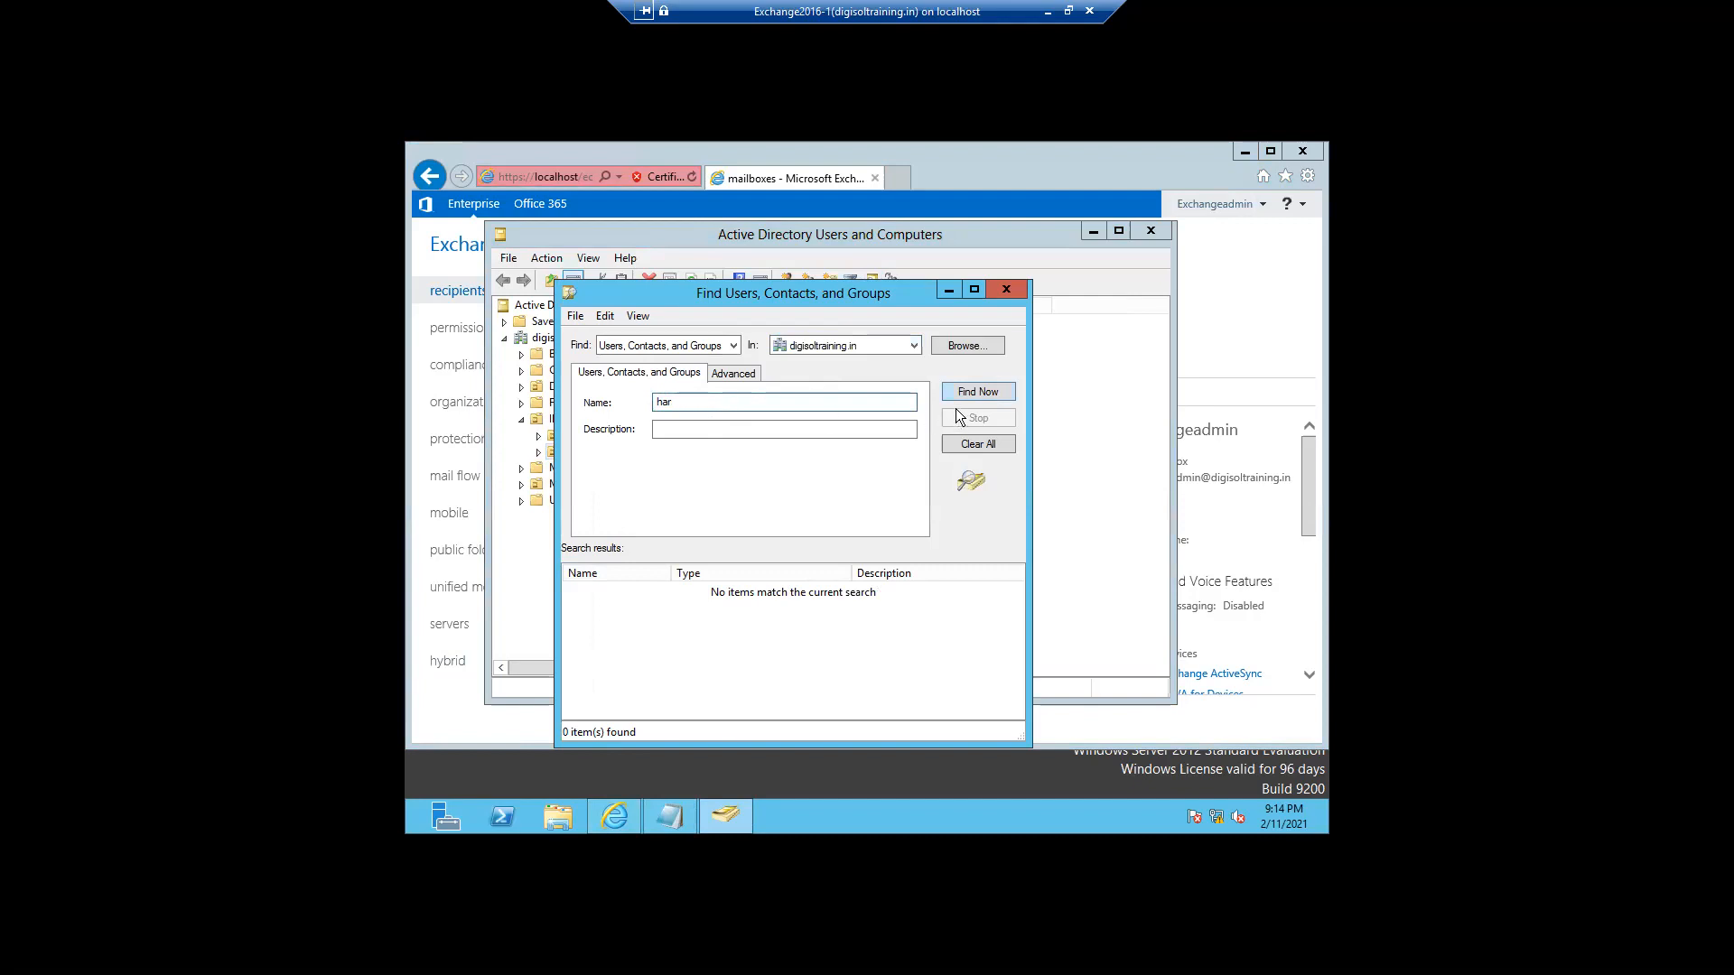
pyautogui.click(963, 398)
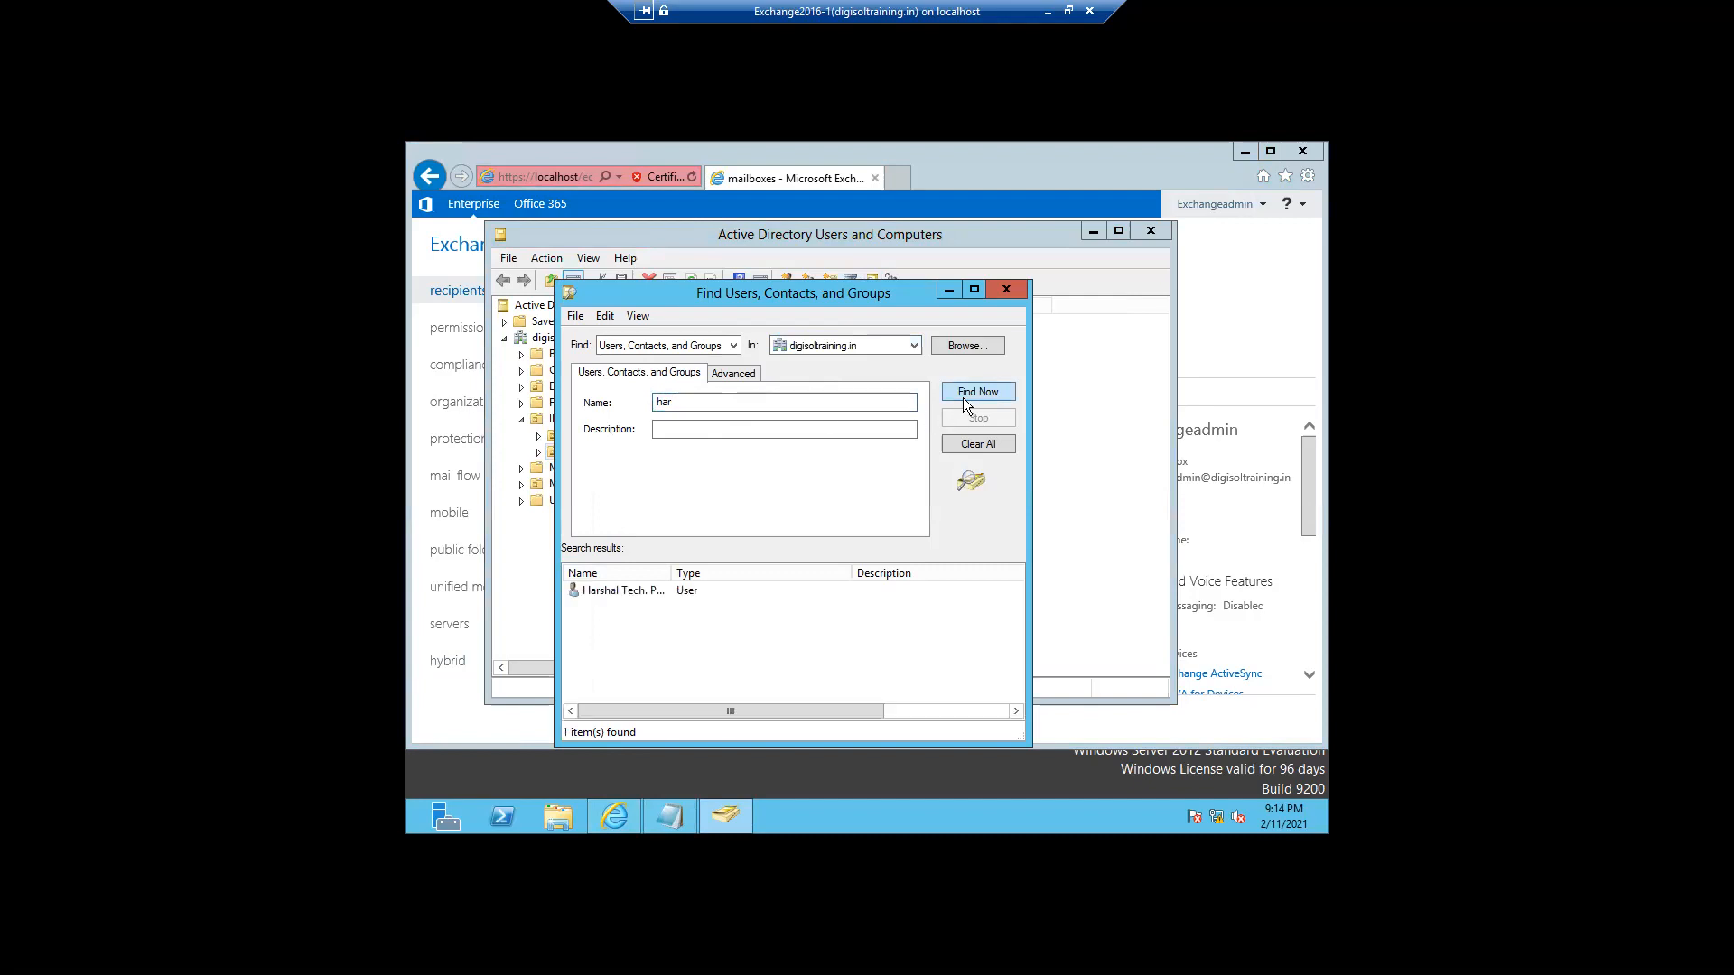
# - Set the user logon name and pre-Windows 2000 logon name to the new account ID and apply
pyautogui.doubleClick(596, 596)
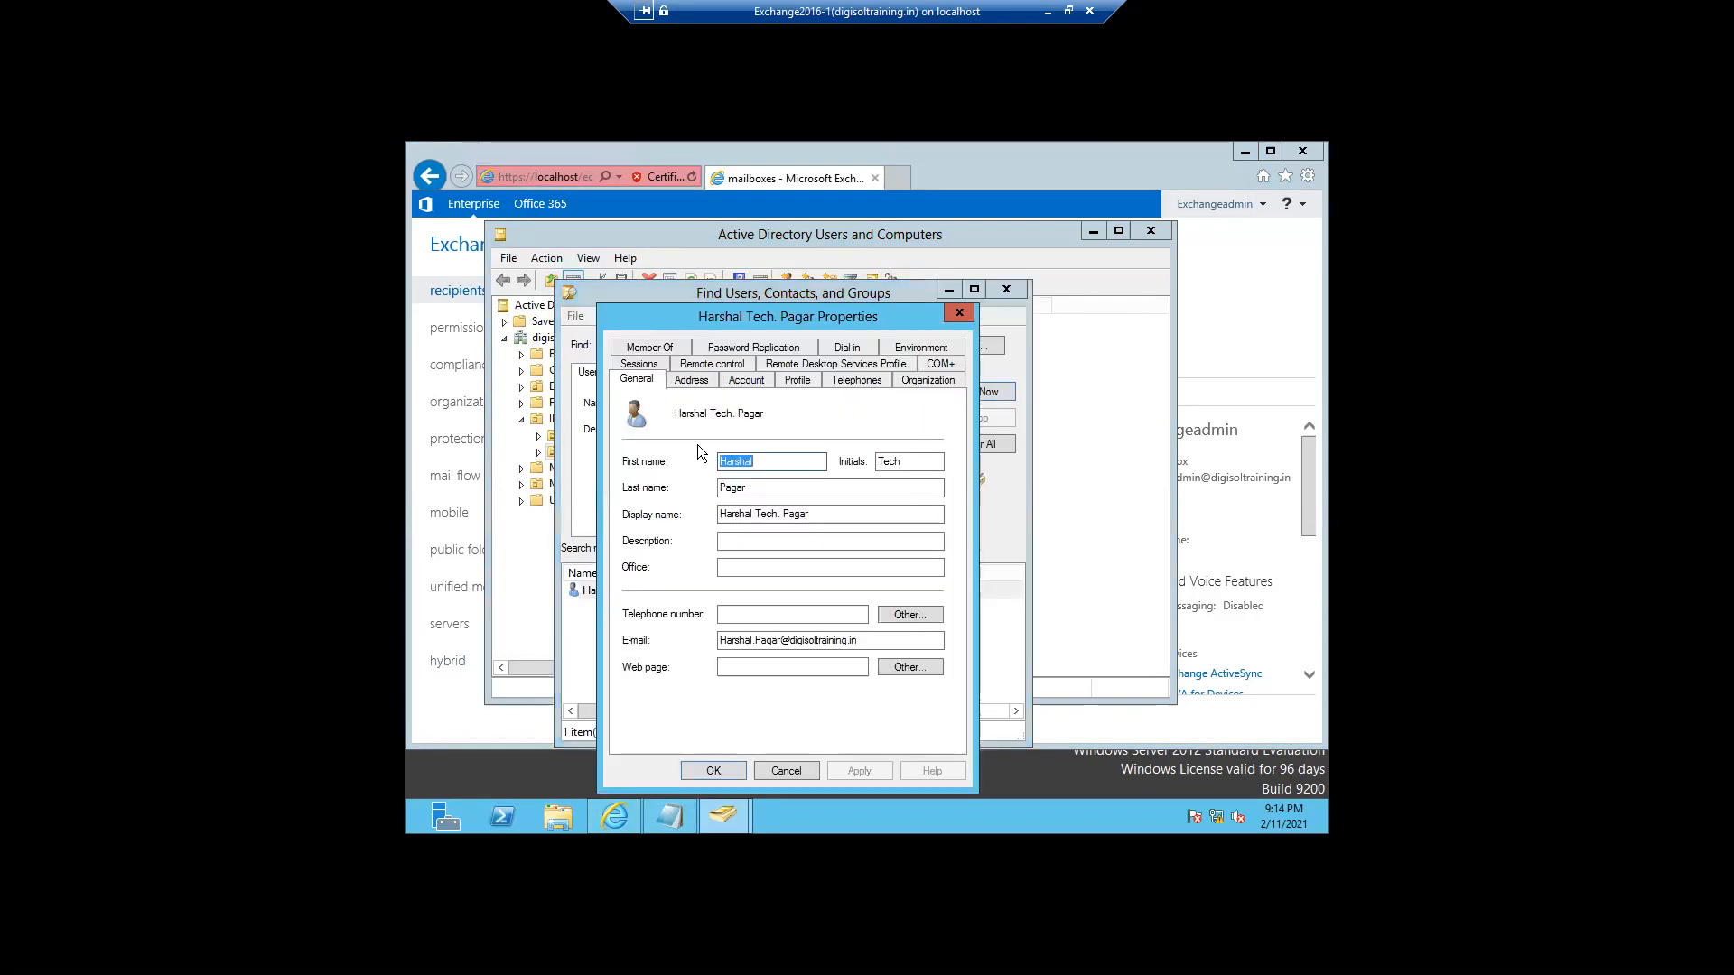
pyautogui.click(744, 379)
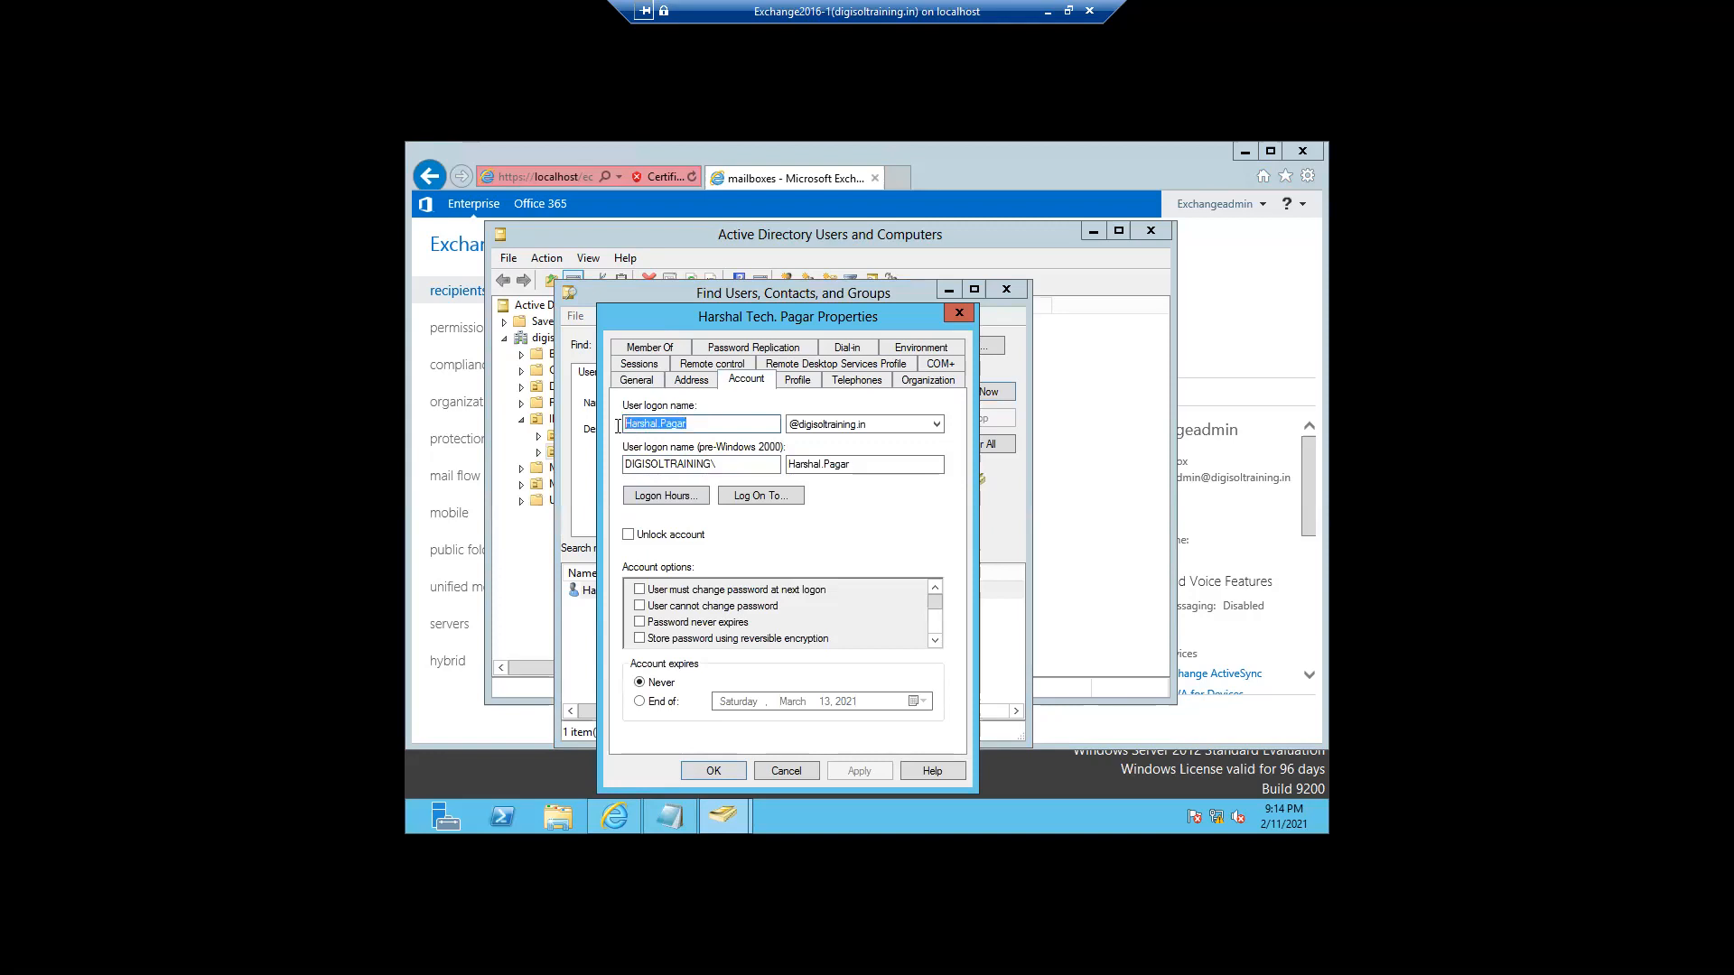
pyautogui.write('H')
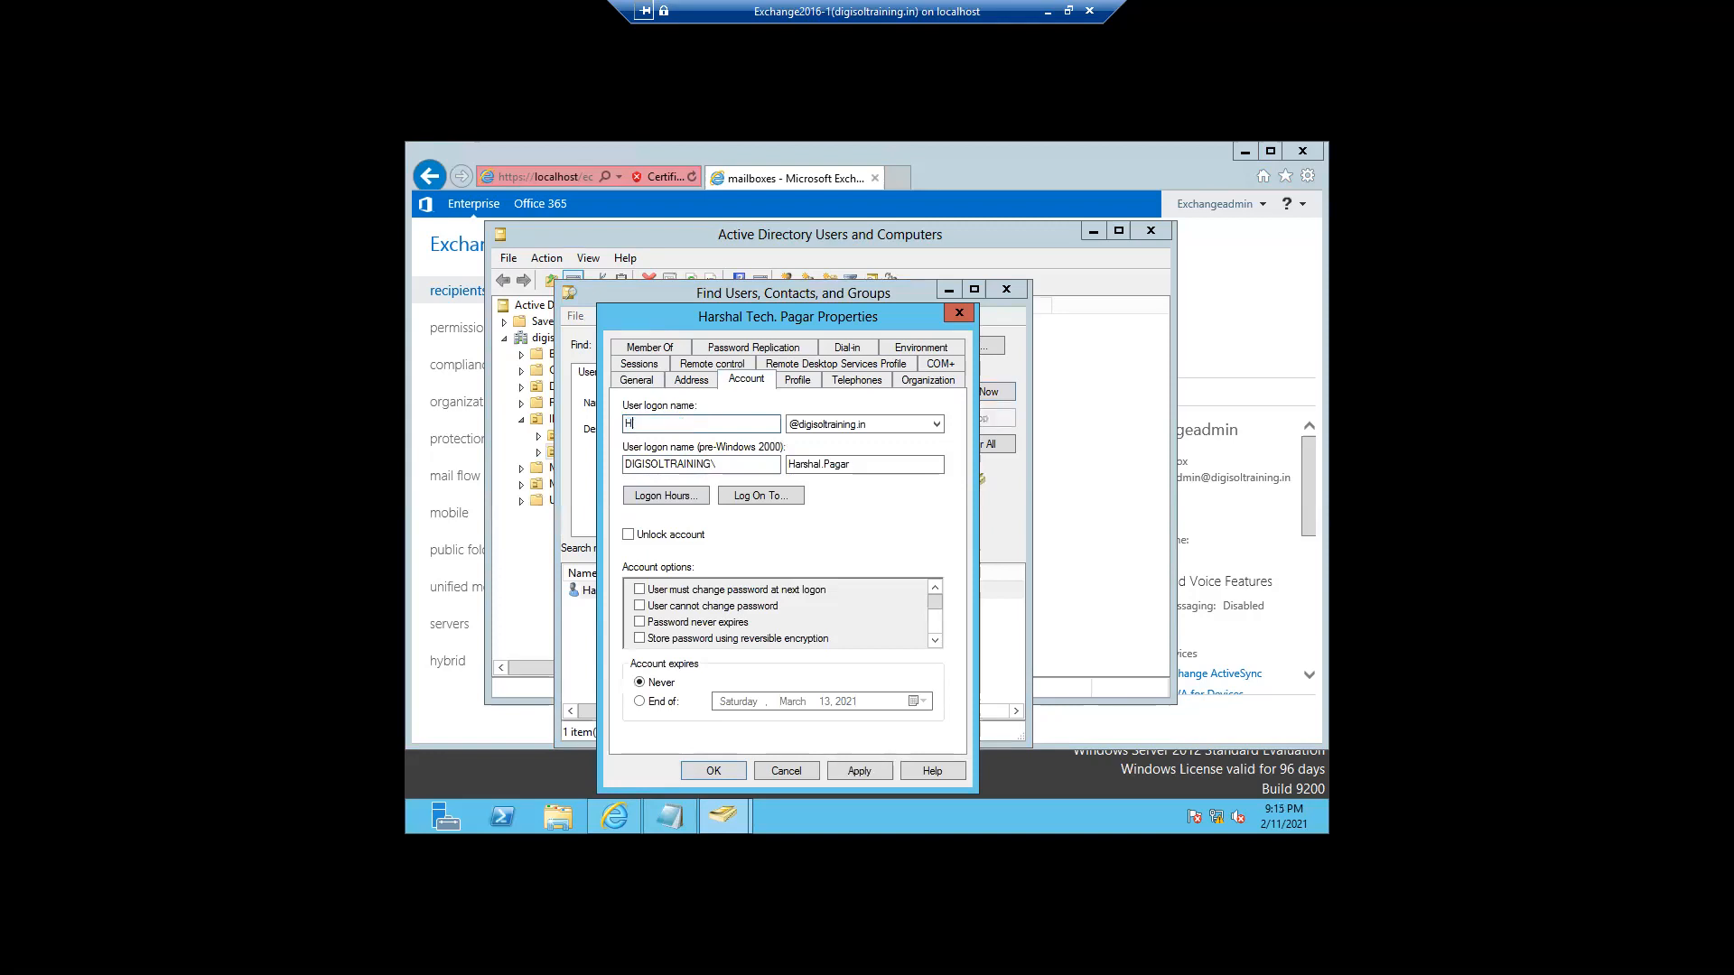
pyautogui.write('P12345')
pyautogui.doubleClick(645, 424)
pyautogui.hotkey('ctrl', 'c')
pyautogui.doubleClick(795, 466)
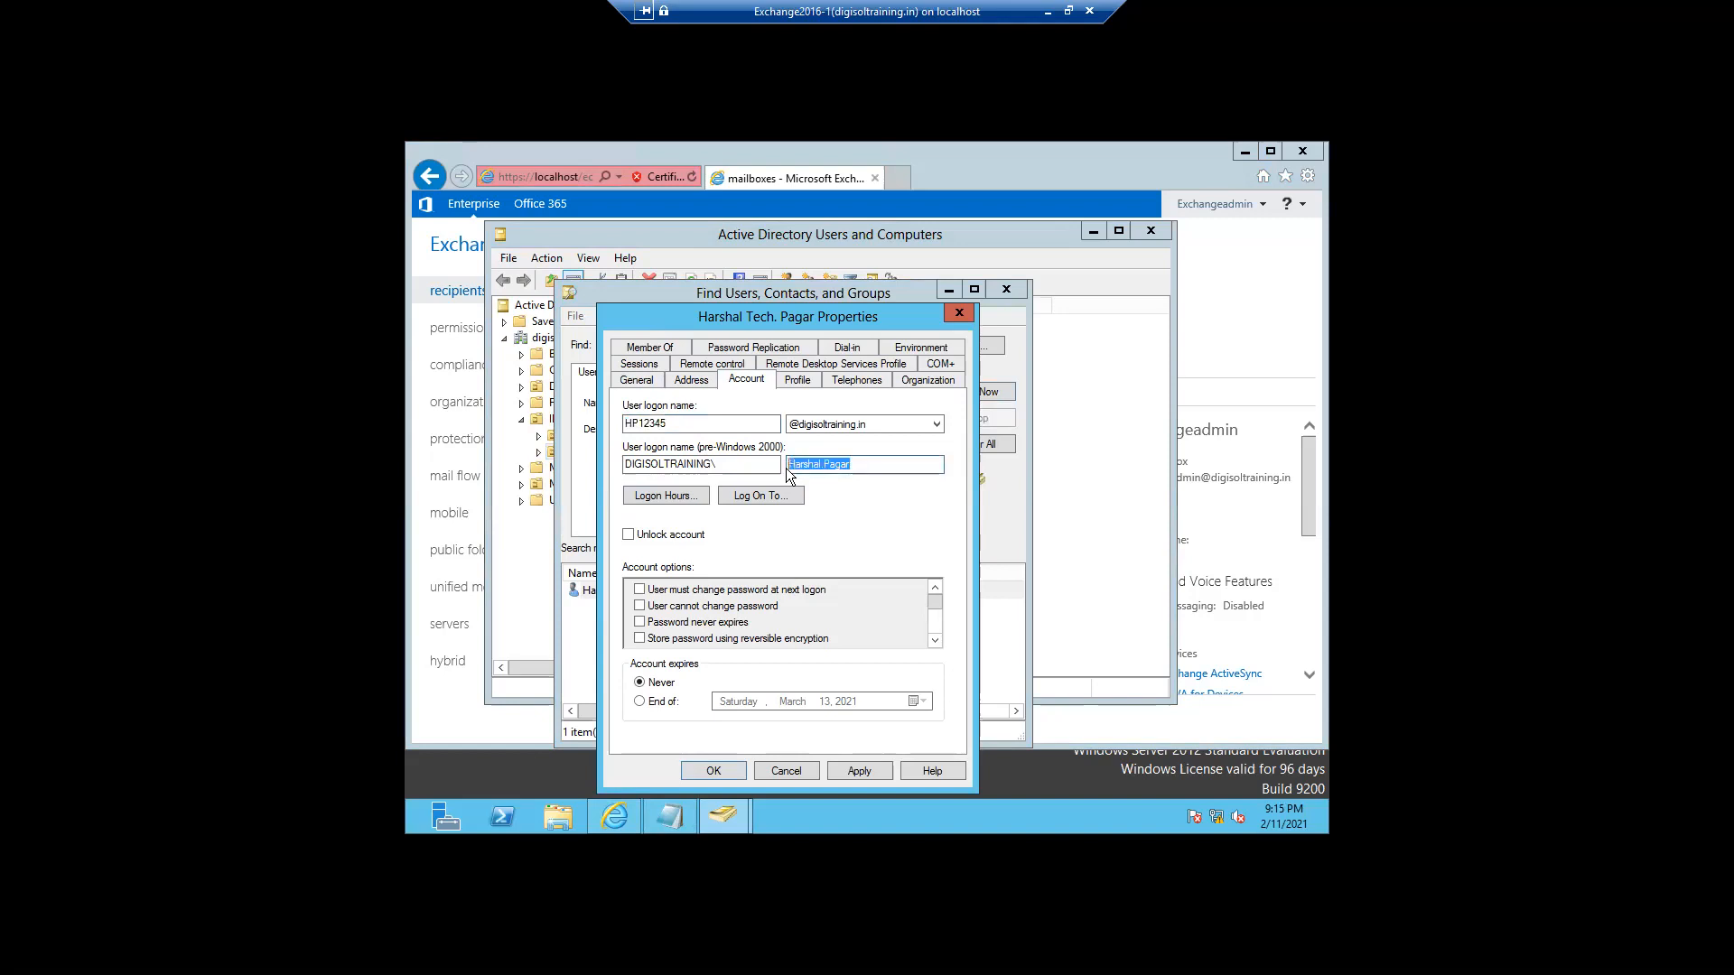
pyautogui.hotkey('ctrl', 'v')
pyautogui.click(849, 770)
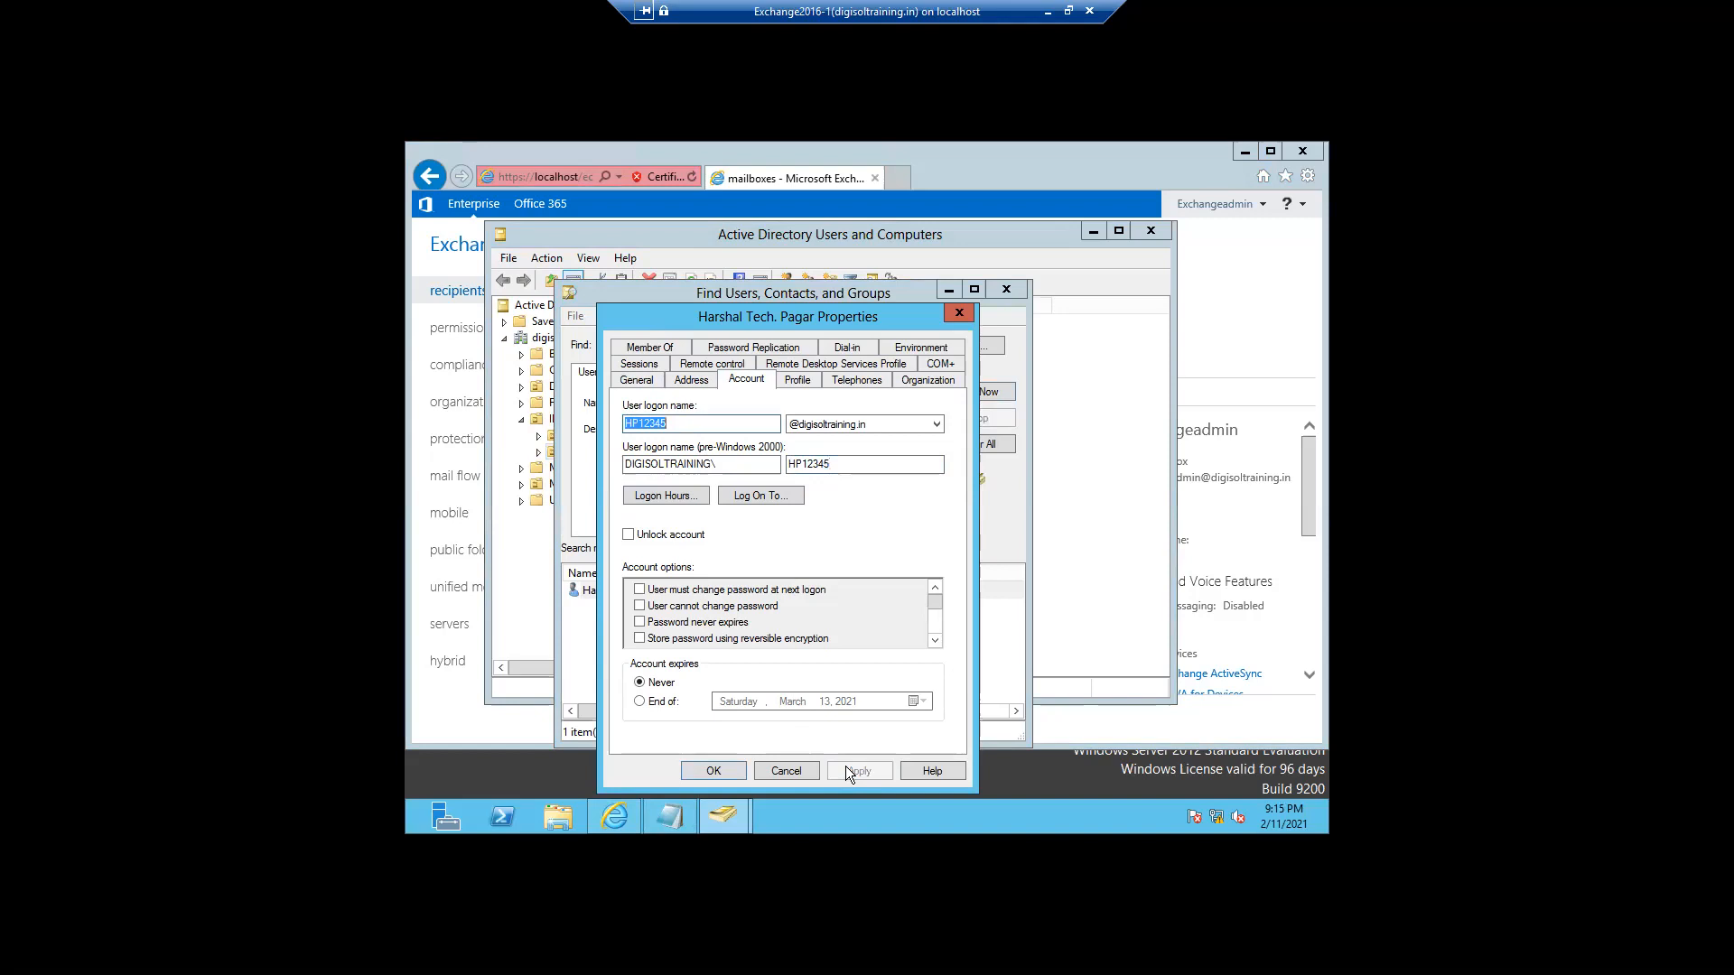
pyautogui.click(729, 769)
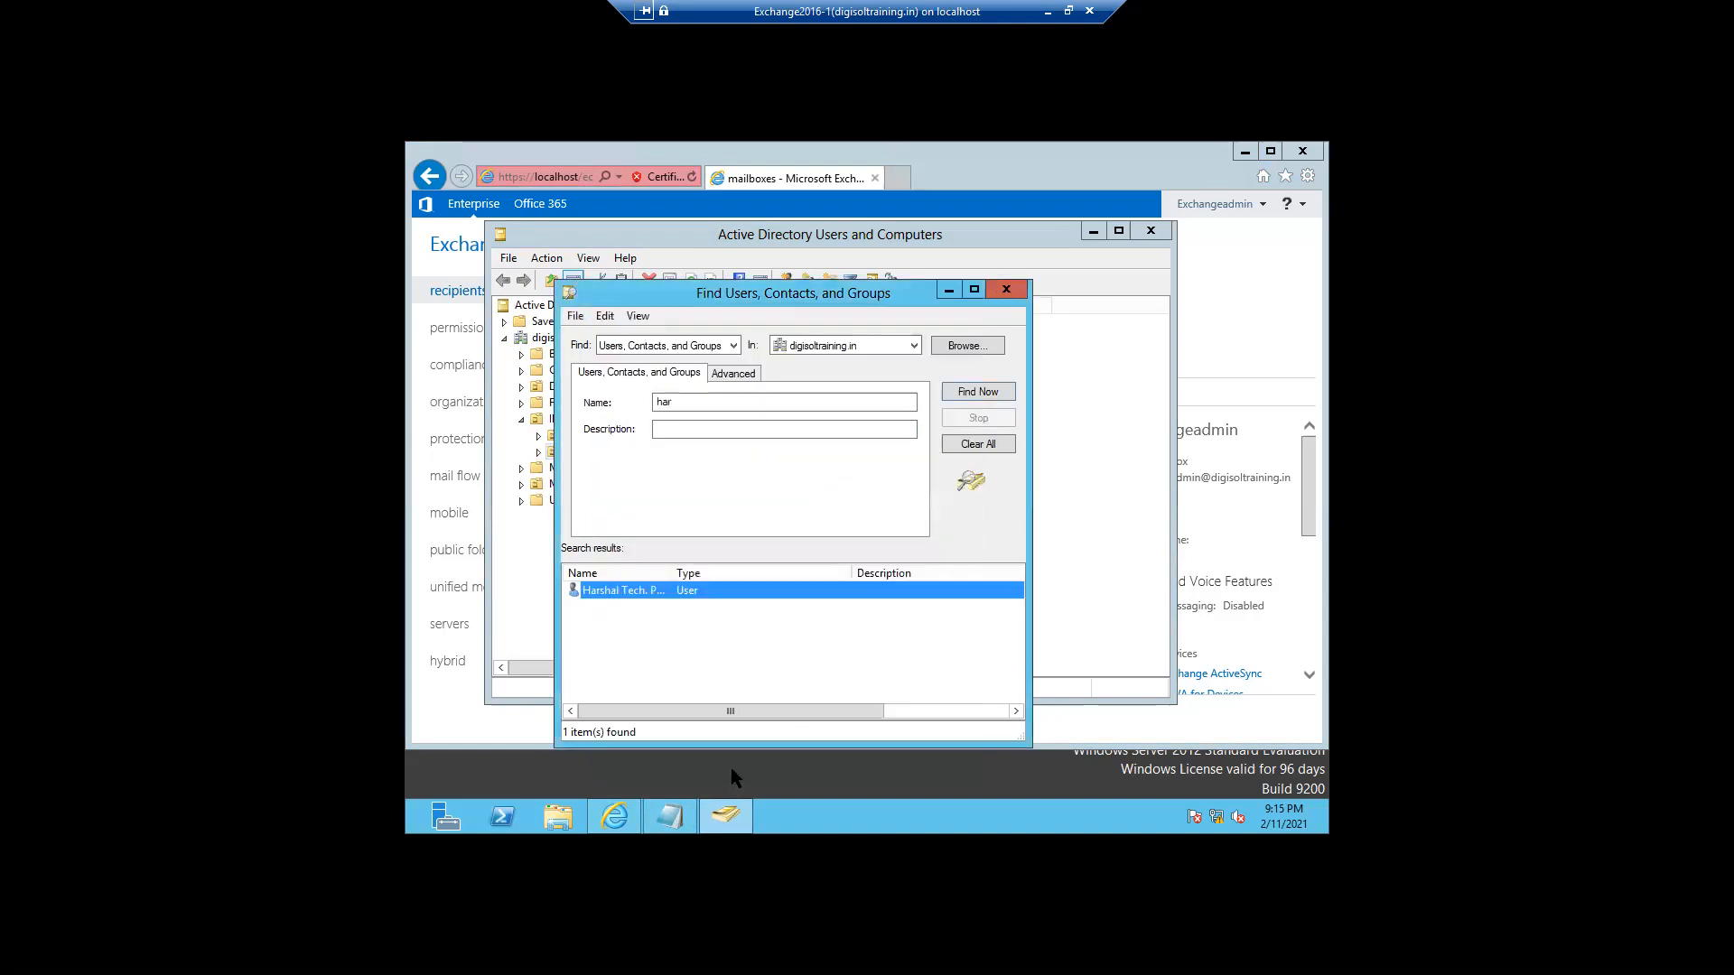
# - Rerun the search, confirm the user's new logon names, and close the Find window
pyautogui.click(969, 401)
pyautogui.click(625, 594)
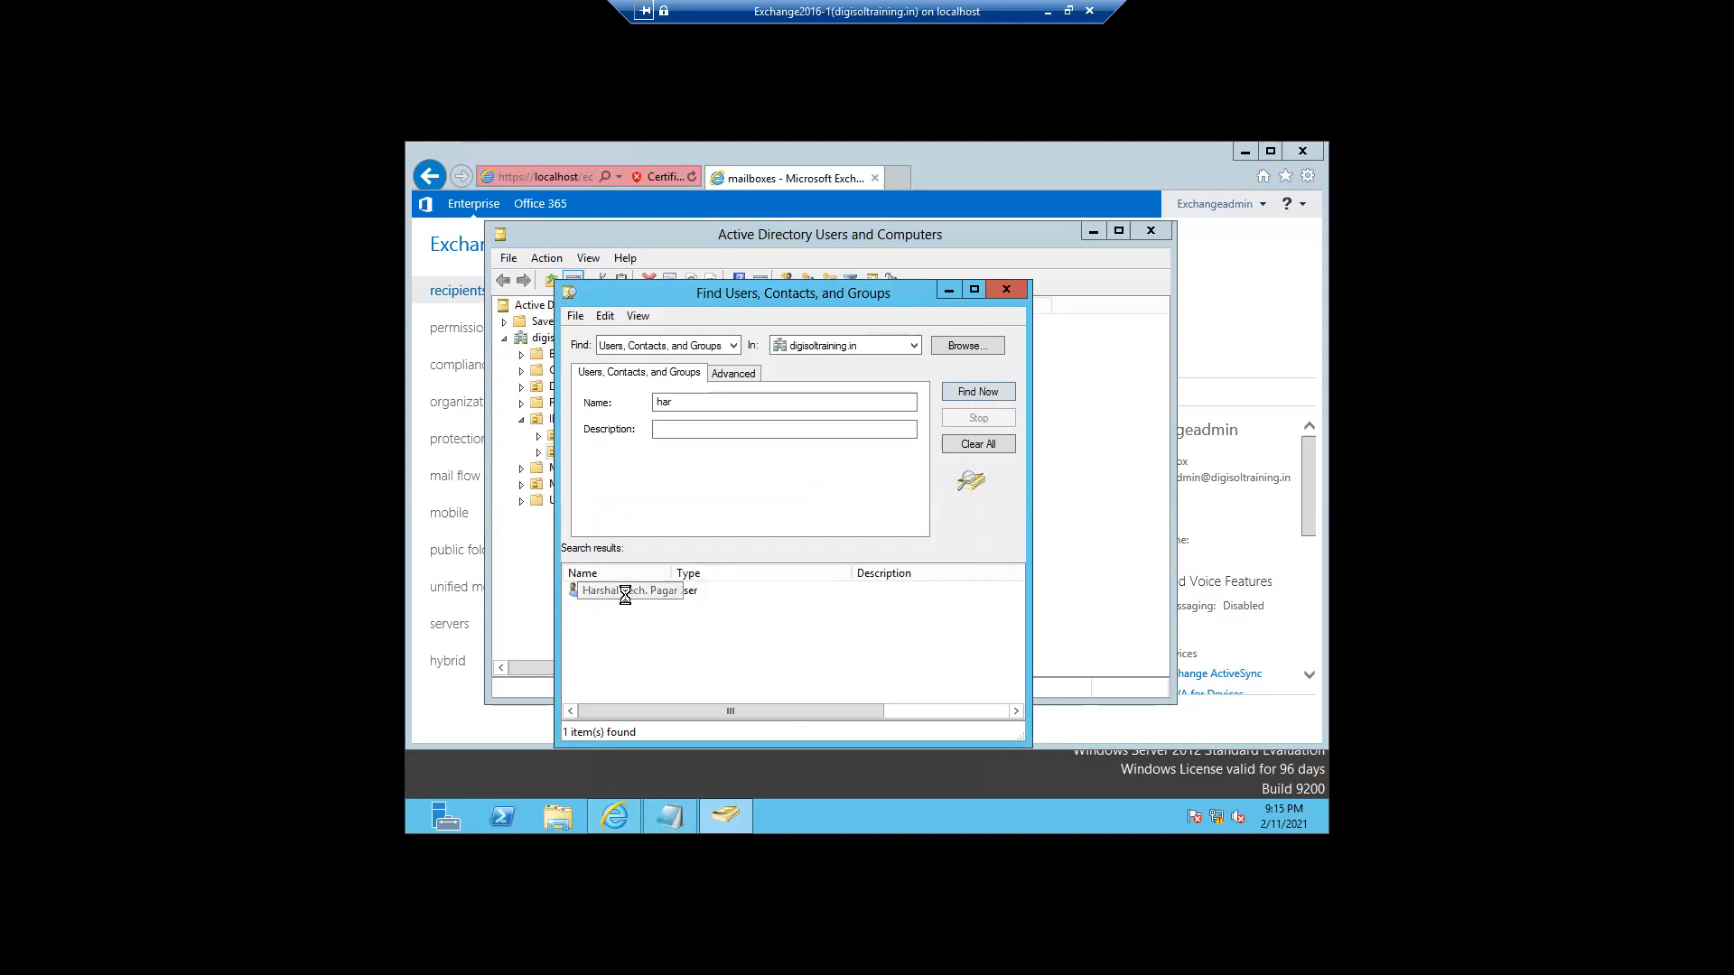
pyautogui.doubleClick(625, 595)
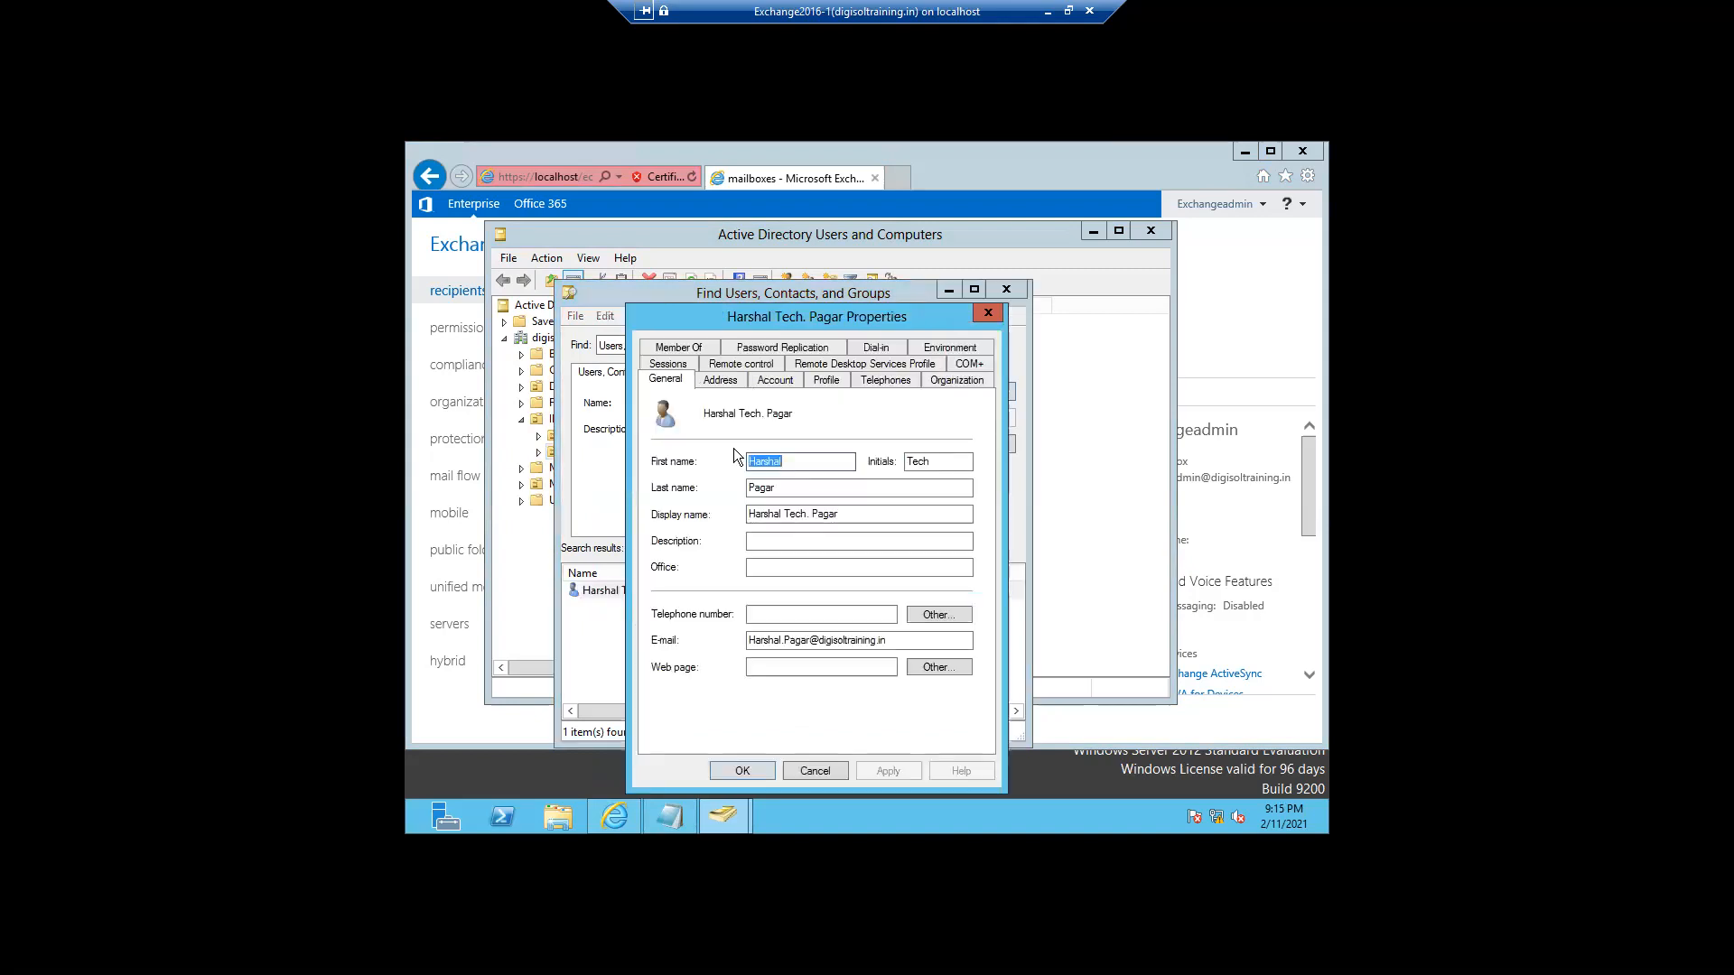
pyautogui.click(774, 380)
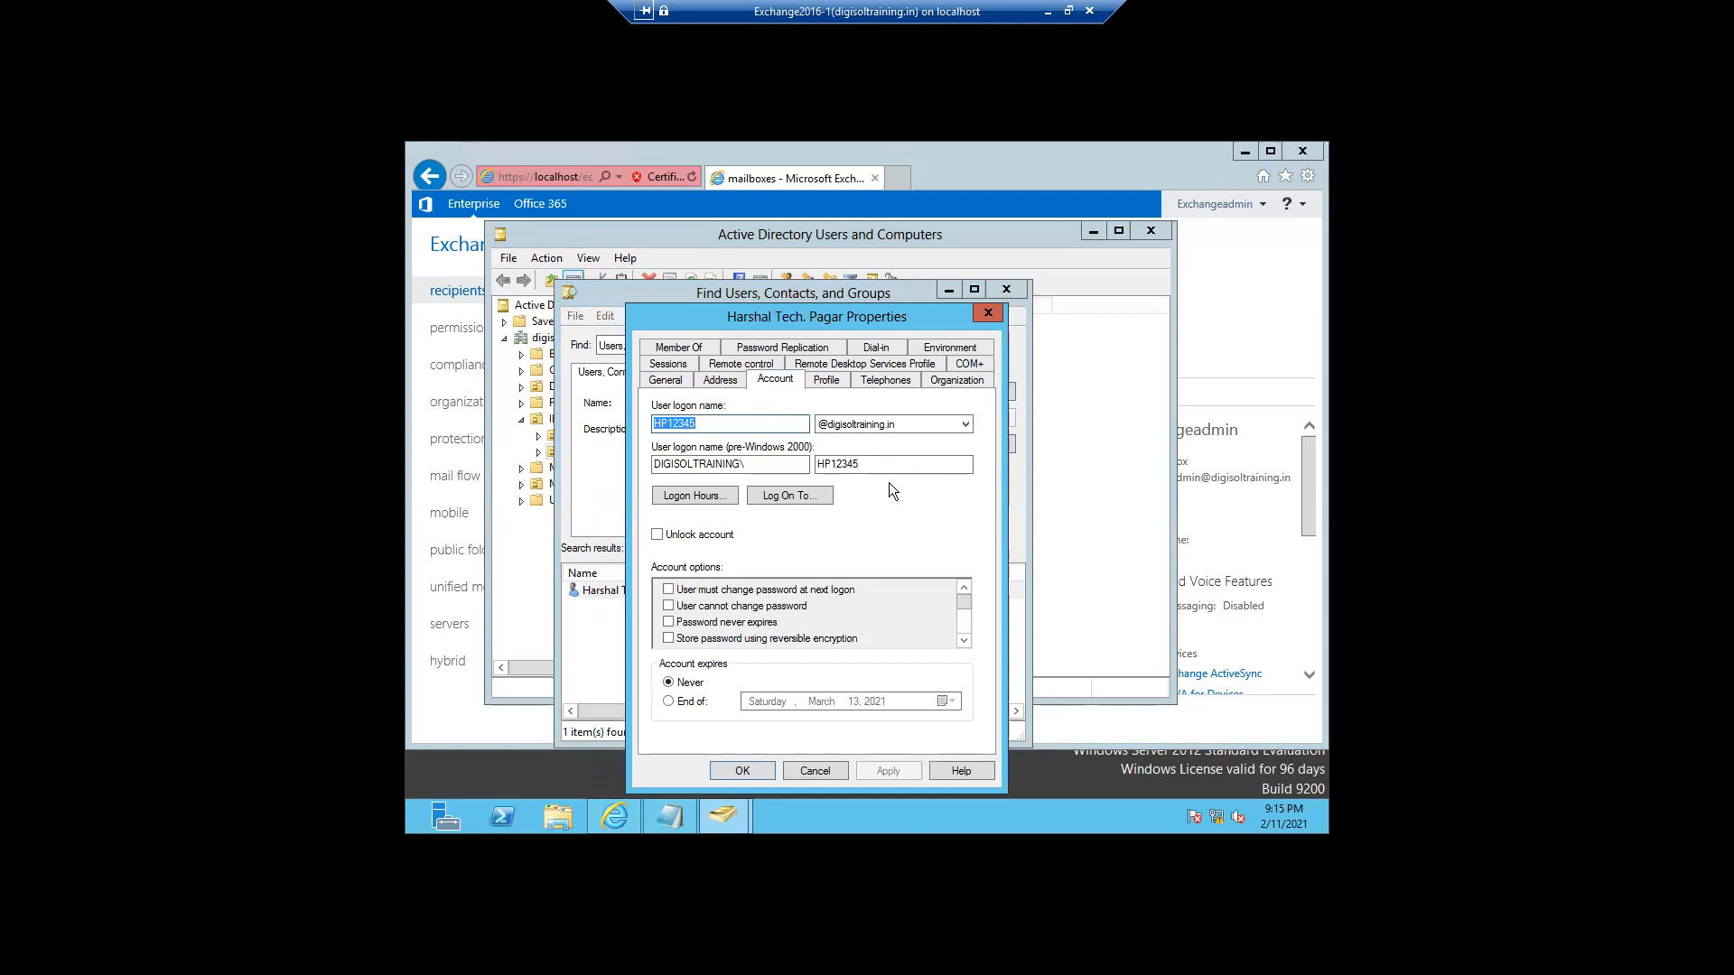
pyautogui.click(739, 770)
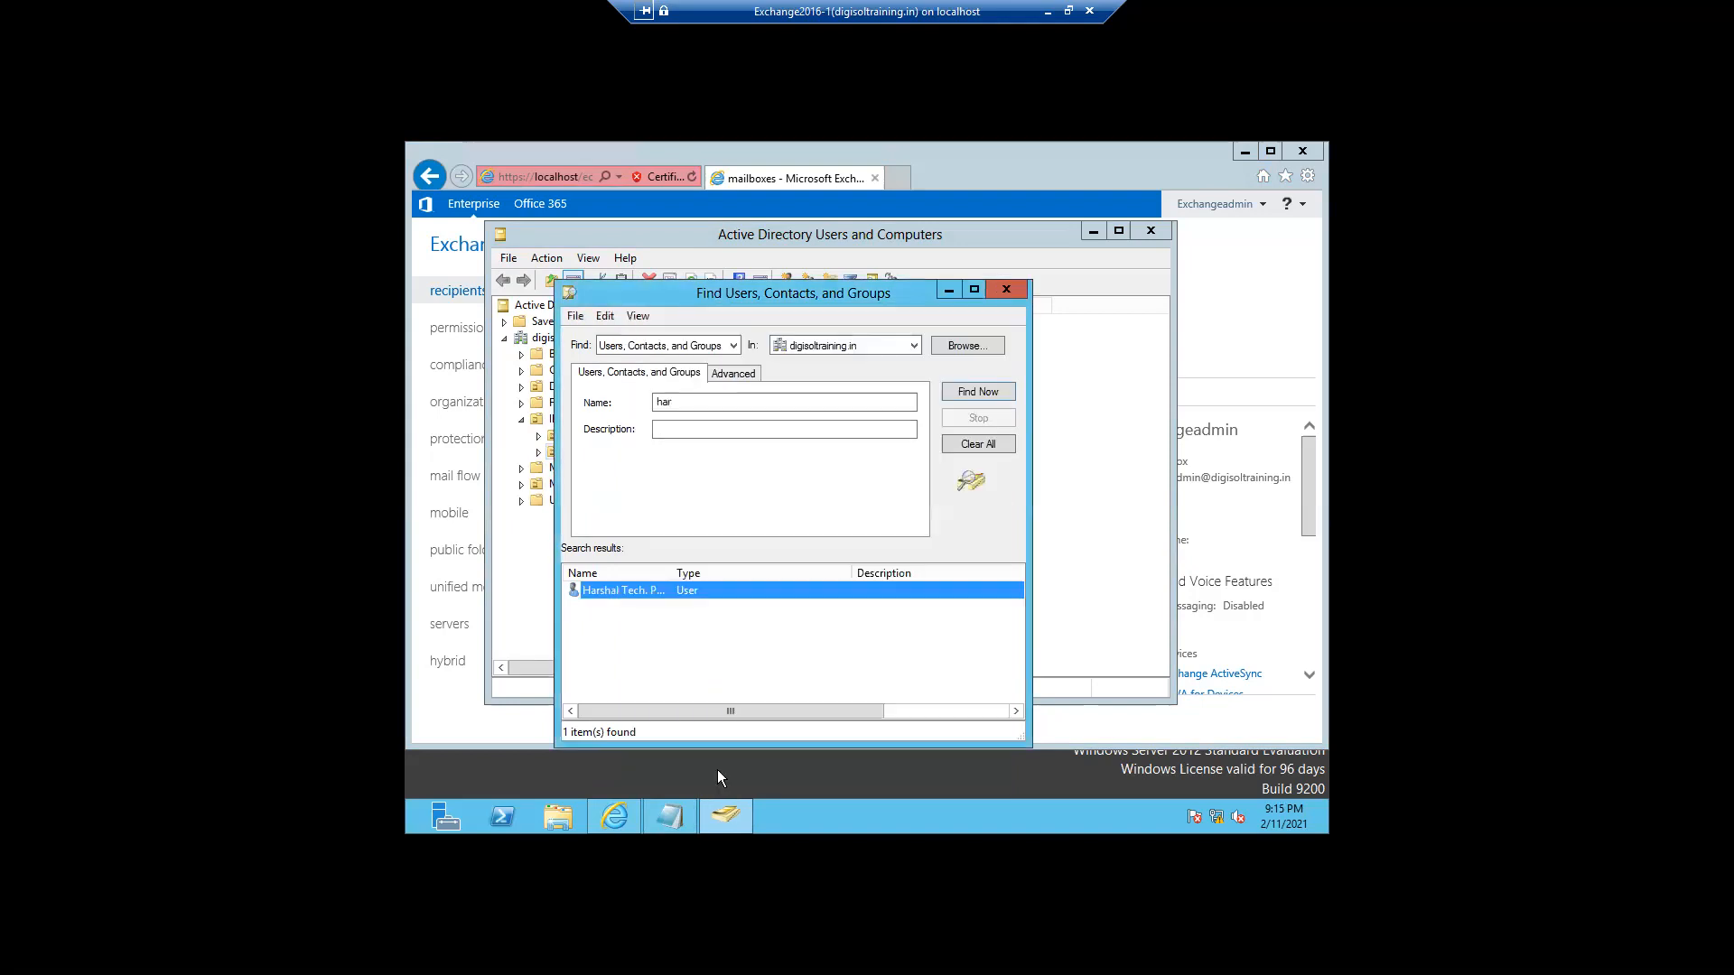
pyautogui.click(1011, 289)
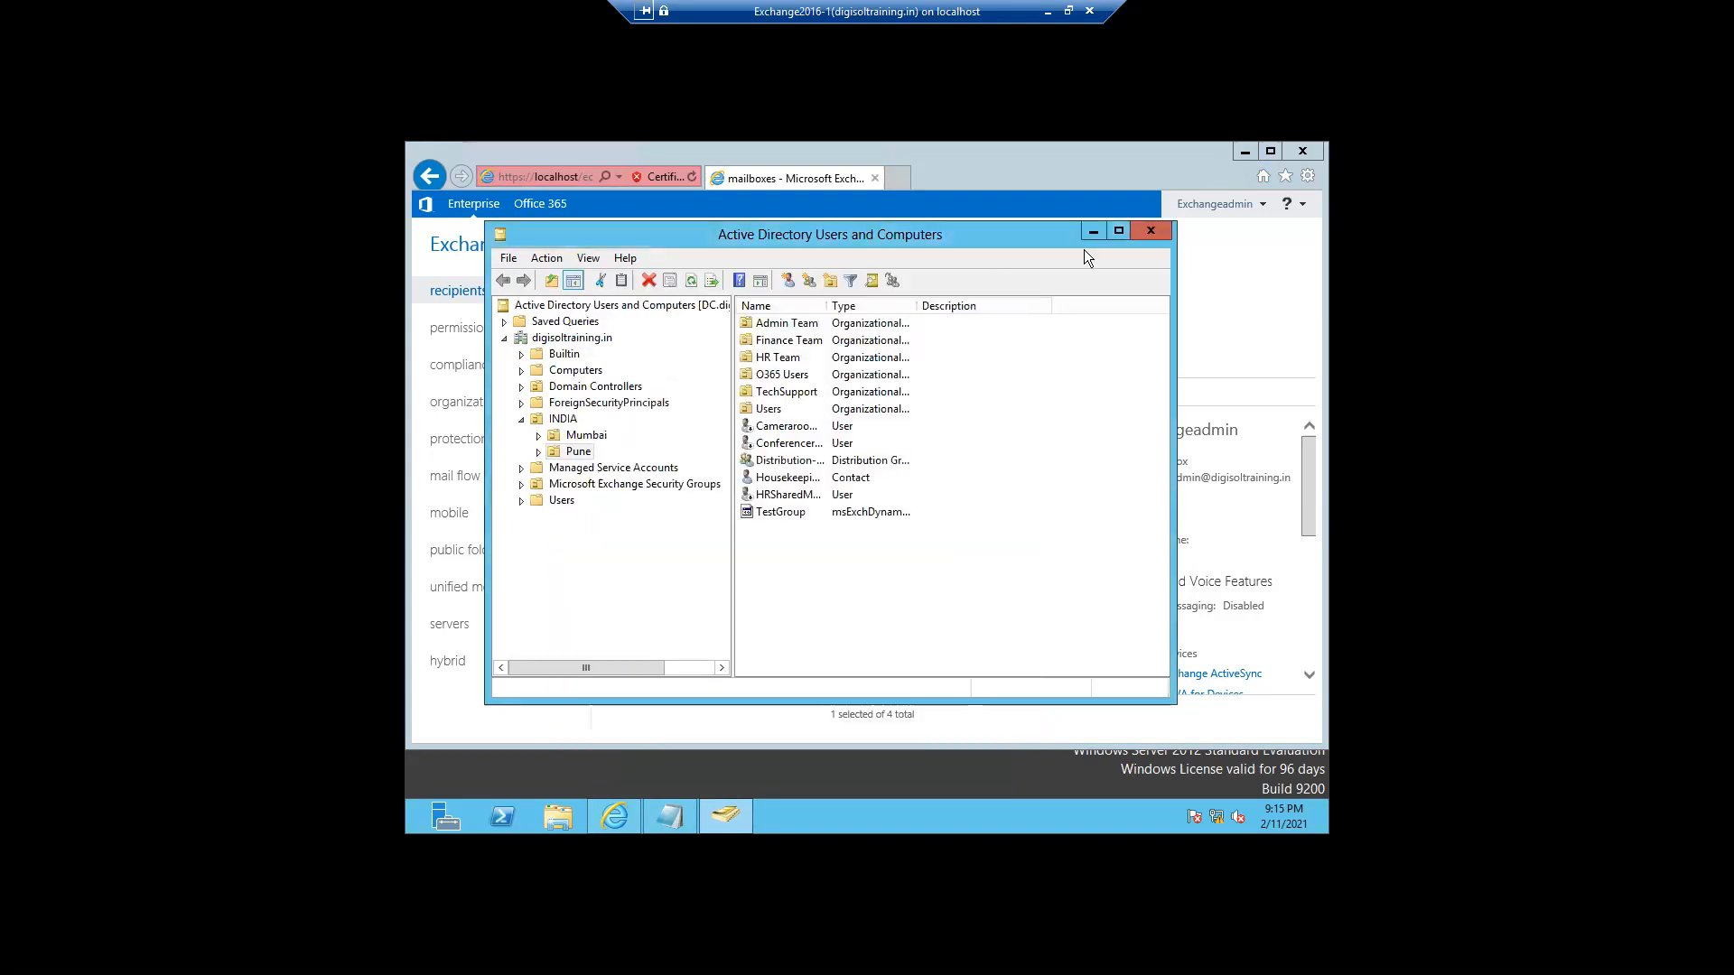
# - Minimize ADUC, refresh the mailbox list, and recover from the browser crash and certificate warning
pyautogui.click(1093, 232)
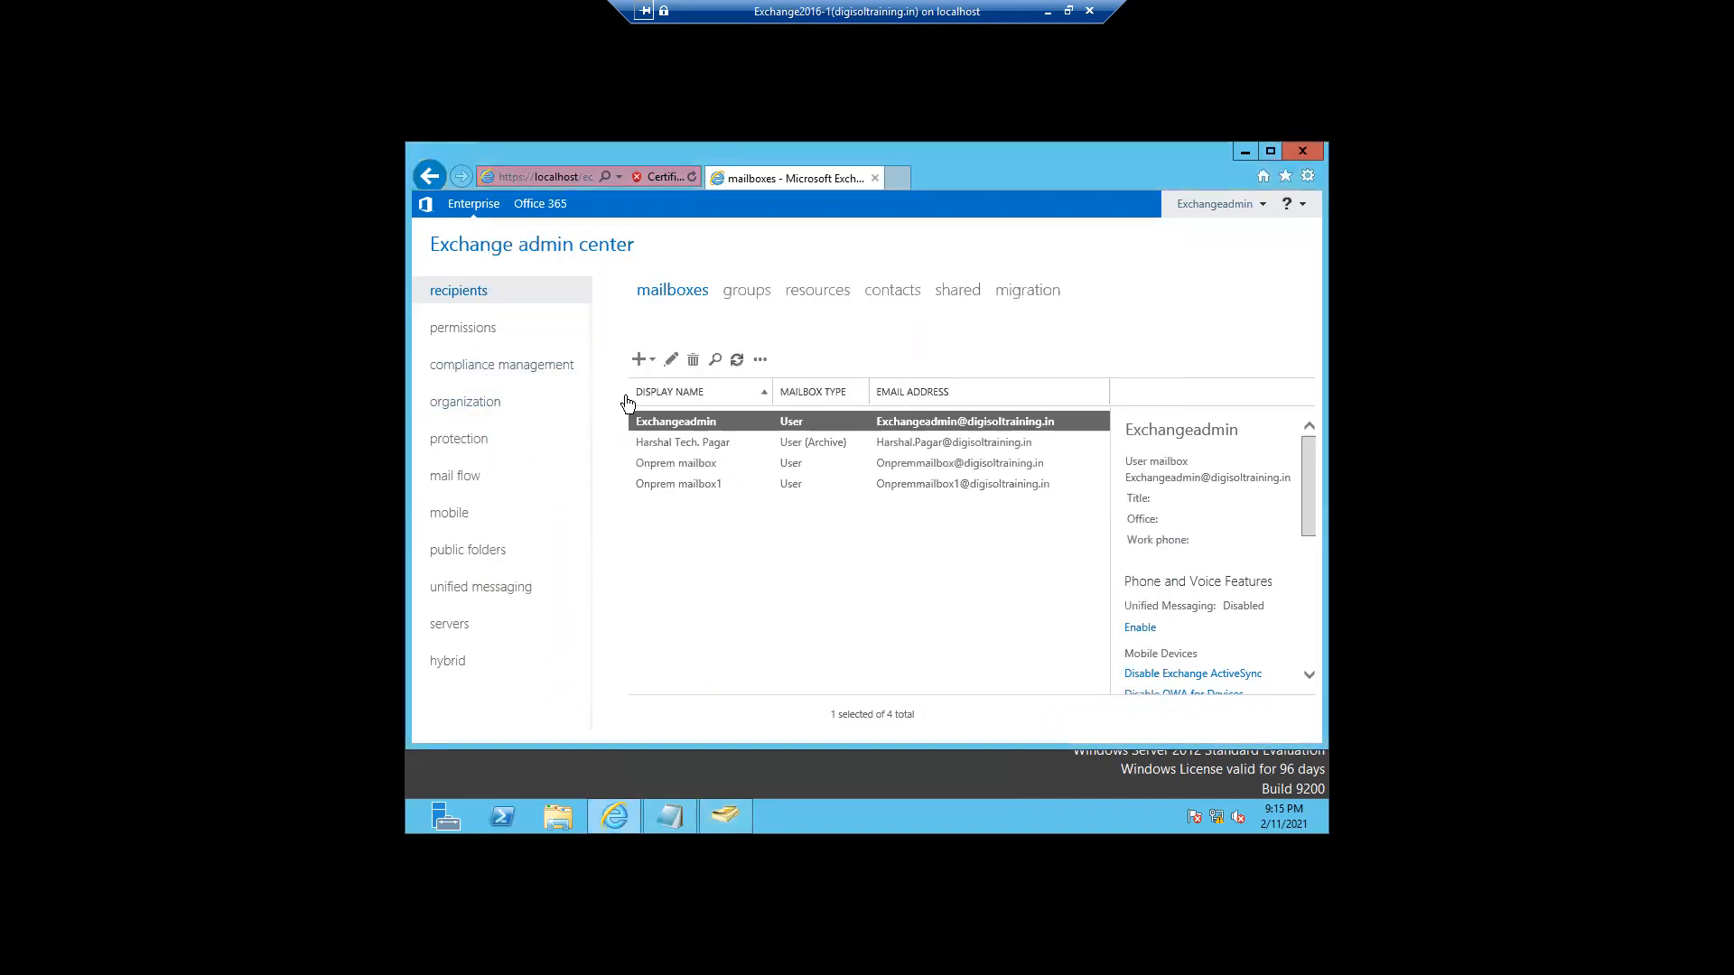
pyautogui.click(735, 361)
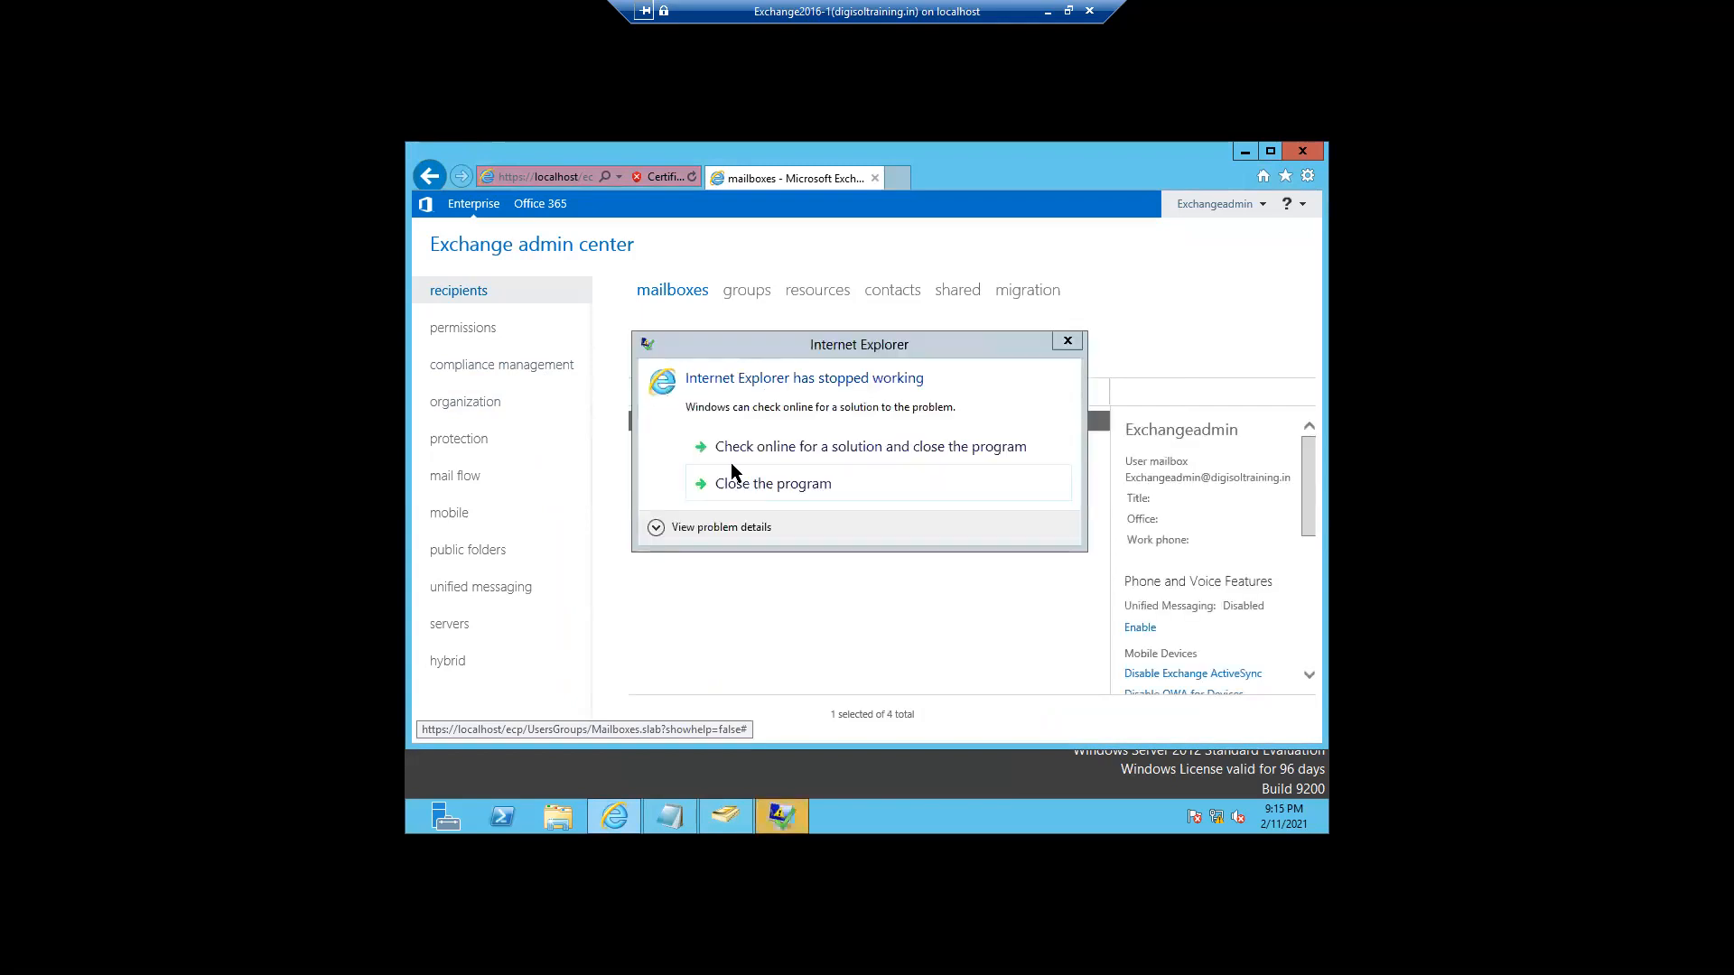
pyautogui.click(740, 487)
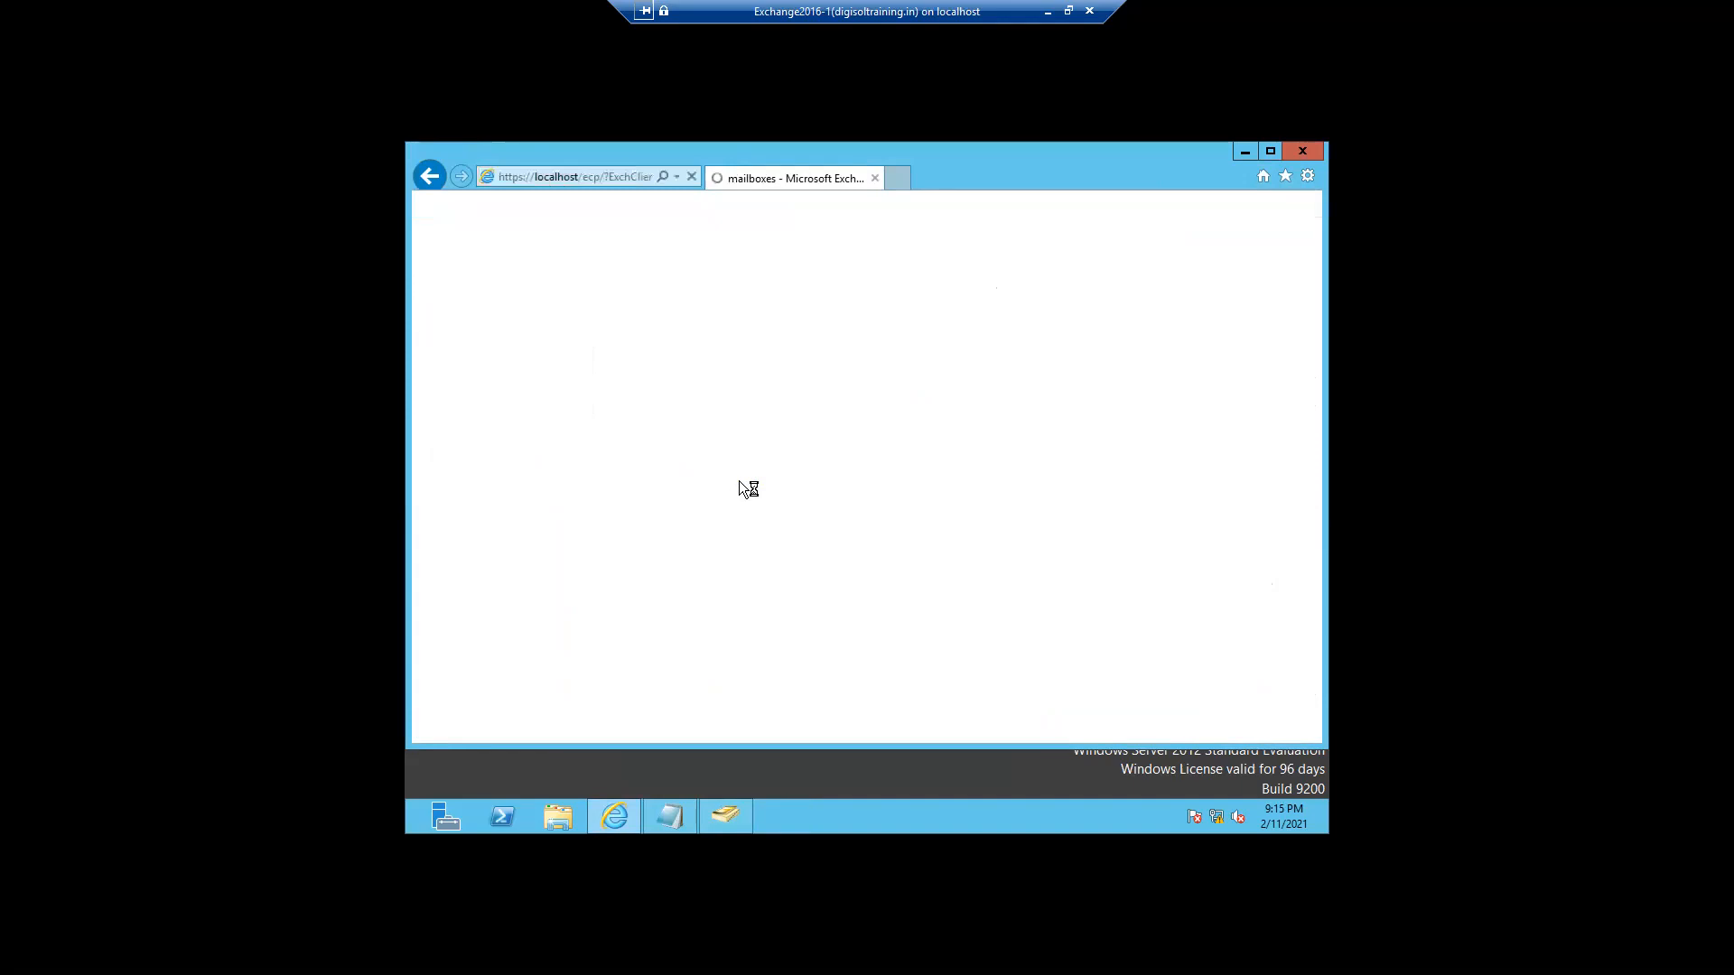
pyautogui.click(656, 449)
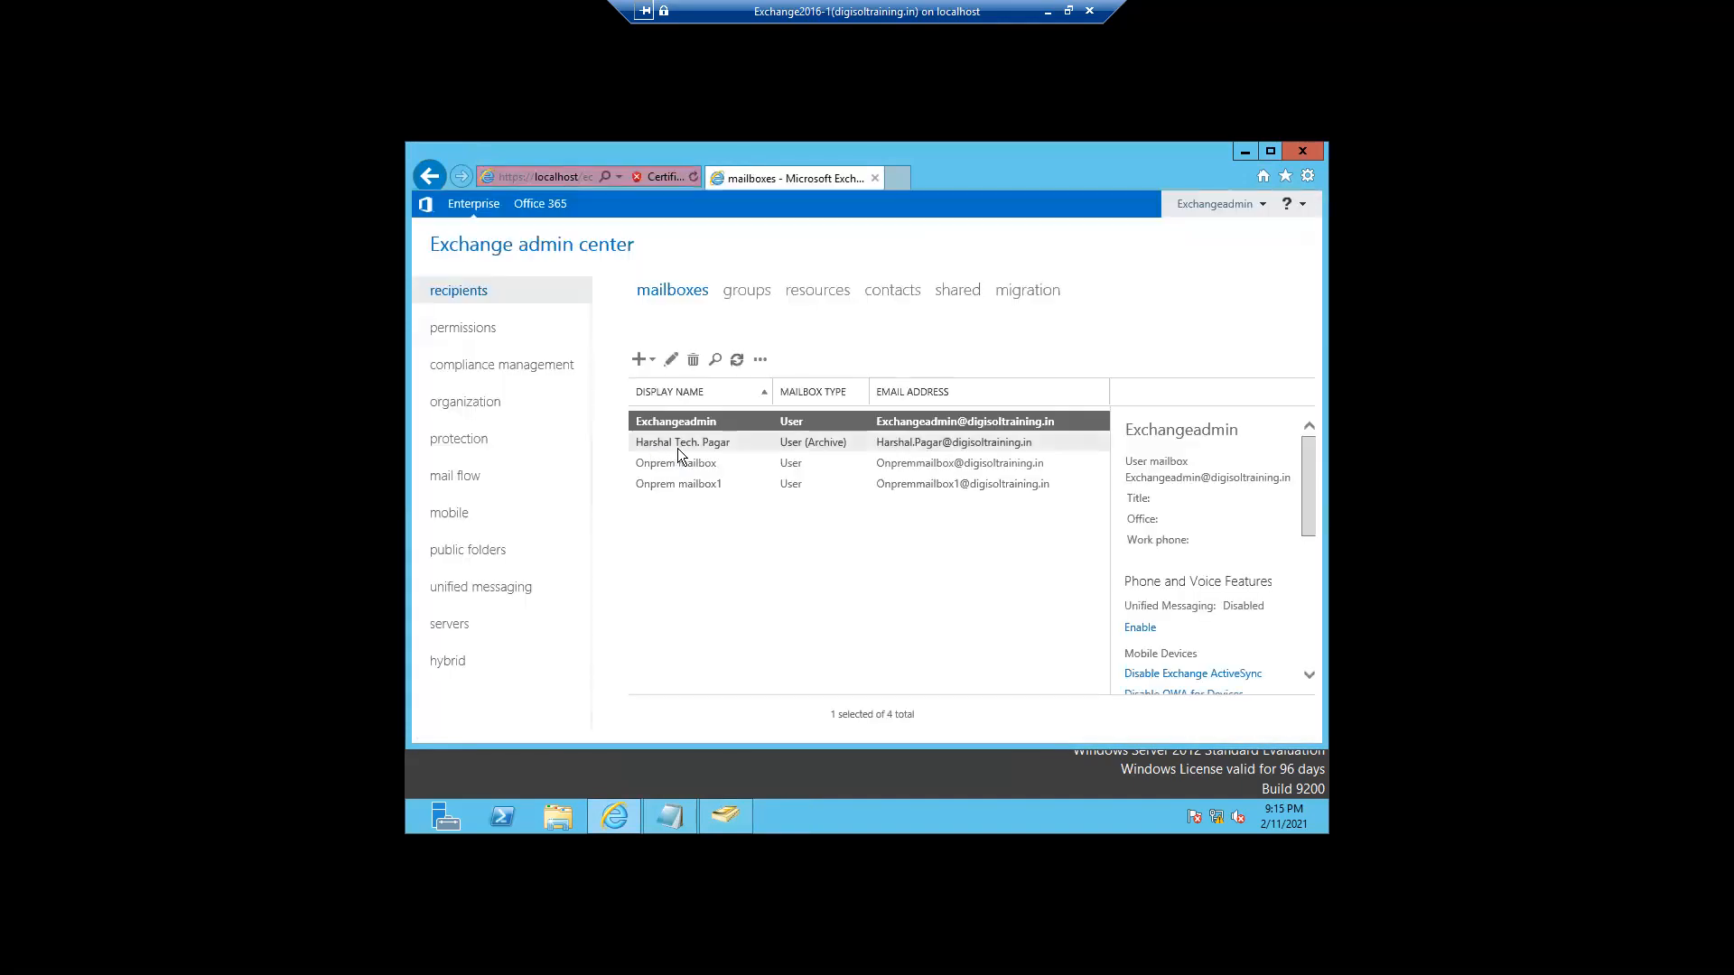
# - Replace the archive user's mailbox alias with the new logon name and save the mailbox
pyautogui.click(678, 444)
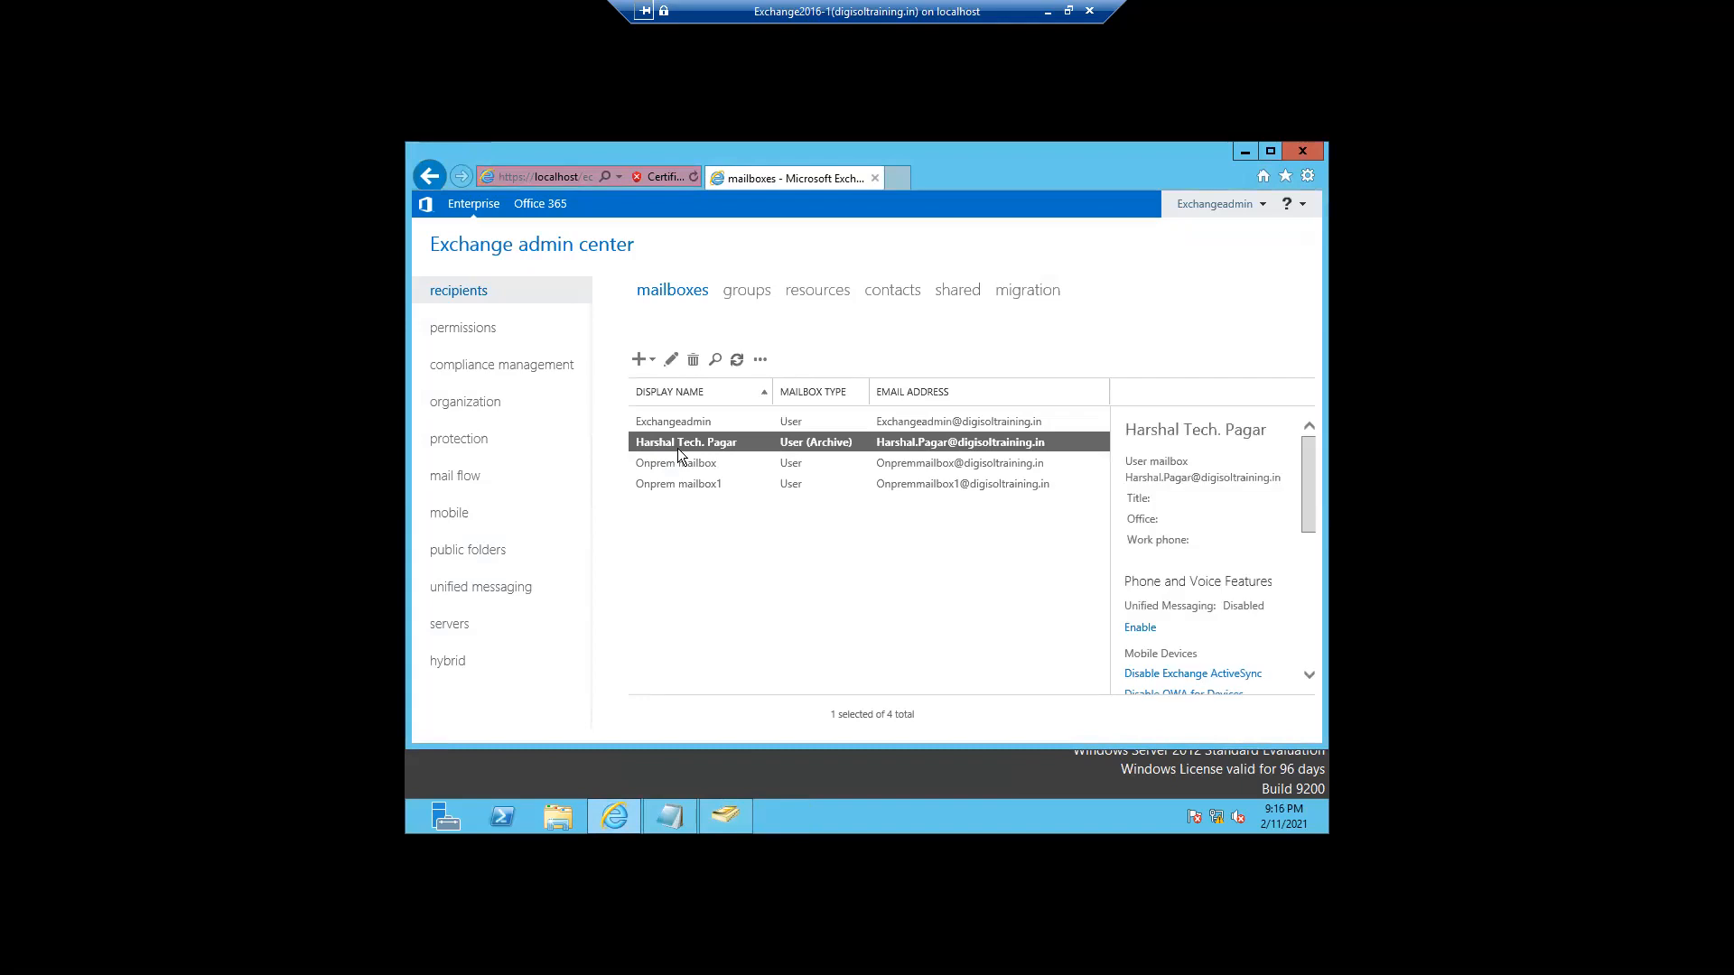
pyautogui.doubleClick(677, 448)
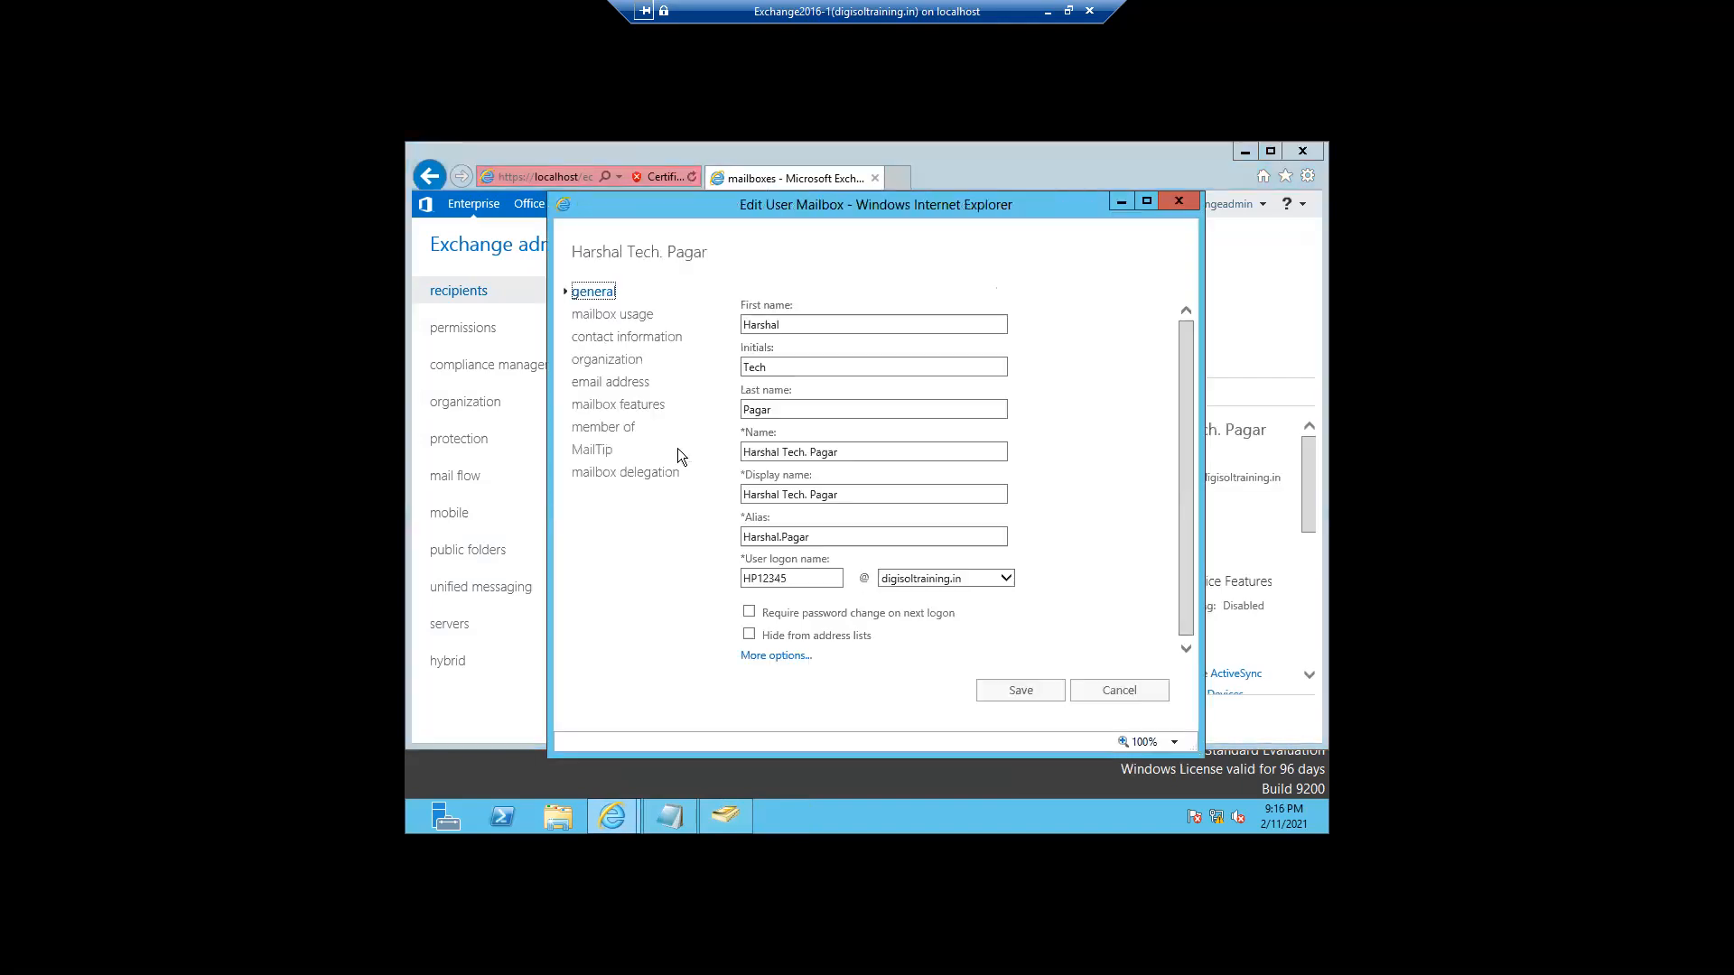
pyautogui.click(611, 384)
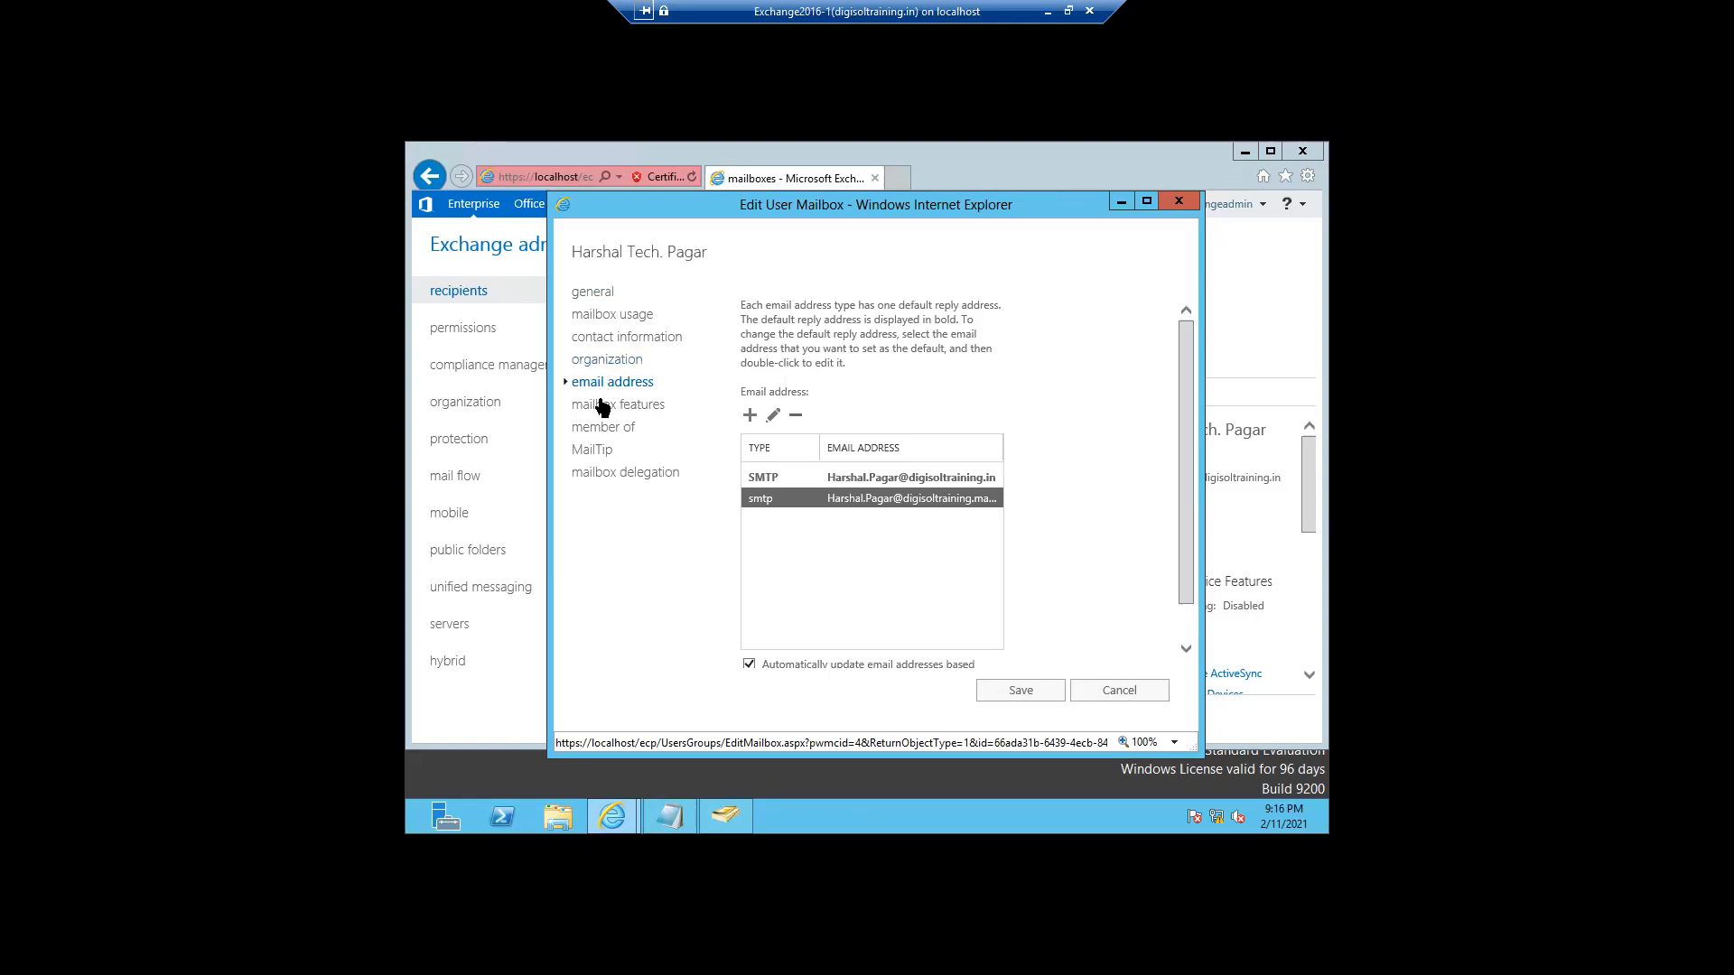
pyautogui.click(593, 292)
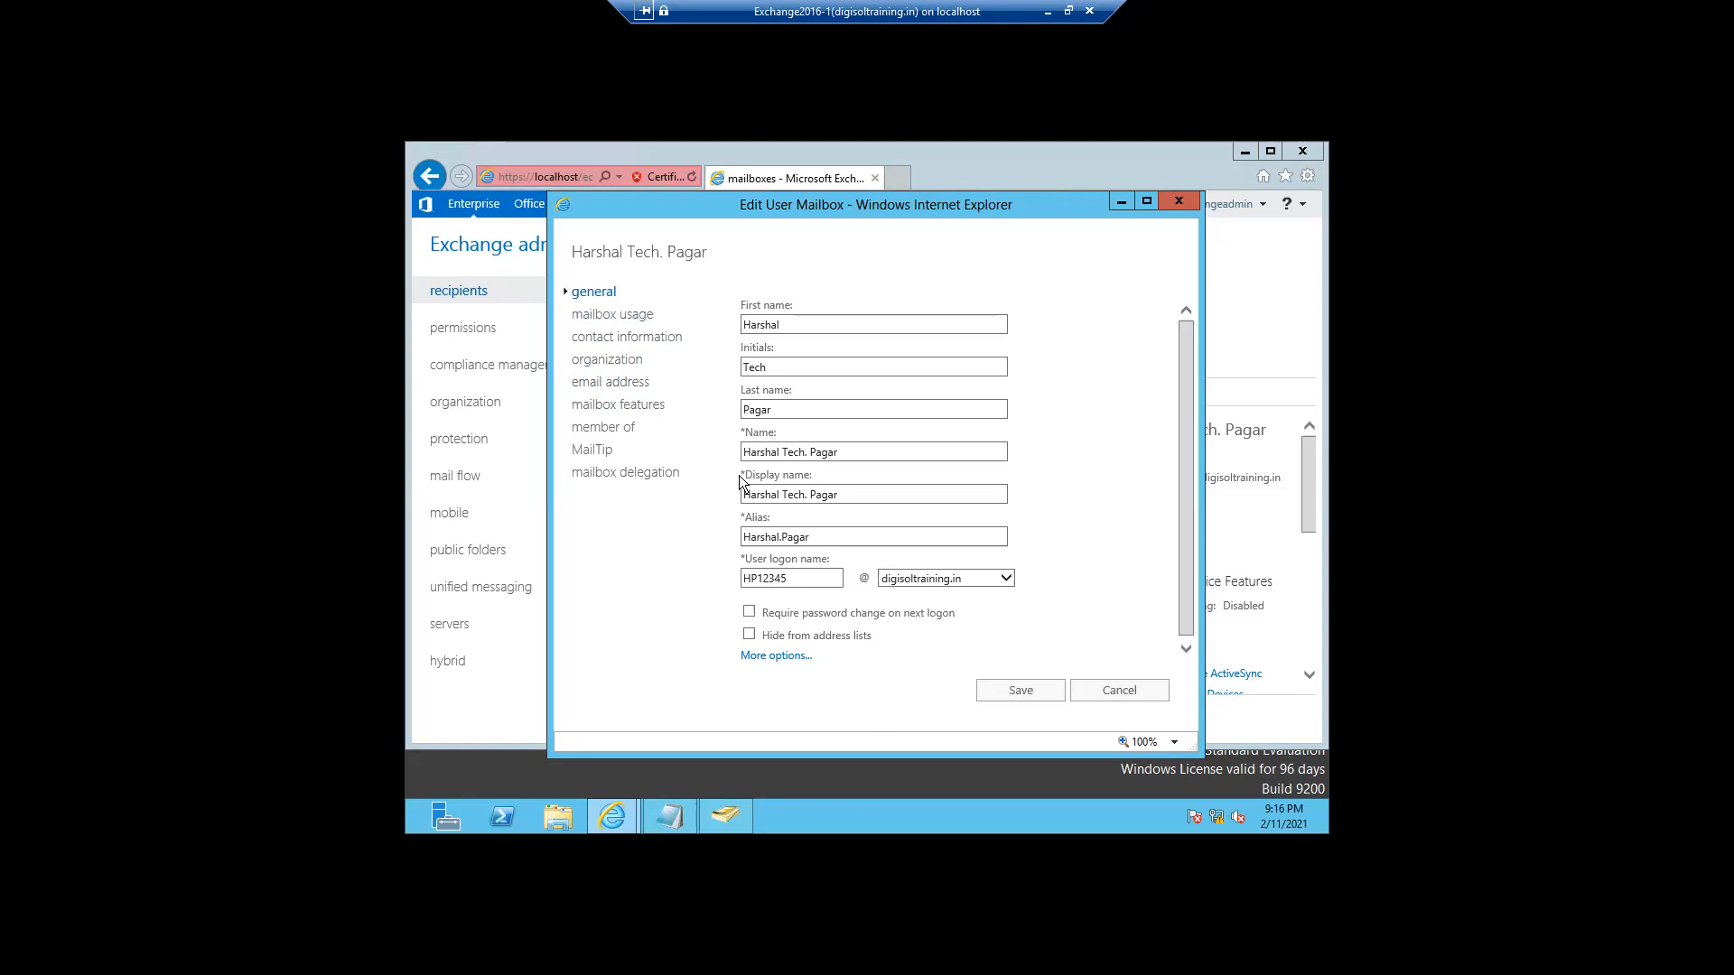
pyautogui.click(824, 536)
pyautogui.moveTo(824, 536); pyautogui.dragTo(727, 542)
pyautogui.moveTo(808, 579); pyautogui.dragTo(746, 585)
pyautogui.hotkey('ctrl', 'c')
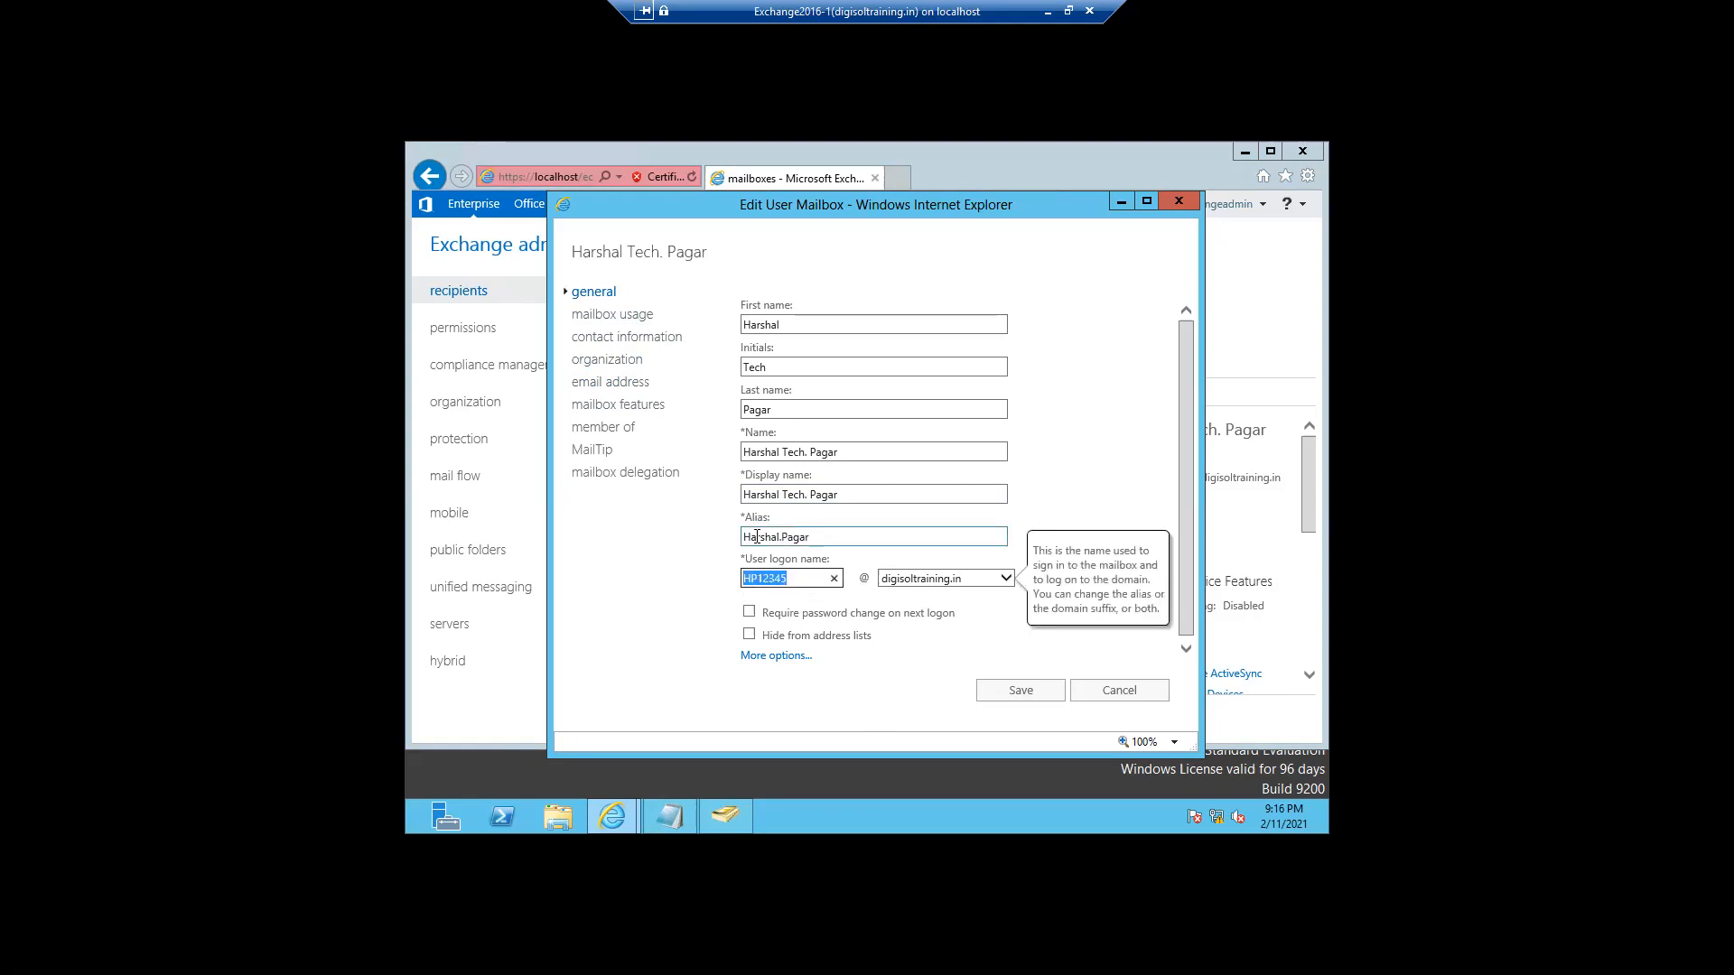
pyautogui.moveTo(817, 537); pyautogui.dragTo(715, 537)
pyautogui.hotkey('ctrl', 'v')
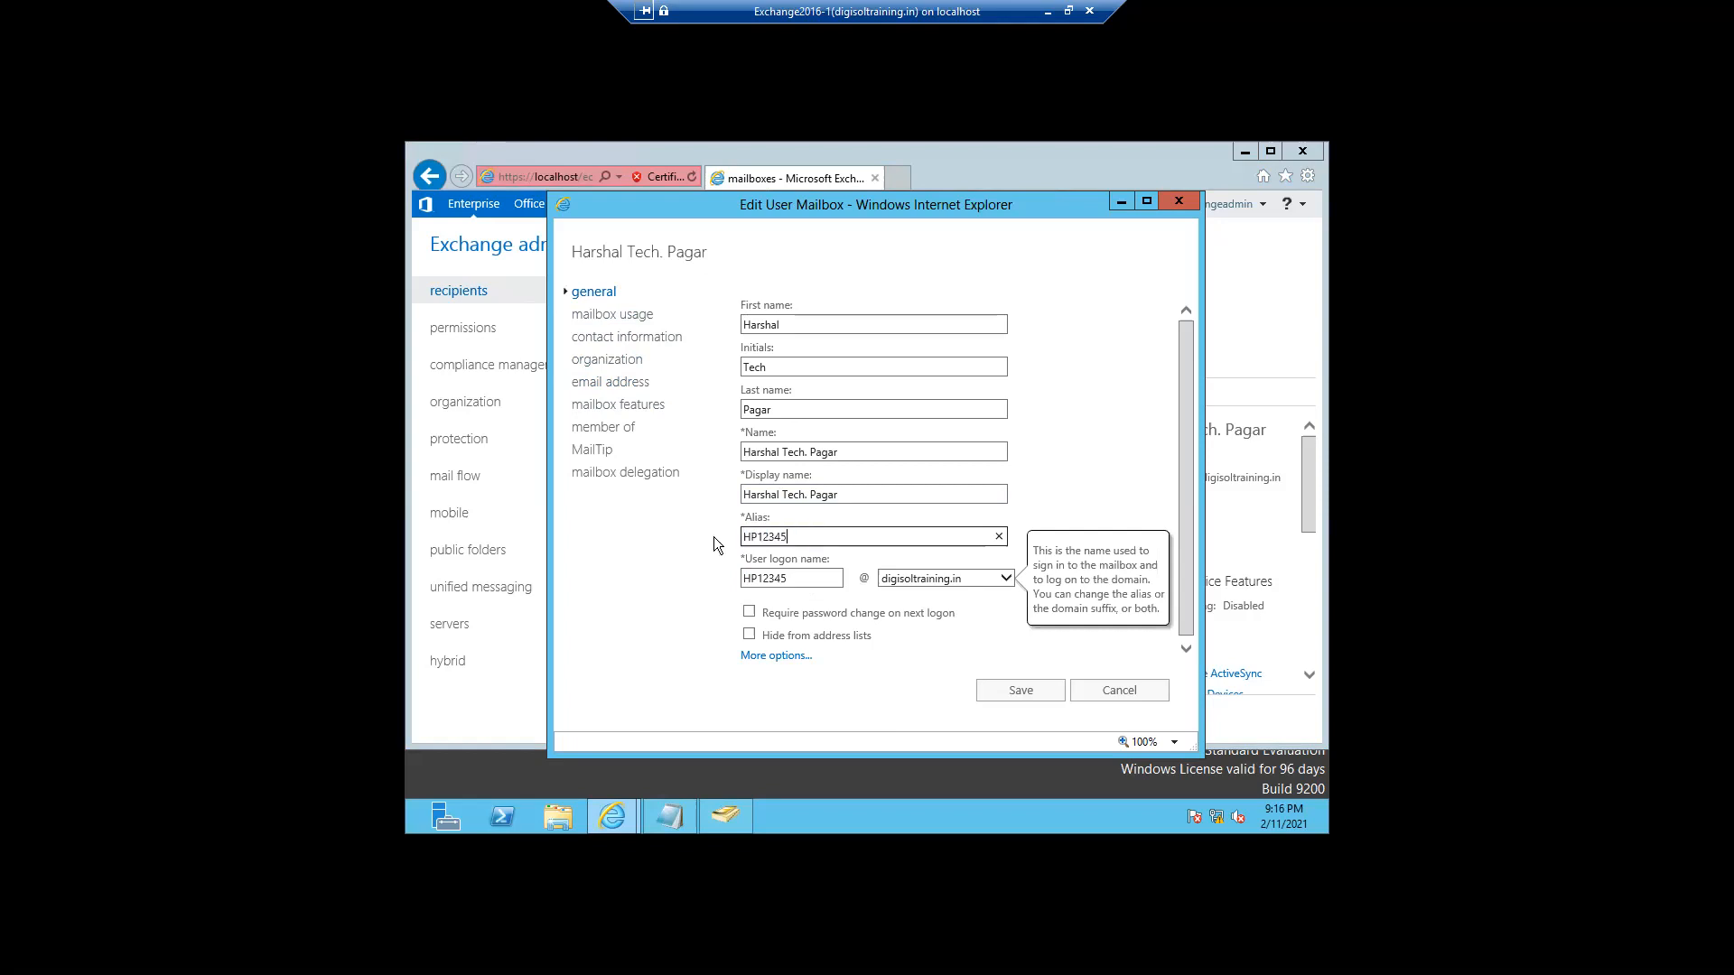
pyautogui.click(995, 700)
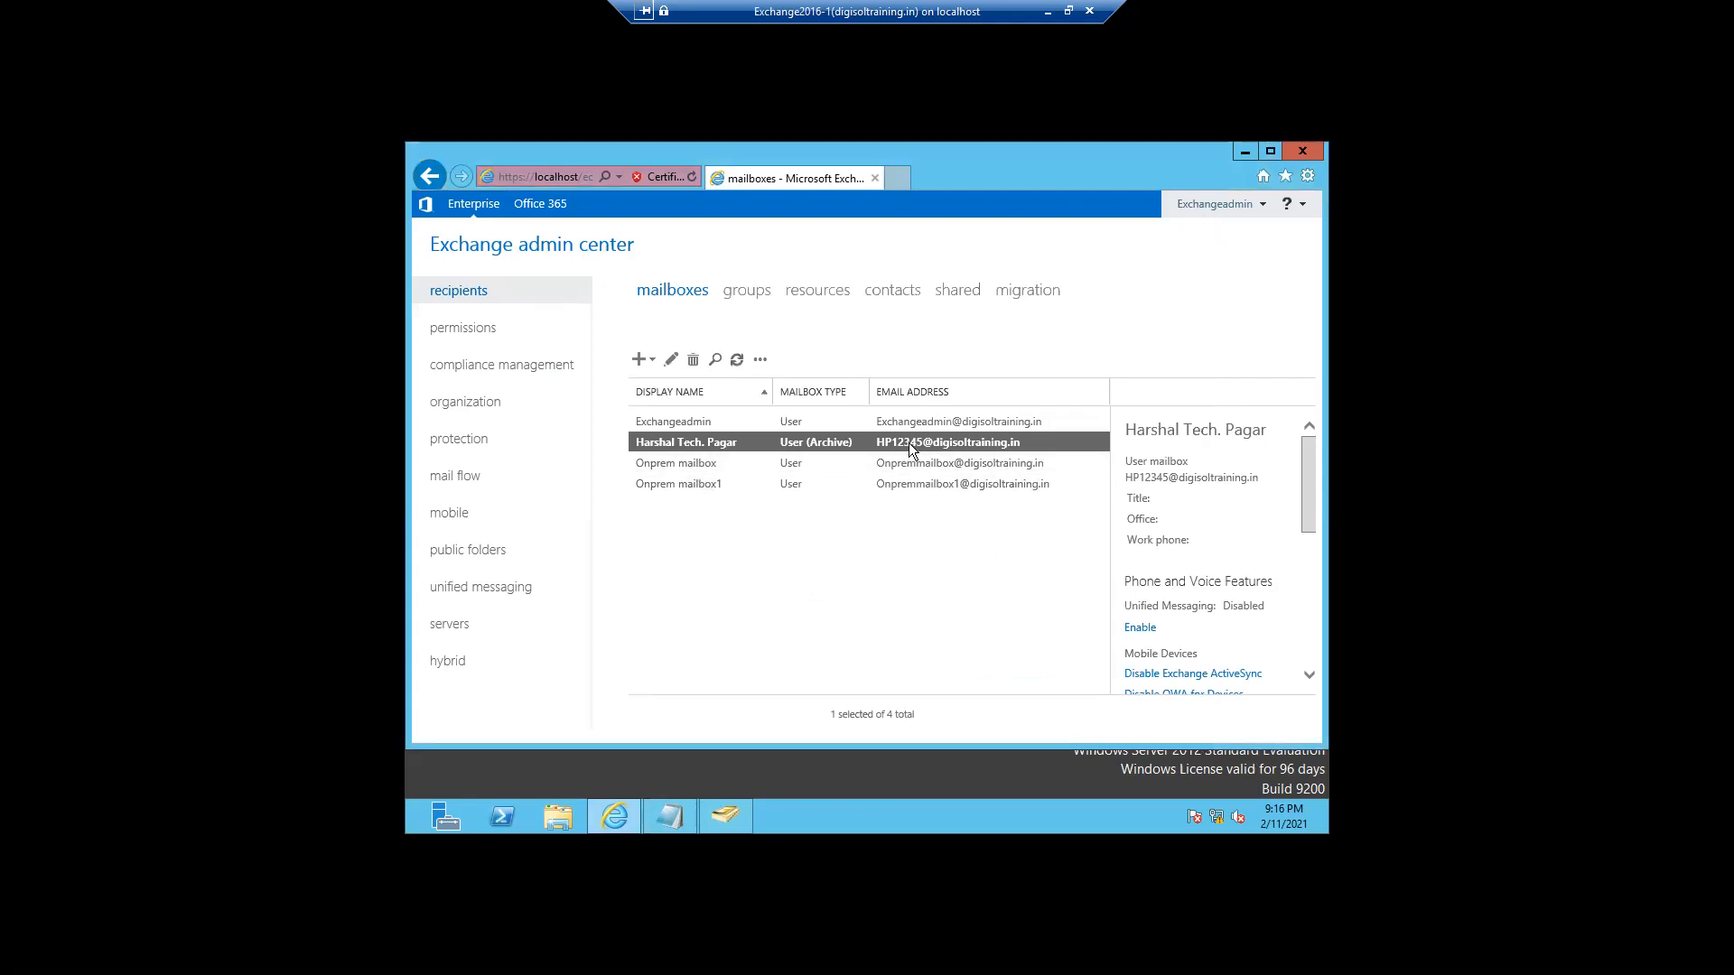
# - Reopen the user's mailbox to verify the alias and its updated email addresses
pyautogui.doubleClick(684, 450)
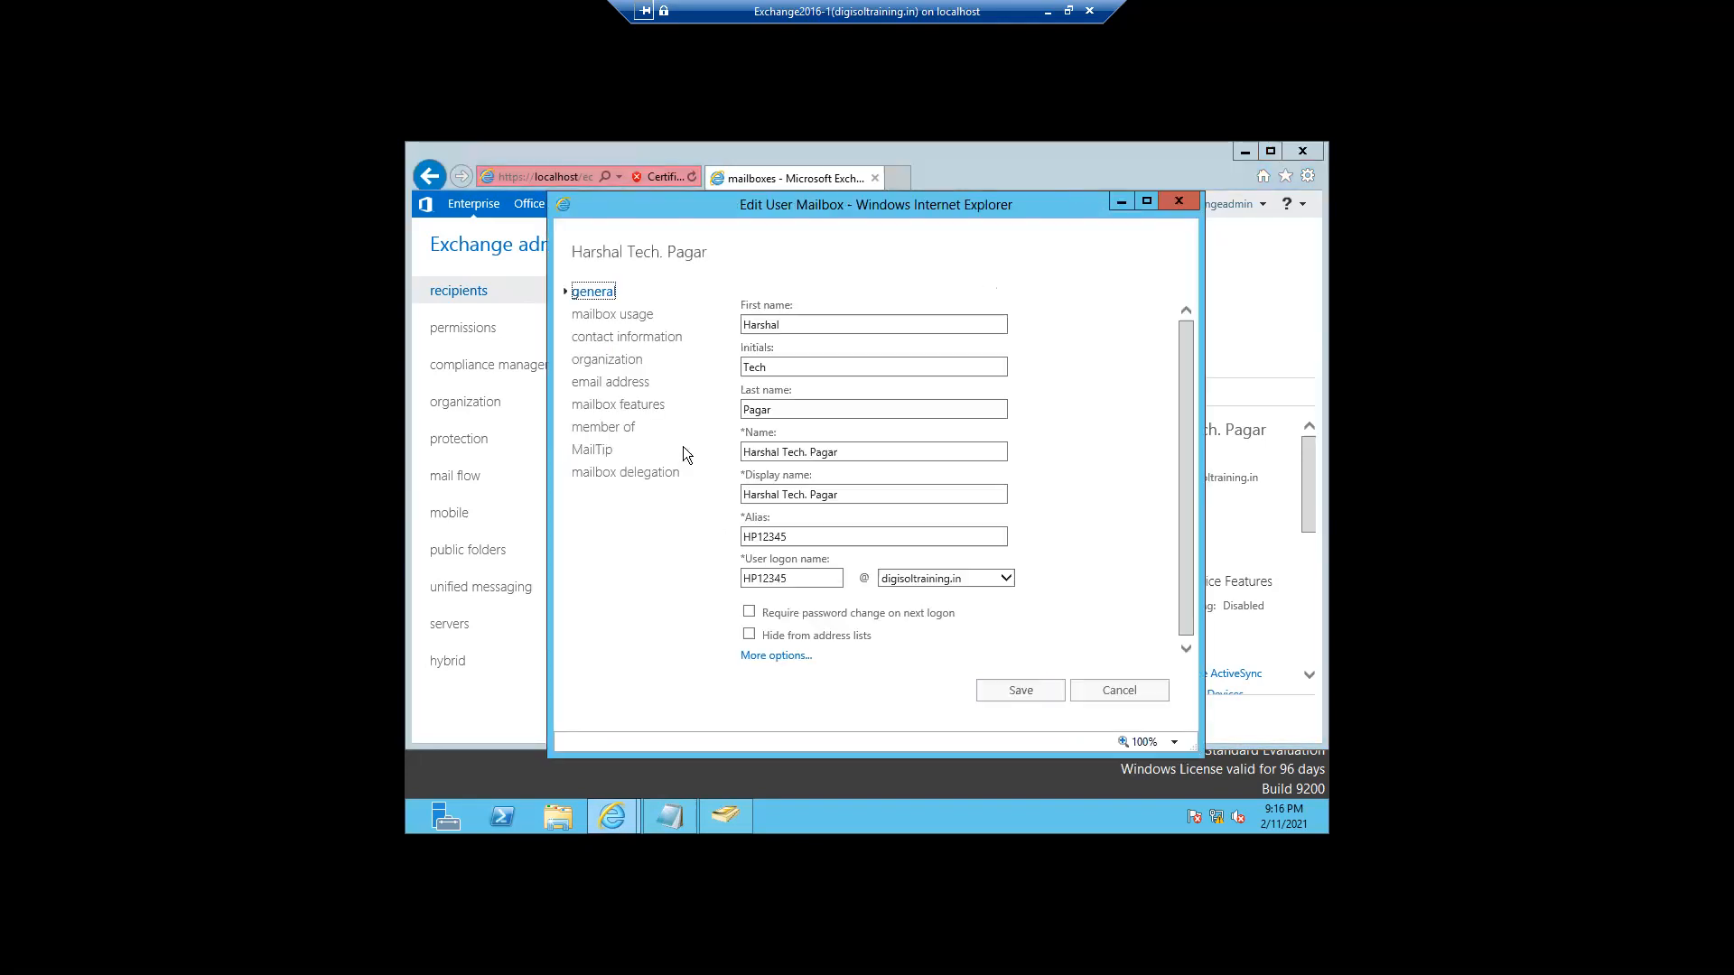
pyautogui.moveTo(788, 536); pyautogui.dragTo(728, 536)
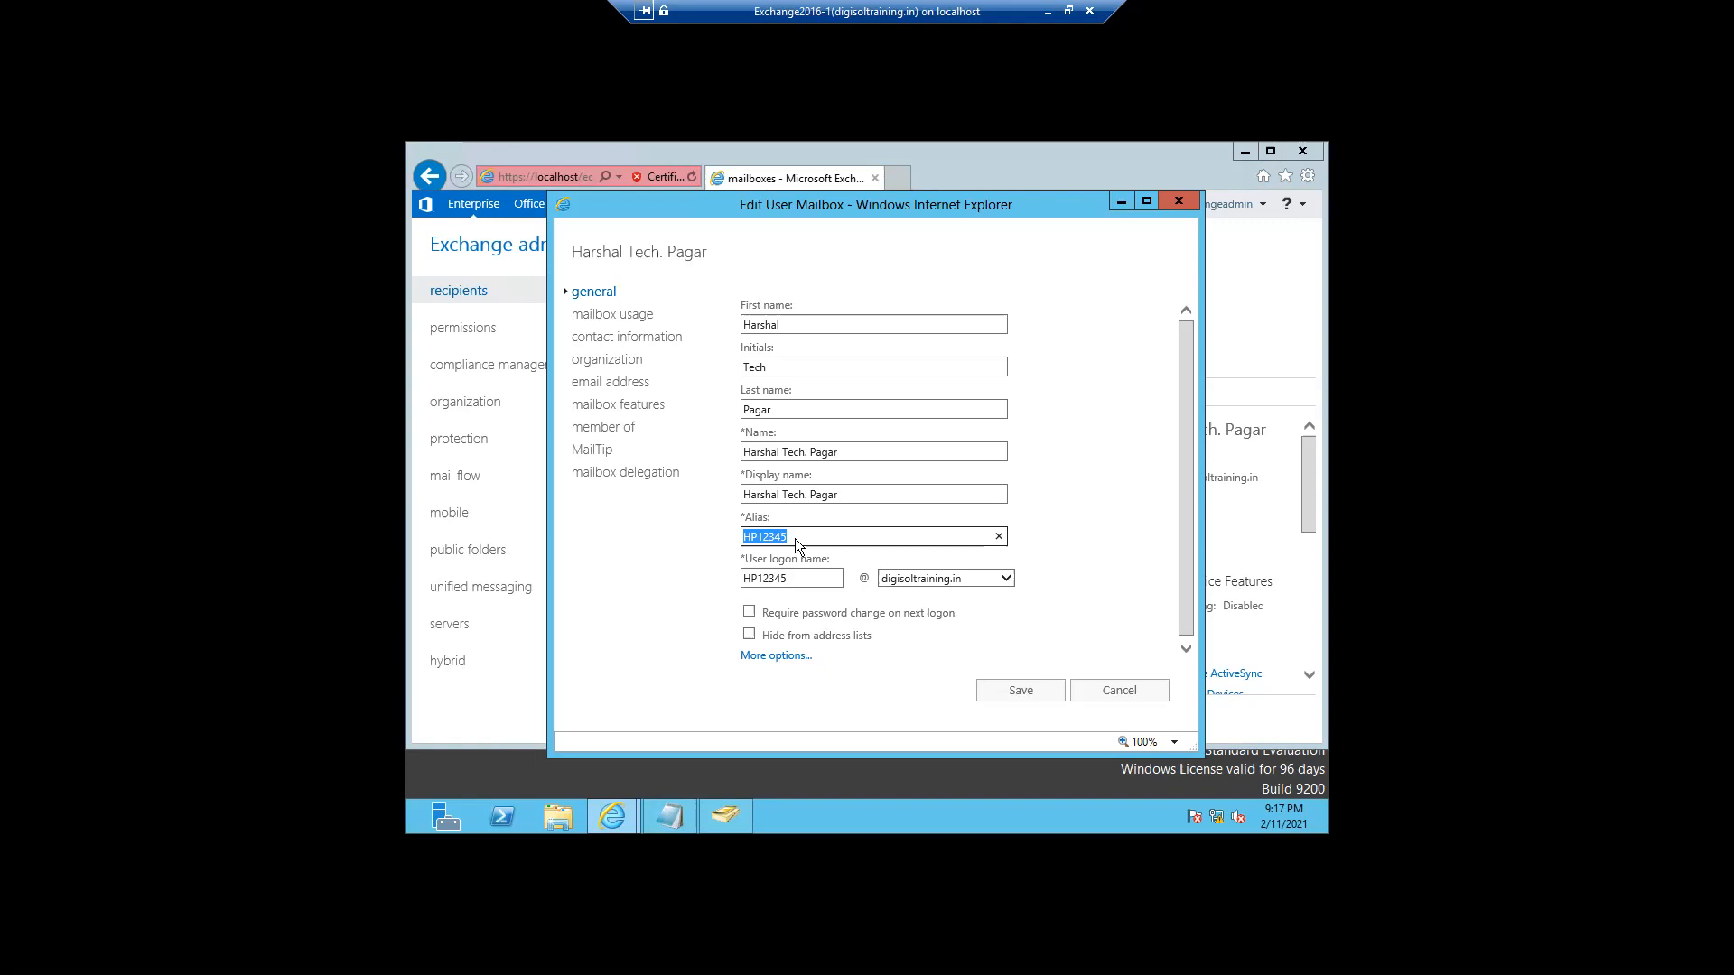
pyautogui.click(618, 389)
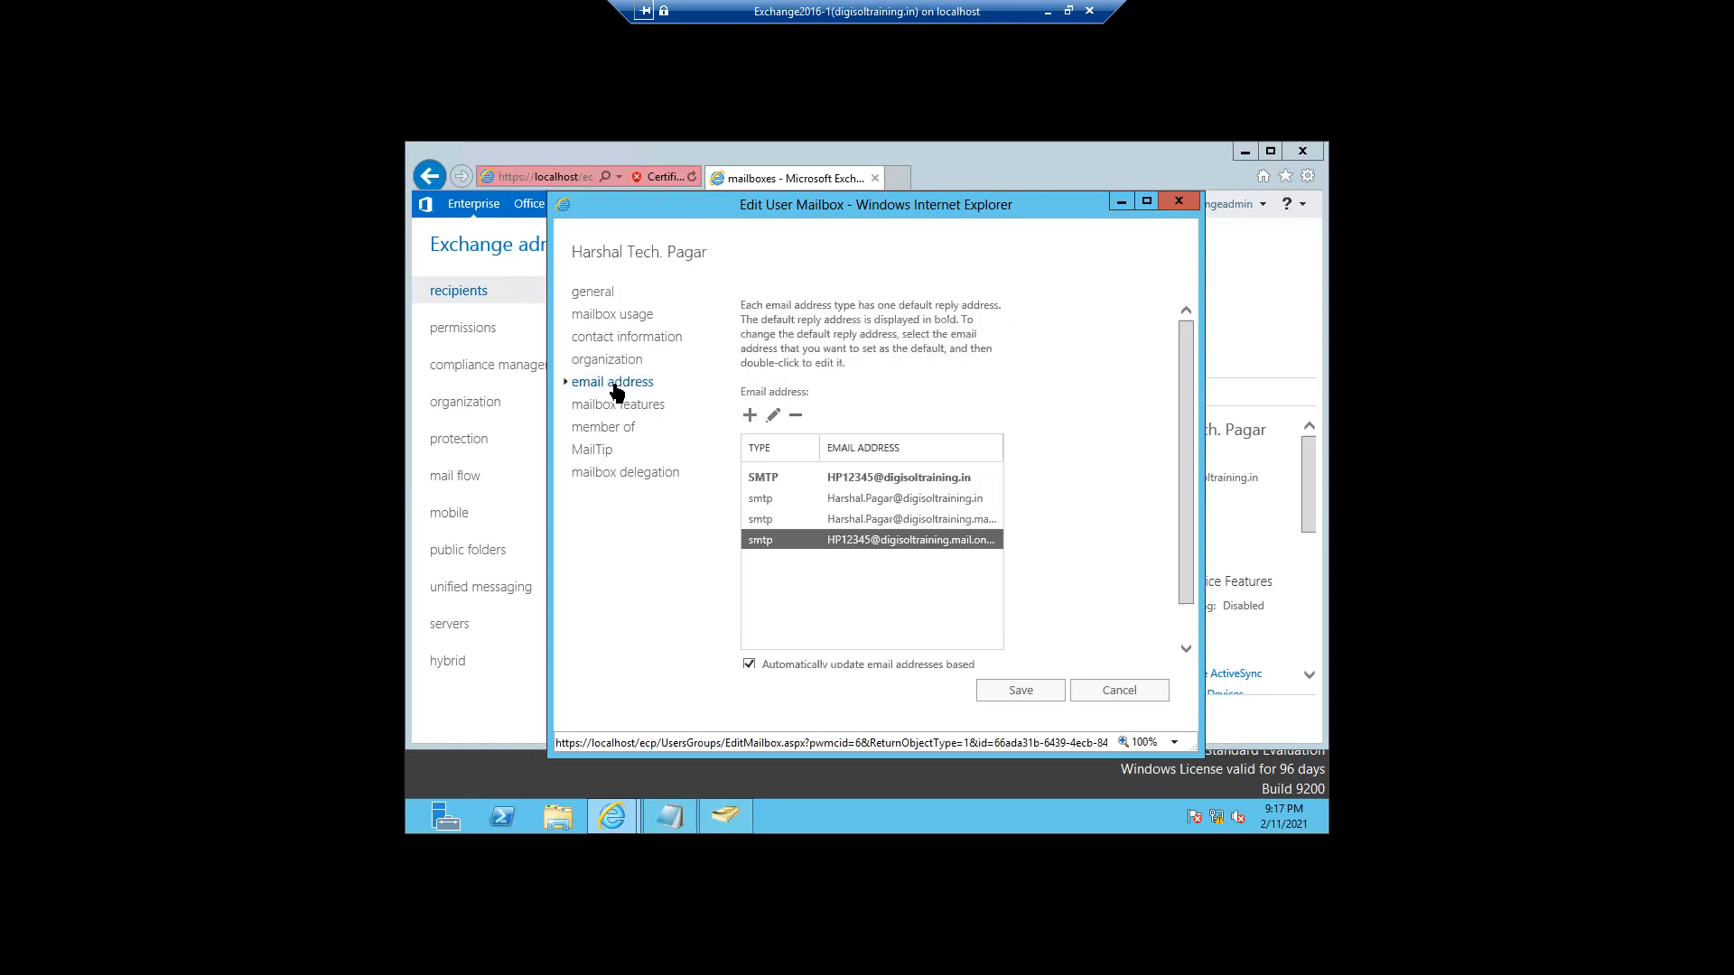
# - Inspect the old third address without changes, then uncheck automatic email address policy updates
pyautogui.click(855, 529)
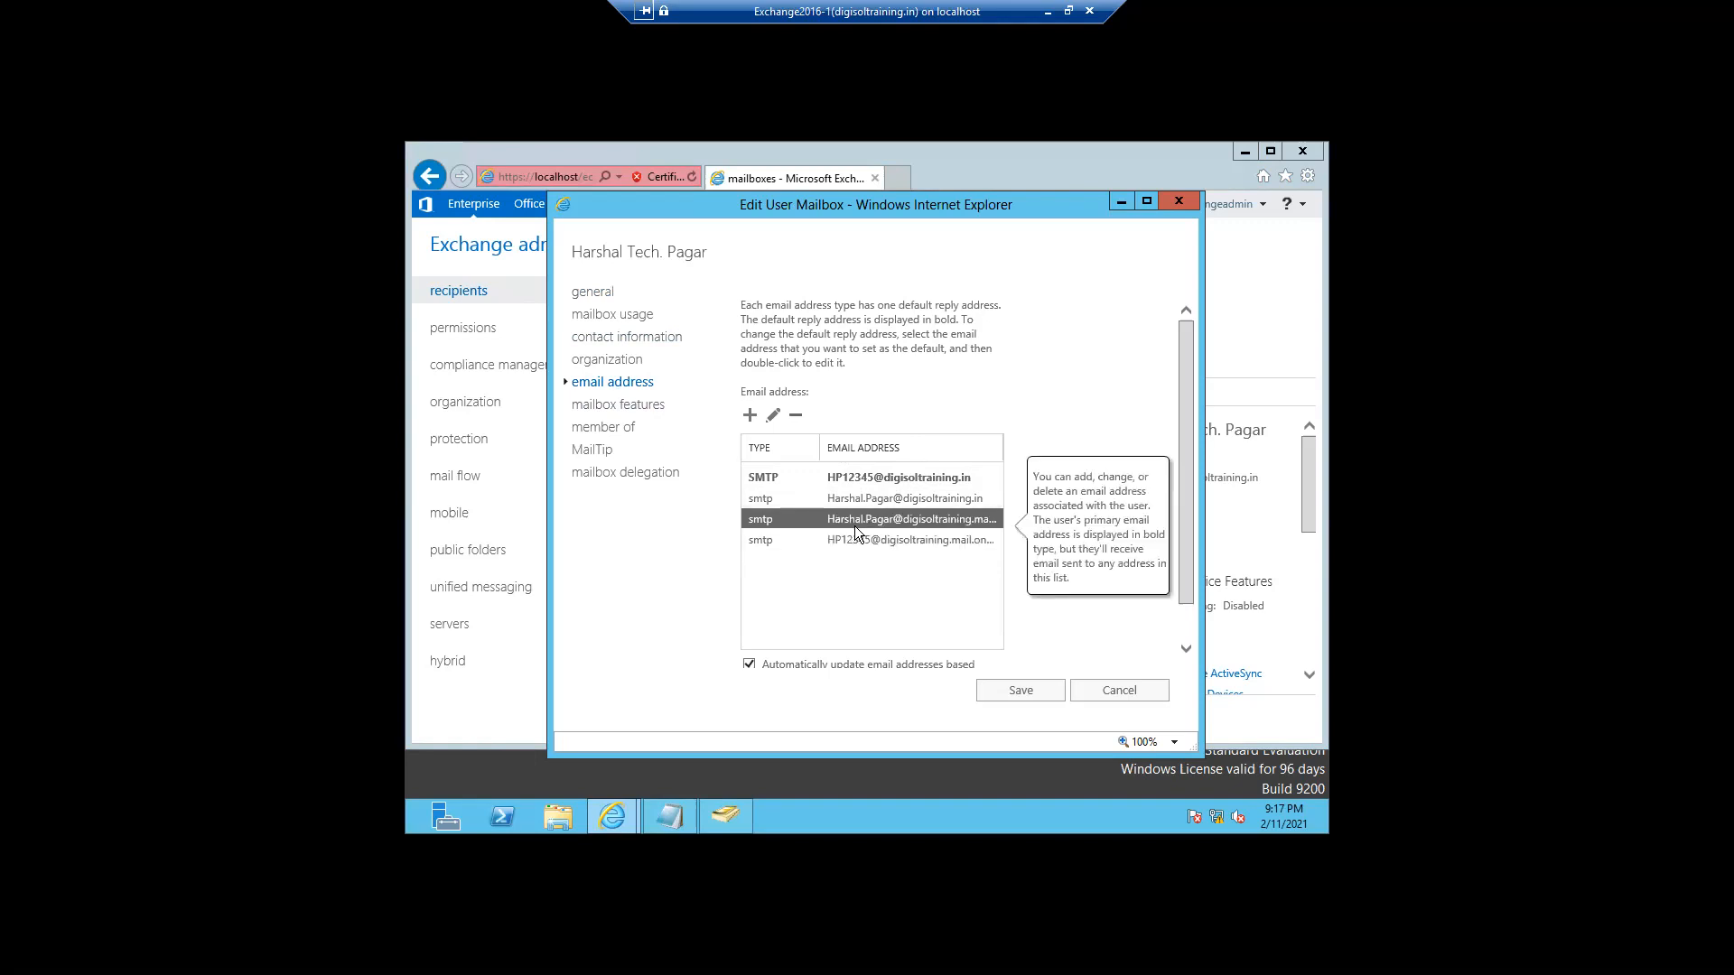
pyautogui.doubleClick(855, 523)
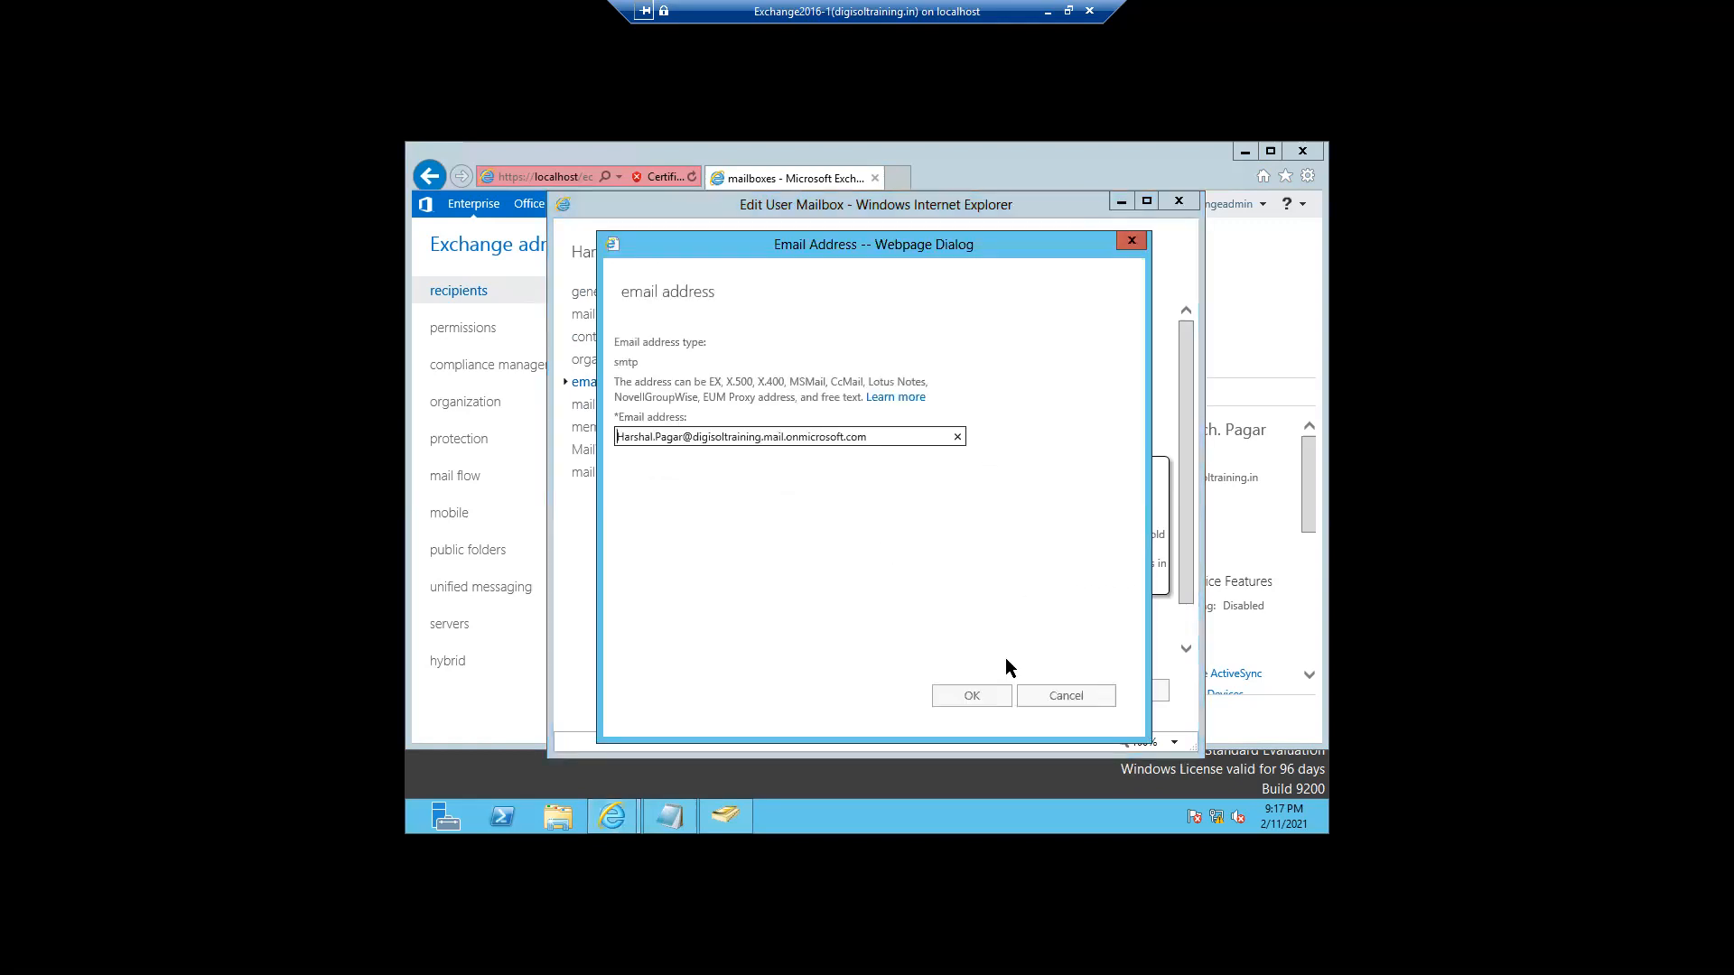
pyautogui.click(1057, 696)
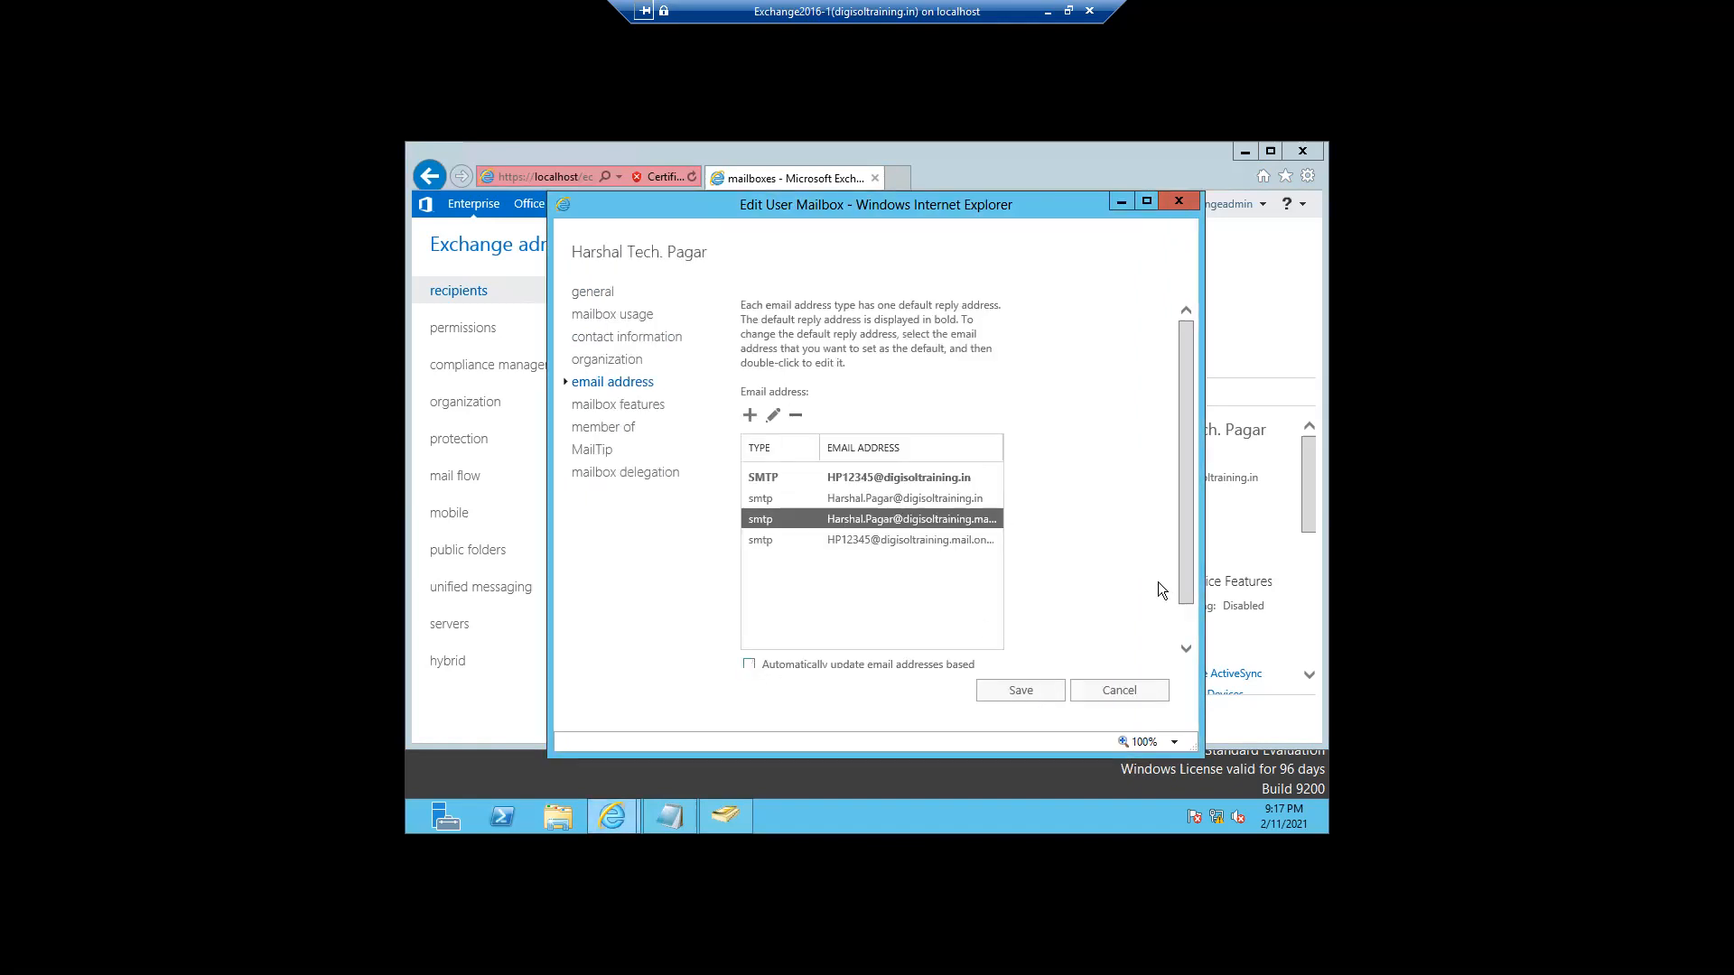
pyautogui.moveTo(1185, 582); pyautogui.dragTo(1187, 637)
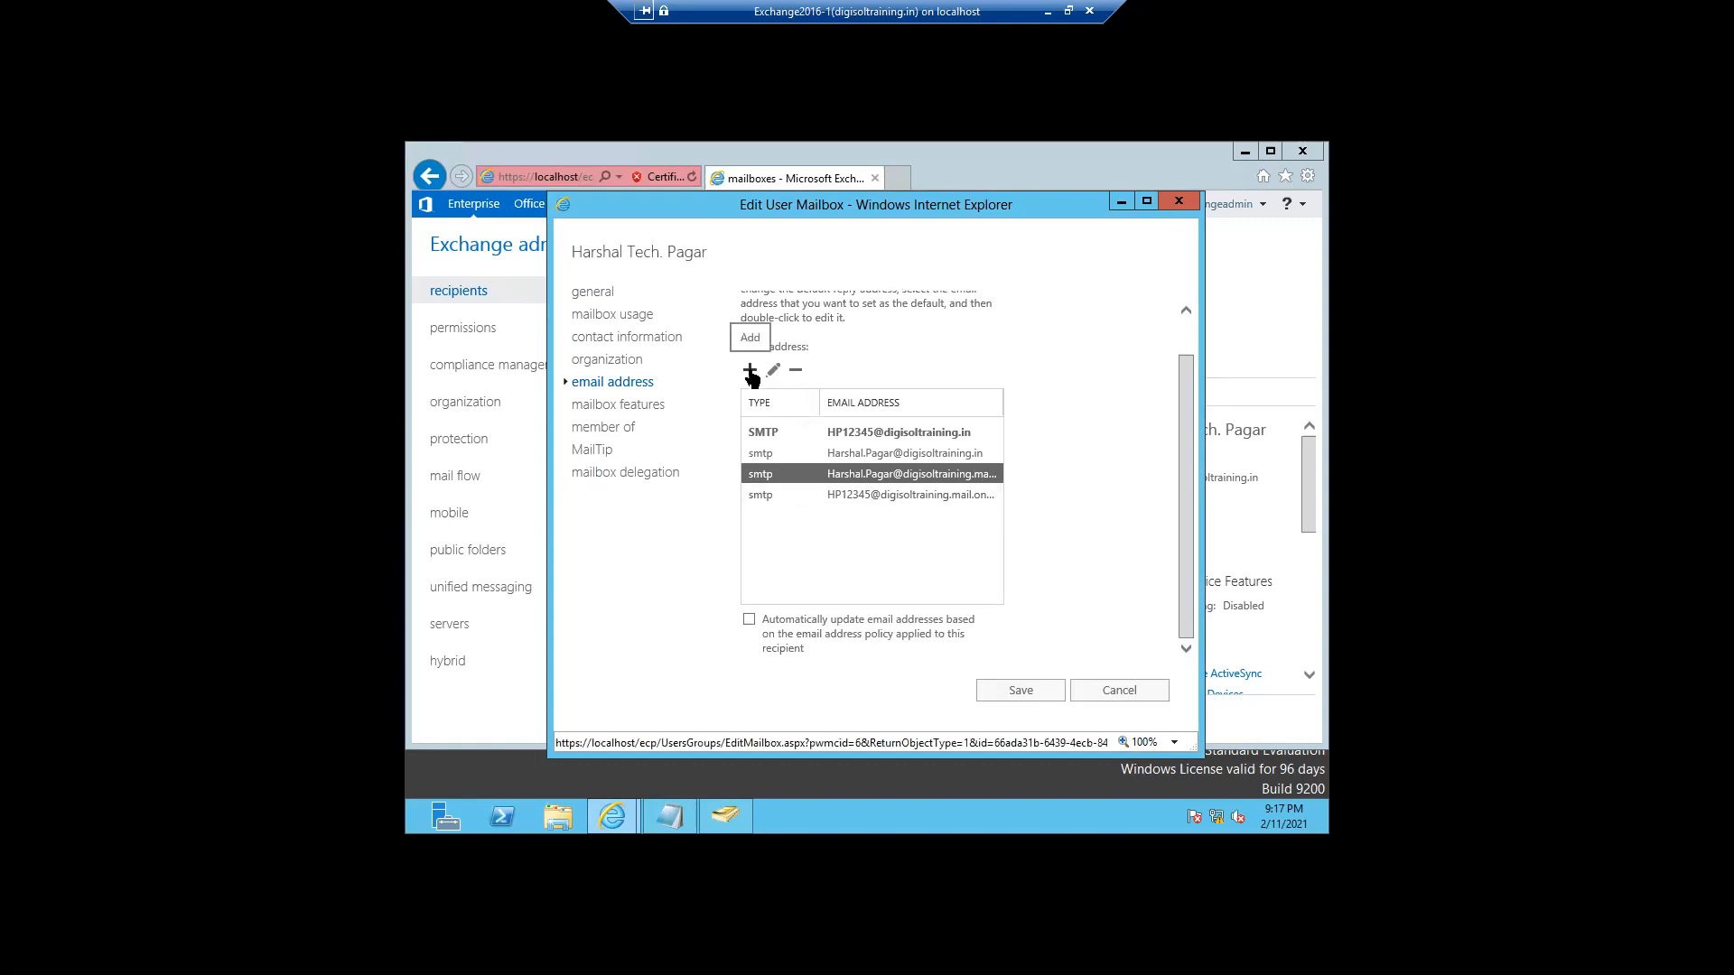
# - Make the name-based digisoltraining.in address the reply address, then check the former and new primary rows
pyautogui.click(847, 456)
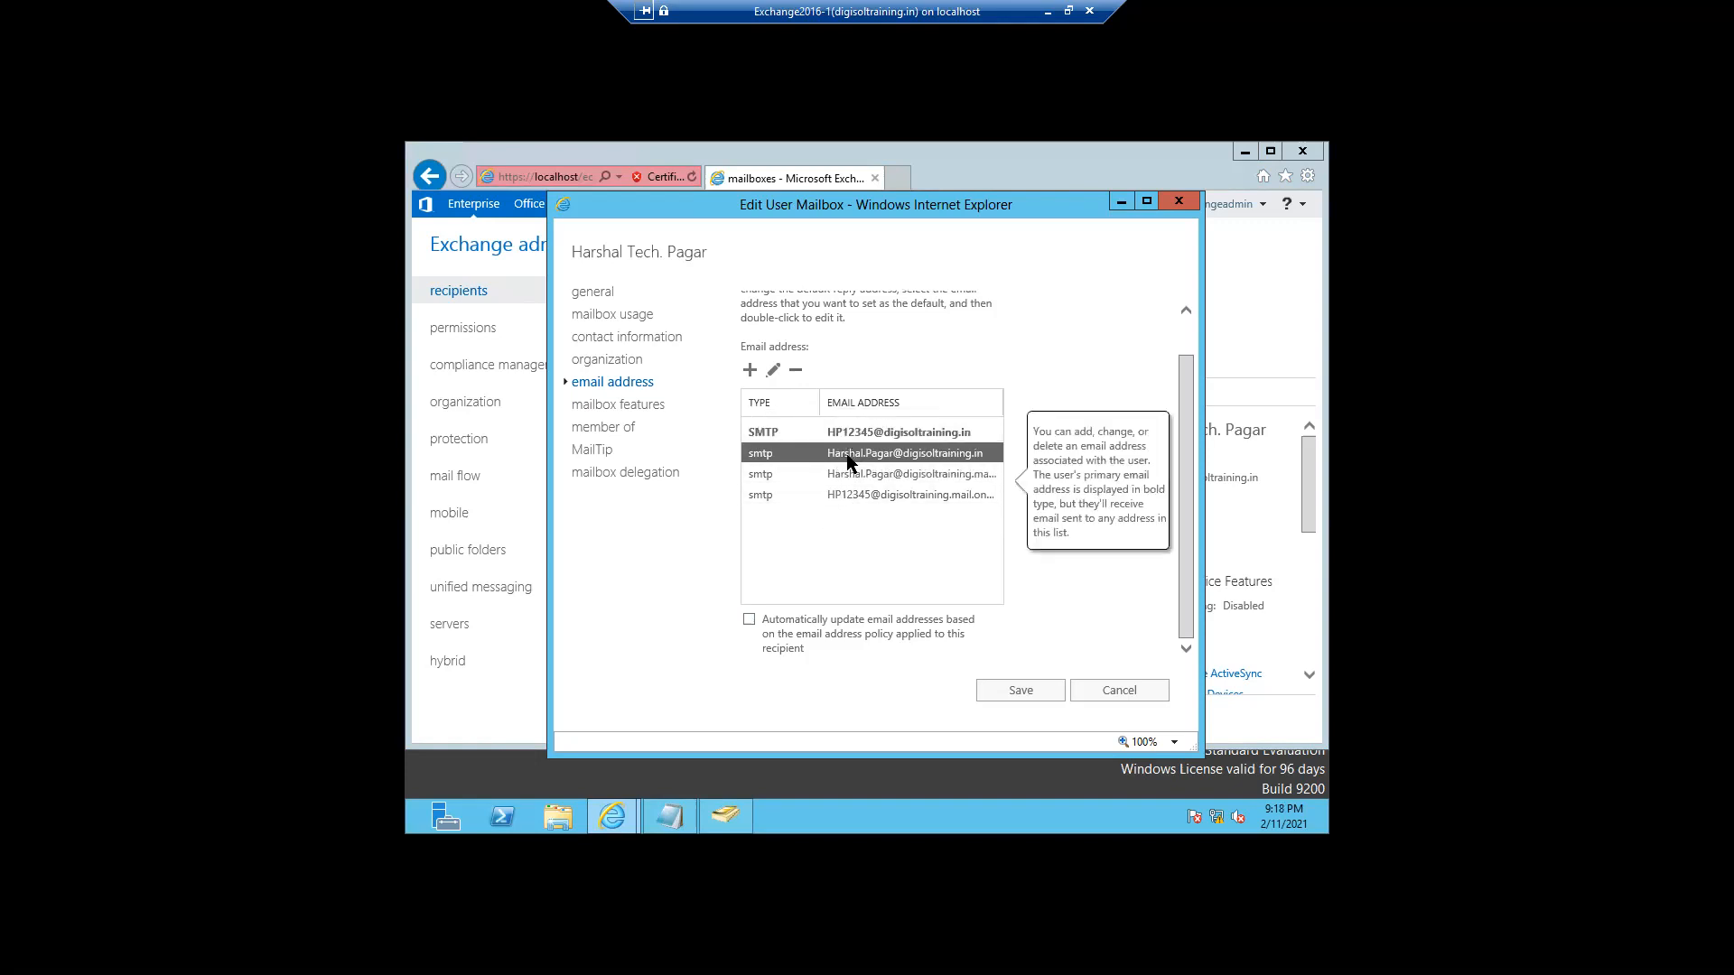
pyautogui.doubleClick(847, 456)
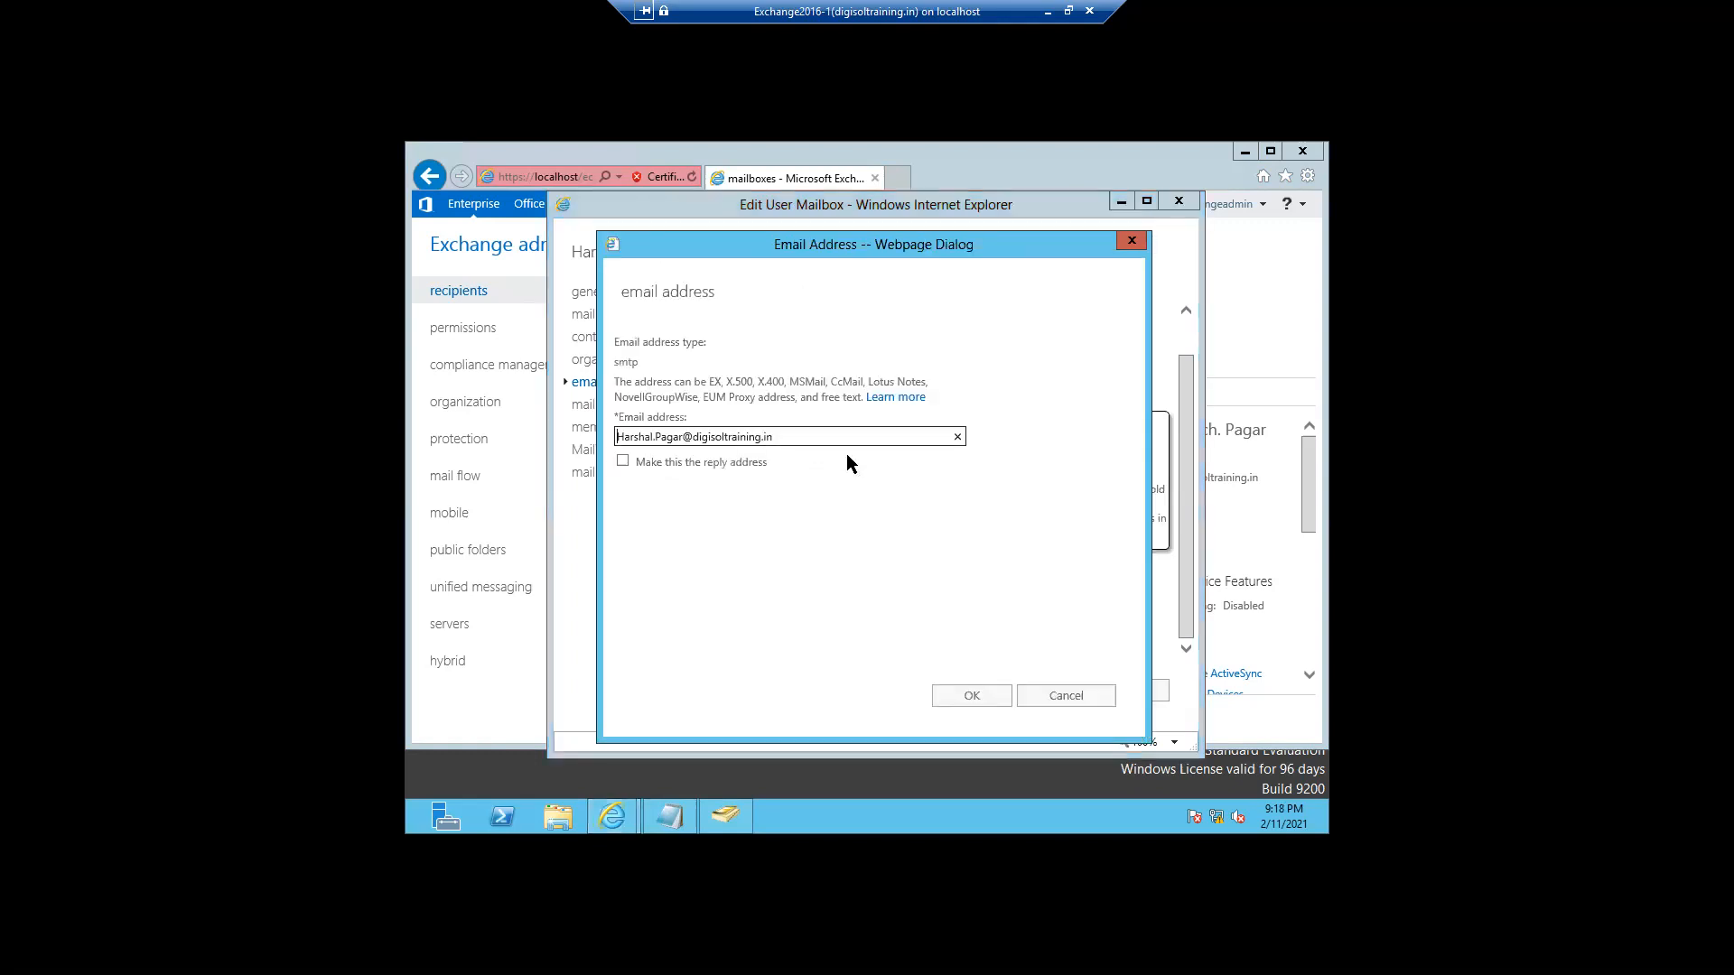
pyautogui.click(622, 462)
pyautogui.click(959, 697)
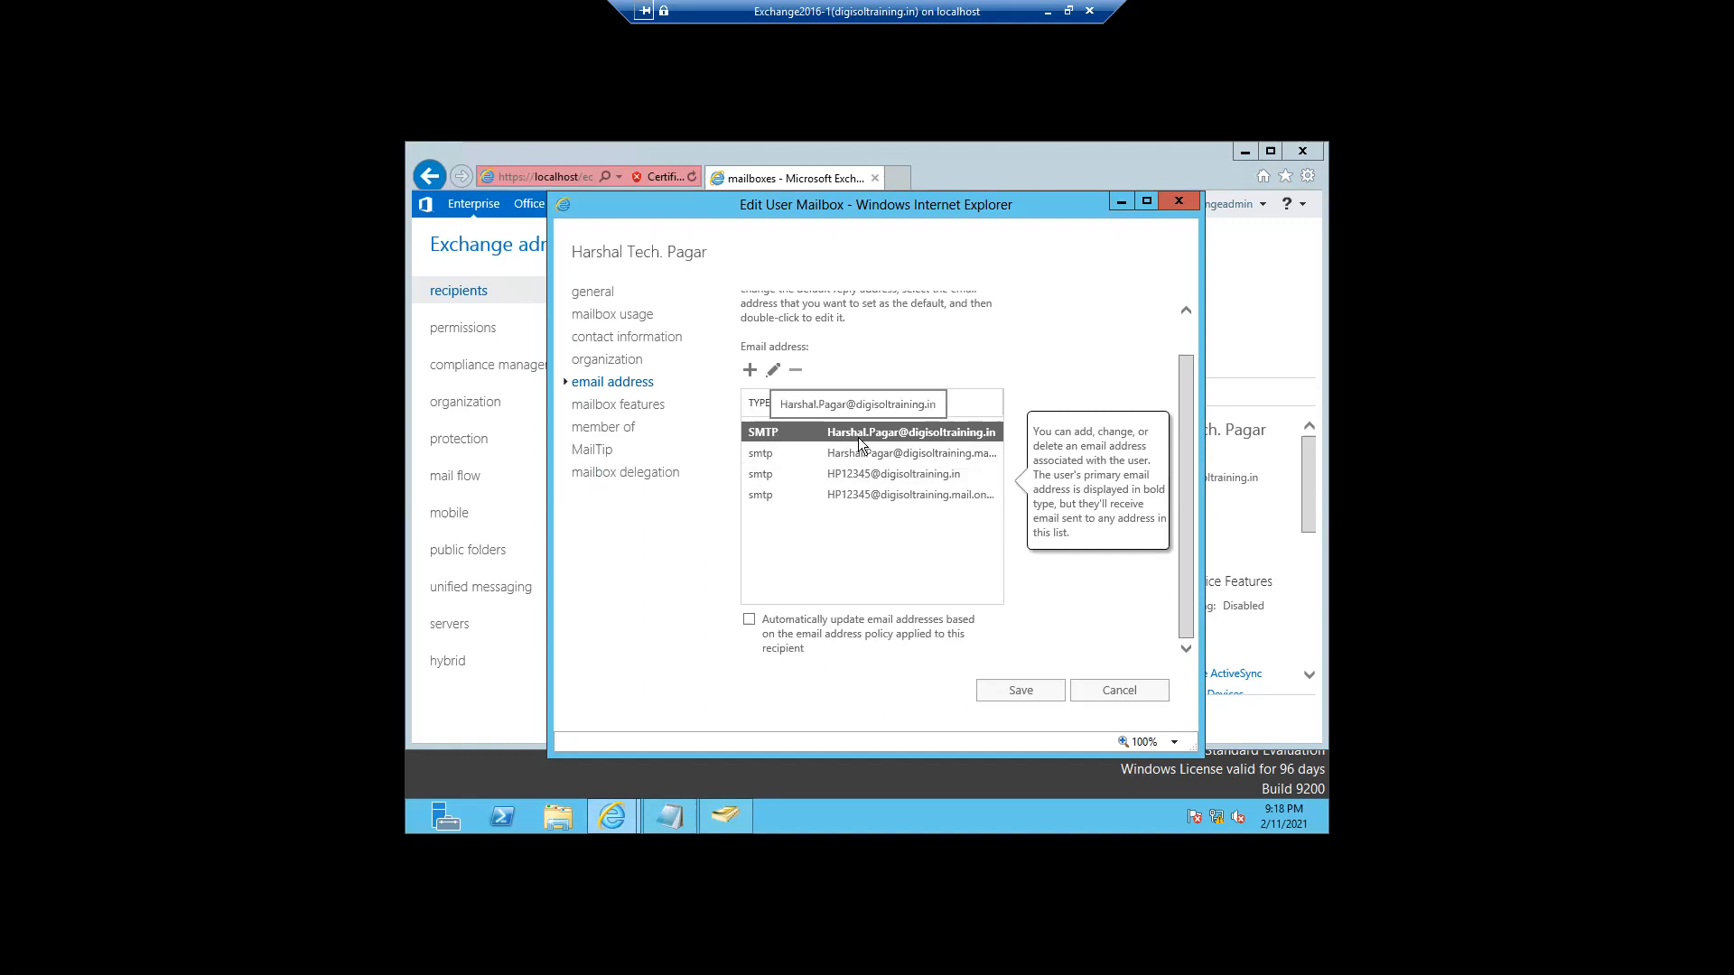
pyautogui.click(858, 472)
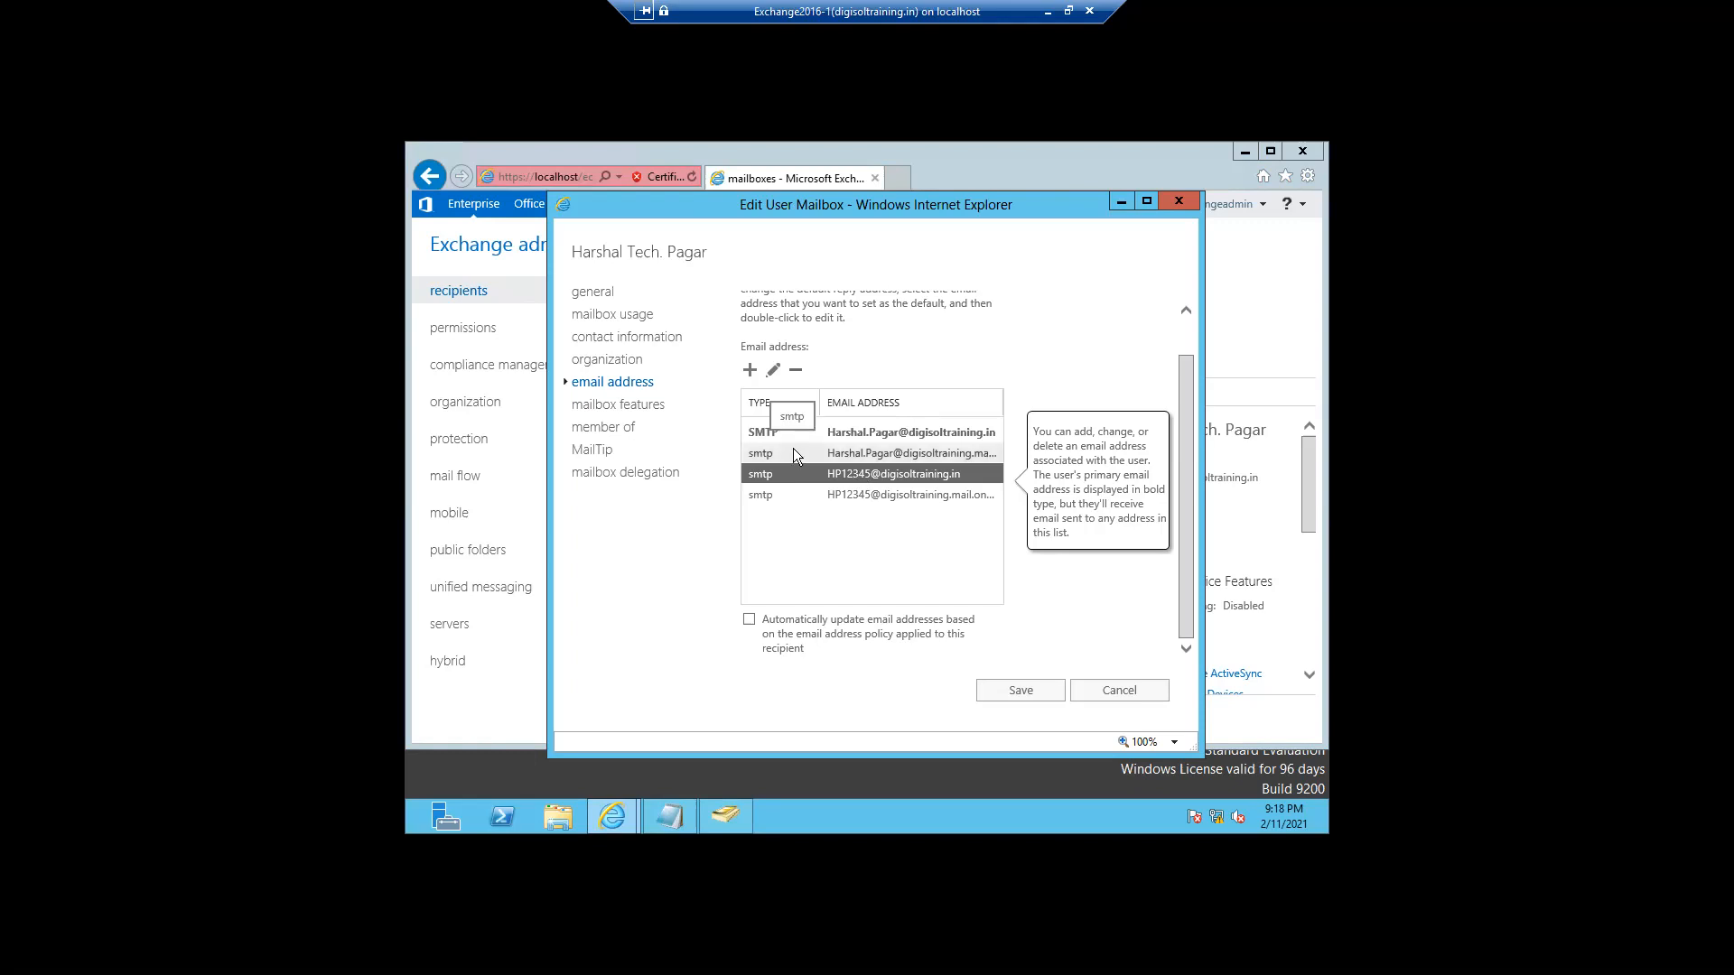
pyautogui.click(864, 435)
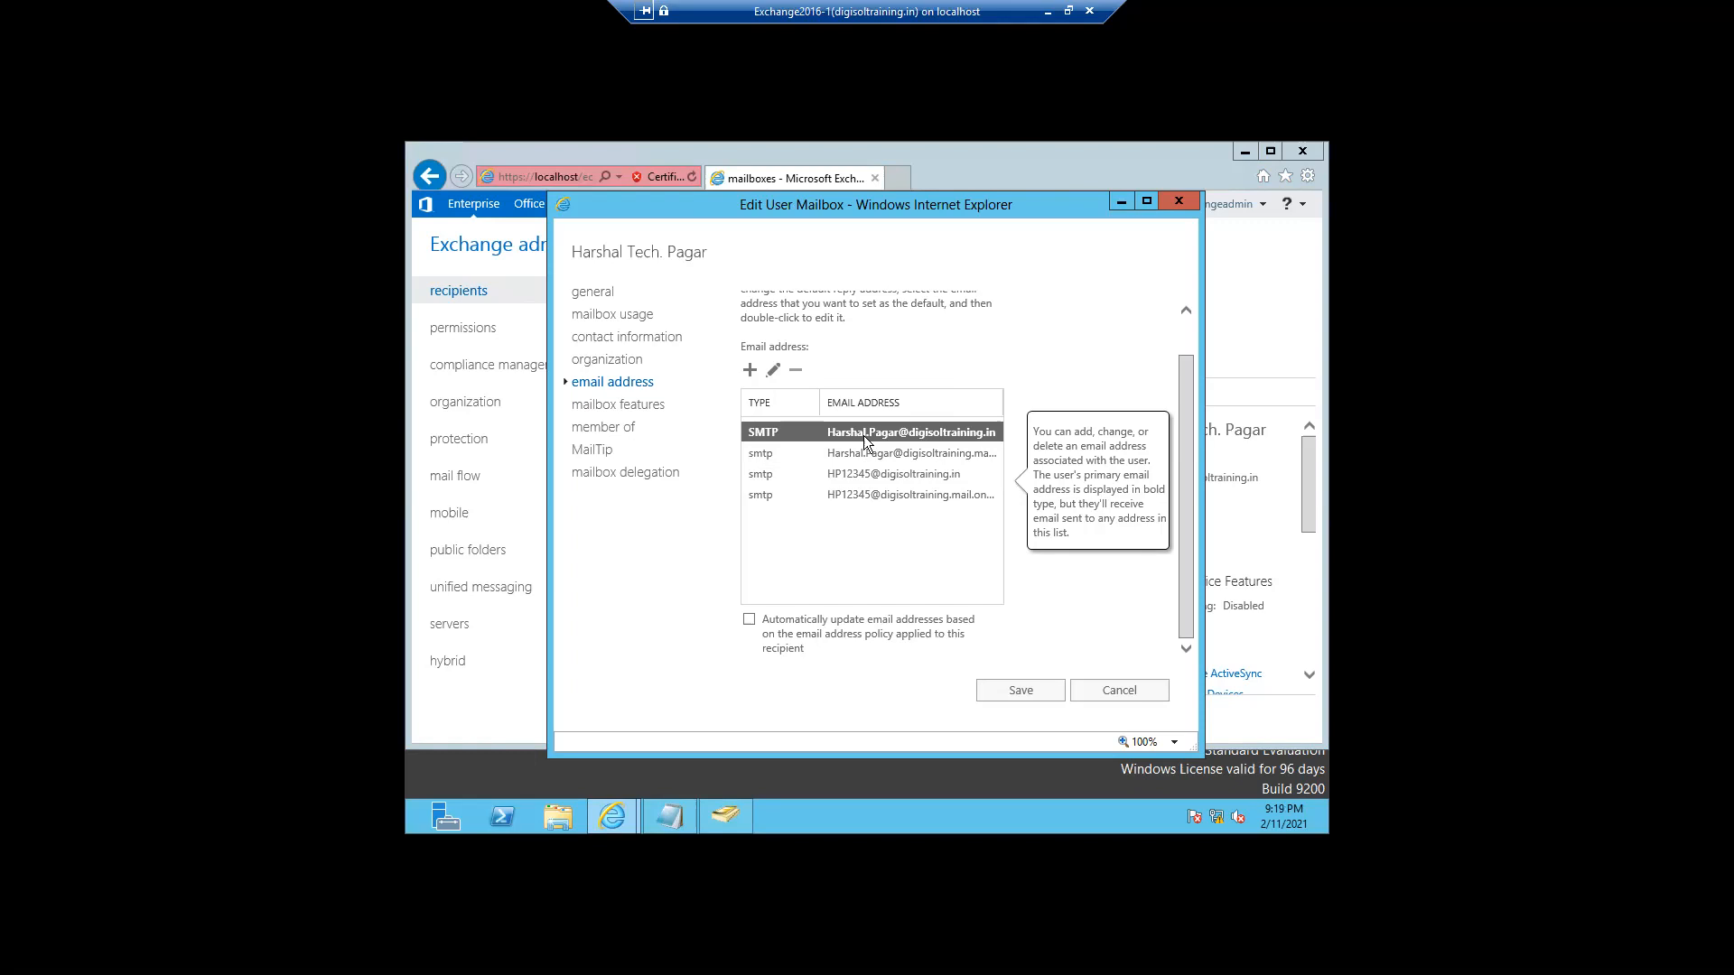
# - Discard the mailbox edit, close the crashed browser, and continue past the certificate warning
pyautogui.click(1110, 693)
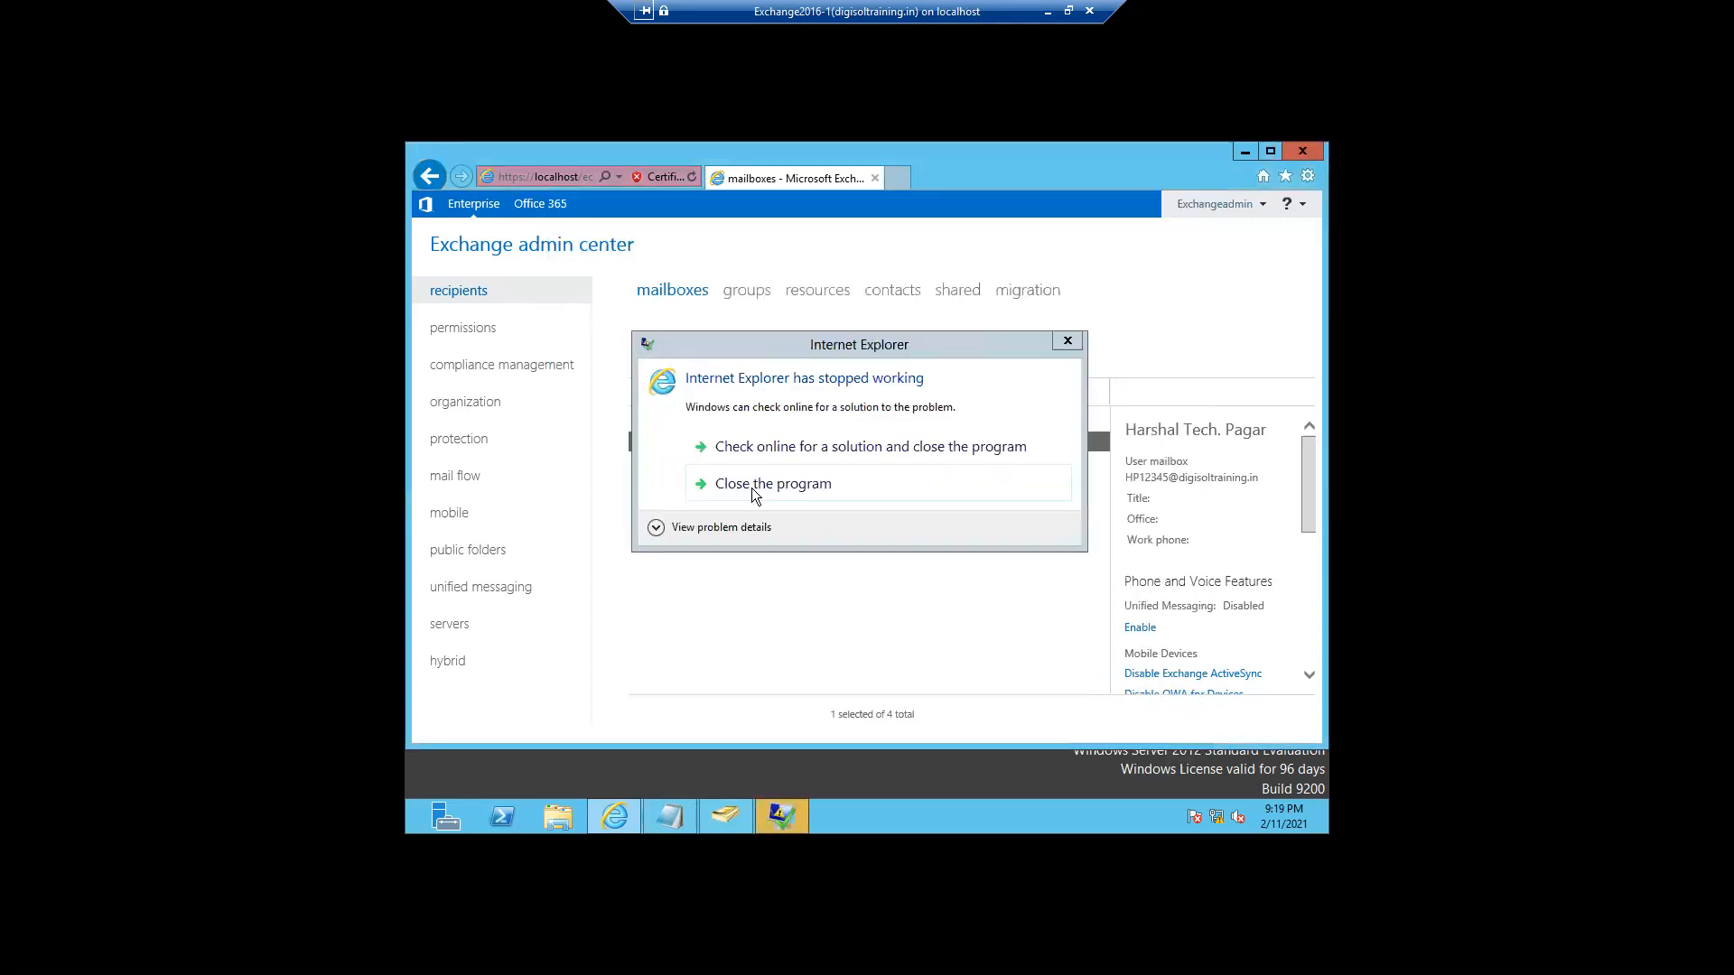
pyautogui.click(746, 488)
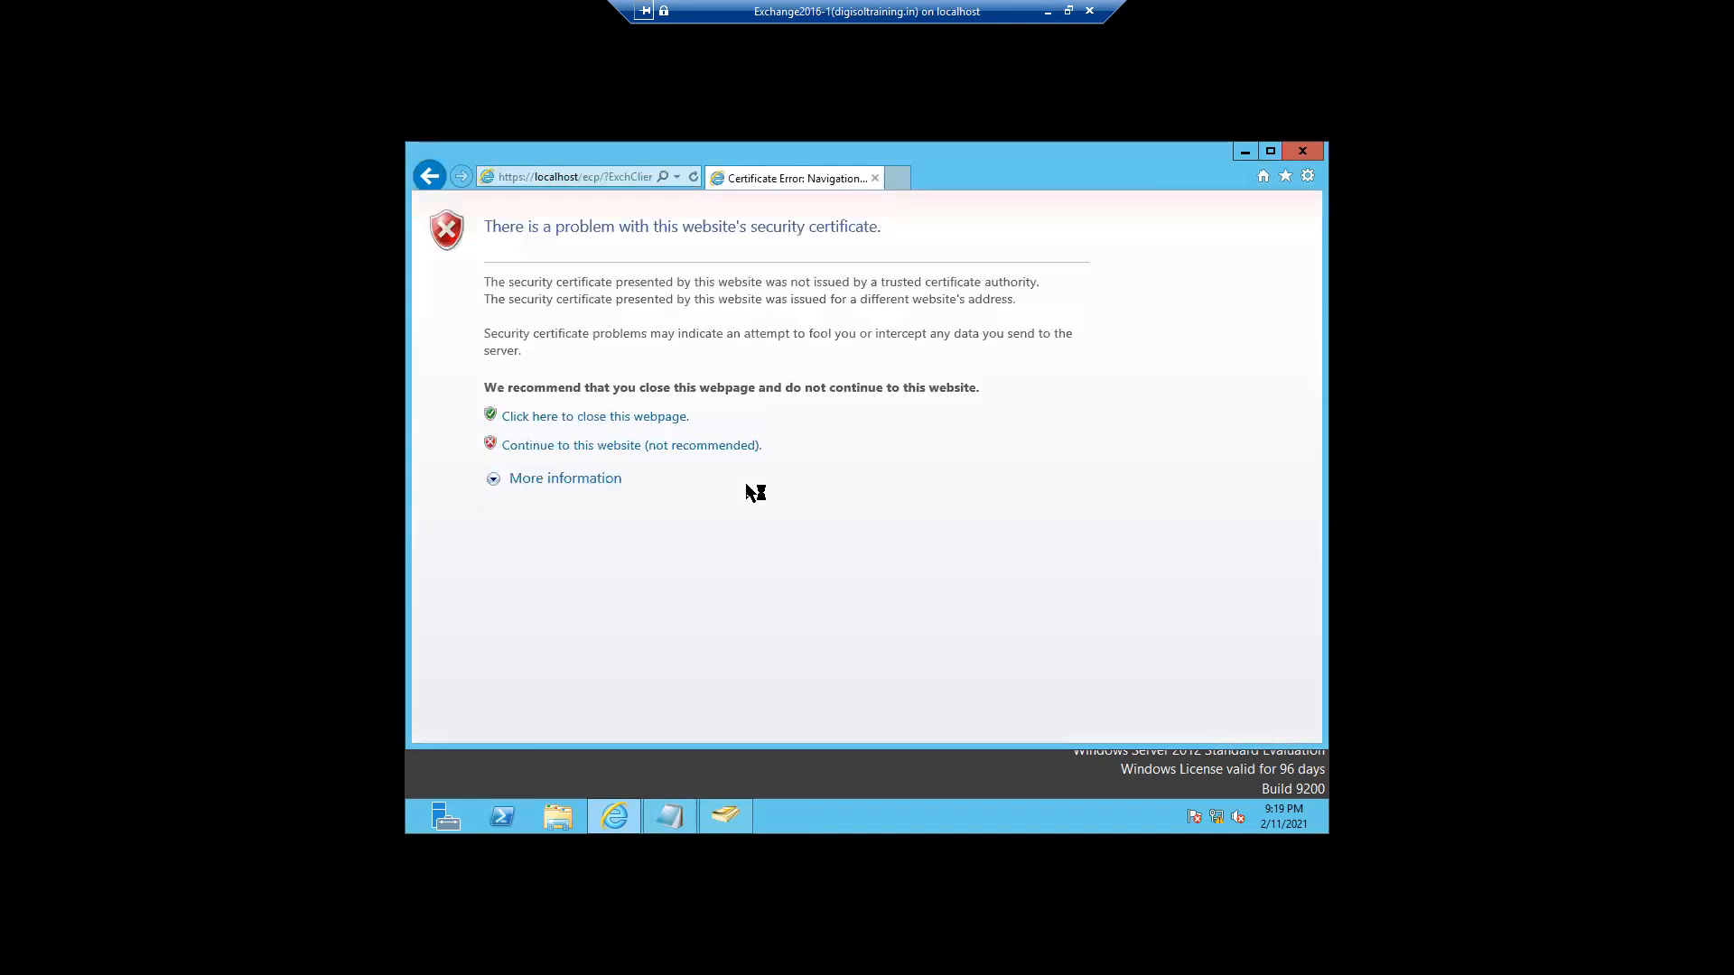
pyautogui.click(620, 446)
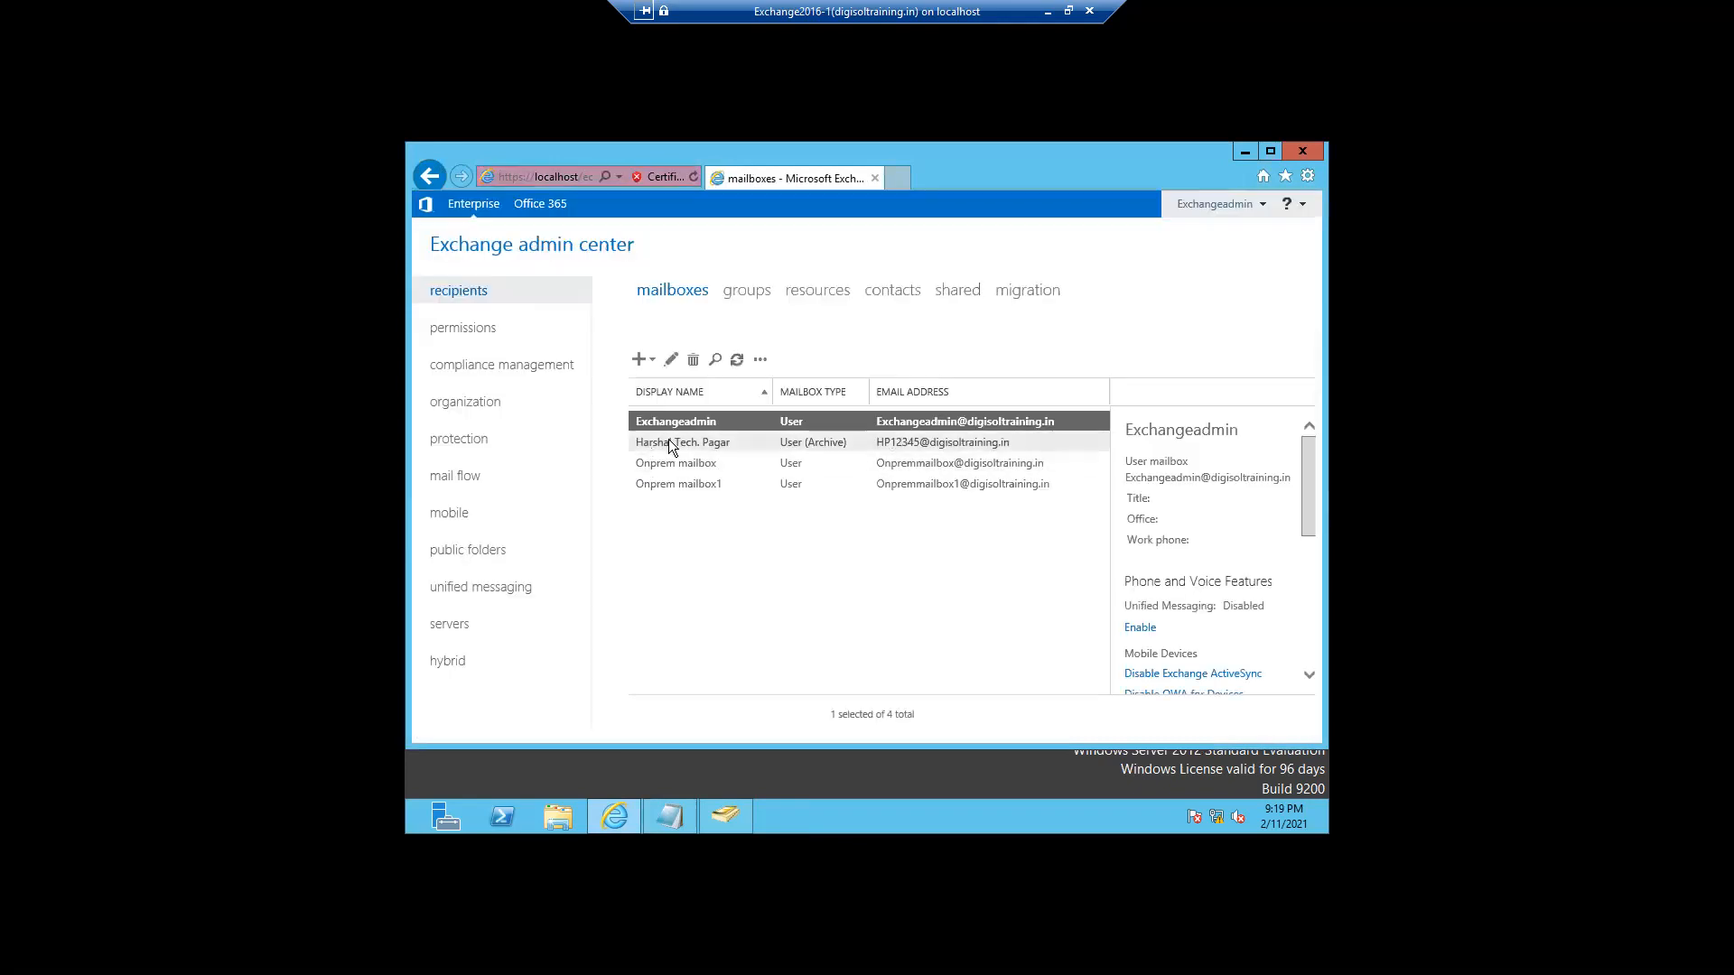
# - Show the user's mailbox features, check the role assignment policy, and scroll to the mail flow settings
pyautogui.doubleClick(668, 445)
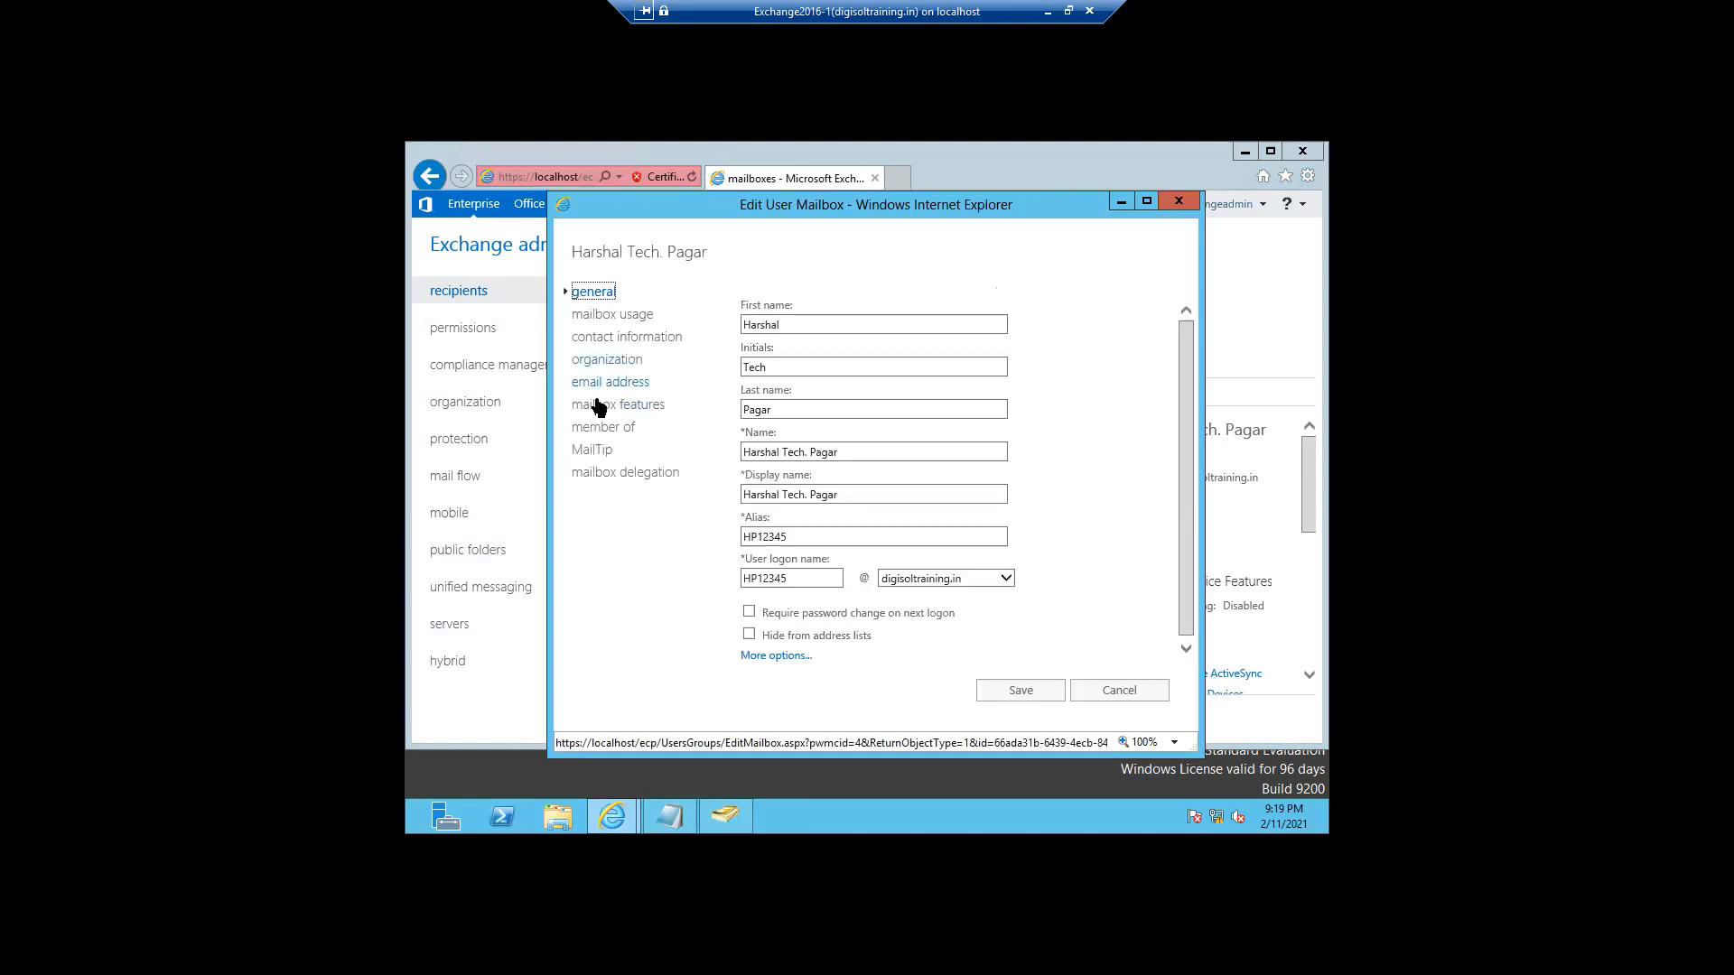
pyautogui.click(599, 407)
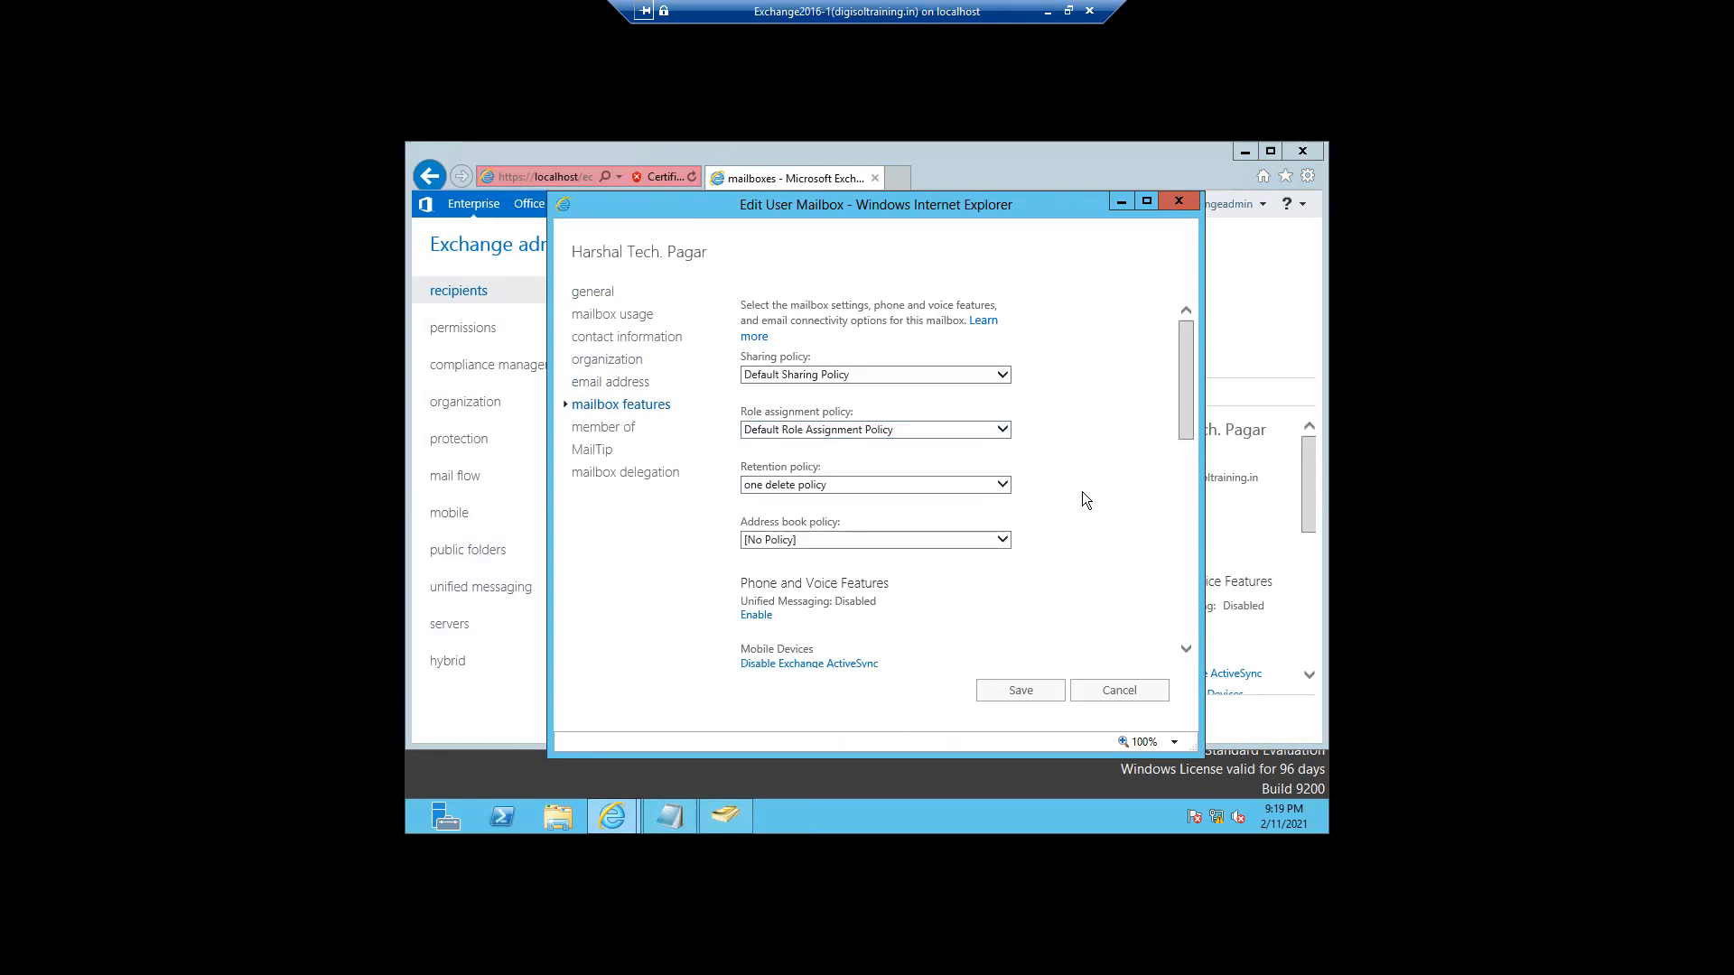
pyautogui.moveTo(1183, 433)
pyautogui.mouseDown()
pyautogui.moveTo(1180, 622)
pyautogui.moveTo(1174, 428)
pyautogui.mouseUp()
pyautogui.click(1000, 431)
pyautogui.click(1076, 347)
pyautogui.scroll(-2, 1185, 419)
pyautogui.scroll(-4, 1188, 520)
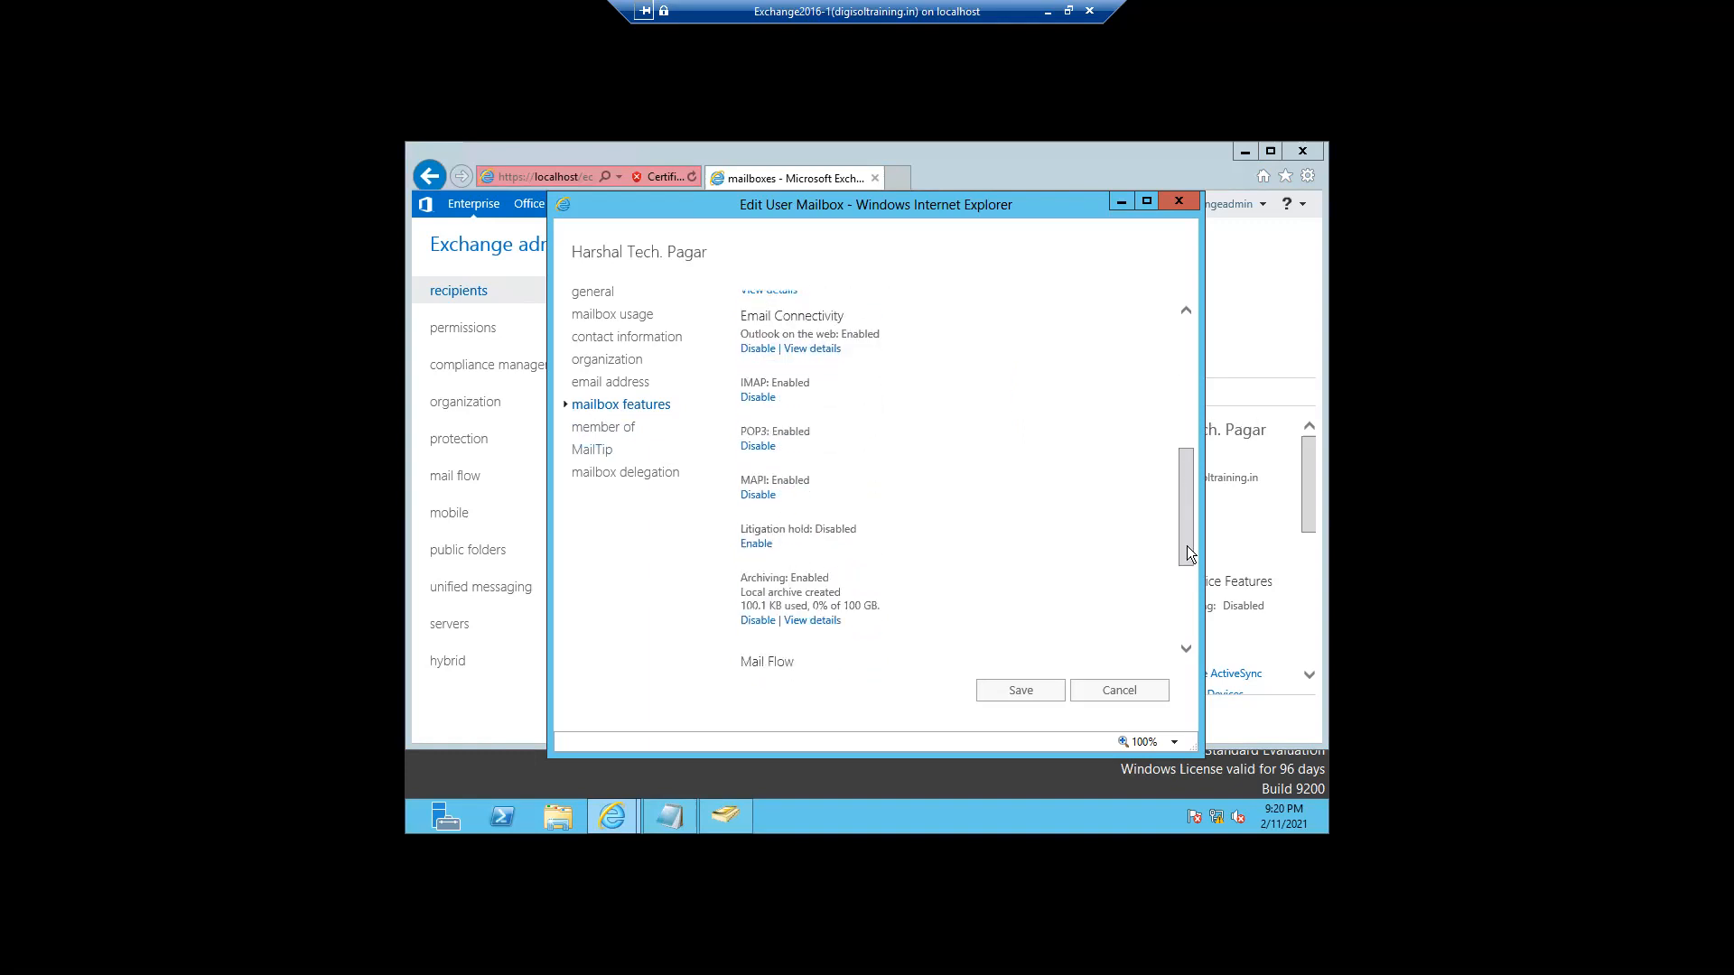
pyautogui.moveTo(1186, 583); pyautogui.dragTo(1186, 631)
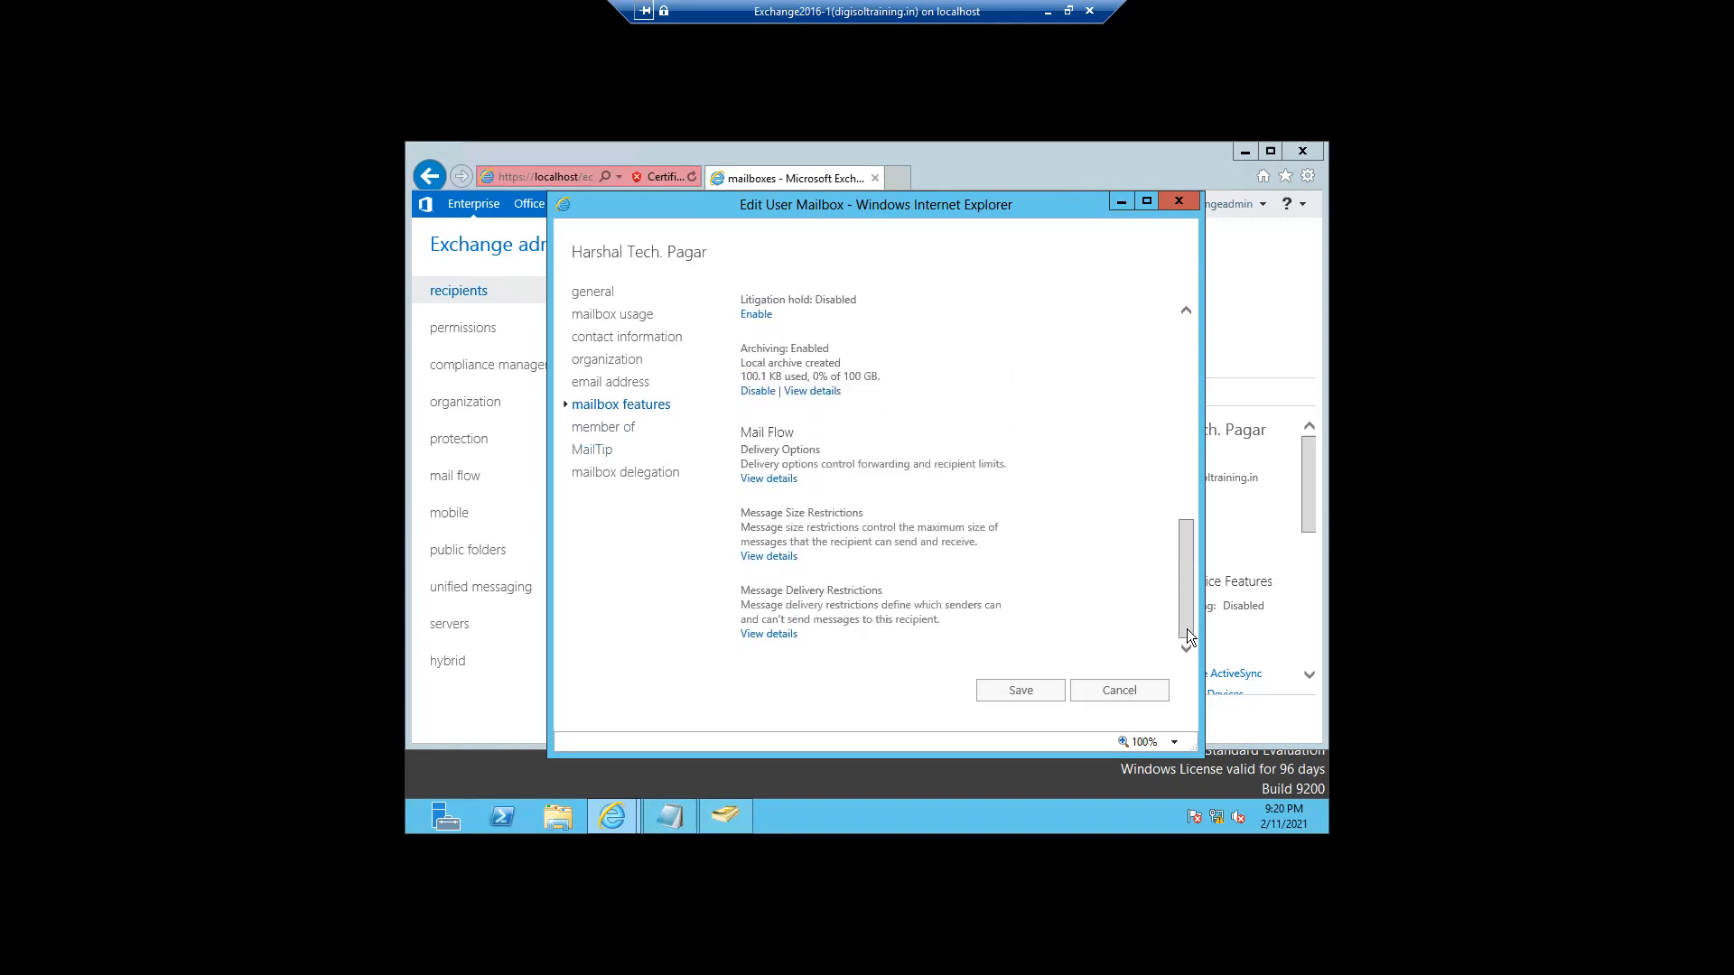
# - Discard the mailbox edit, let the crashed browser close, and close Internet Explorer
pyautogui.click(1132, 692)
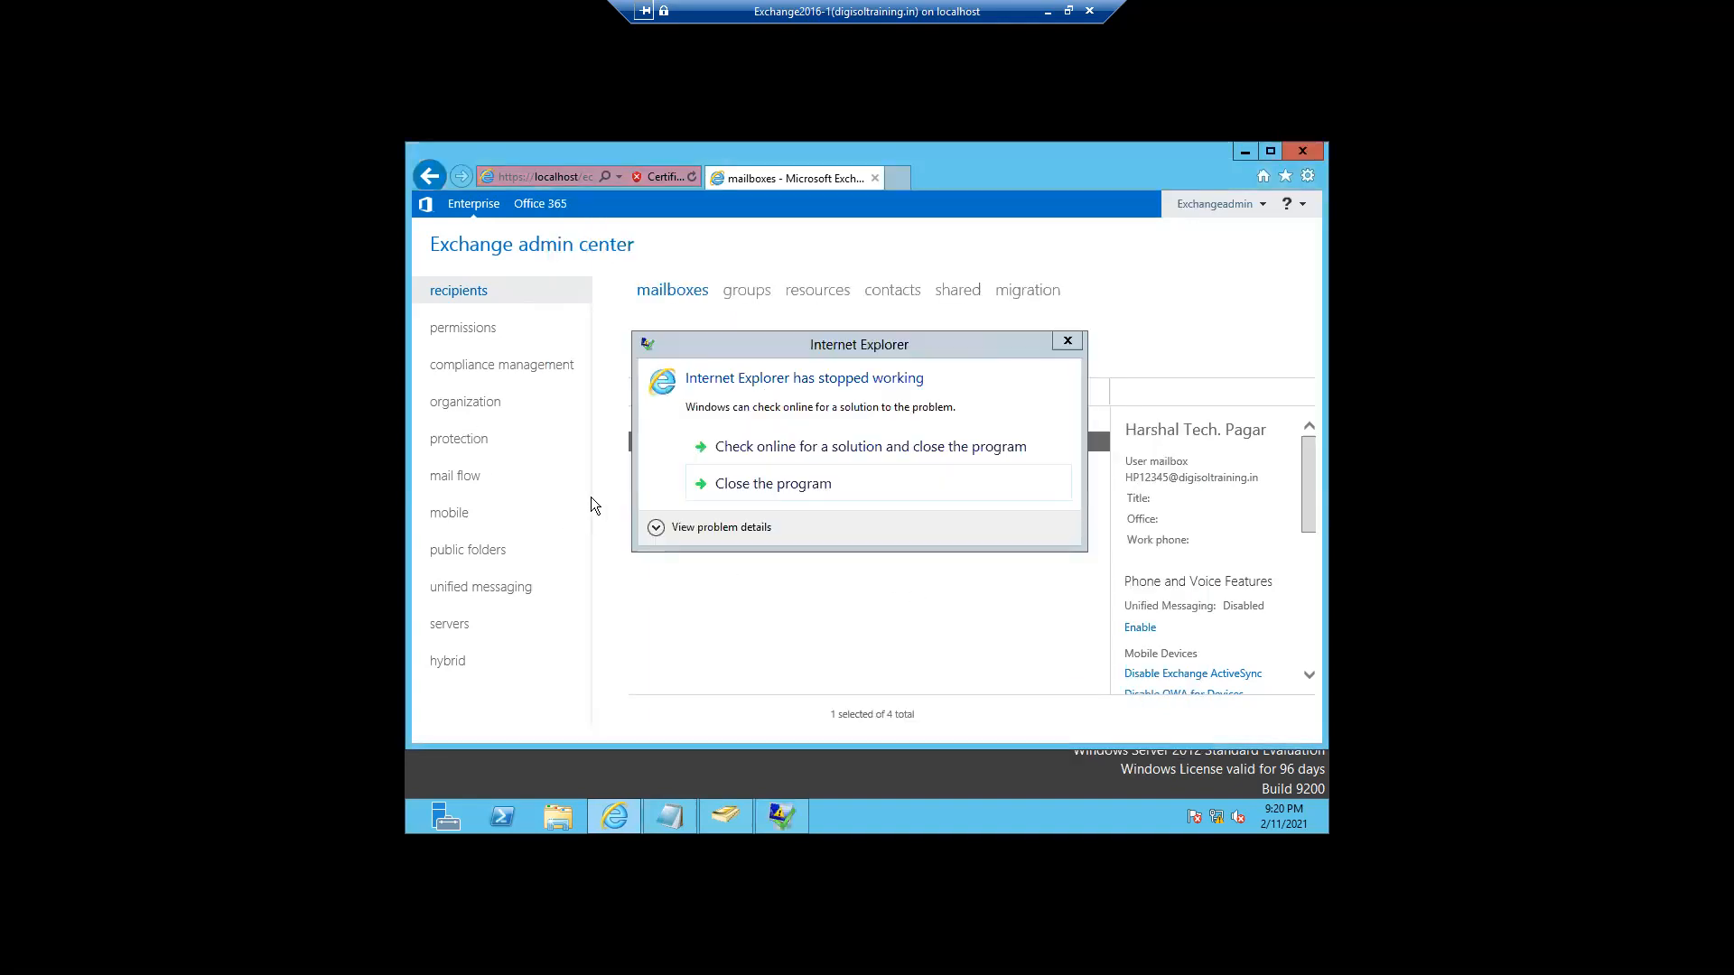
pyautogui.click(772, 485)
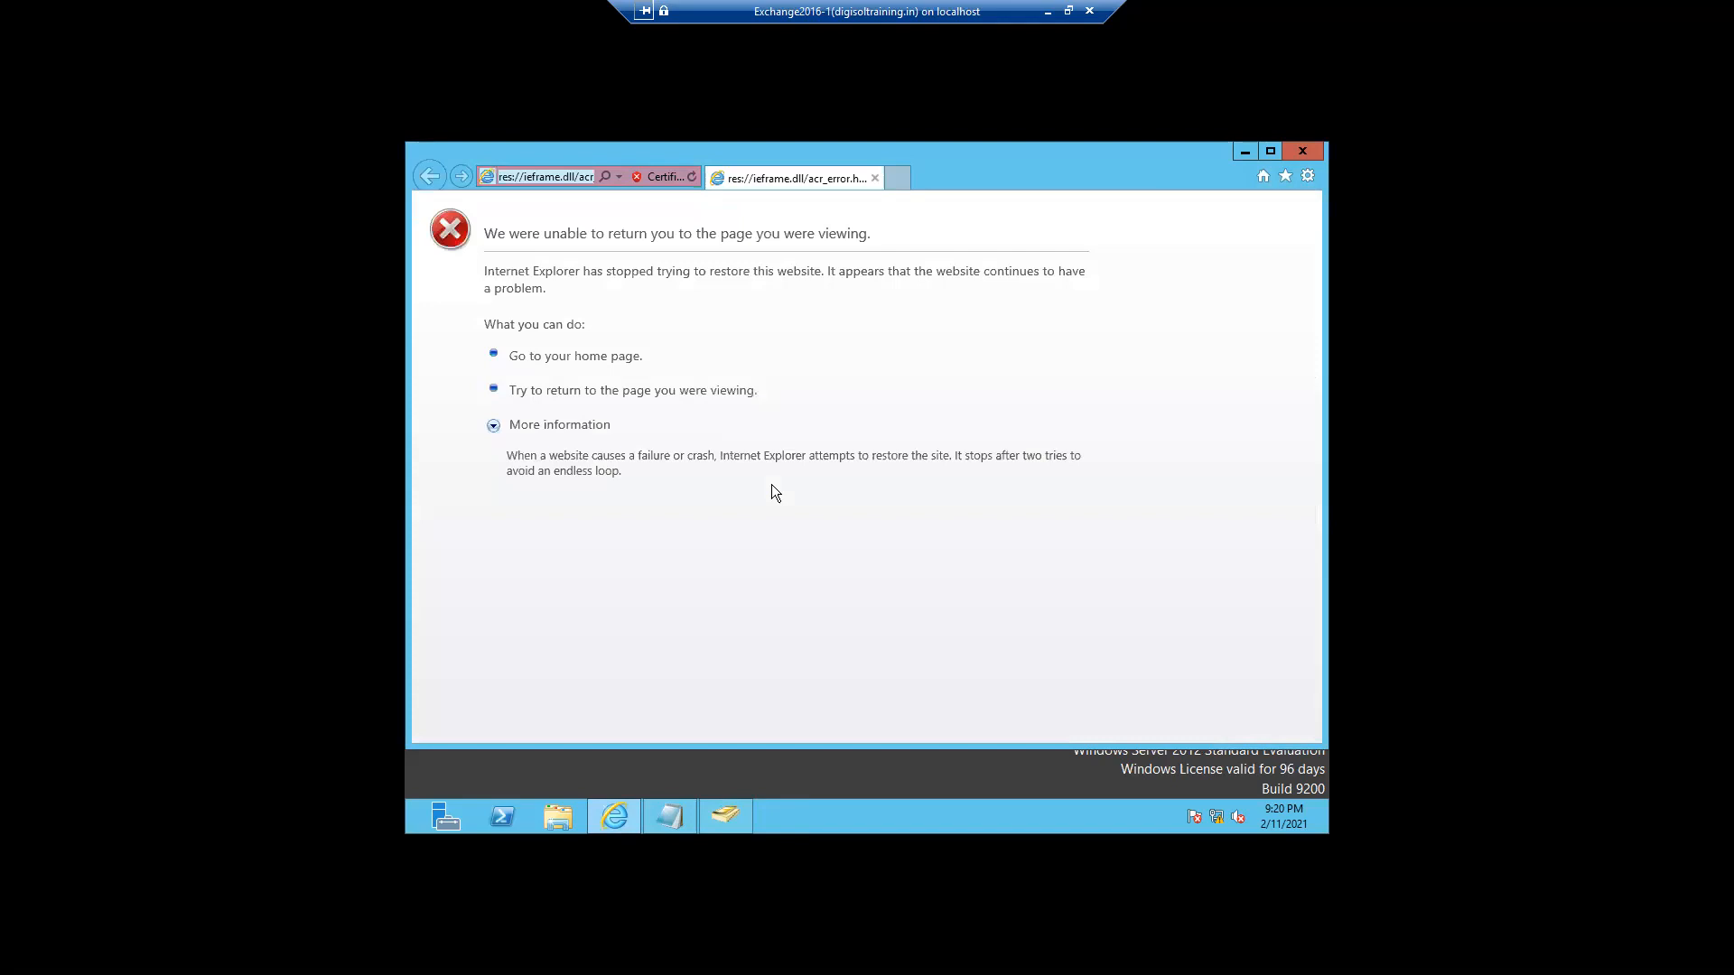
pyautogui.click(874, 179)
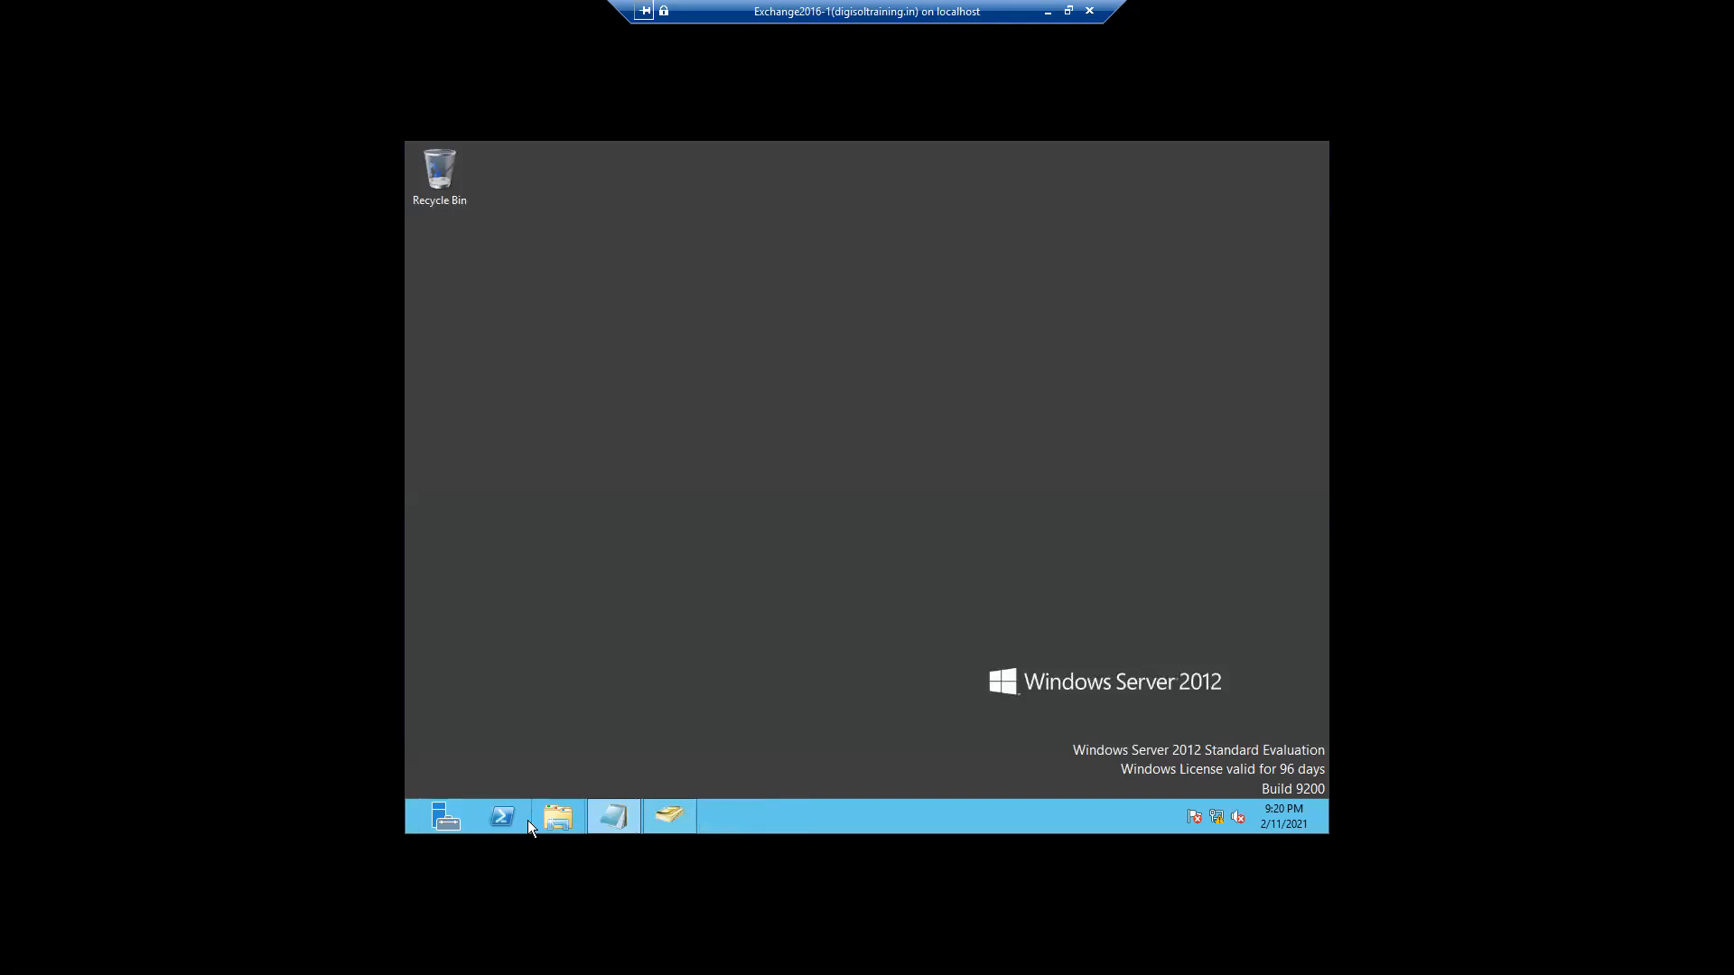
# - Search the apps for 'exc' and launch Exchange Administrative Center
pyautogui.moveTo(403, 823)
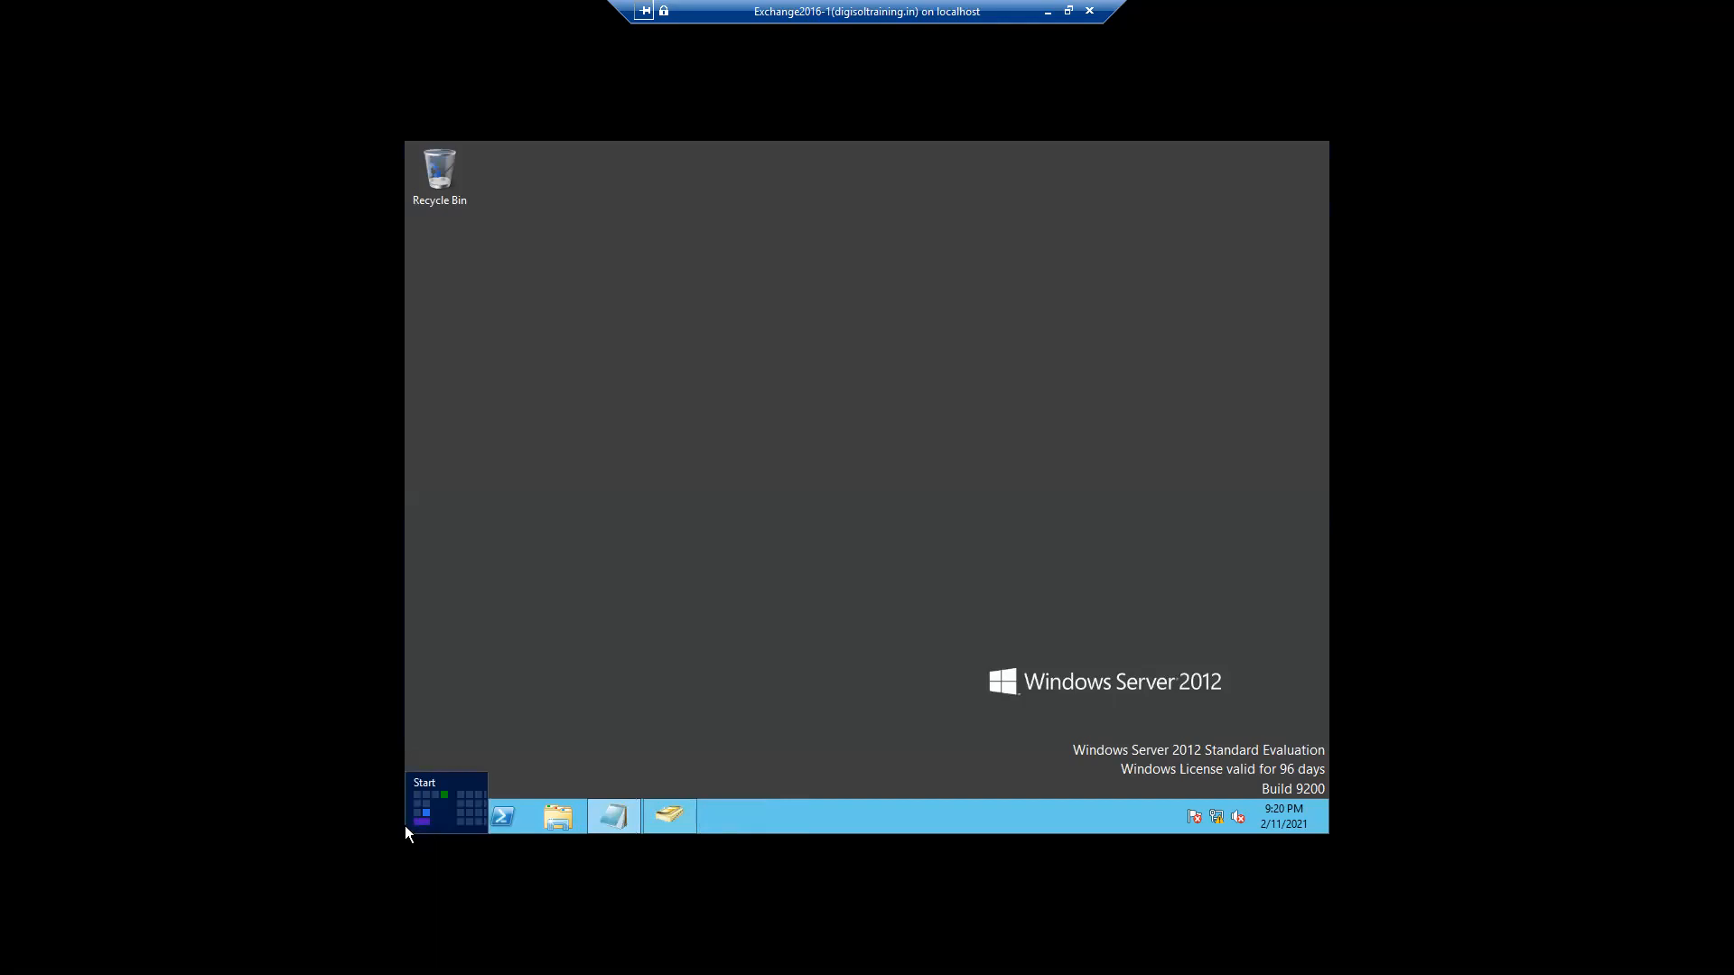
pyautogui.rightClick(405, 825)
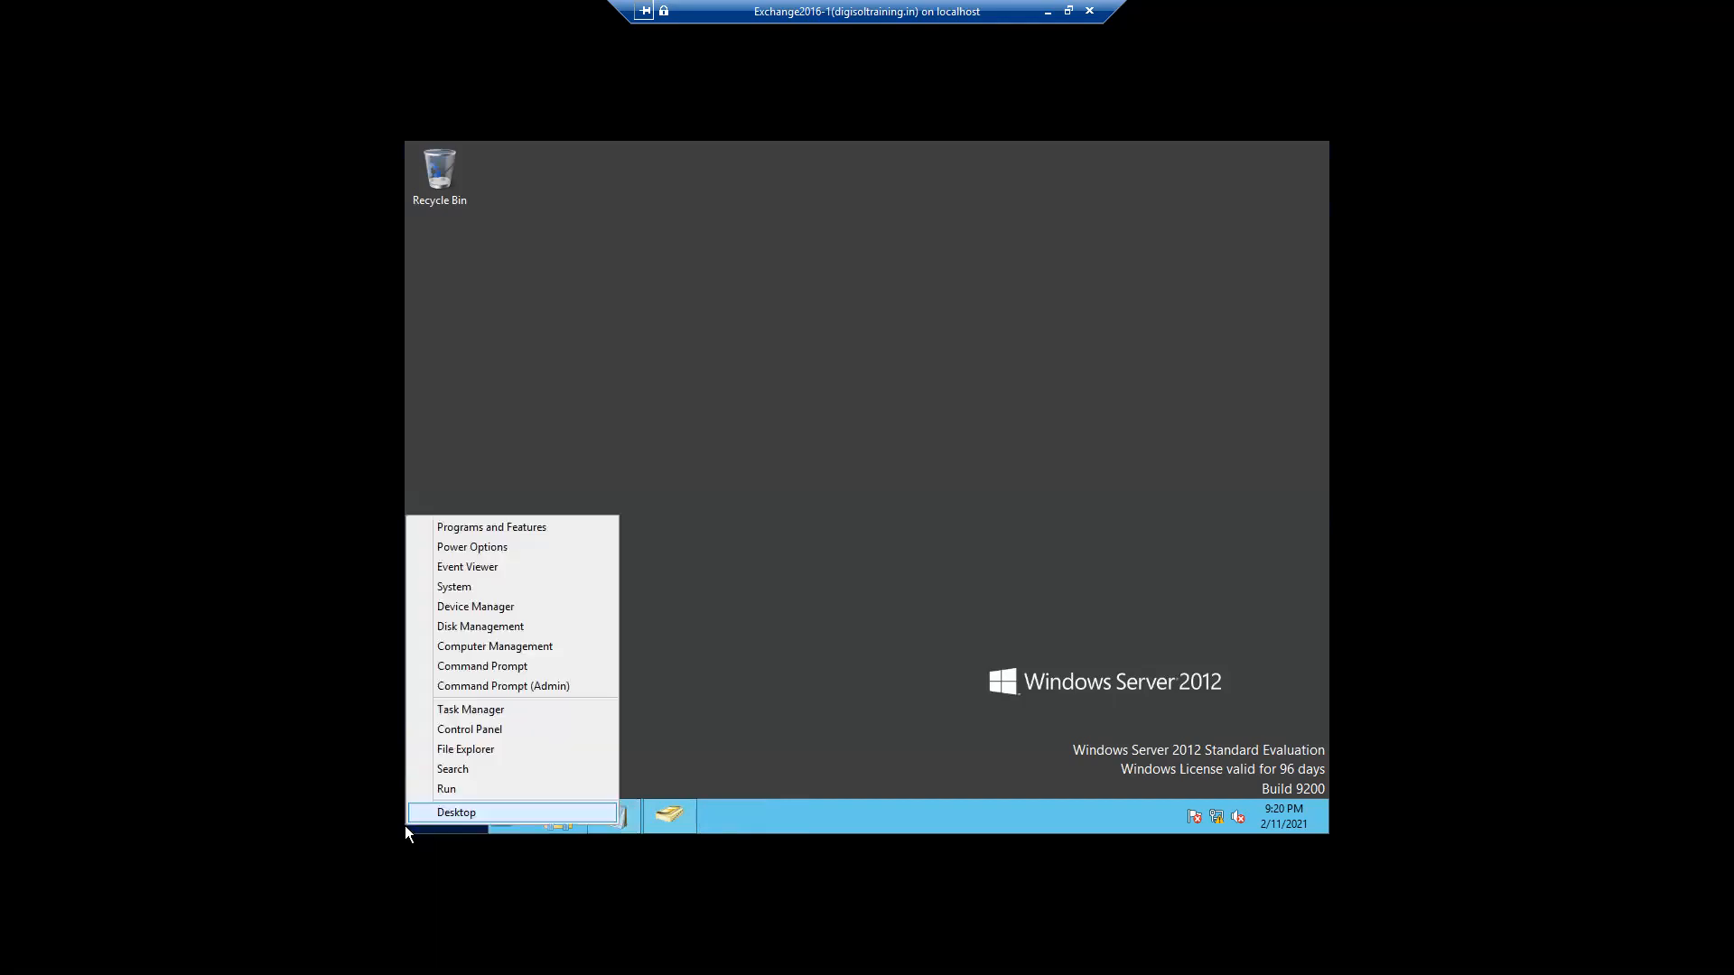
pyautogui.click(453, 772)
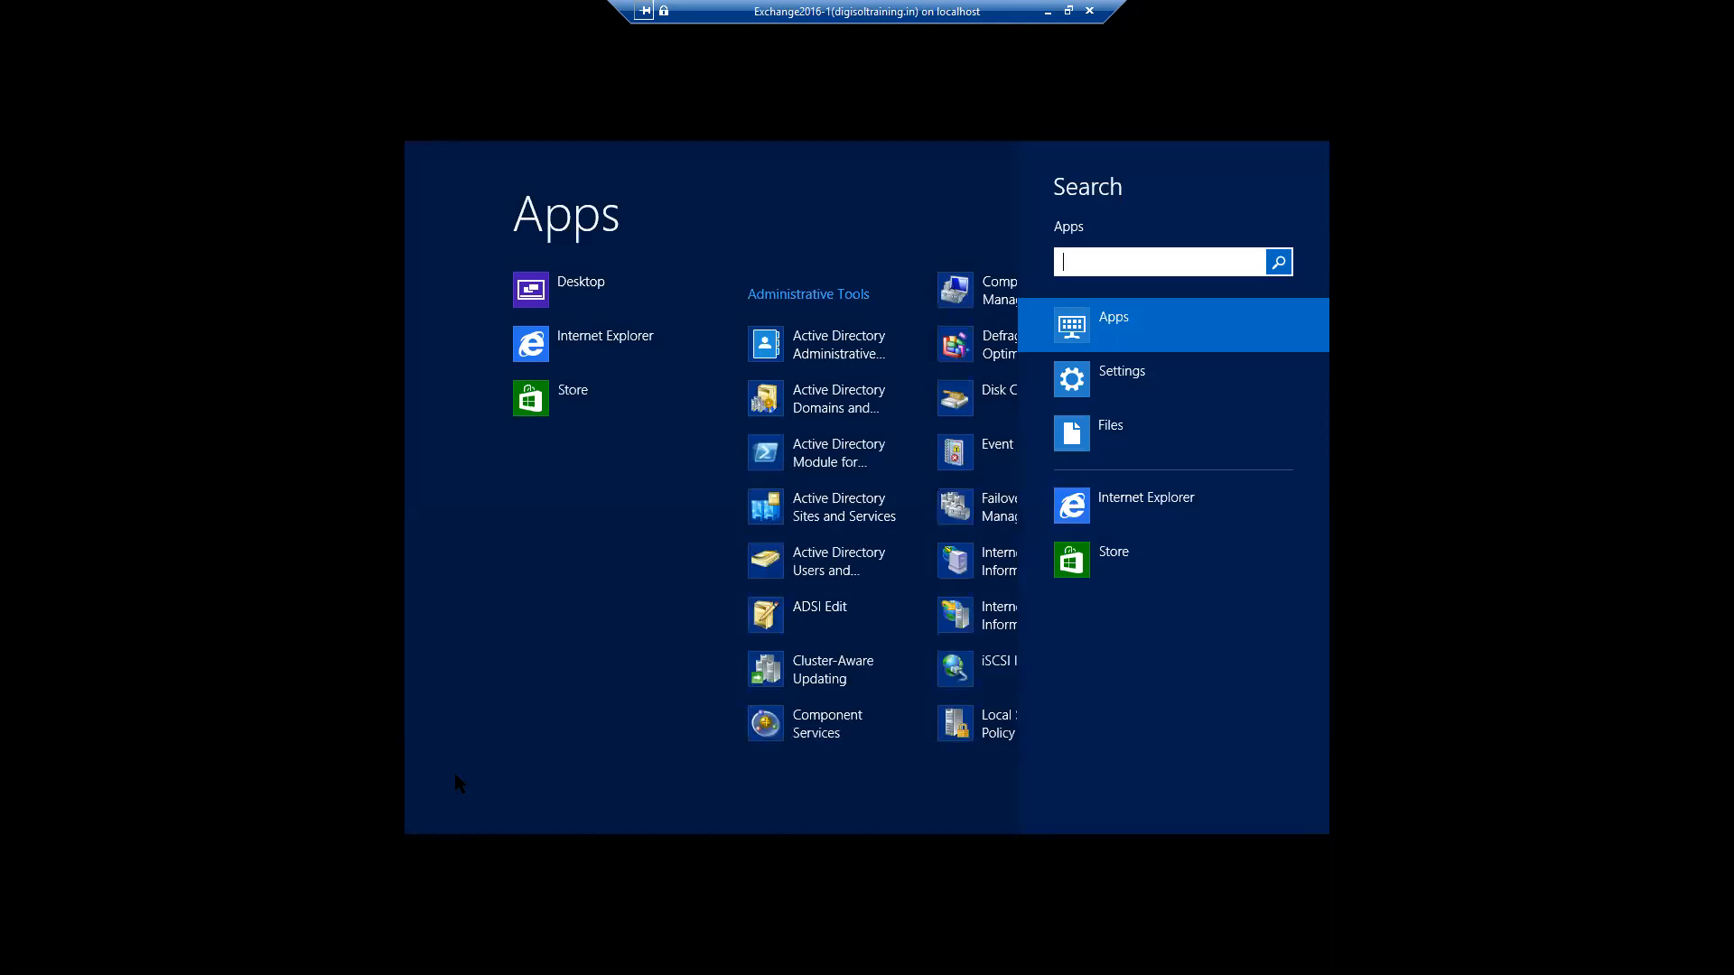
pyautogui.write('exc')
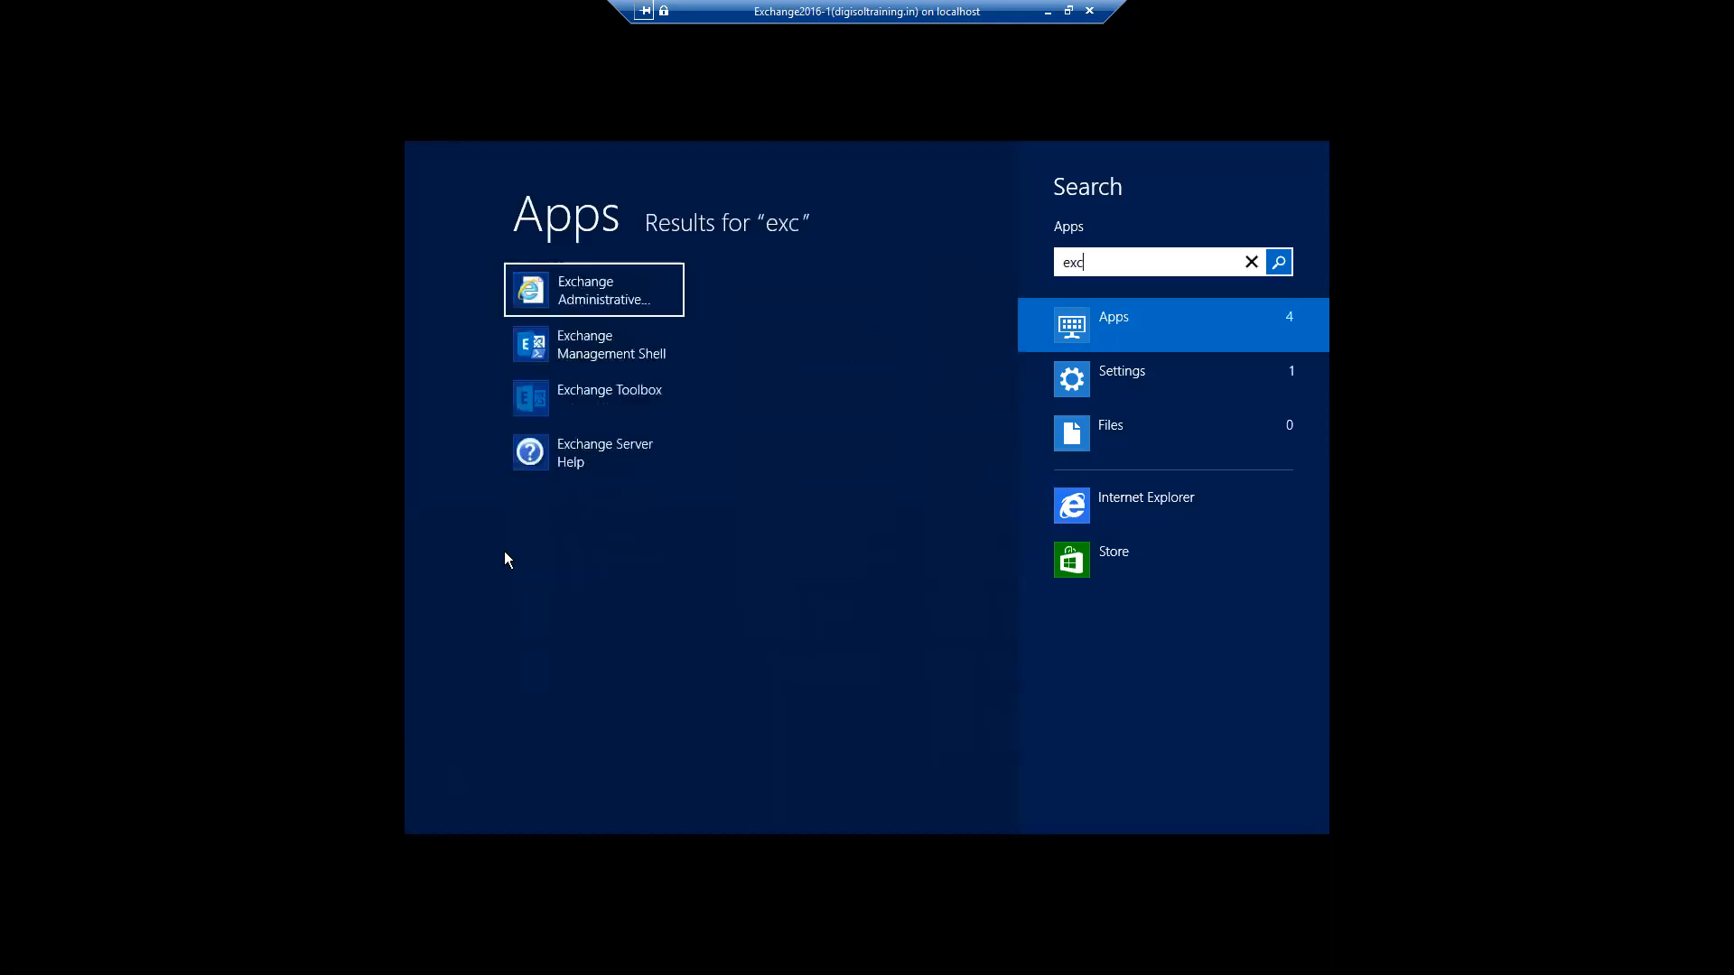
pyautogui.click(619, 296)
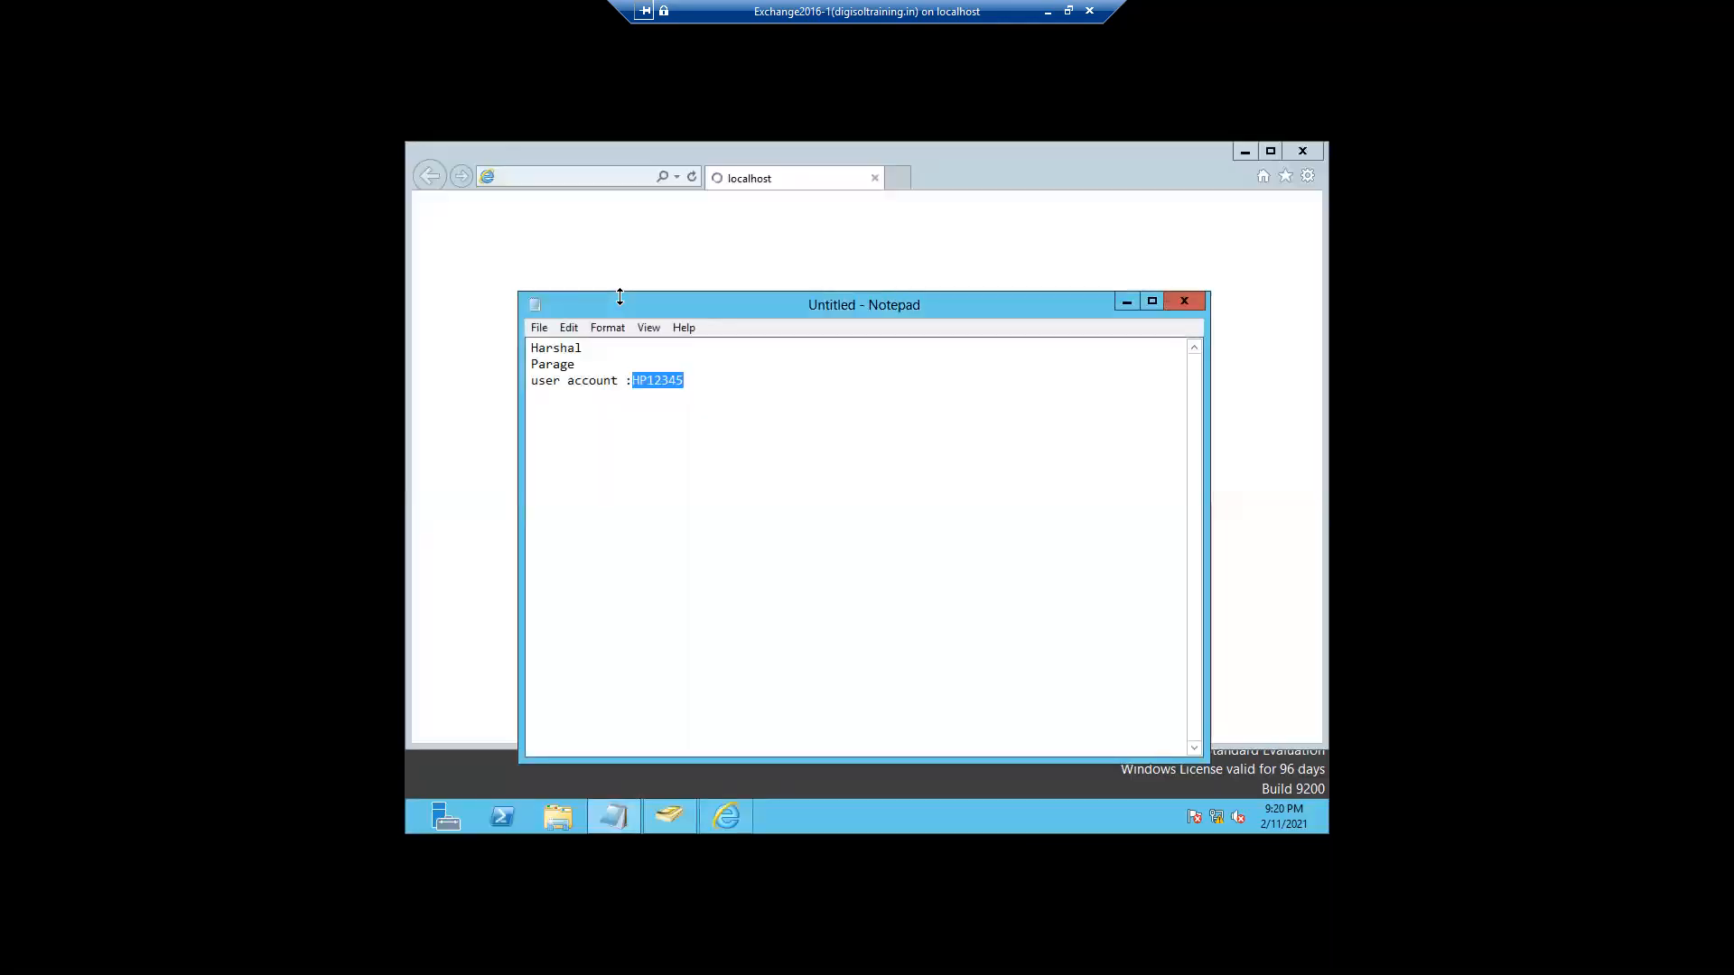
# - Continue past the certificate warning, sign in with the administrator password, and show the malware filter policies
pyautogui.click(1122, 305)
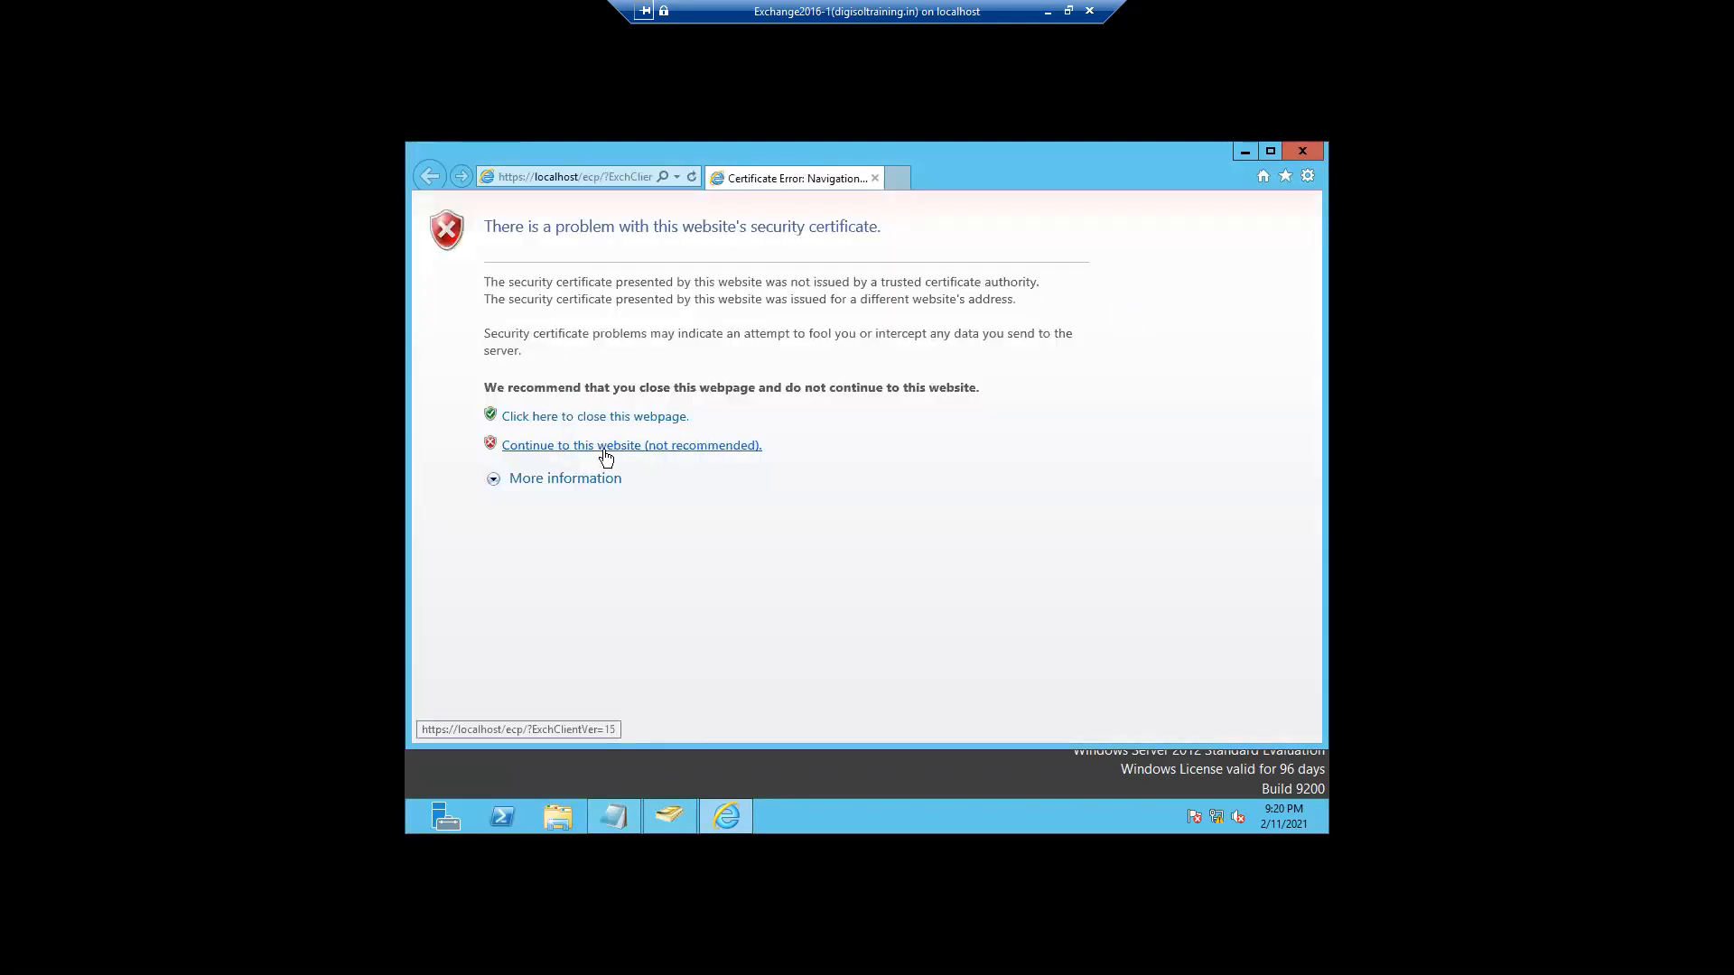
pyautogui.click(604, 454)
pyautogui.click(867, 526)
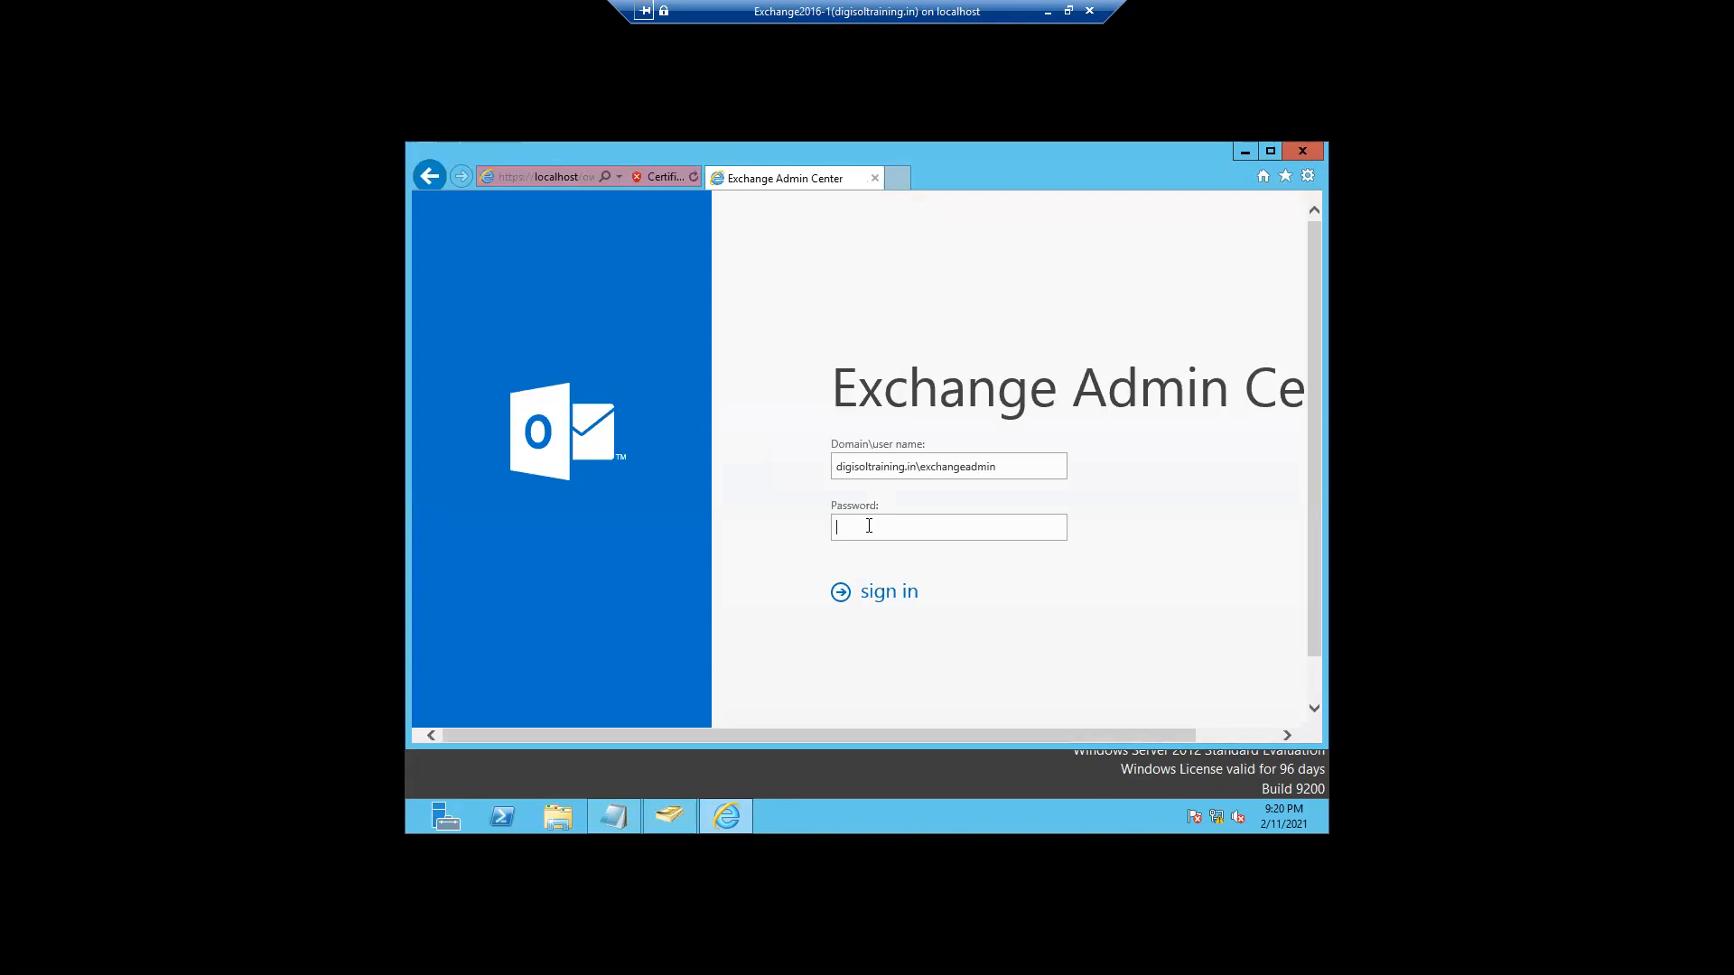
pyautogui.write('•••••••••••')
pyautogui.press('Return')
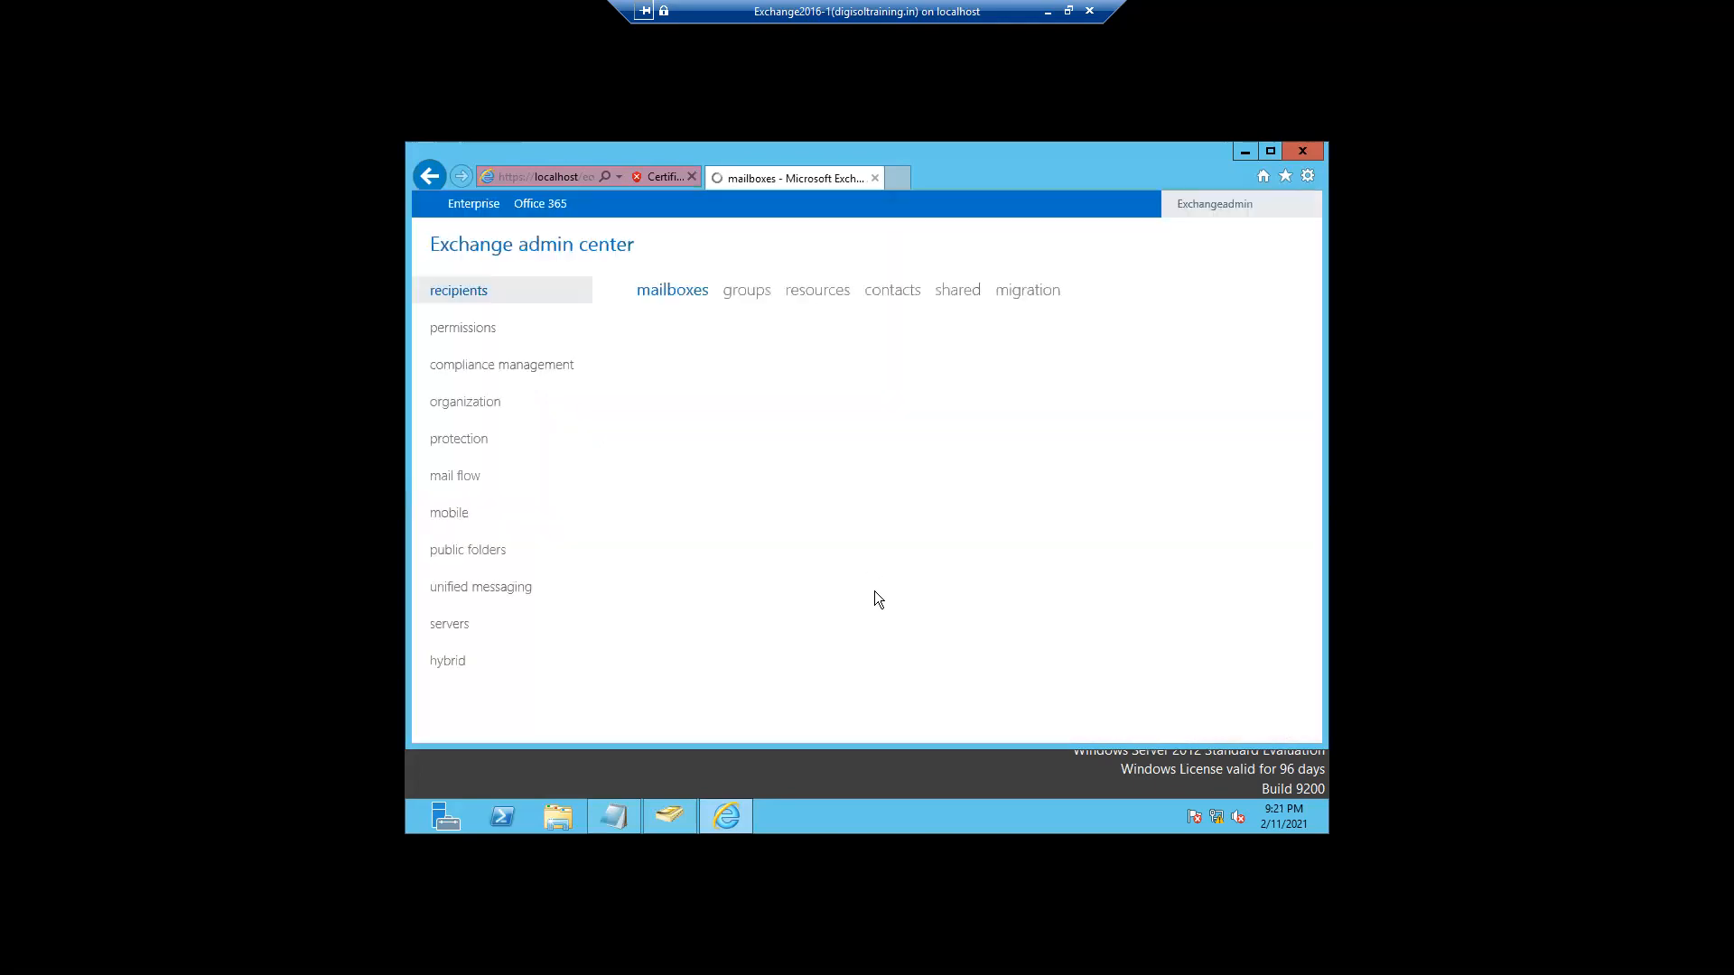
pyautogui.click(461, 439)
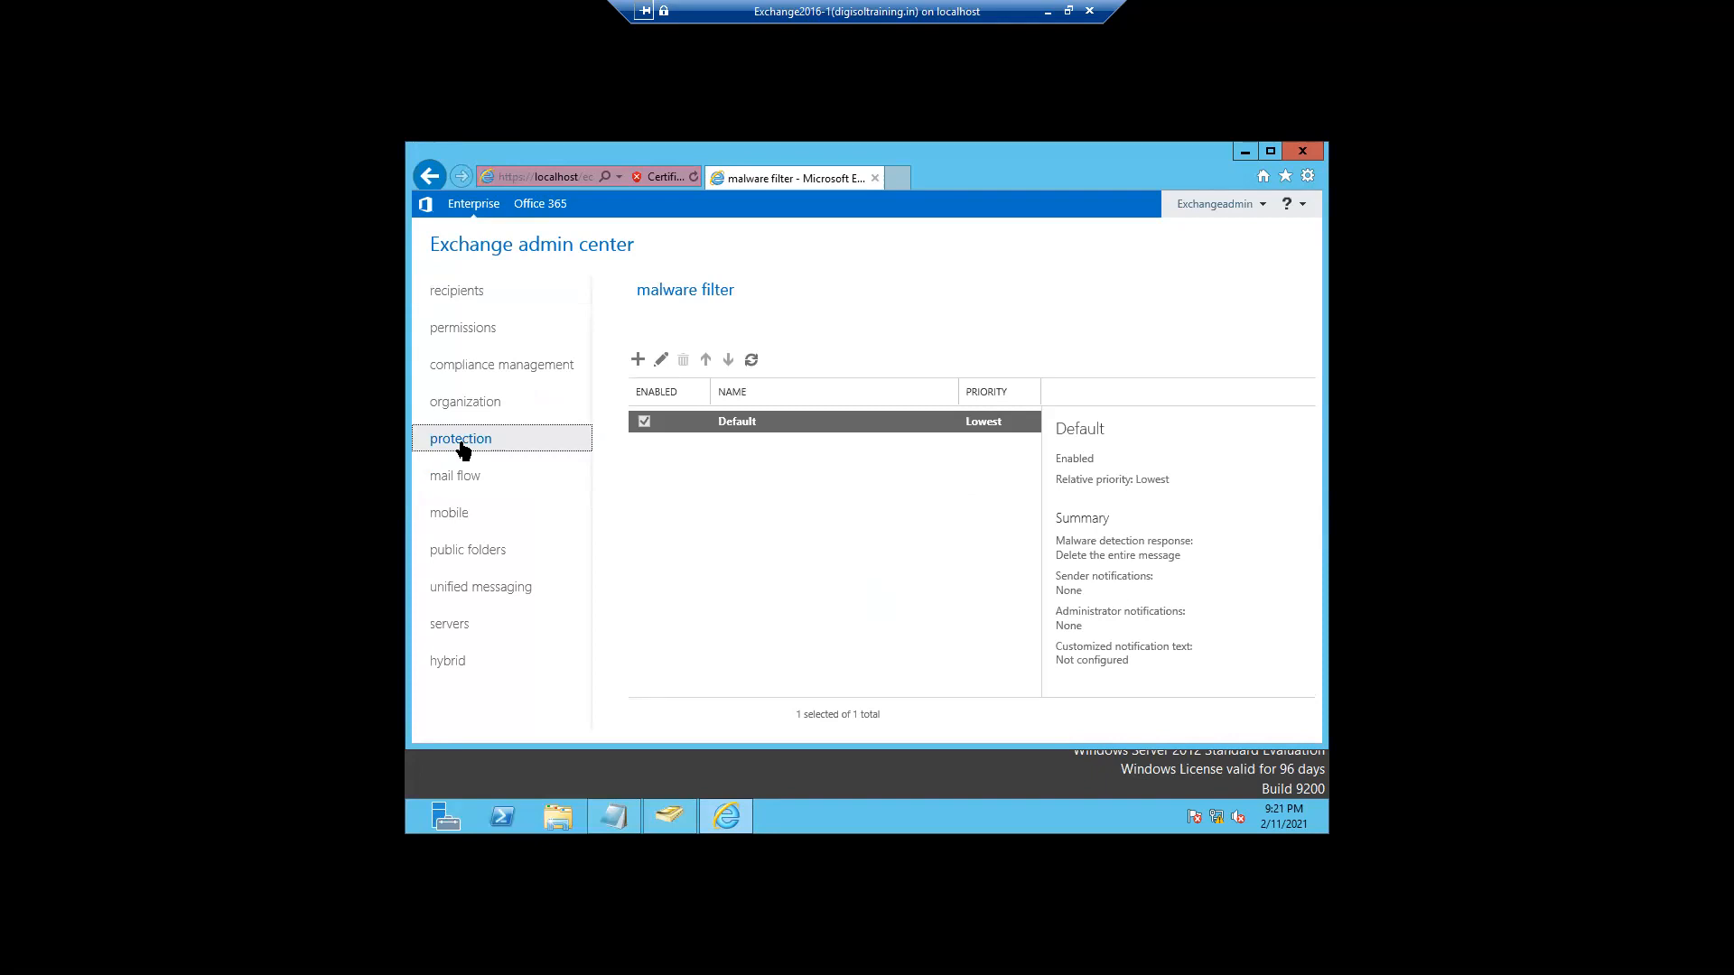
pyautogui.rightClick(404, 827)
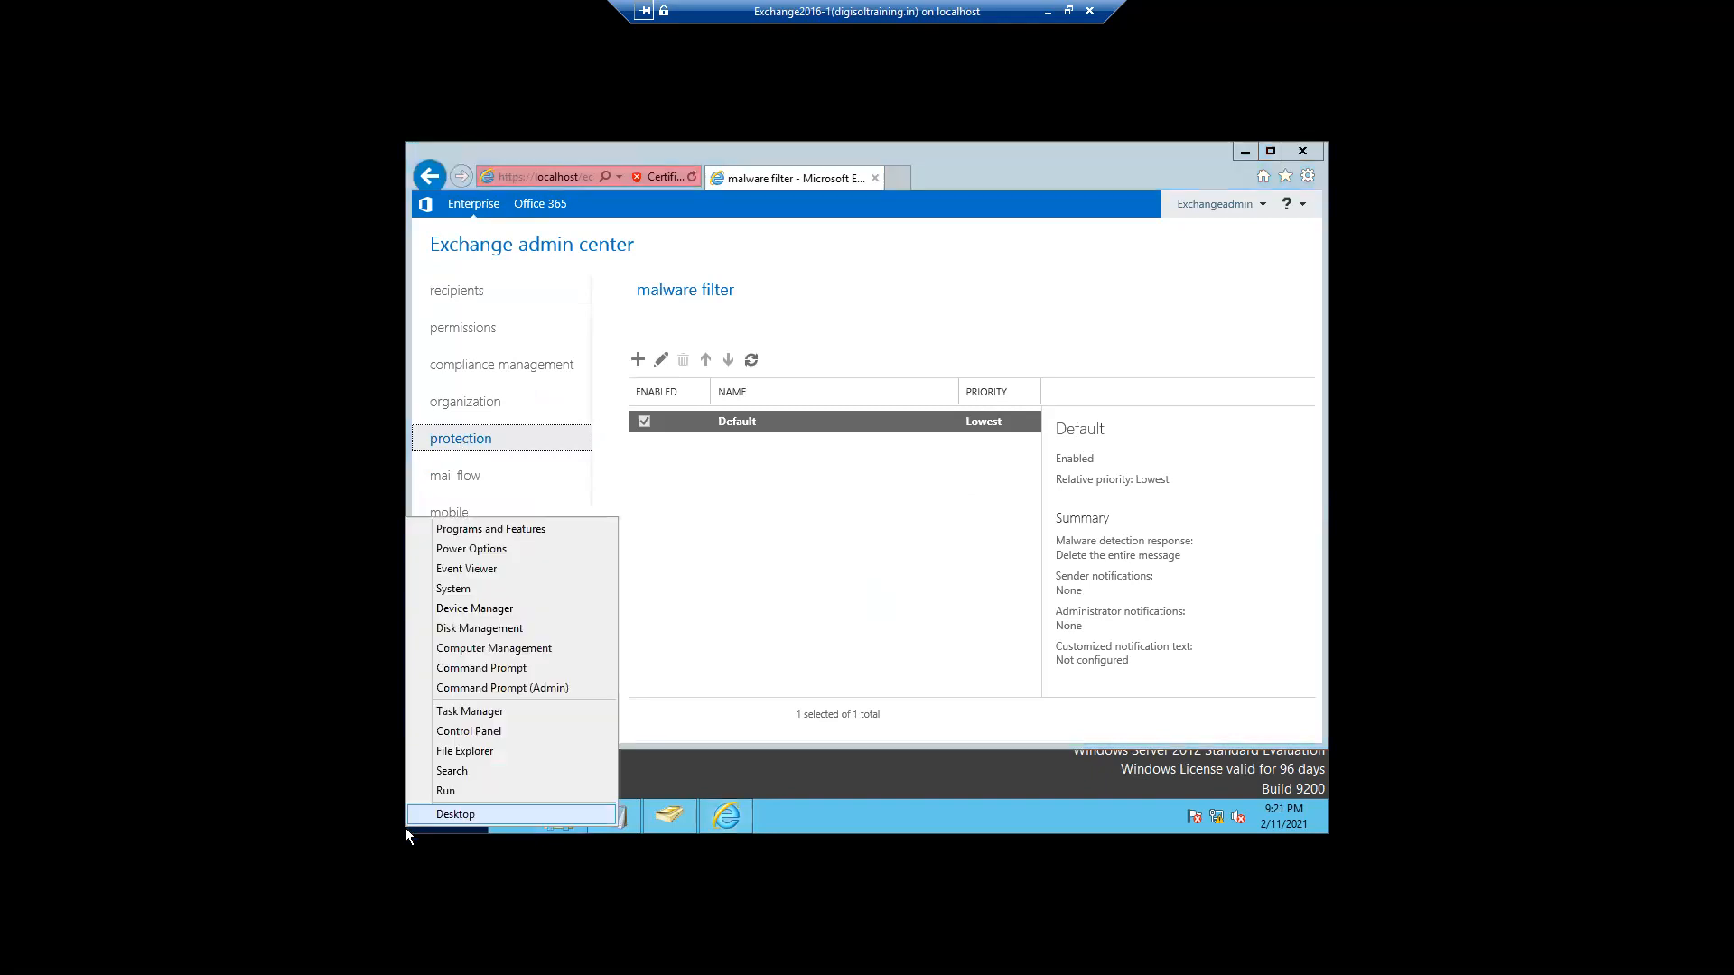
# - Search the apps for 'exch' and launch Exchange Management Shell
pyautogui.click(457, 775)
pyautogui.write('exch')
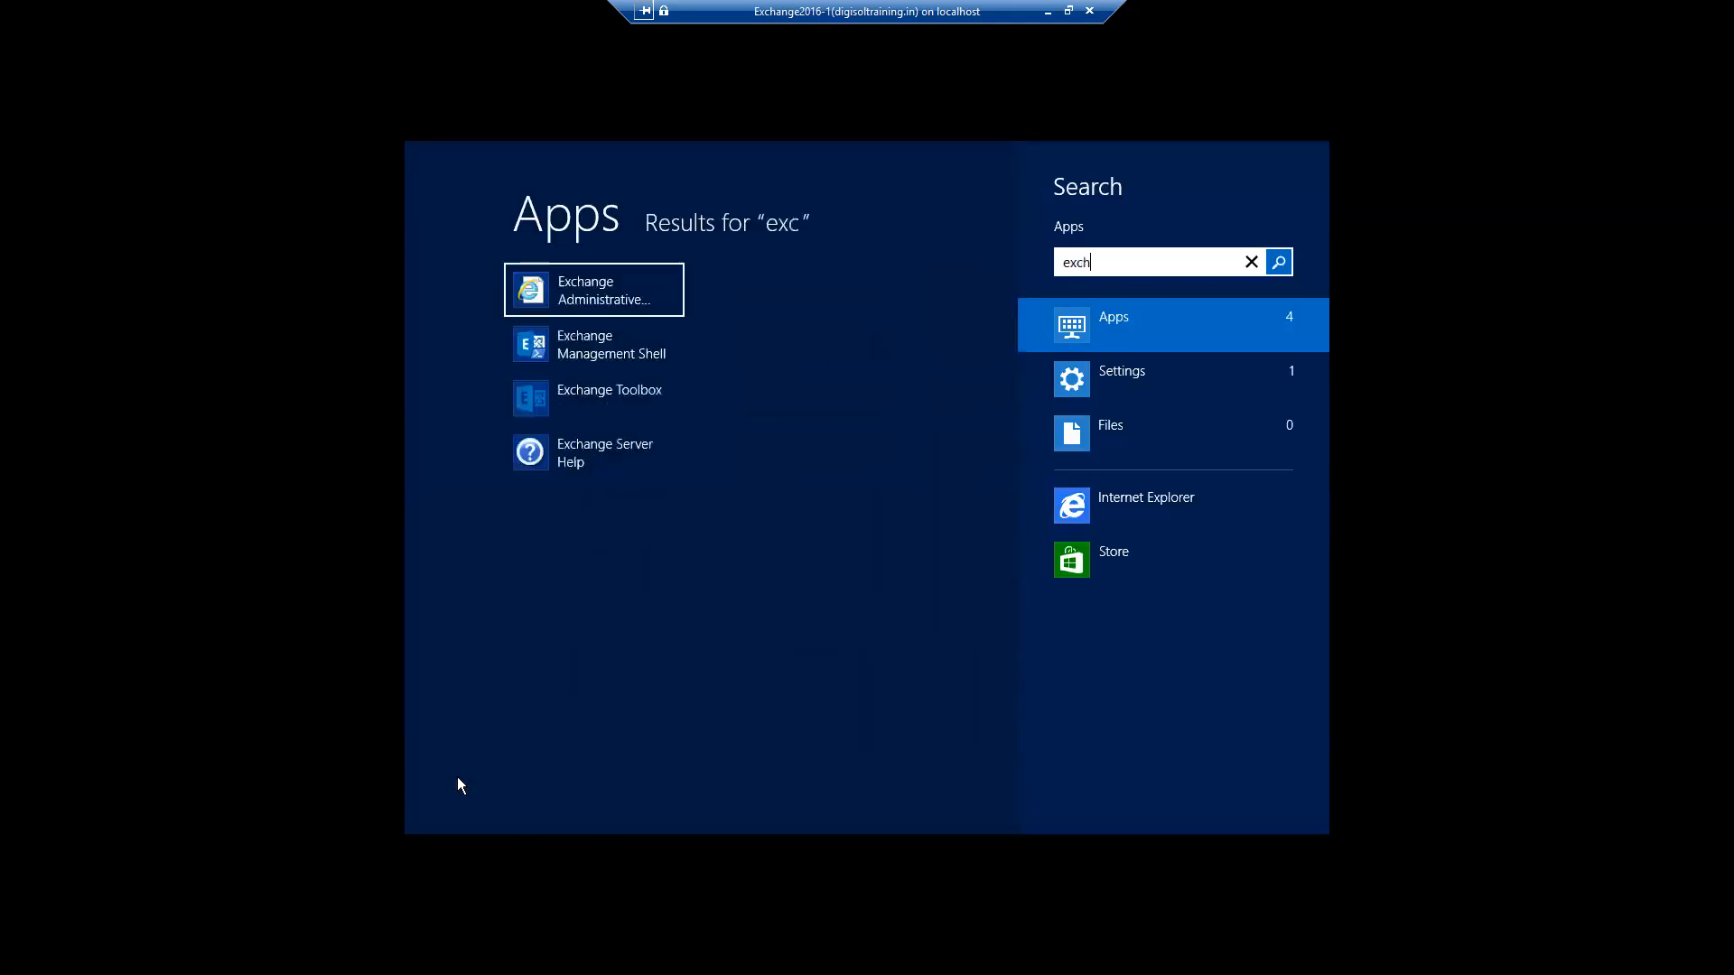
pyautogui.click(602, 347)
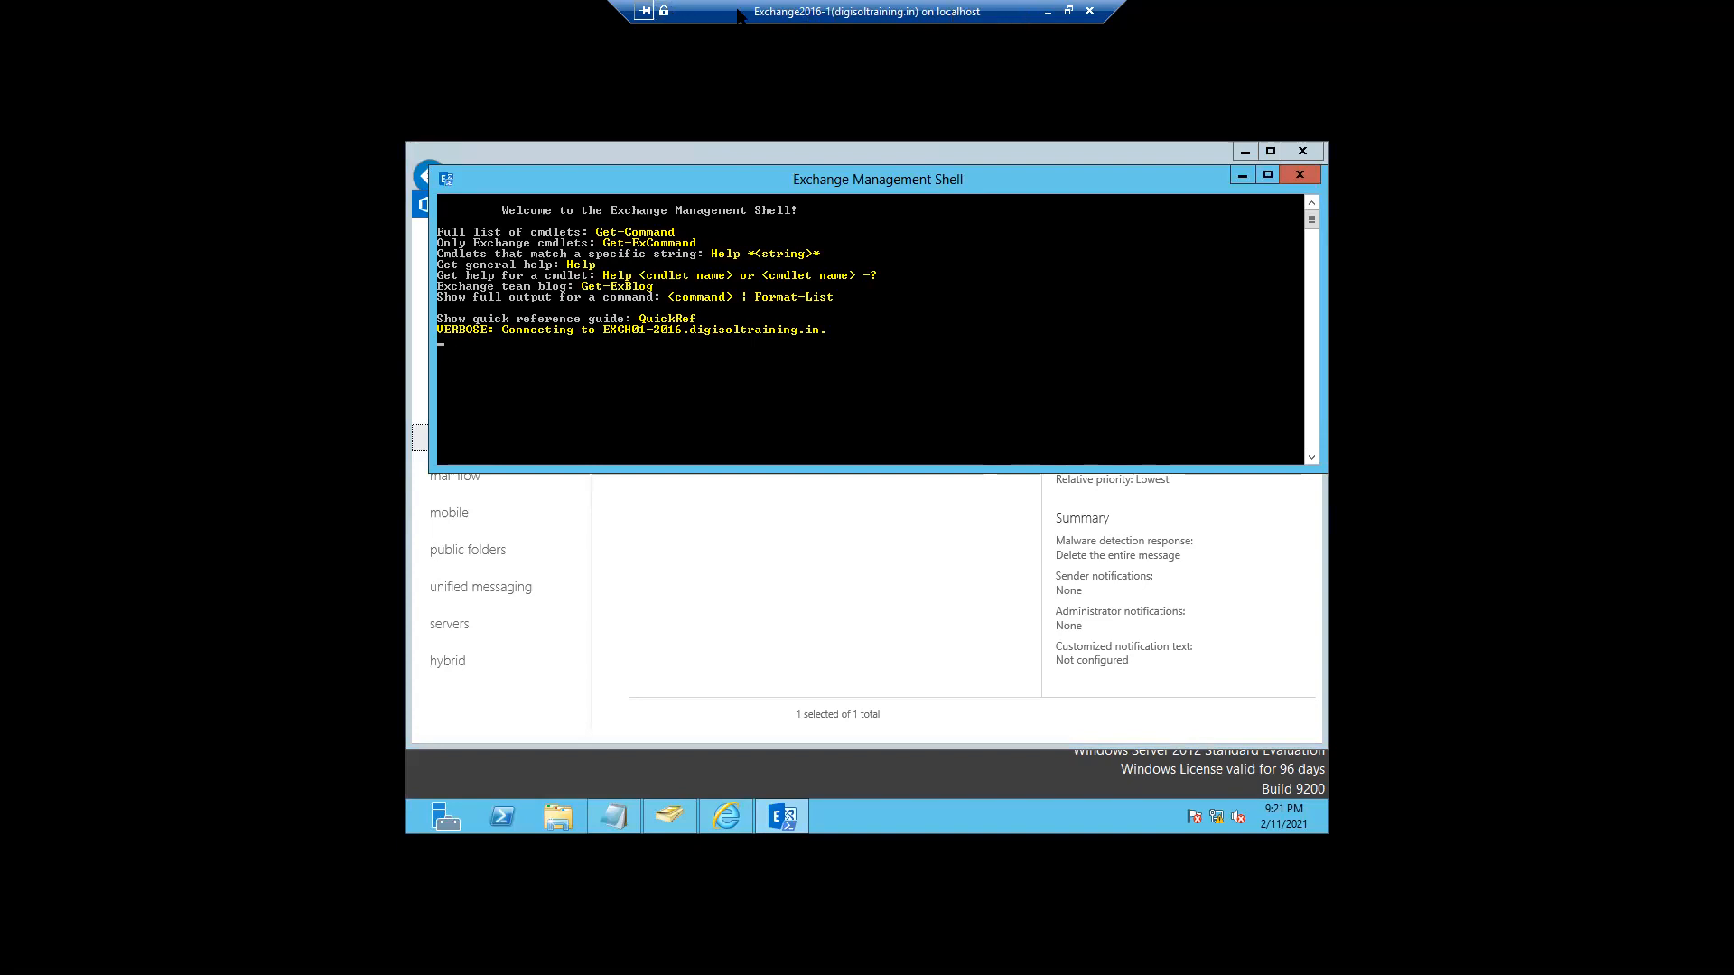
pyautogui.click(1047, 12)
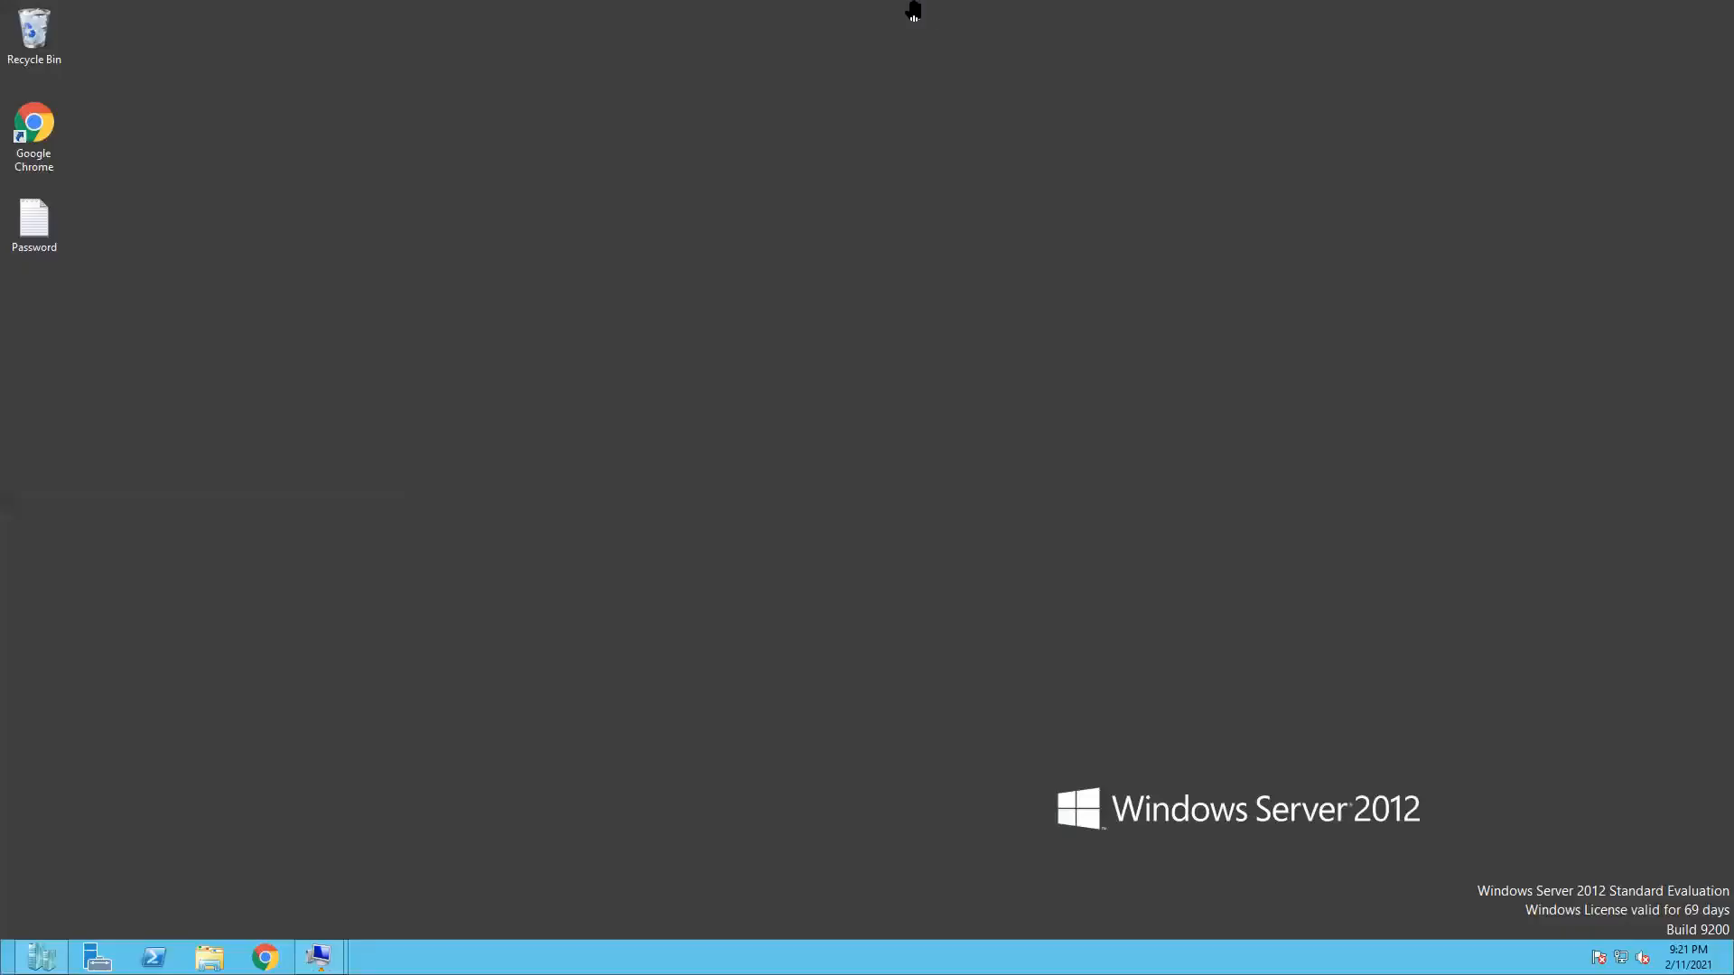
pyautogui.moveTo(777, 11)
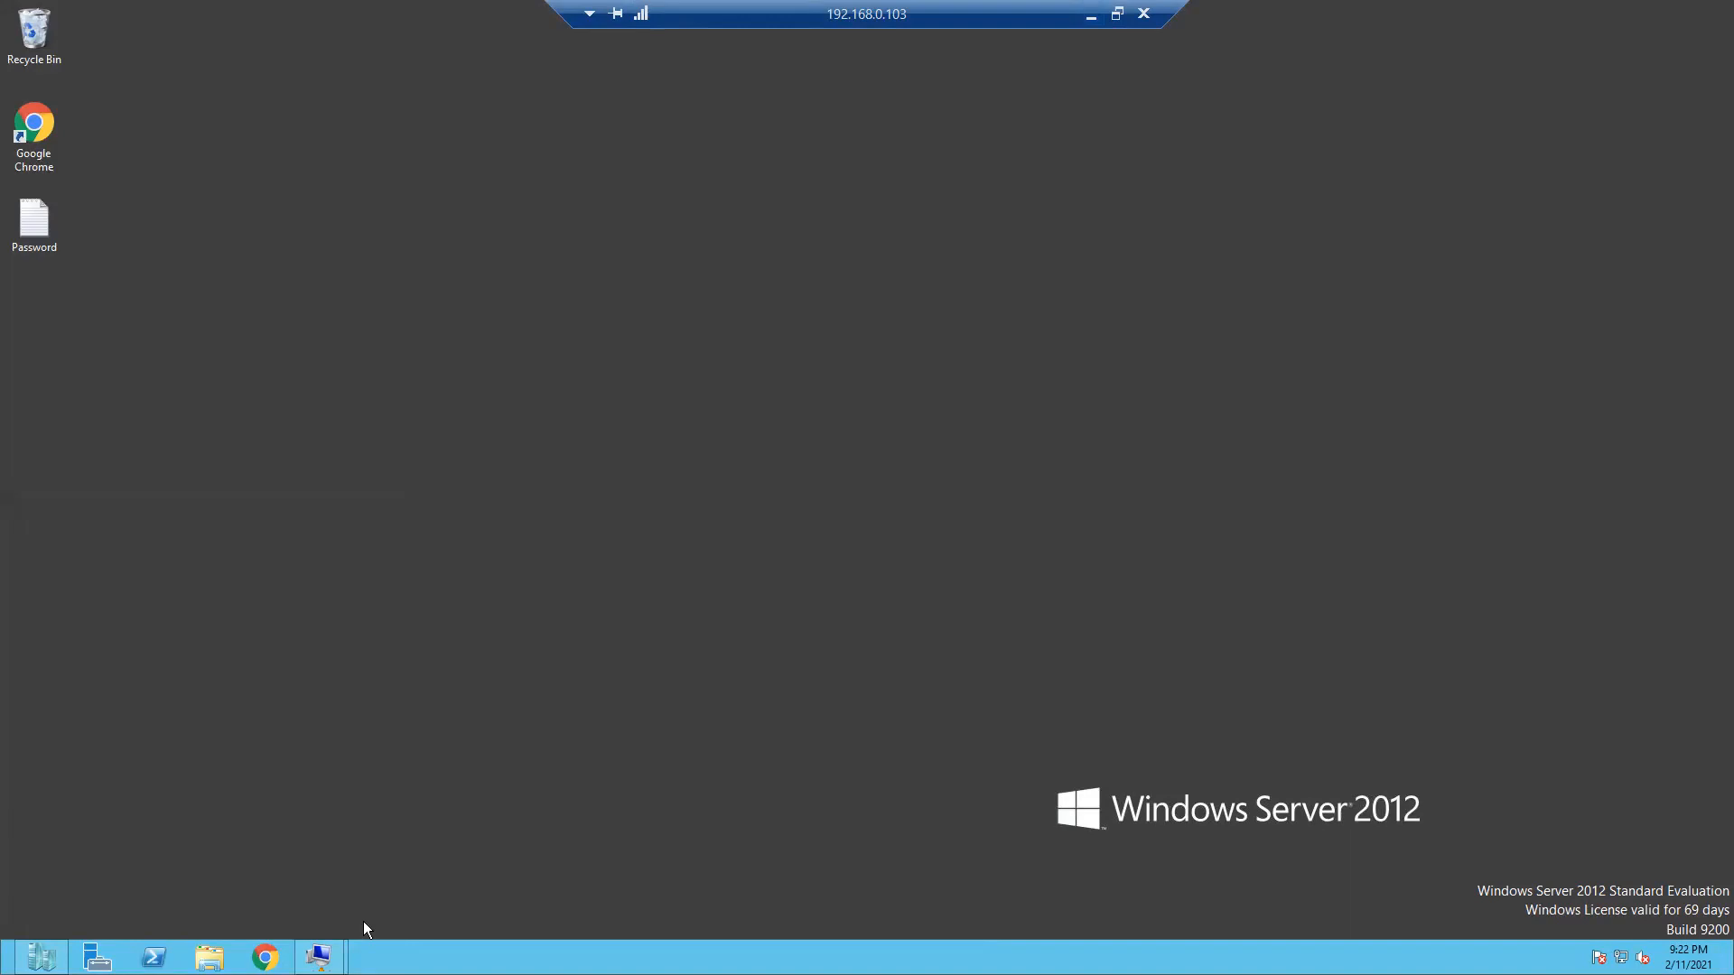
pyautogui.moveTo(323, 956)
pyautogui.click(400, 874)
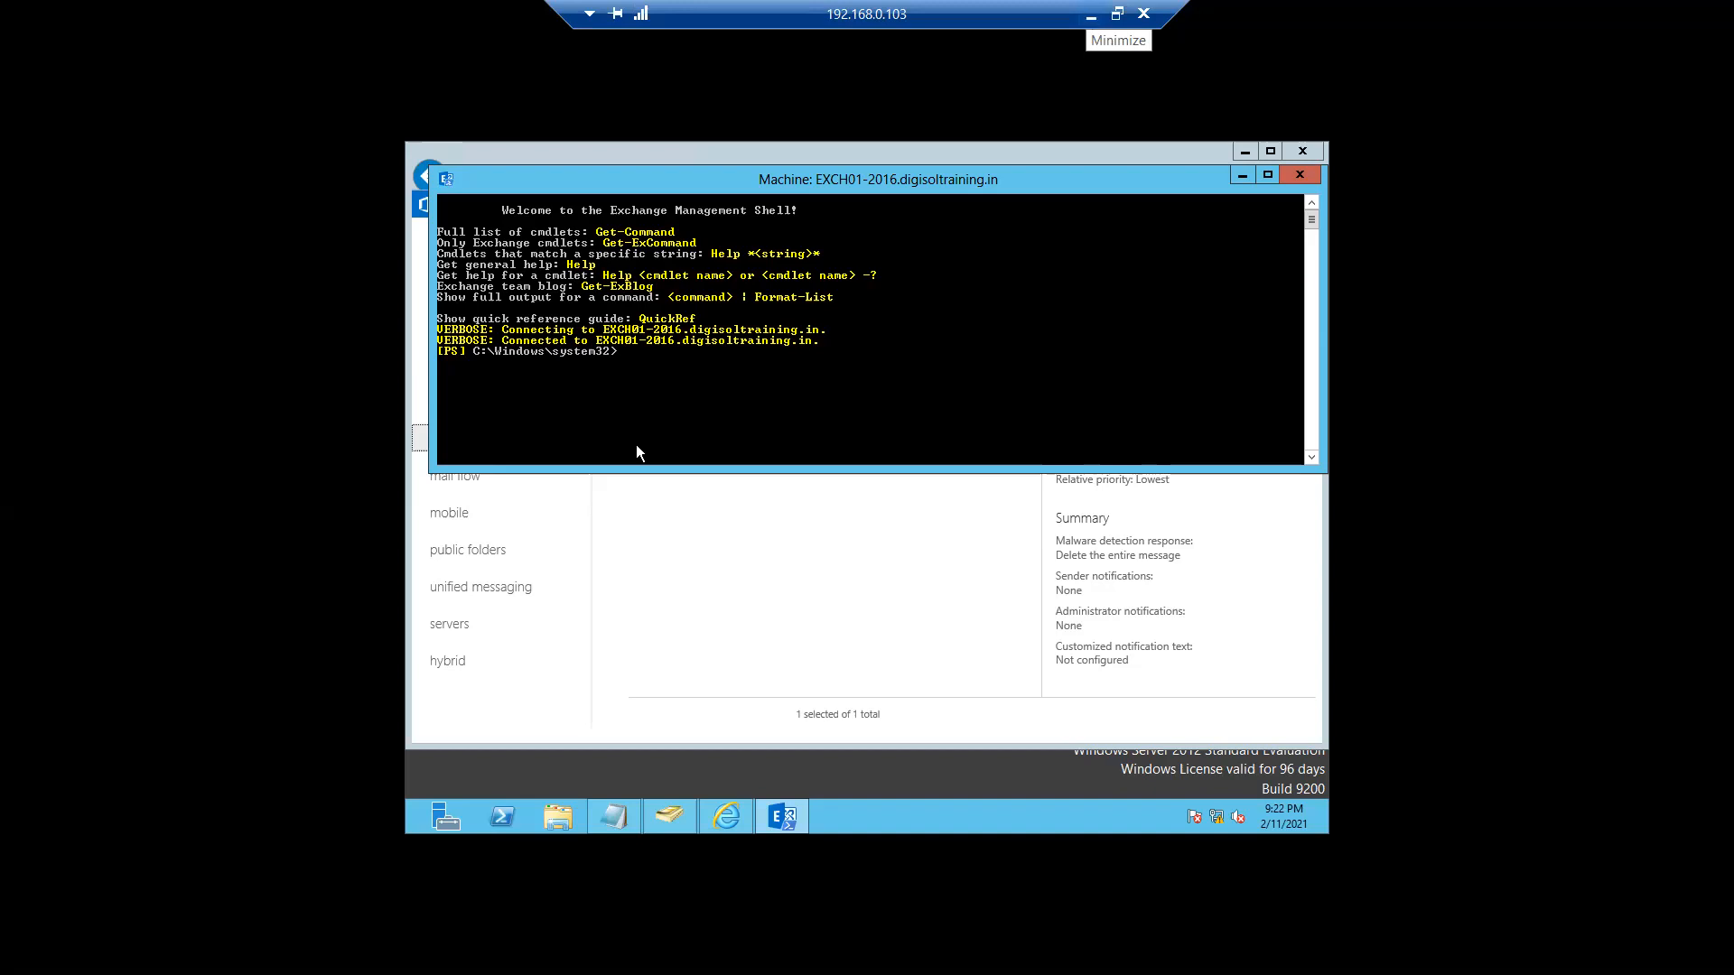
# - Run Get-Mailbox, tab-completing it from 'get-mail'
pyautogui.write('get-mail')
pyautogui.press('Tab')
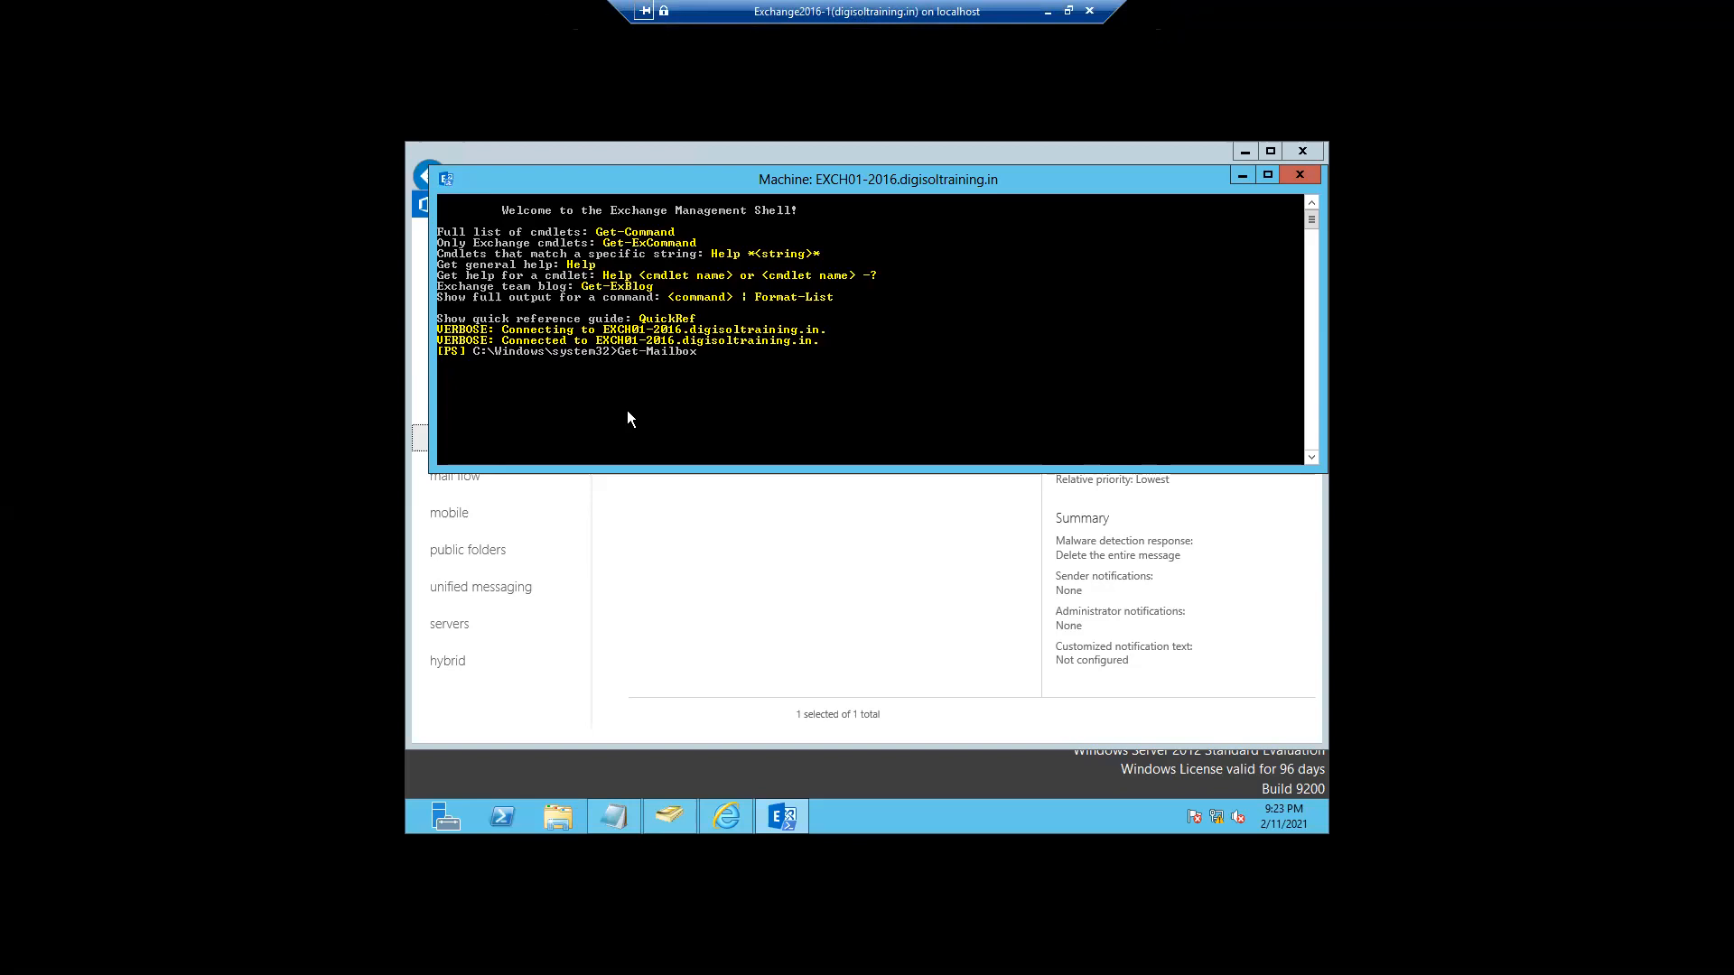
pyautogui.press('Return')
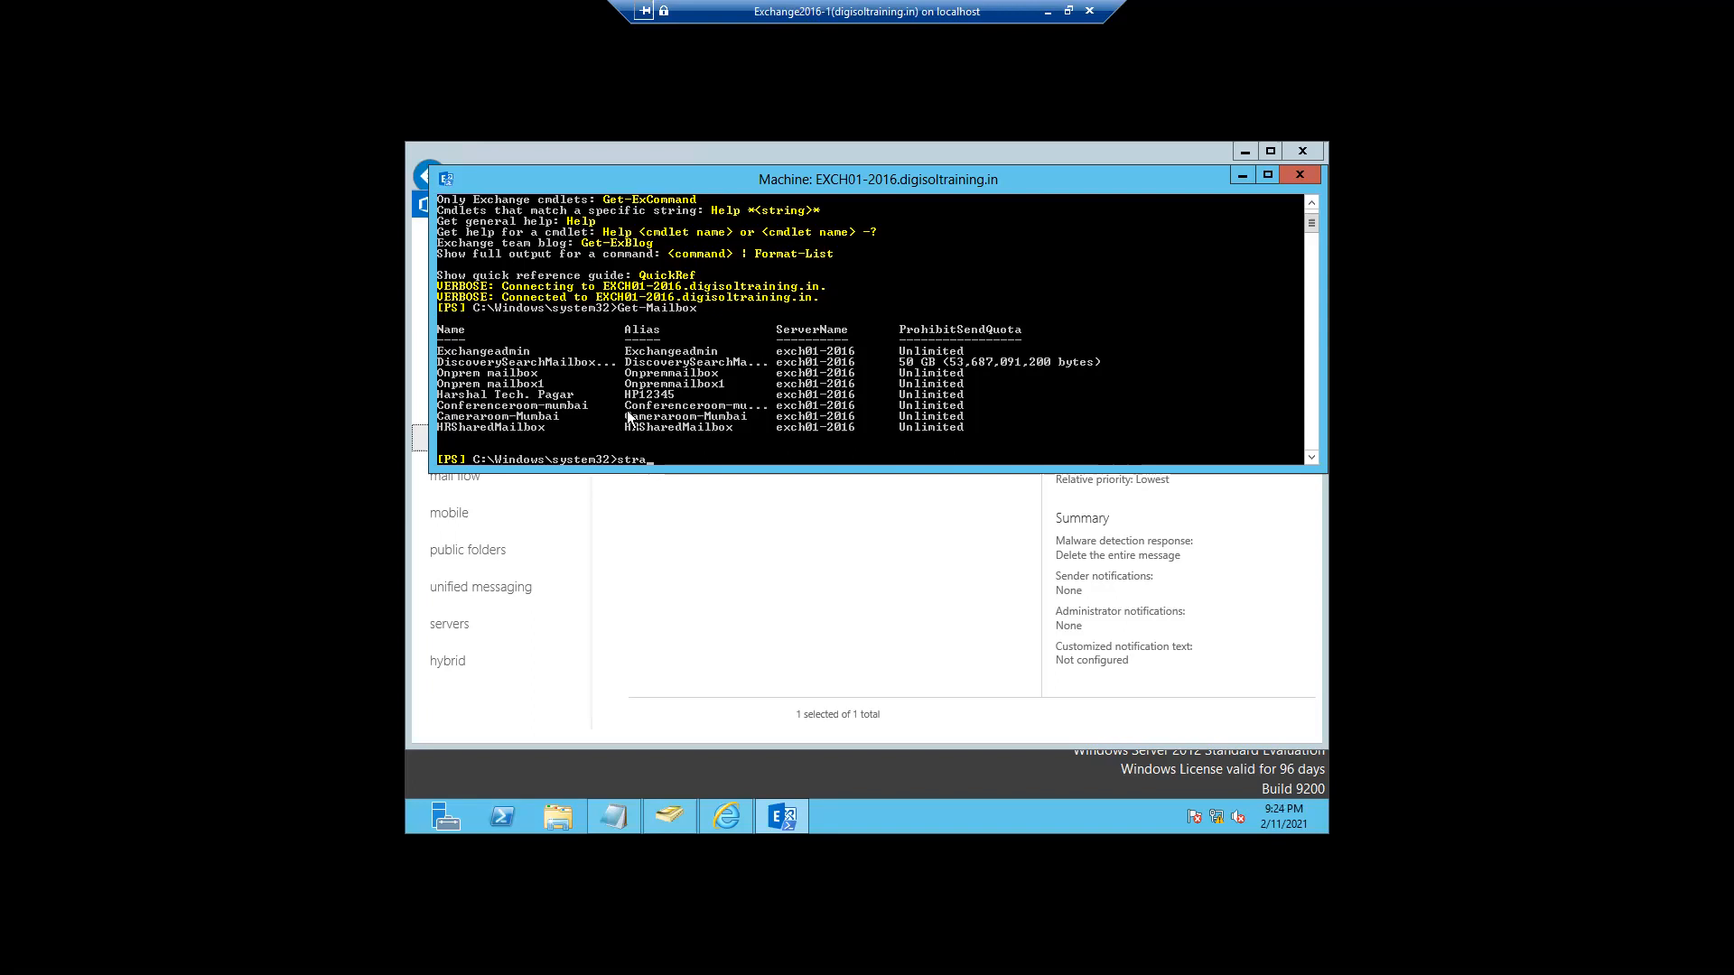
# - Recall Get-Mailbox, try piping it into Start- cmdlets like Start-MailboxSearch, then minimize the session
pyautogui.press('BackSpace')
pyautogui.press('BackSpace')
pyautogui.press('BackSpace')
pyautogui.press('BackSpace')
pyautogui.press('BackSpace')
pyautogui.press('Up')
pyautogui.write('|sta')
pyautogui.press('Tab')
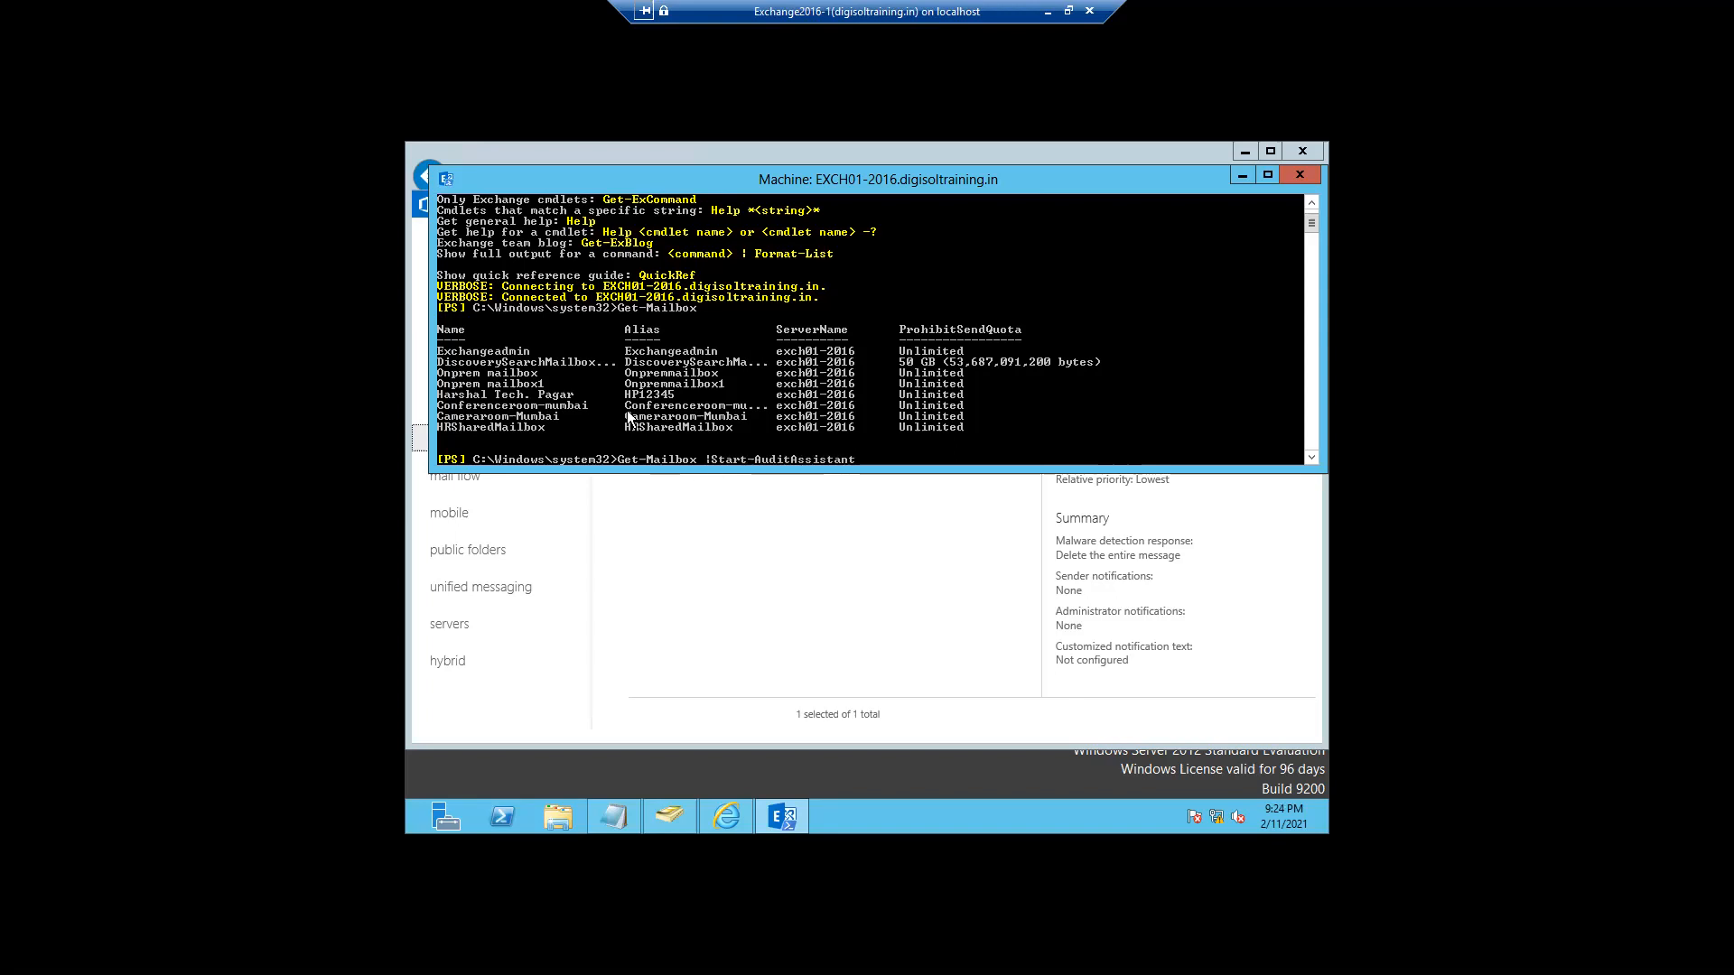
pyautogui.press('Tab')
pyautogui.press('BackSpace')
pyautogui.press('BackSpace')
pyautogui.press('BackSpace')
pyautogui.press('BackSpace')
pyautogui.press('BackSpace')
pyautogui.press('BackSpace')
pyautogui.press('BackSpace')
pyautogui.press('BackSpace')
pyautogui.press('BackSpace')
pyautogui.write('Mail')
pyautogui.press('Tab')
pyautogui.press('BackSpace')
pyautogui.press('BackSpace')
pyautogui.press('BackSpace')
pyautogui.press('BackSpace')
pyautogui.press('BackSpace')
pyautogui.press('BackSpace')
pyautogui.press('BackSpace')
pyautogui.press('BackSpace')
pyautogui.press('BackSpace')
pyautogui.press('BackSpace')
pyautogui.press('BackSpace')
pyautogui.press('BackSpace')
pyautogui.click(1045, 12)
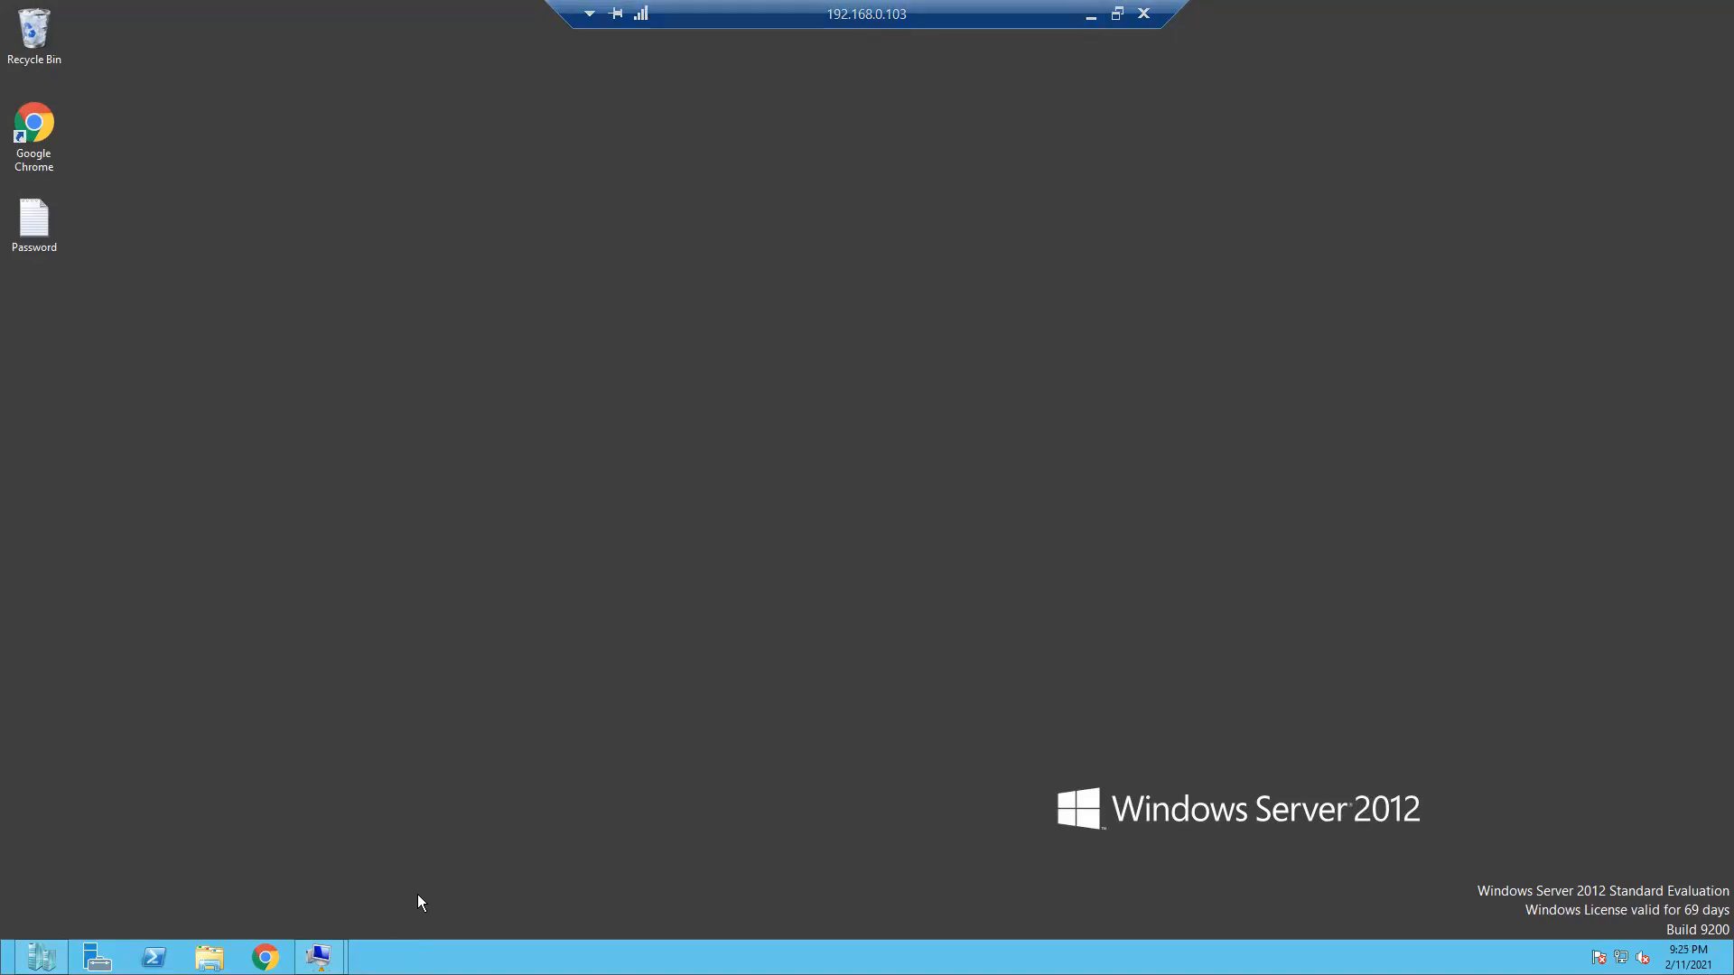
pyautogui.moveTo(320, 957)
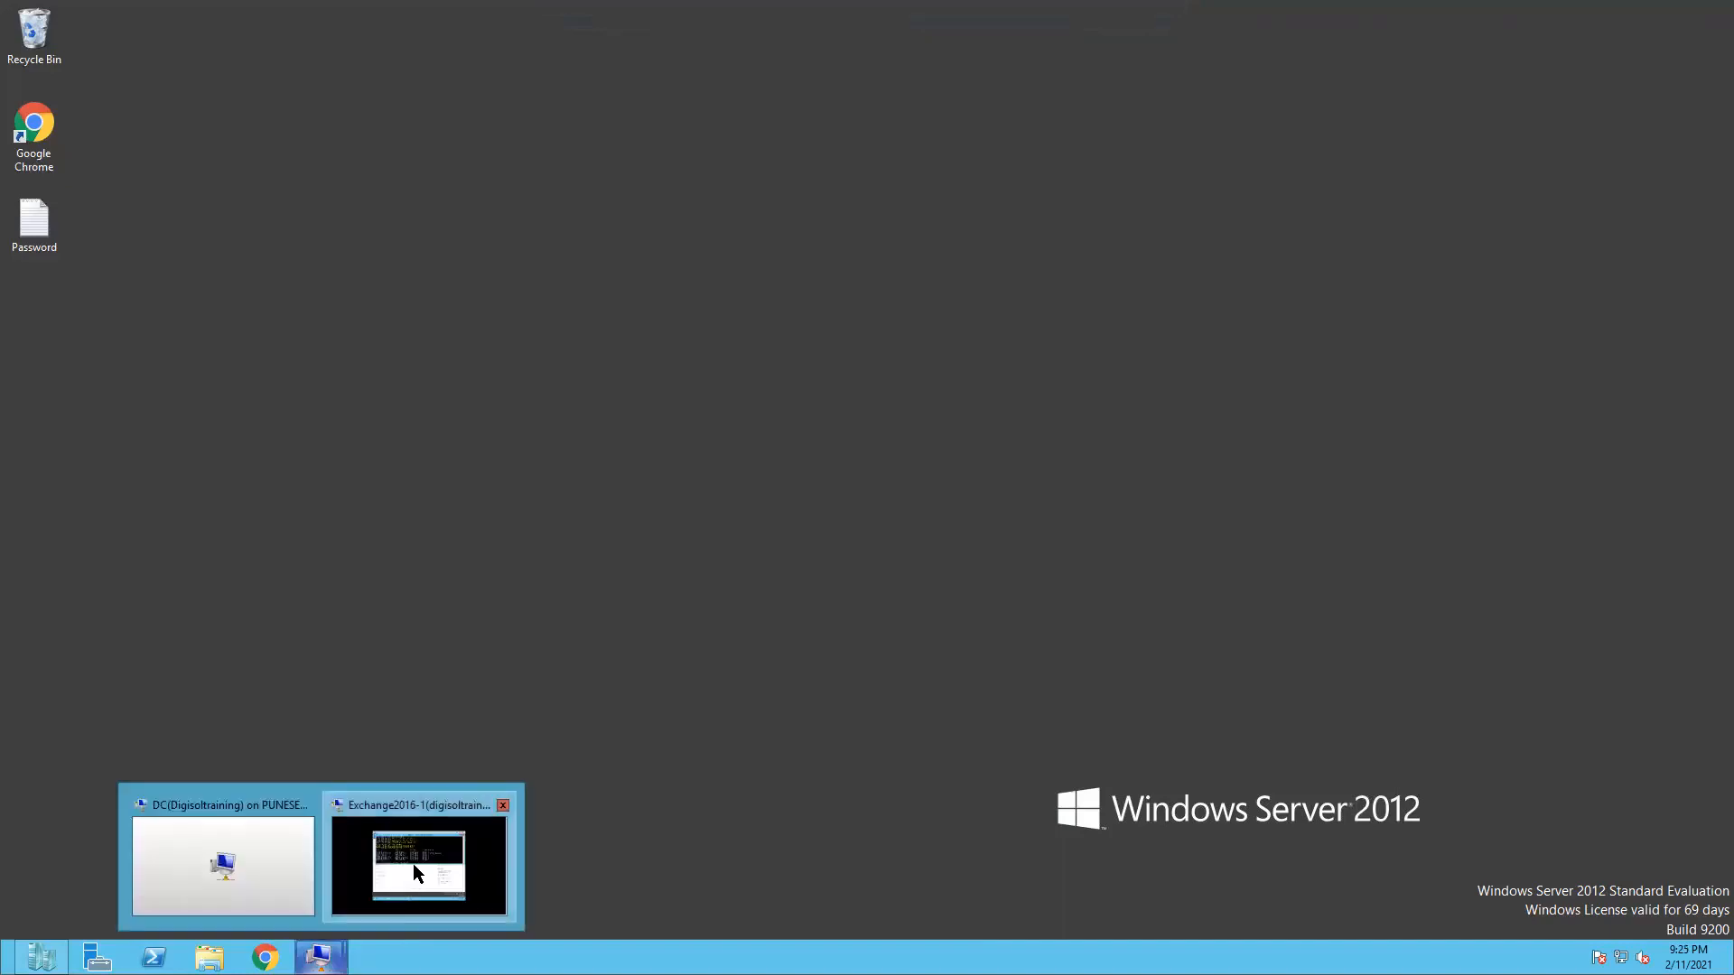
# - Run Start-ManagedFolderAssistant -Identity with the archive user's account ID, then minimize the shell
pyautogui.click(413, 864)
pyautogui.press('BackSpace')
pyautogui.press('BackSpace')
pyautogui.press('BackSpace')
pyautogui.press('BackSpace')
pyautogui.press('BackSpace')
pyautogui.press('BackSpace')
pyautogui.press('BackSpace')
pyautogui.press('BackSpace')
pyautogui.press('BackSpace')
pyautogui.press('BackSpace')
pyautogui.press('BackSpace')
pyautogui.press('BackSpace')
pyautogui.press('BackSpace')
pyautogui.press('BackSpace')
pyautogui.press('BackSpace')
pyautogui.press('BackSpace')
pyautogui.press('BackSpace')
pyautogui.press('BackSpace')
pyautogui.write('str')
pyautogui.press('BackSpace')
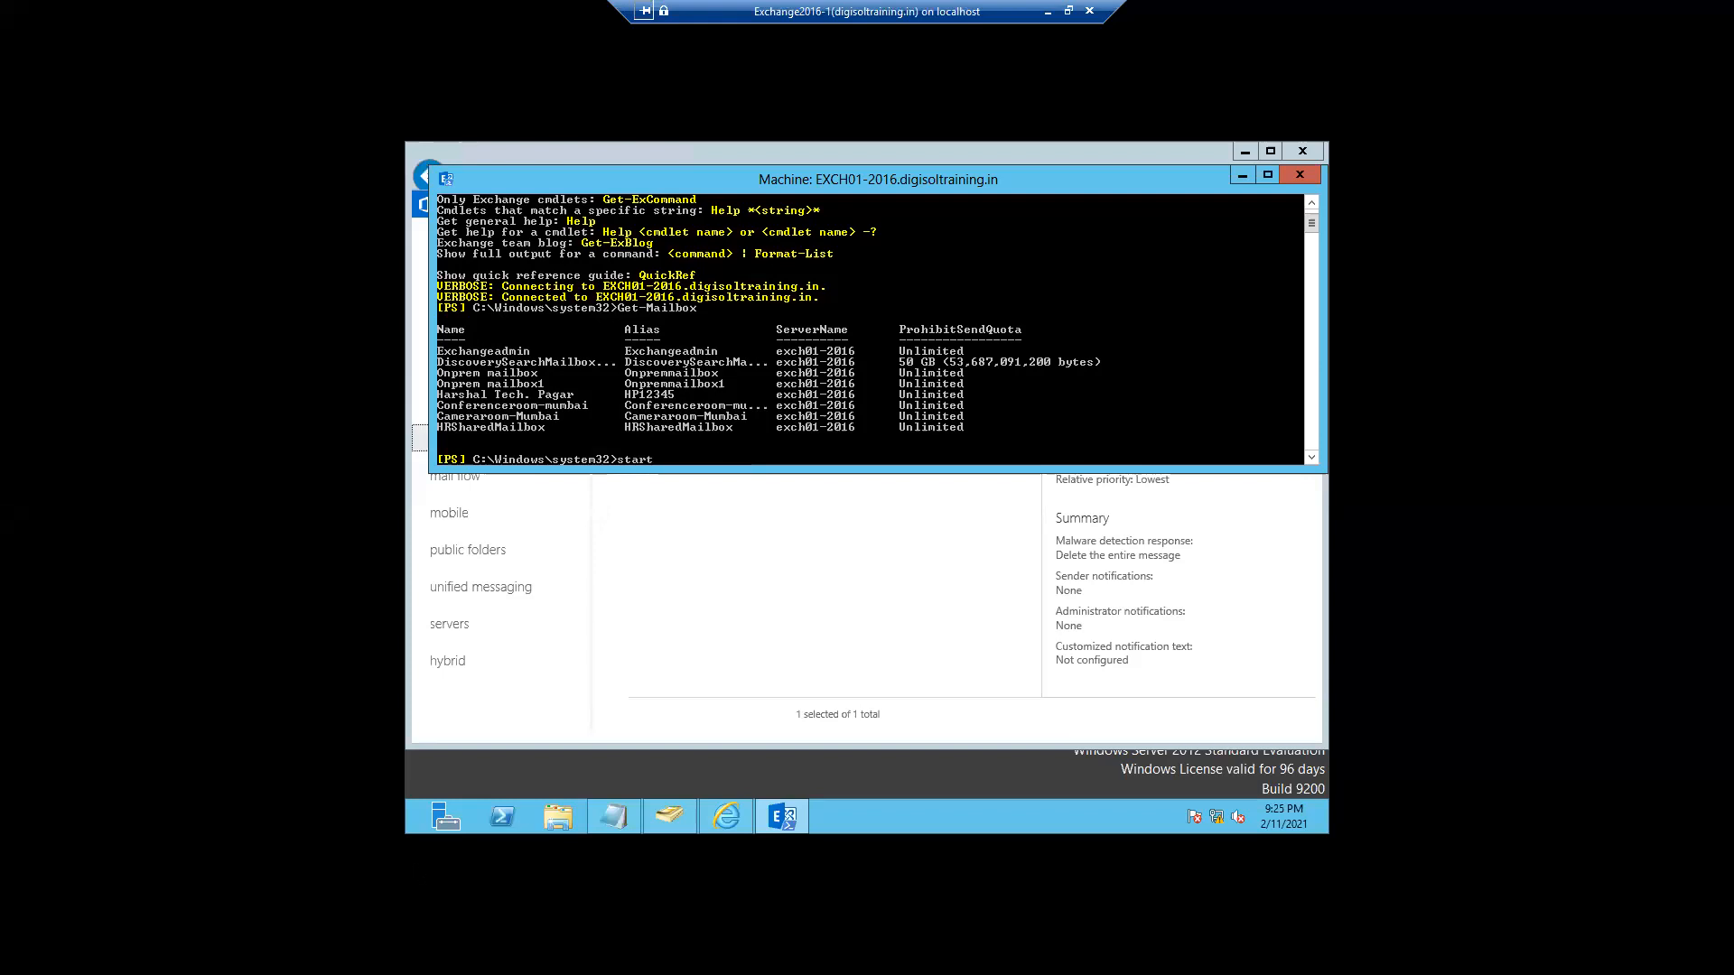
pyautogui.write('art-manag')
pyautogui.press('Tab')
pyautogui.write('-id')
pyautogui.press('Tab')
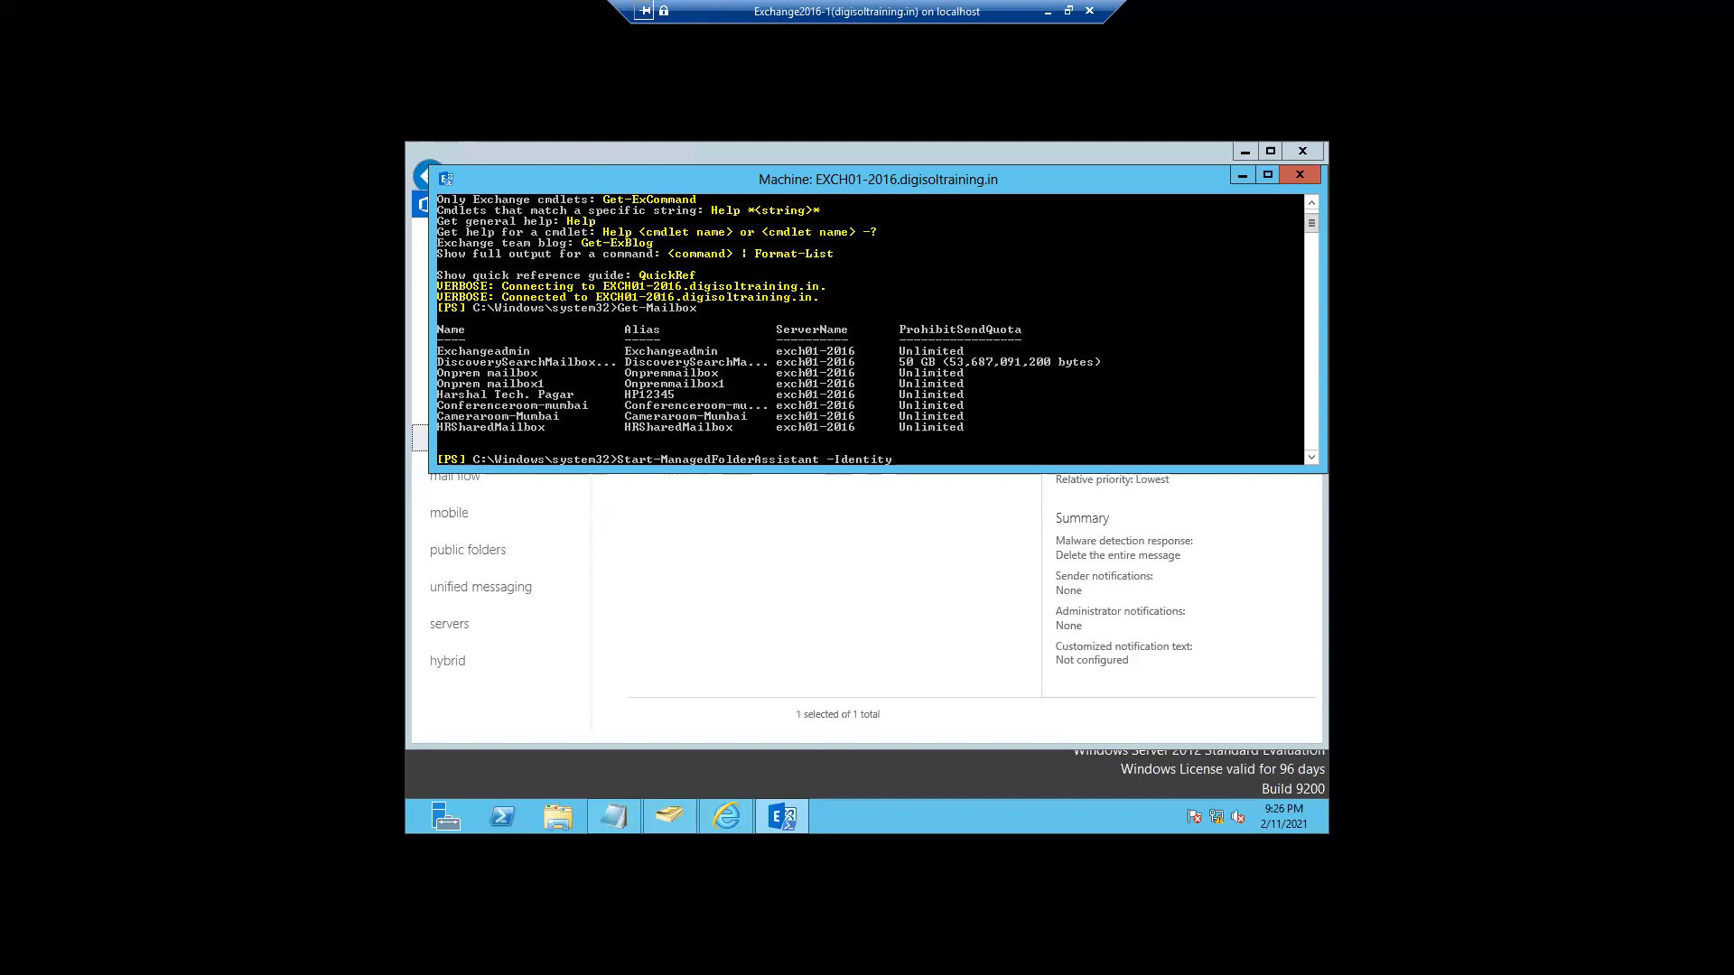
pyautogui.write('hp1234')
pyautogui.press('Return')
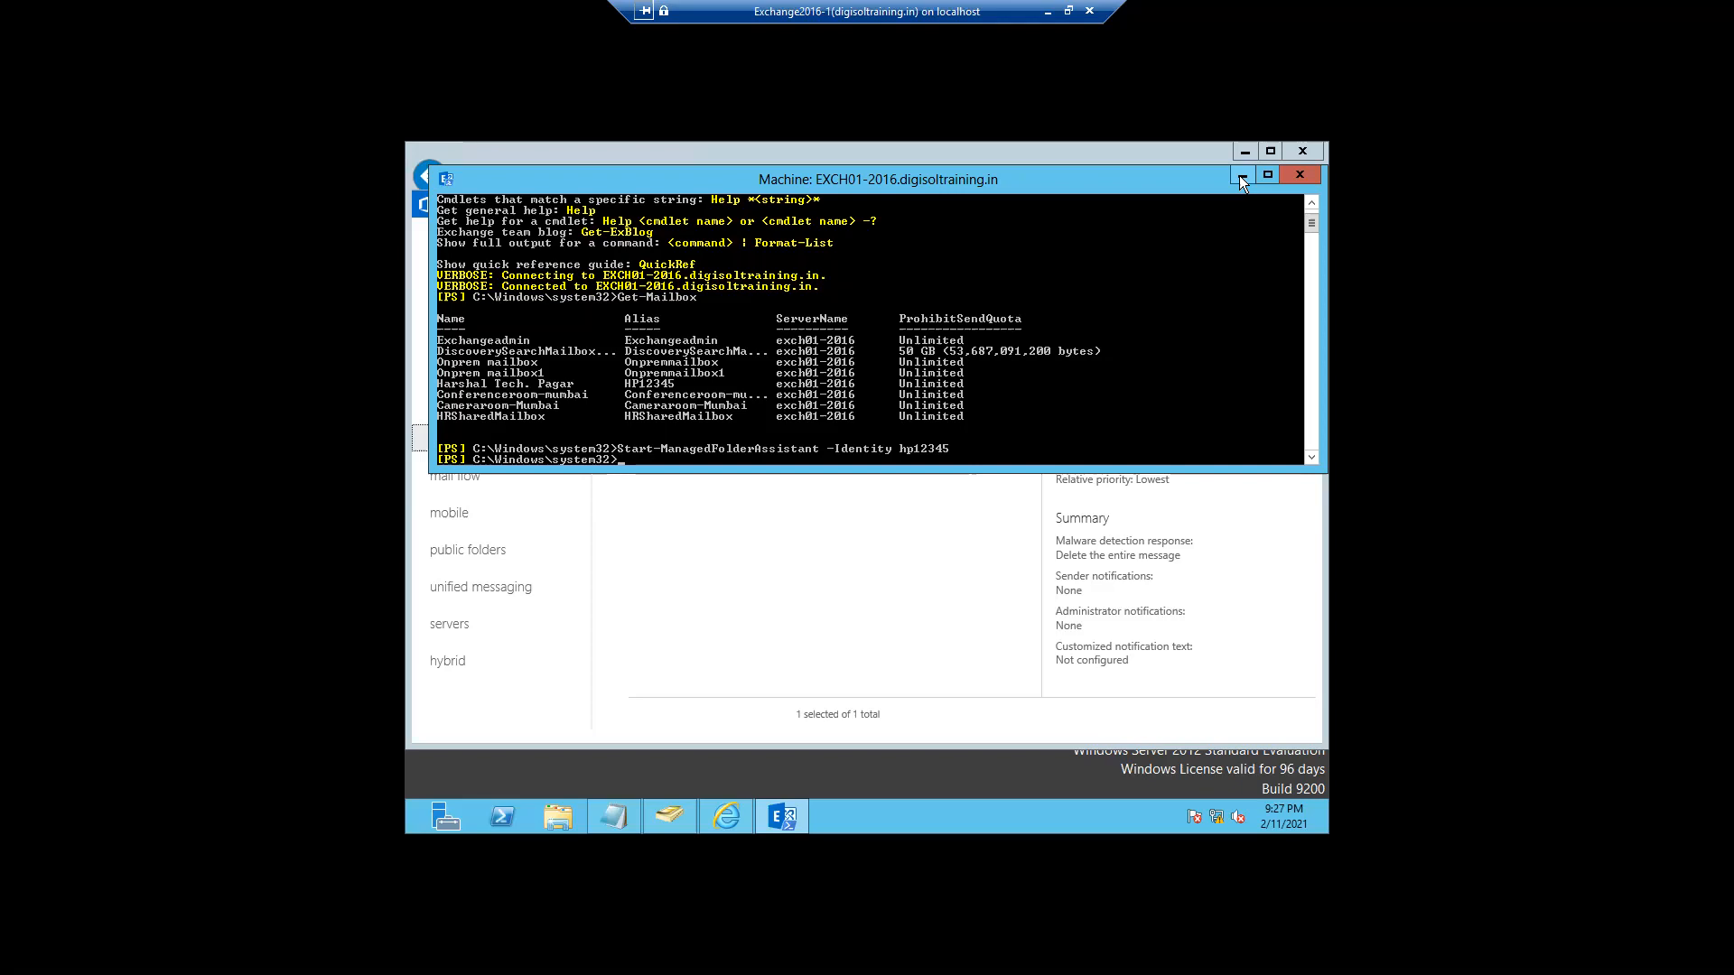
pyautogui.click(1241, 177)
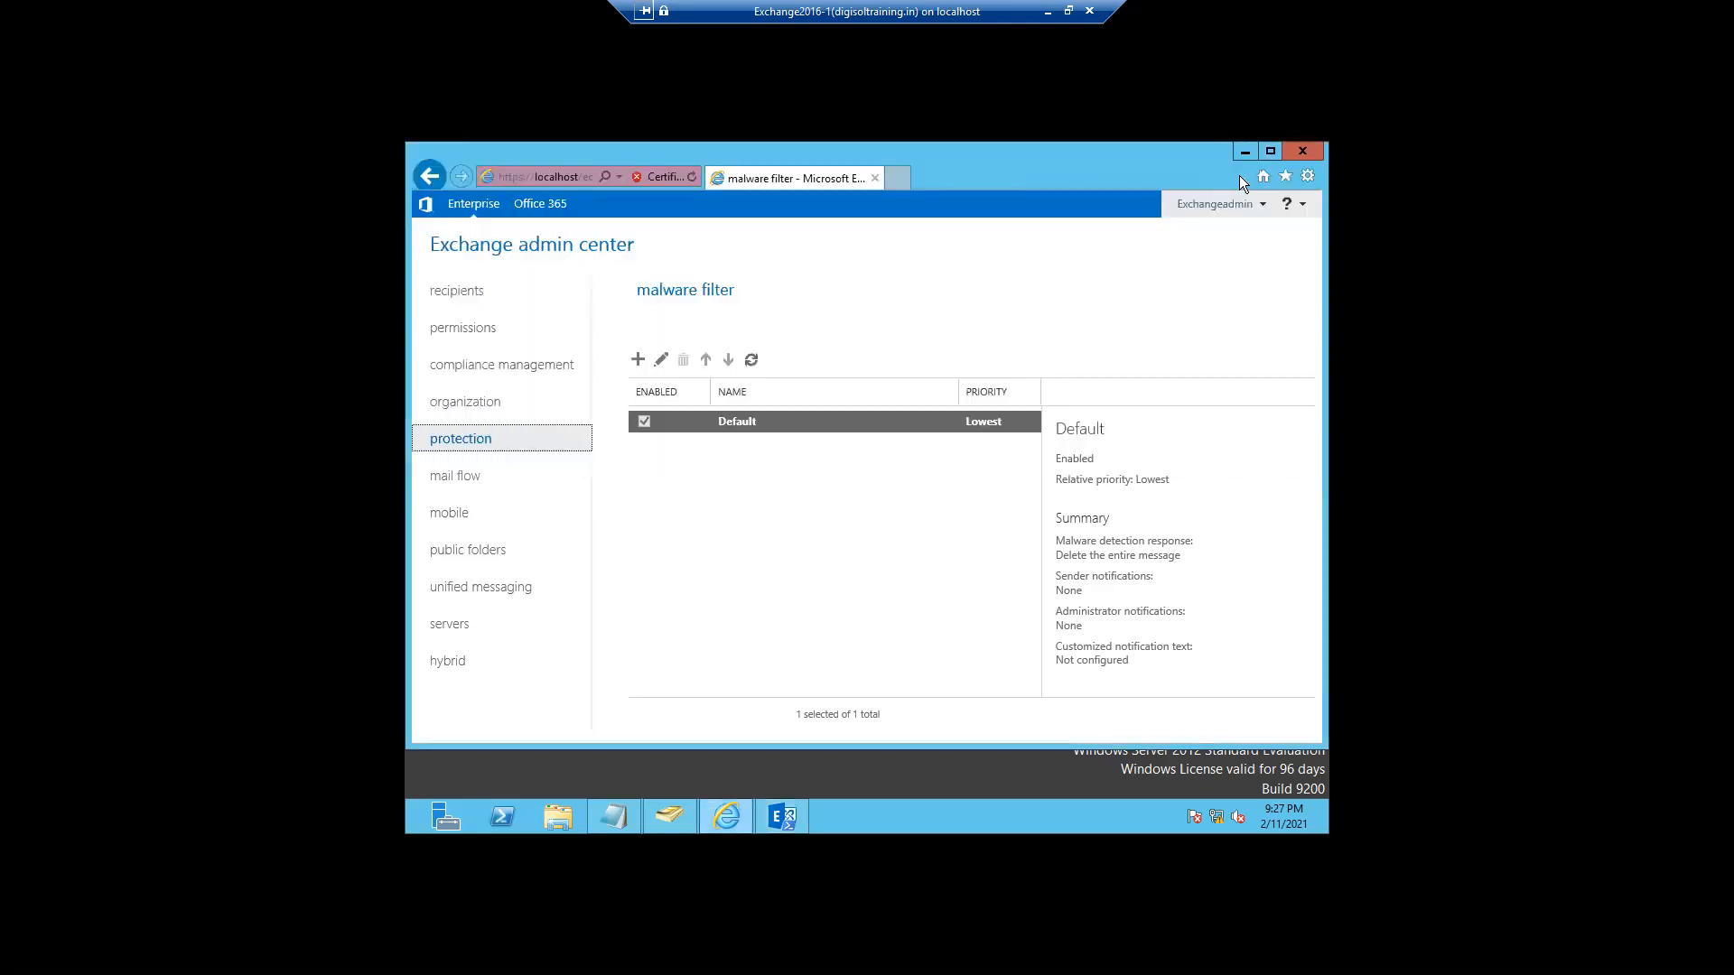
# - Edit the Default malware filter policy and view its settings page
pyautogui.click(660, 361)
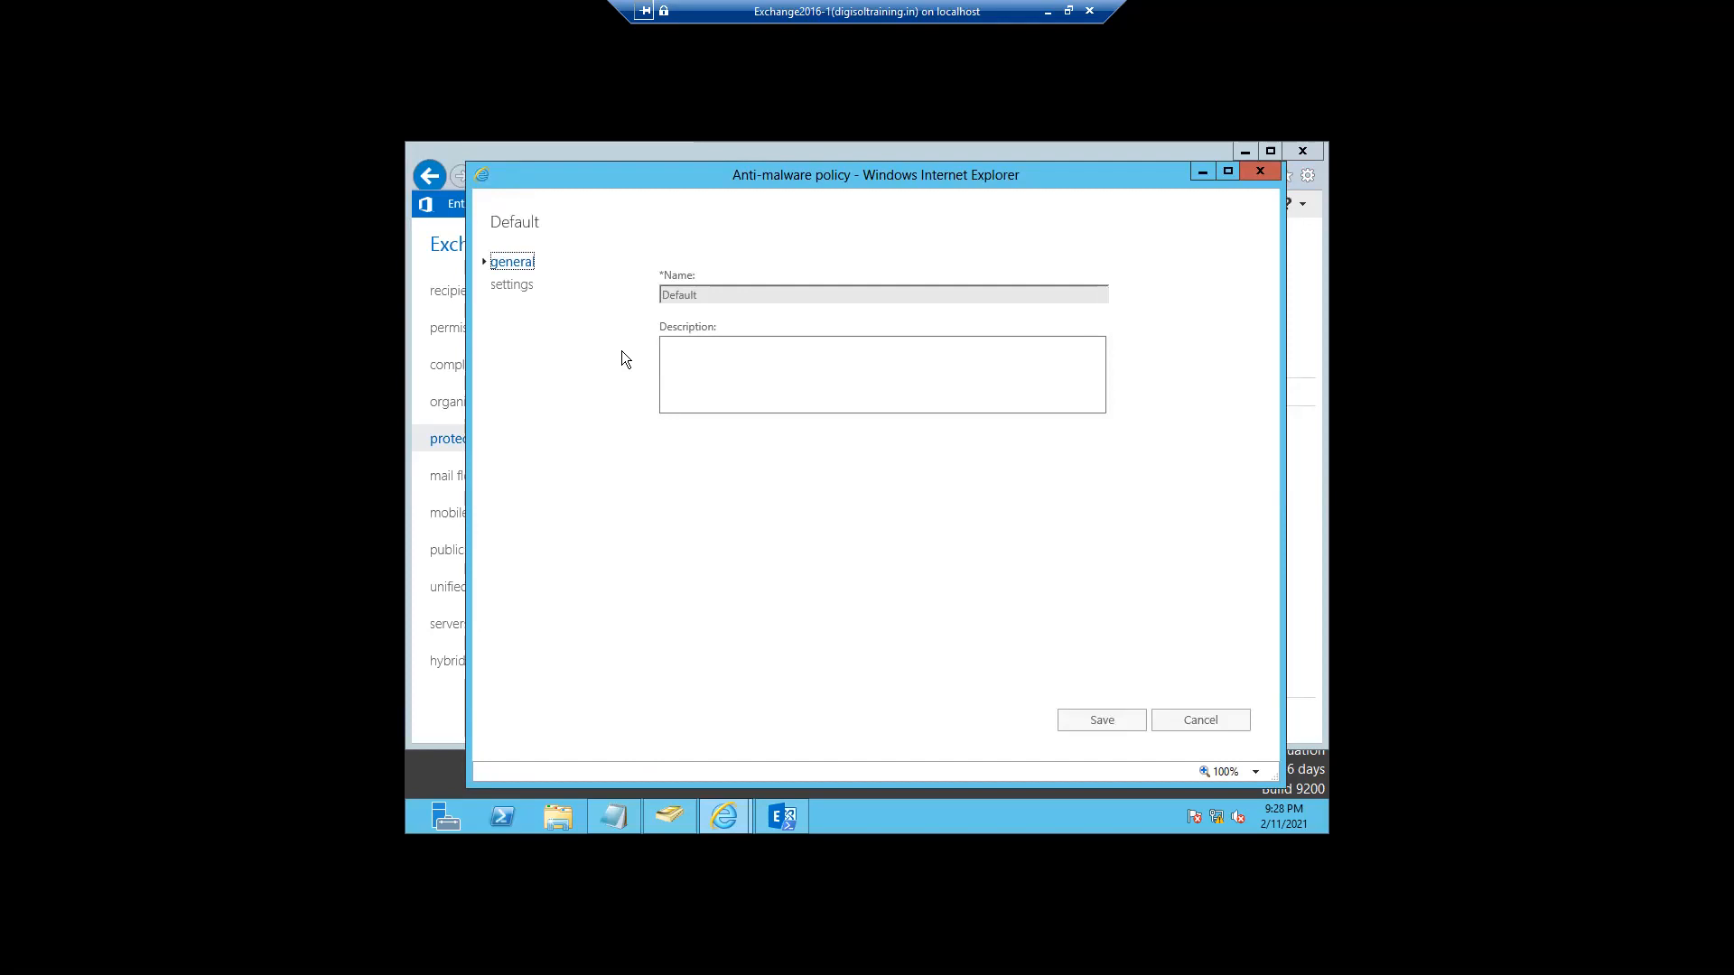
pyautogui.click(512, 285)
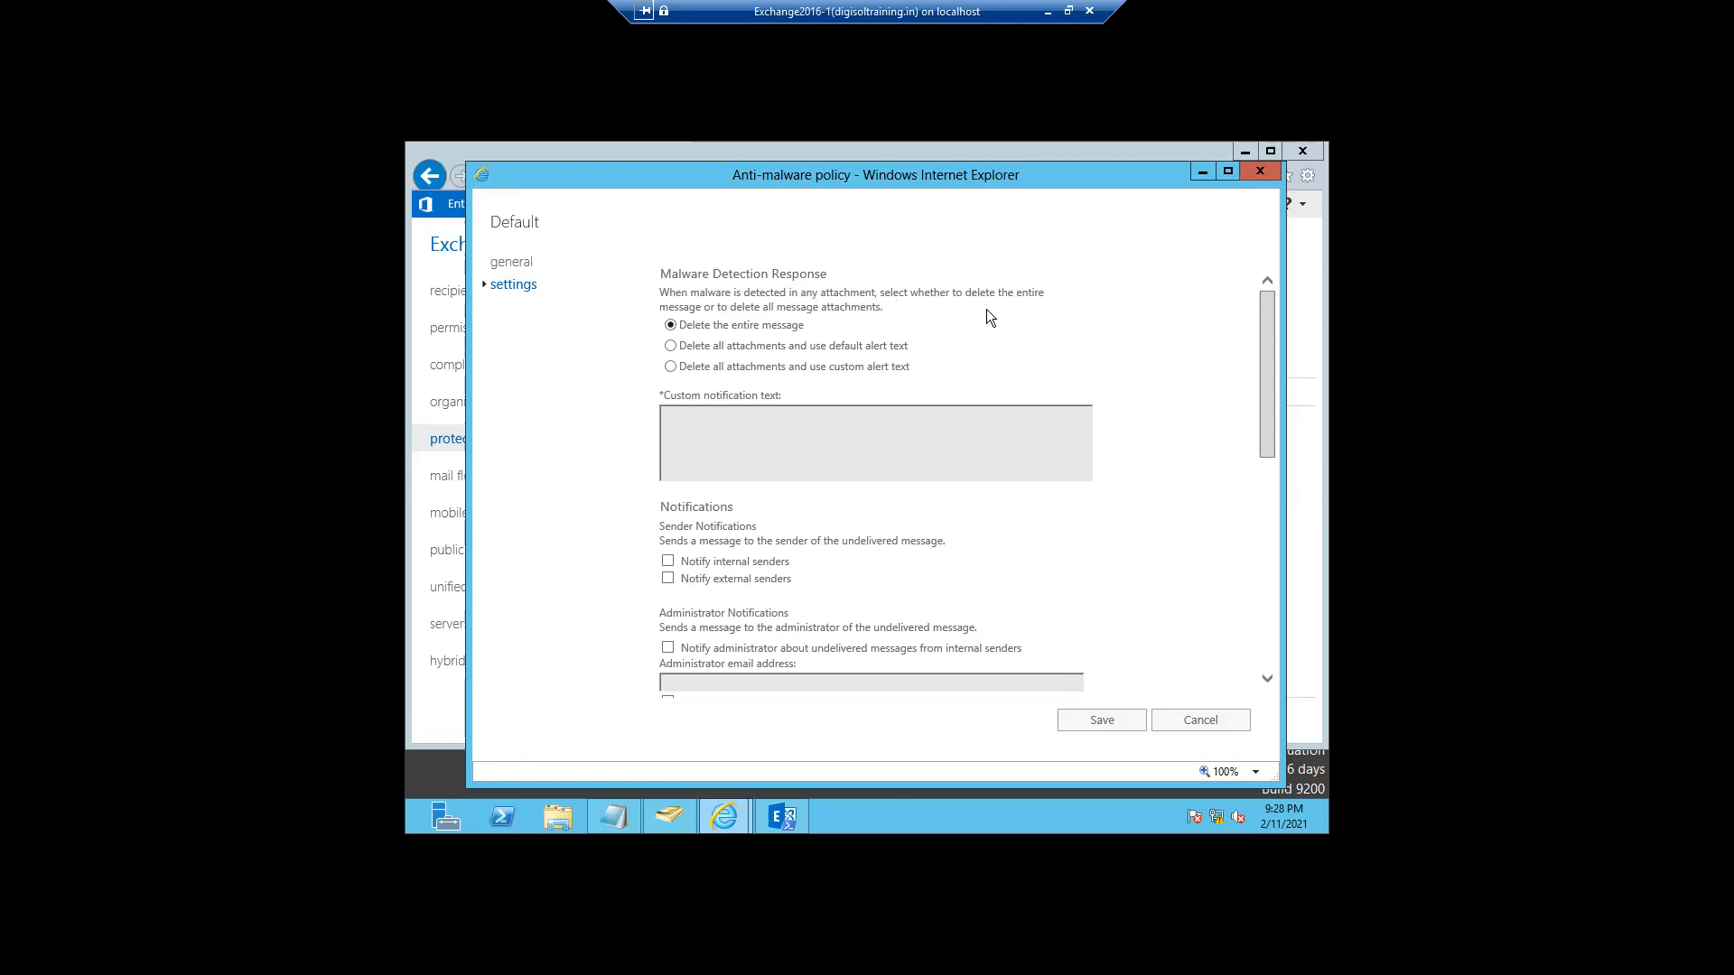
pyautogui.moveTo(735, 329)
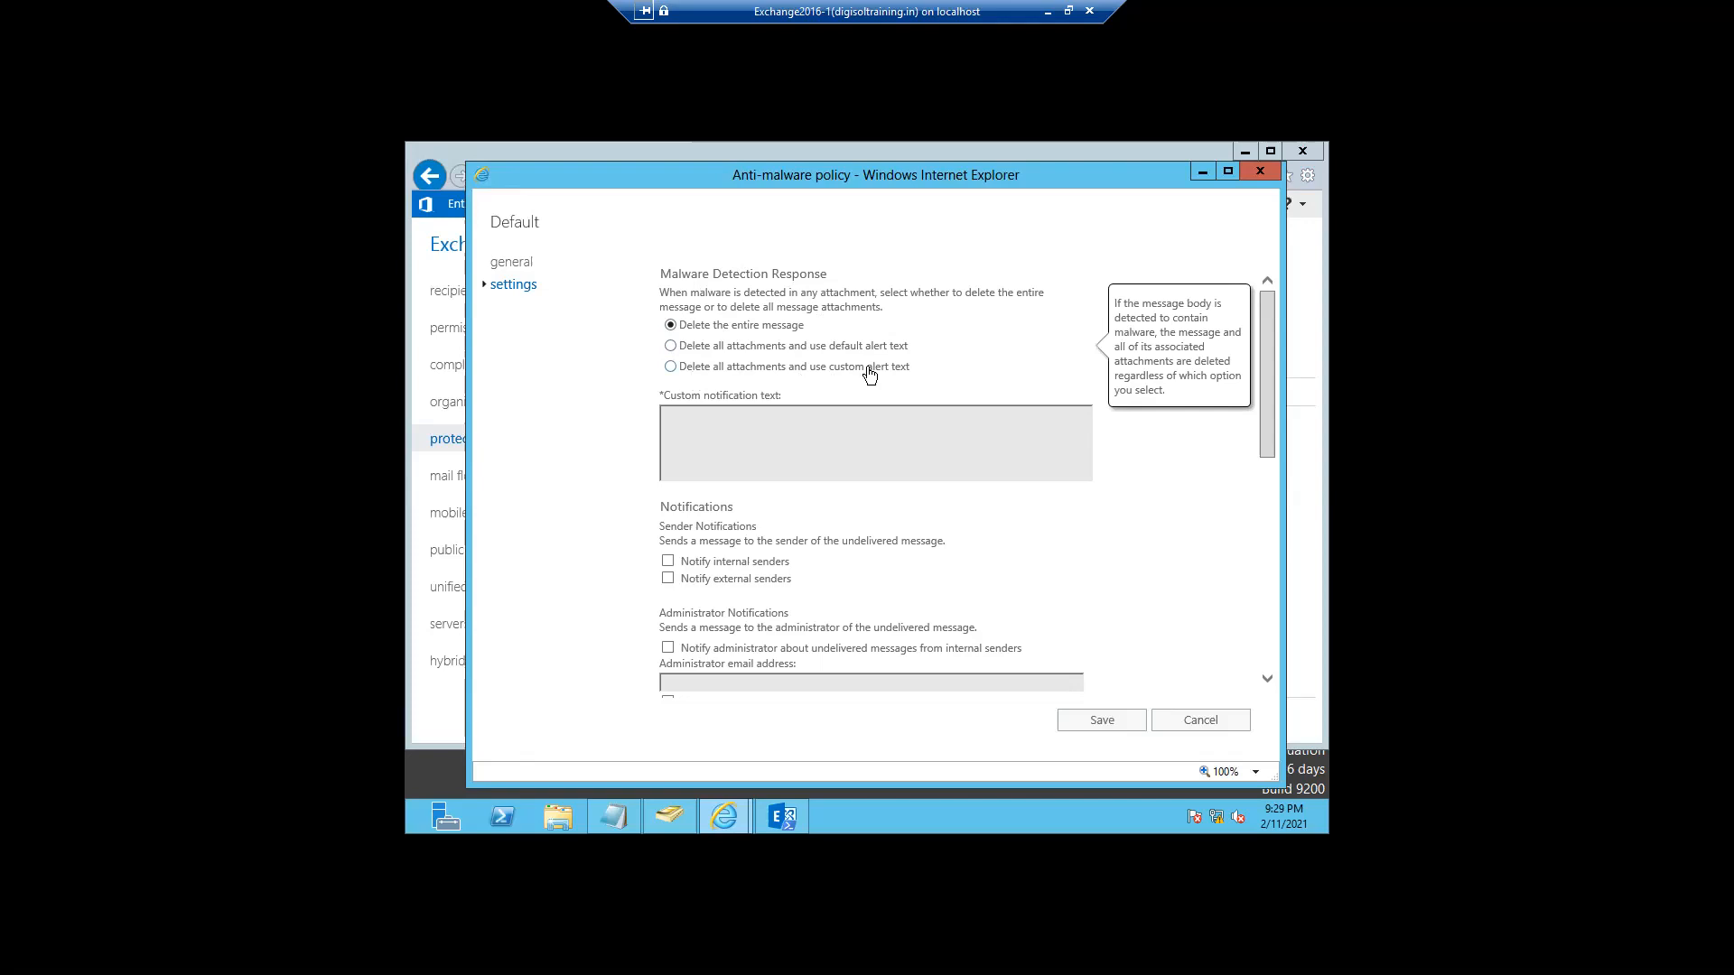
pyautogui.click(672, 365)
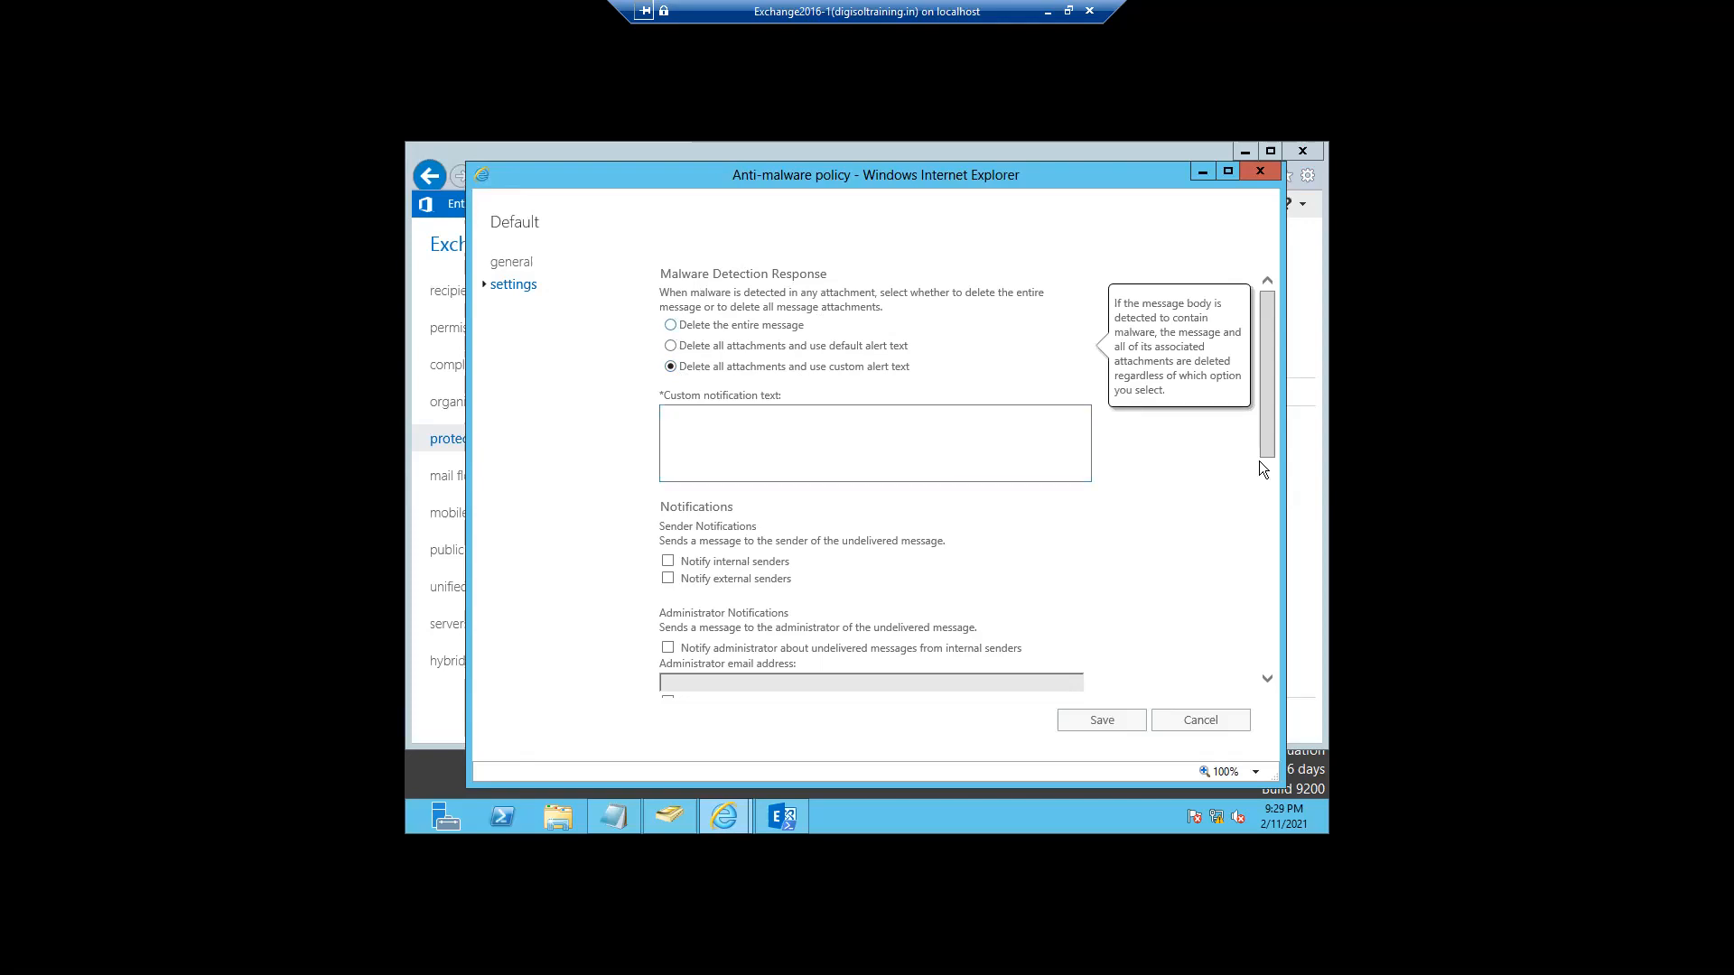
pyautogui.moveTo(1266, 473); pyautogui.dragTo(1273, 681)
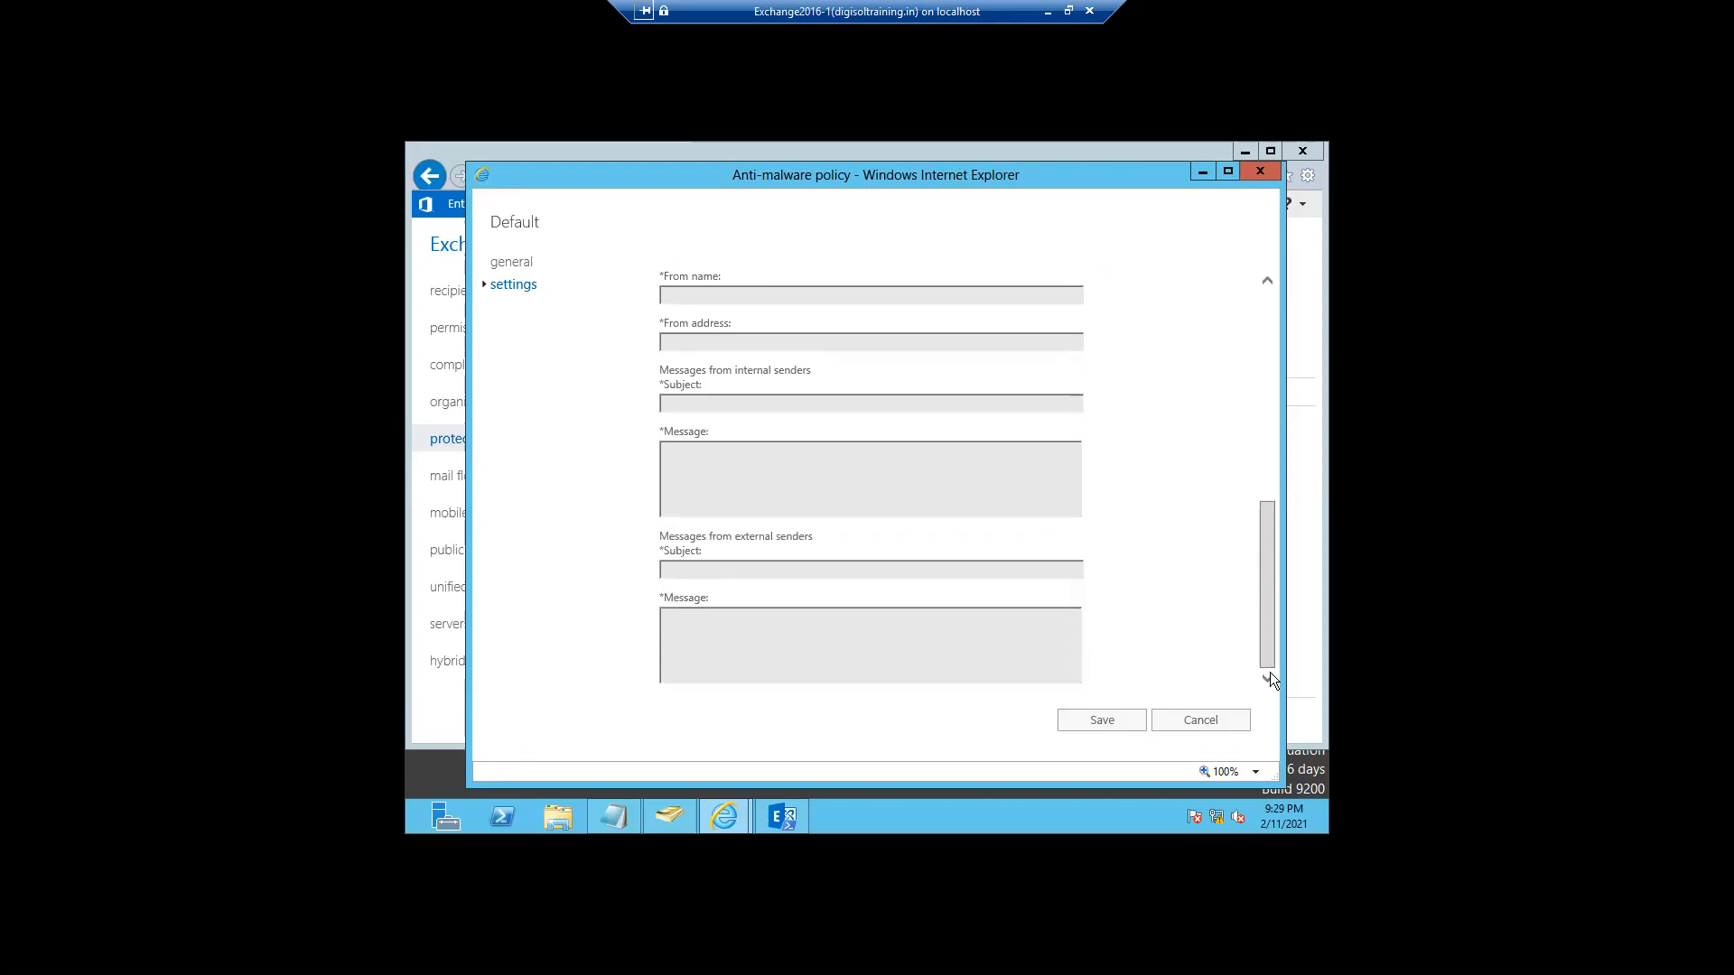
# - Cancel the Default anti-malware policy editor without saving any changes
pyautogui.click(1203, 726)
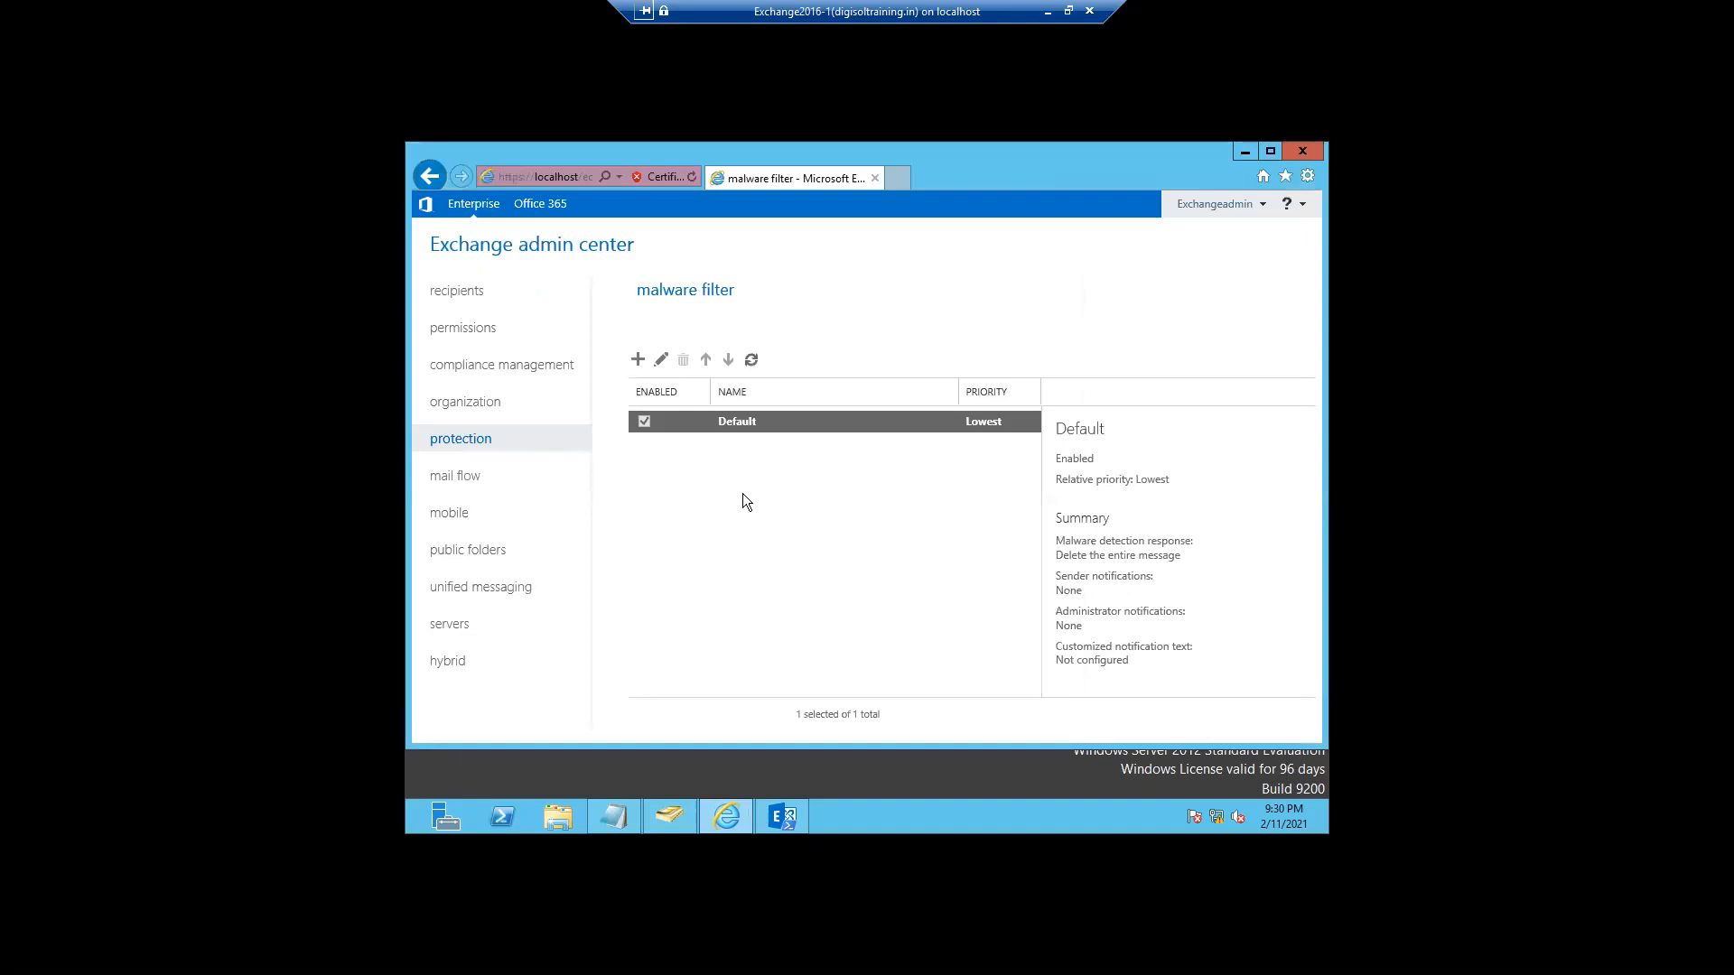
# - Create a new anti-malware policy named 'Test Malware Policy' with the description 'Test'
pyautogui.click(636, 361)
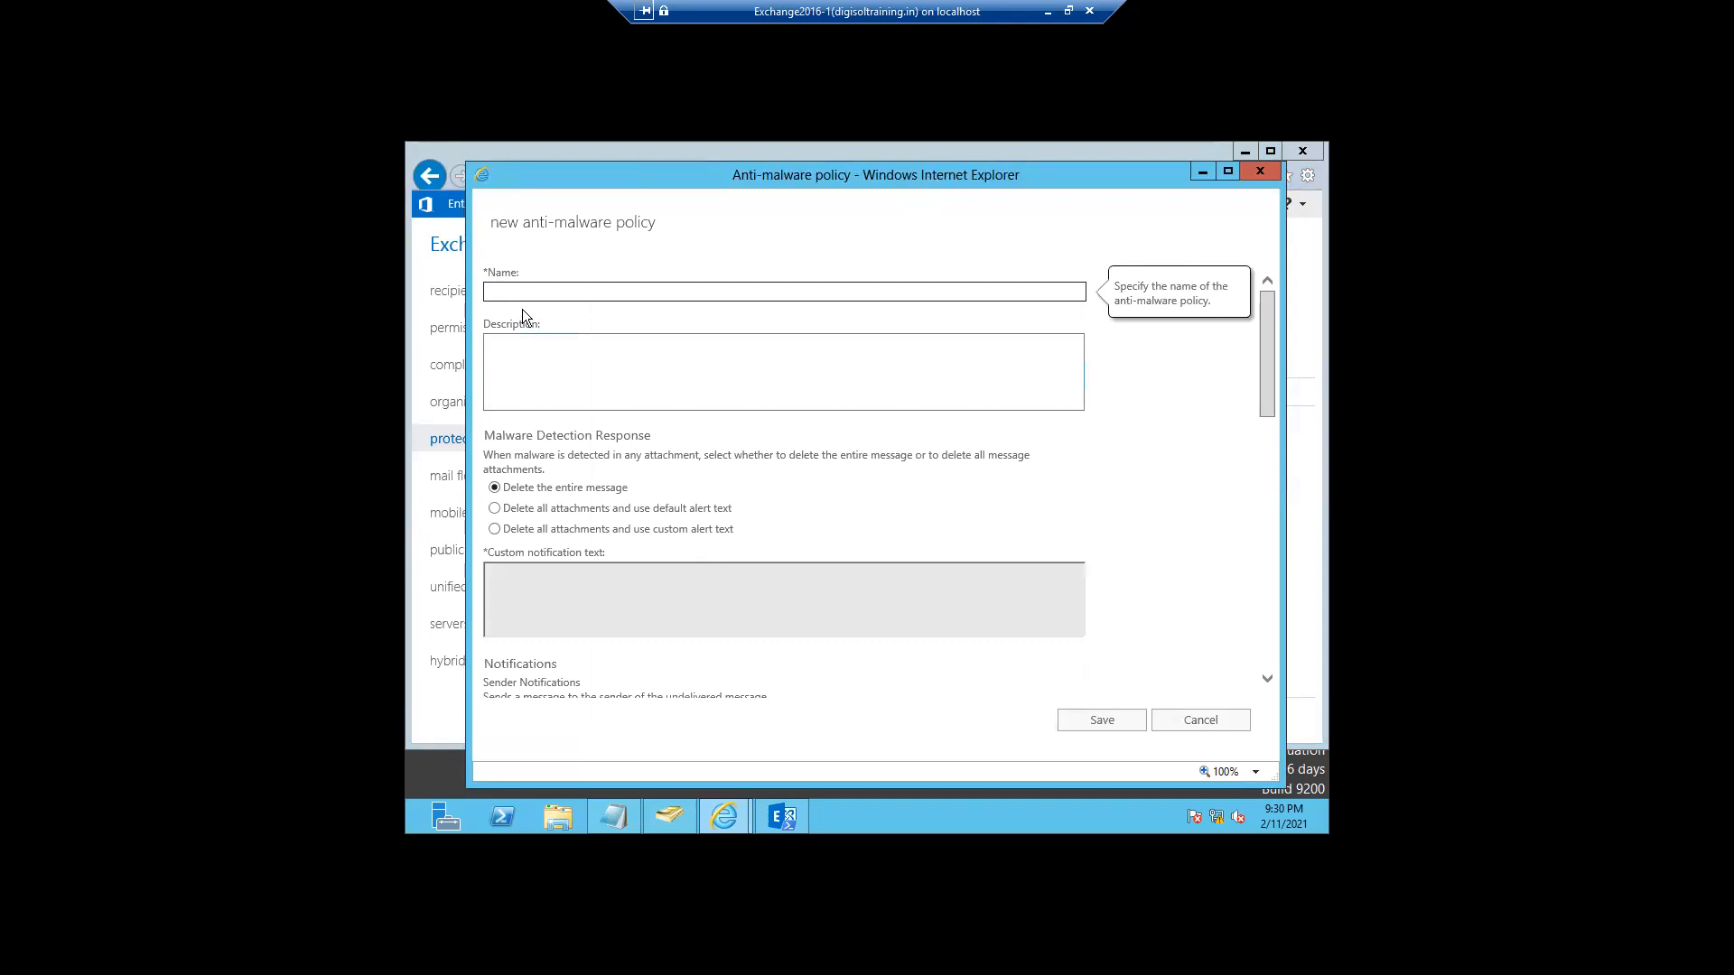
pyautogui.write('Teat')
pyautogui.write('t M')
pyautogui.write('alware')
pyautogui.write(' Policy')
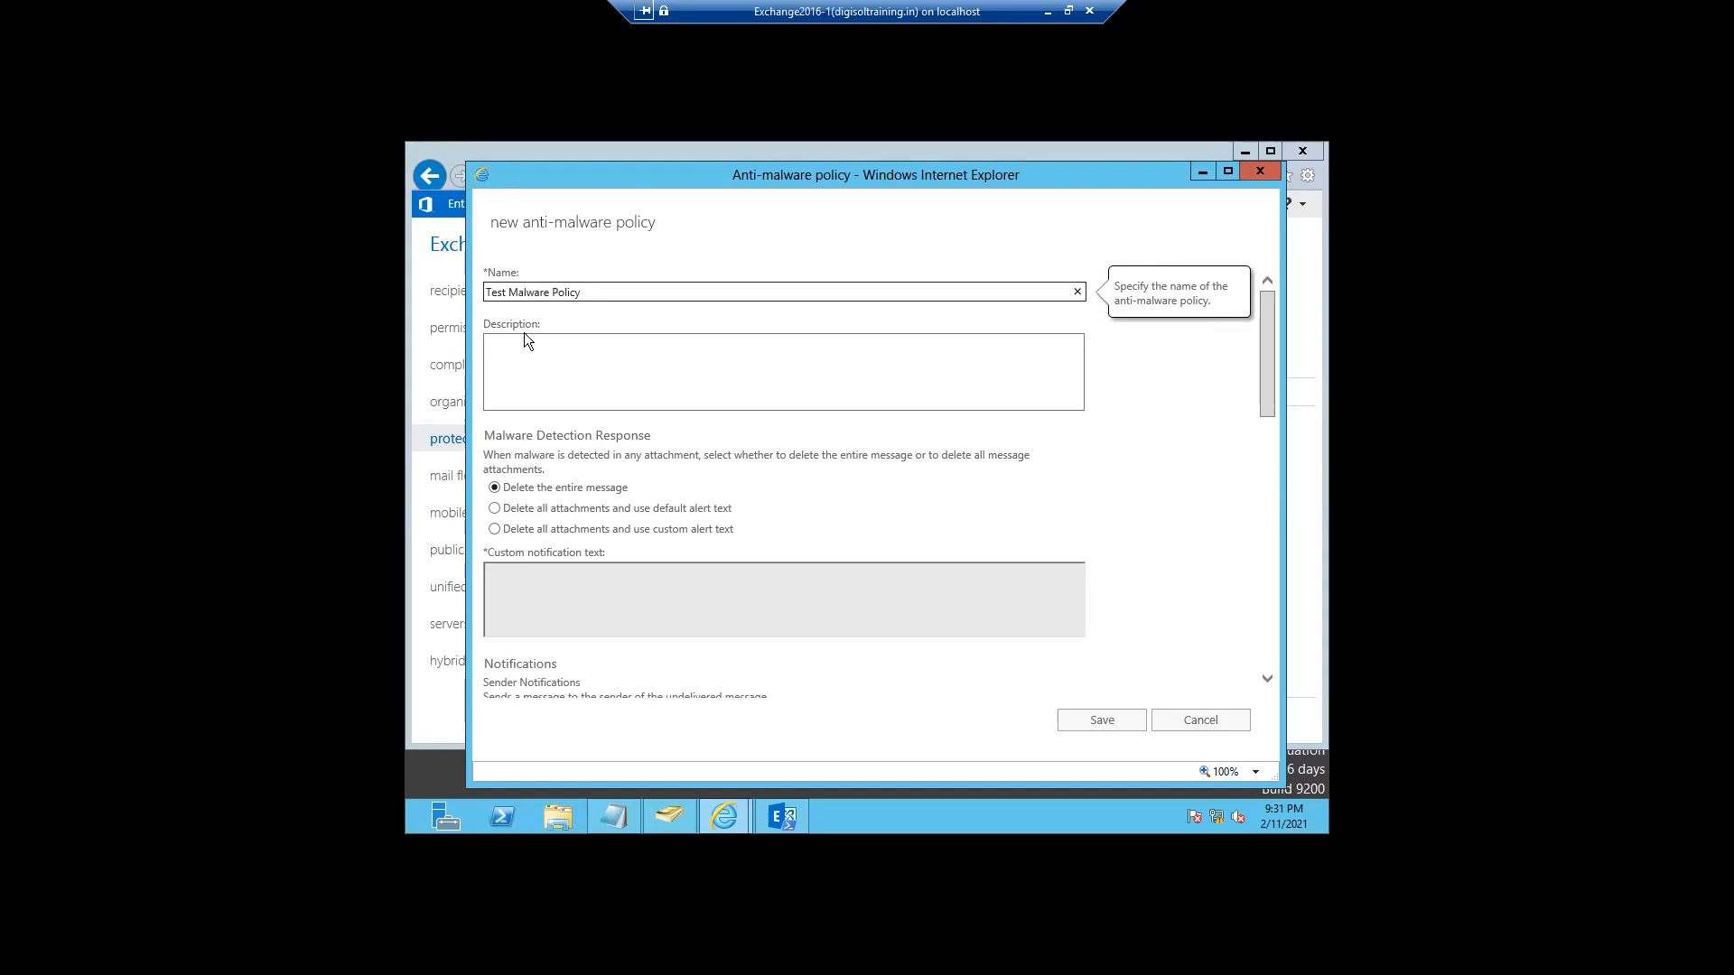
pyautogui.click(528, 355)
pyautogui.write('Test')
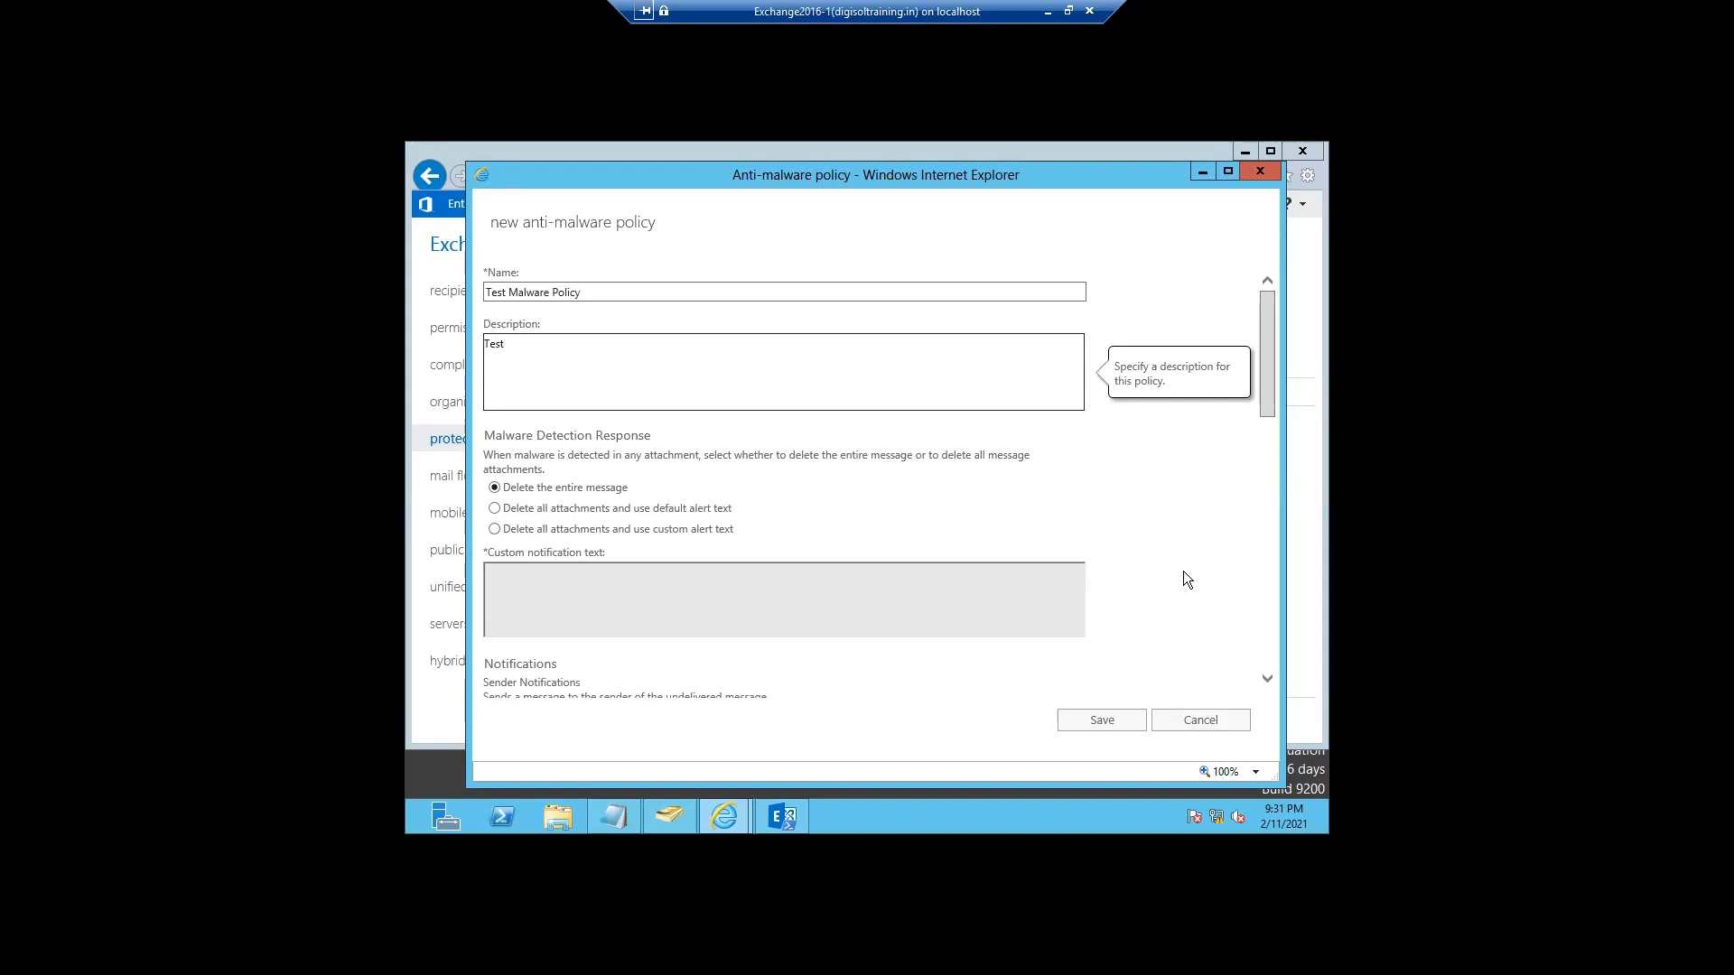
pyautogui.moveTo(1265, 400); pyautogui.dragTo(1271, 445)
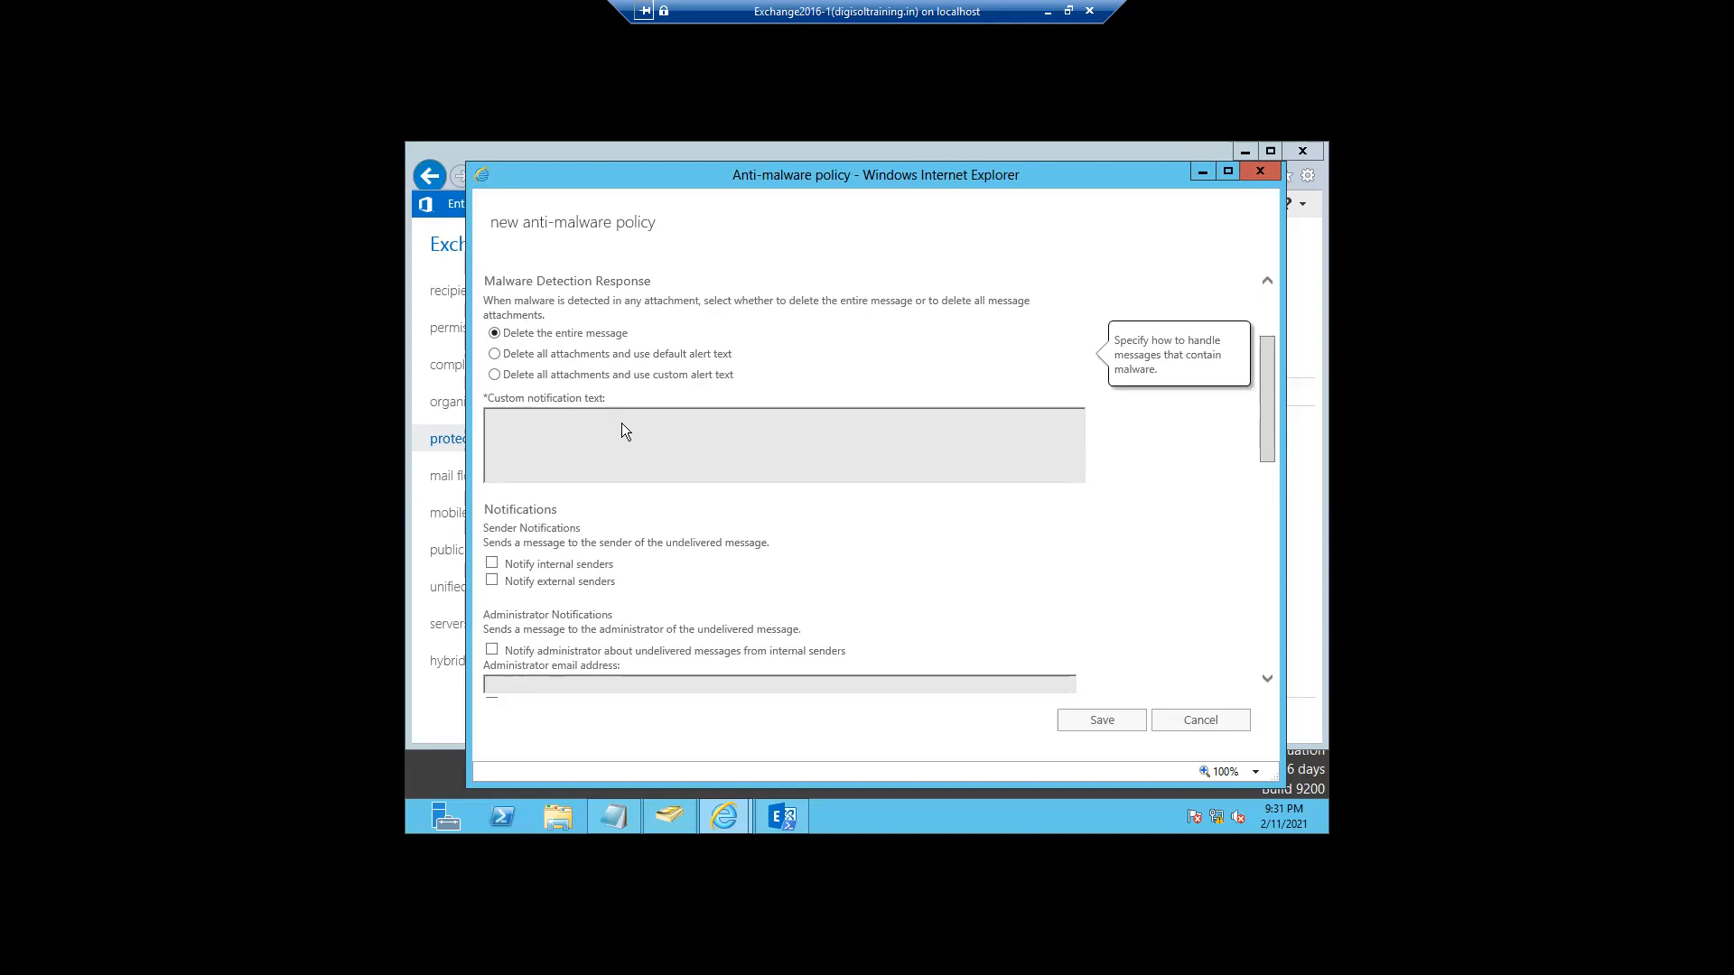
pyautogui.moveTo(1268, 448); pyautogui.dragTo(1272, 657)
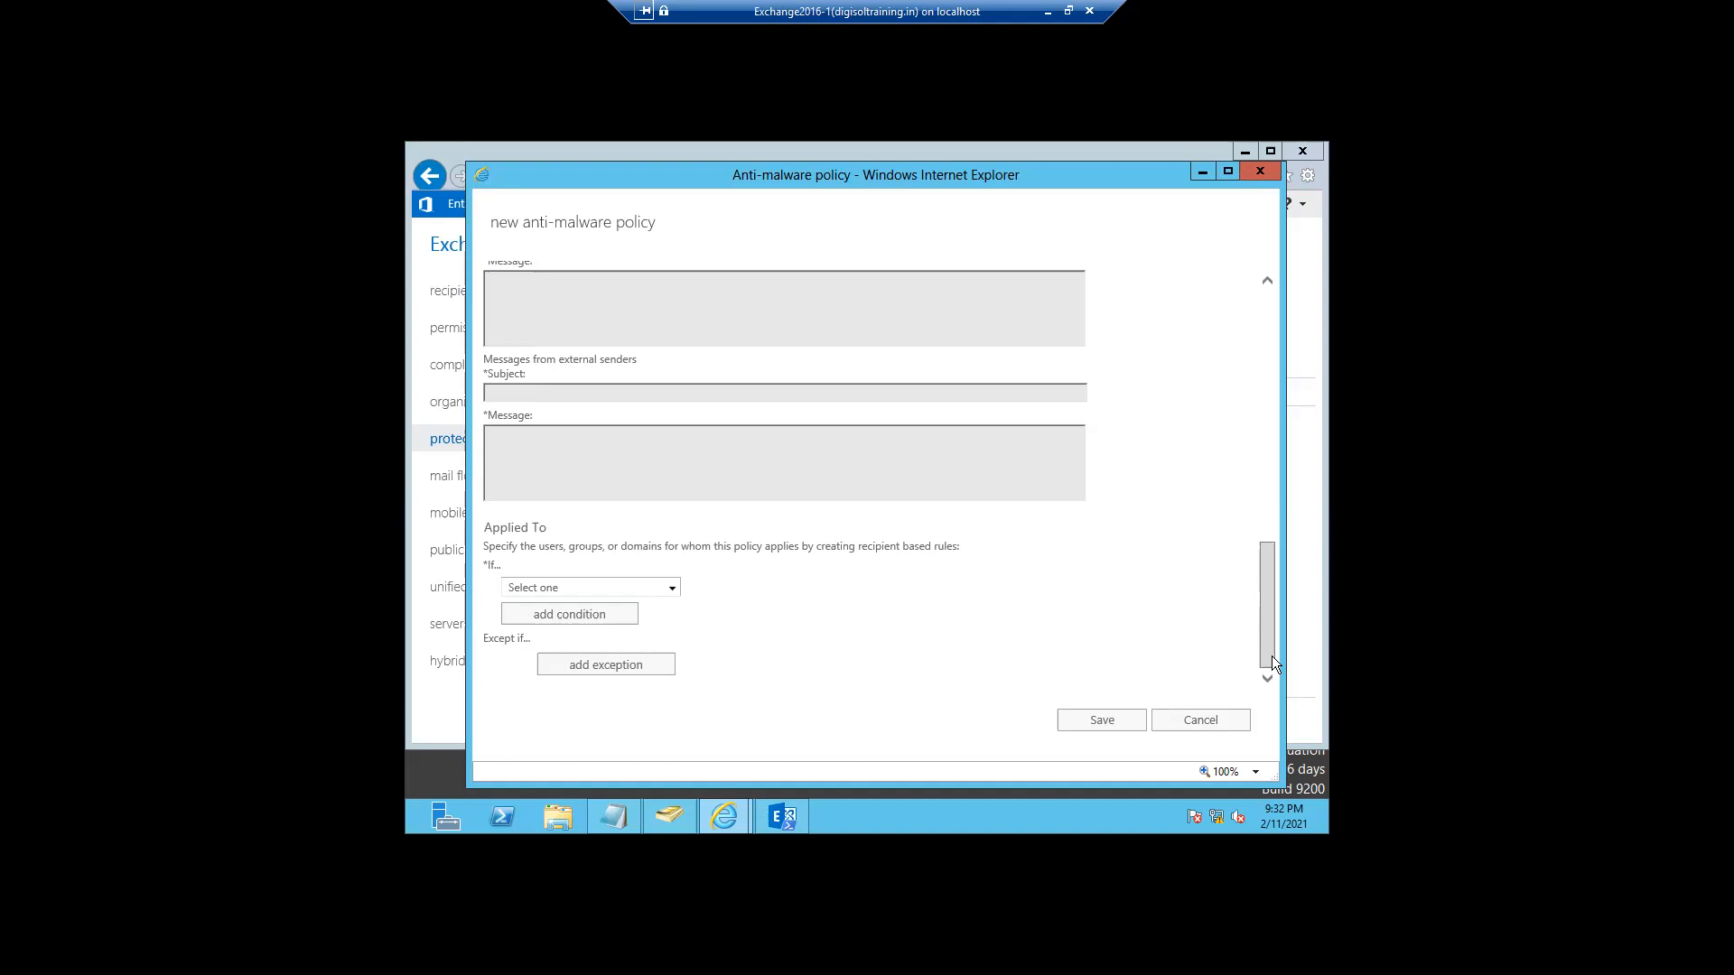
# - Try saving the new policy, dismiss the empty Applied To error, and open the condition list
pyautogui.click(1104, 722)
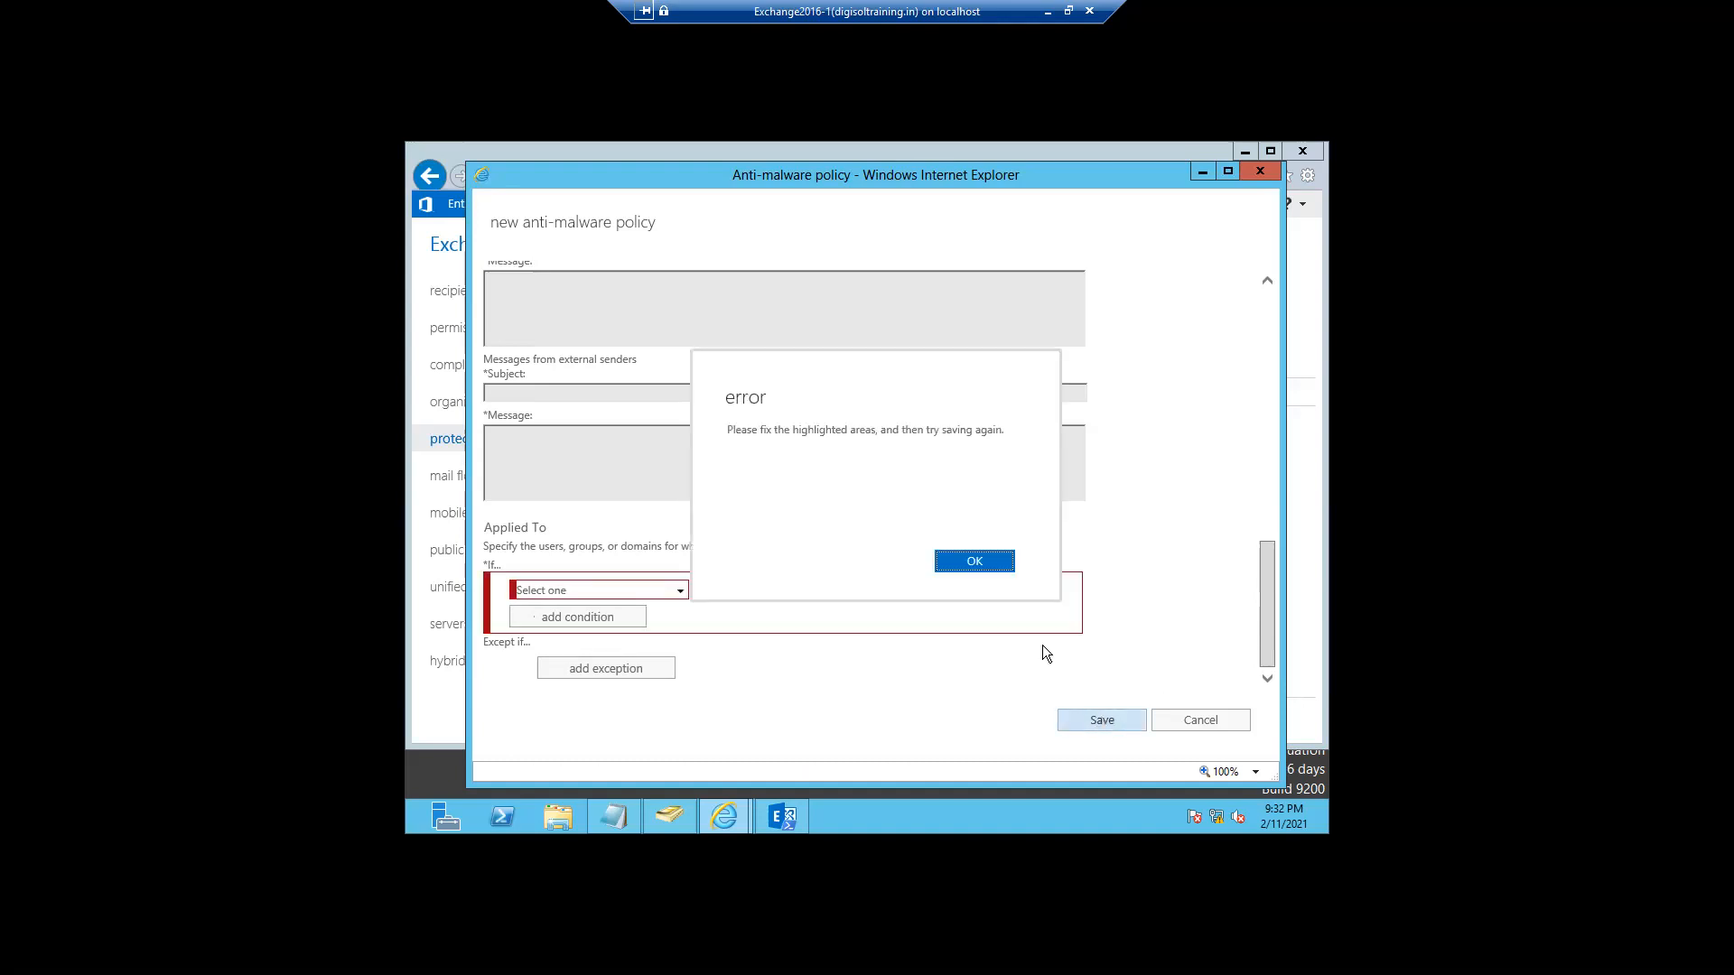
pyautogui.click(992, 564)
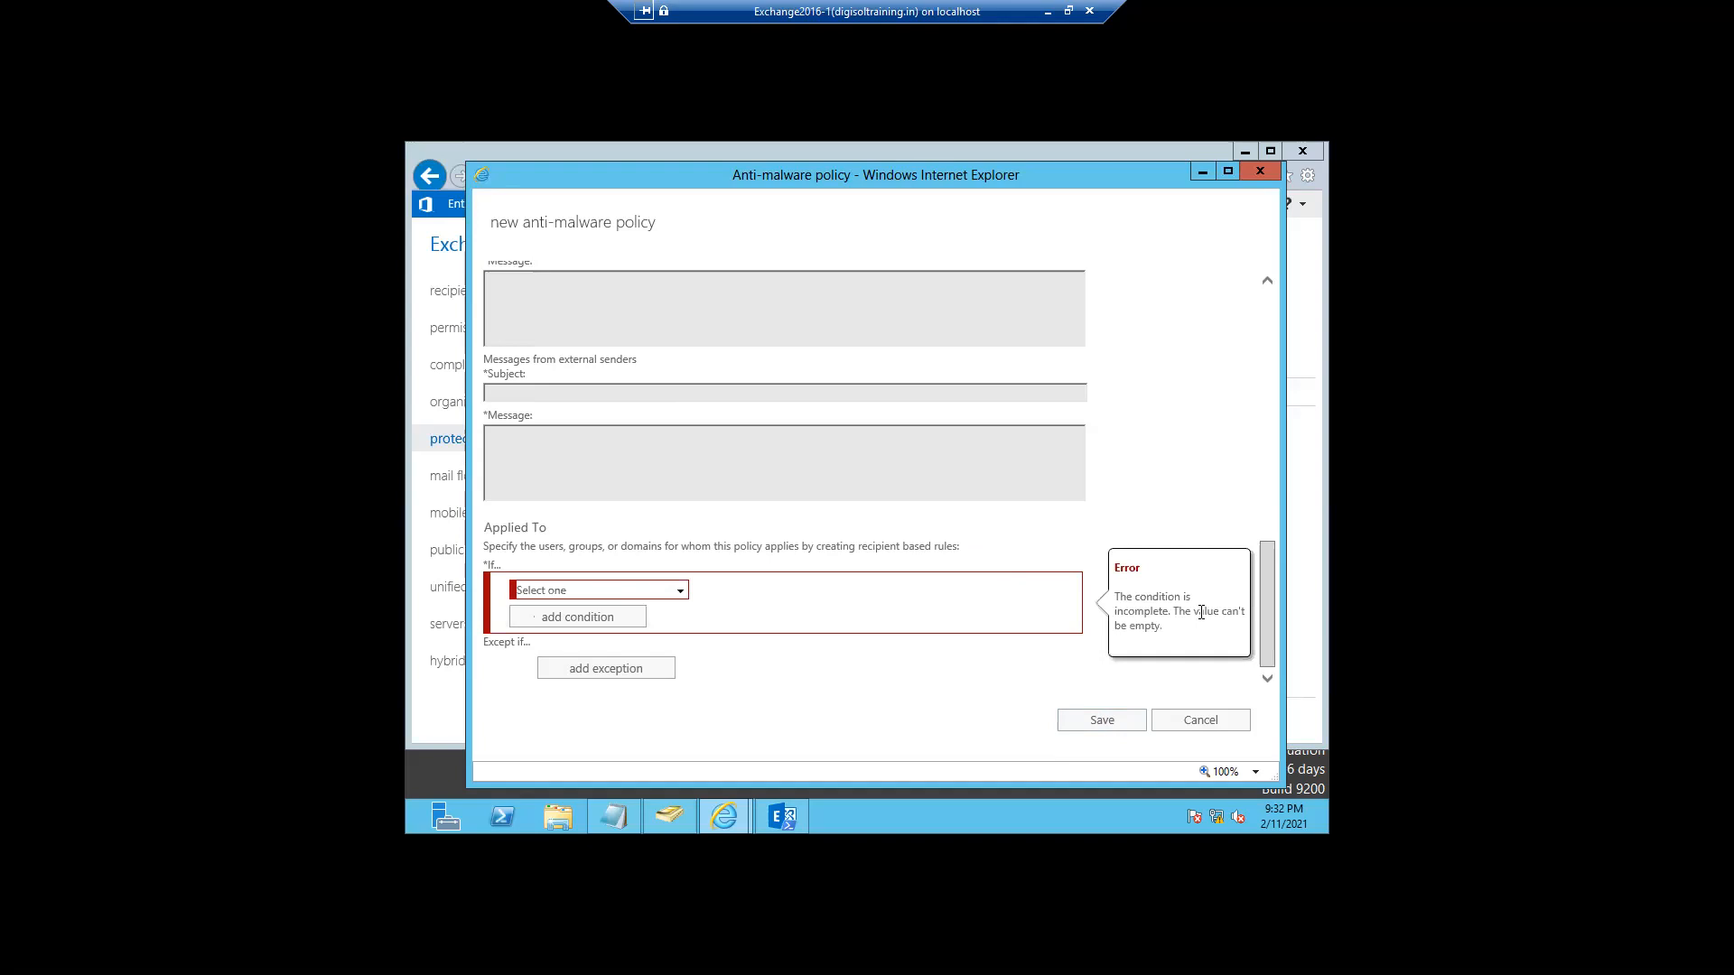
pyautogui.click(663, 592)
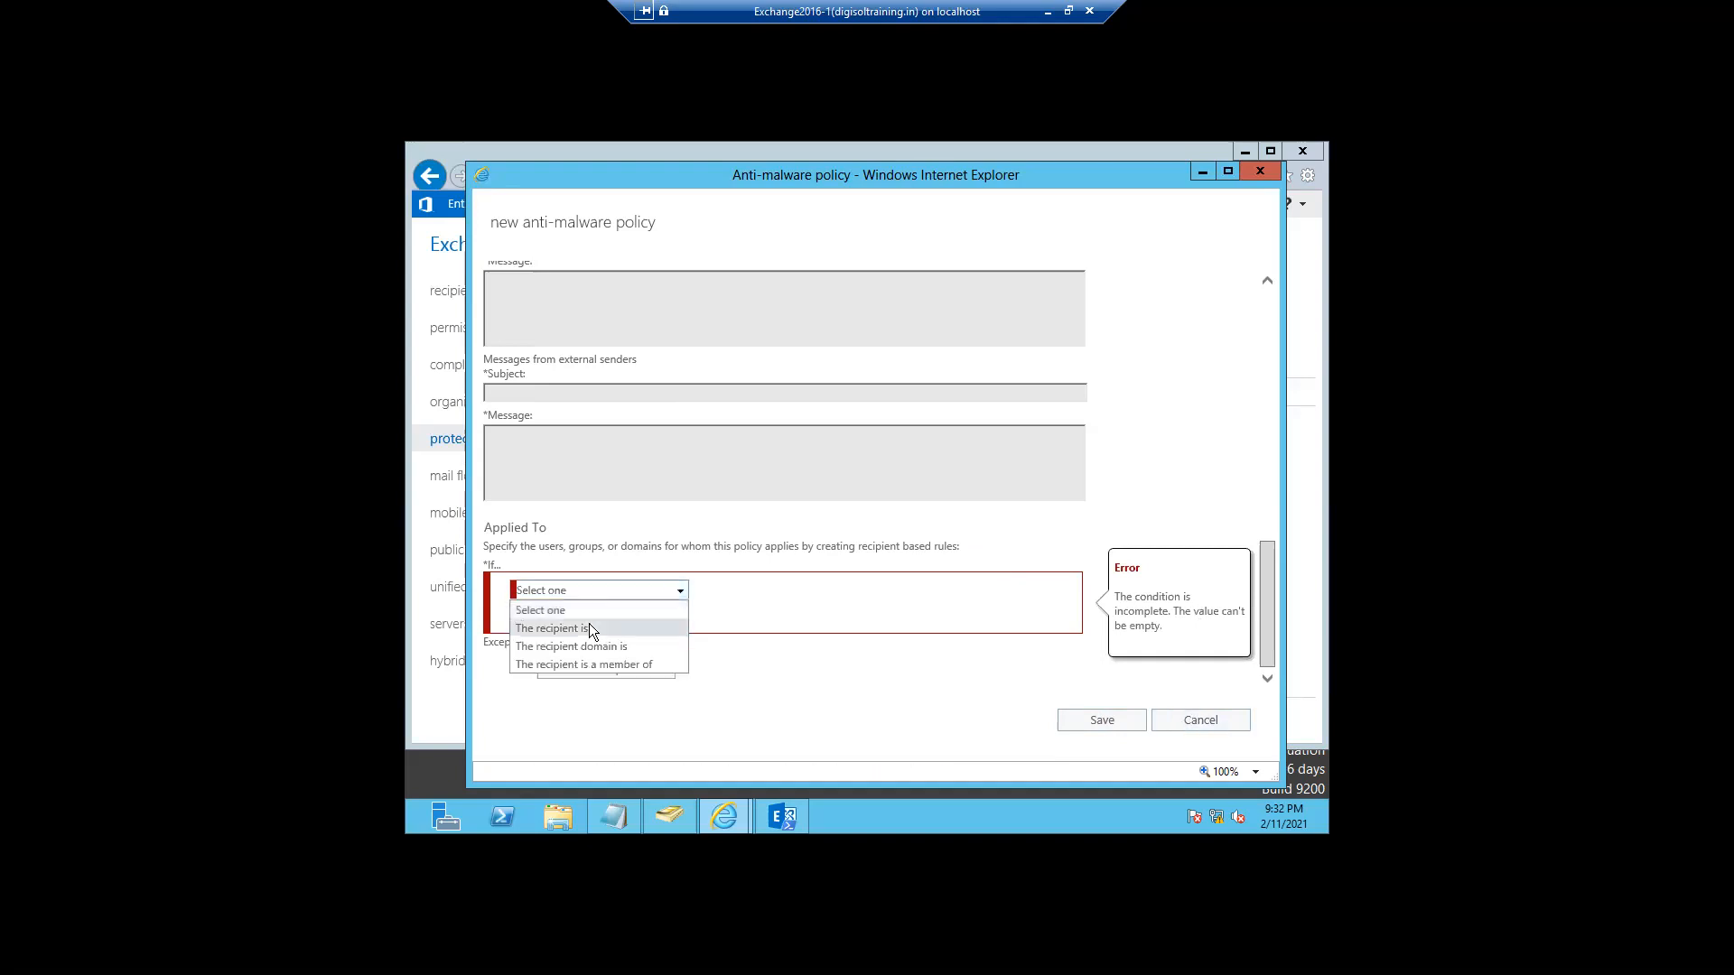
# - Set the policy's condition to 'The recipient is' with one selected user, then save it
pyautogui.click(585, 628)
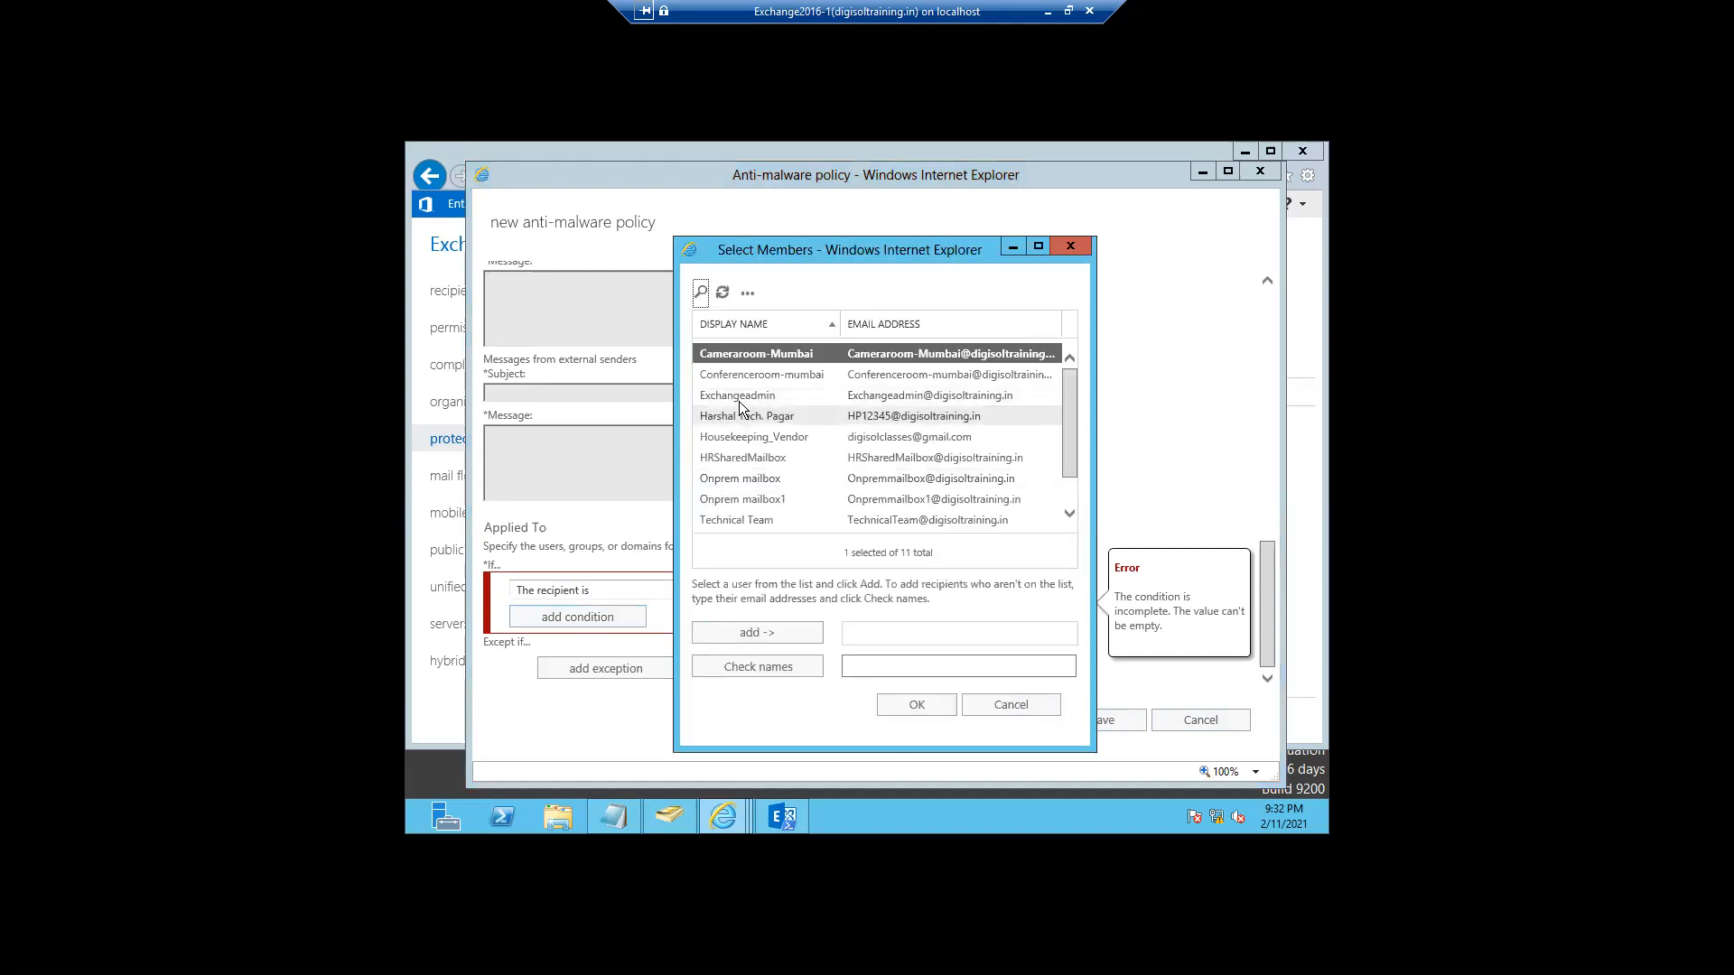
pyautogui.click(733, 422)
pyautogui.click(744, 633)
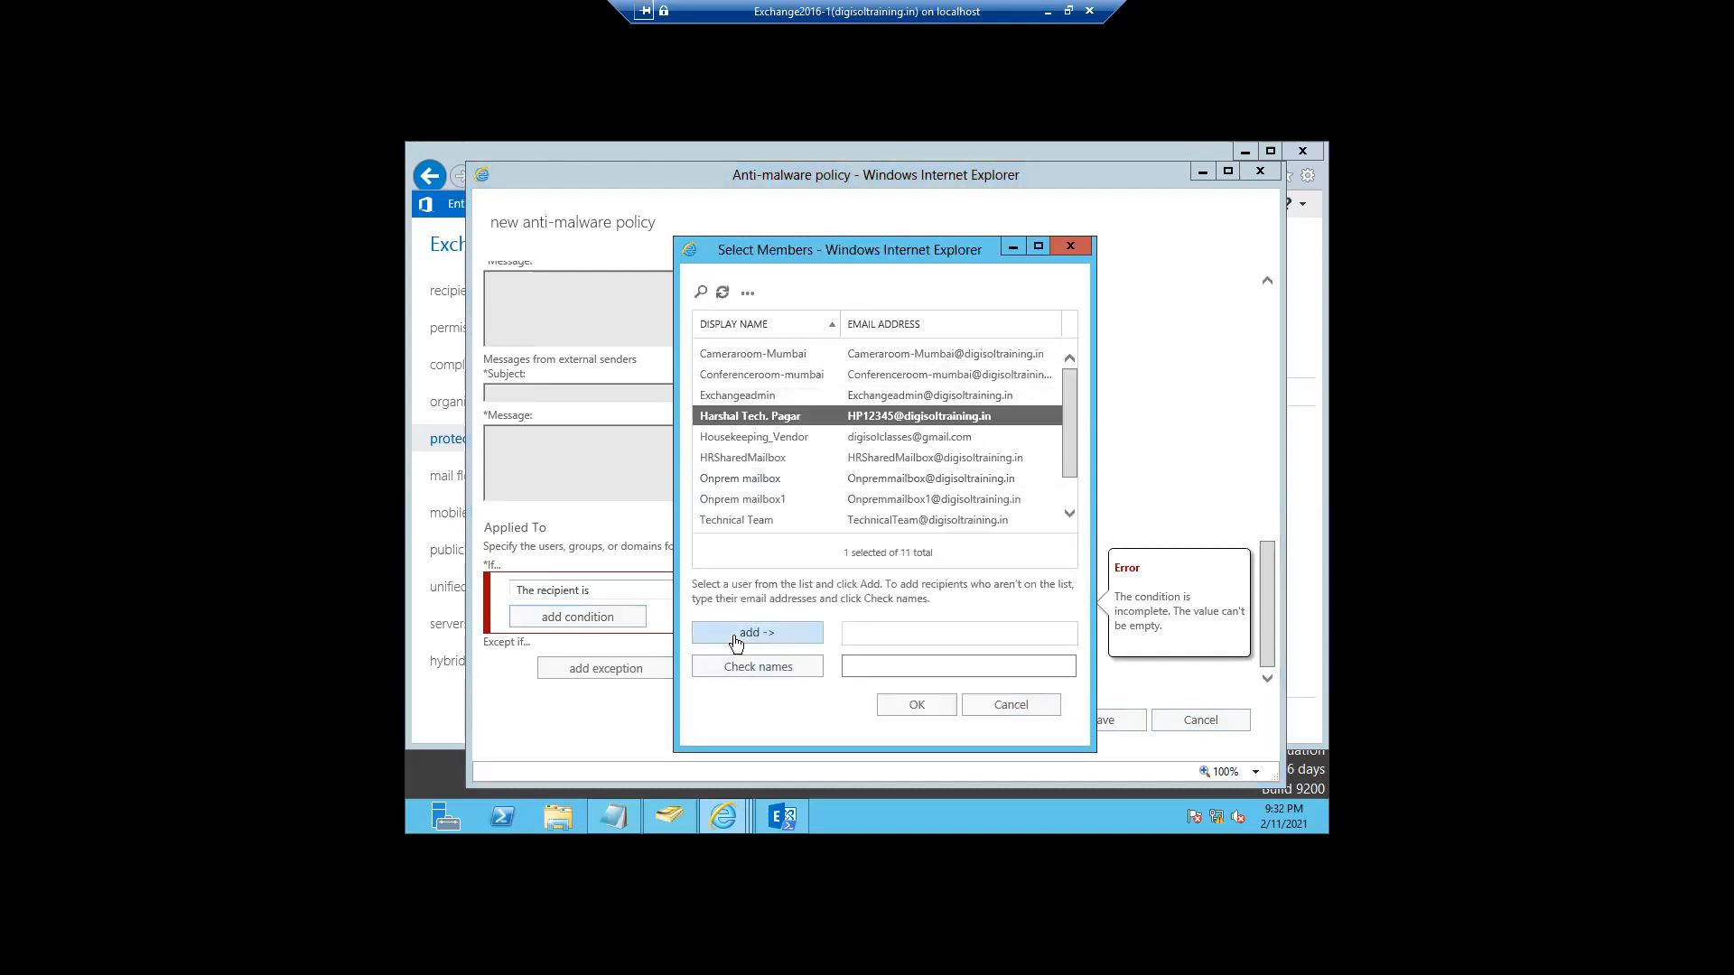
pyautogui.click(893, 706)
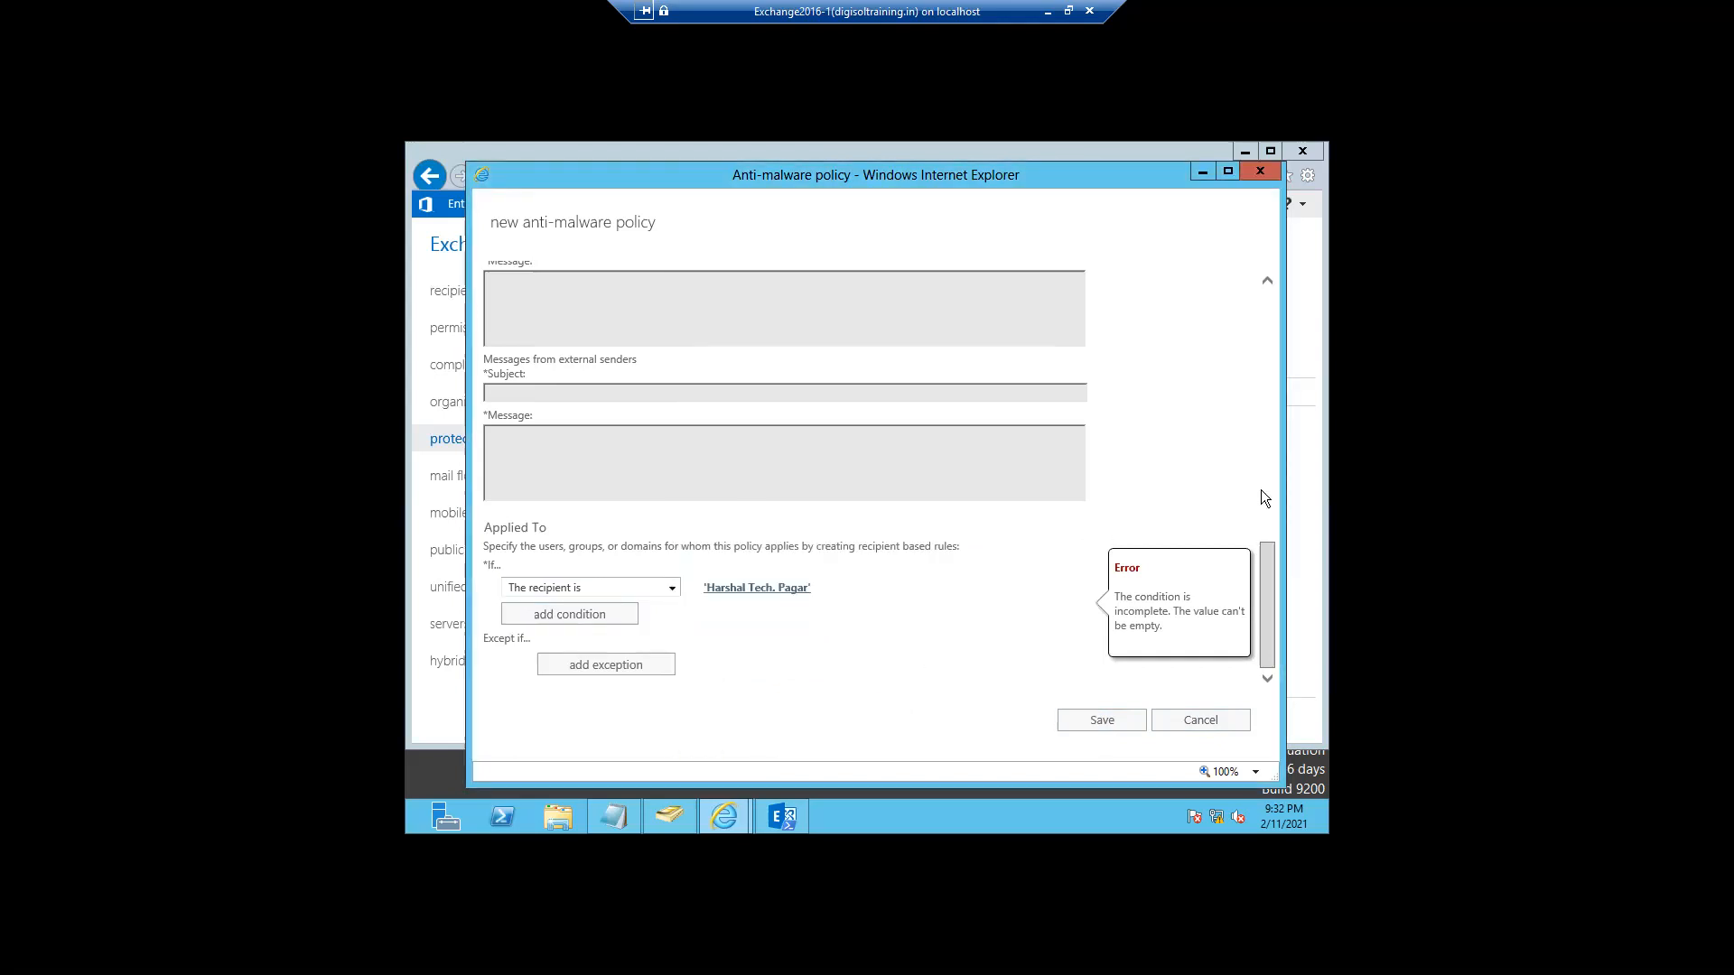
pyautogui.click(1103, 727)
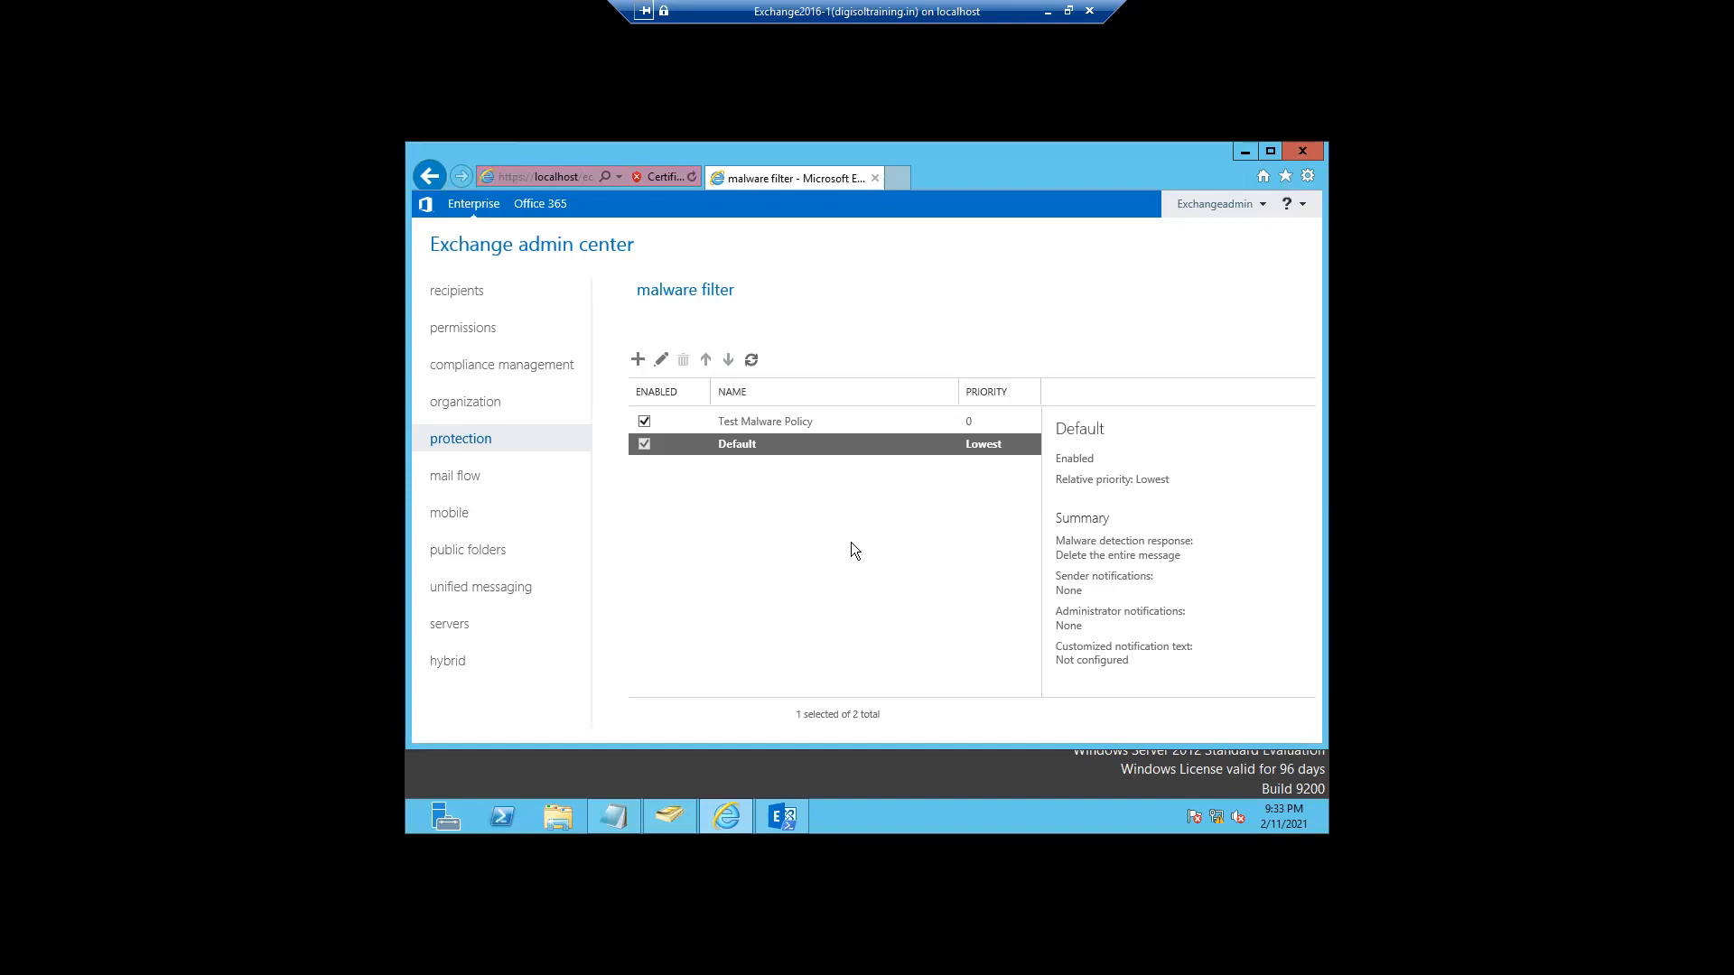
# - In Notepad, add the note 'MailGateway- MX record pointing' followed by 'External mail entry'
pyautogui.moveTo(619, 807)
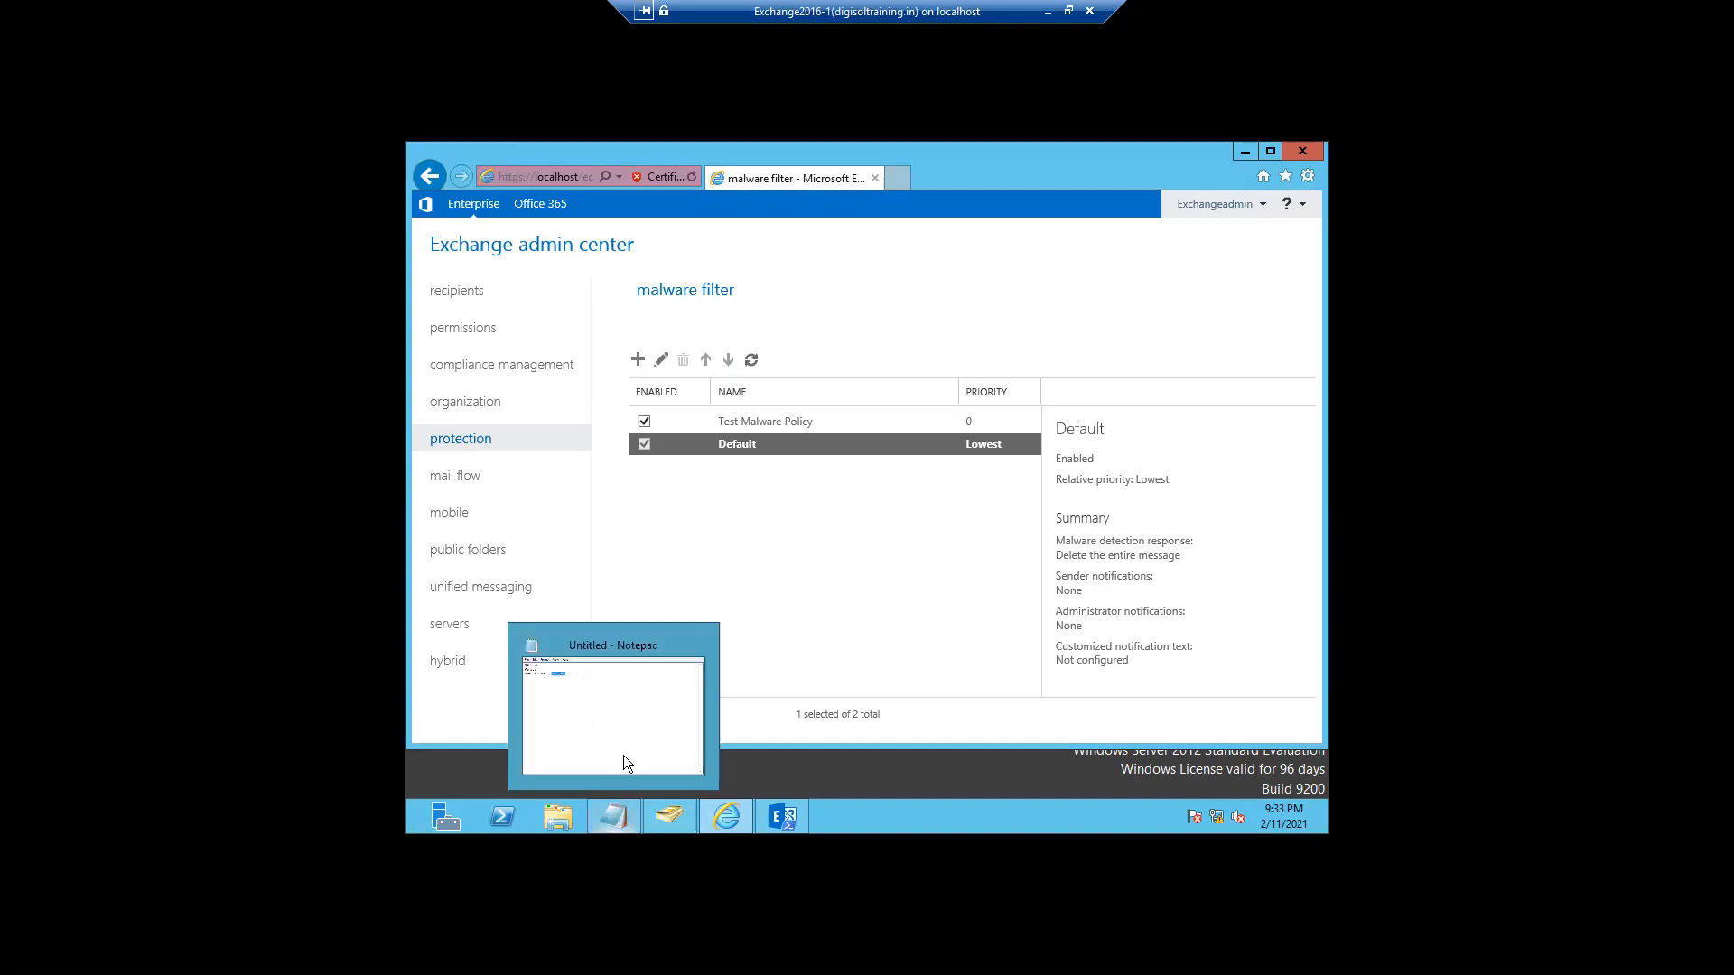
pyautogui.click(629, 735)
pyautogui.click(700, 384)
pyautogui.press('Return')
pyautogui.press('Return')
pyautogui.write('MailGateway')
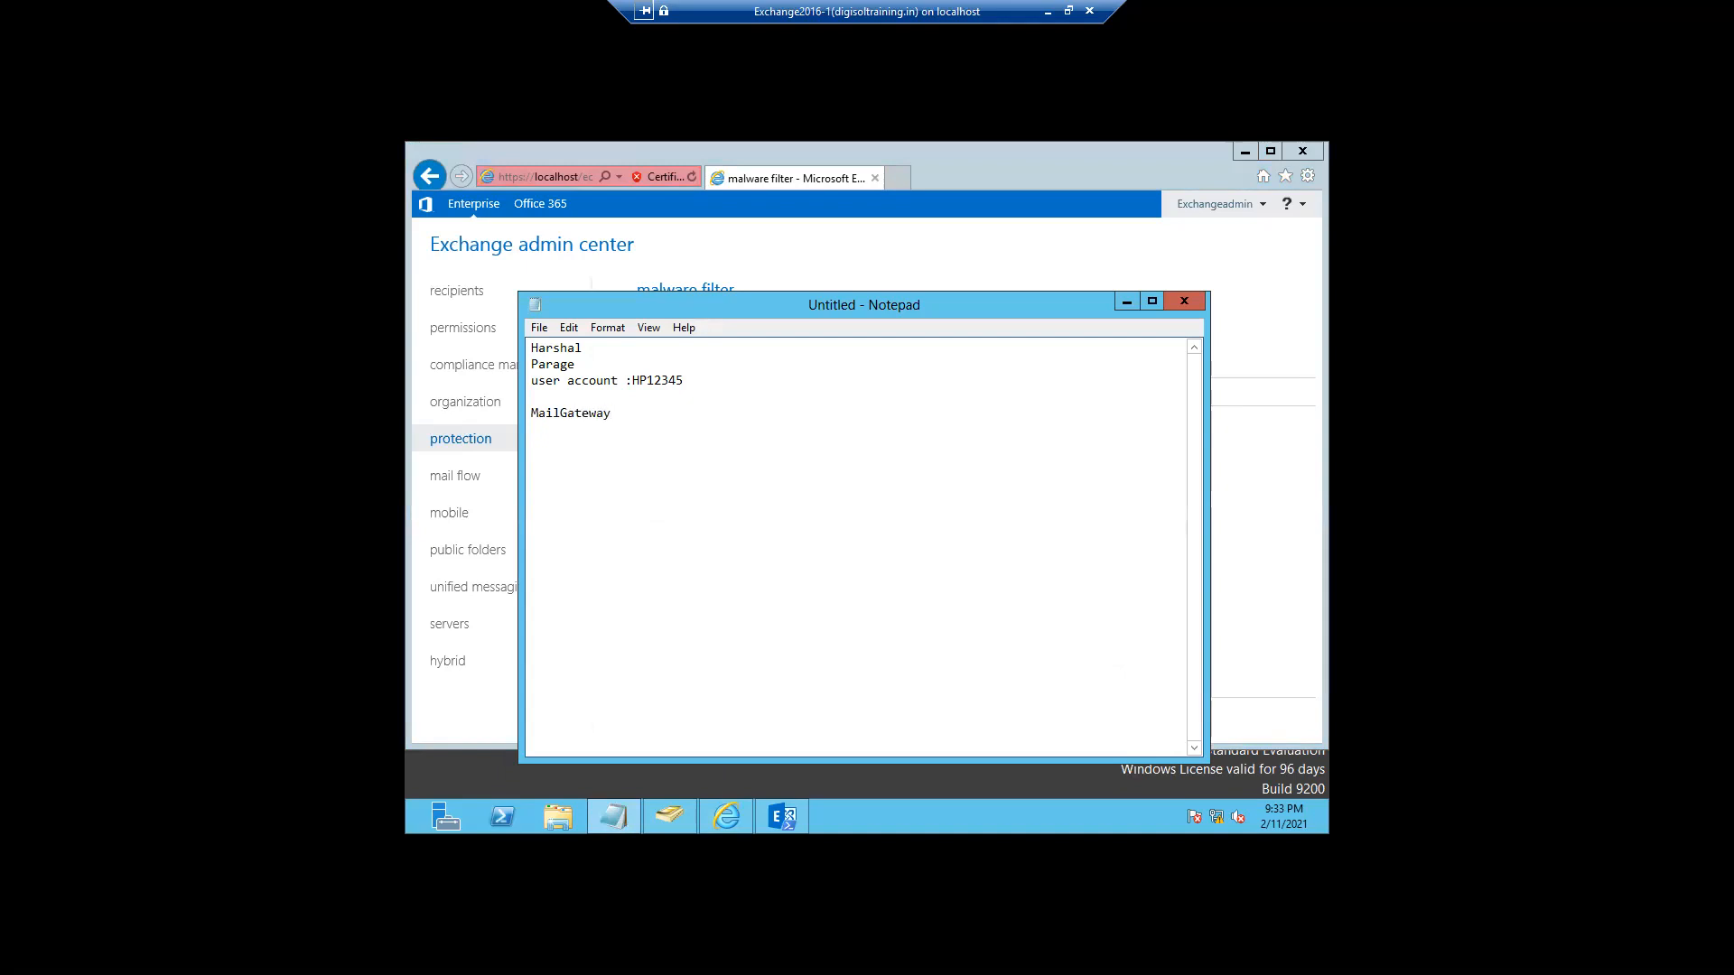
pyautogui.write('- MX record poining')
pyautogui.press('BackSpace')
pyautogui.press('BackSpace')
pyautogui.press('BackSpace')
pyautogui.press('BackSpace')
pyautogui.write('nting')
pyautogui.press('Return')
pyautogui.write('External mail')
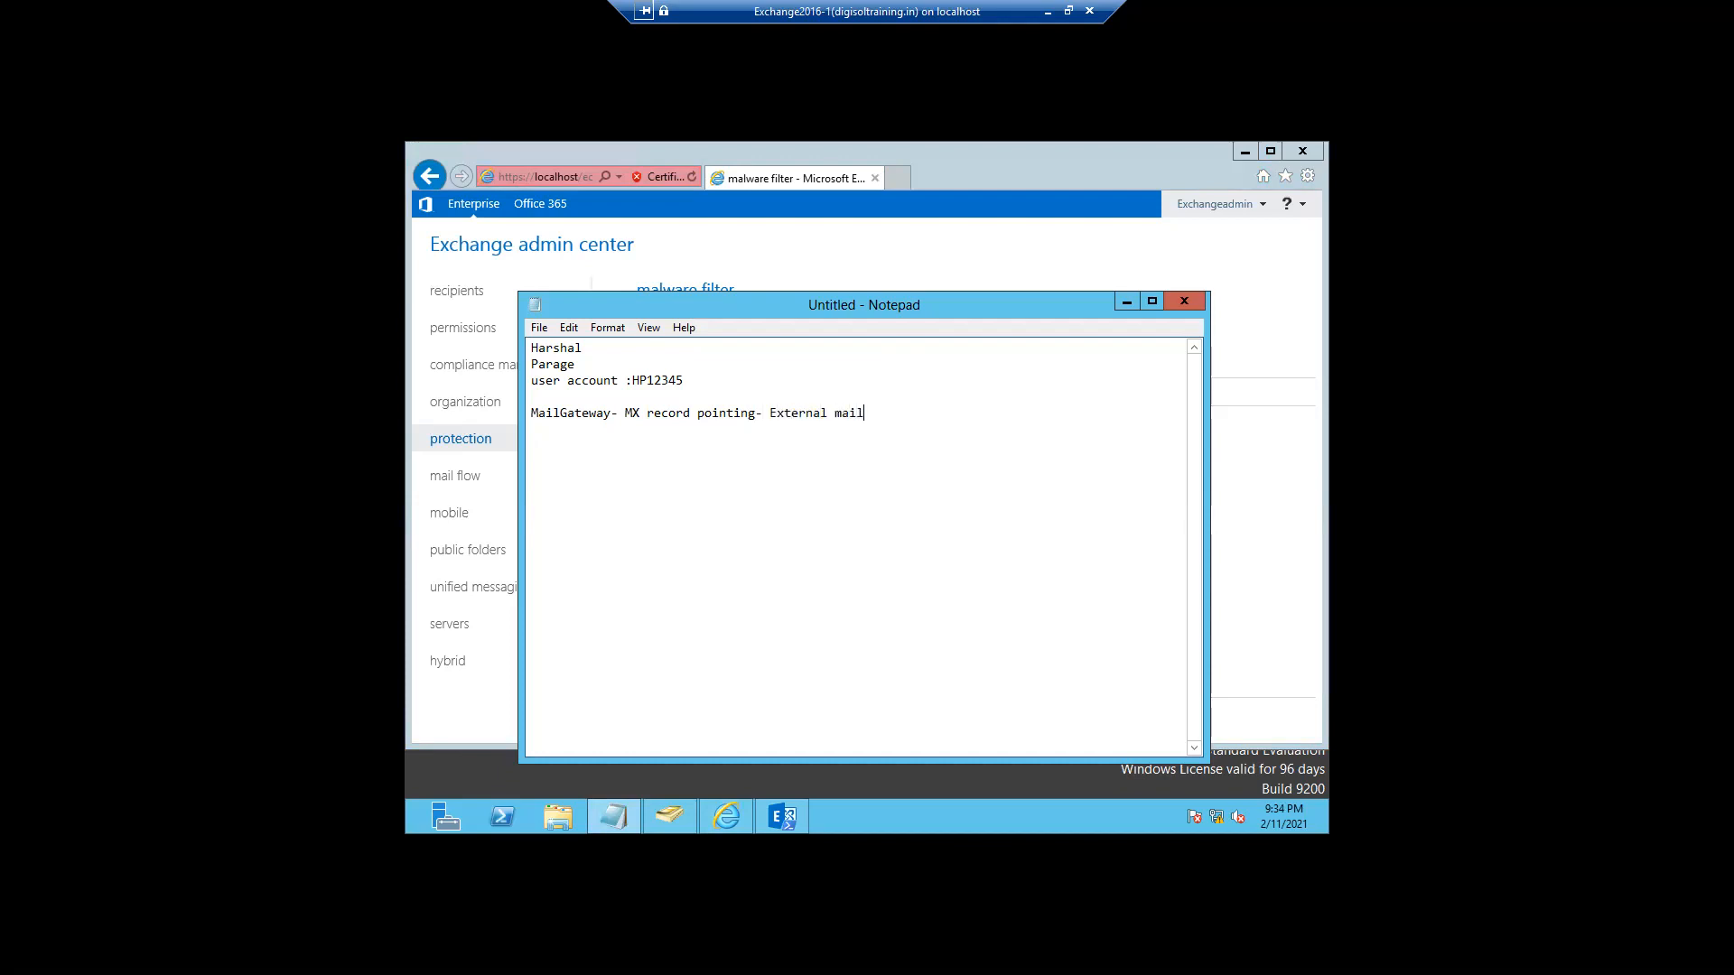
pyautogui.write(' entry')
# - Add the notes 'Filters / Spam / malware/ quarantine' and 'Next Exchange Server - Database-Mailbox'
pyautogui.press('Return')
pyautogui.write('Filter')
pyautogui.write('s / Spam / malware')
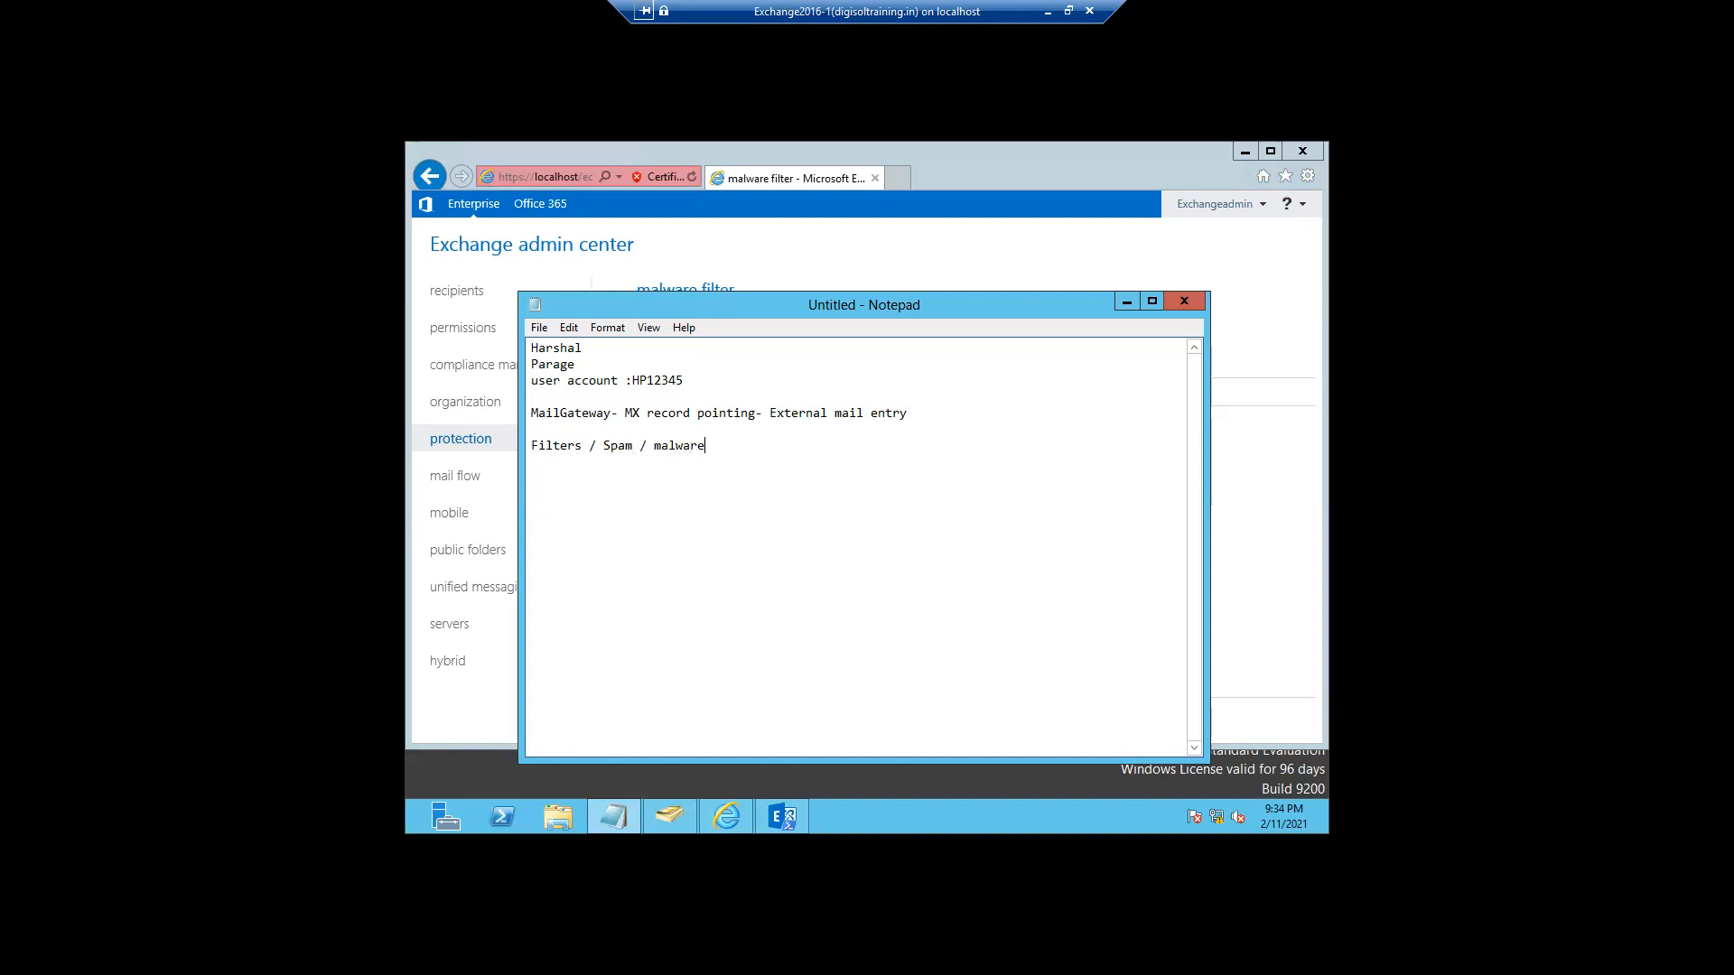
pyautogui.write('/ ')
pyautogui.write('qu')
pyautogui.write('arantin')
pyautogui.write('e')
pyautogui.write('Next')
pyautogui.write(' Exchange ')
pyautogui.write('Server')
pyautogui.write(' -')
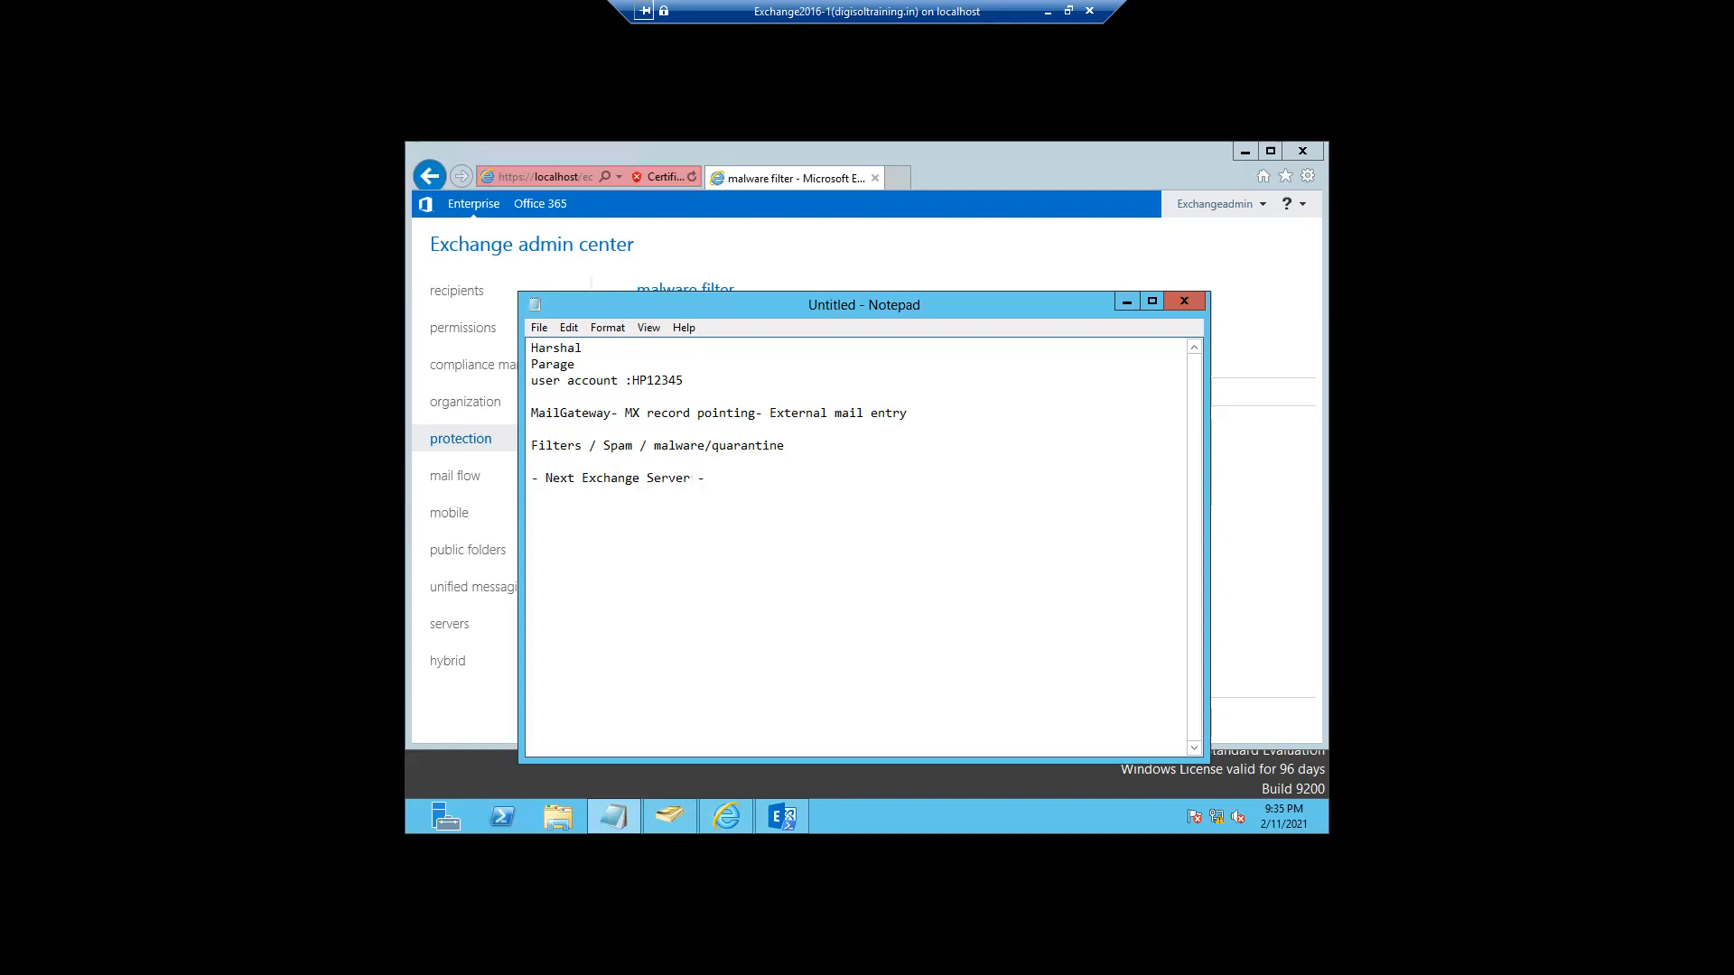
pyautogui.write(' Database-Mailbox')
# - Append '/ Firewall' to the MailGateway line, select it, and minimize Notepad
pyautogui.click(912, 412)
pyautogui.write('/ Firew')
pyautogui.press('BackSpace')
pyautogui.write('wall')
pyautogui.hotkey('ctrl', 'shift', 'Left')
pyautogui.hotkey('ctrl', 'shift', 'Left')
pyautogui.hotkey('ctrl', 'shift', 'Left')
pyautogui.hotkey('ctrl', 'shift', 'Left')
pyautogui.hotkey('ctrl', 'shift', 'Left')
pyautogui.hotkey('ctrl', 'shift', 'Left')
pyautogui.hotkey('ctrl', 'shift', 'Left')
pyautogui.hotkey('ctrl', 'shift', 'Left')
pyautogui.hotkey('ctrl', 'shift', 'Left')
pyautogui.hotkey('ctrl', 'shift', 'Left')
pyautogui.hotkey('ctrl', 'shift', 'Left')
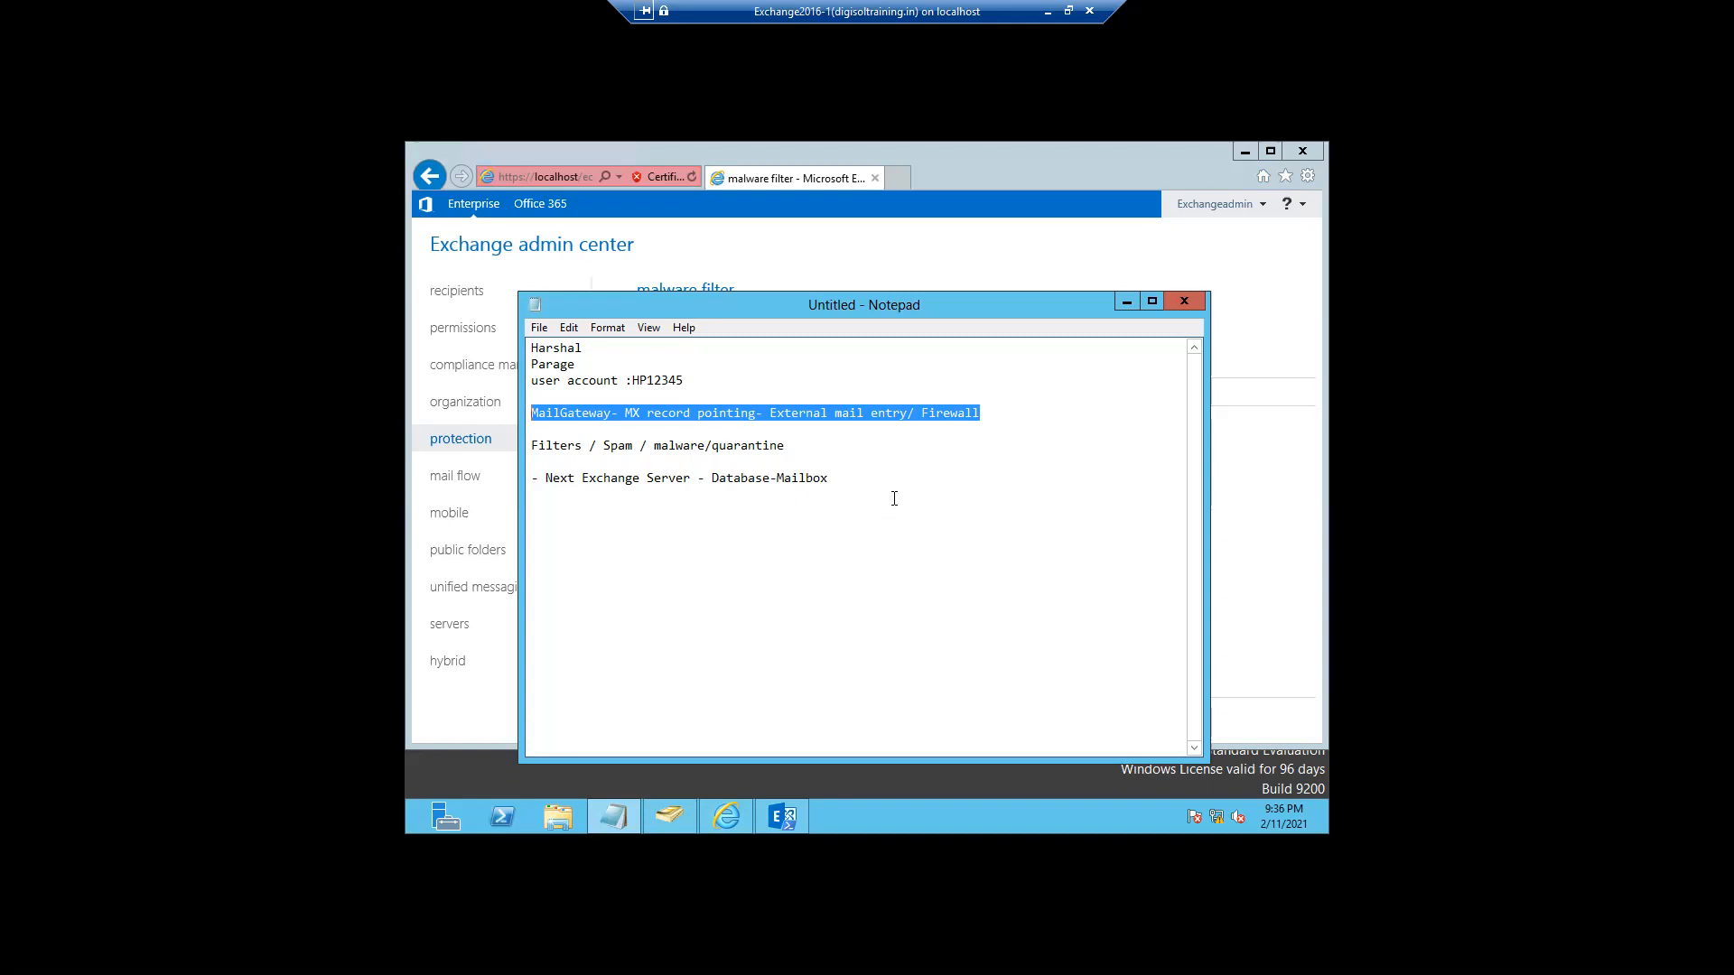
pyautogui.click(1125, 303)
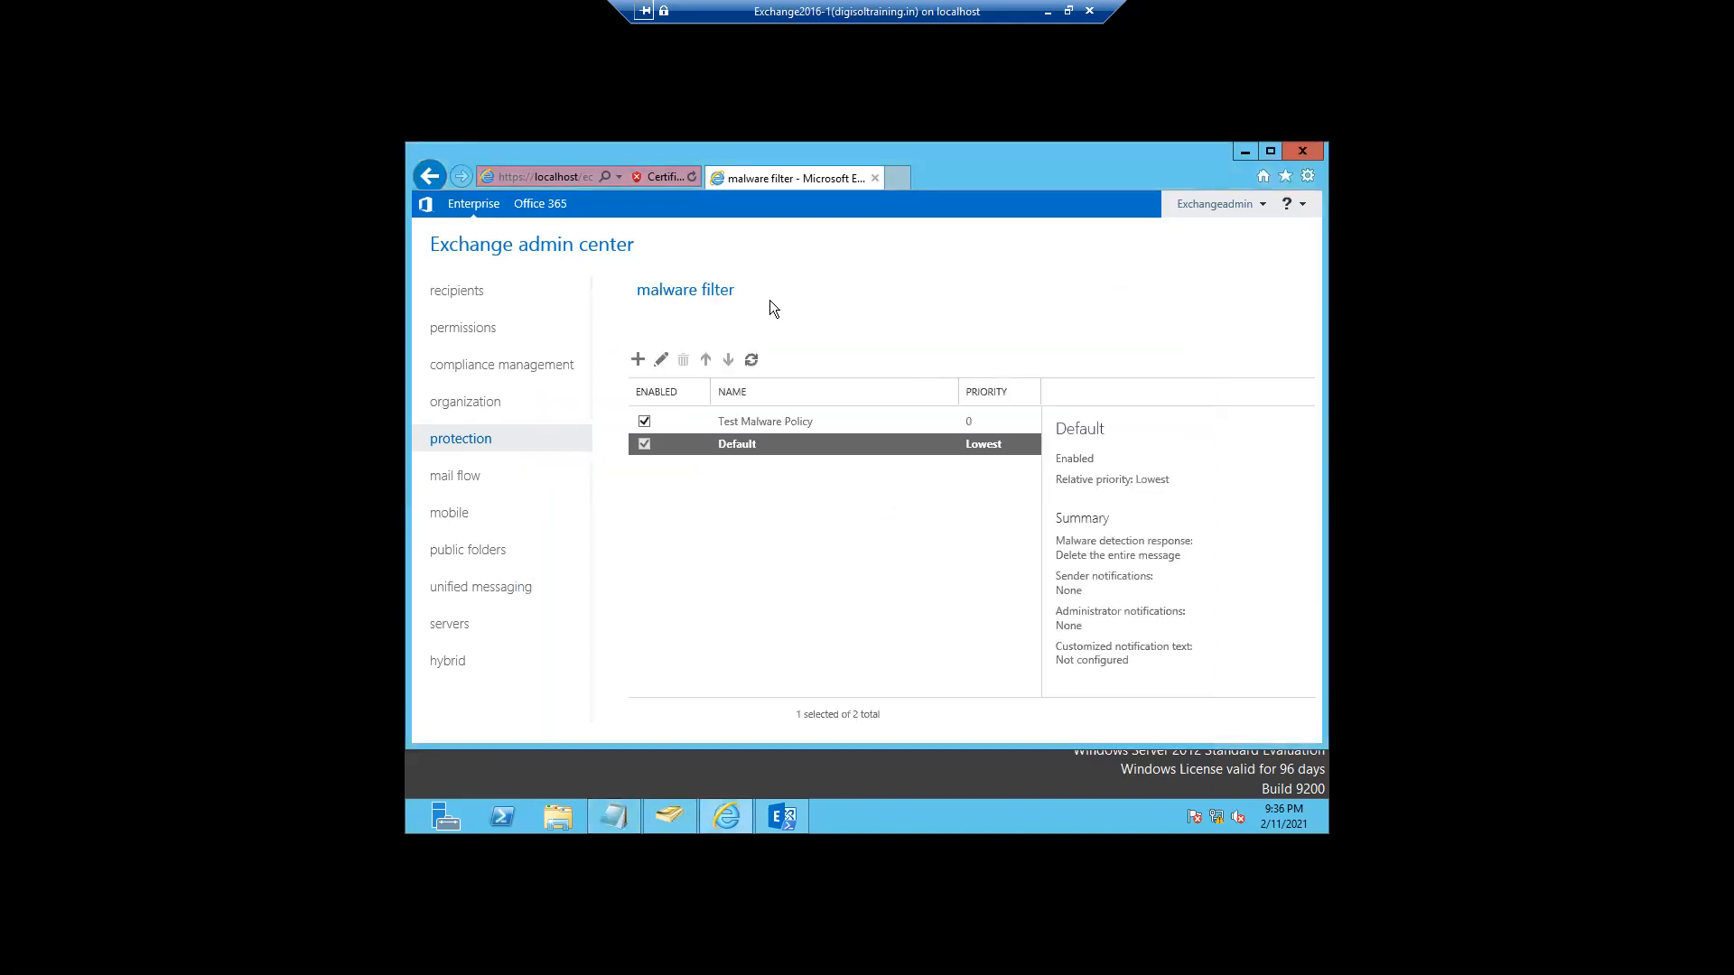
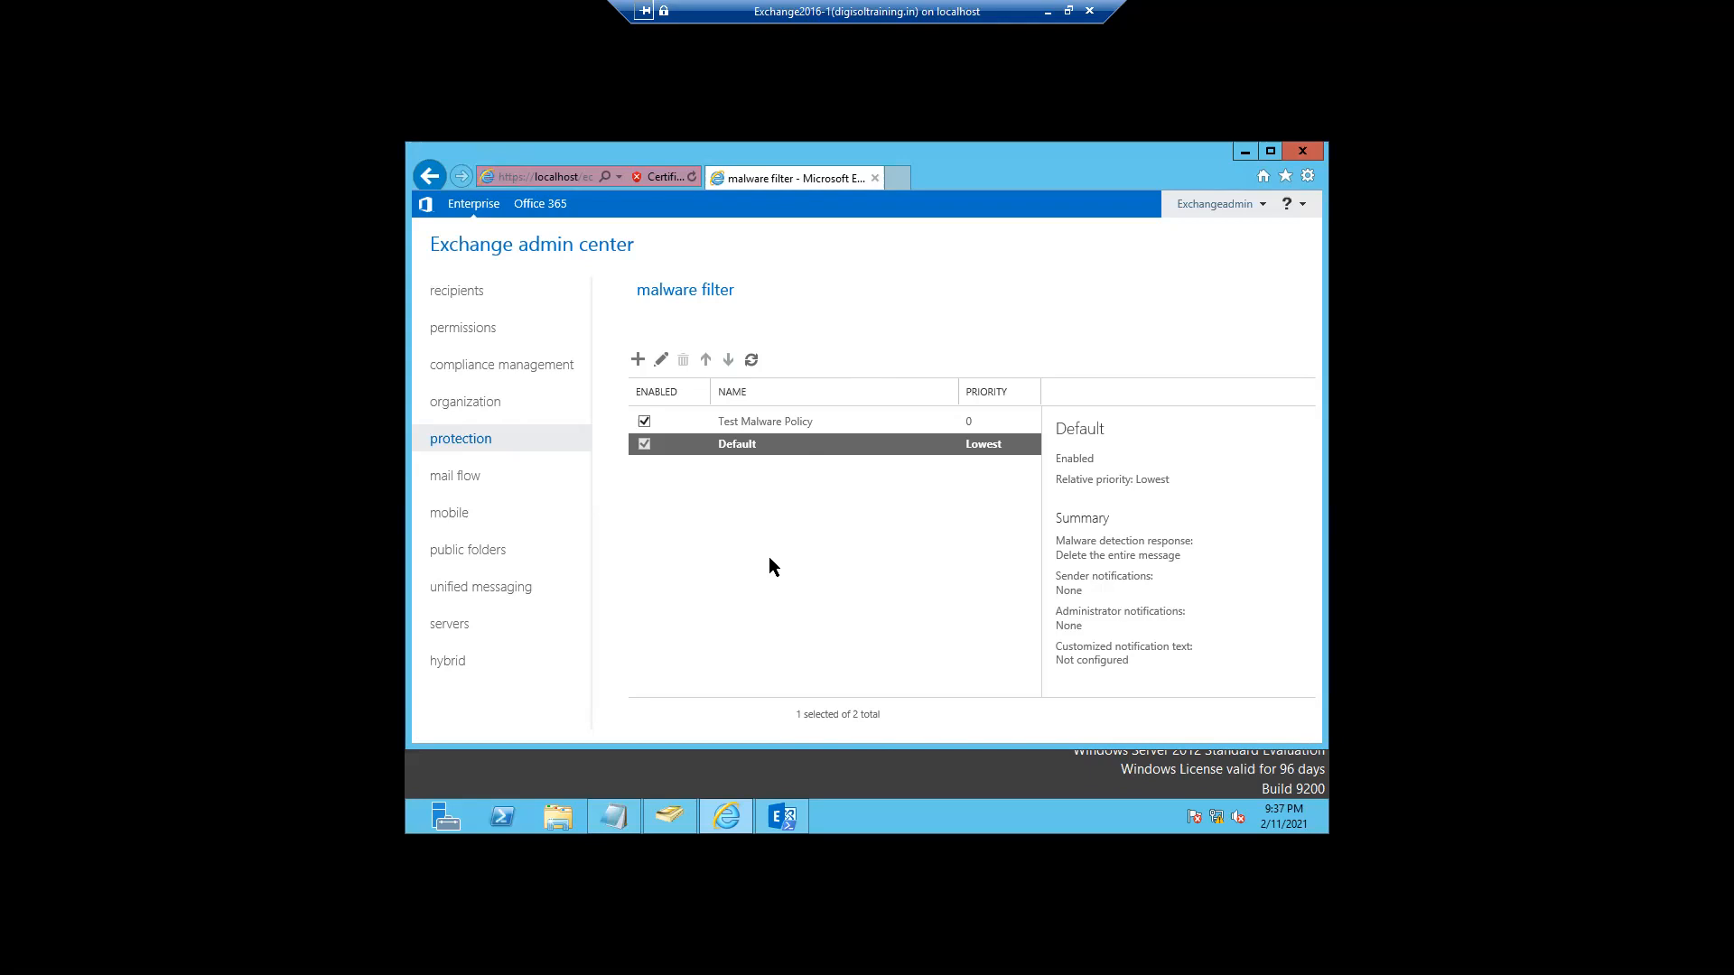
# - Go to the mail flow rules page and bring up the new-rule menu
pyautogui.click(455, 489)
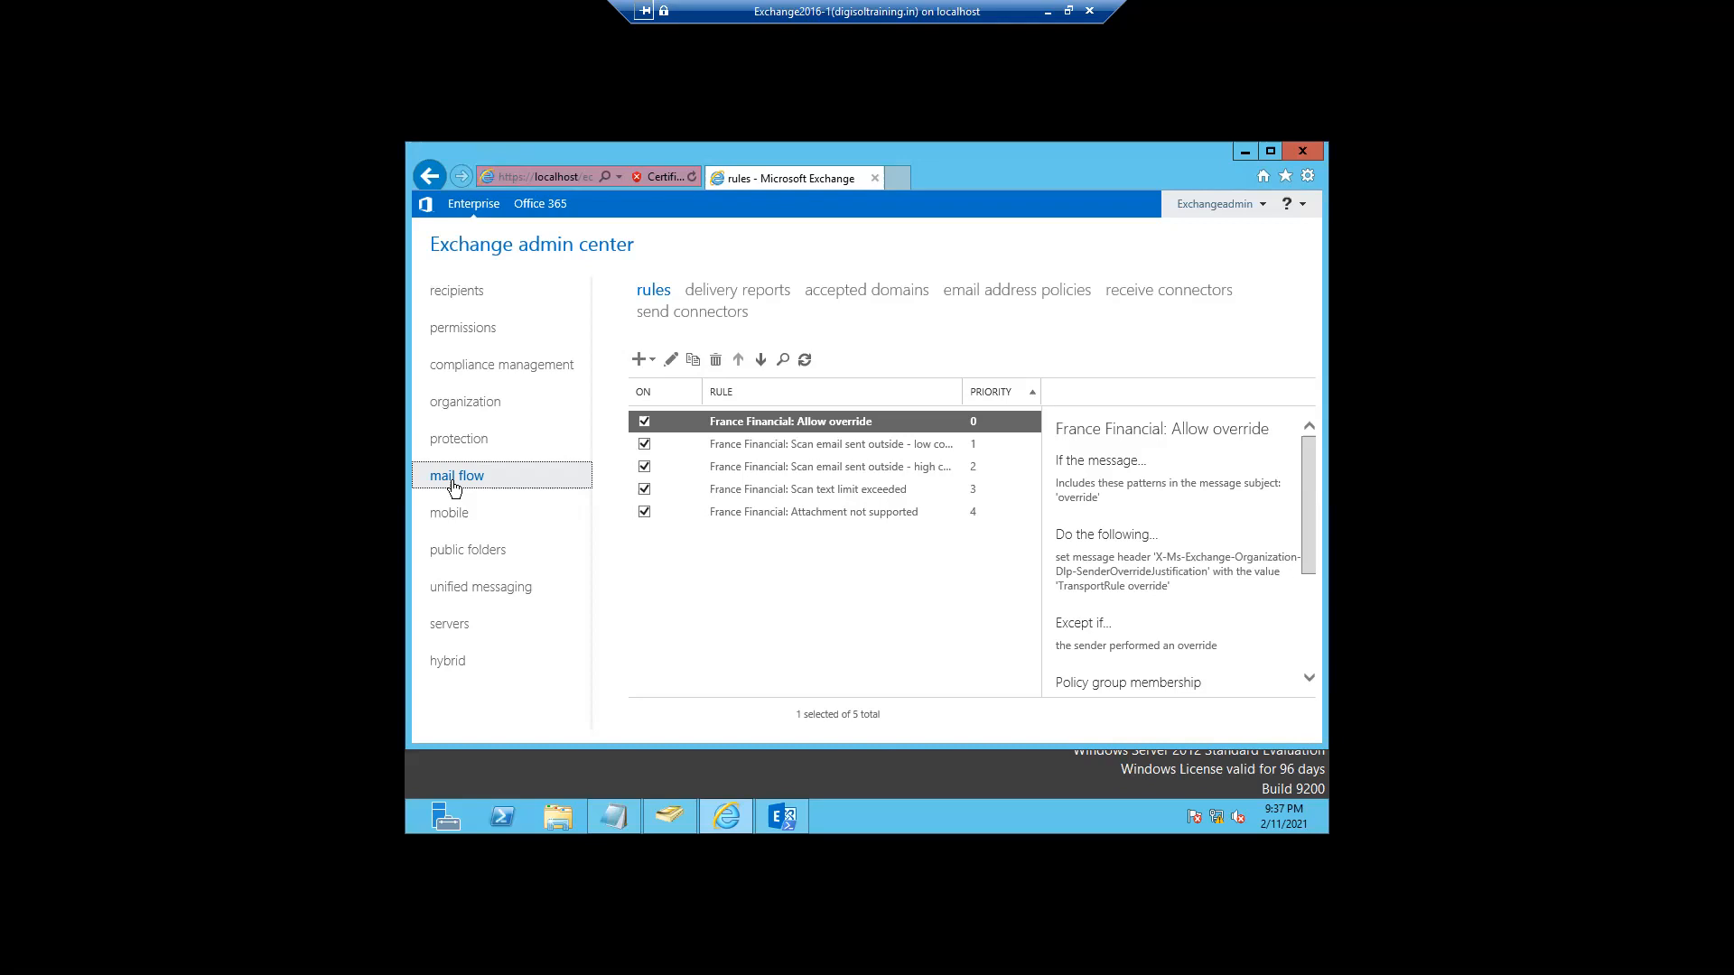
pyautogui.click(639, 361)
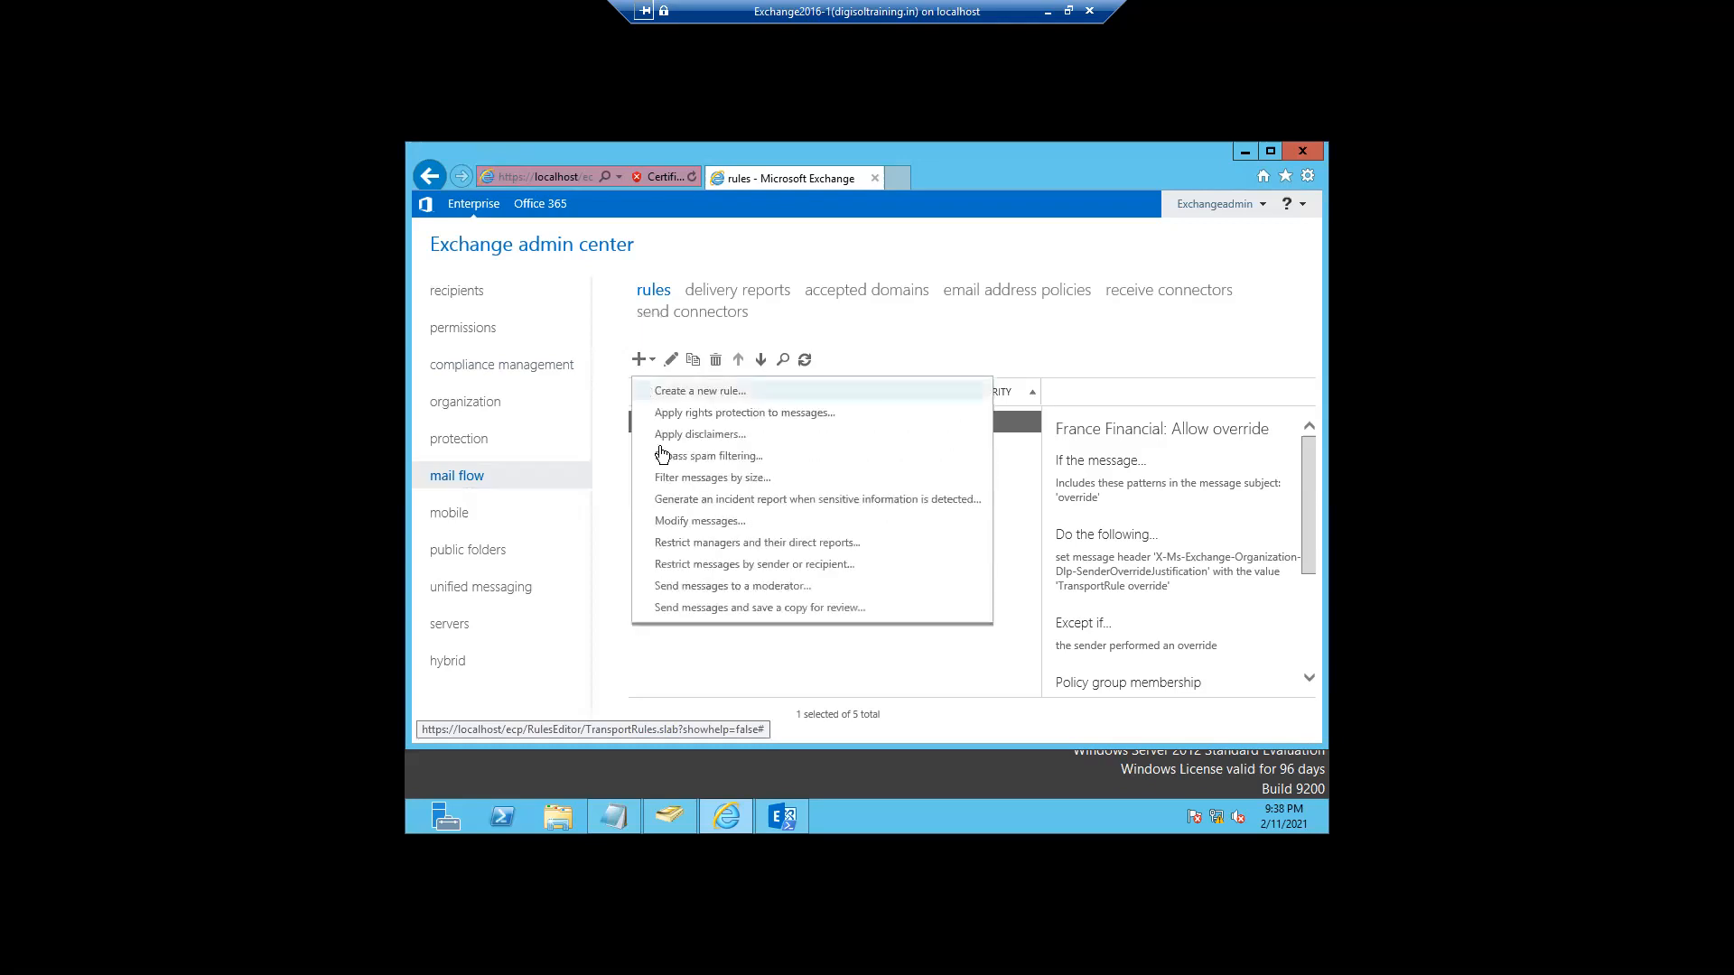
# - Create a new rule named 'Mail Forward' that applies when the sender is one specific user
pyautogui.click(697, 393)
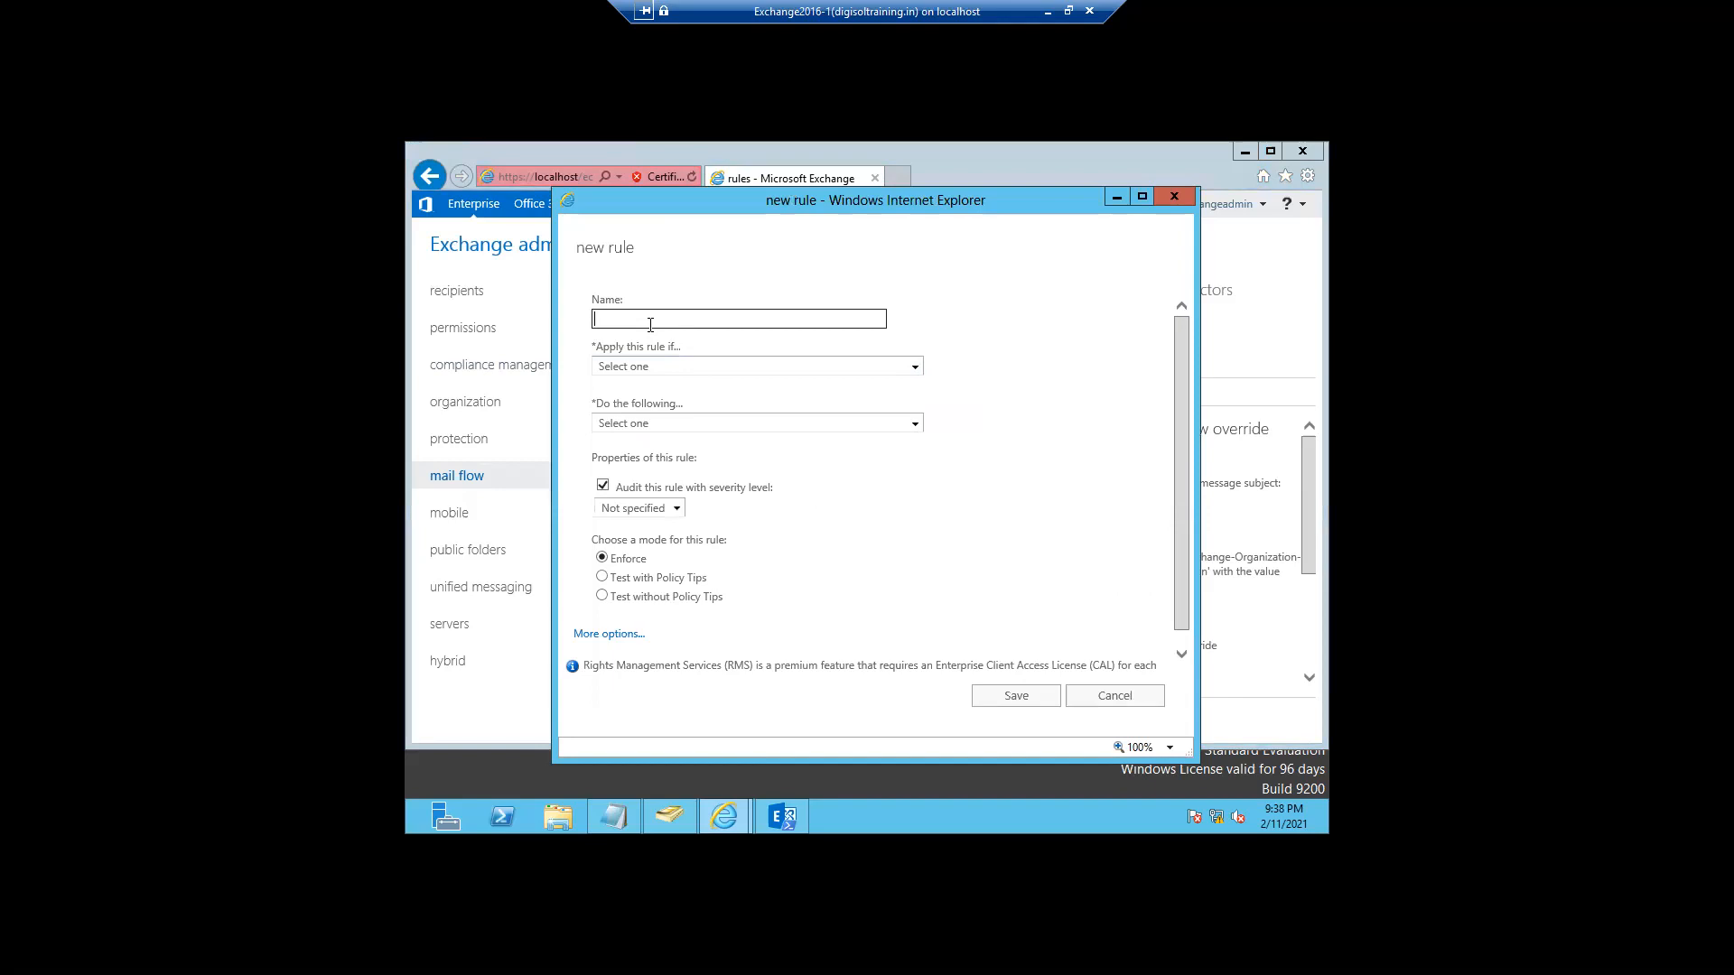
pyautogui.write('Mail Forward')
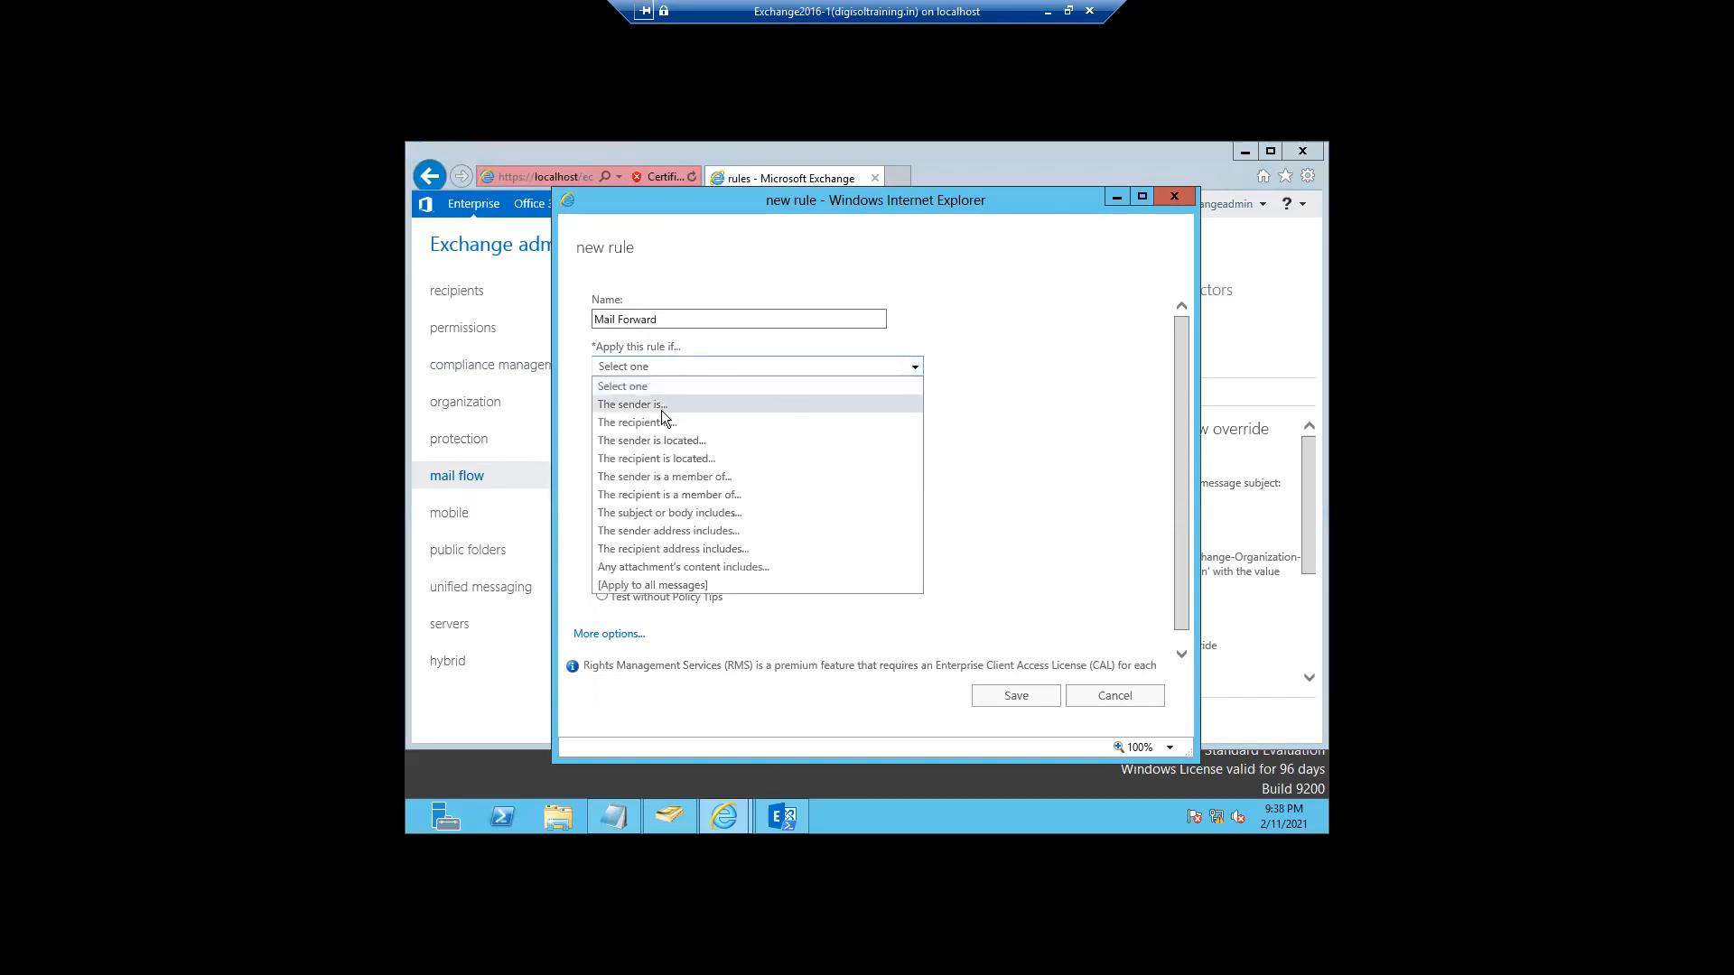
pyautogui.click(661, 410)
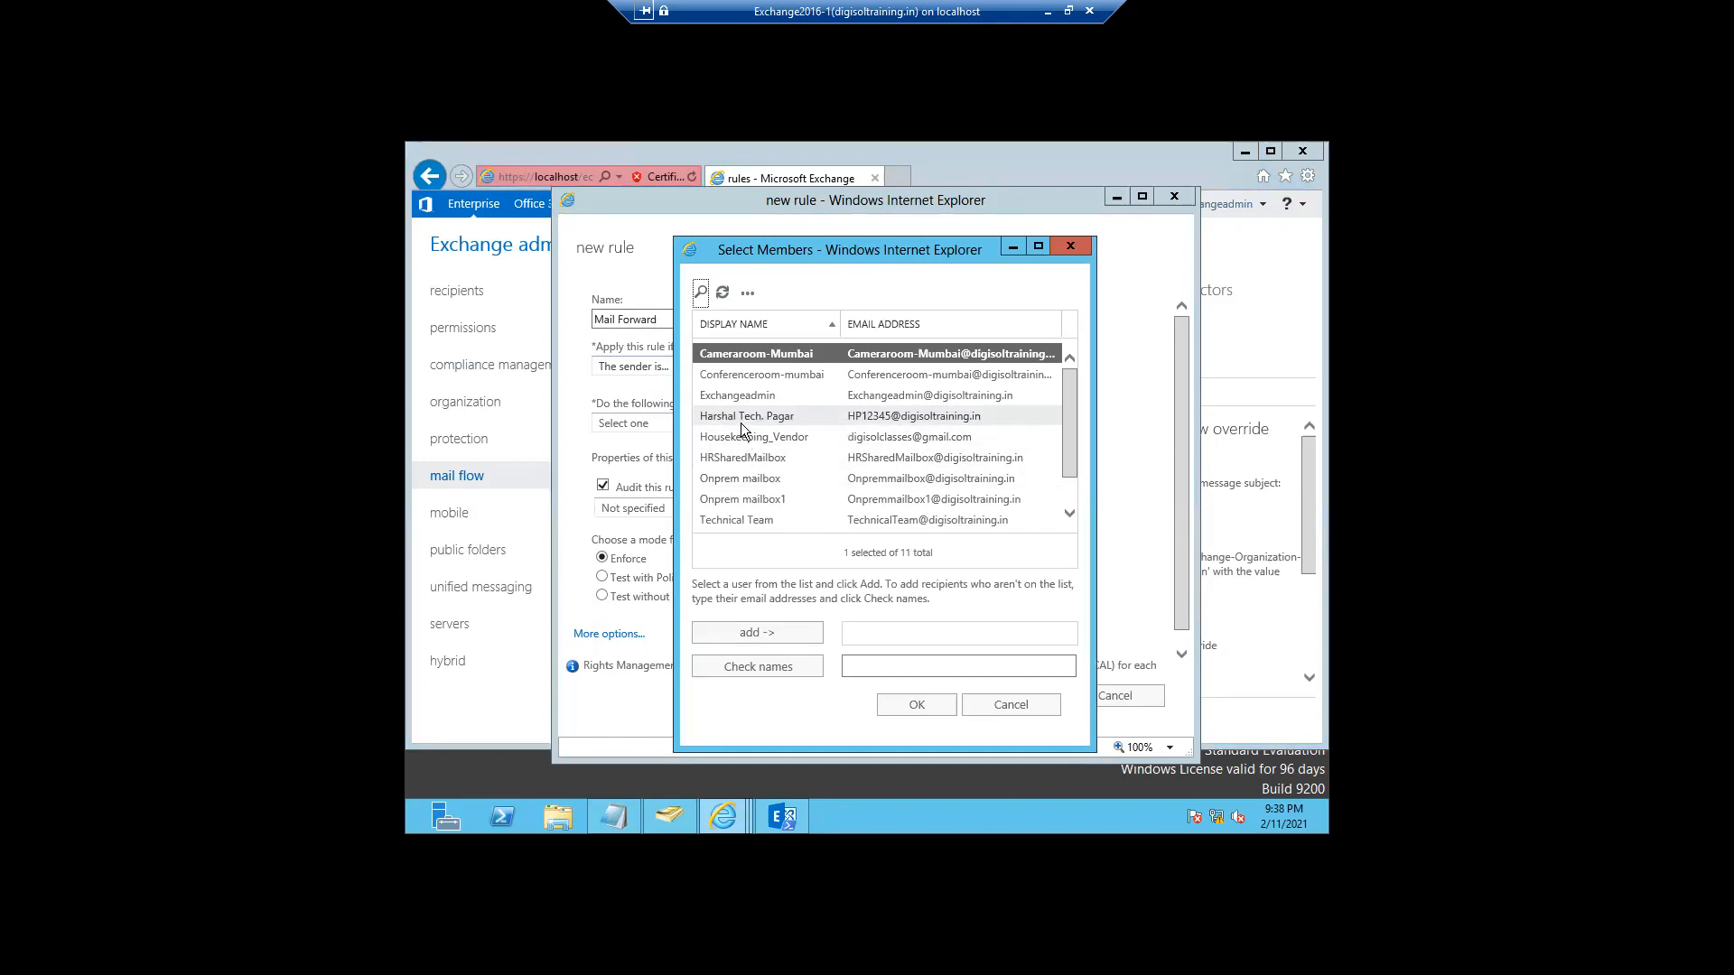
pyautogui.click(741, 419)
pyautogui.click(749, 633)
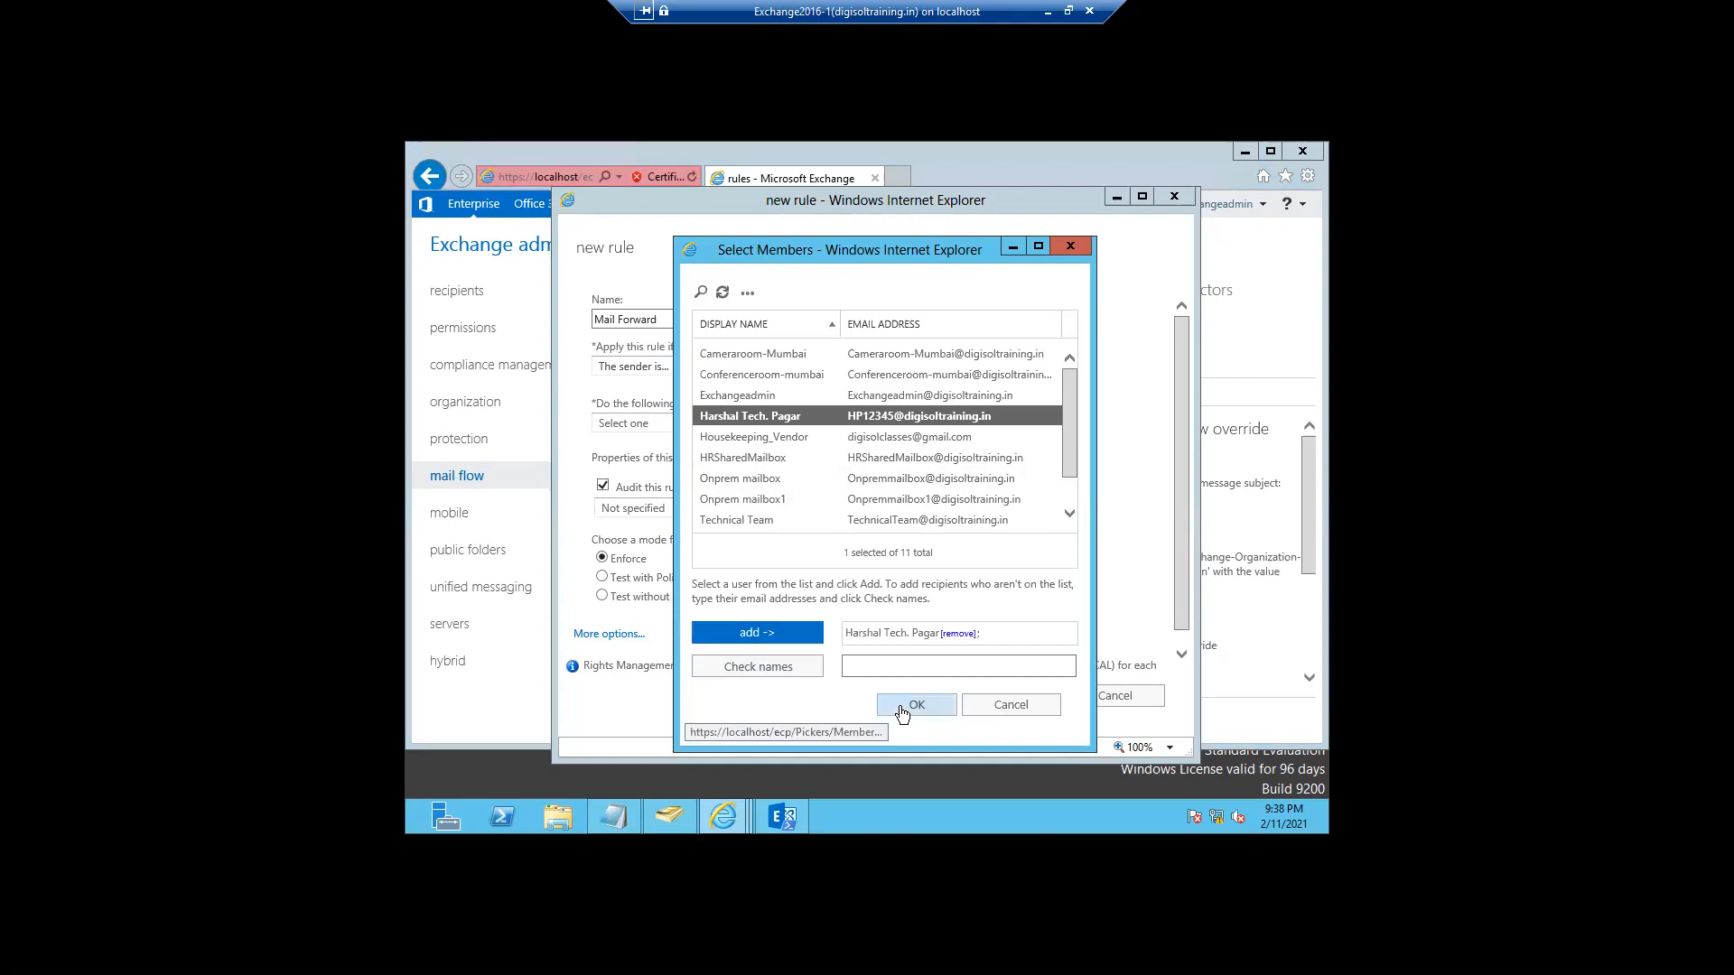
pyautogui.click(903, 705)
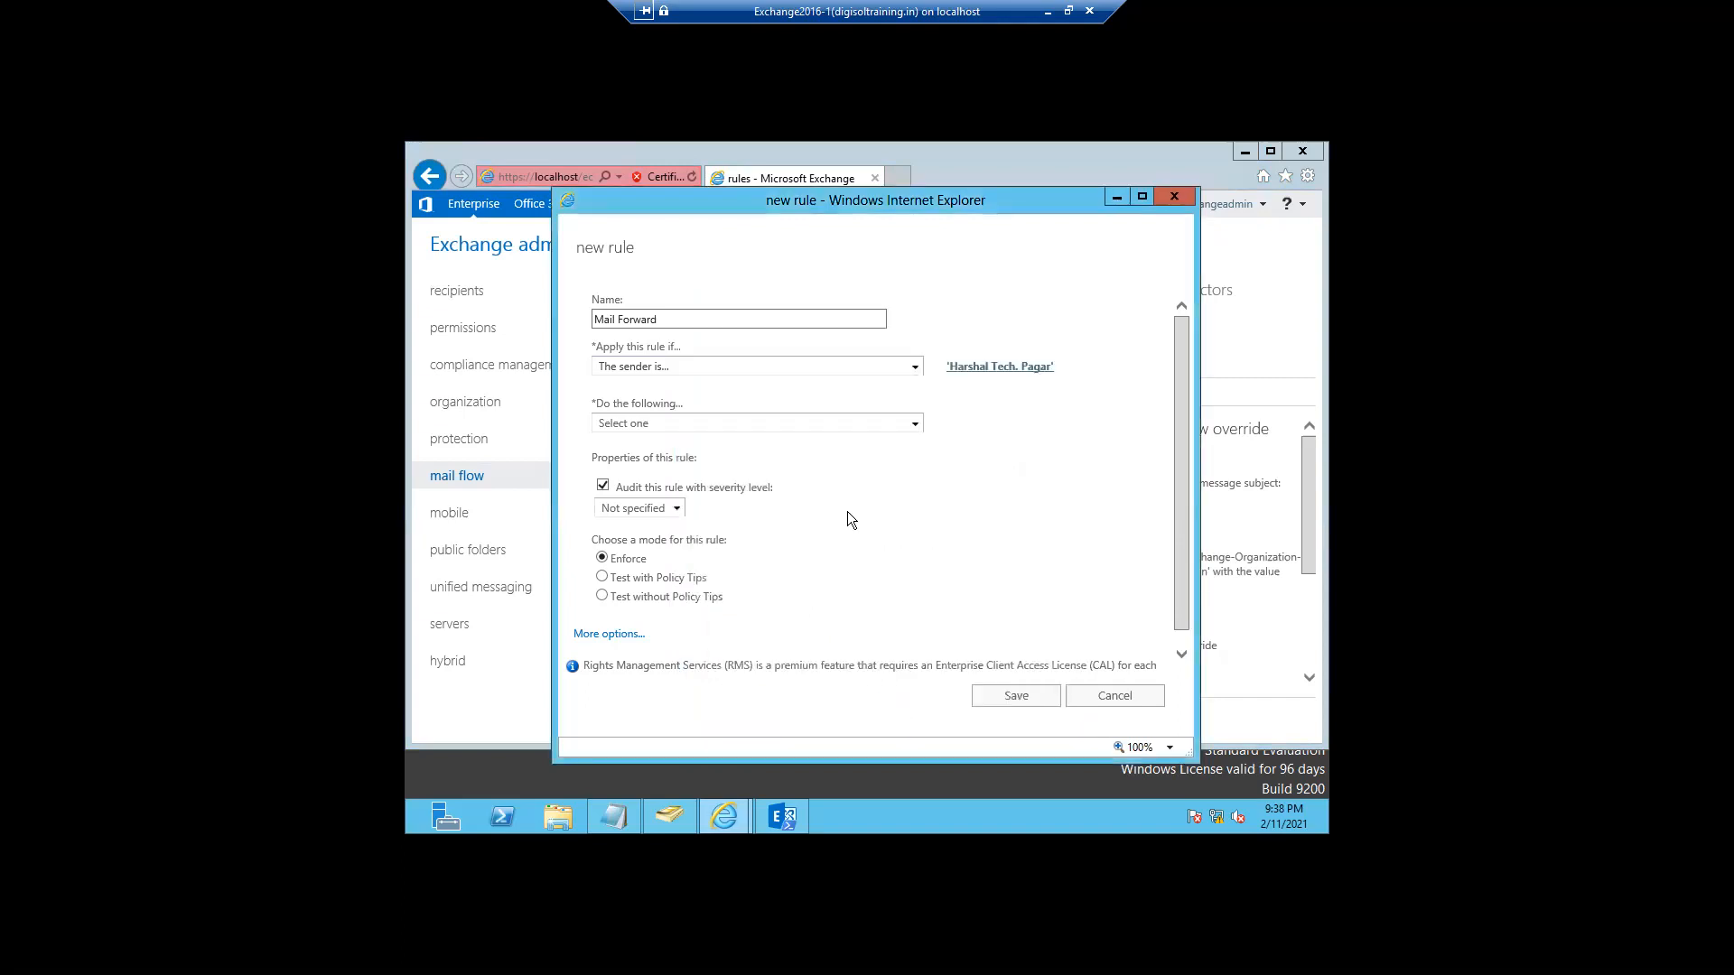
pyautogui.click(915, 424)
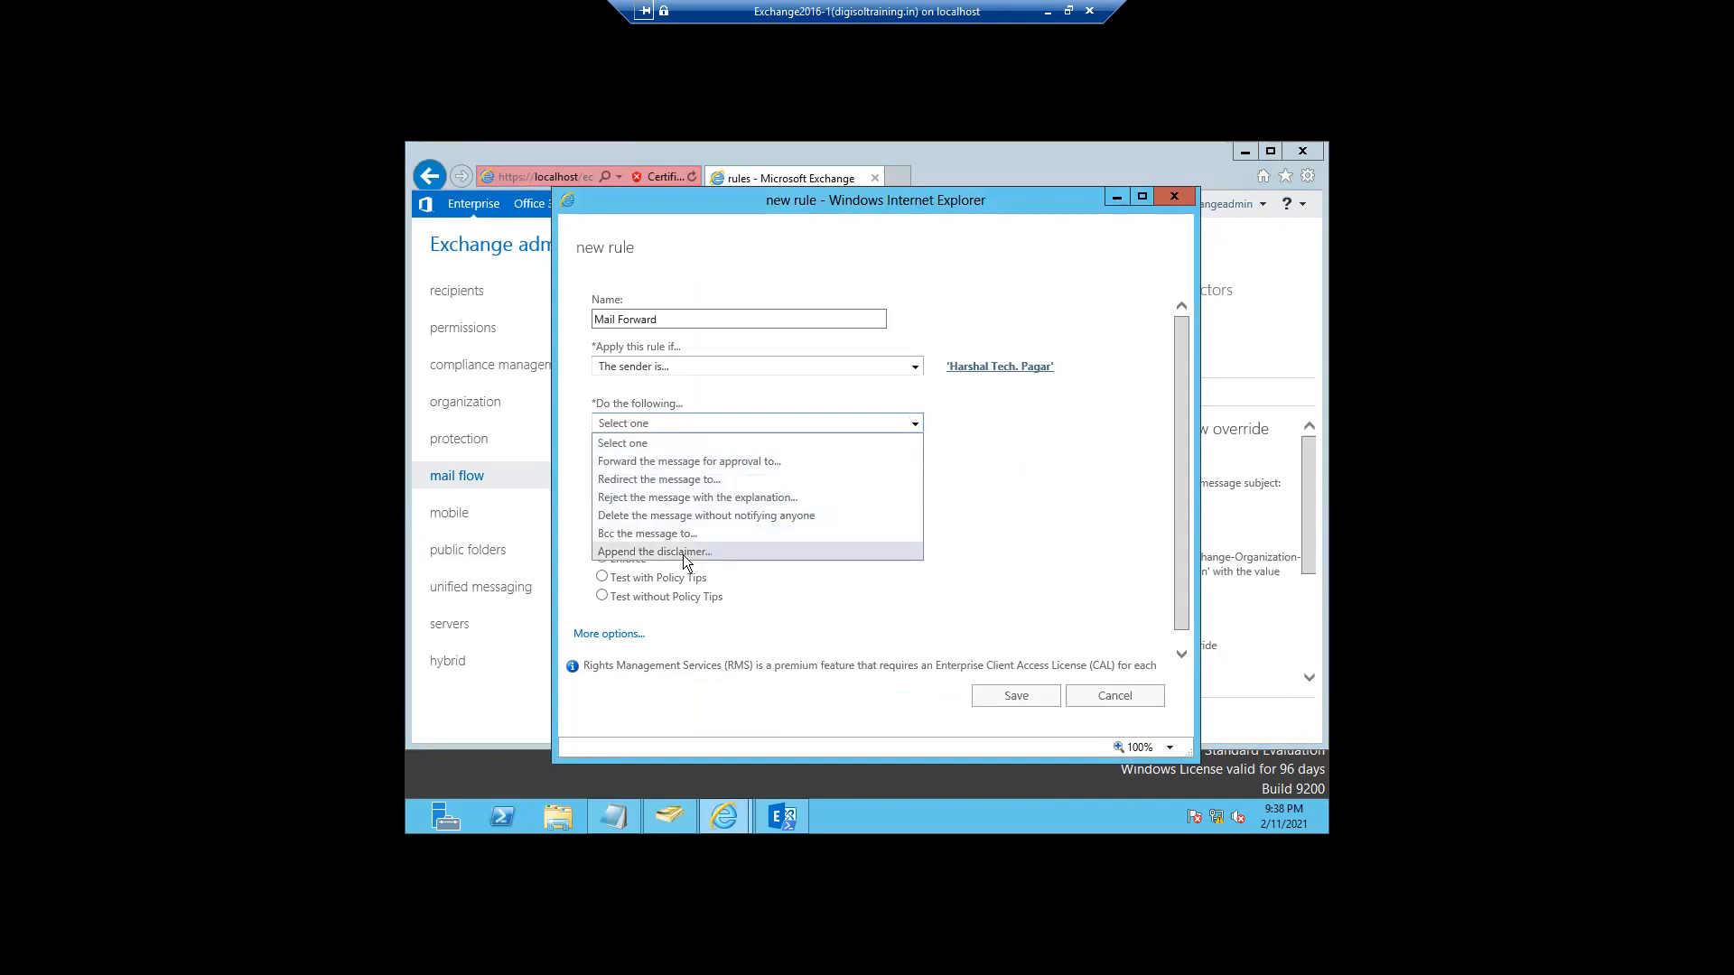
# - Make the Mail Forward rule redirect messages to Onprem mailbox and save it
pyautogui.click(666, 480)
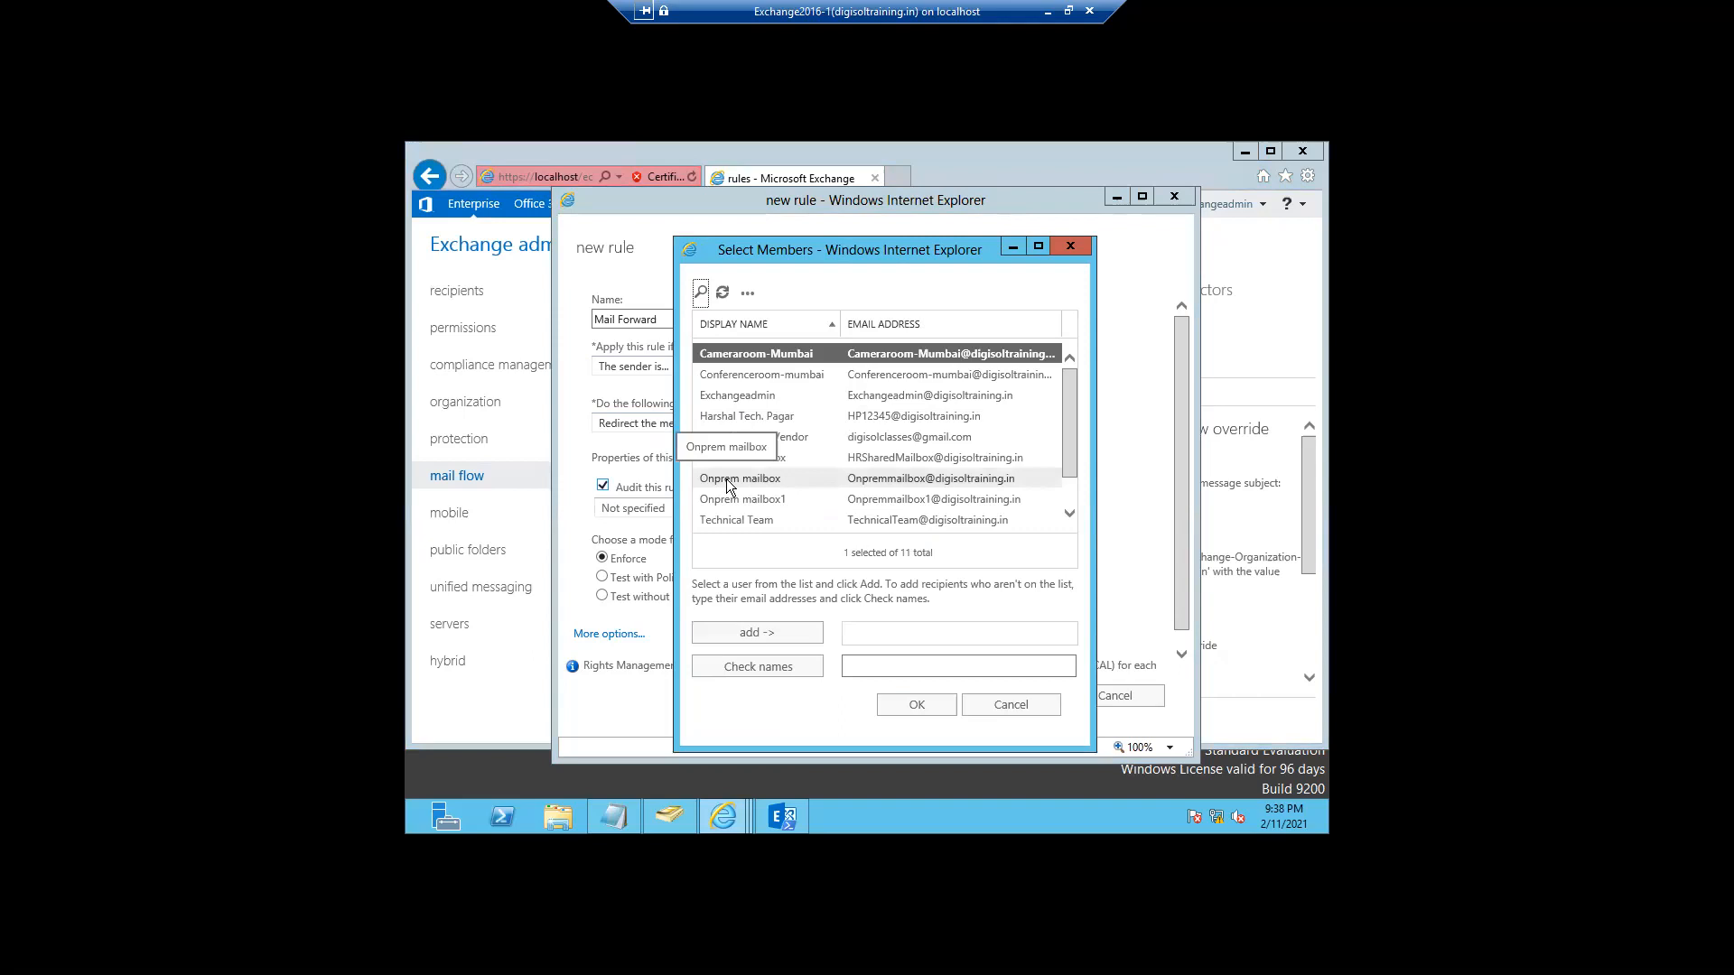
pyautogui.click(726, 478)
pyautogui.click(726, 636)
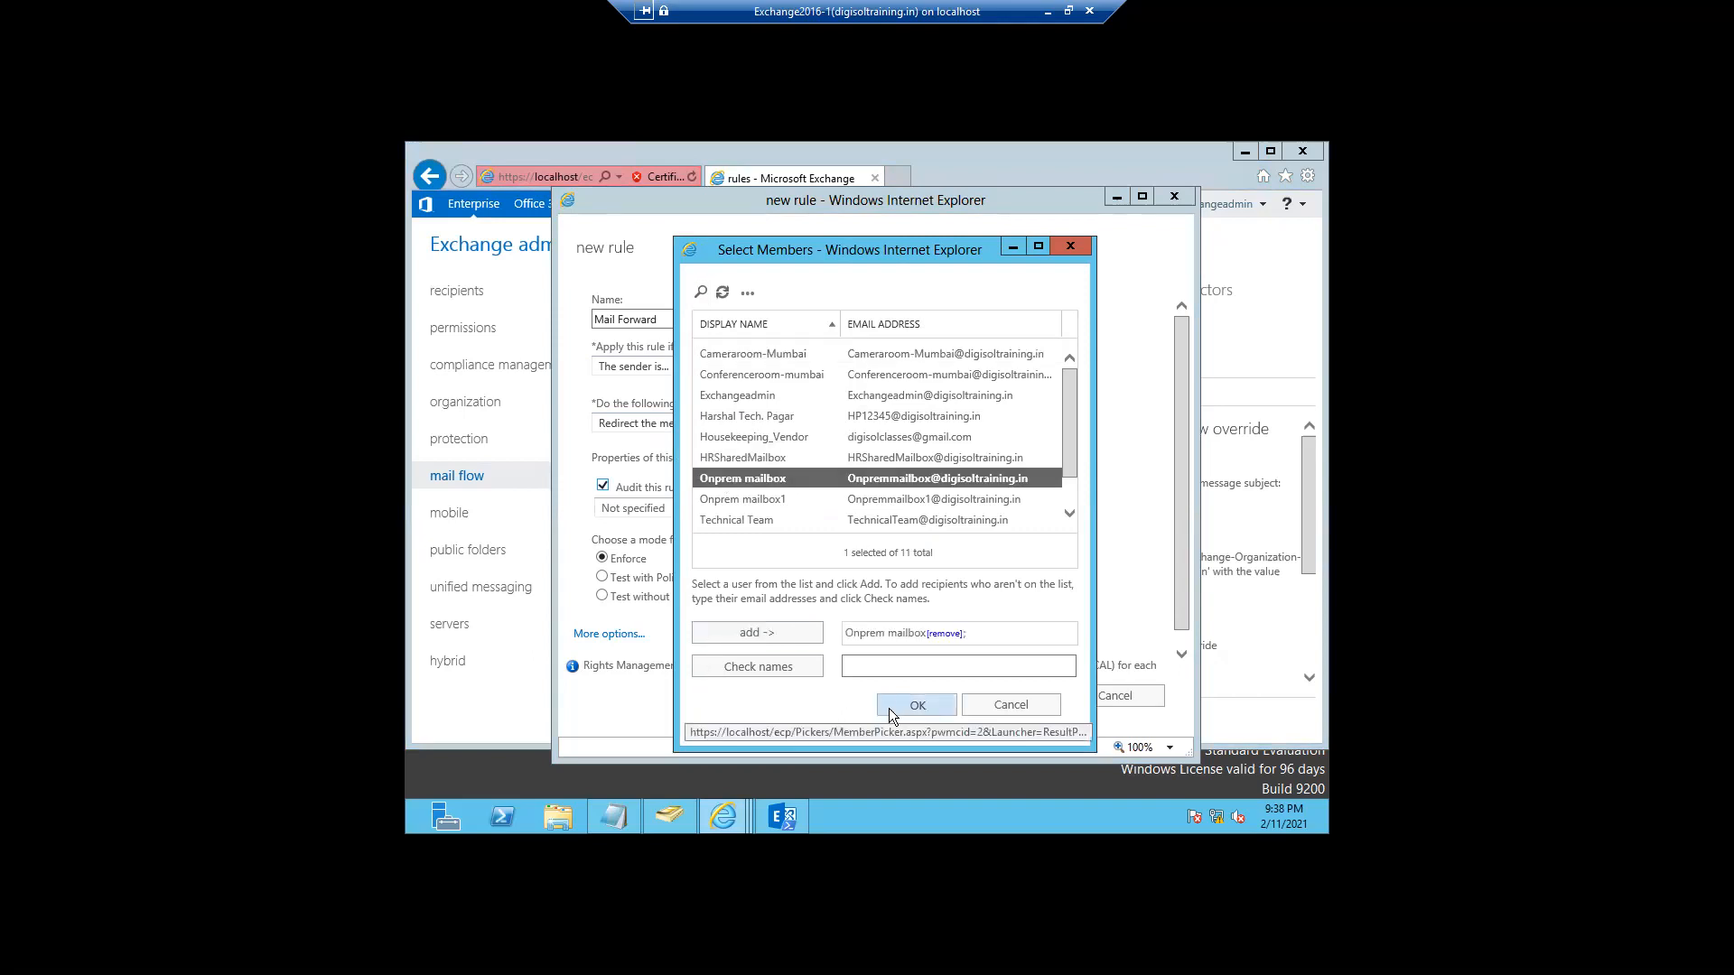
pyautogui.click(916, 705)
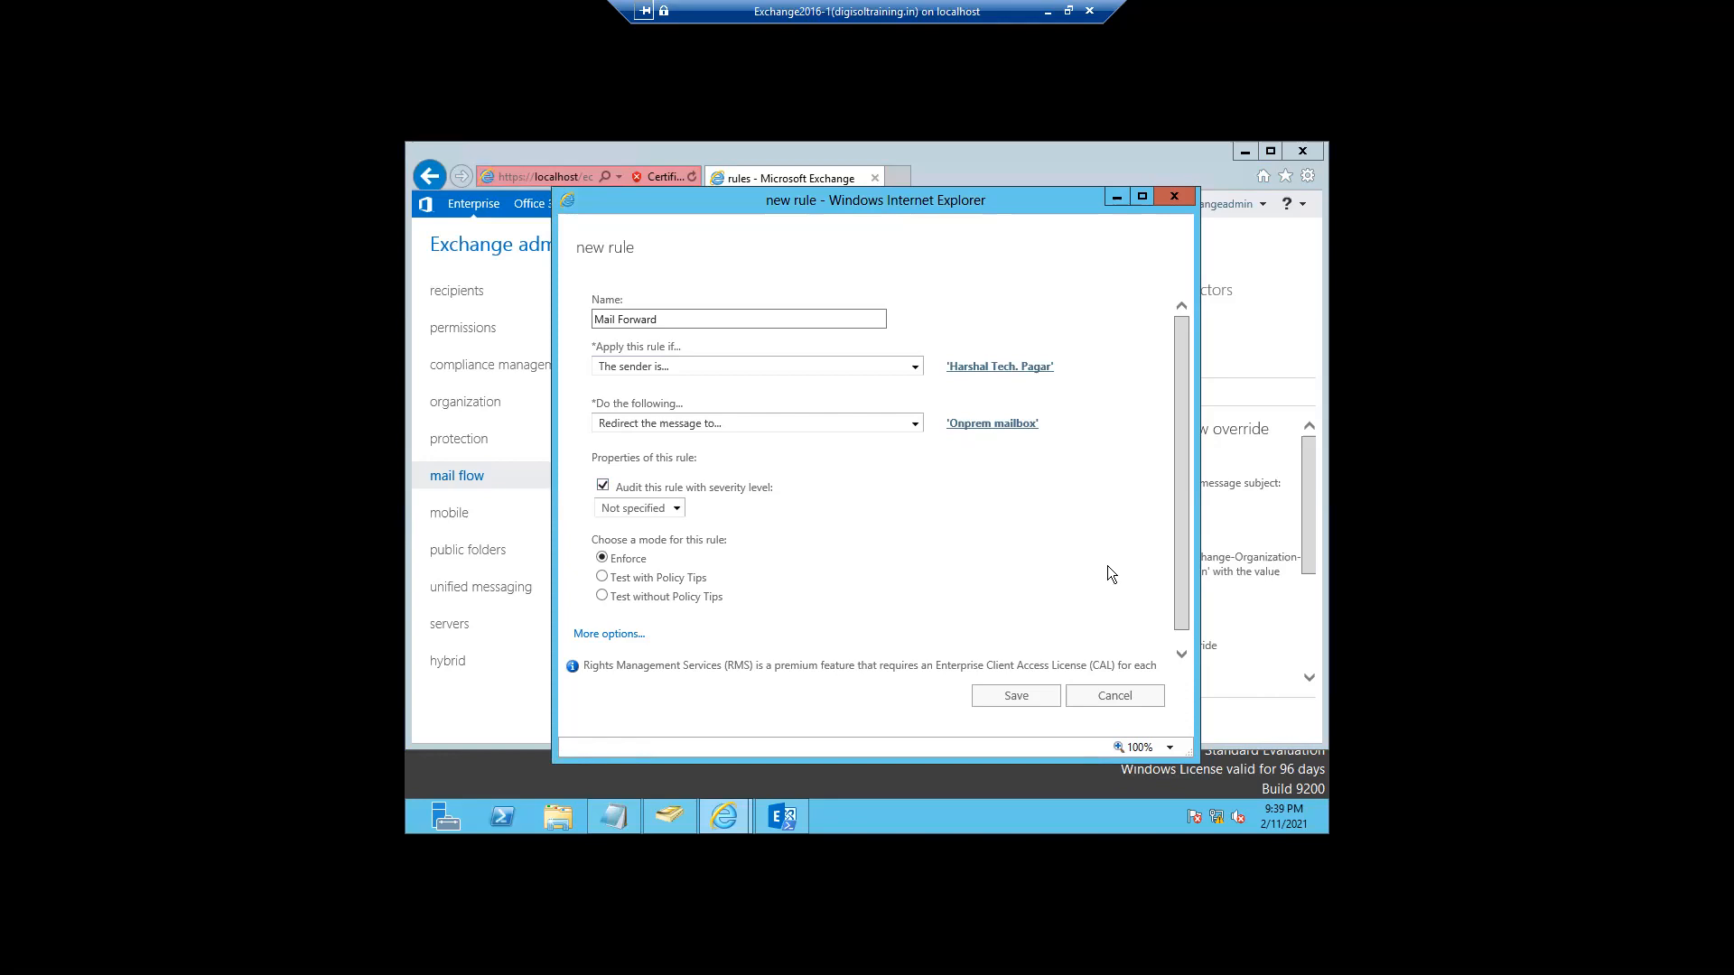
pyautogui.moveTo(1175, 601)
pyautogui.mouseDown()
pyautogui.moveTo(1179, 630)
pyautogui.moveTo(1178, 589)
pyautogui.mouseUp()
pyautogui.click(1029, 702)
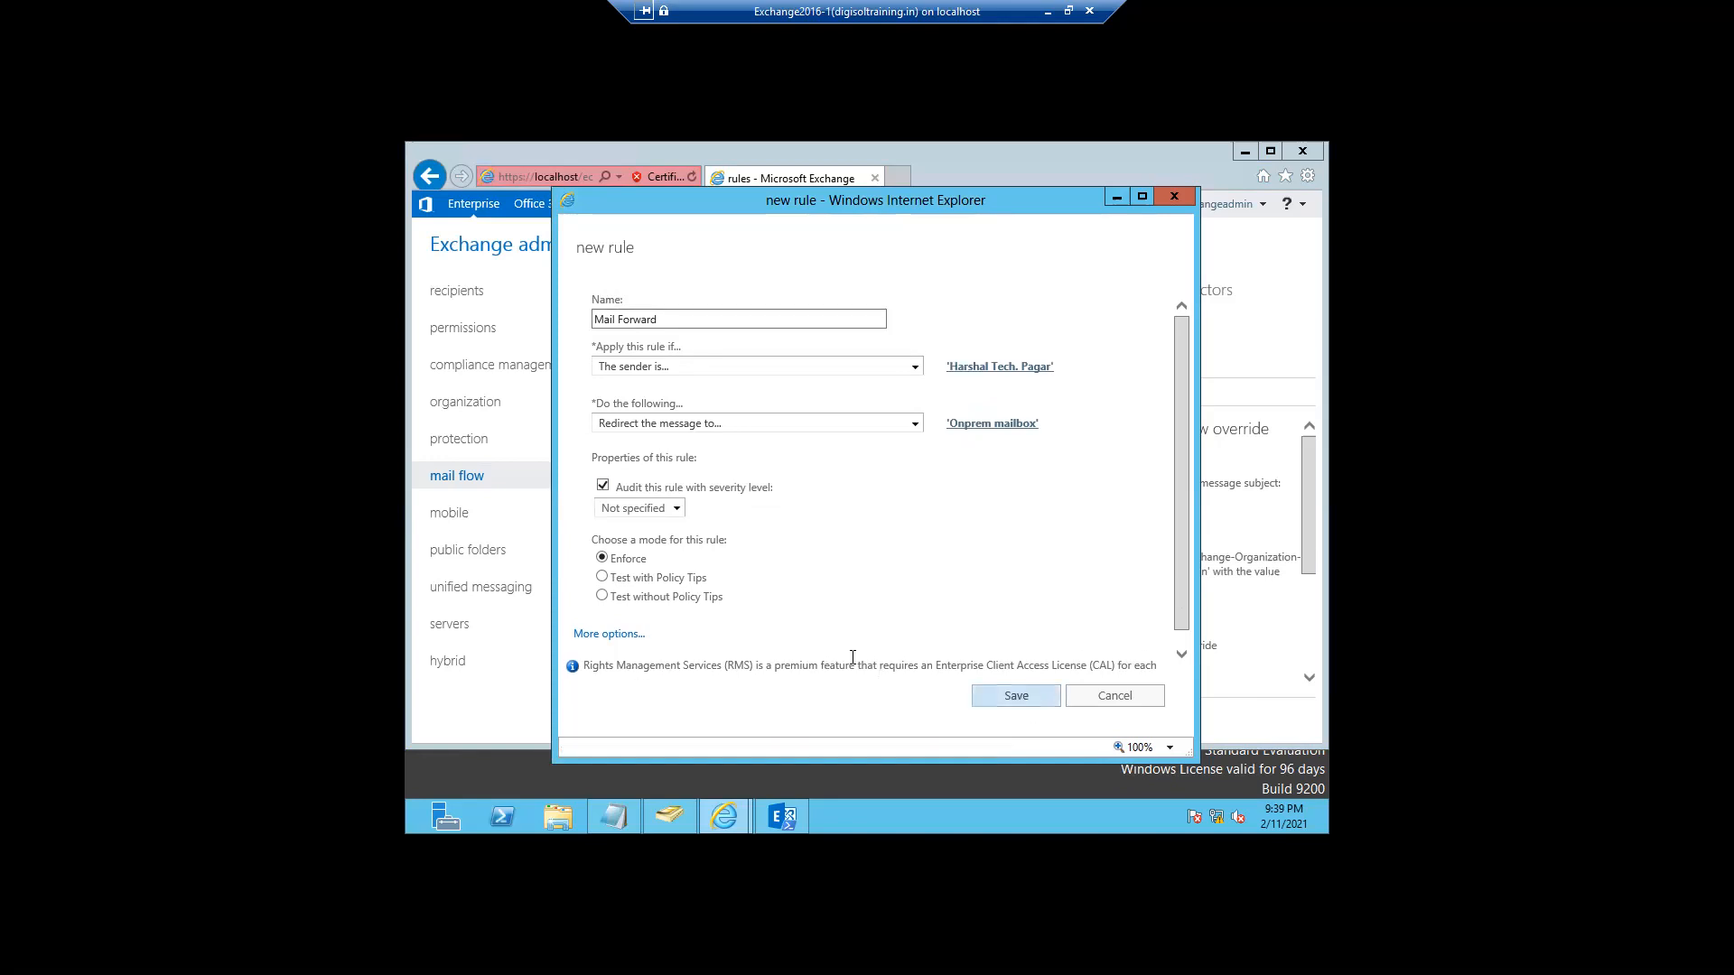
pyautogui.click(986, 697)
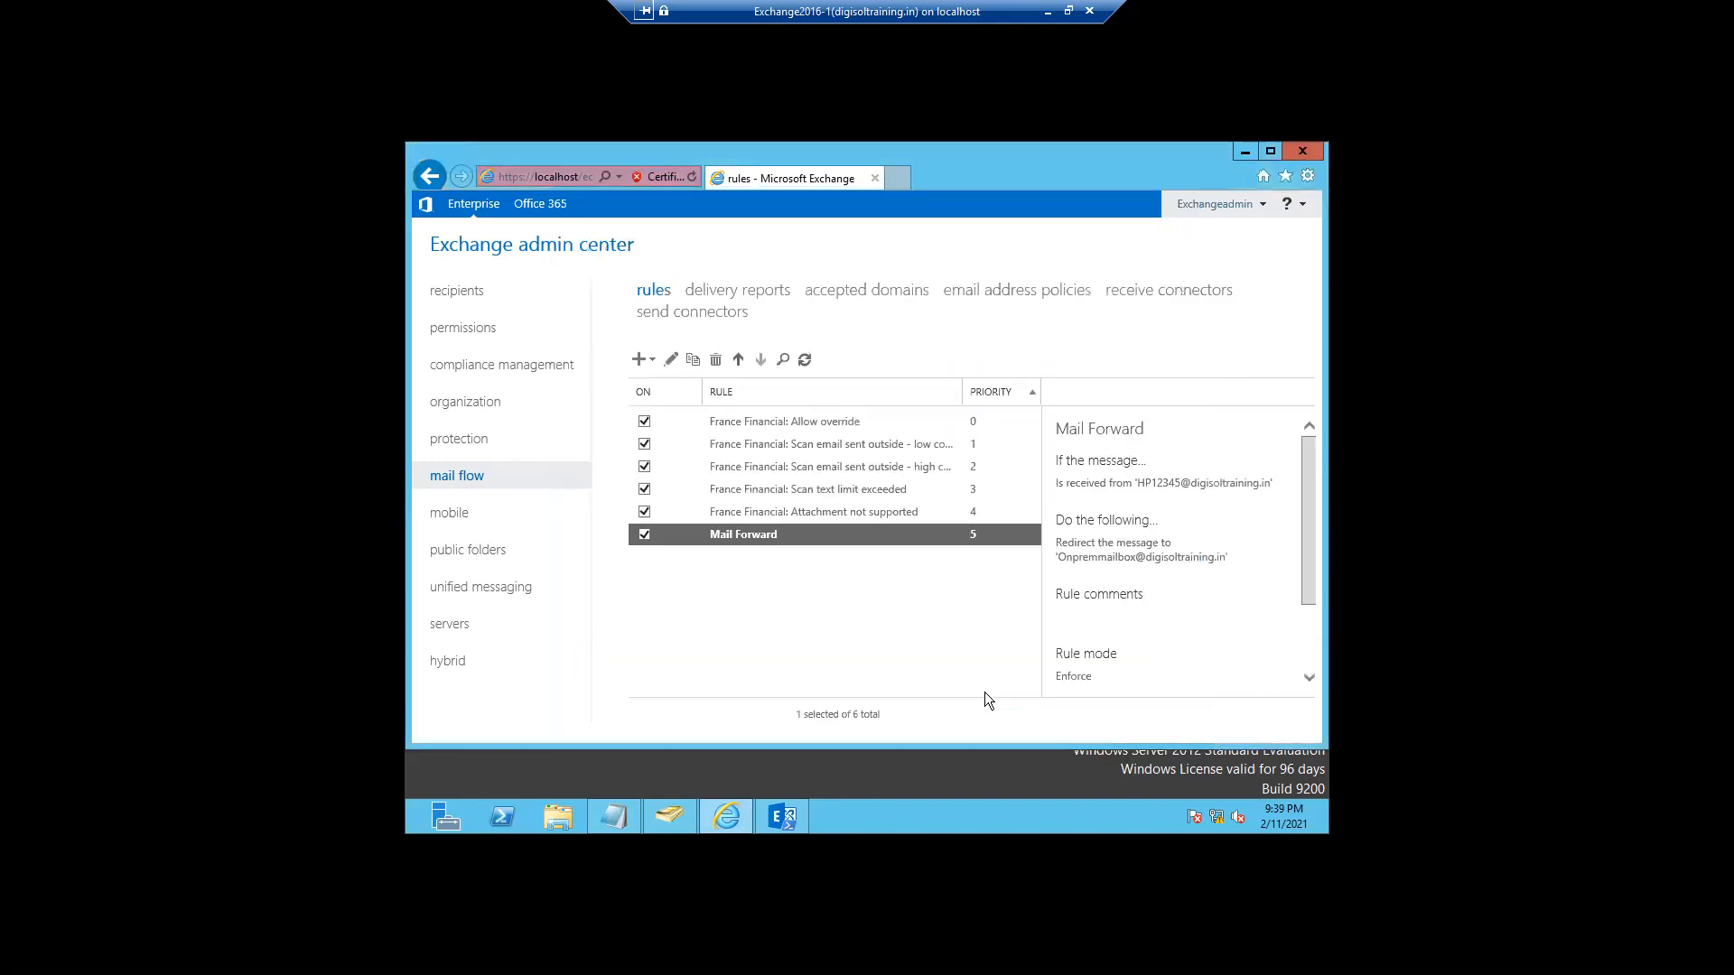
# - Check that Mail Forward is the sixth rule, view accepted domains, then return to the rules list
pyautogui.click(854, 296)
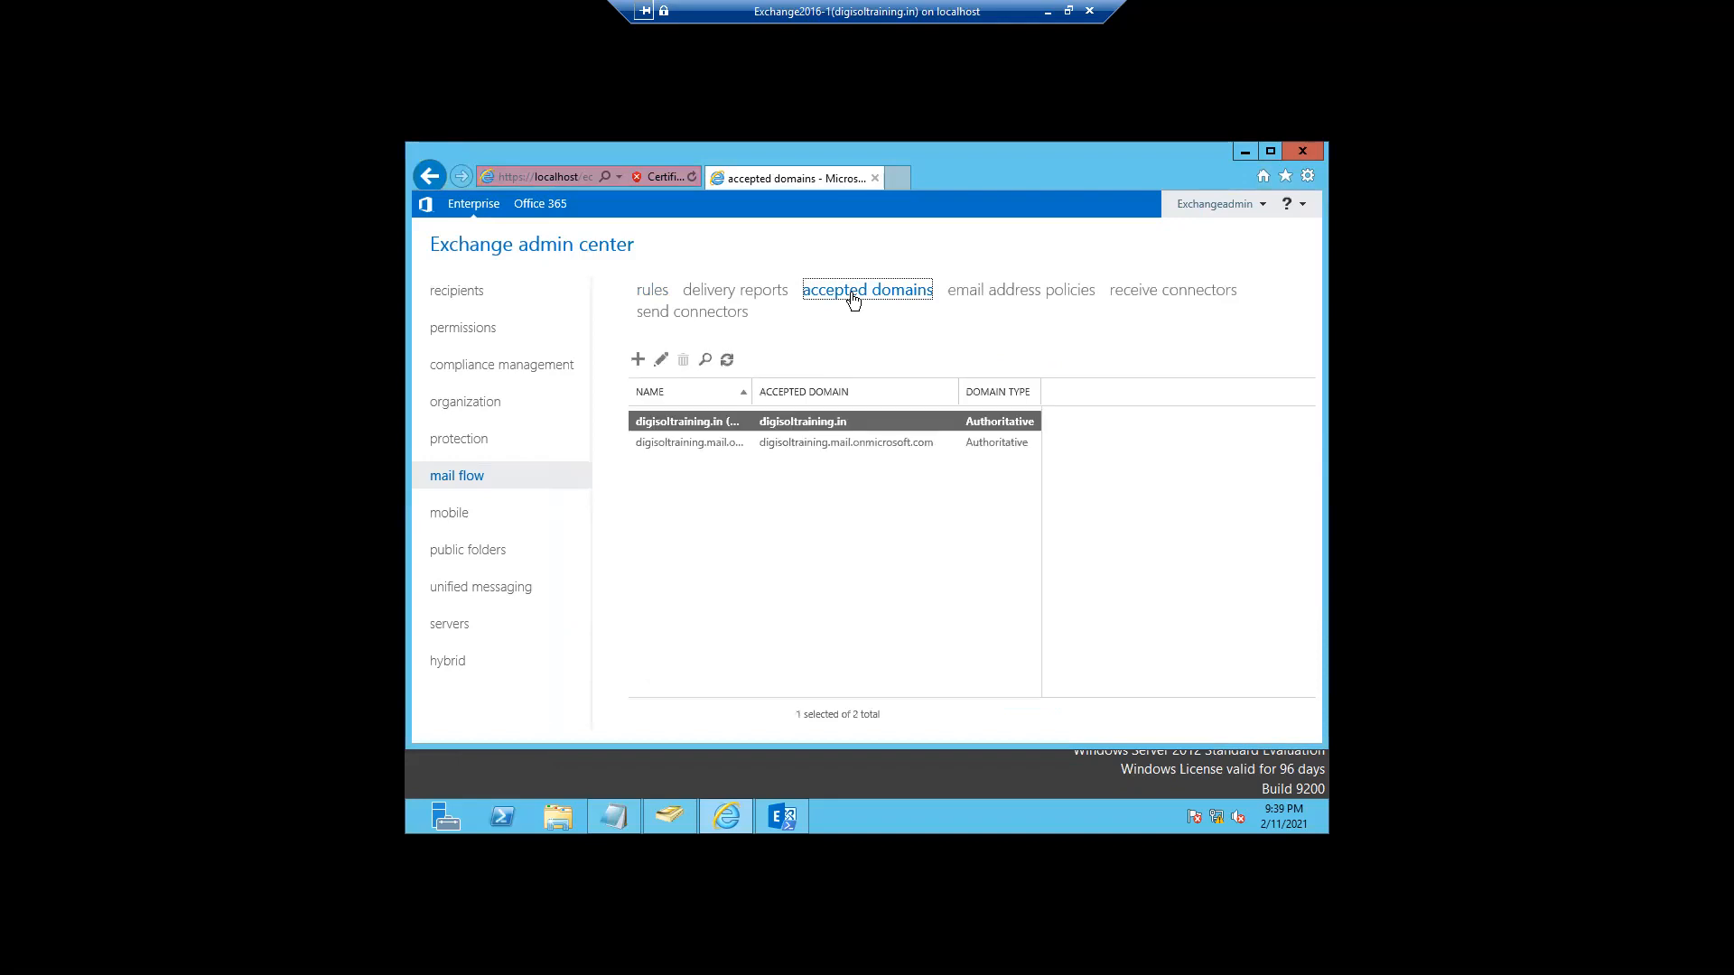
pyautogui.click(651, 292)
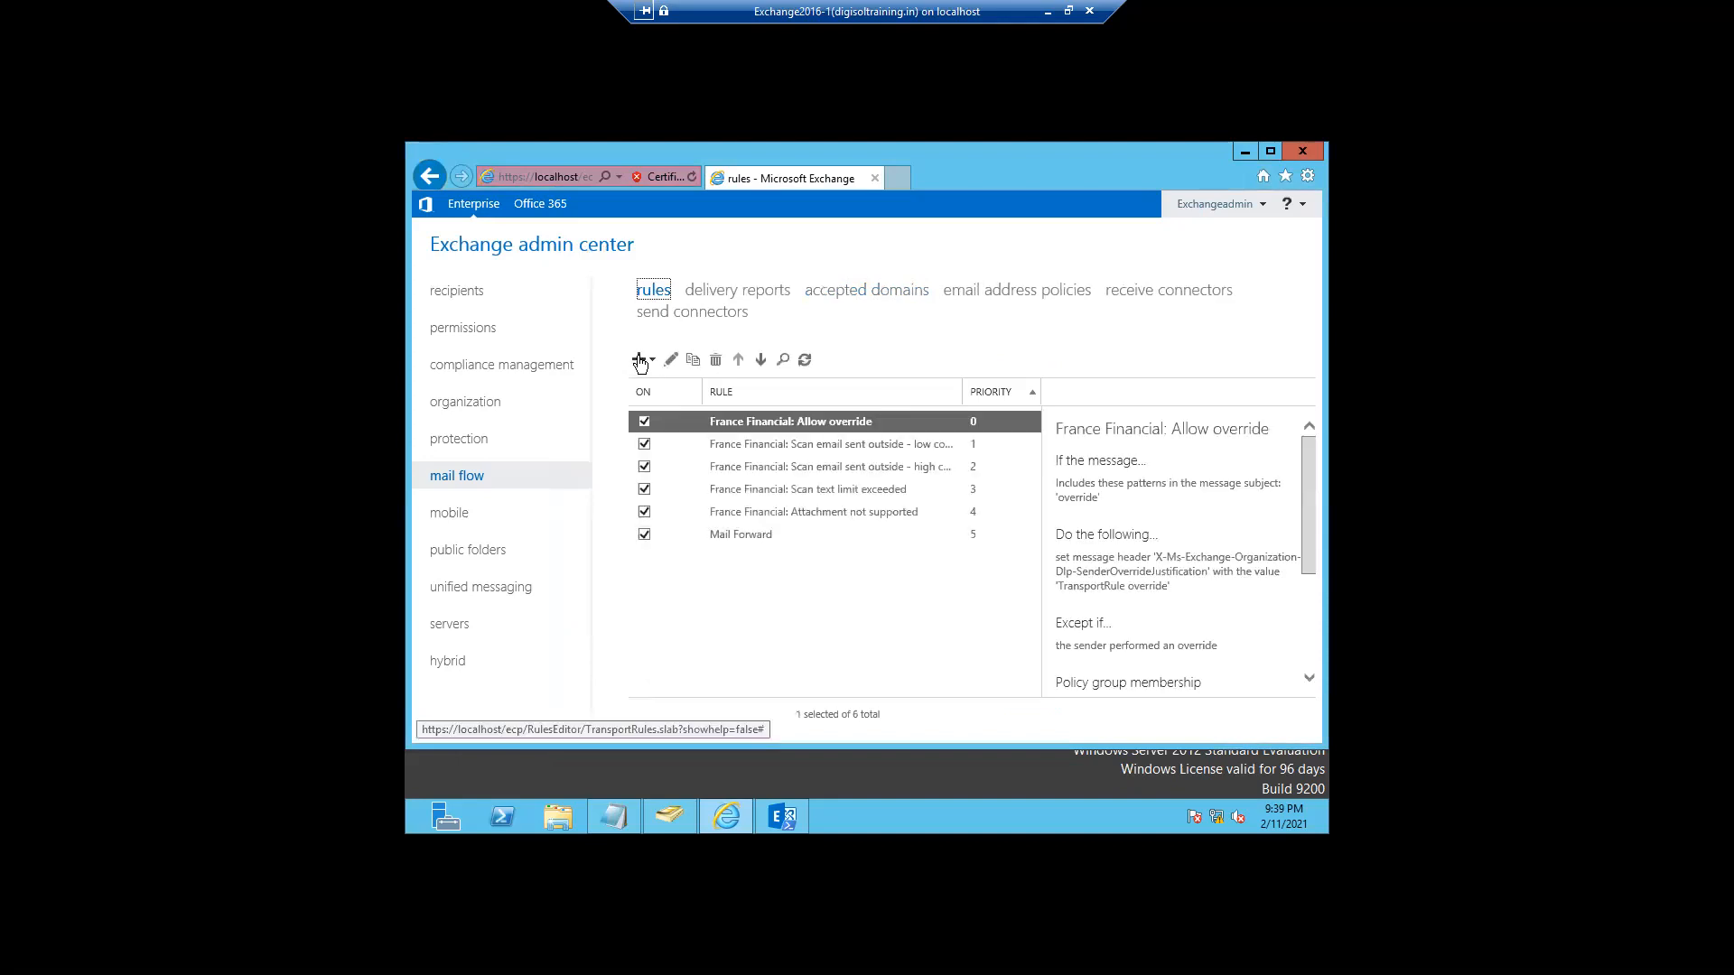
pyautogui.click(640, 360)
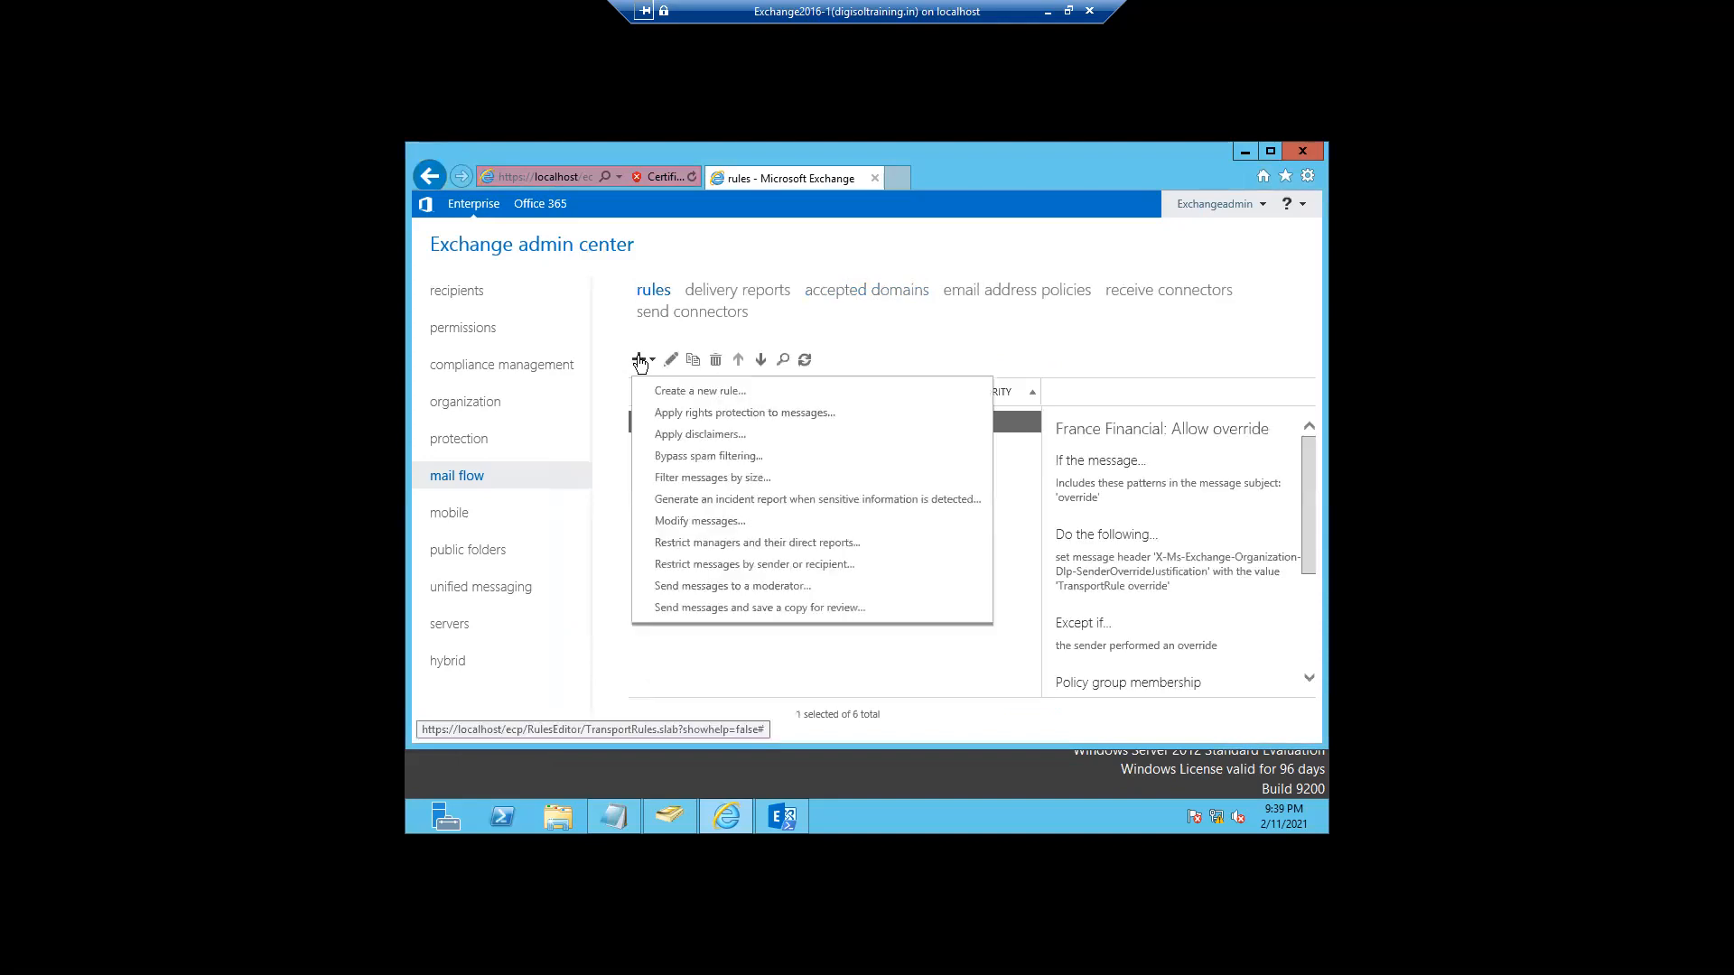
# - Start a disclaimer rule named 'Disclamier' that applies to all messages, with audit severity Low
pyautogui.click(680, 435)
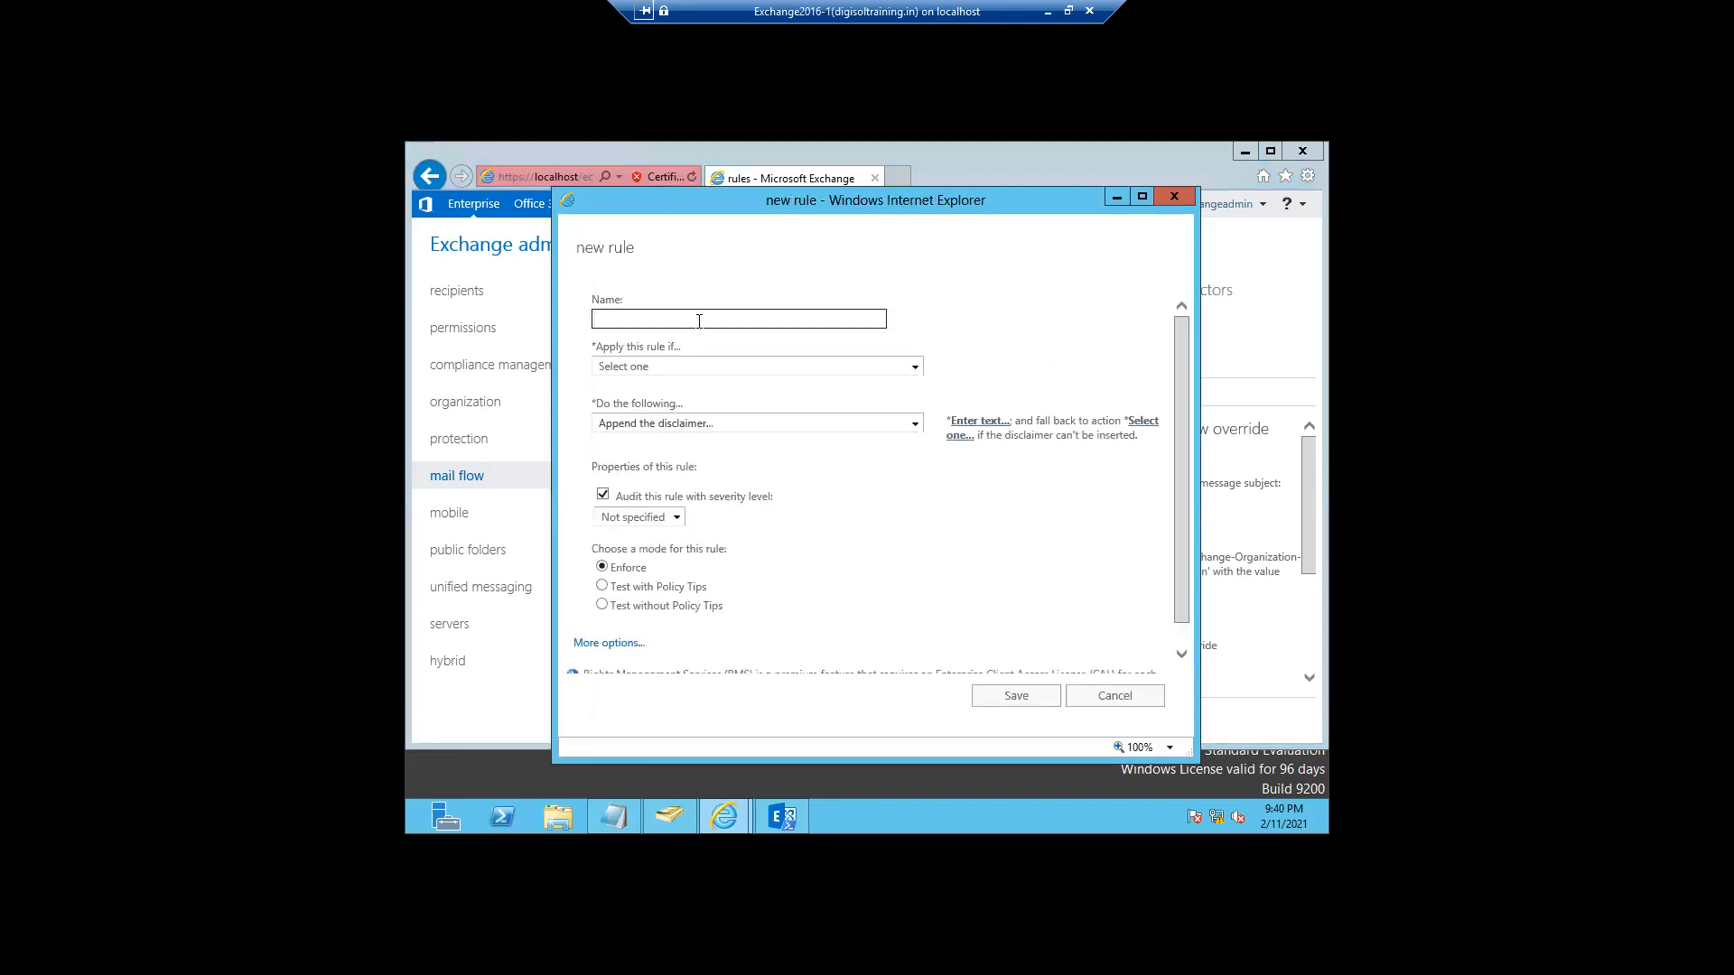
pyautogui.write('Discl')
pyautogui.write('amier')
pyautogui.click(748, 361)
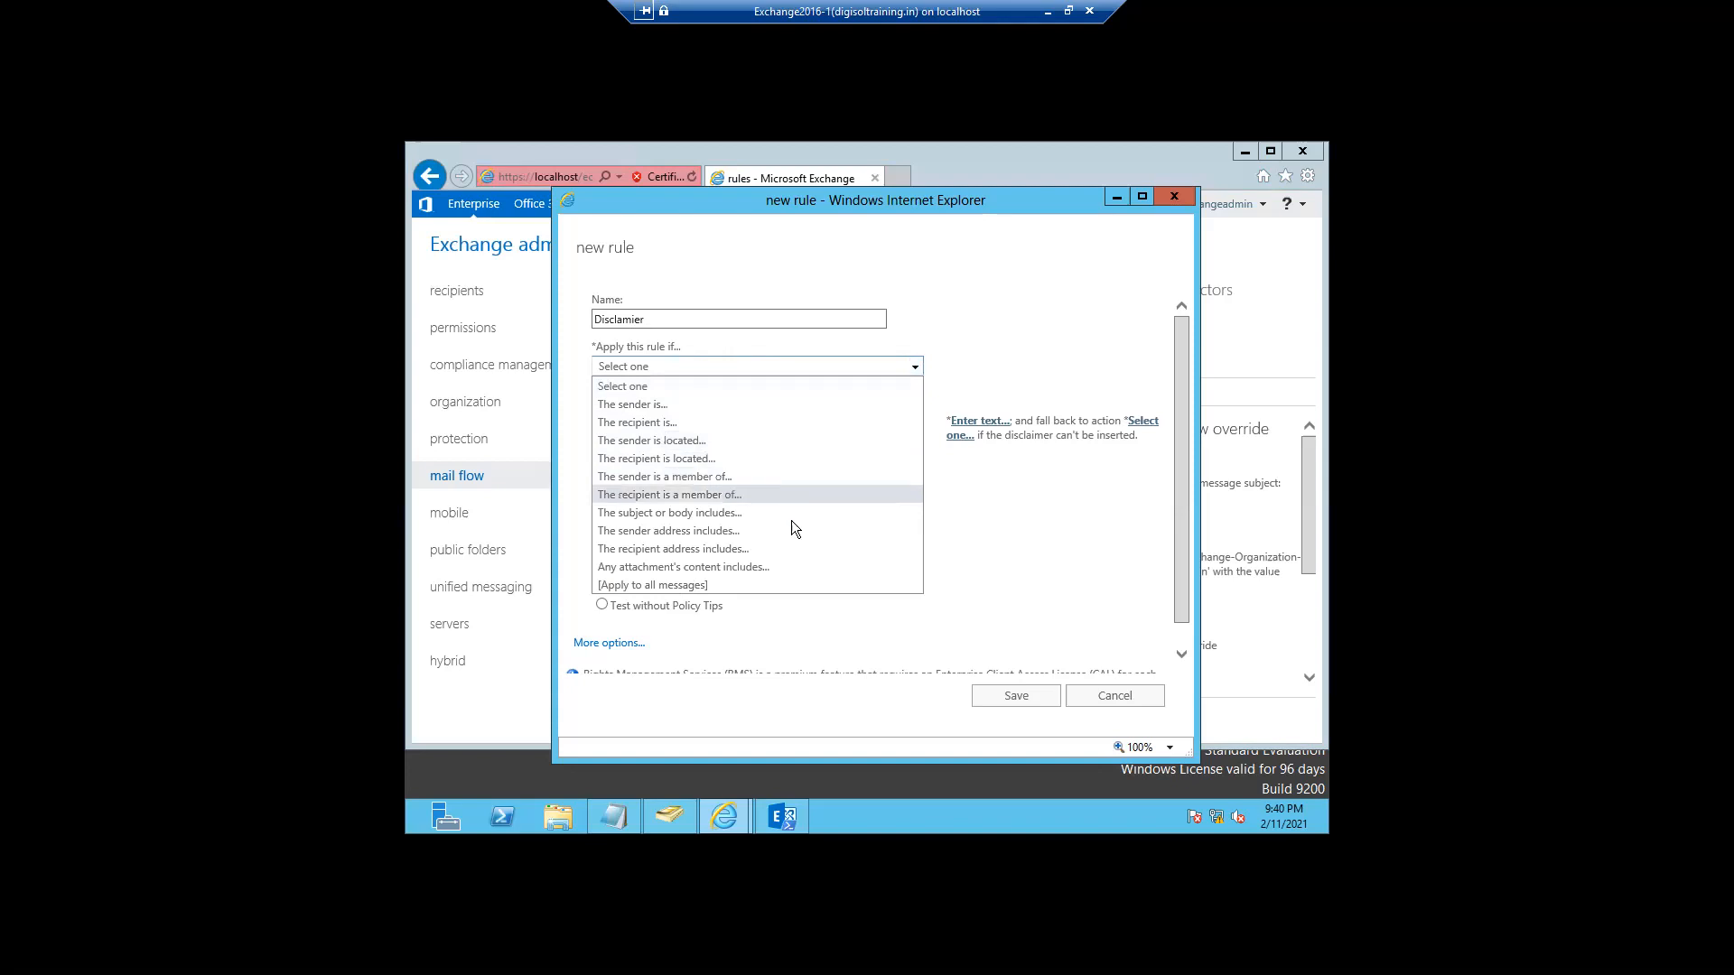
pyautogui.click(668, 589)
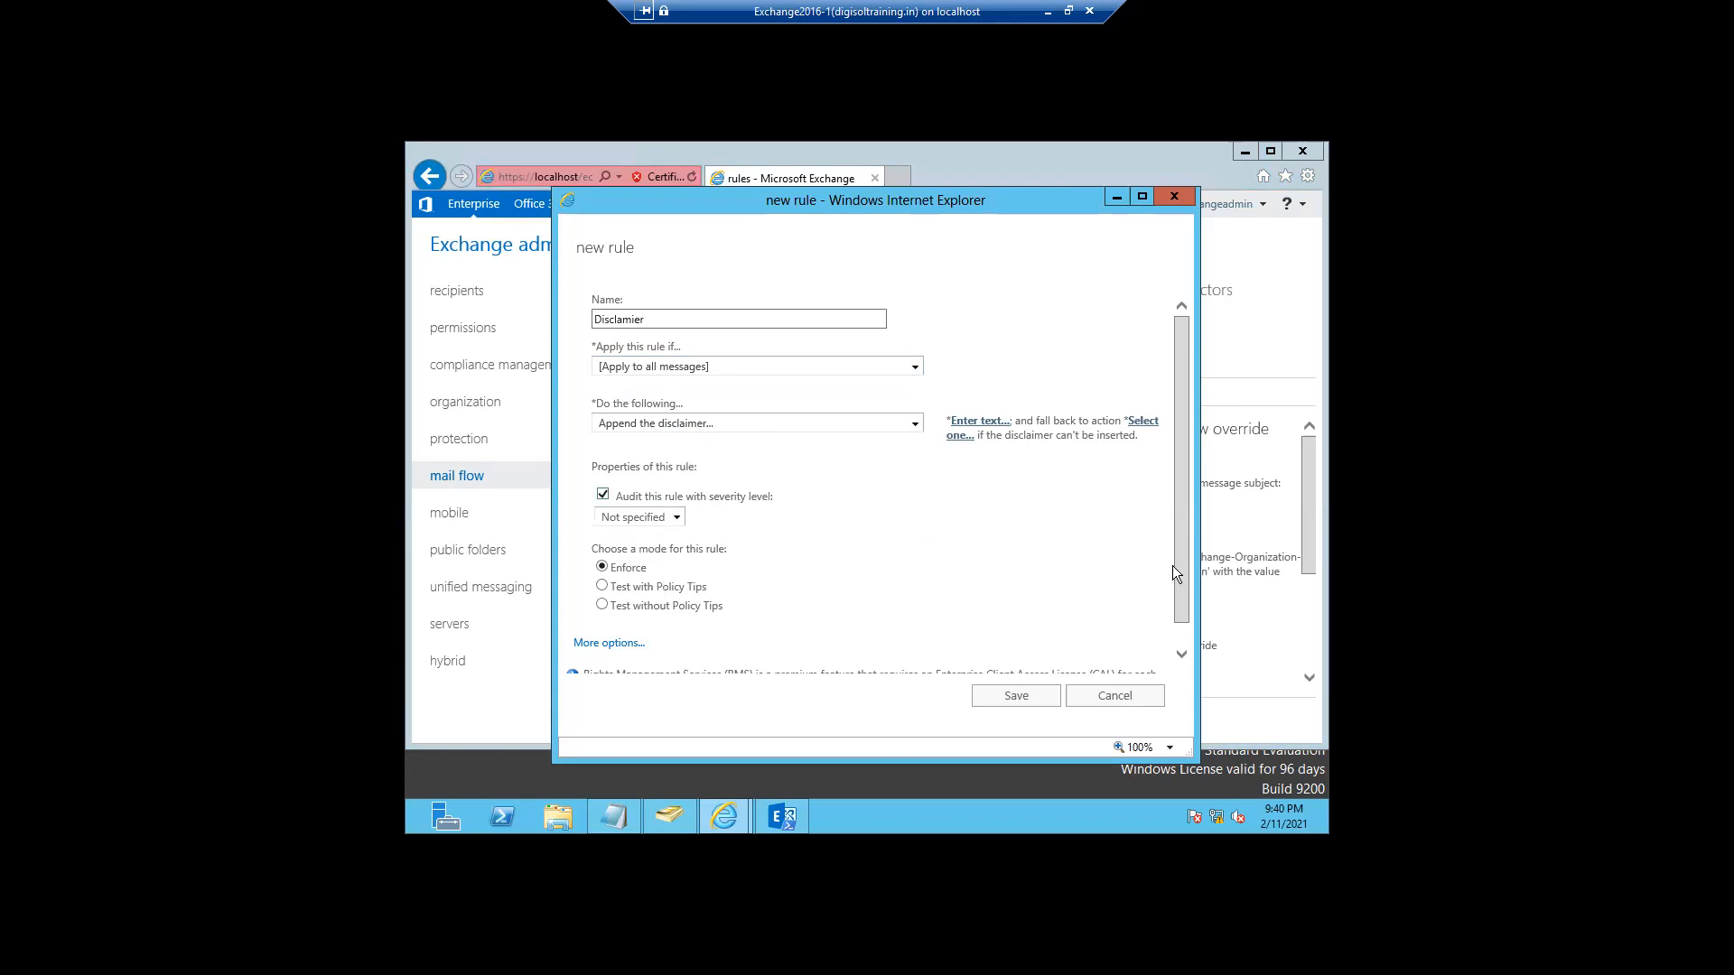
pyautogui.moveTo(1183, 578); pyautogui.dragTo(1184, 625)
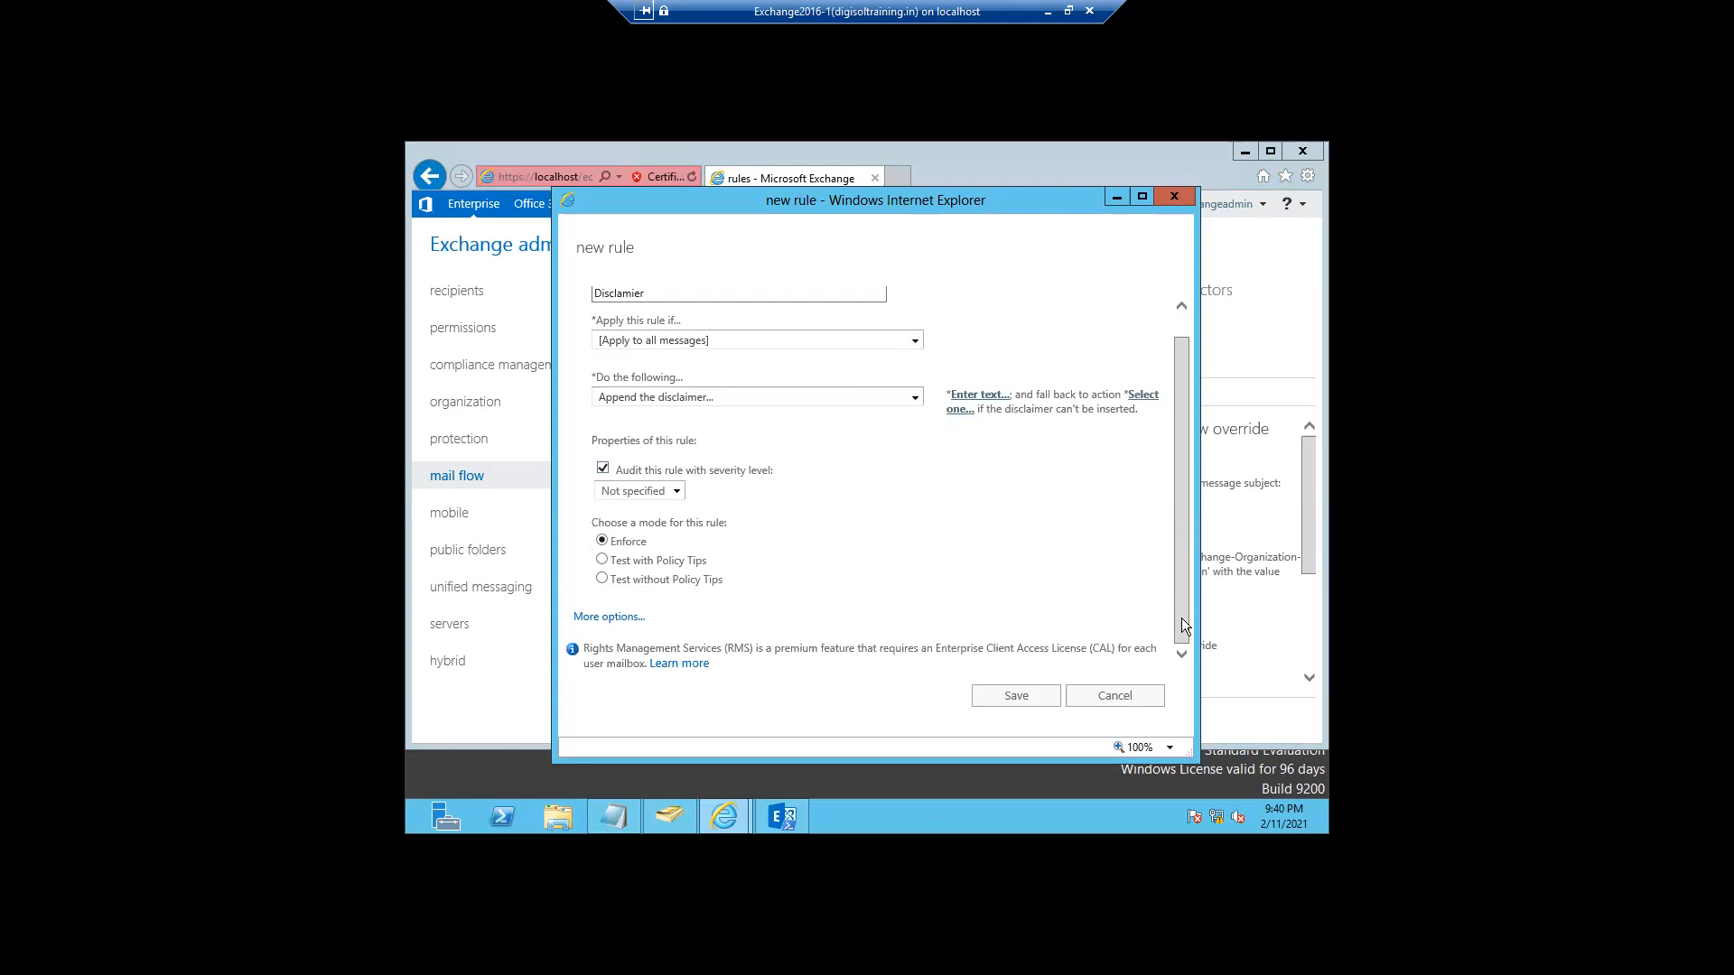
pyautogui.moveTo(1181, 593); pyautogui.dragTo(1177, 597)
pyautogui.click(677, 495)
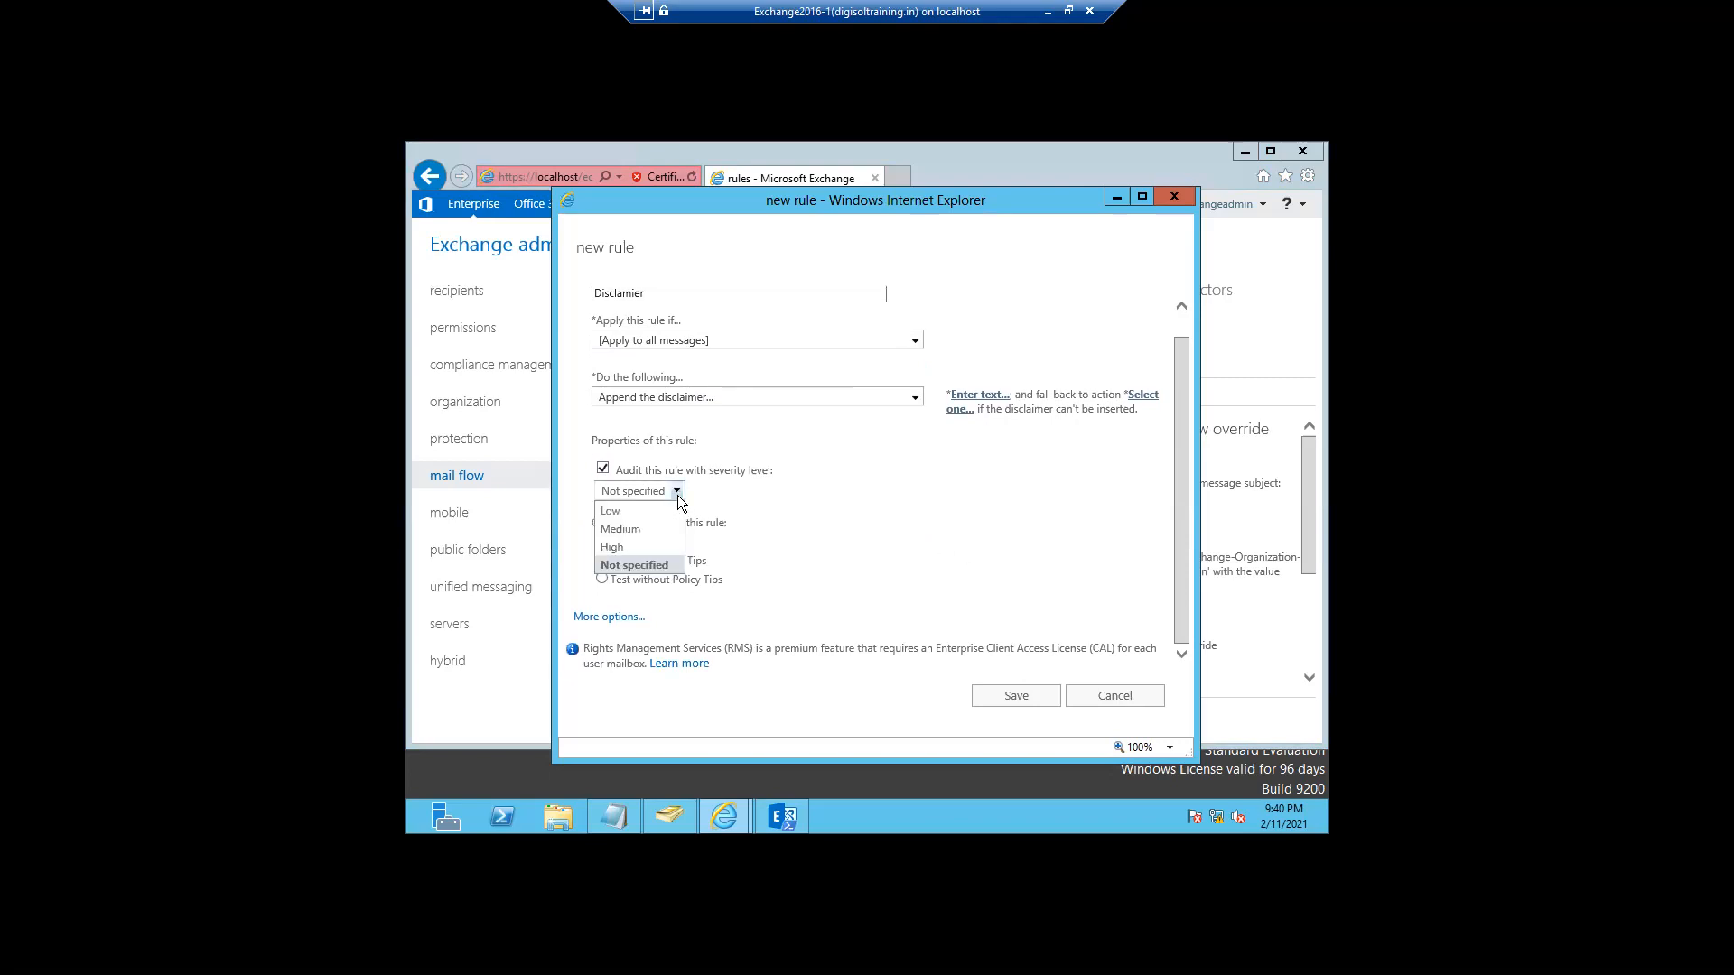
pyautogui.click(610, 512)
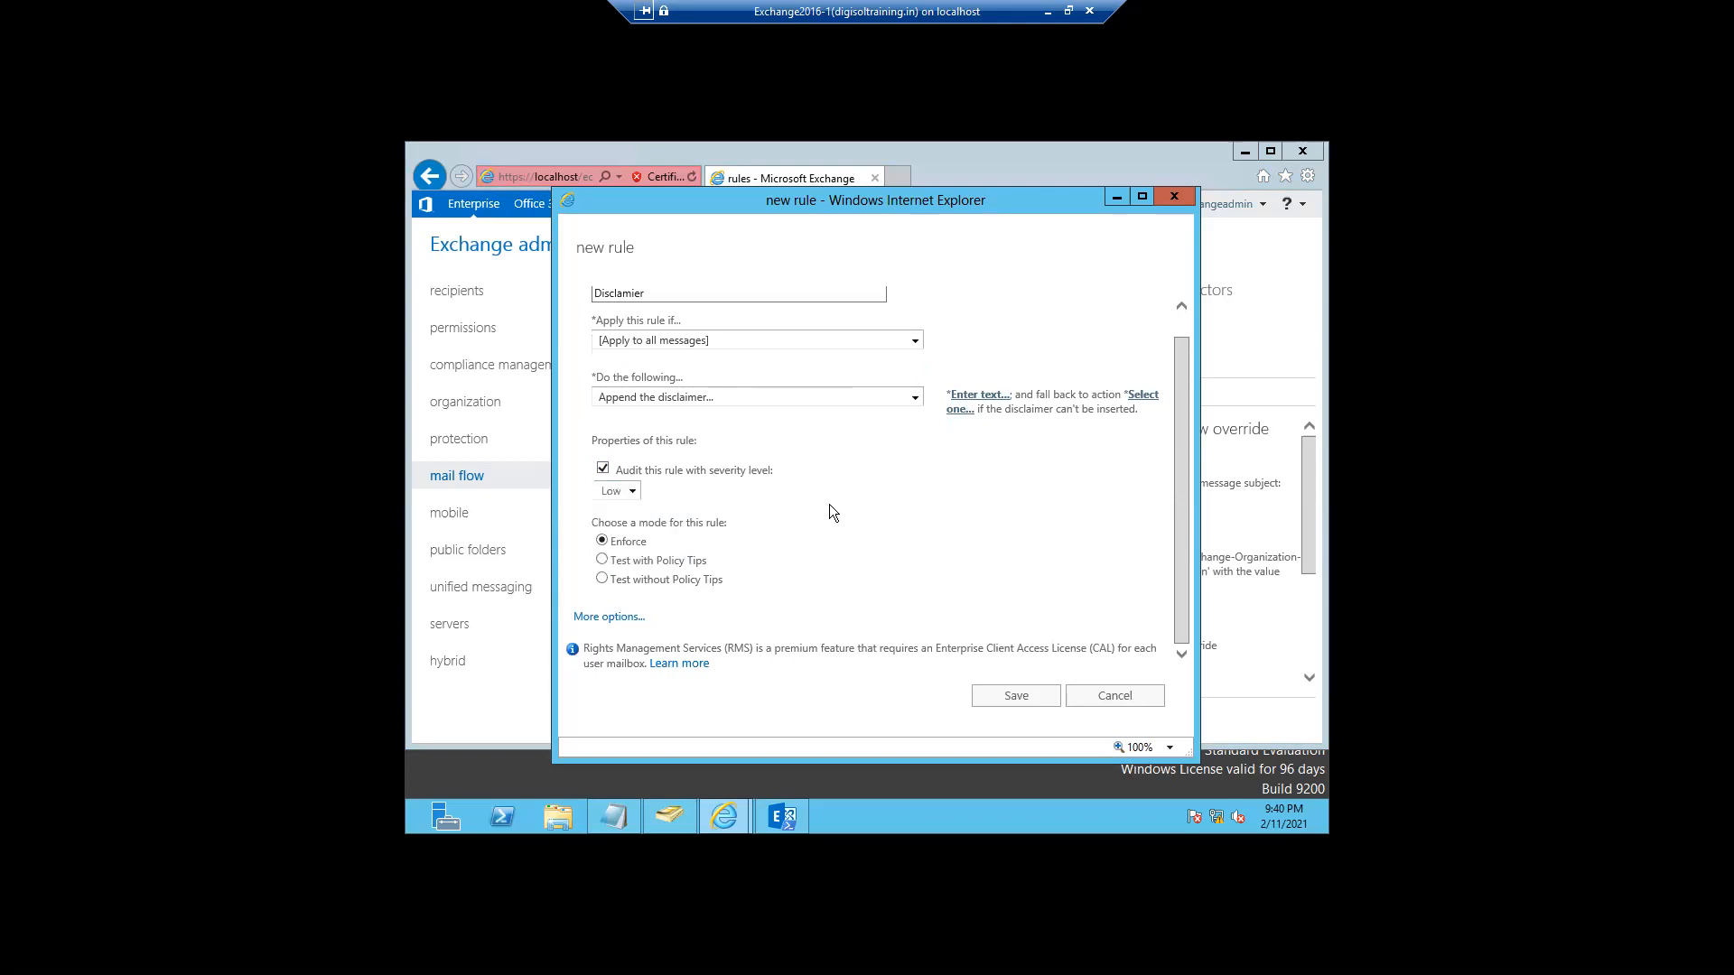
pyautogui.click(913, 342)
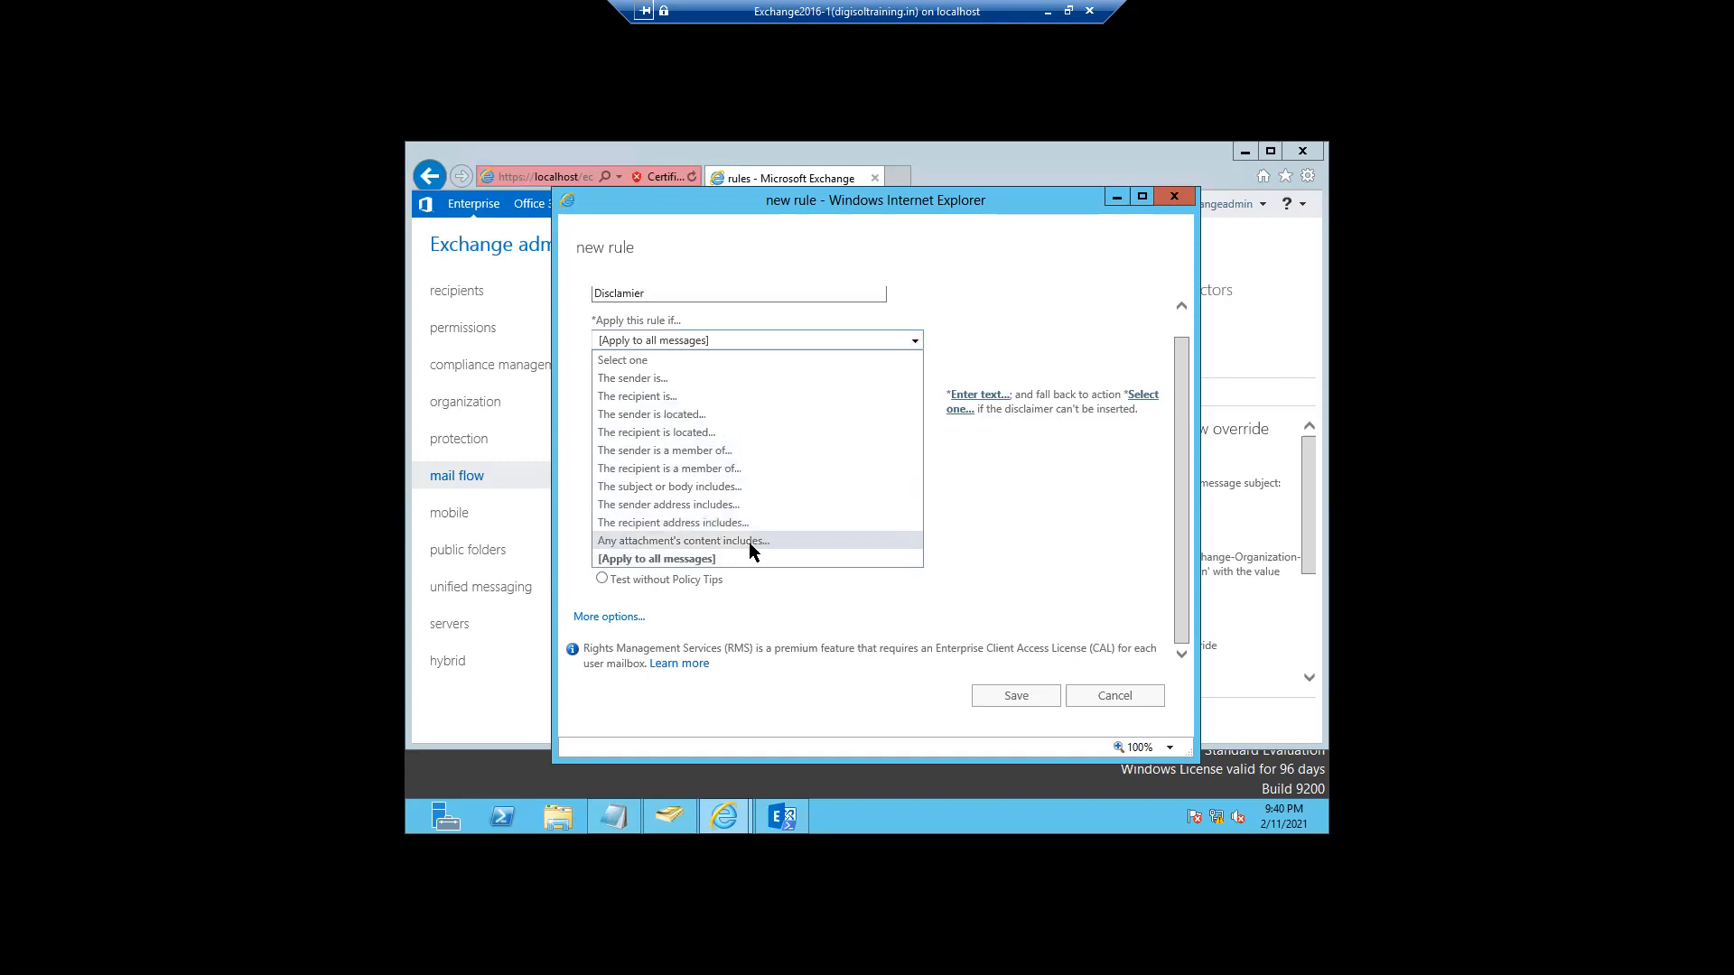
# - Limit the Disclamier rule to senders located inside the organization
pyautogui.click(650, 414)
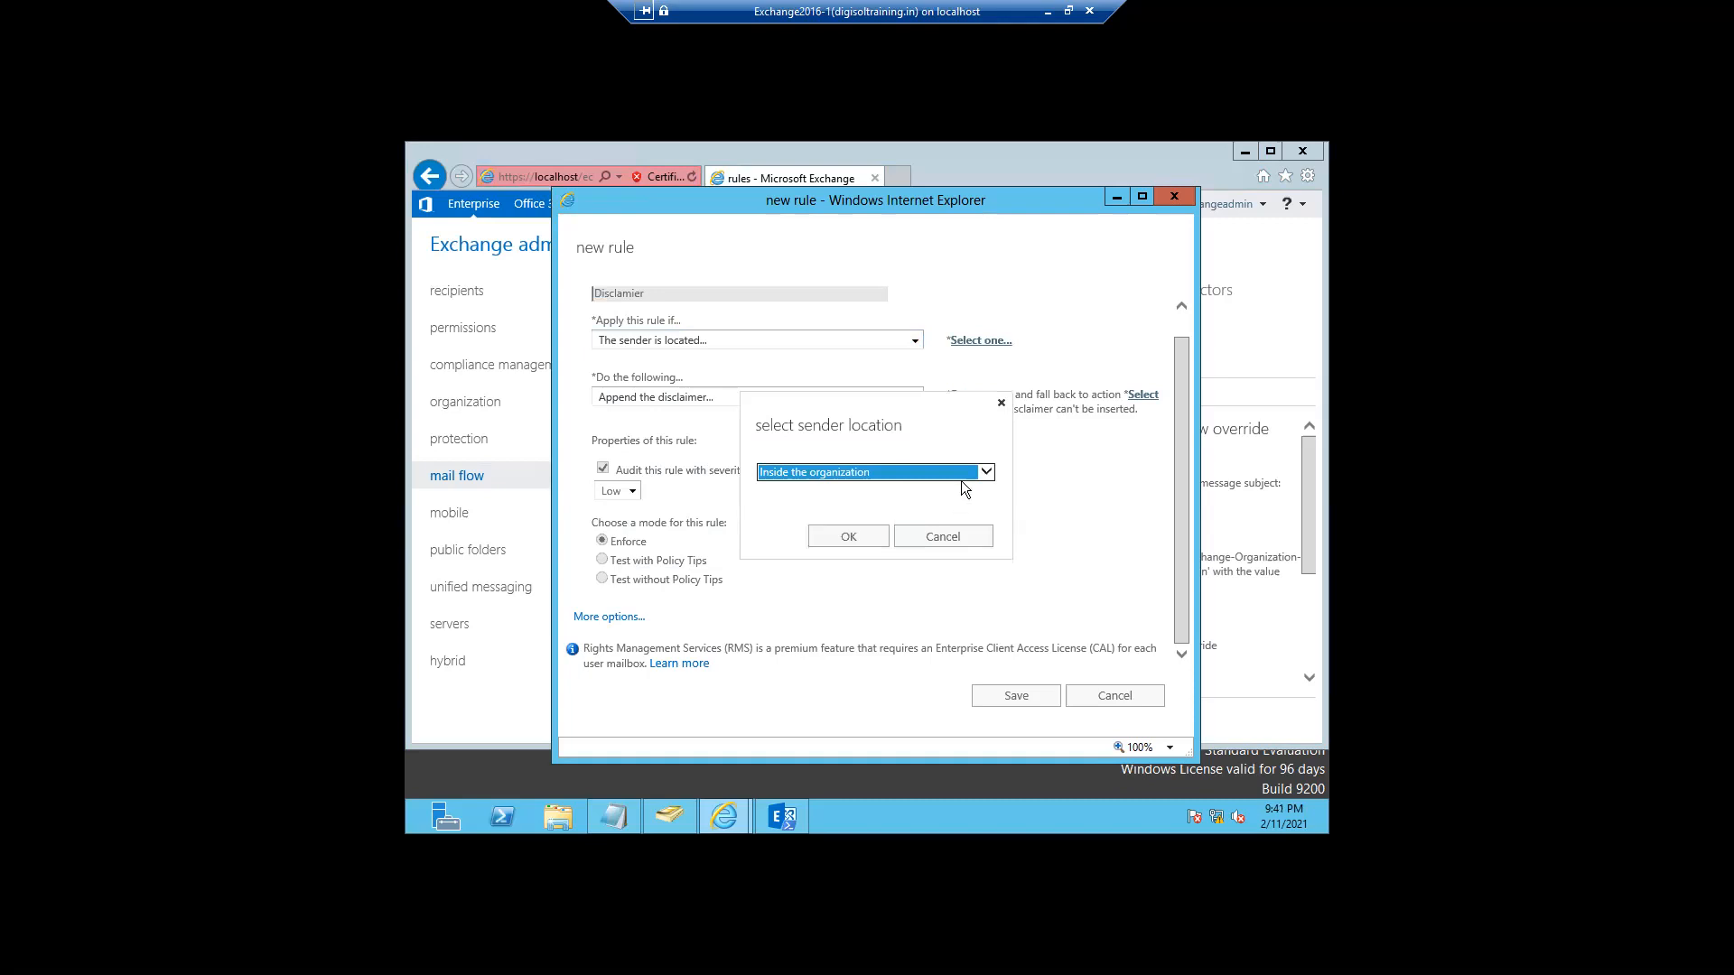
pyautogui.click(984, 473)
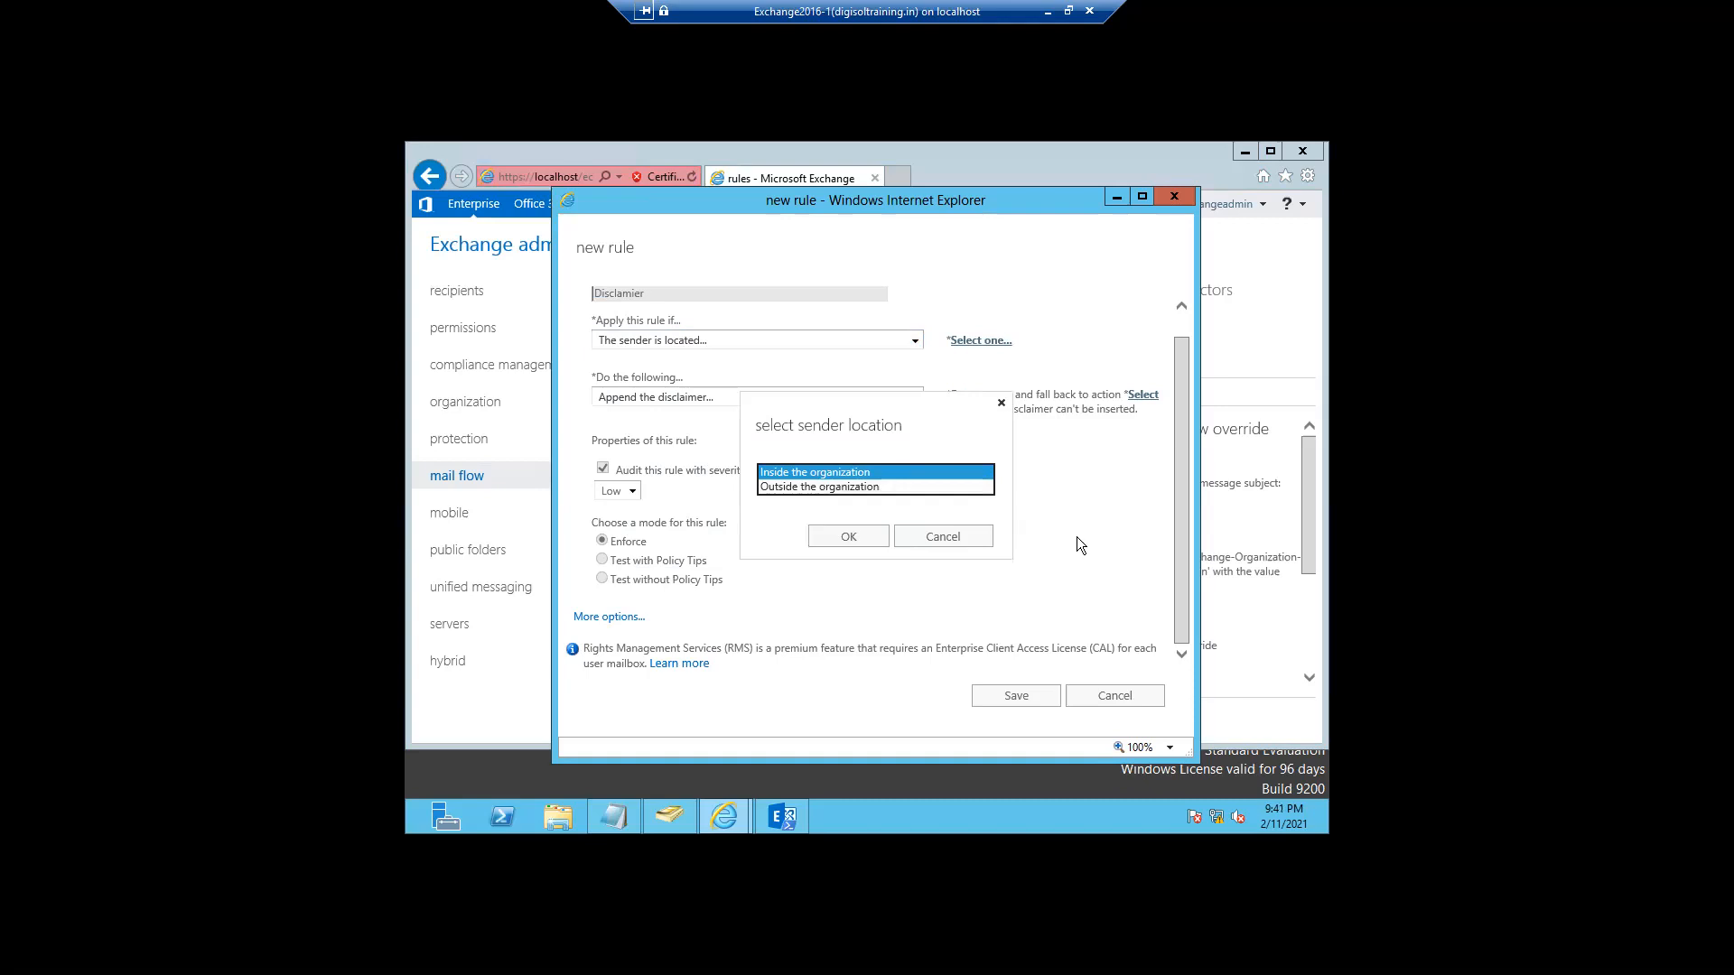
pyautogui.click(817, 486)
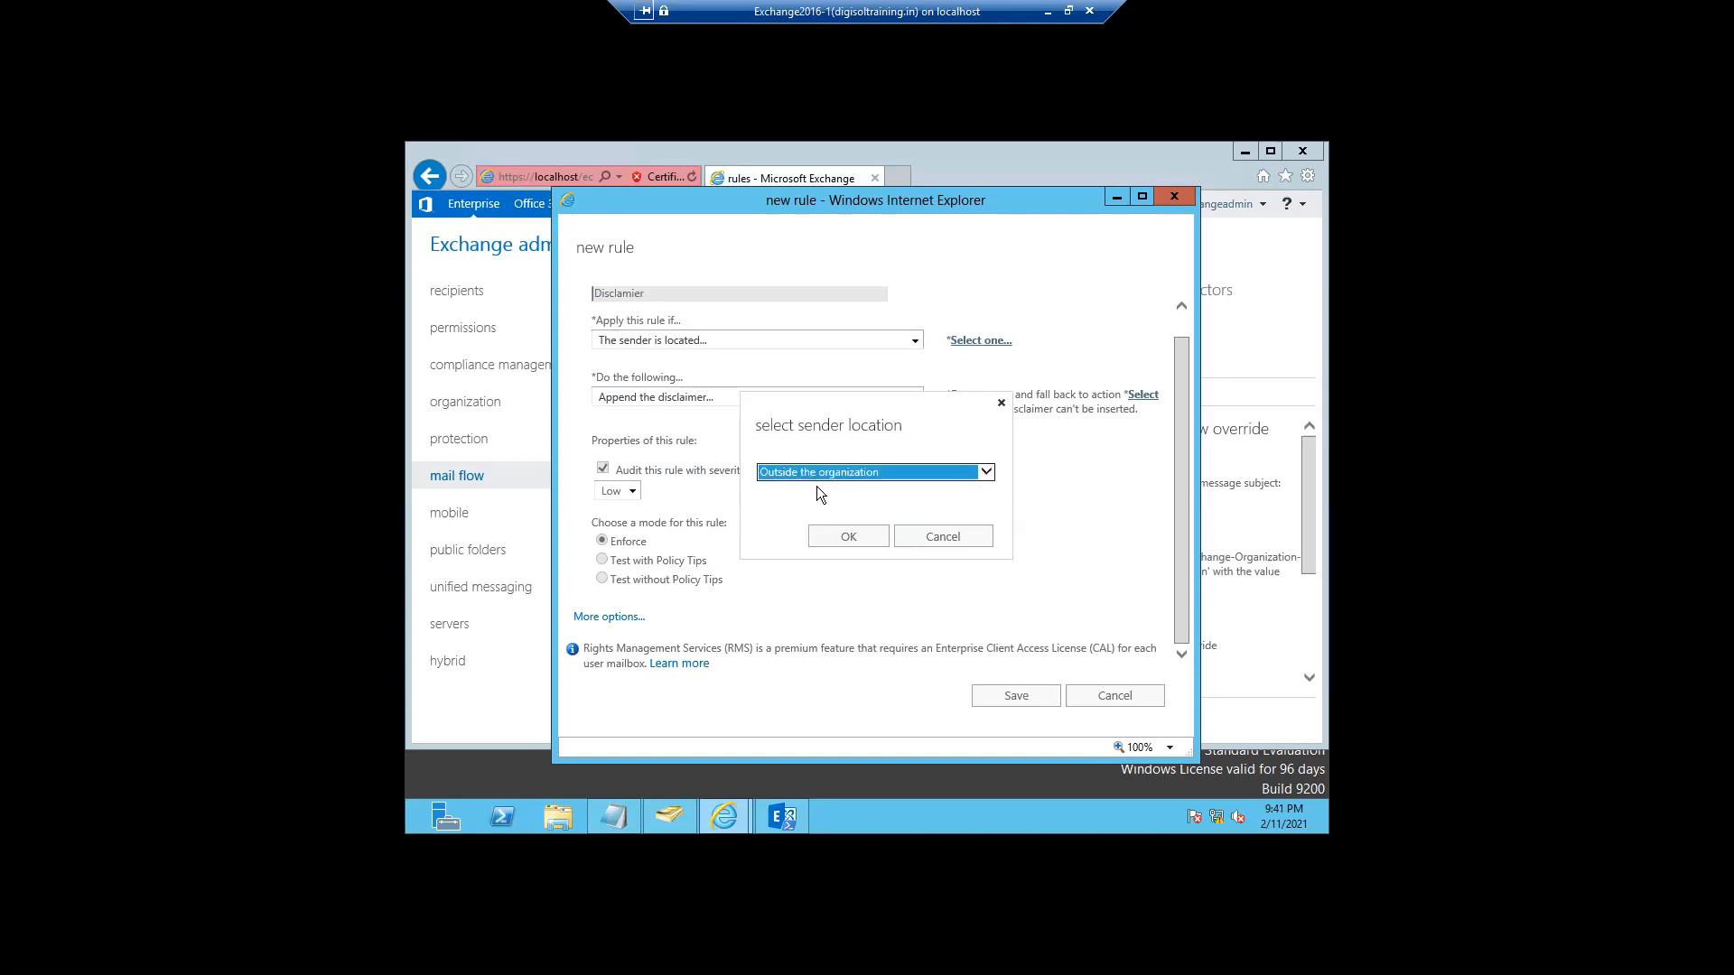
pyautogui.click(871, 471)
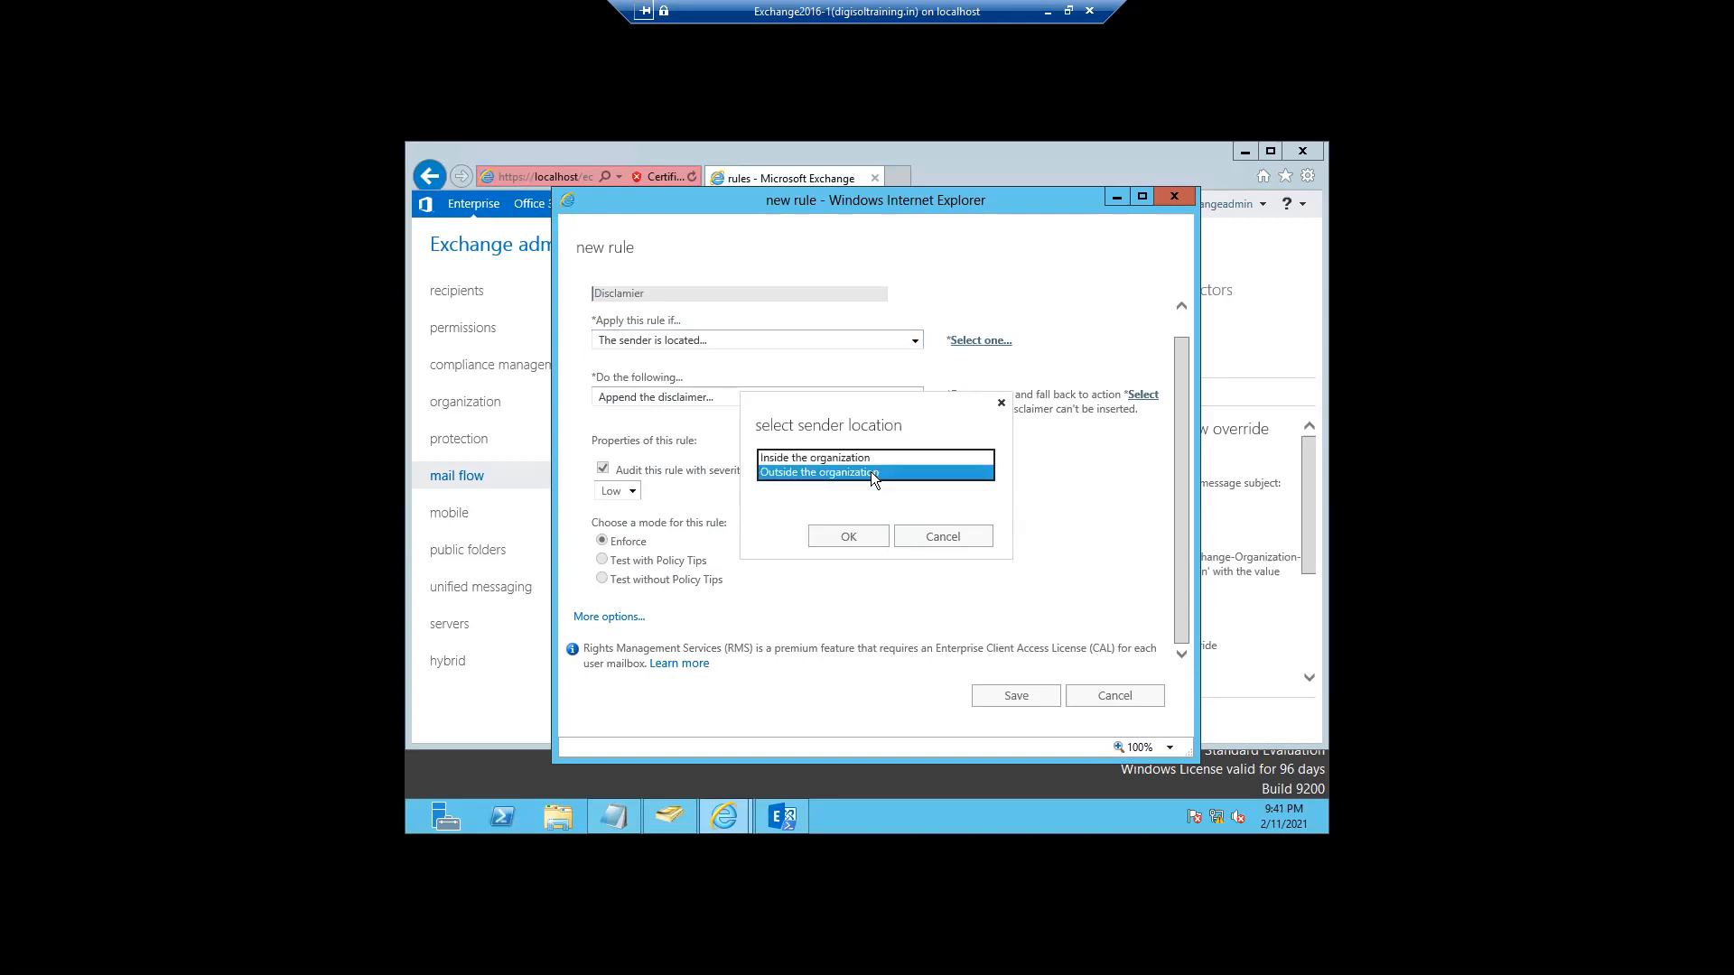
pyautogui.click(827, 457)
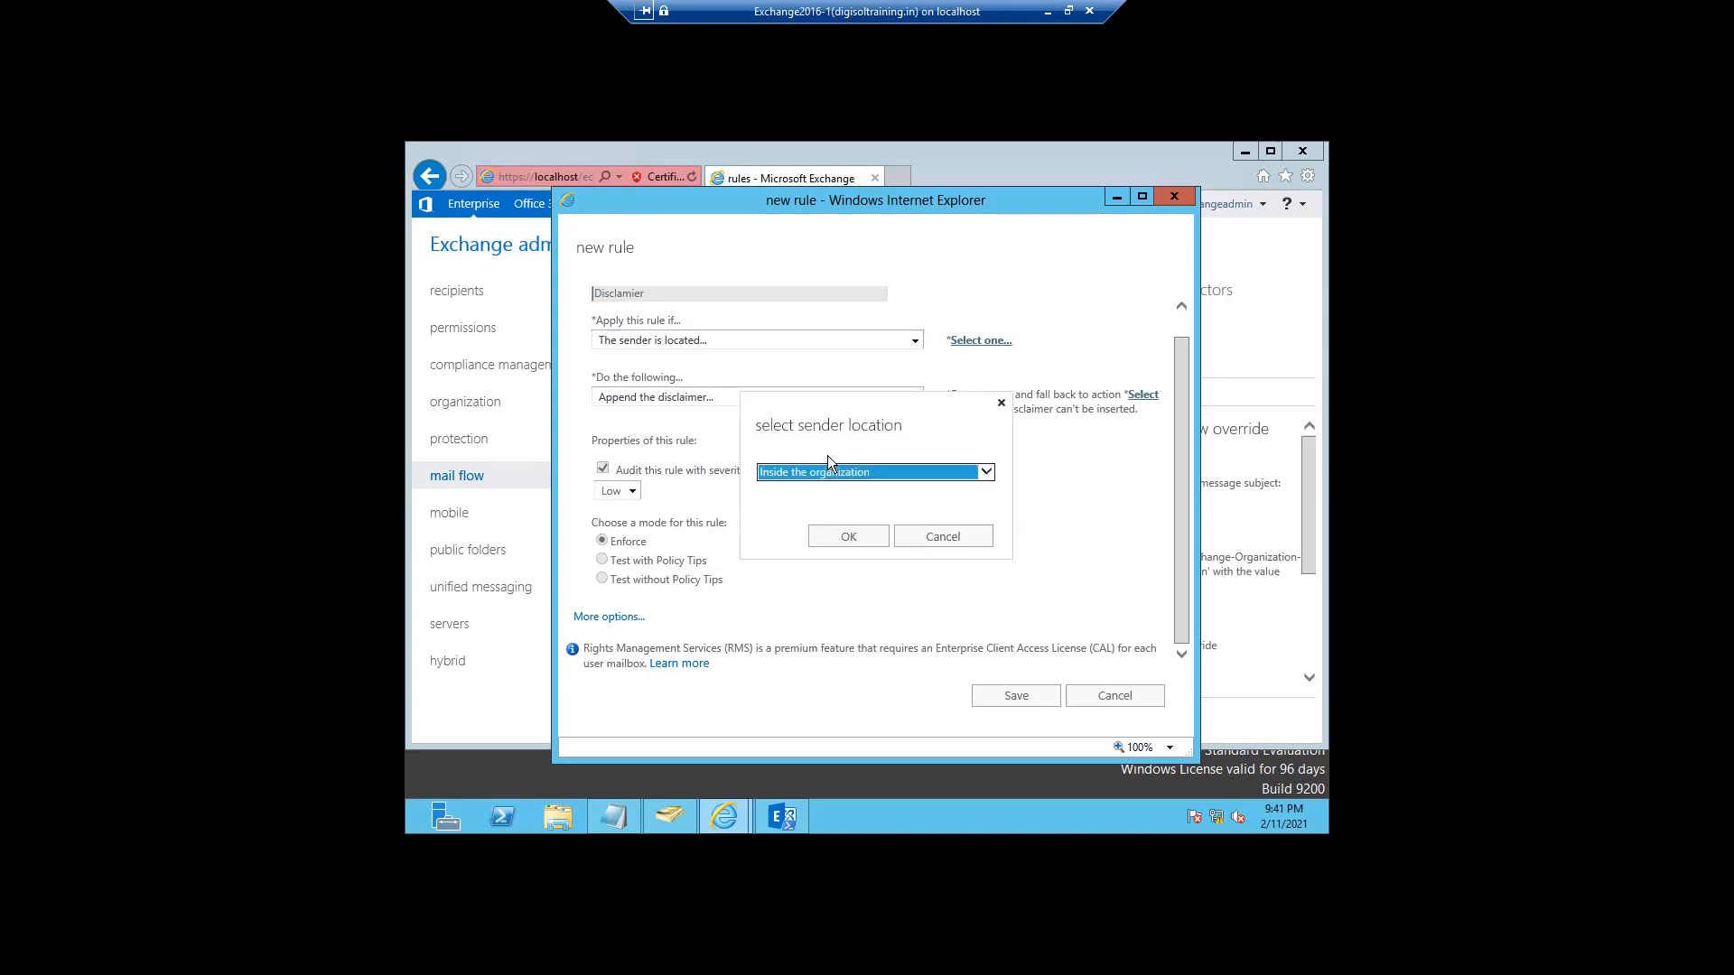
pyautogui.click(838, 544)
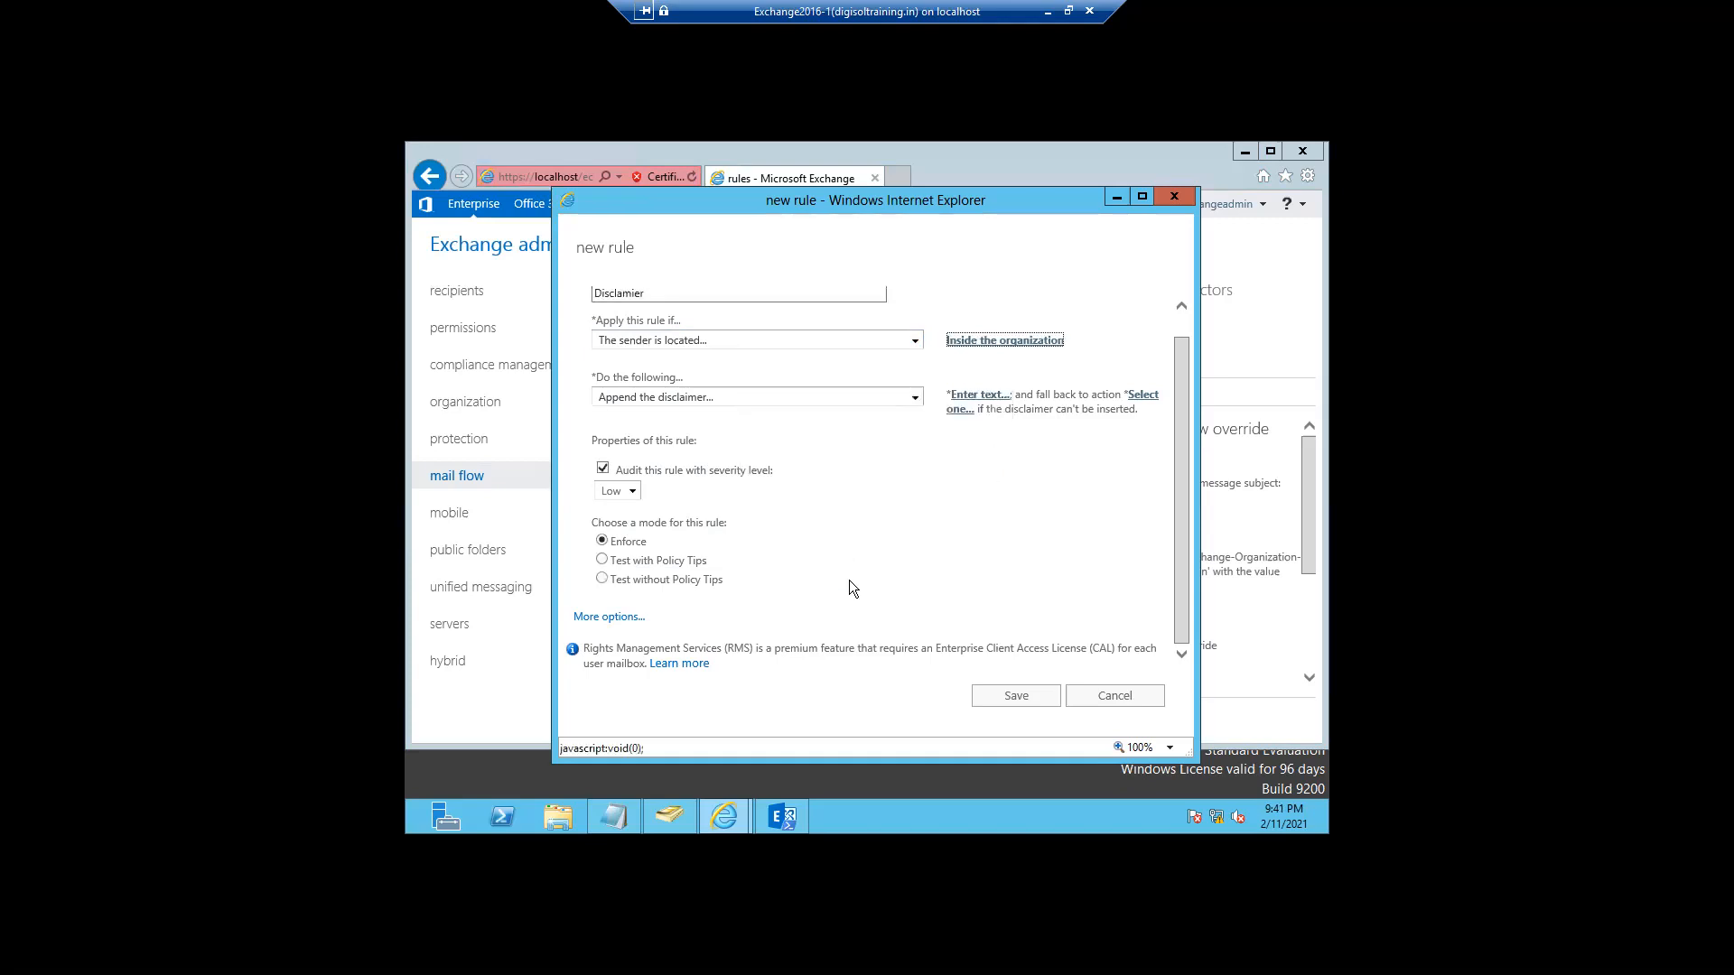
# - Attempt to save the rule and dismiss the missing-fields error
pyautogui.click(1001, 705)
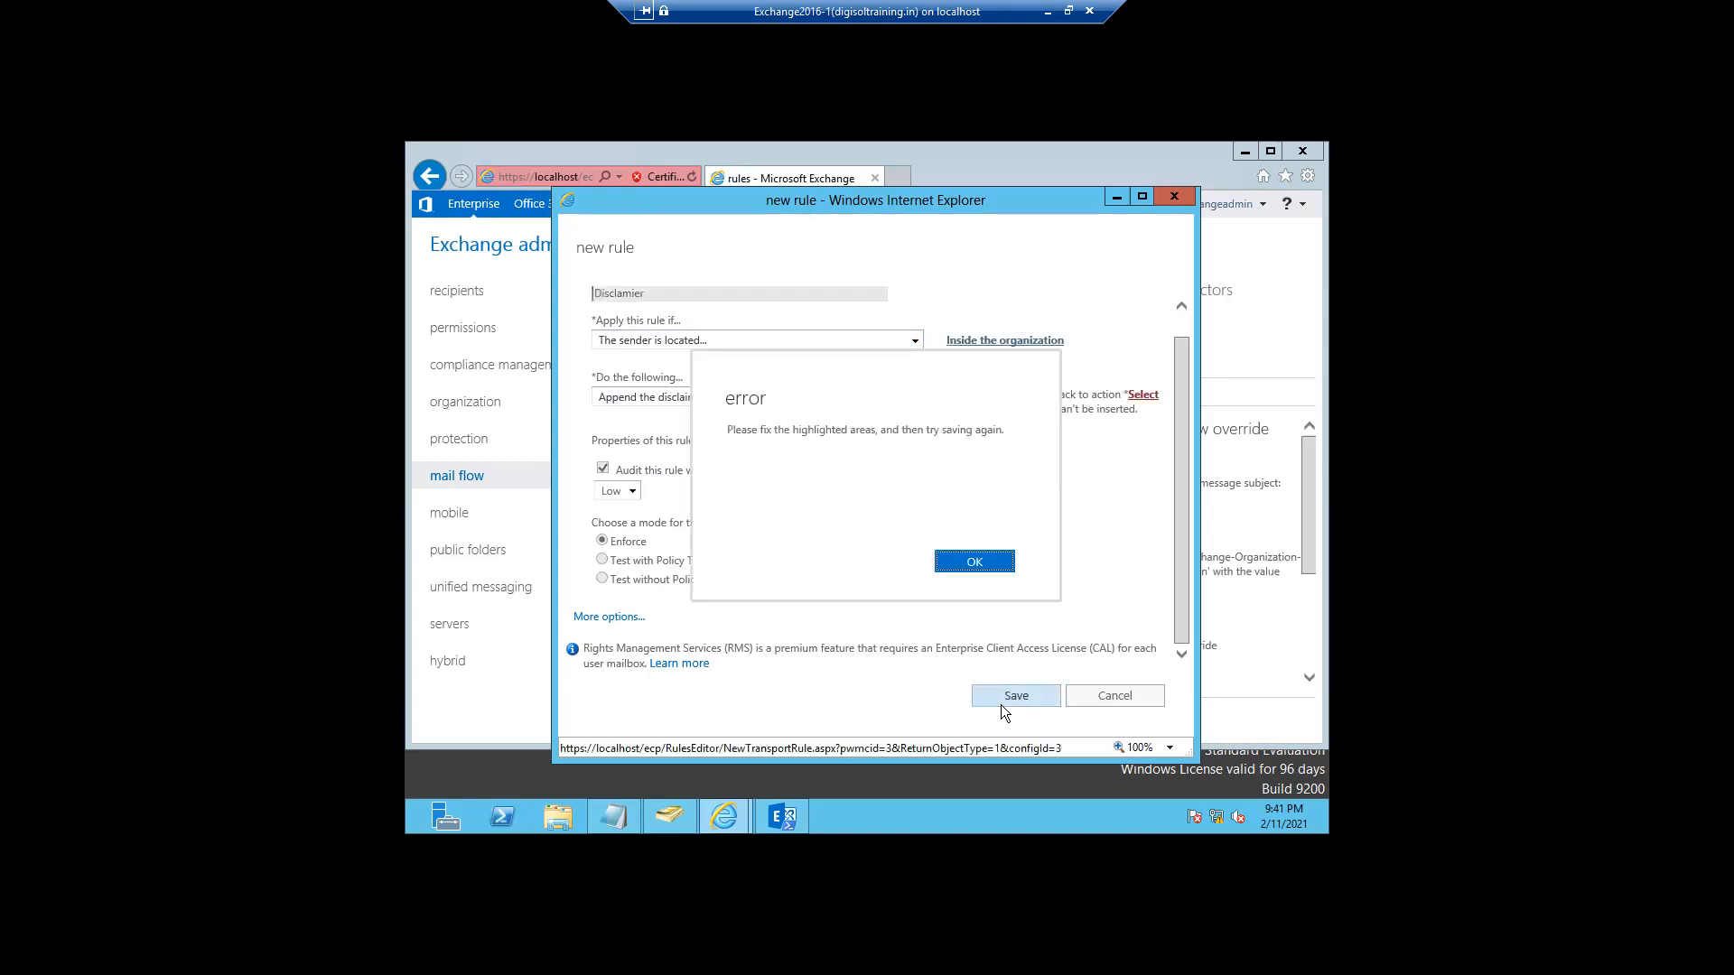
pyautogui.click(972, 561)
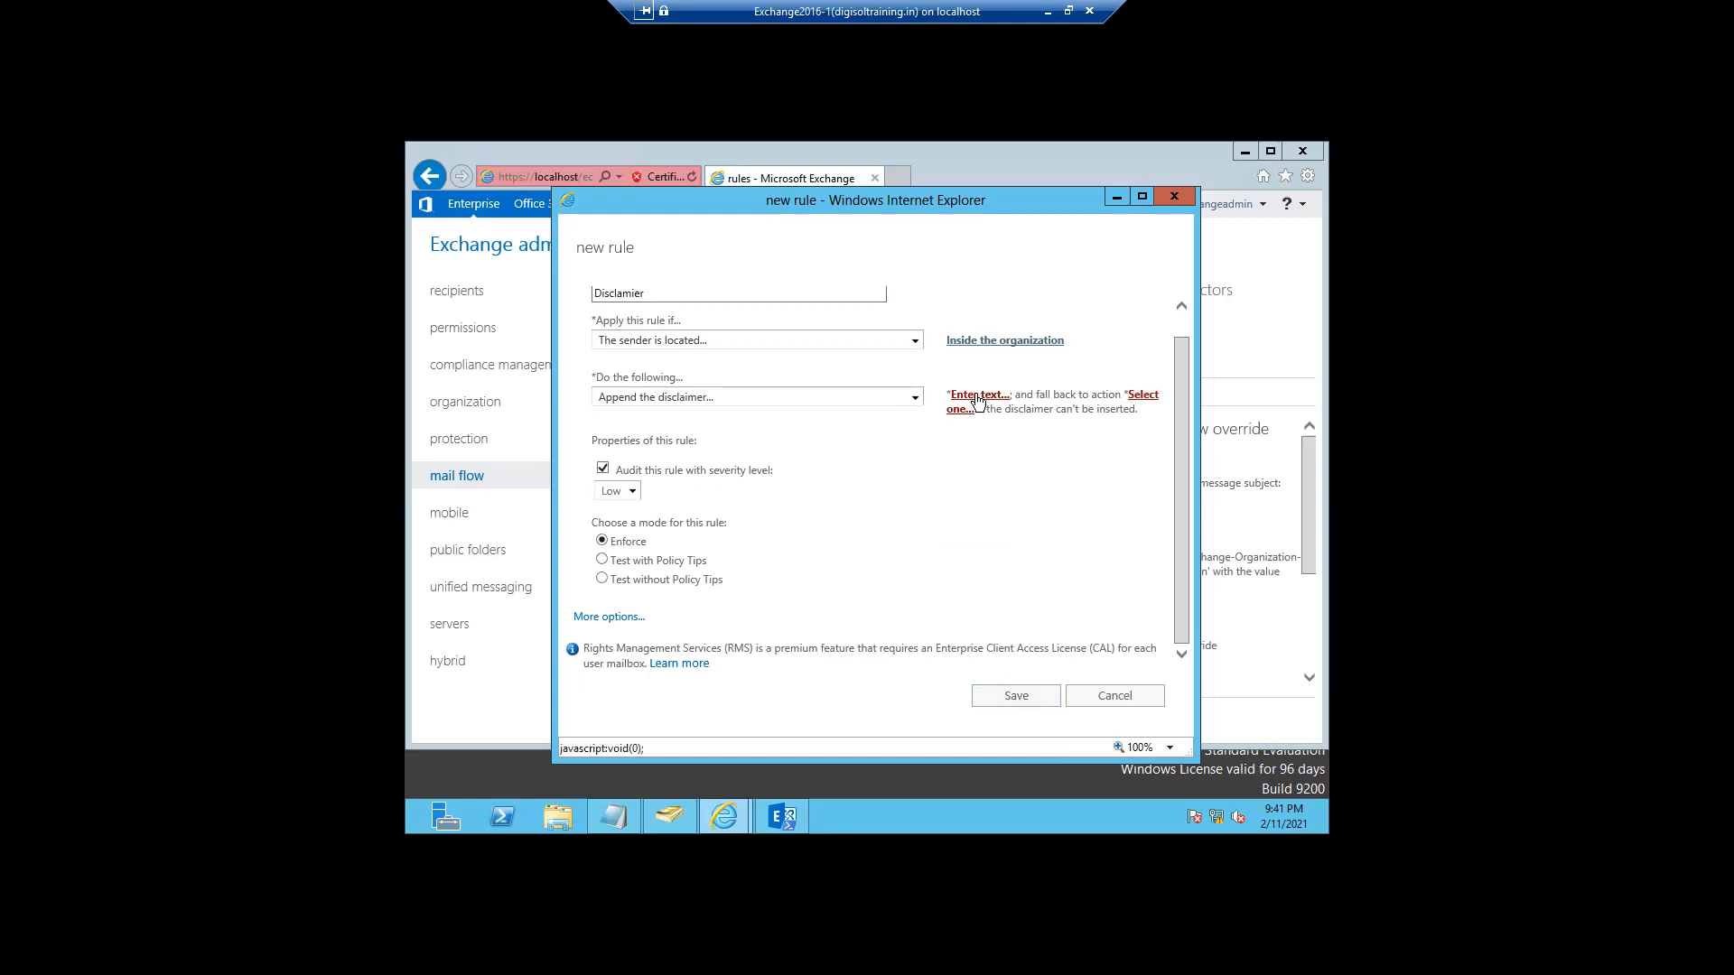
pyautogui.click(915, 341)
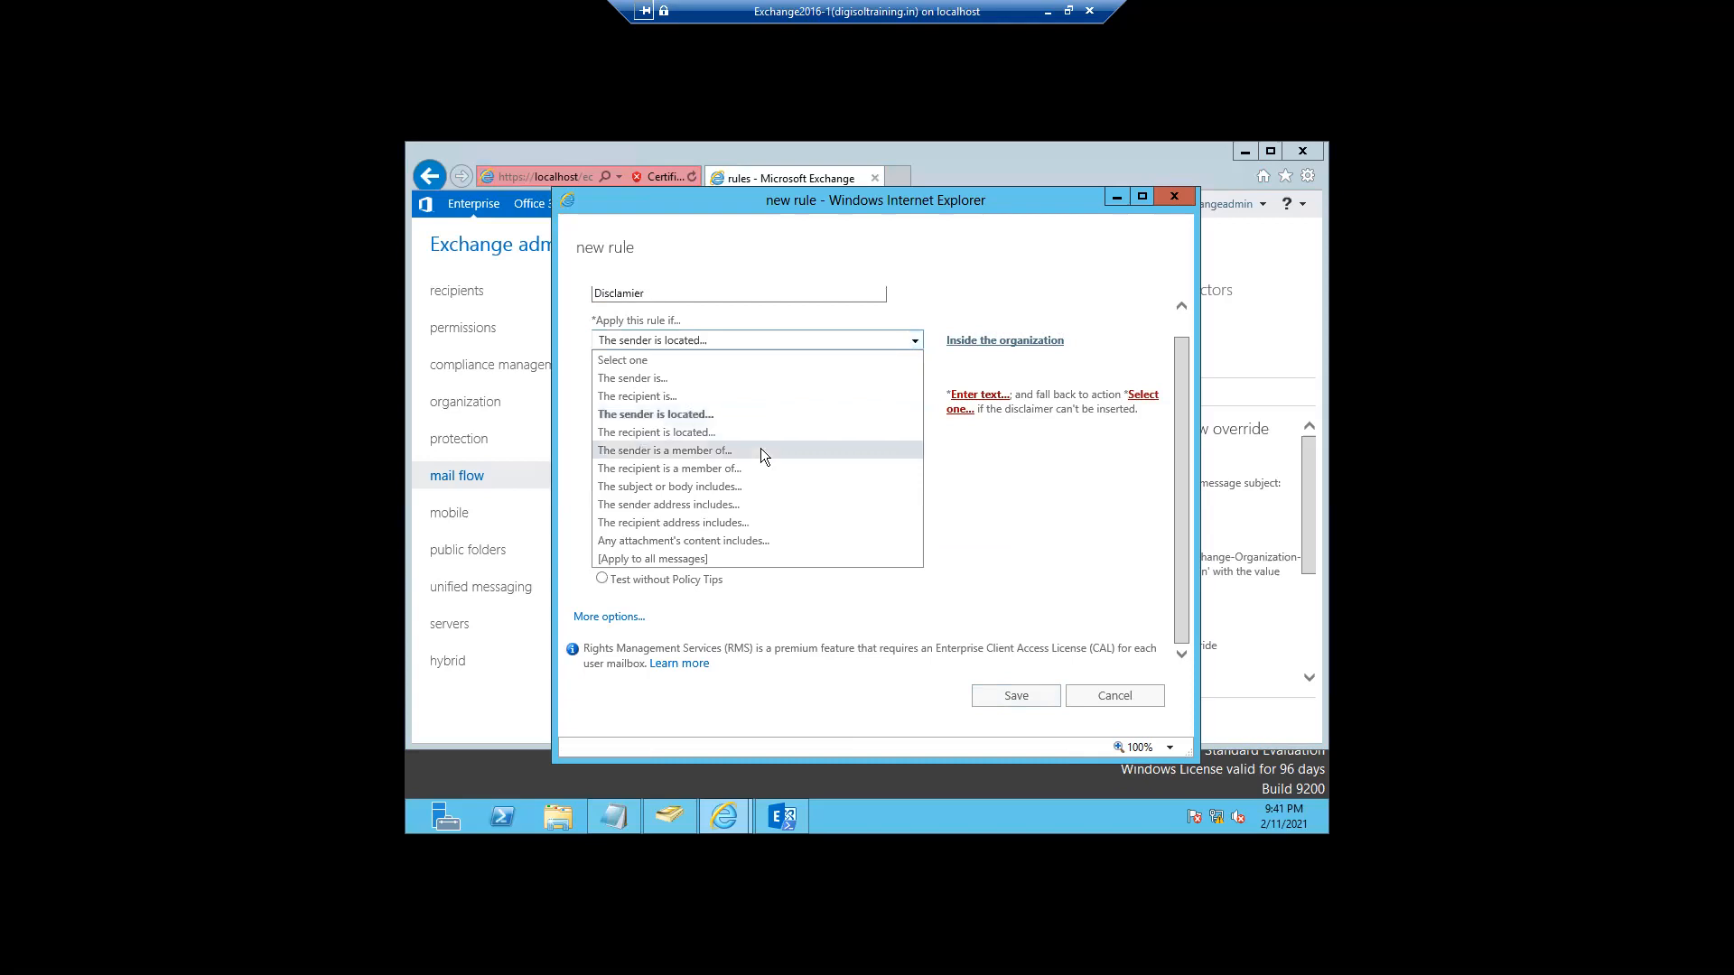
# - Change the Disclamier rule's condition to 'The recipient is' TestGroup
pyautogui.click(636, 379)
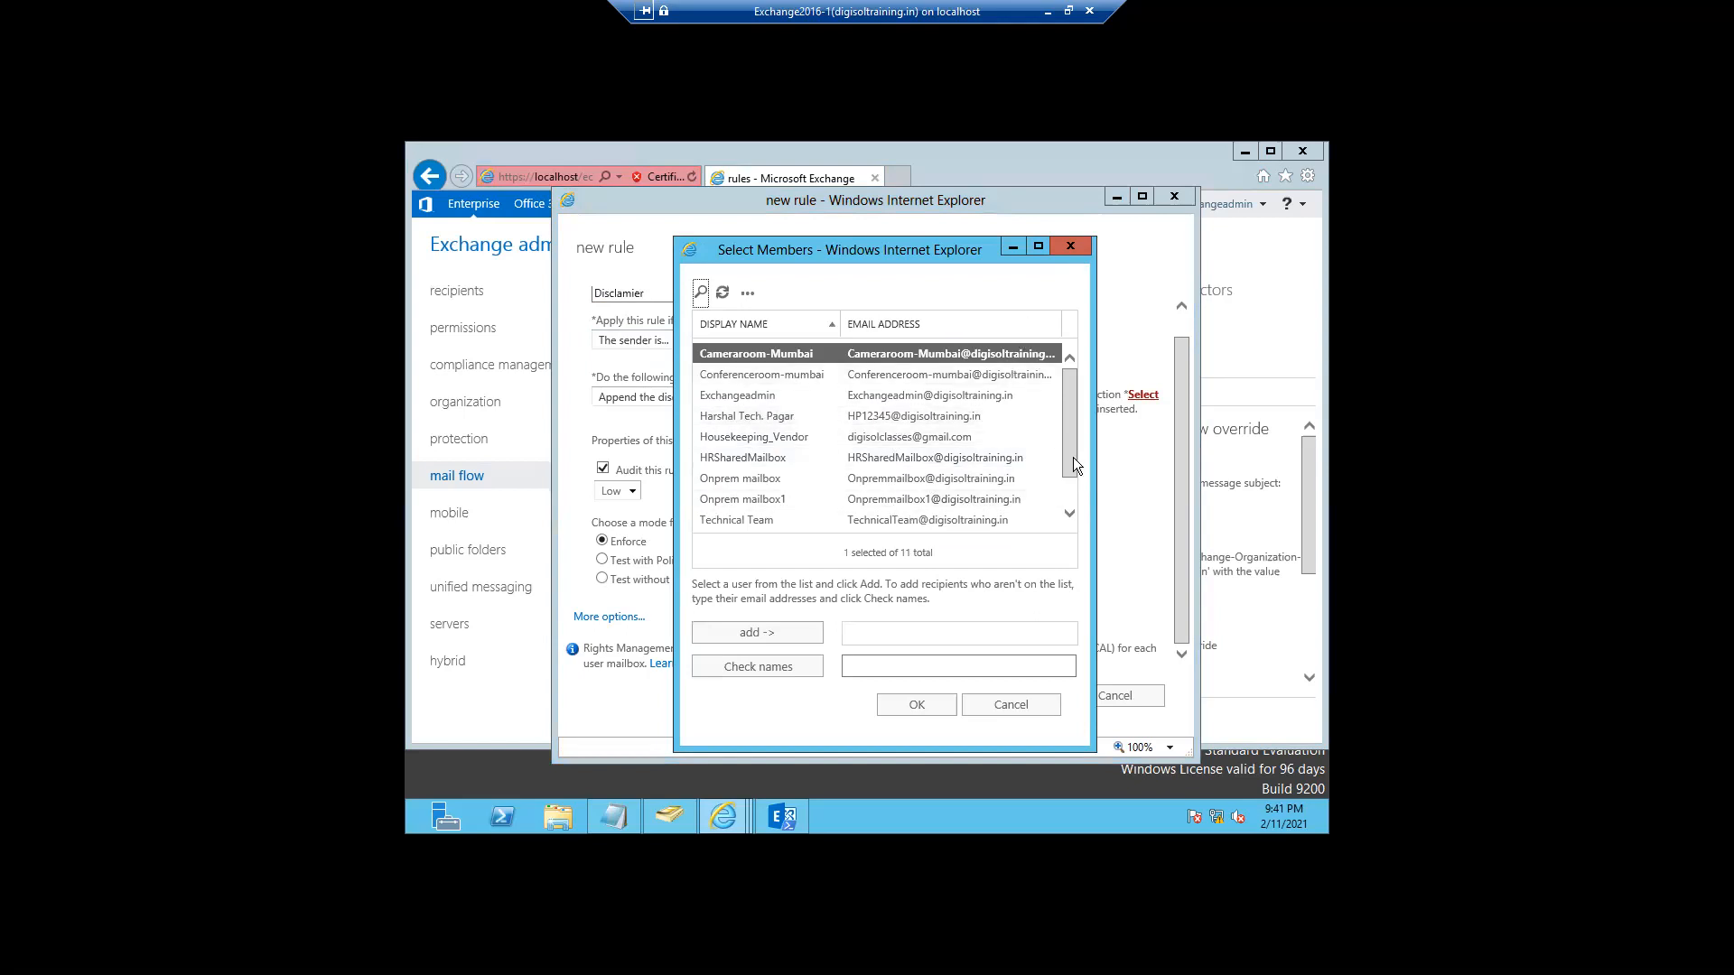
pyautogui.moveTo(1069, 461); pyautogui.dragTo(1069, 497)
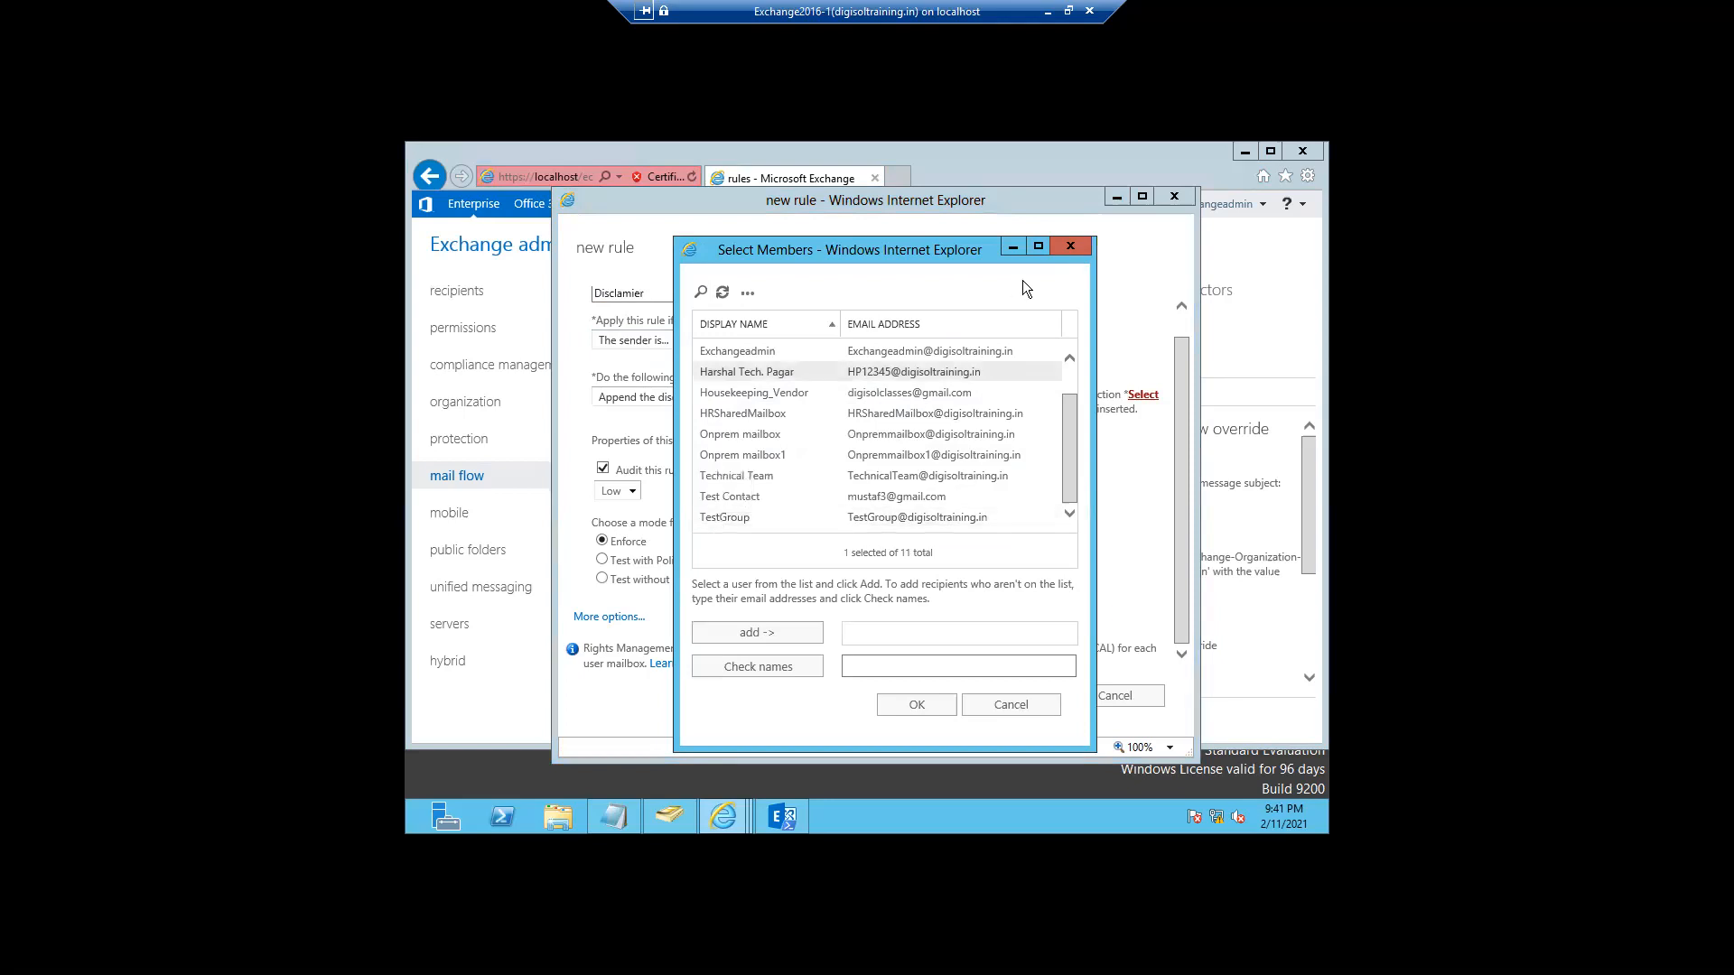
pyautogui.click(1070, 247)
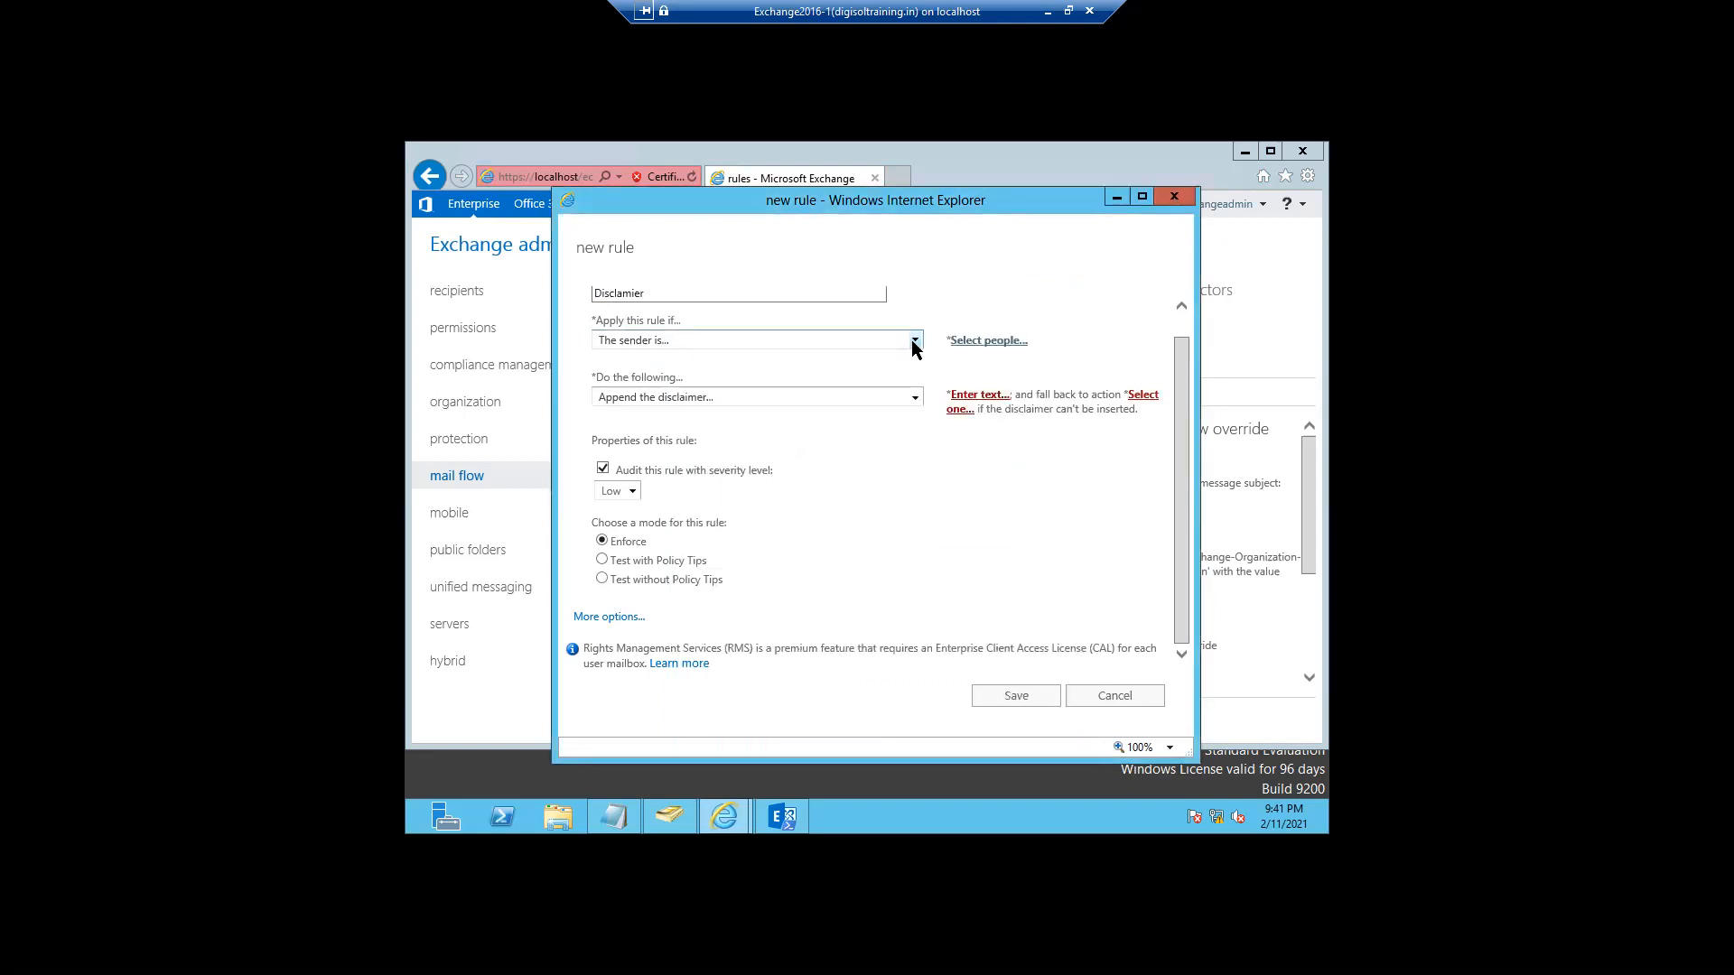
pyautogui.click(913, 342)
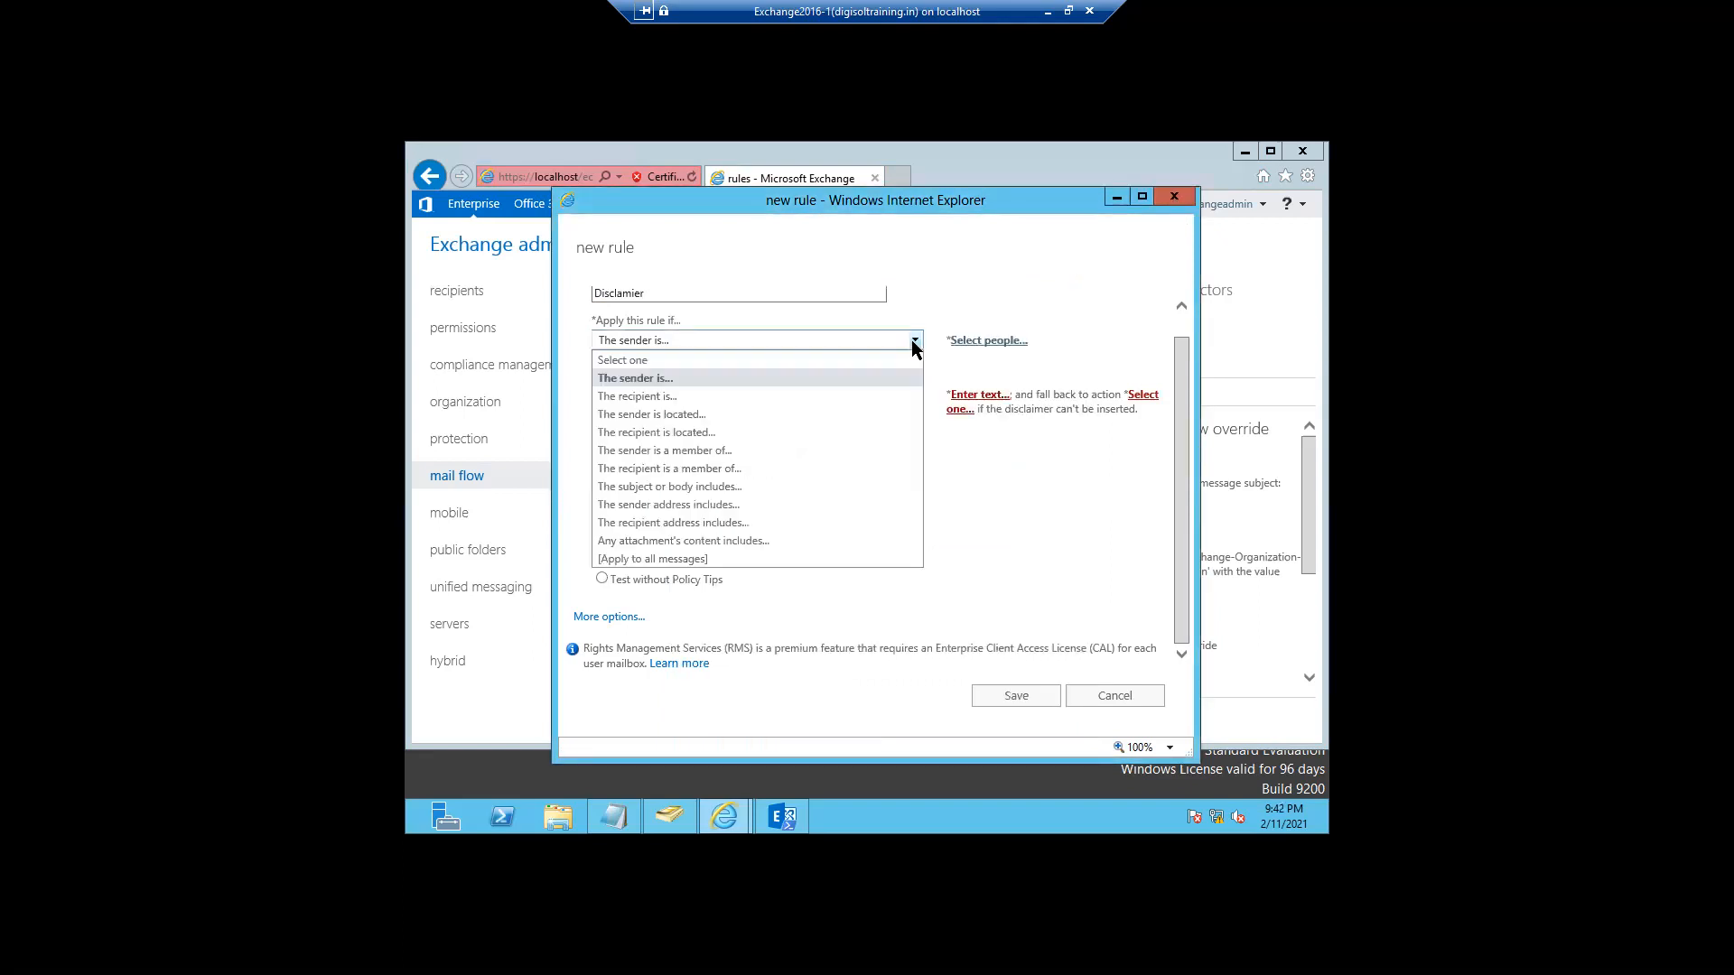
pyautogui.click(666, 398)
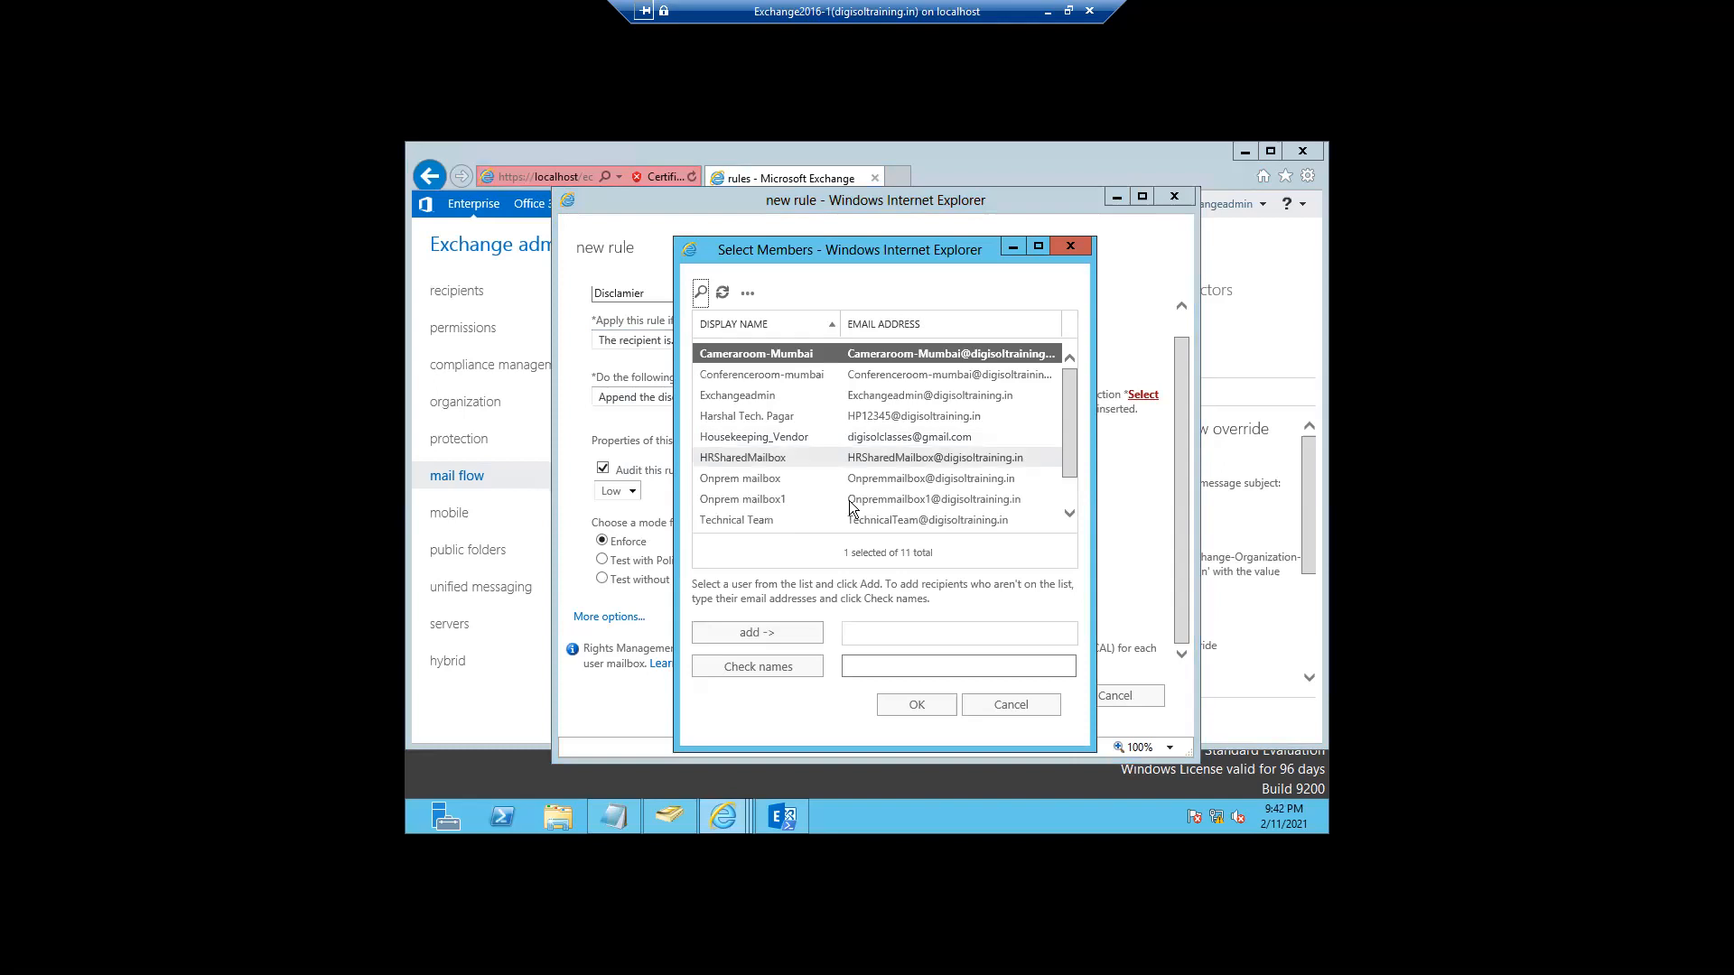
pyautogui.click(1069, 489)
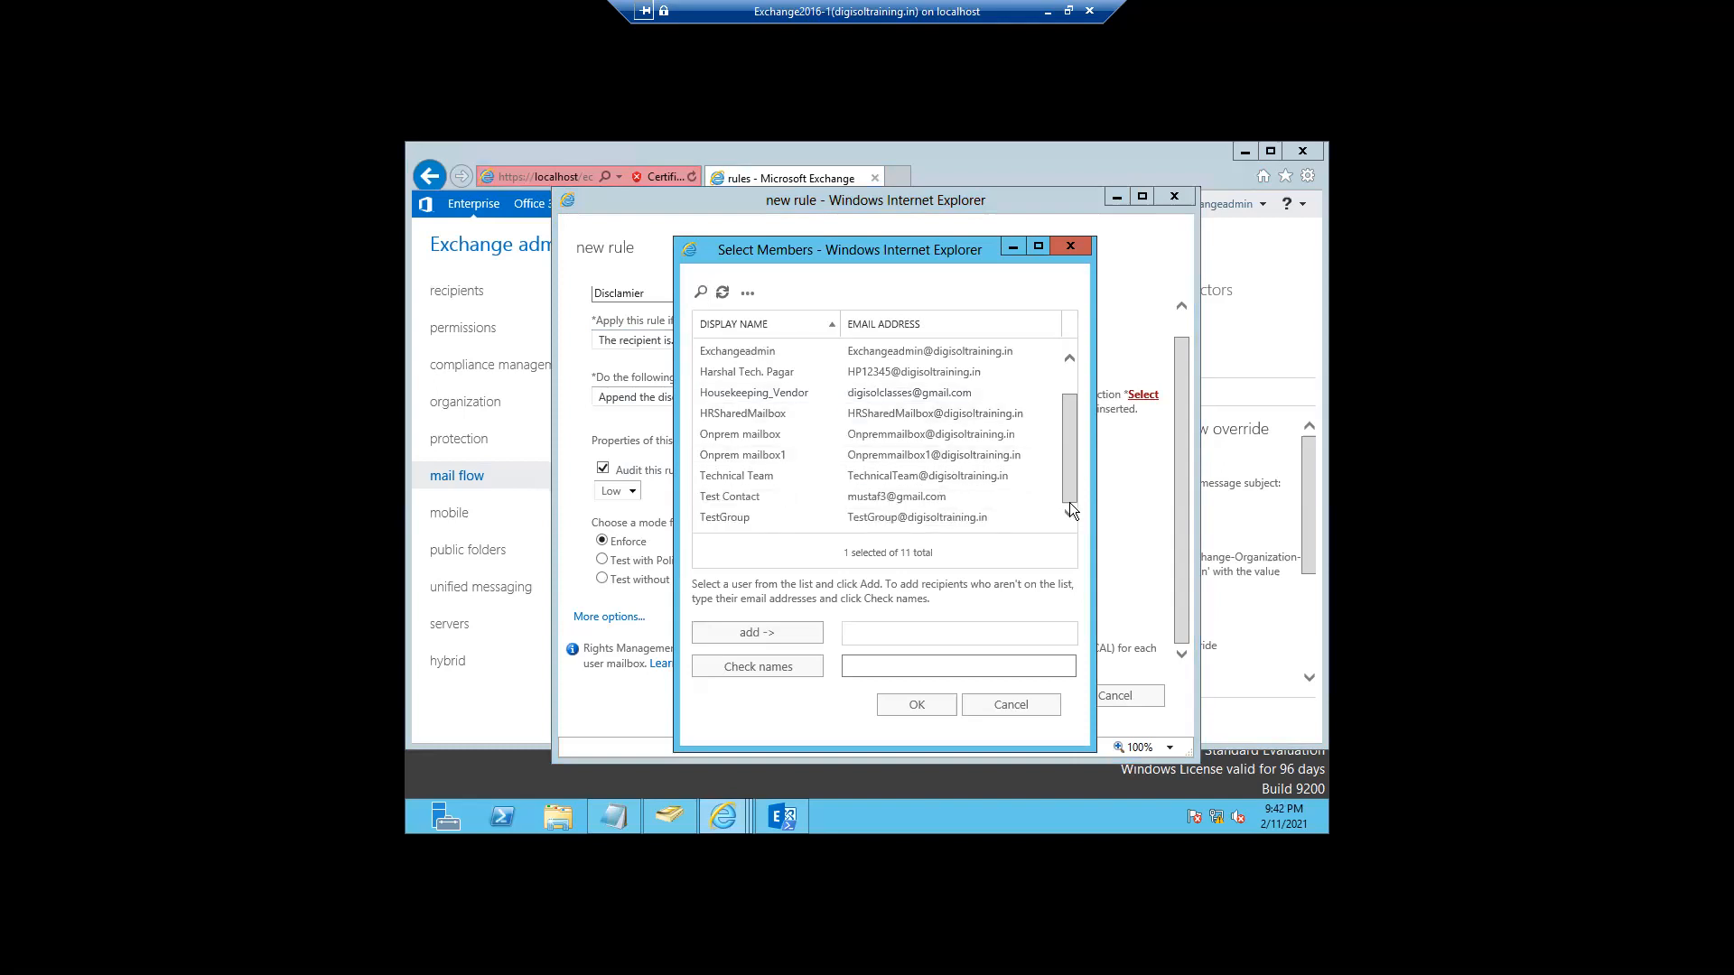
pyautogui.click(733, 520)
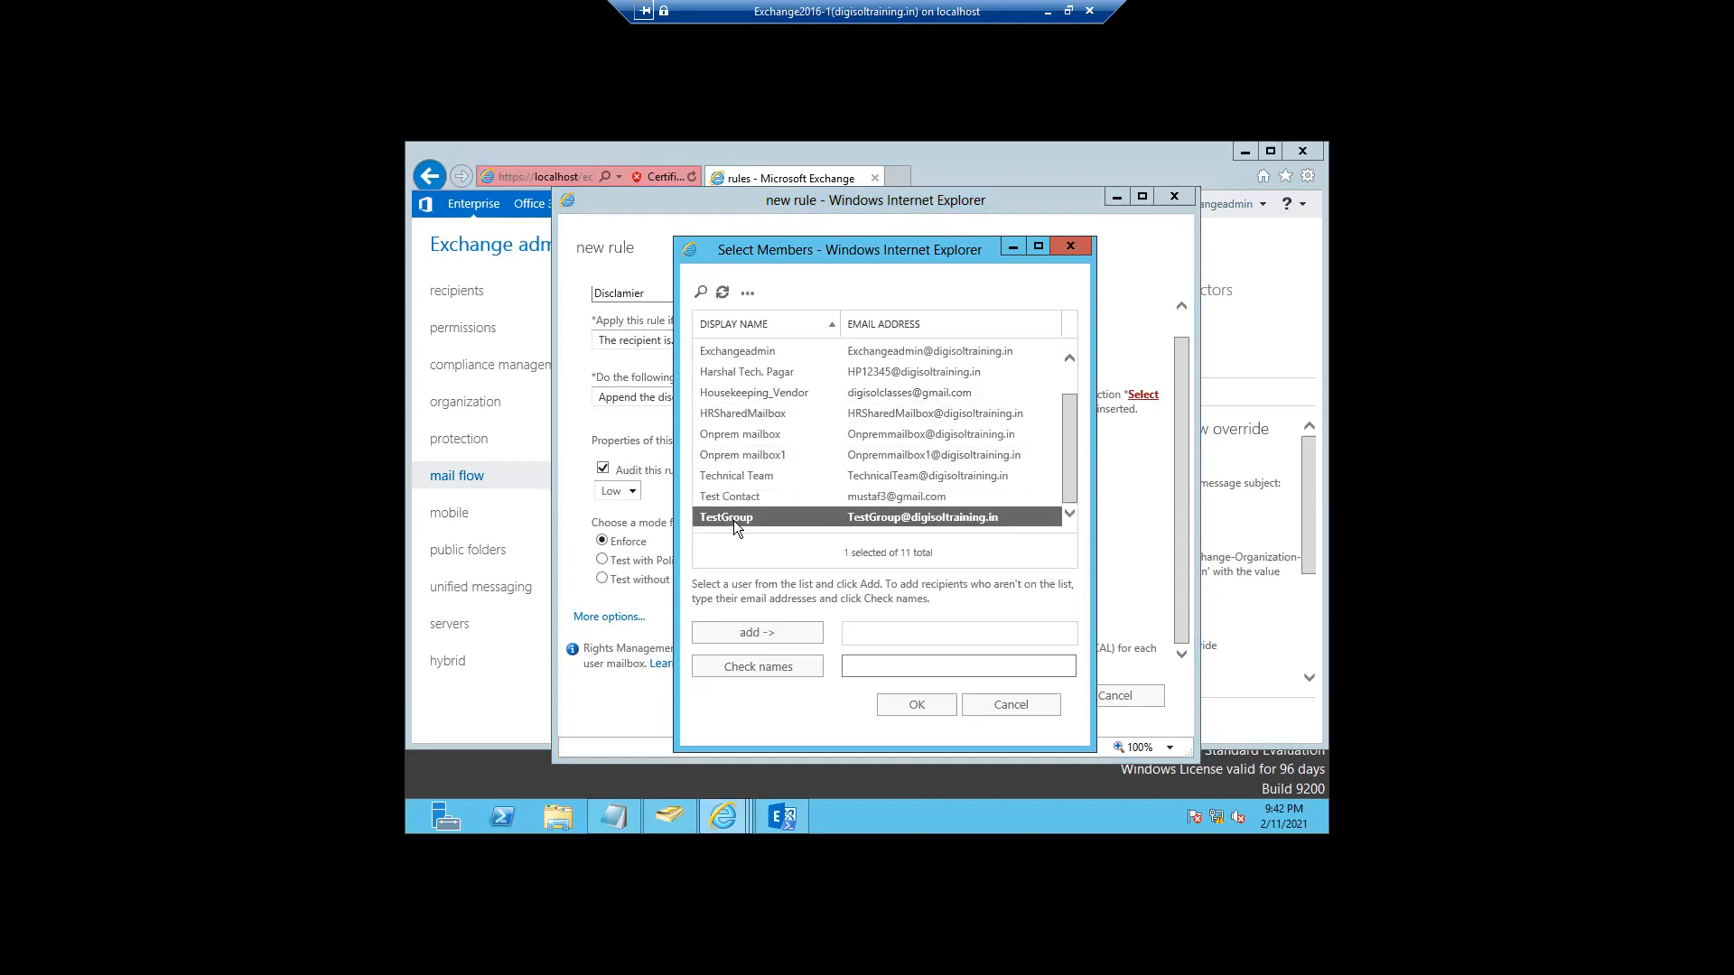
pyautogui.click(732, 636)
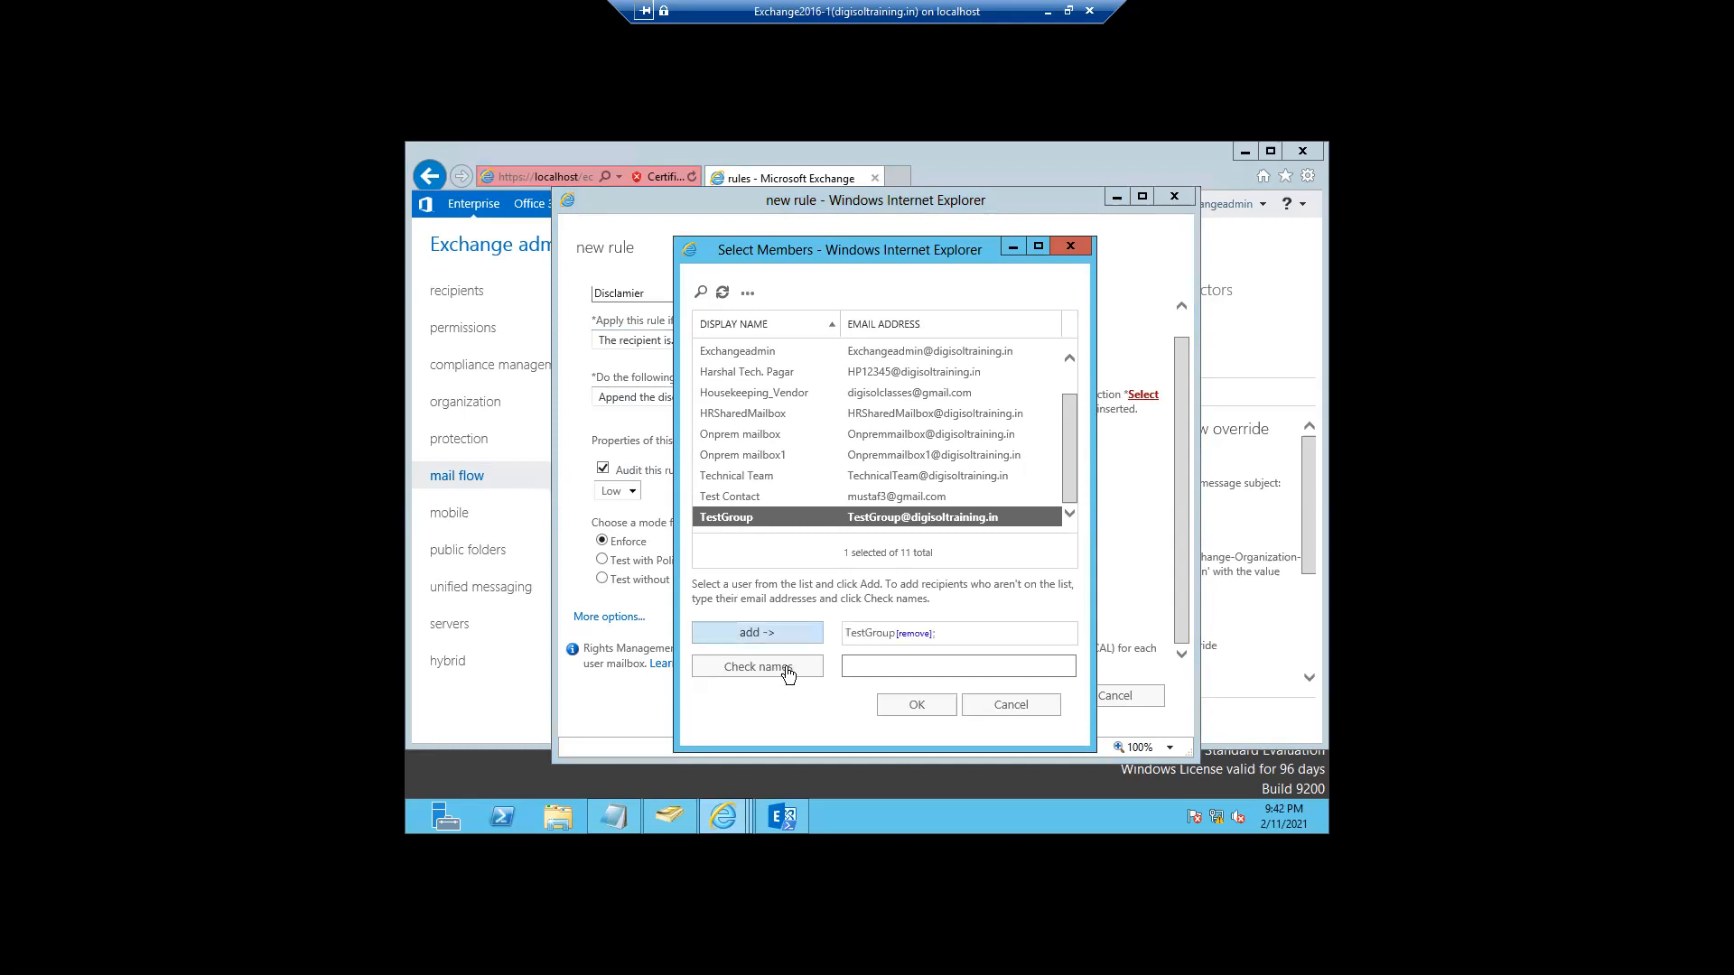
pyautogui.click(916, 705)
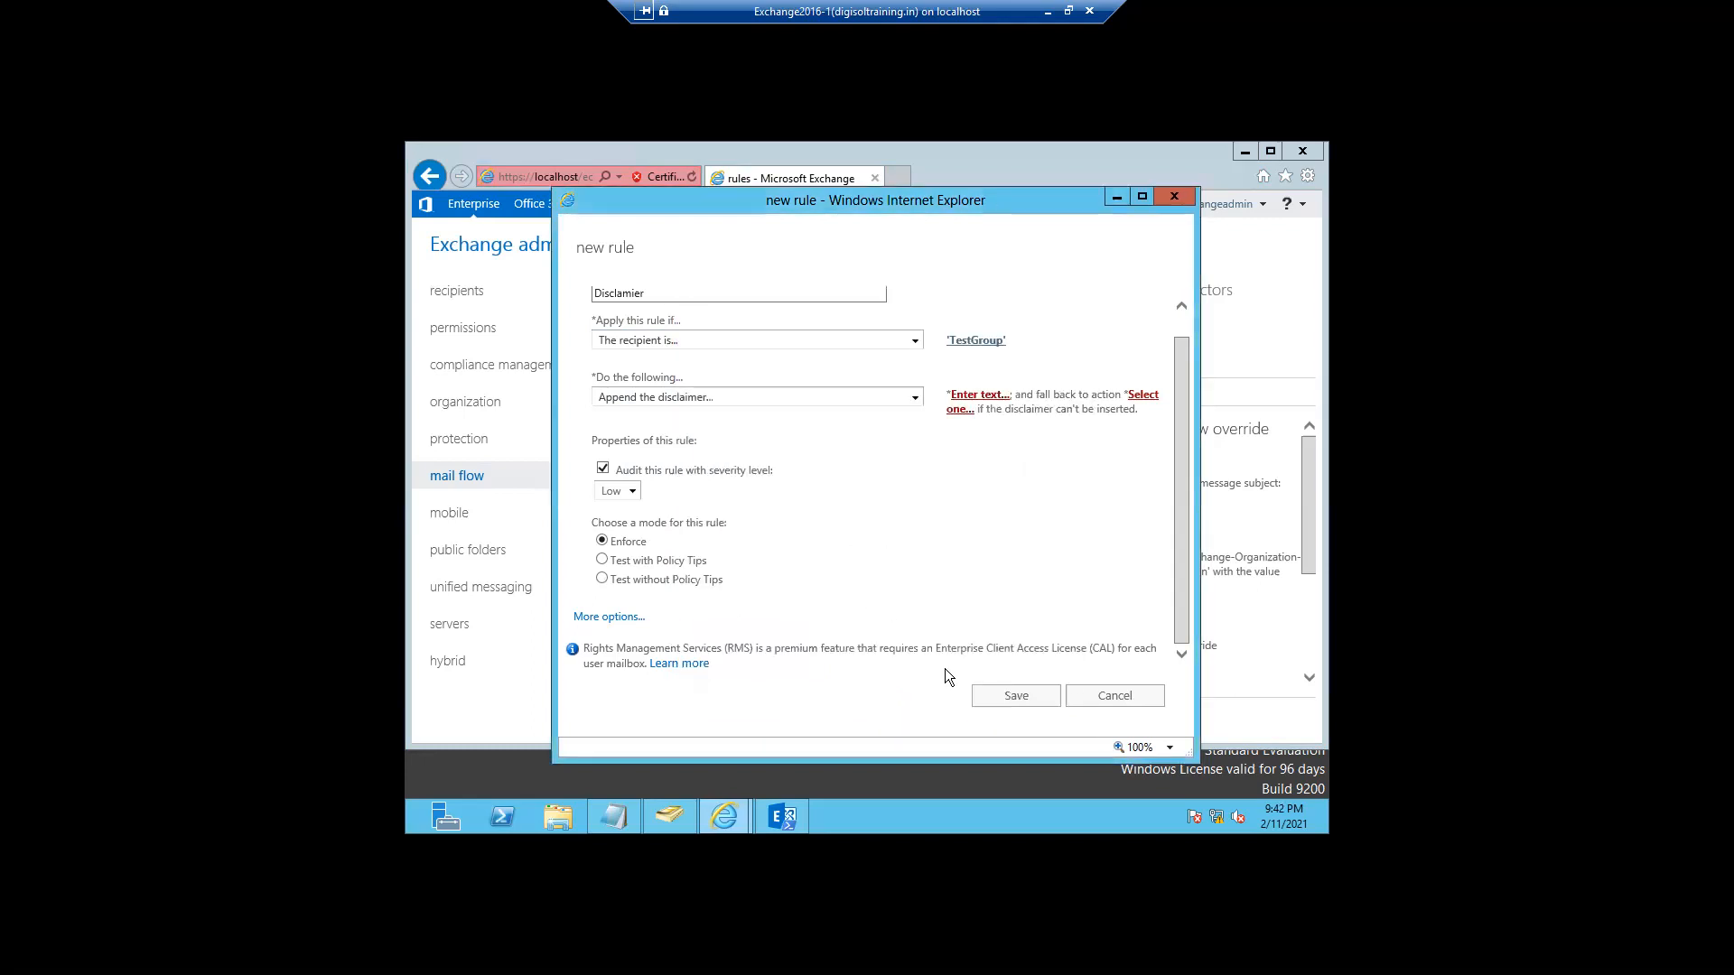
# - After dismissing the save error, set the disclaimer text to 'test'
pyautogui.click(1002, 695)
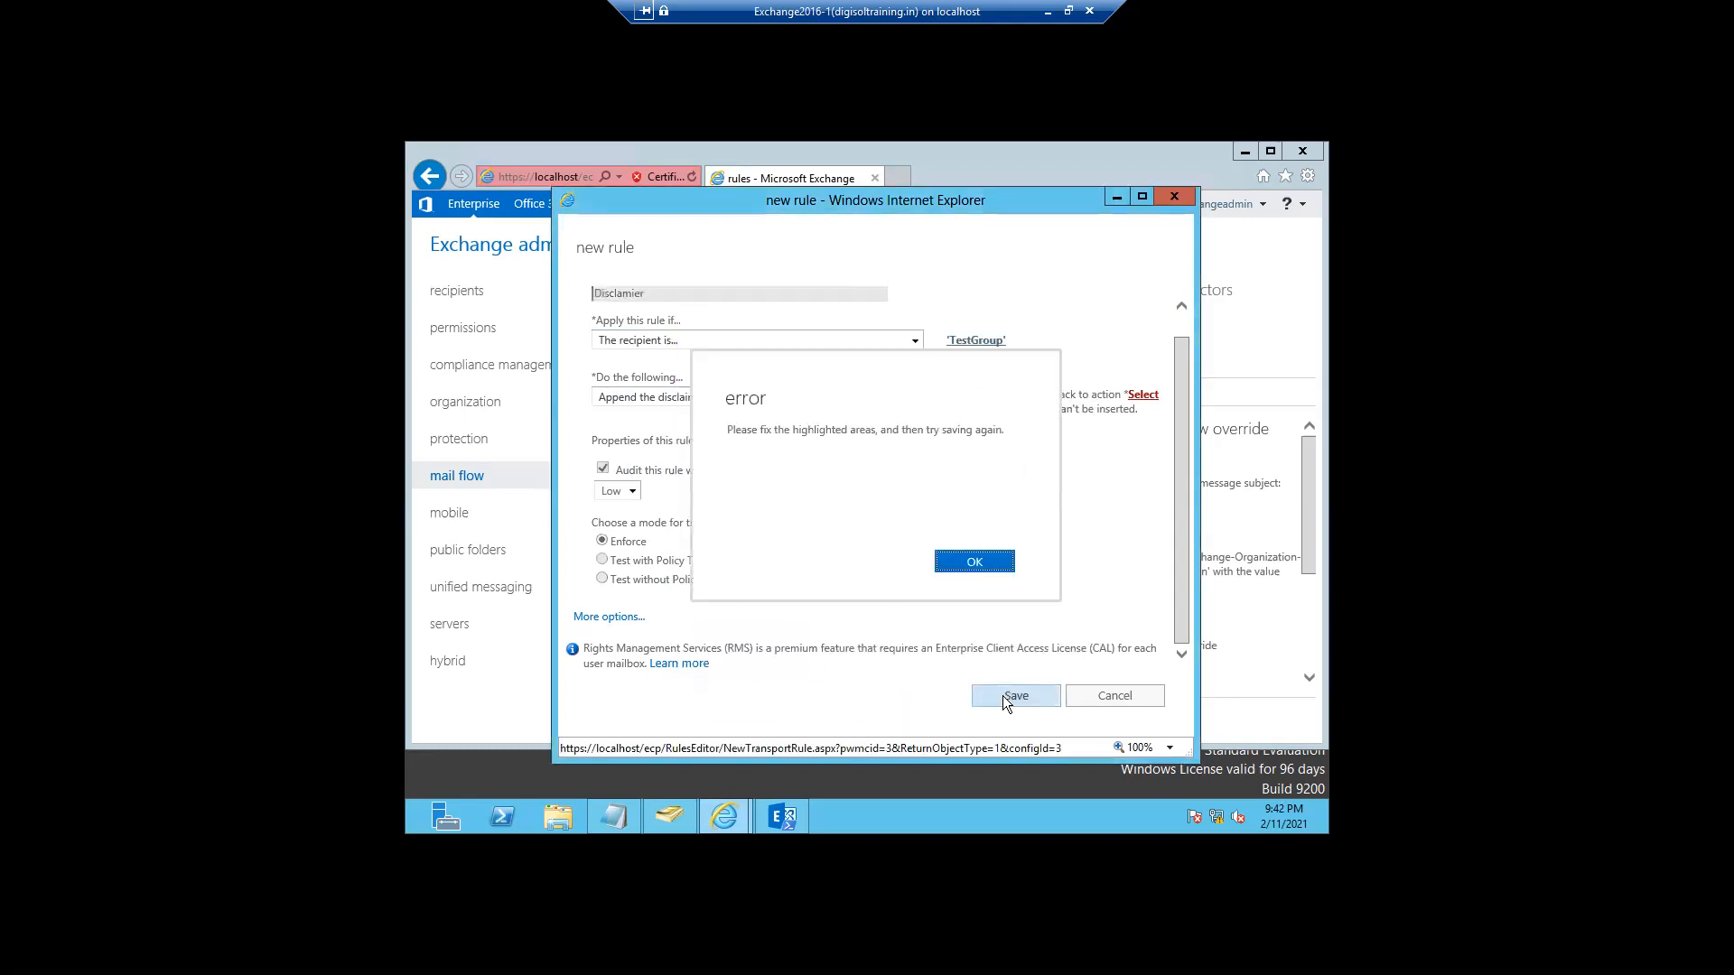
pyautogui.click(962, 573)
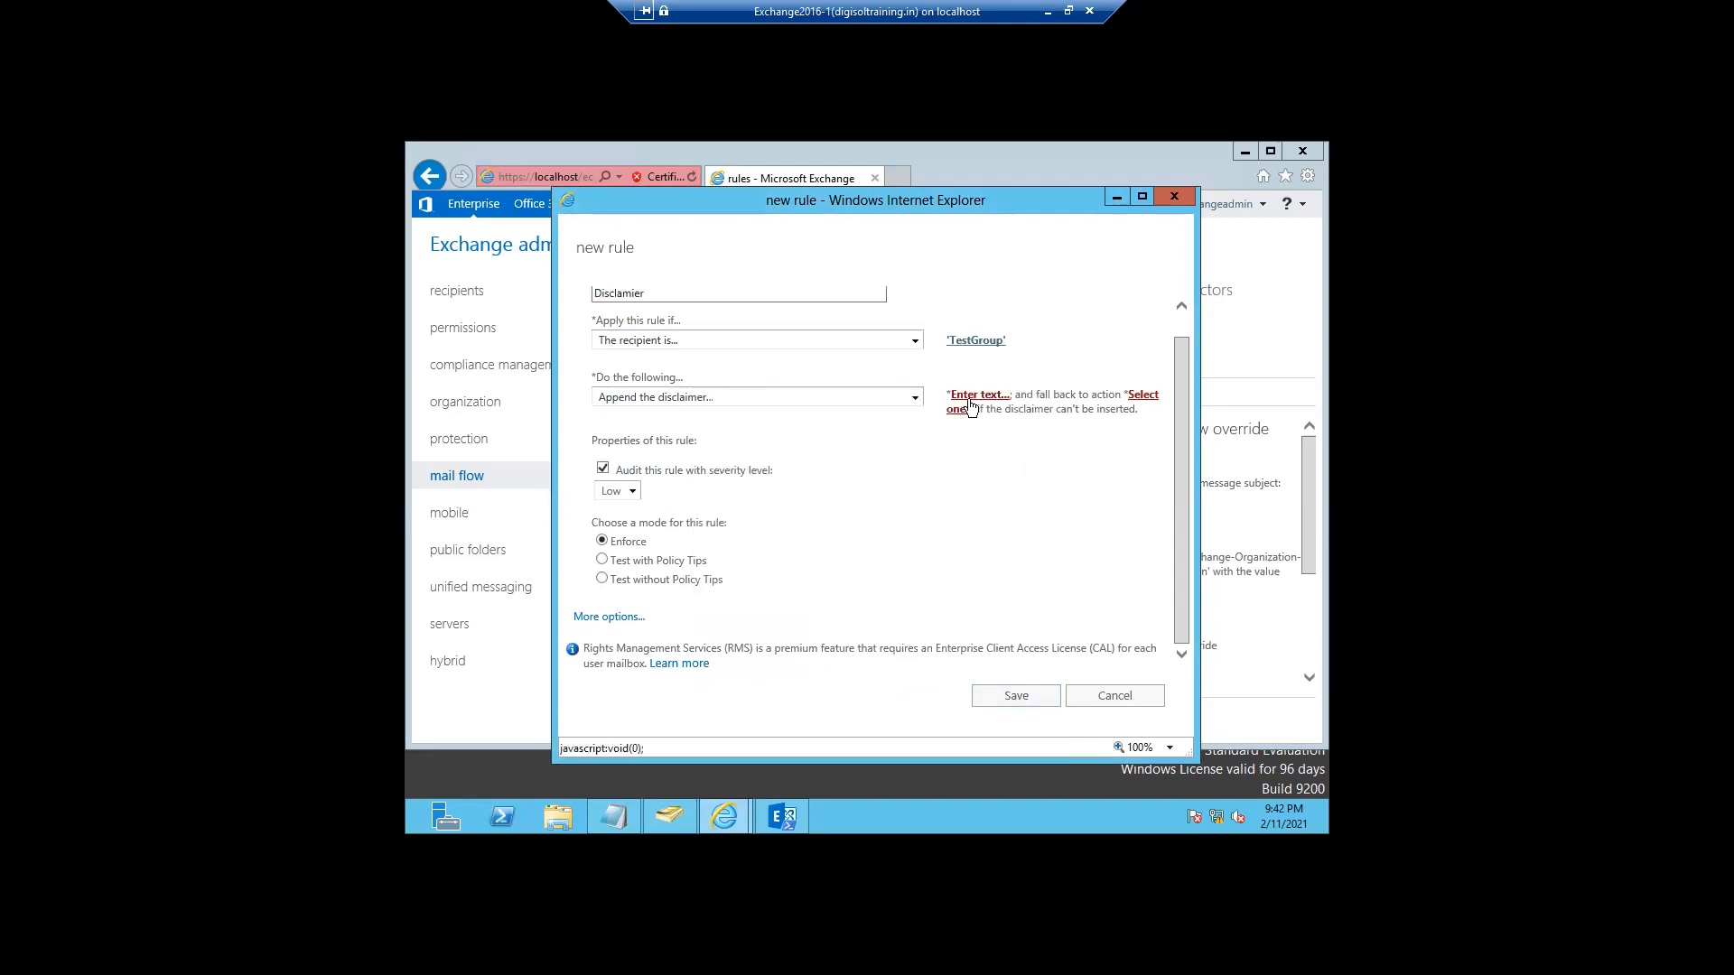
pyautogui.click(968, 397)
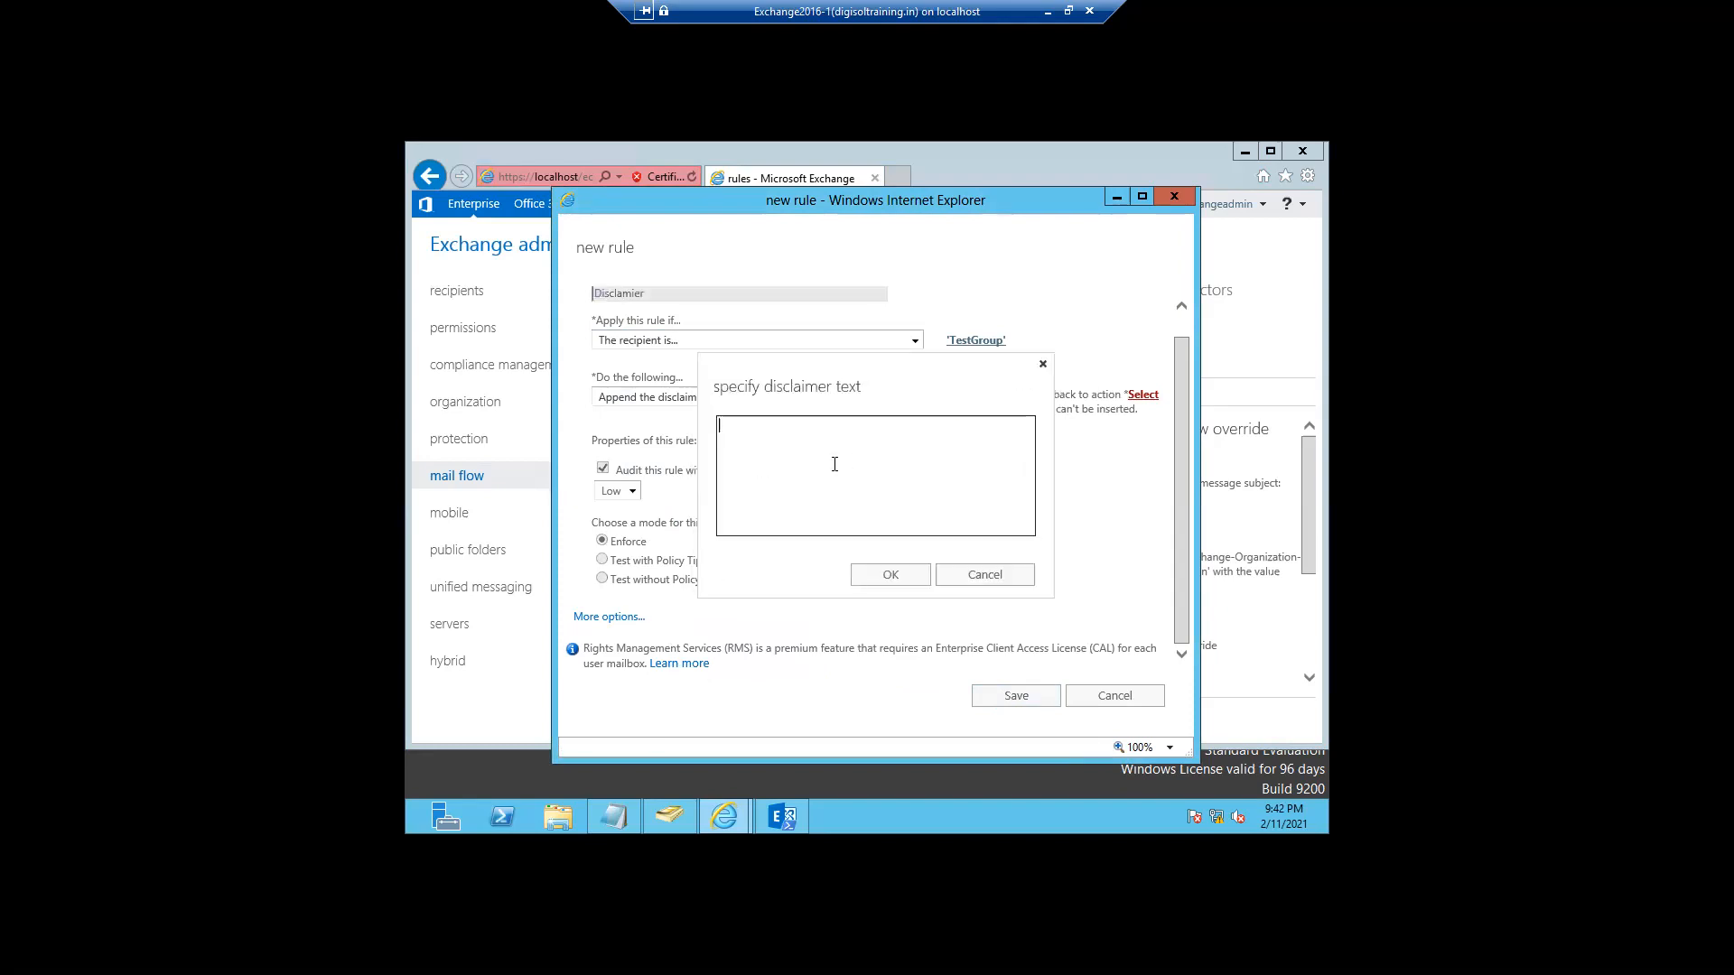
pyautogui.write('test')
pyautogui.click(864, 575)
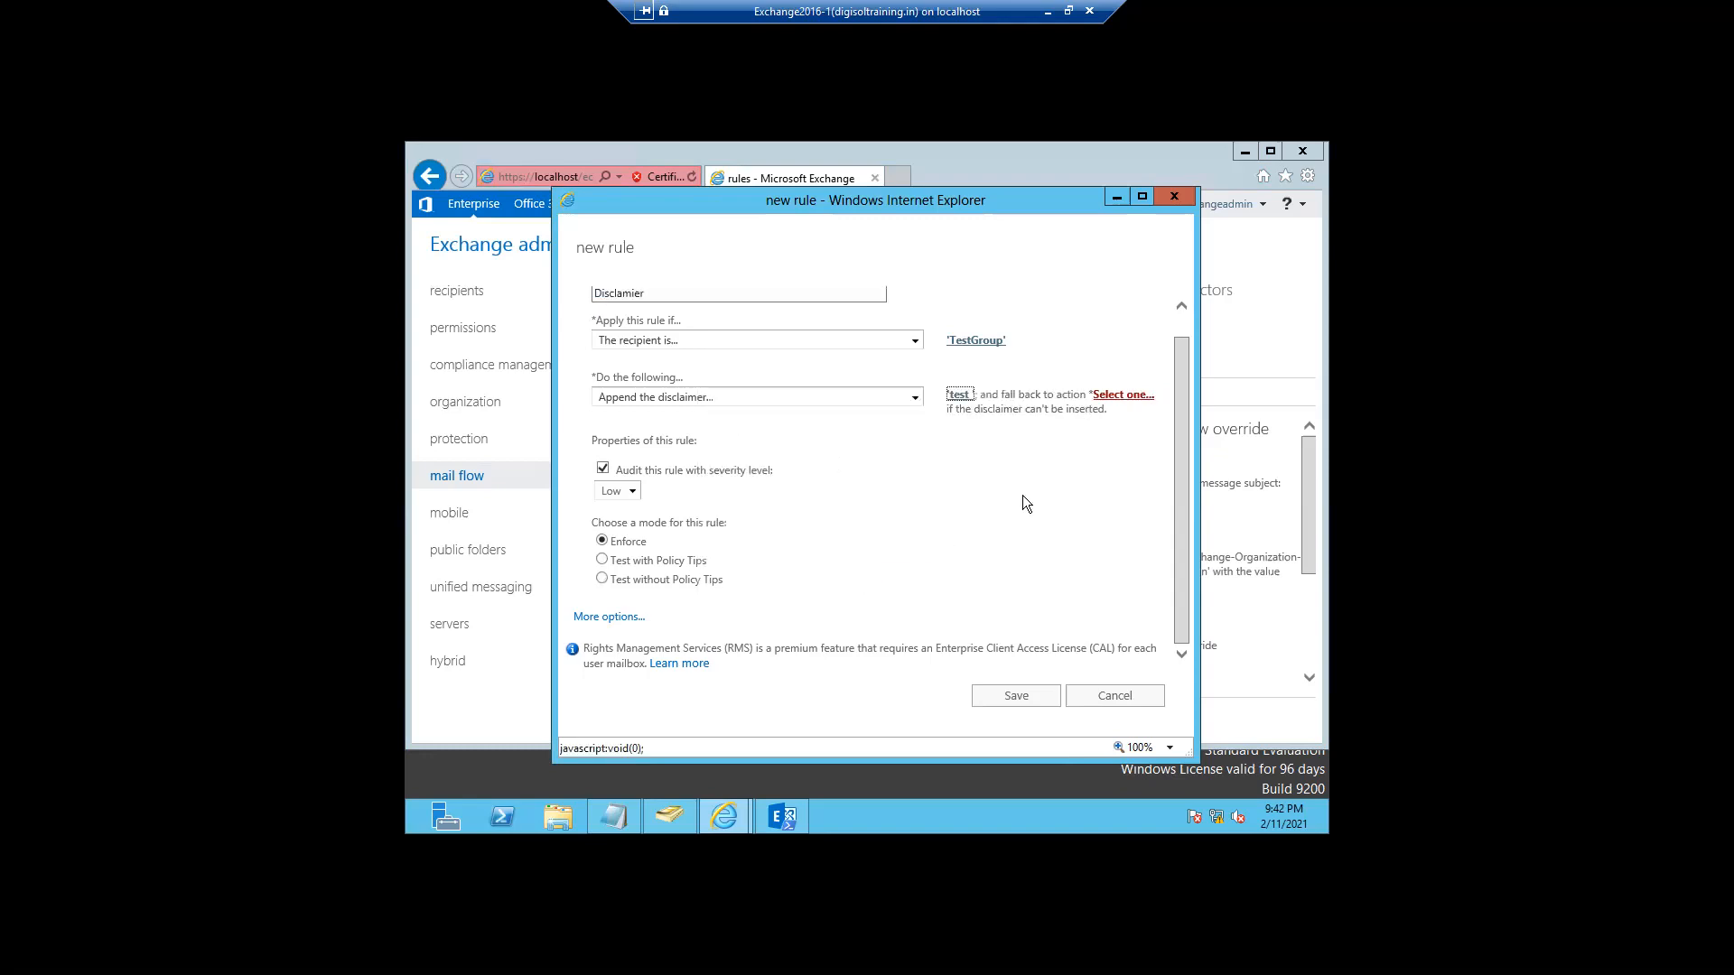
# - Choose Wrap as the fallback action when the disclaimer can't be inserted
pyautogui.click(1117, 397)
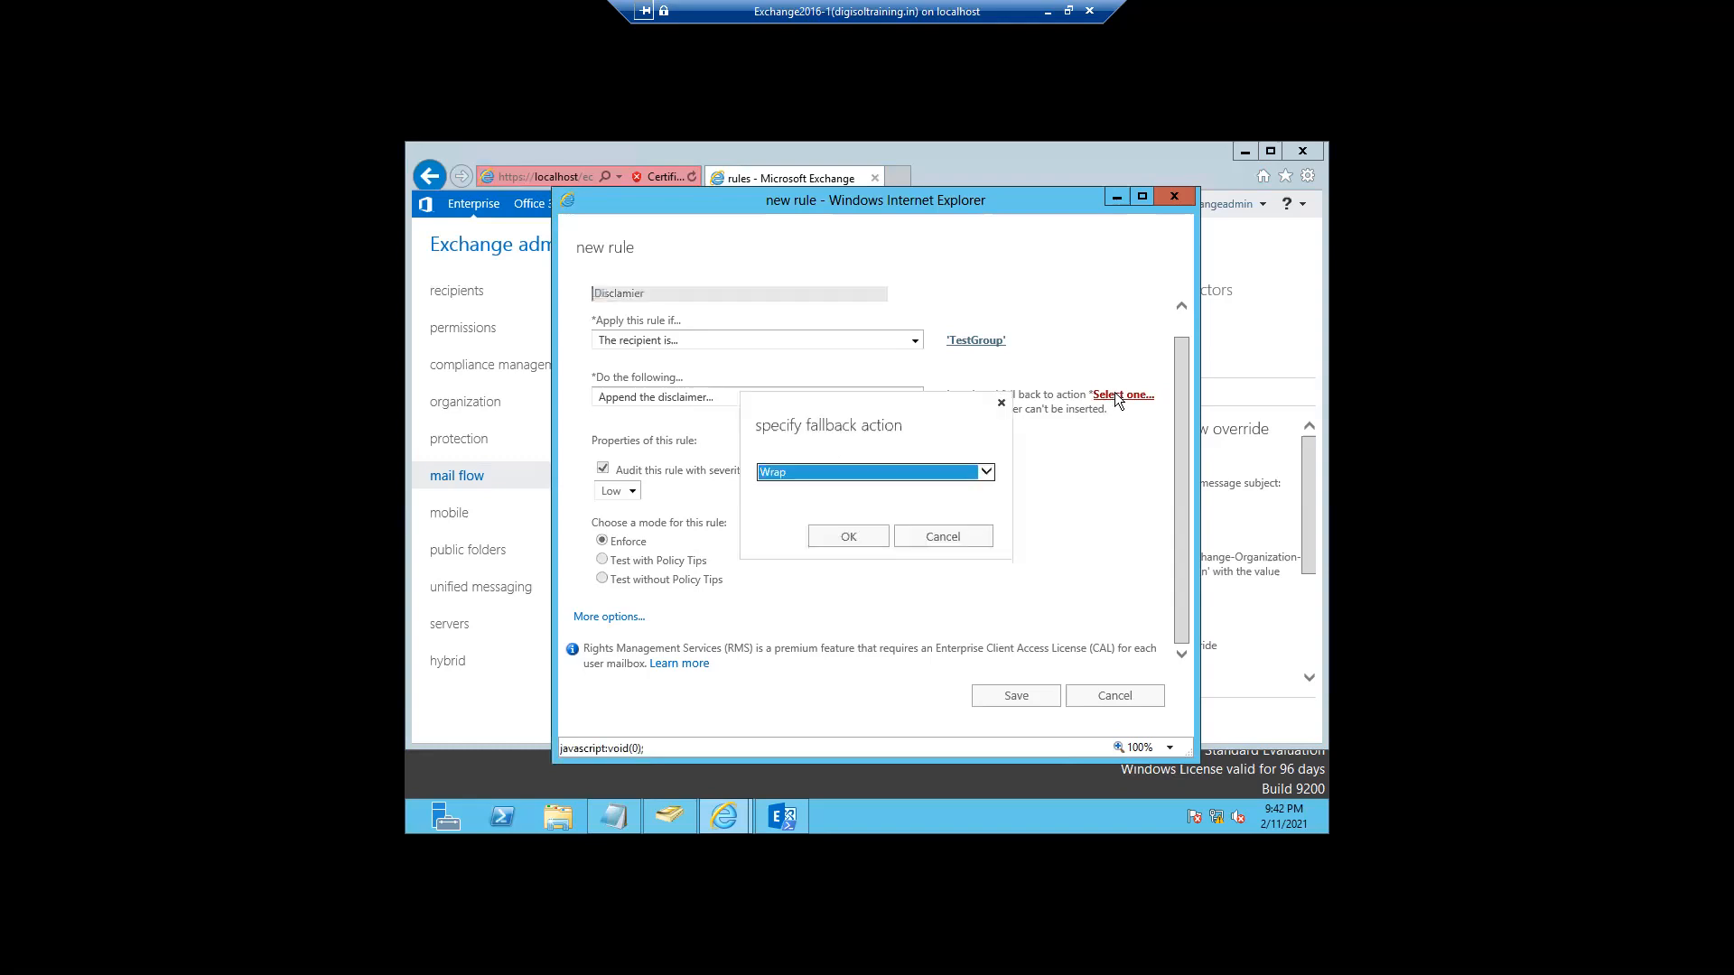
pyautogui.click(938, 471)
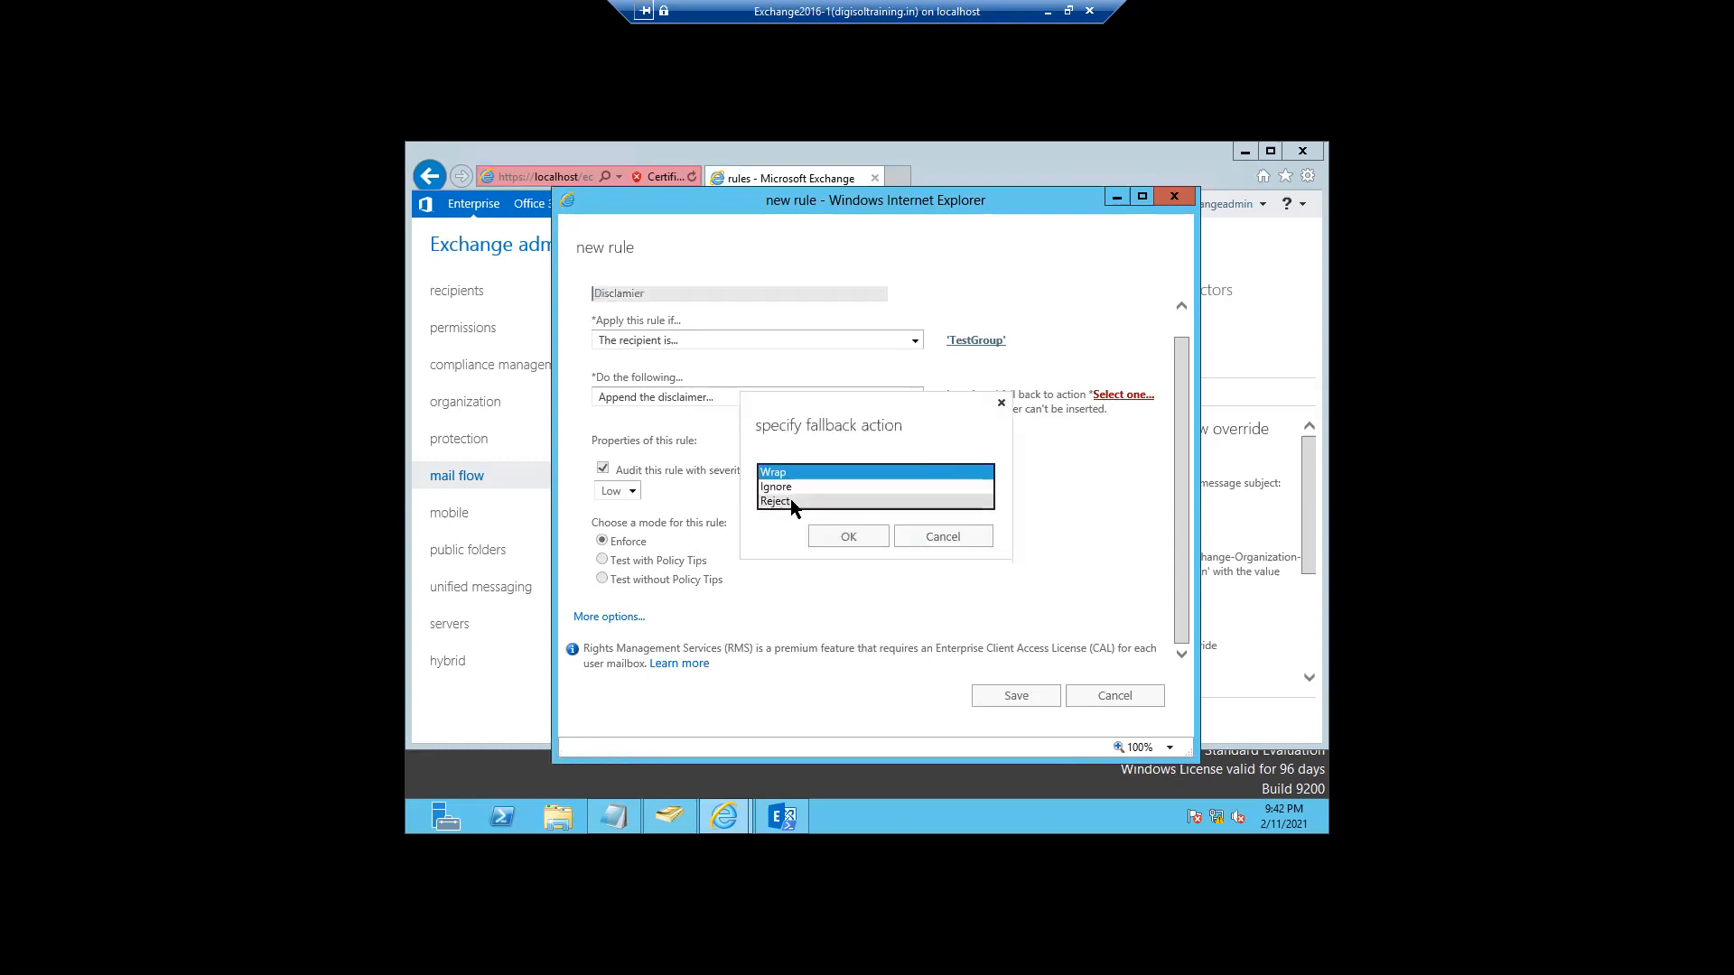
pyautogui.click(821, 540)
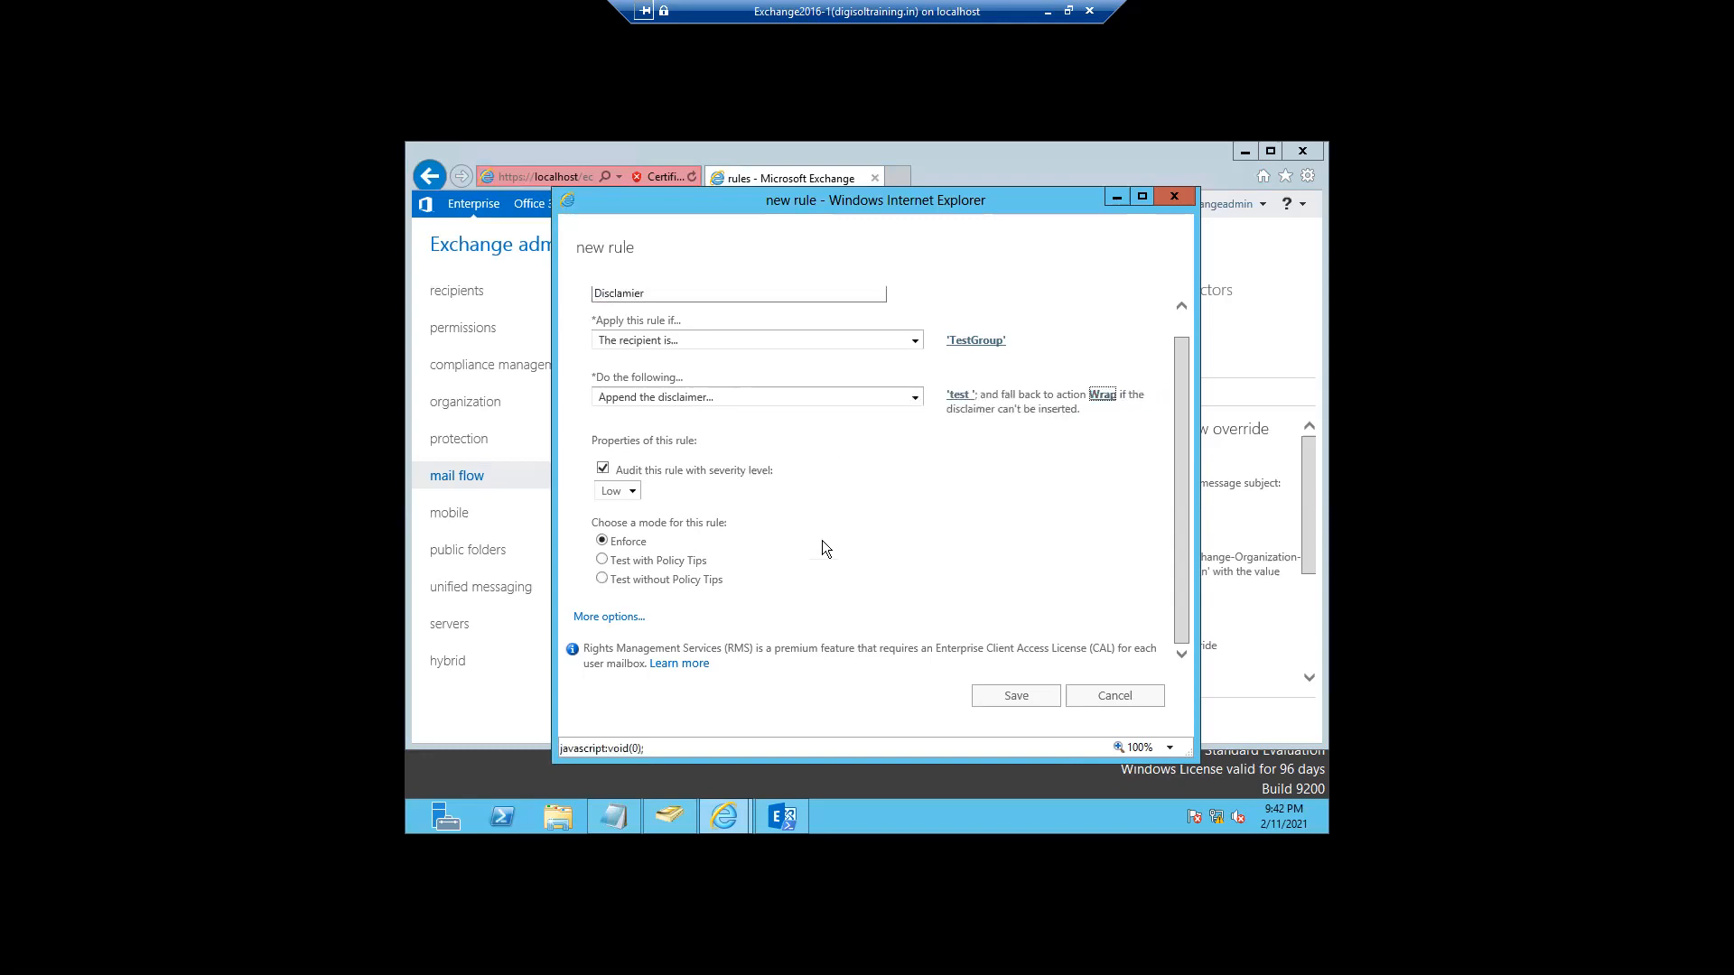
# - Retry saving twice, dismiss the errors, and cancel the unfinished Disclamier rule
pyautogui.click(1027, 697)
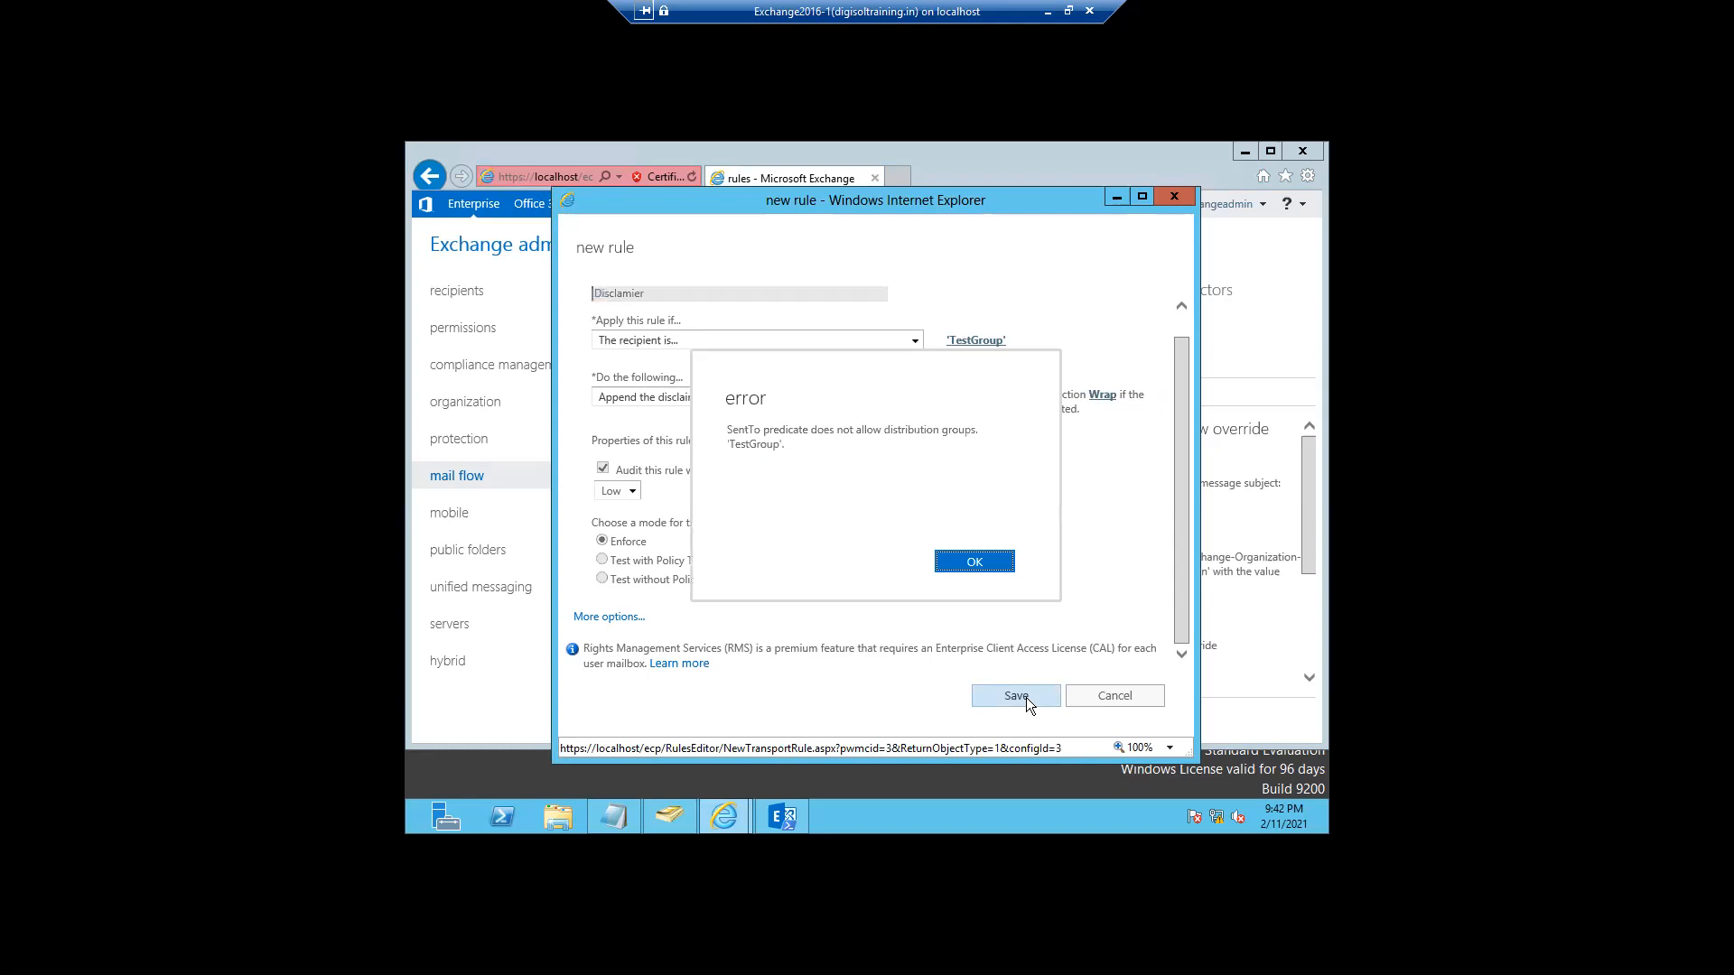
pyautogui.click(946, 564)
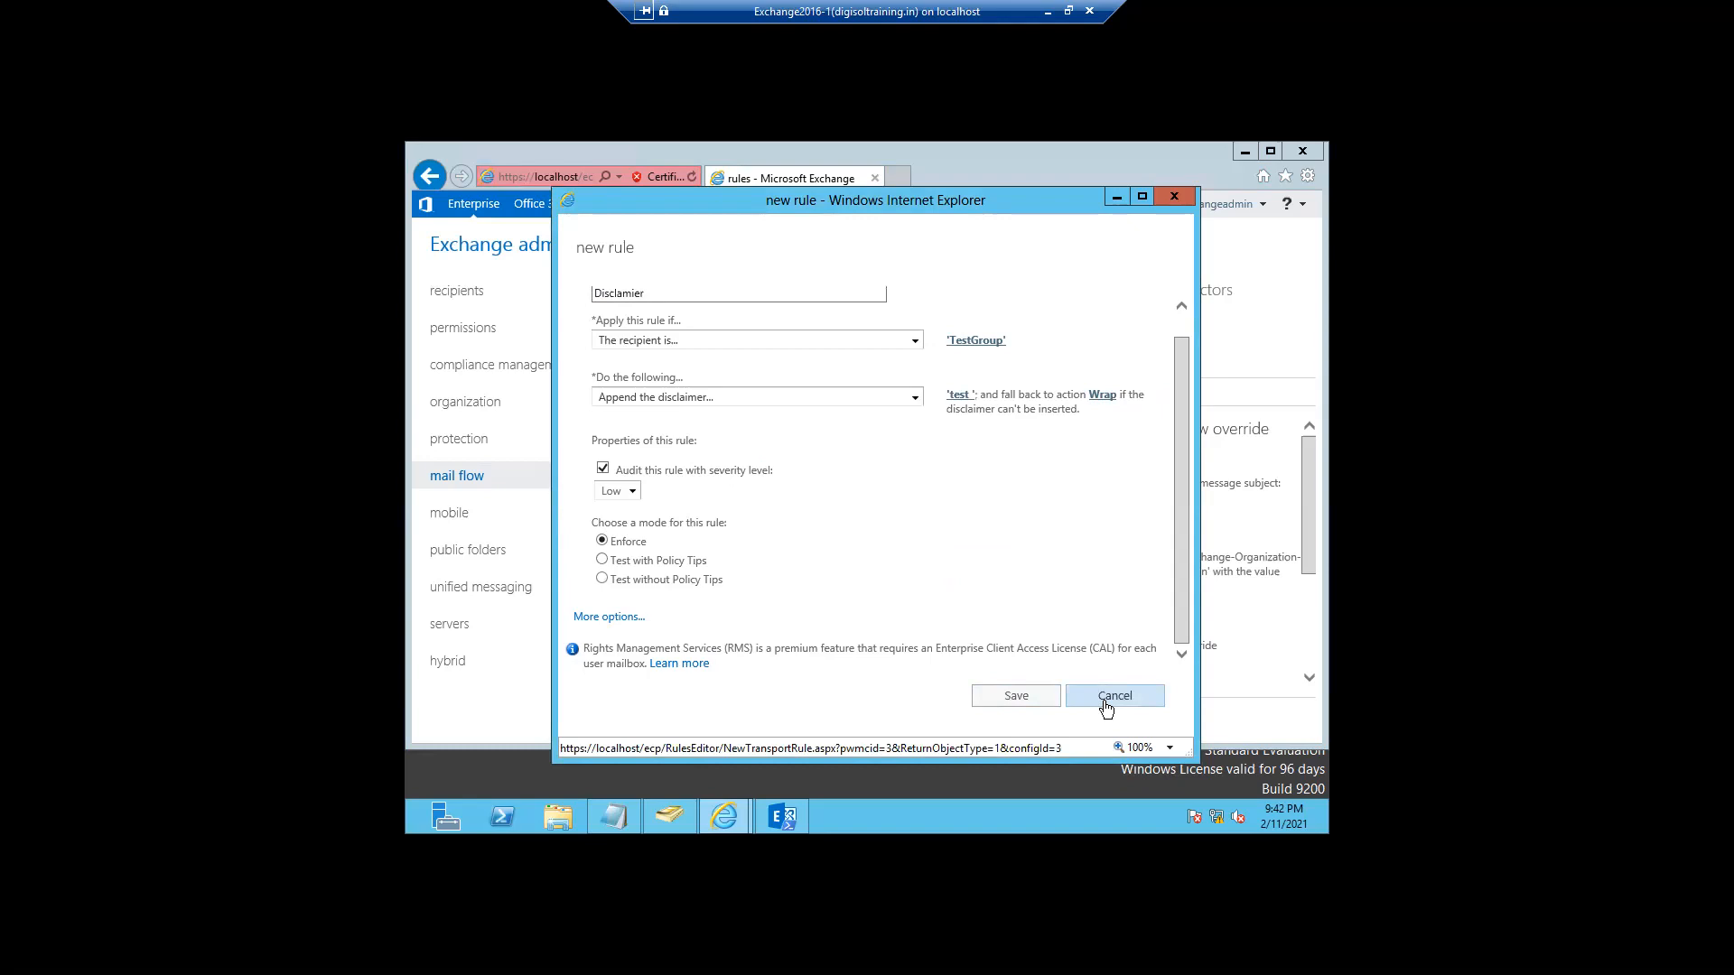
pyautogui.click(999, 704)
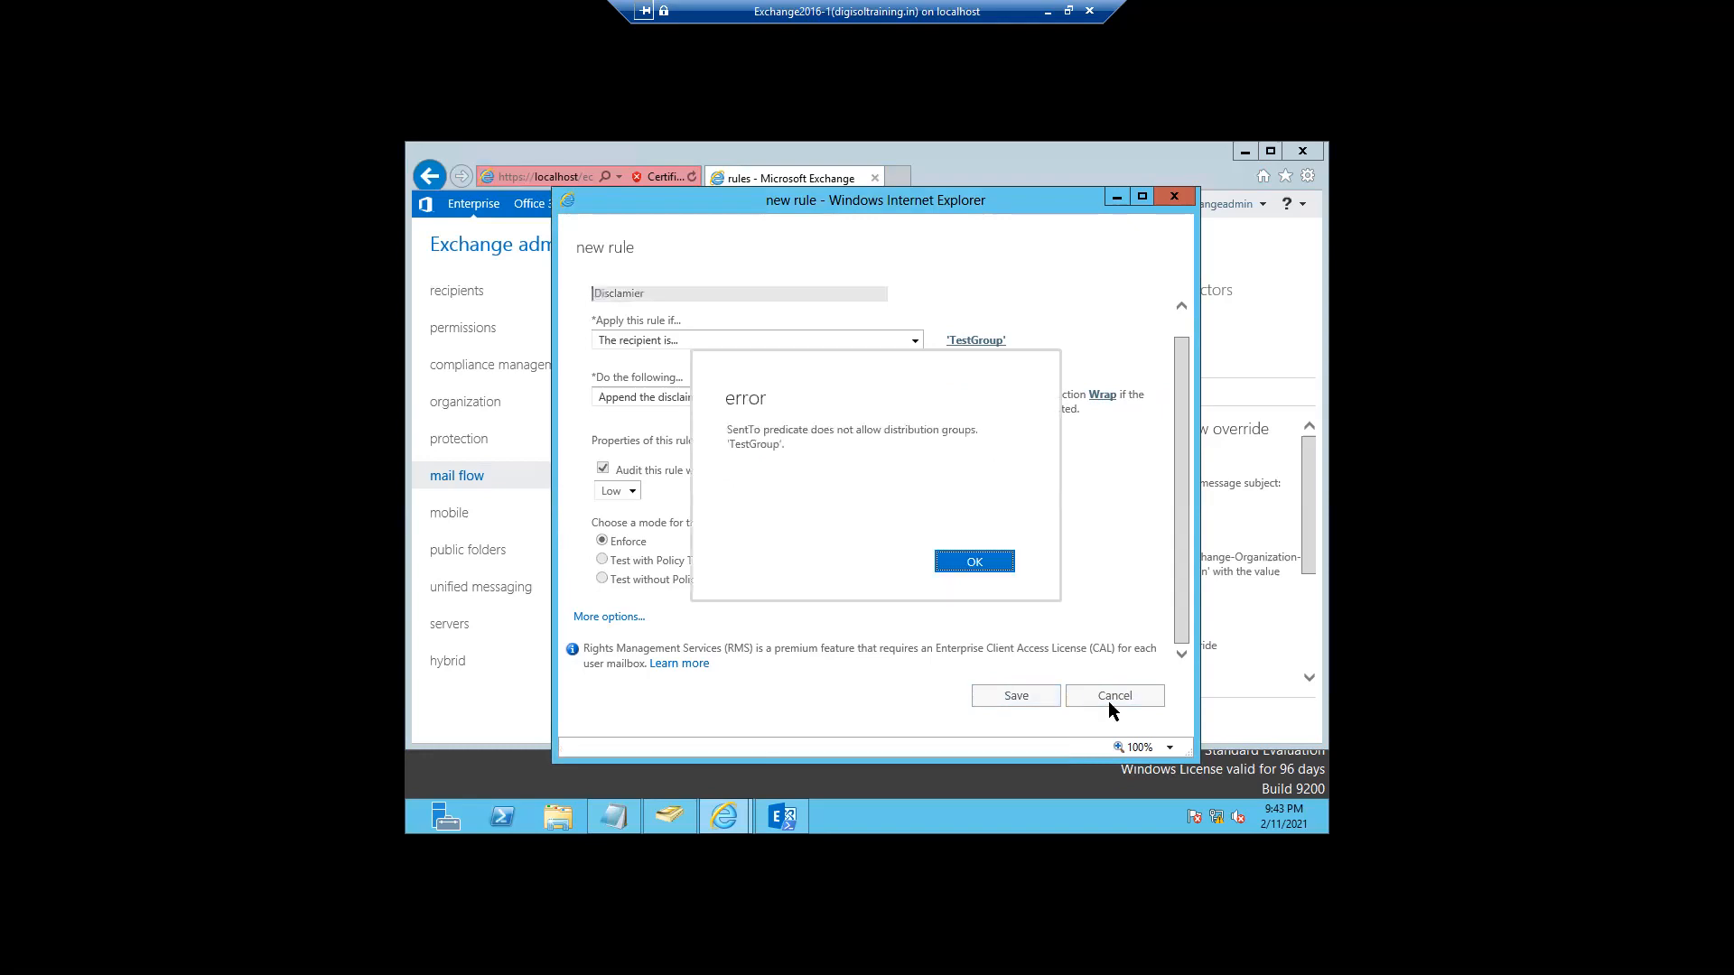
pyautogui.click(975, 561)
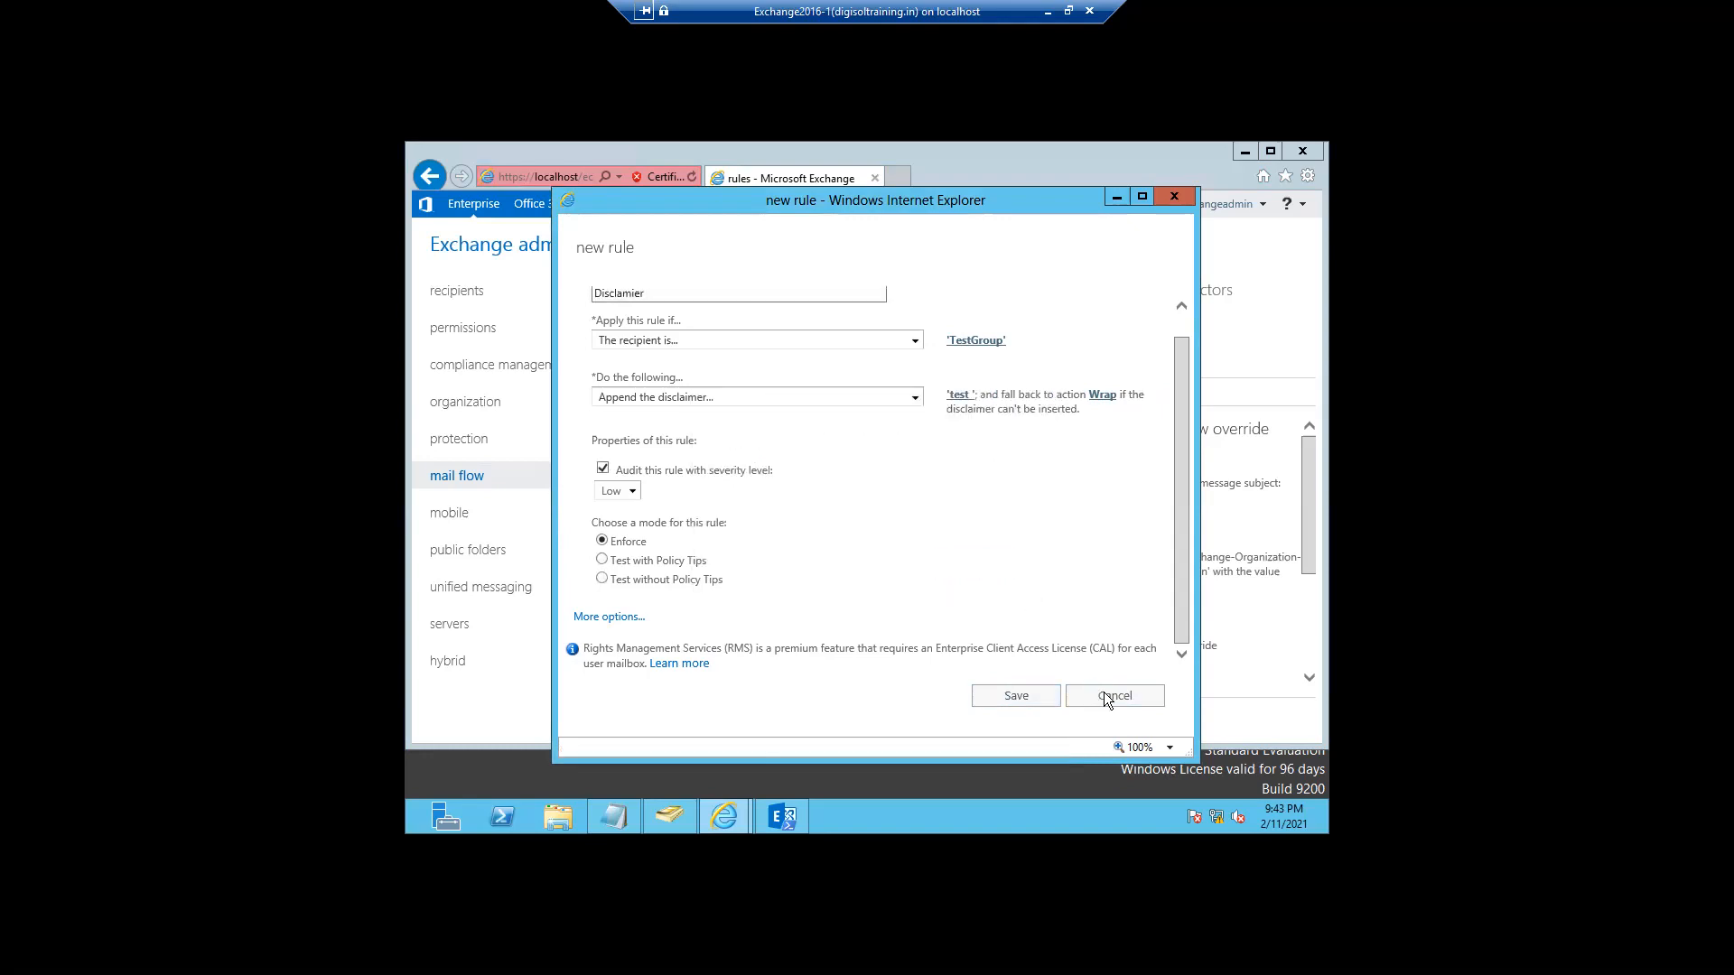
pyautogui.click(1117, 700)
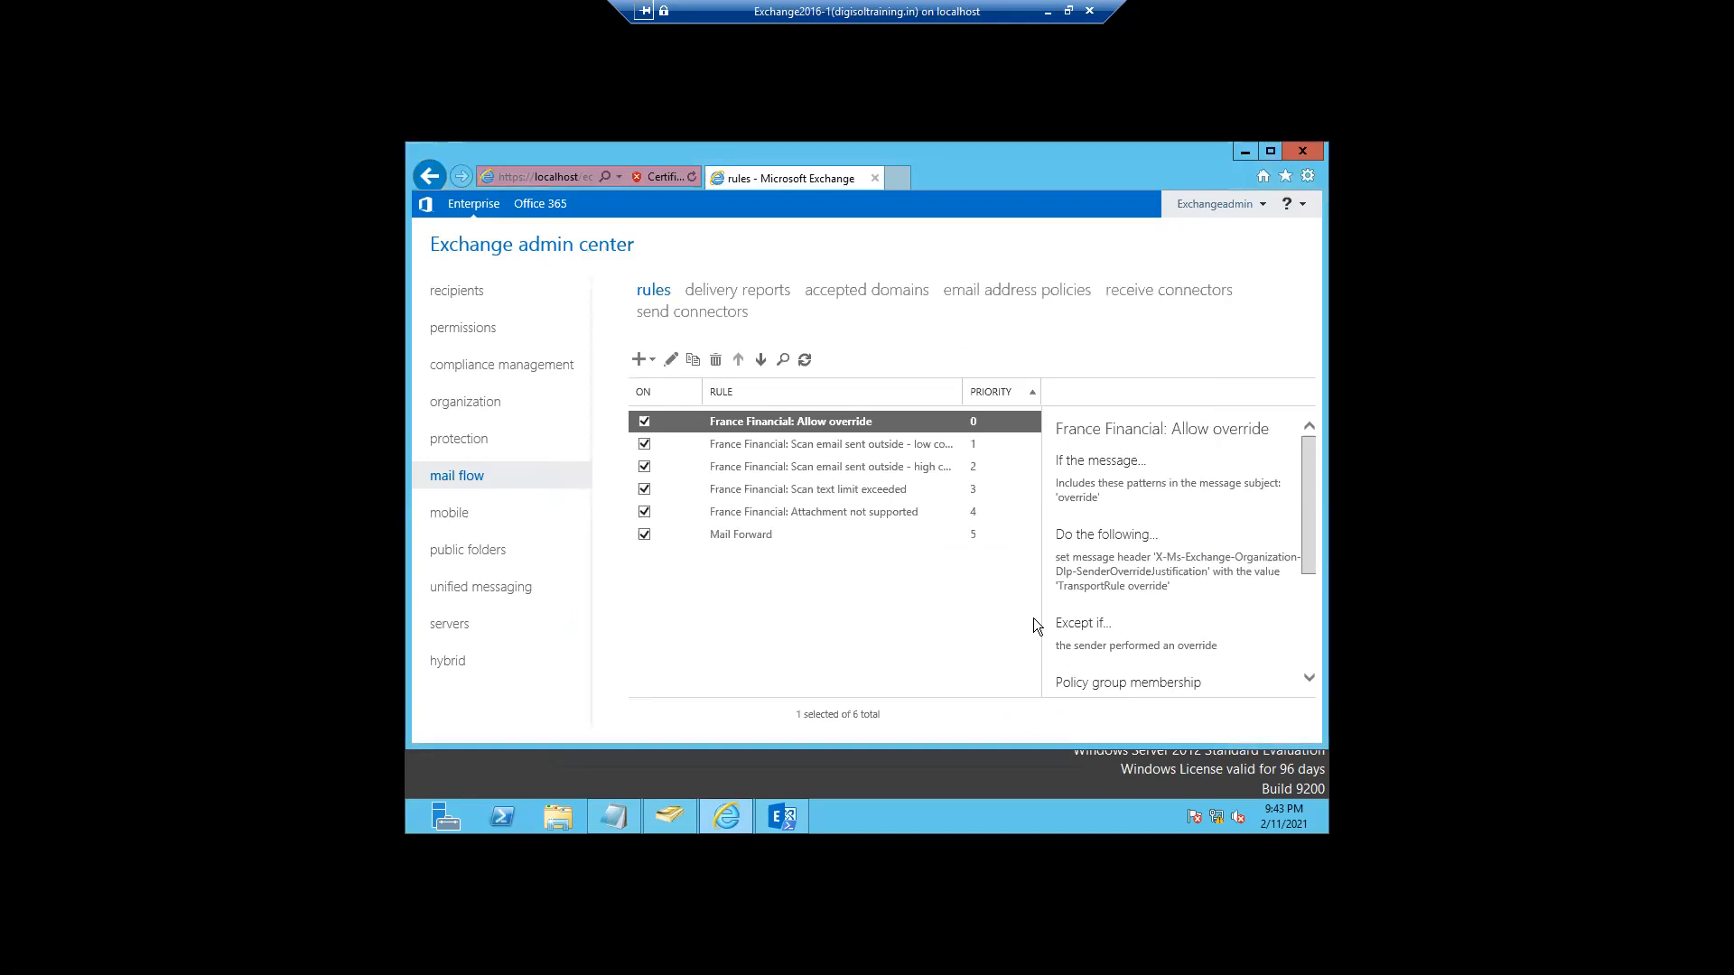
# - In delivery reports, select Onprem mailbox as the mailbox to search
pyautogui.click(756, 298)
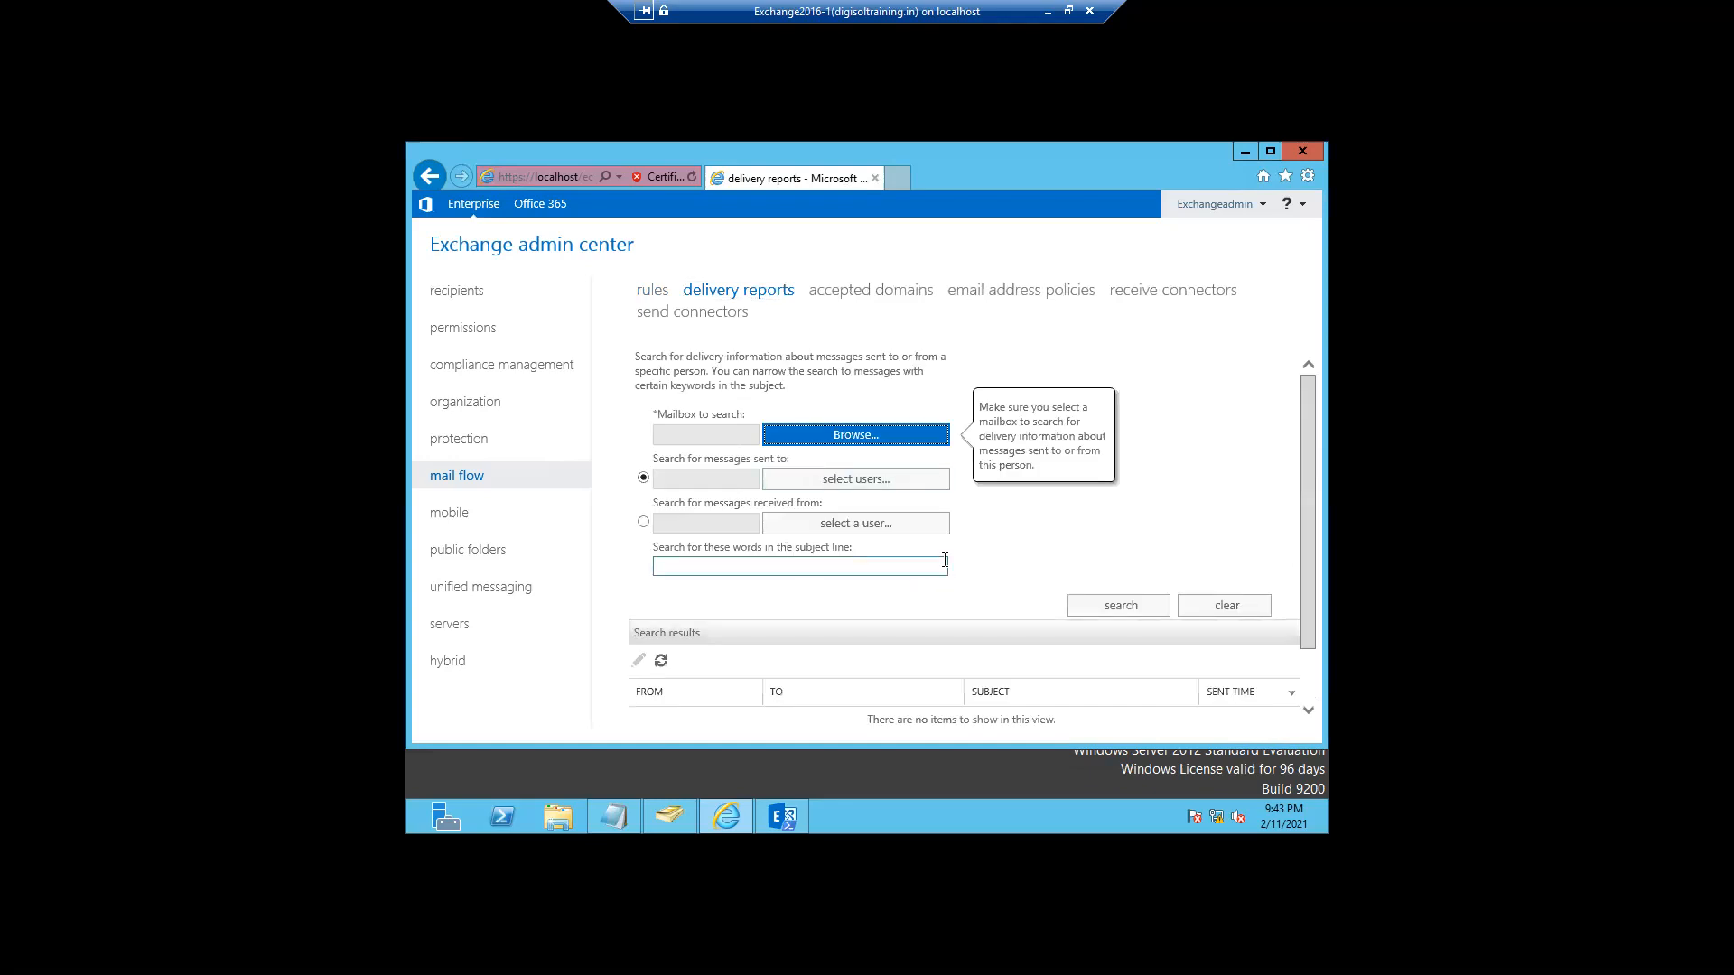
pyautogui.click(683, 438)
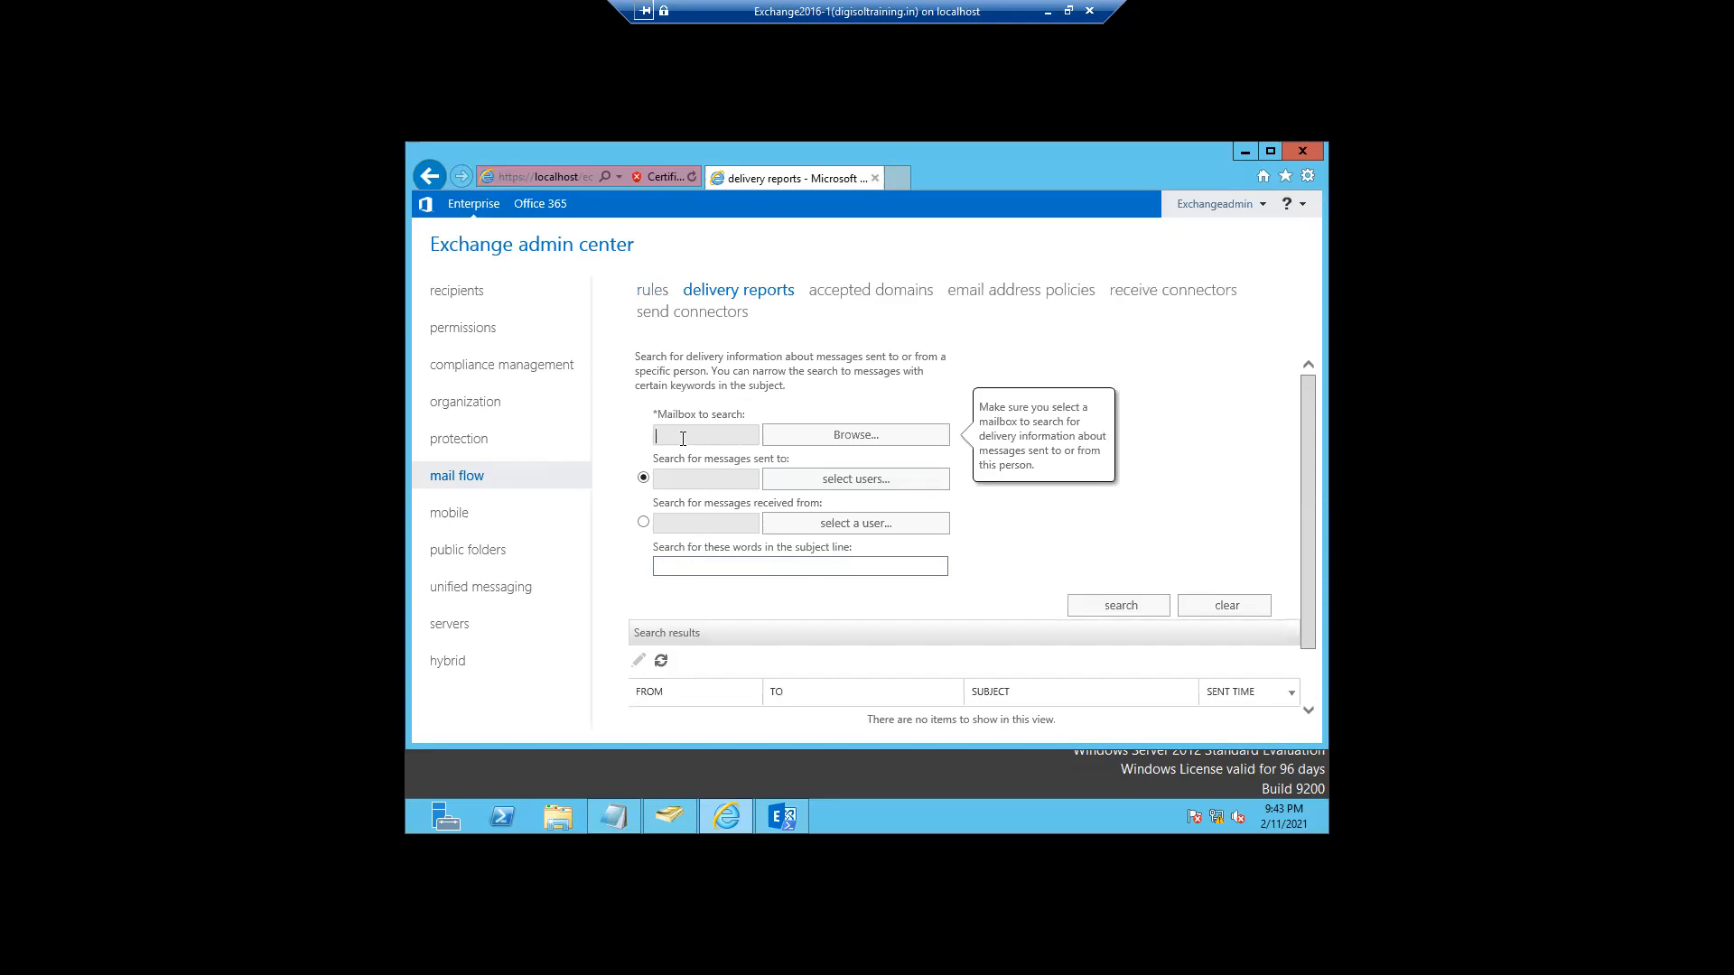
pyautogui.click(844, 442)
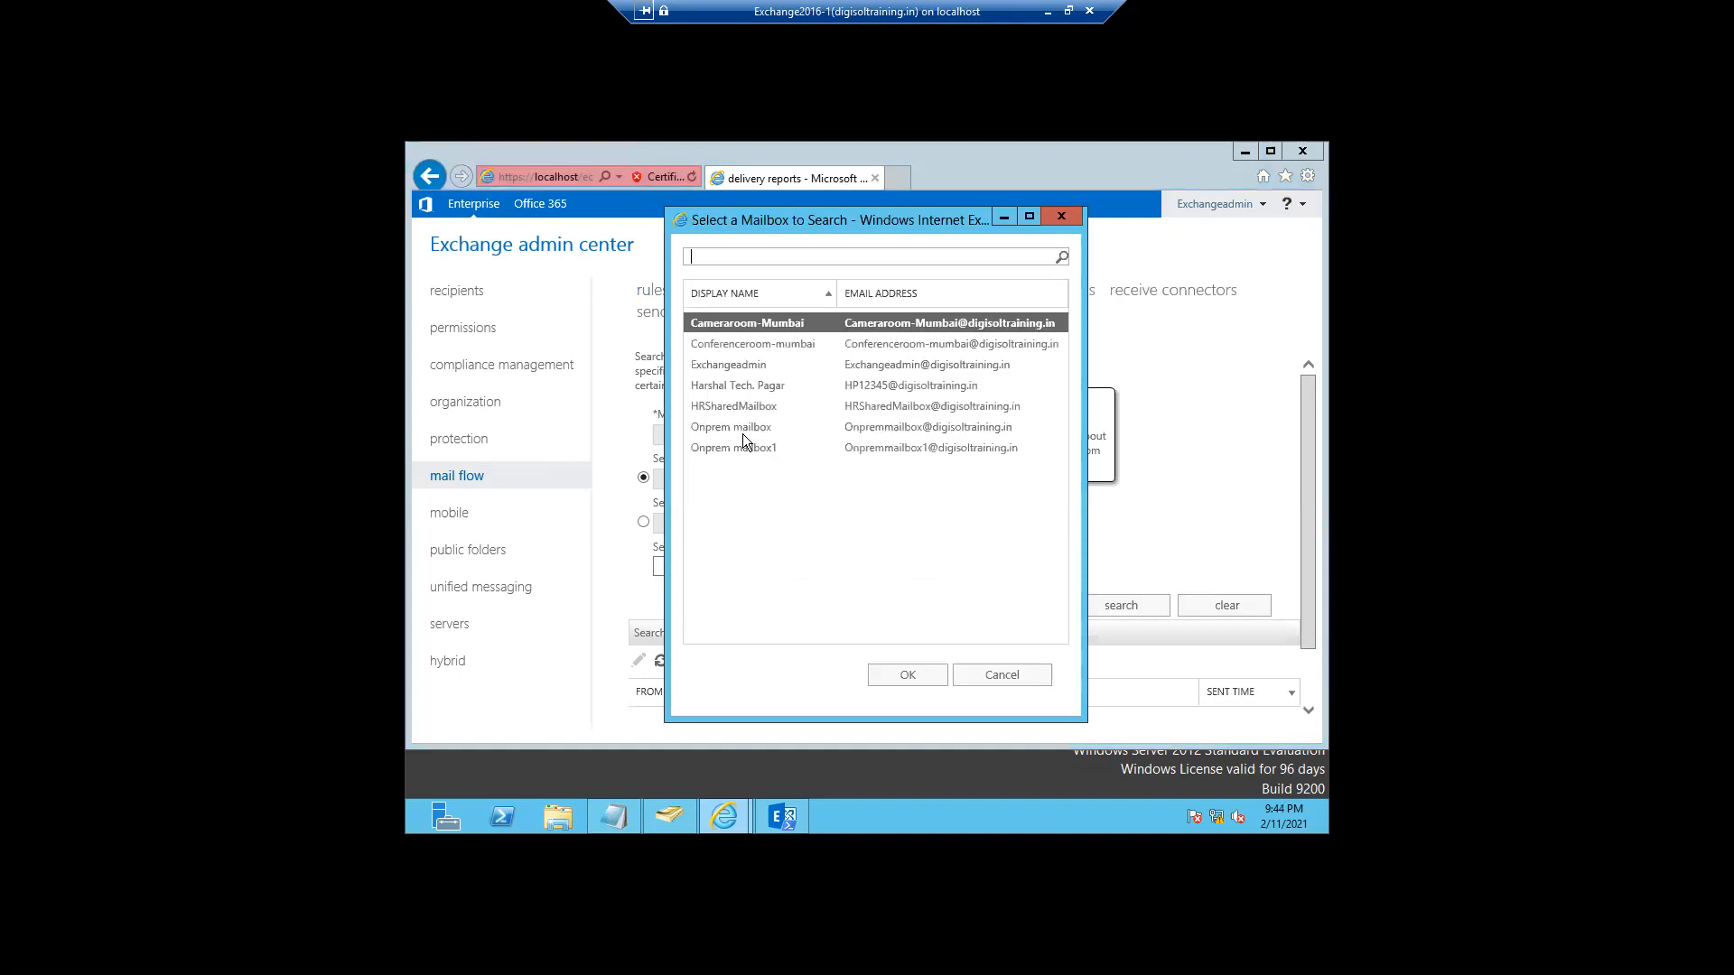
pyautogui.click(736, 430)
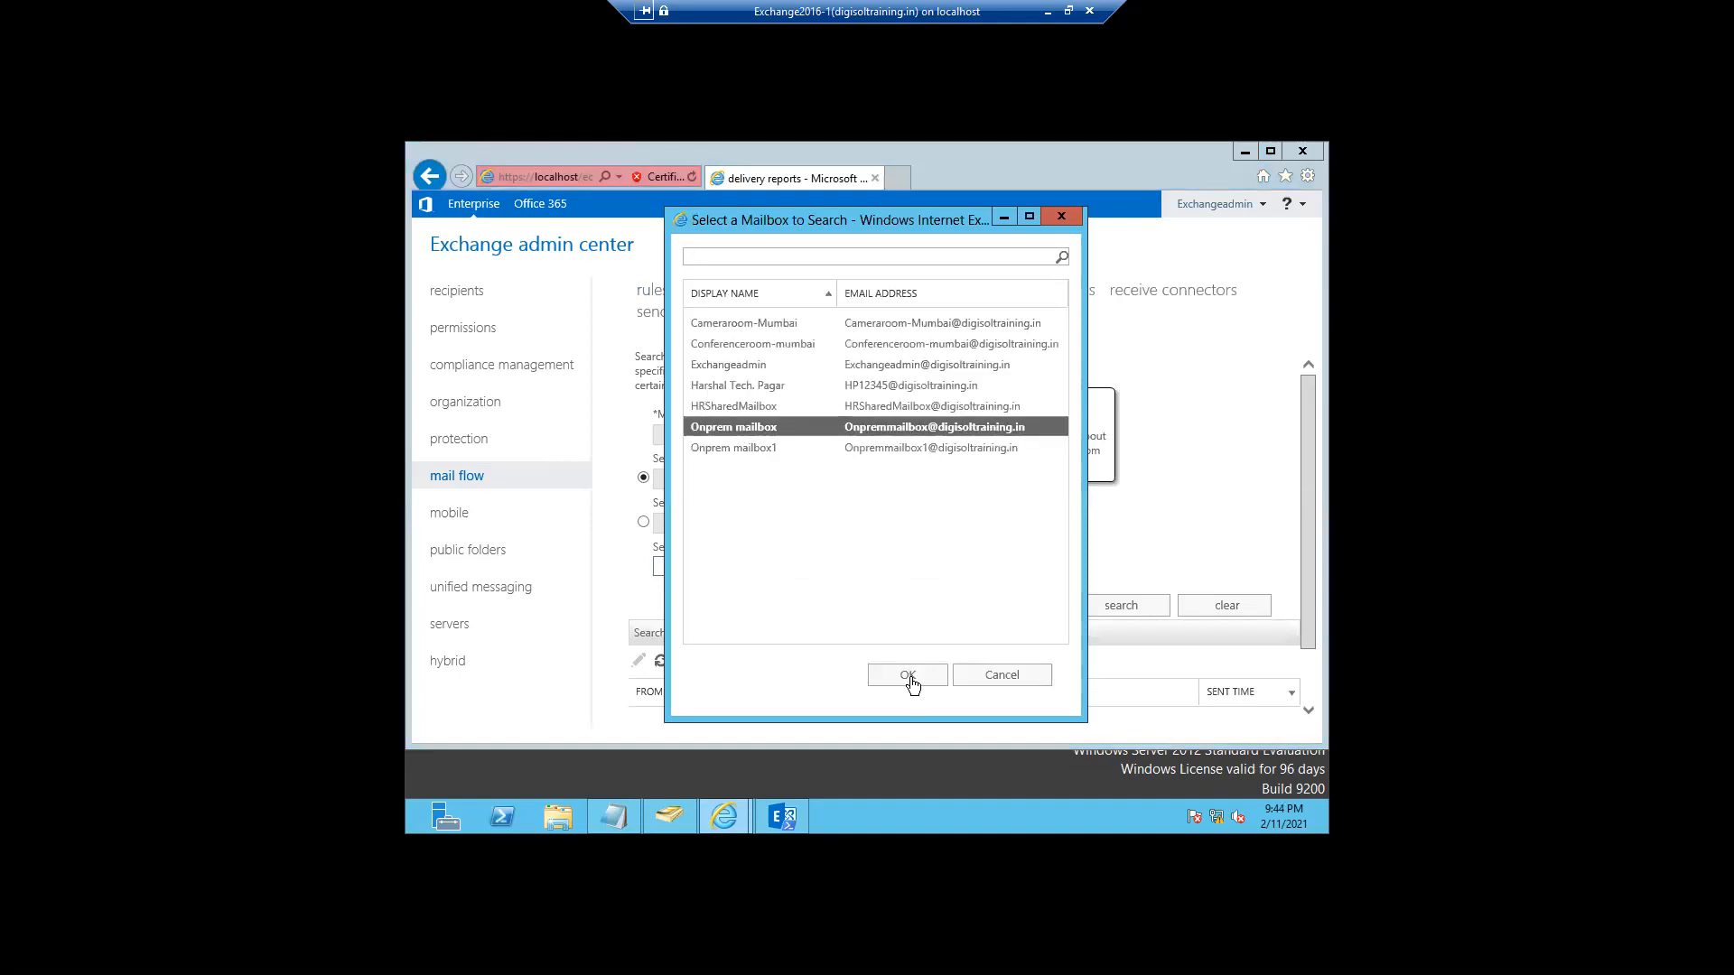
pyautogui.click(909, 677)
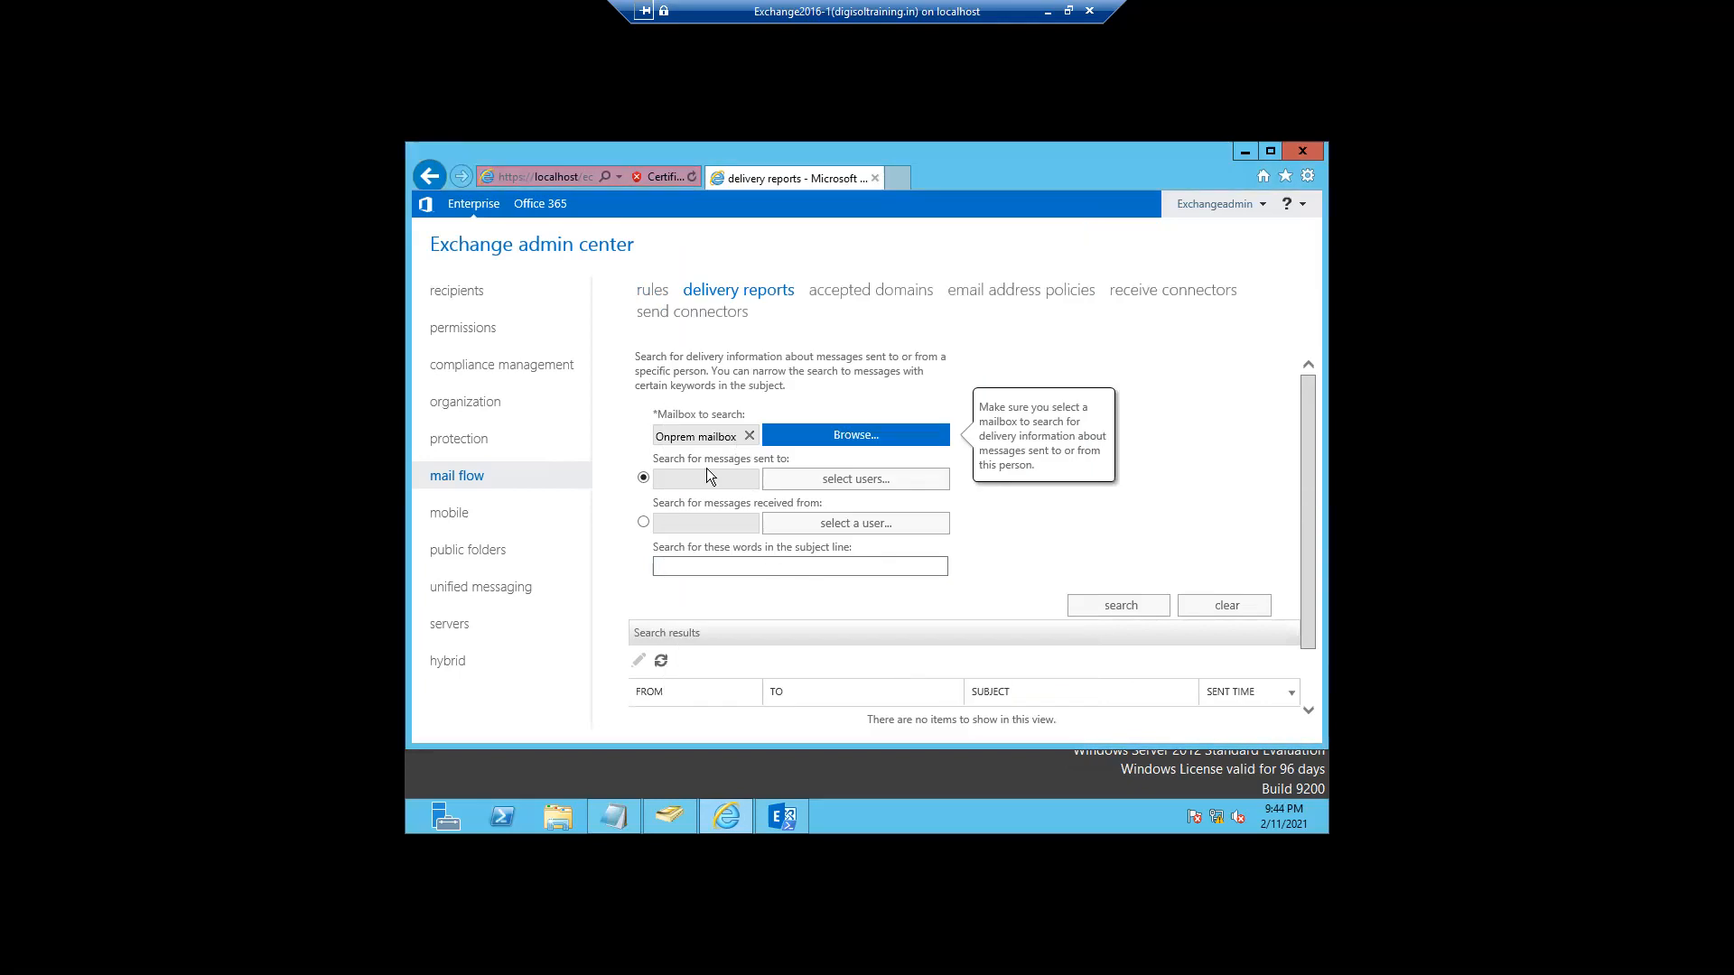
# - Add Onprem mailbox1 as the recipient for a sent-to search
pyautogui.click(848, 480)
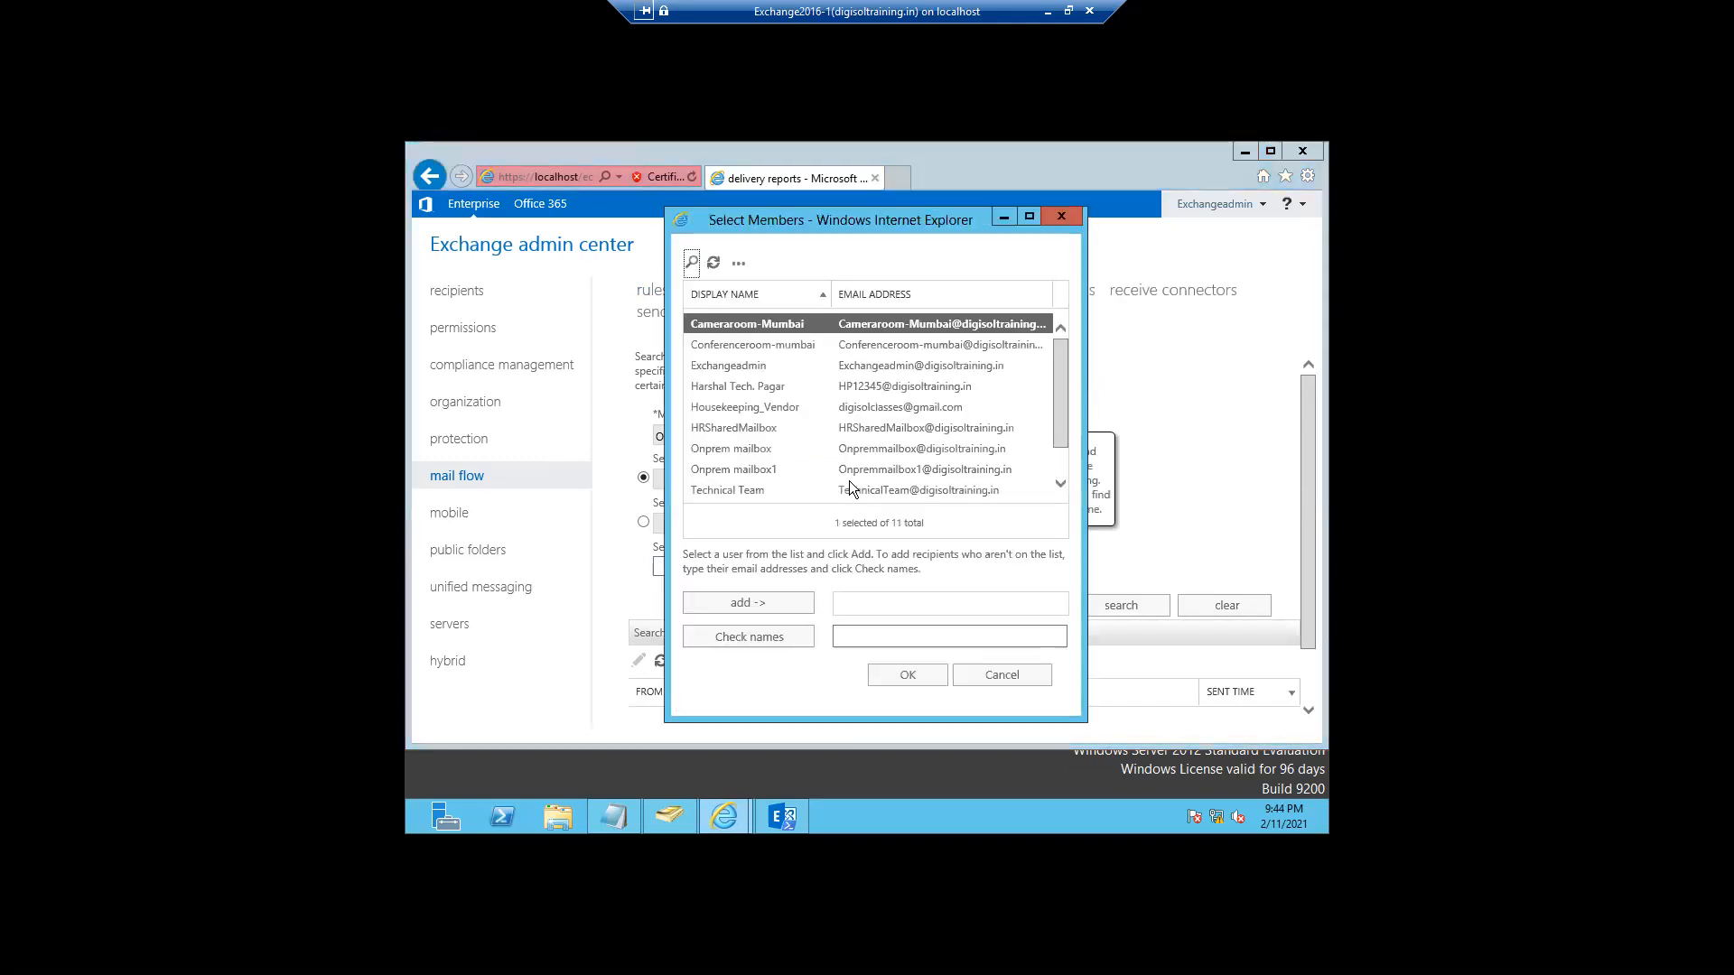
pyautogui.click(742, 470)
pyautogui.click(722, 603)
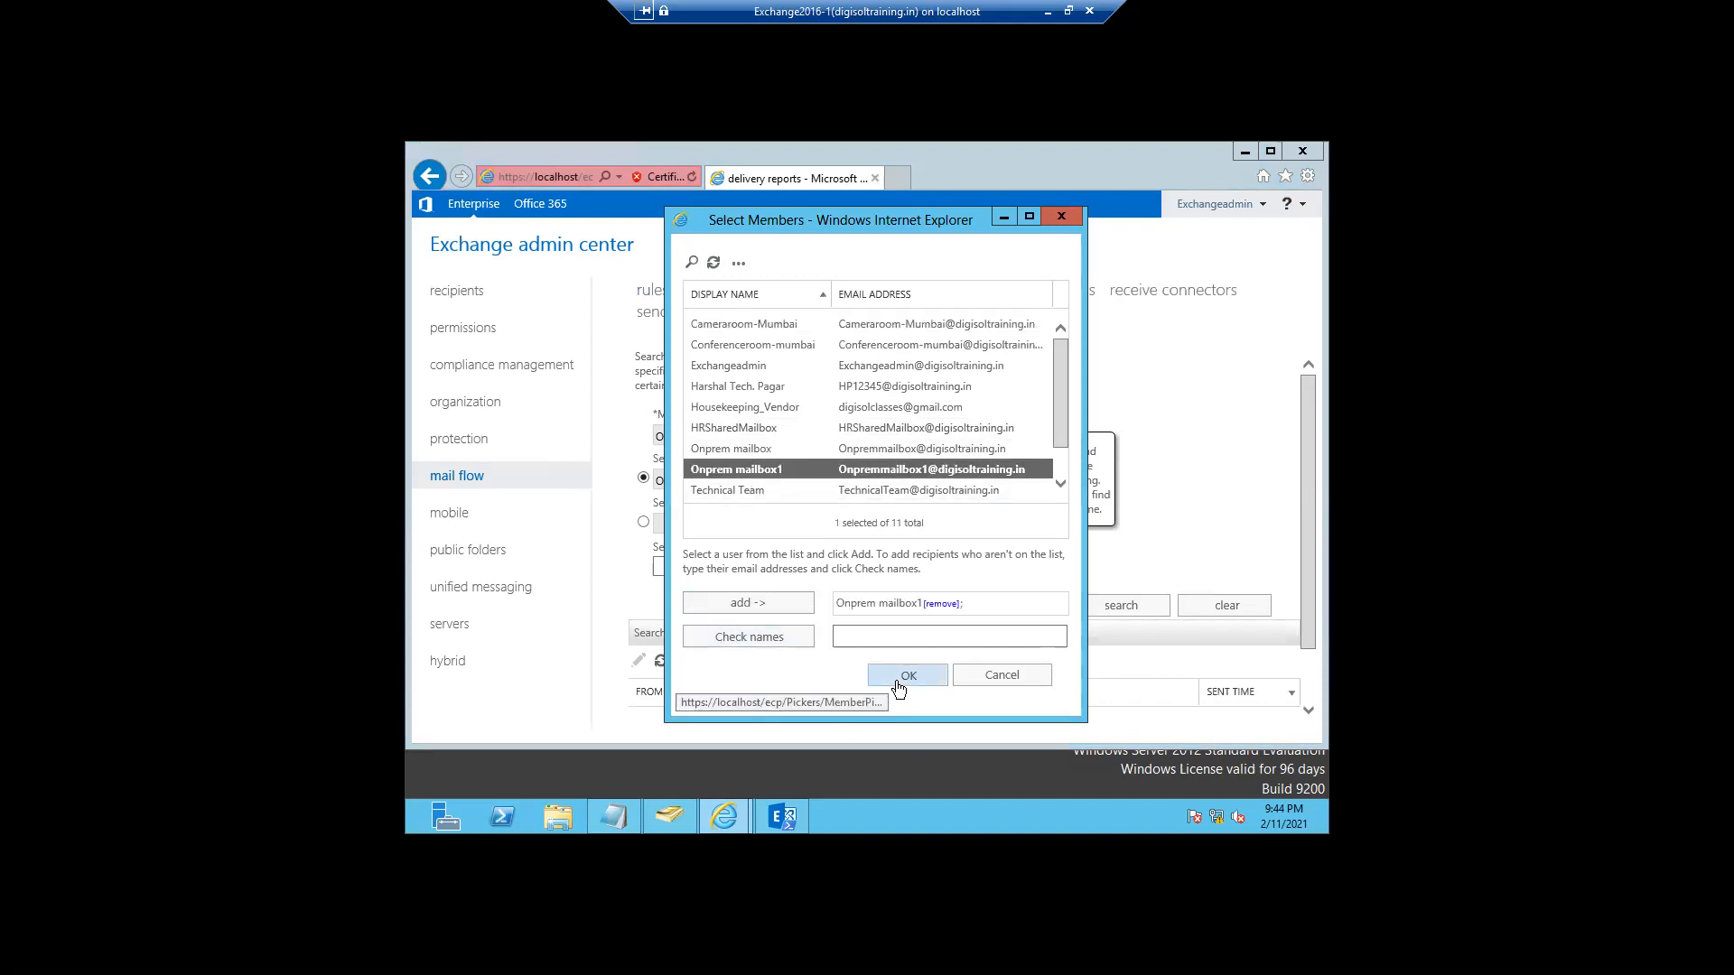
pyautogui.click(908, 678)
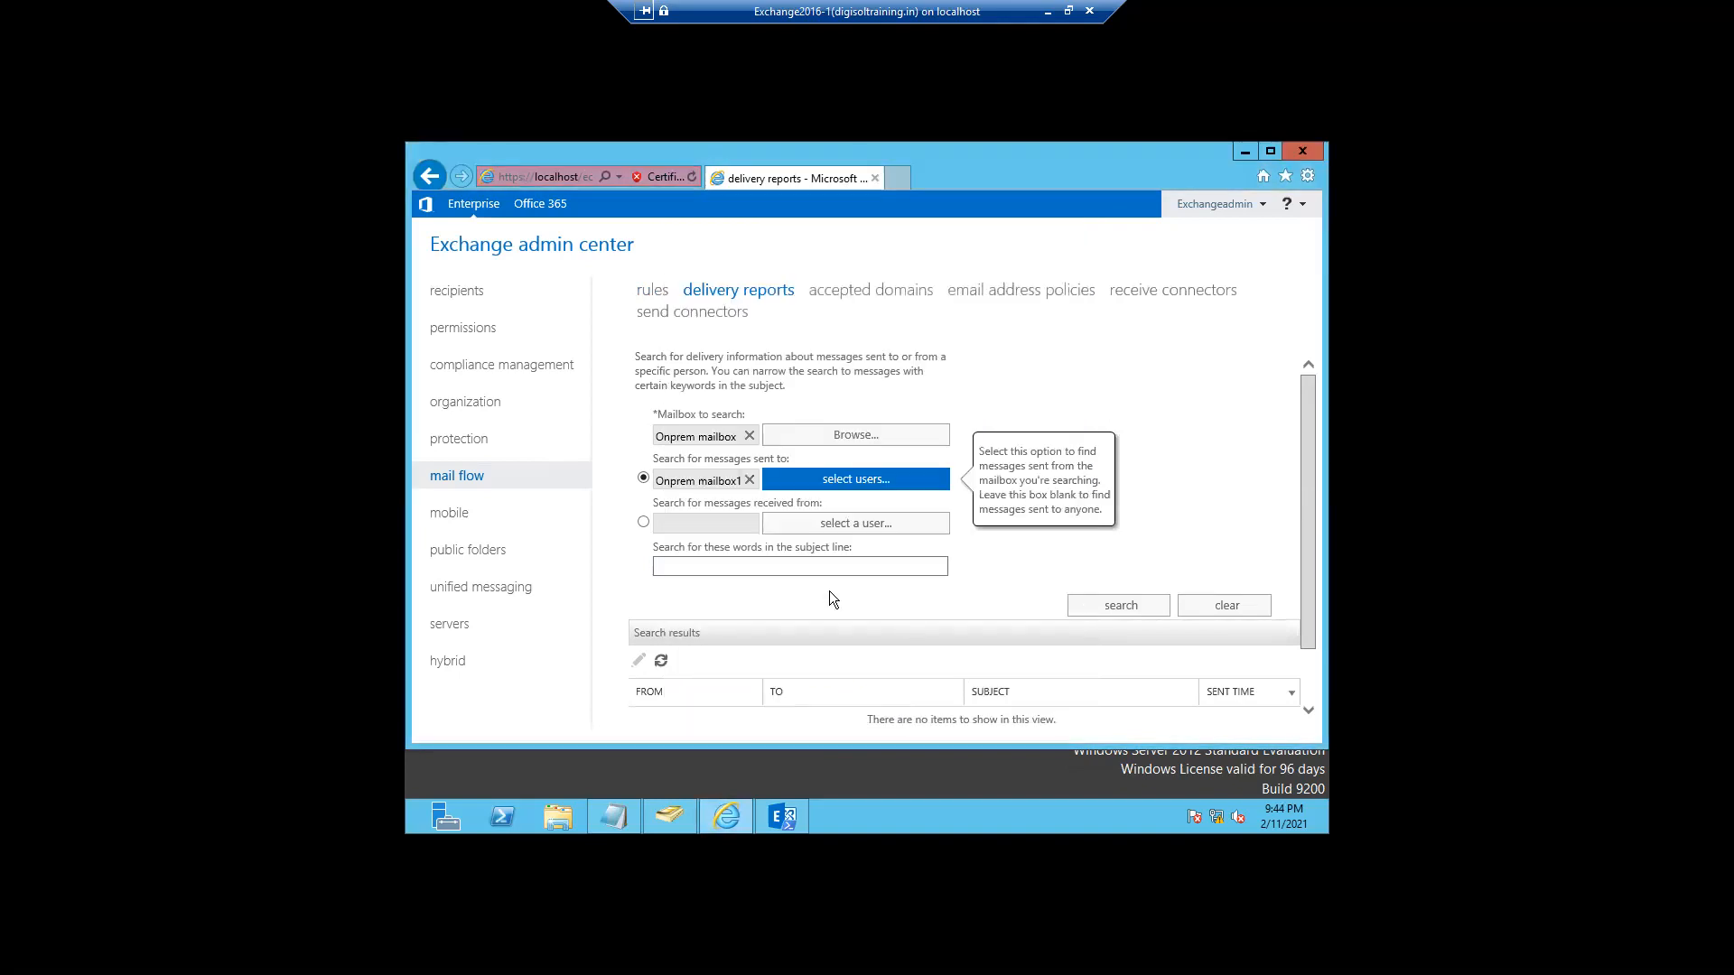
pyautogui.click(805, 527)
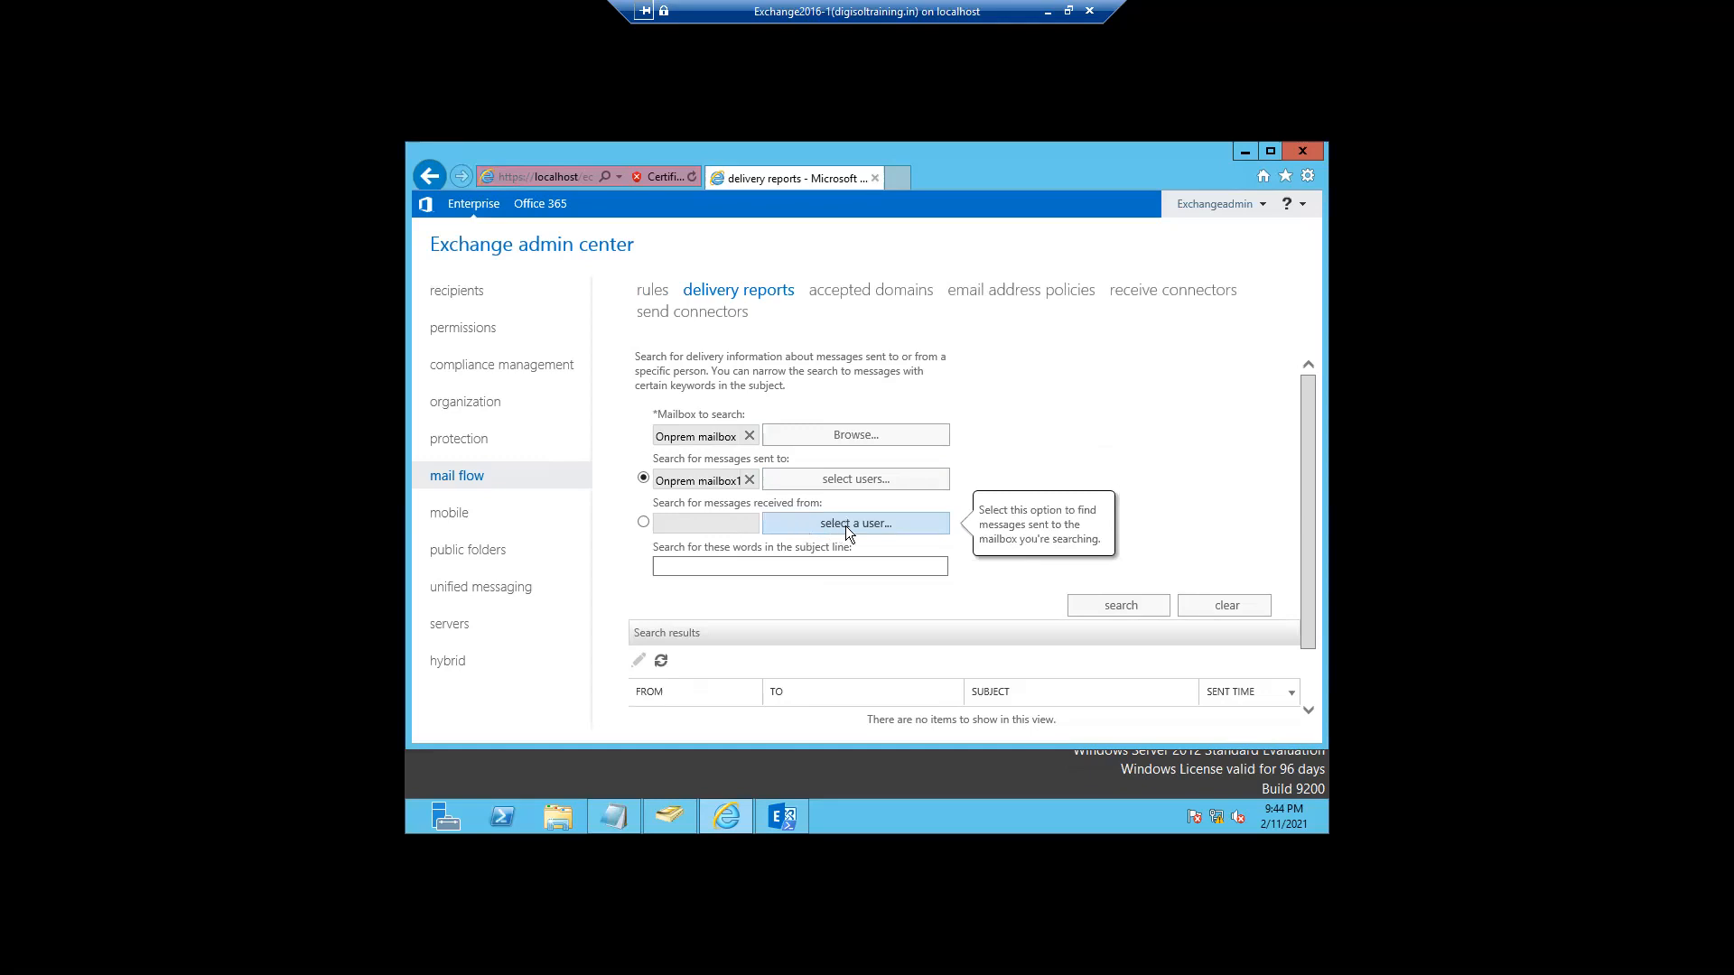
# - Switch to searching for messages received from Onprem mailbox as the sender
pyautogui.click(643, 522)
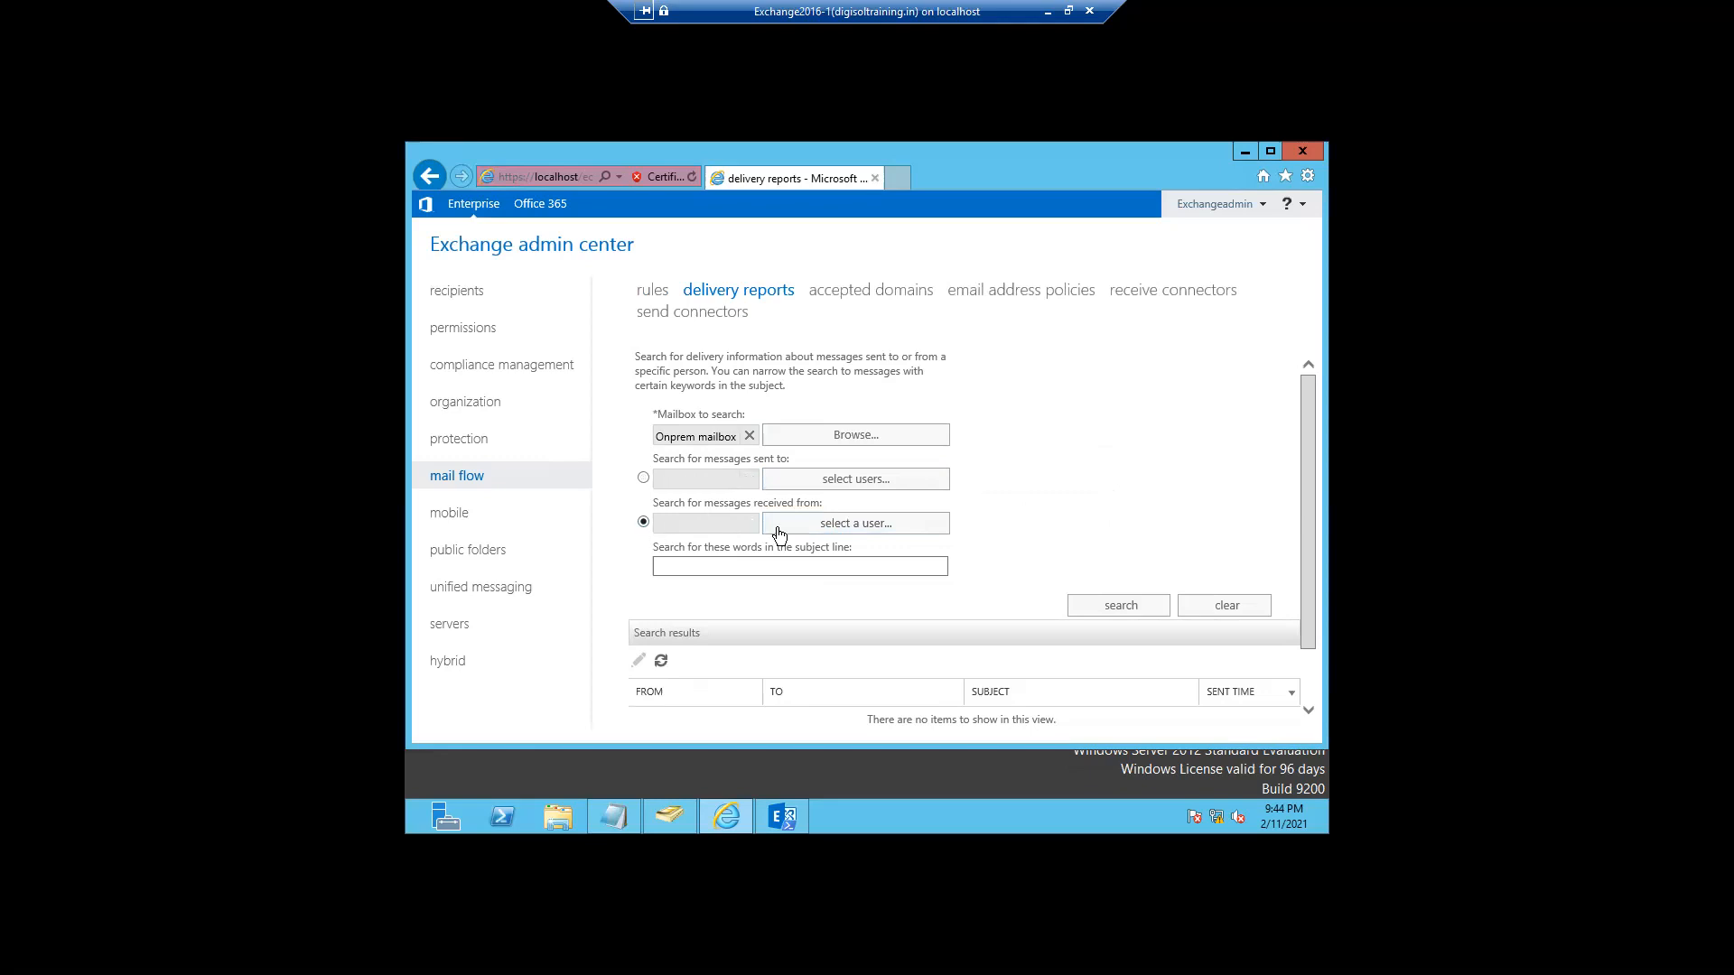
pyautogui.click(779, 533)
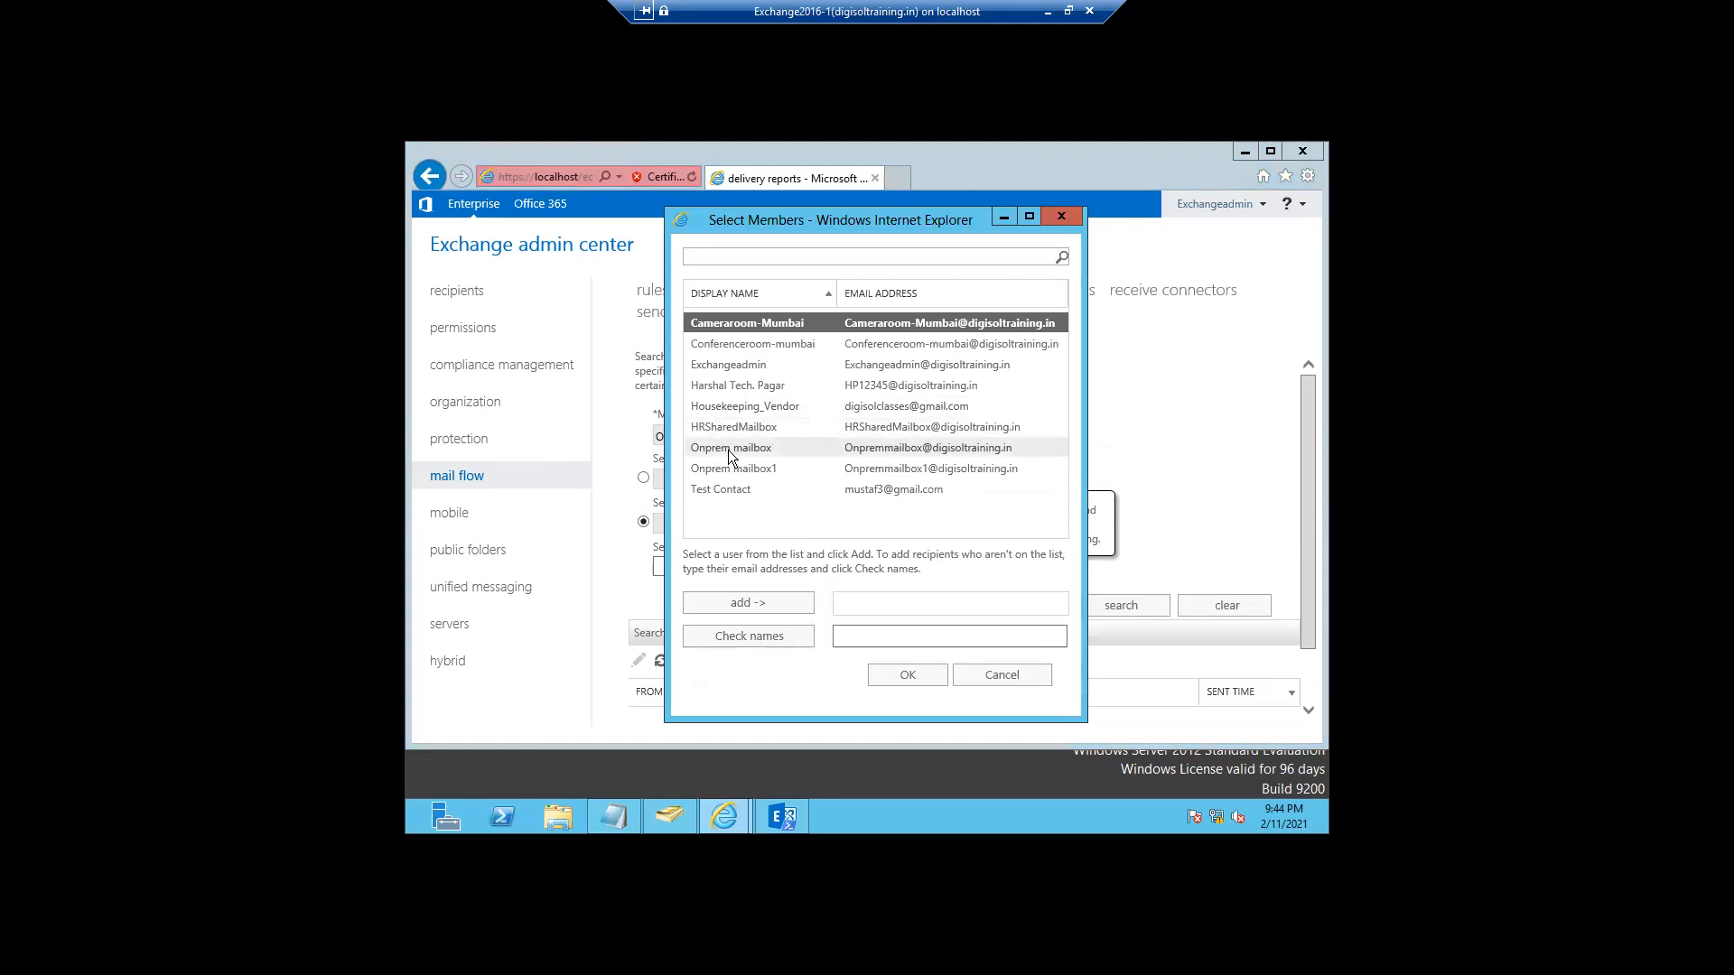
pyautogui.click(728, 447)
pyautogui.click(730, 604)
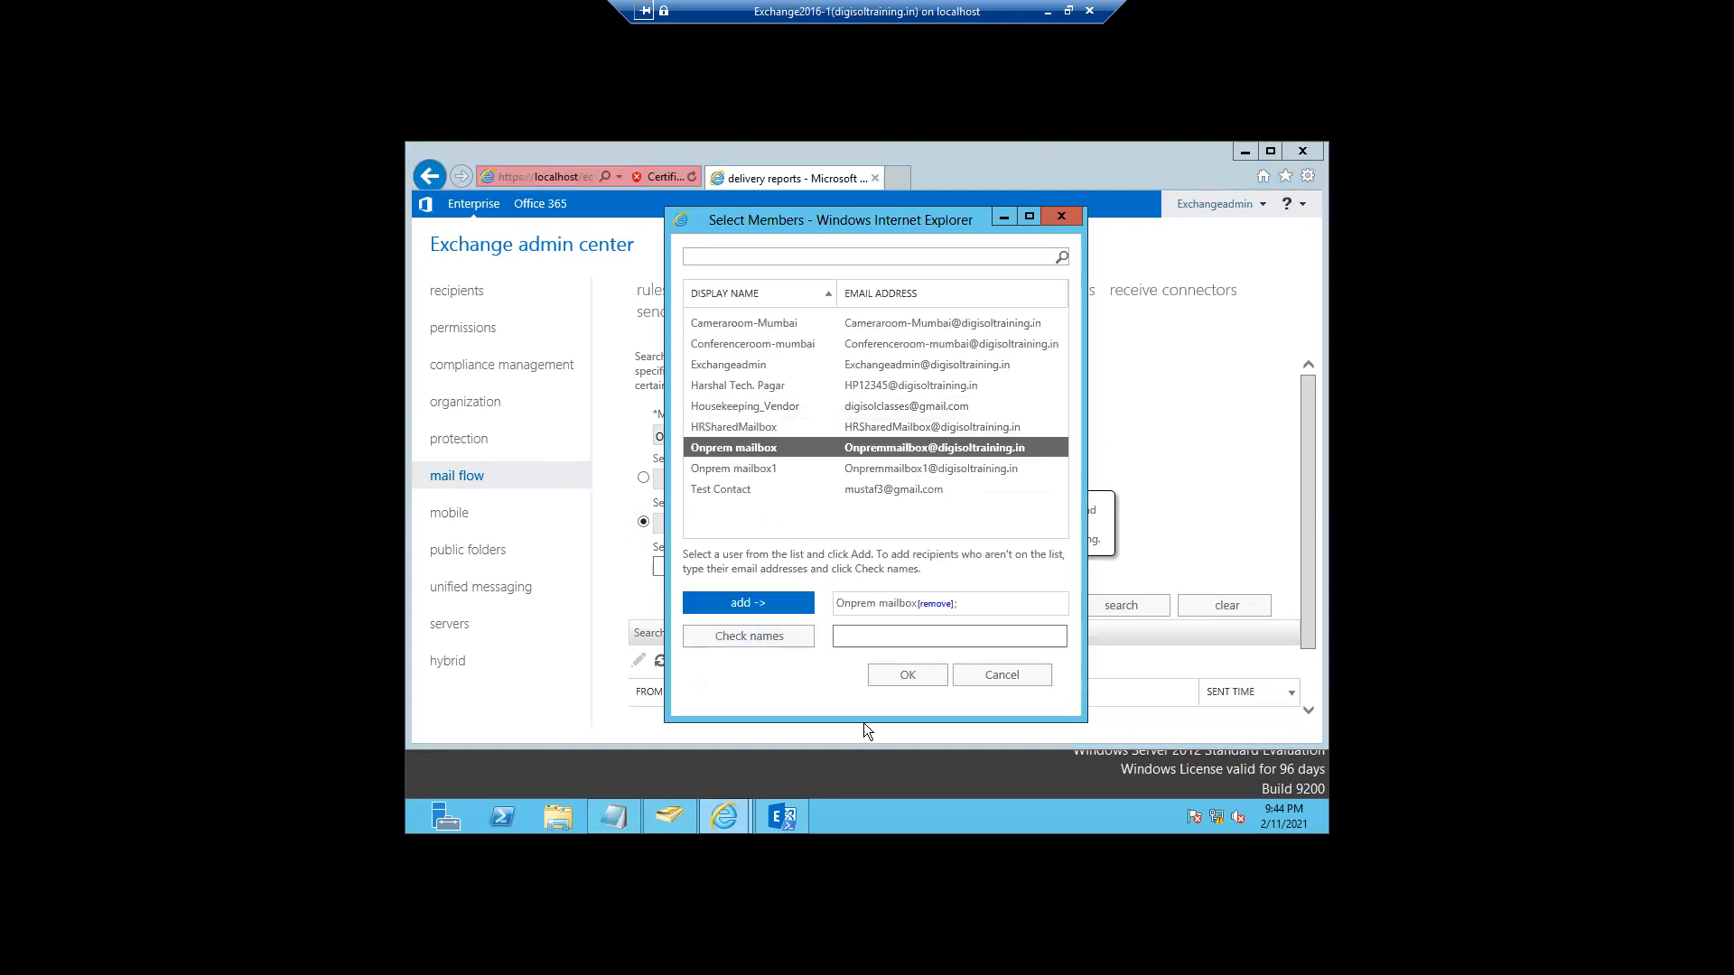
pyautogui.click(908, 676)
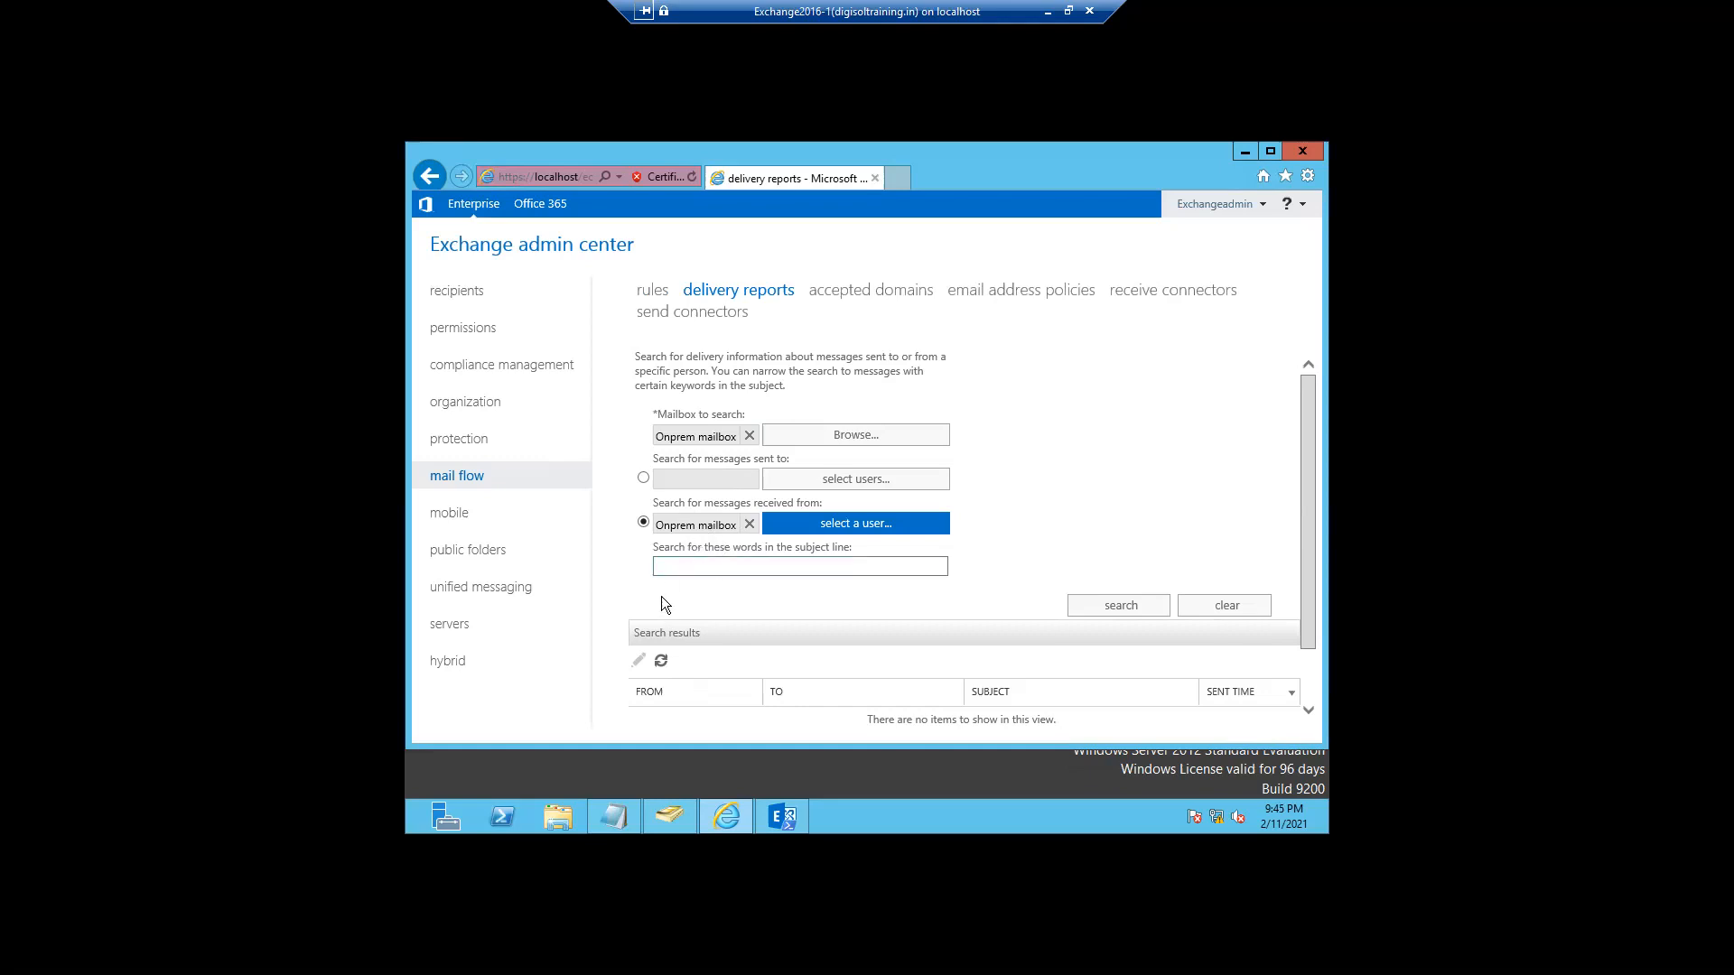
# - Run the delivery report search and load the 'Test mail to gmail' result from 01-02-2021
pyautogui.click(1115, 608)
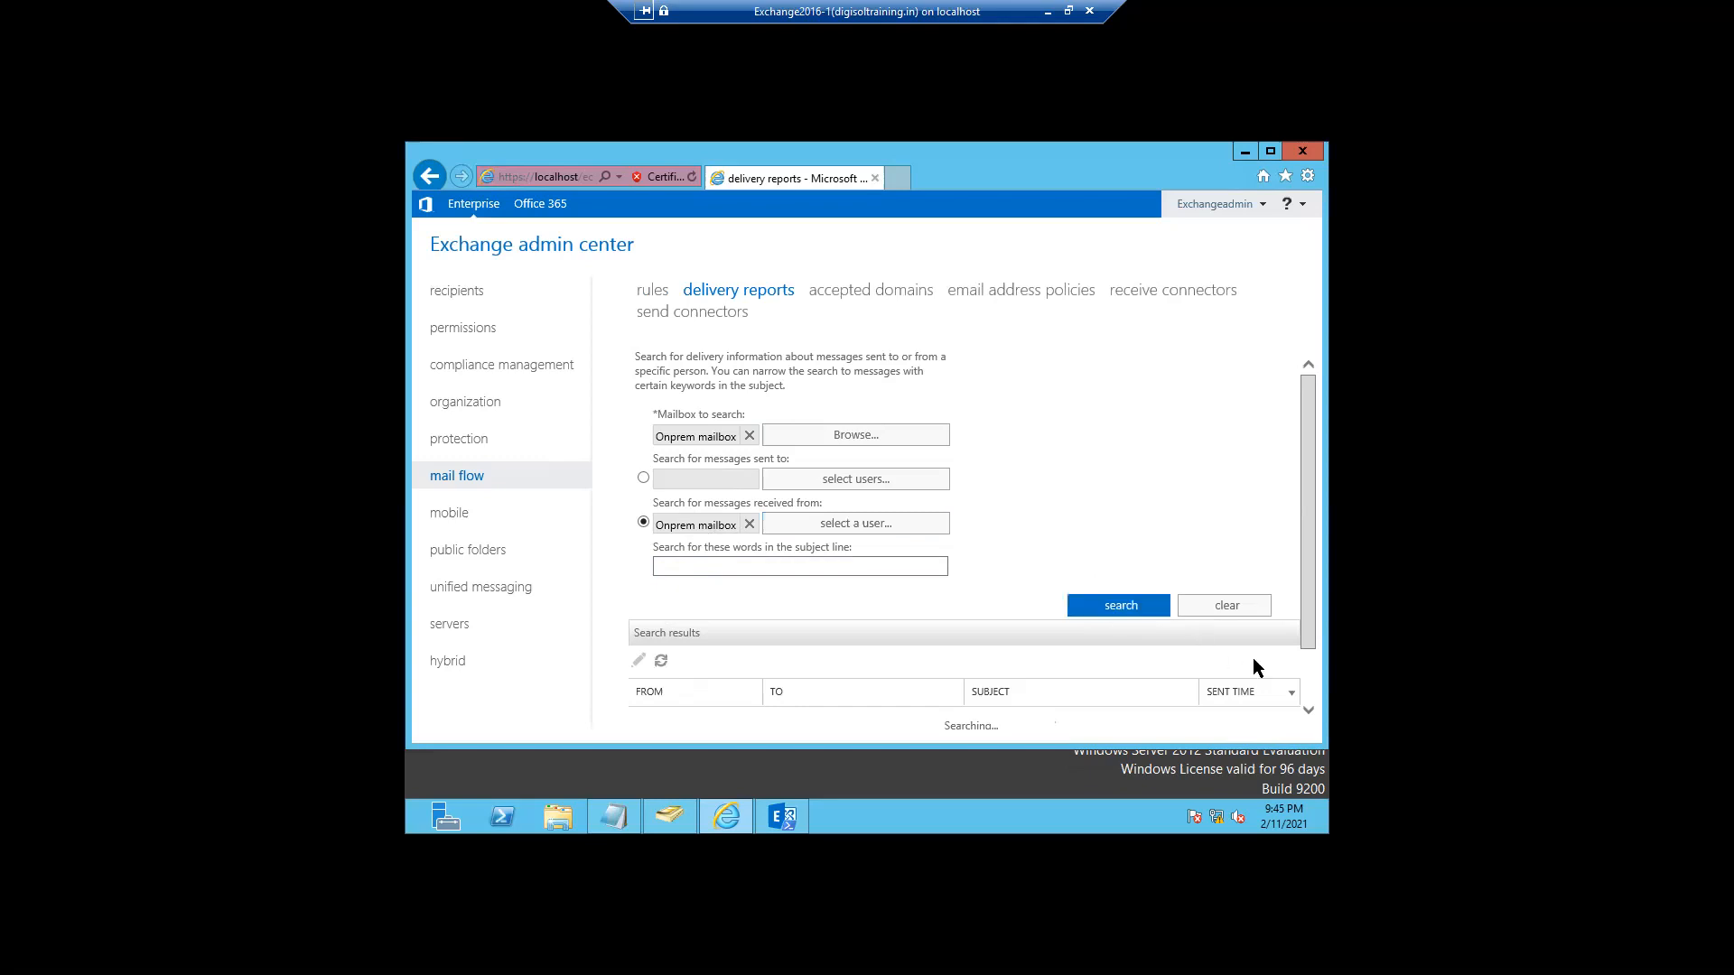
pyautogui.click(1311, 712)
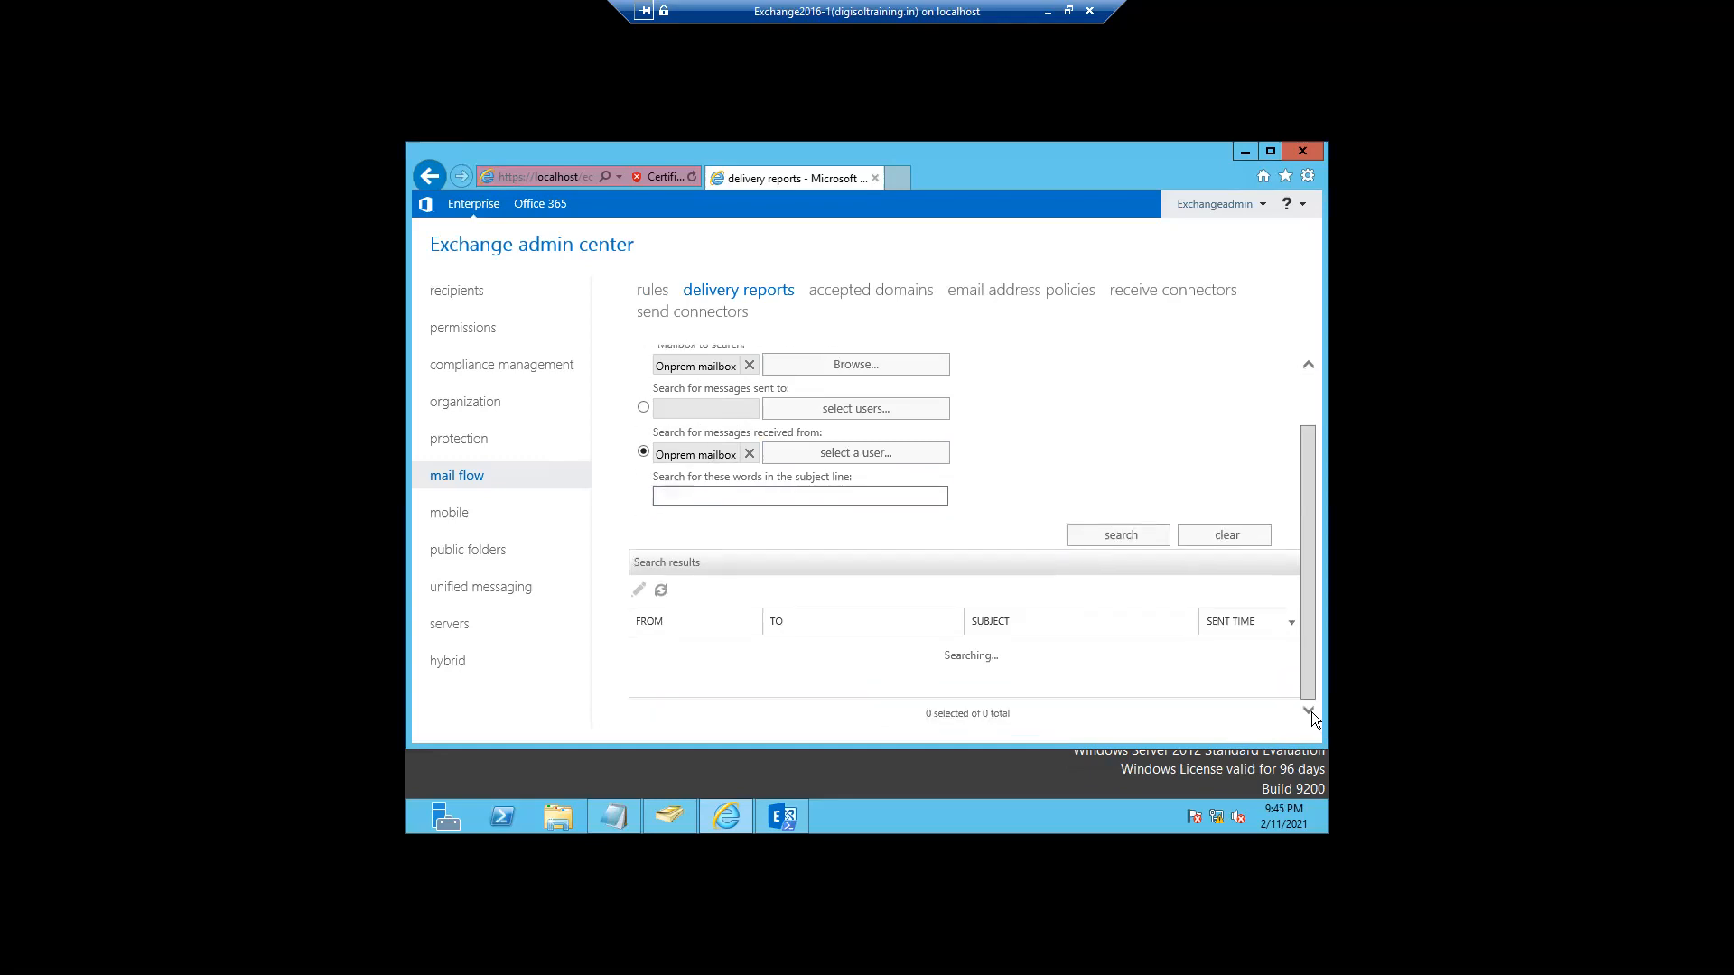
pyautogui.click(1115, 538)
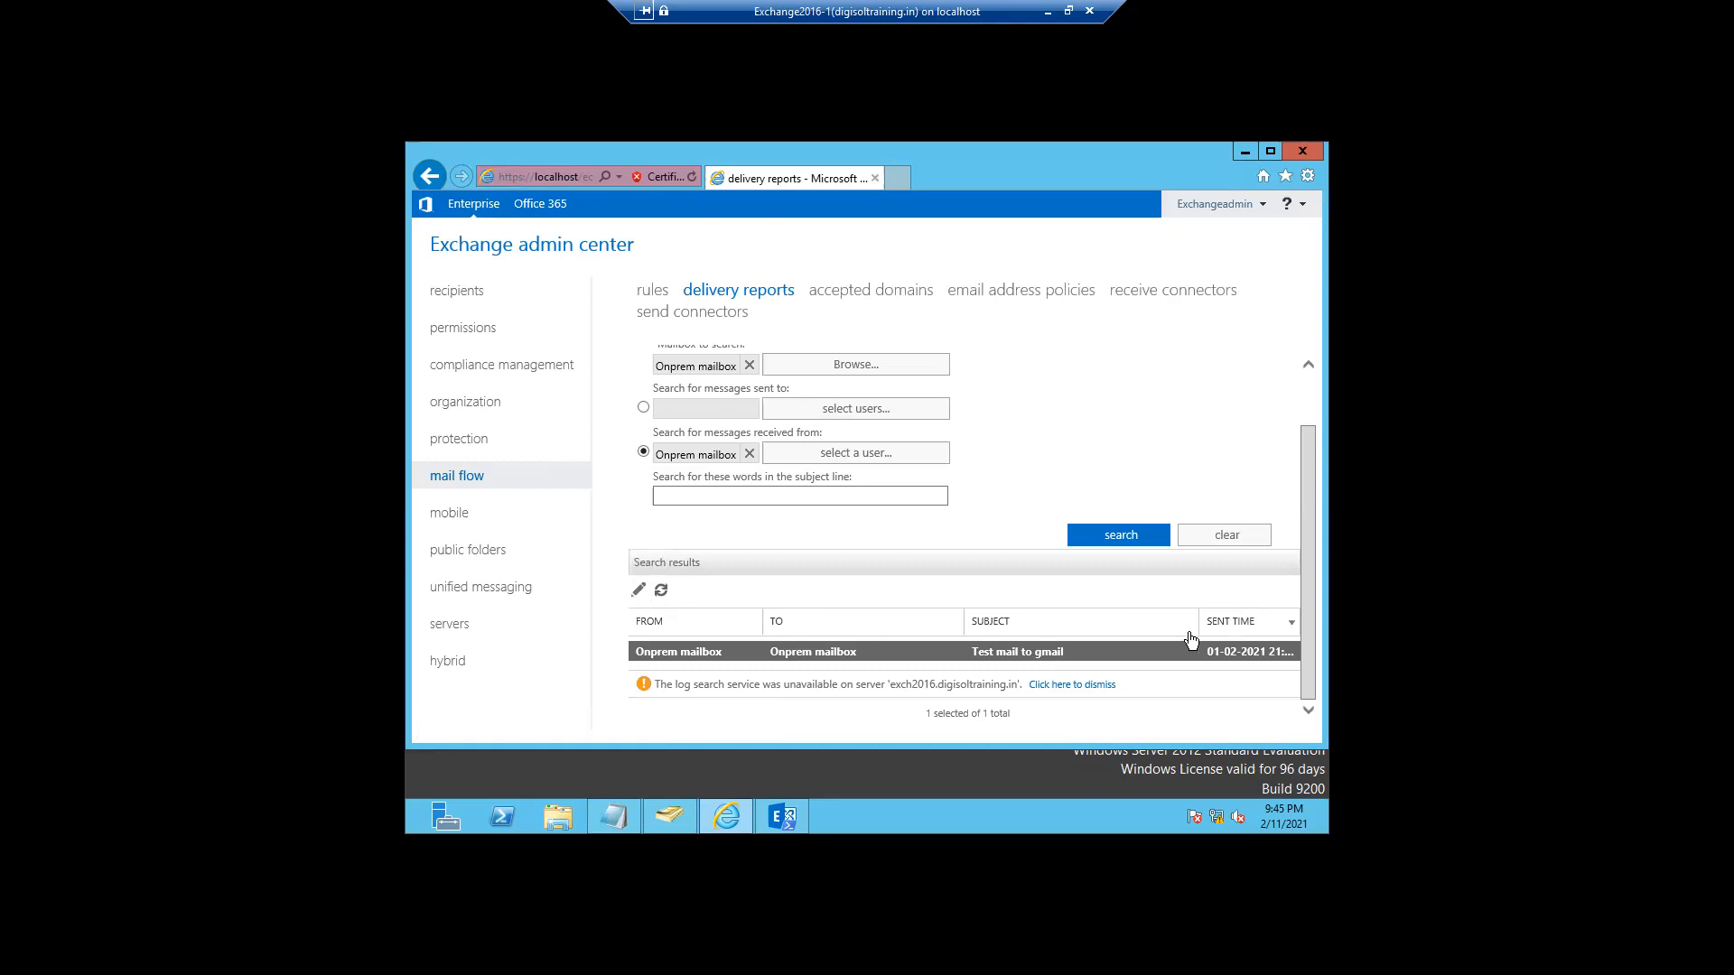
pyautogui.click(1304, 706)
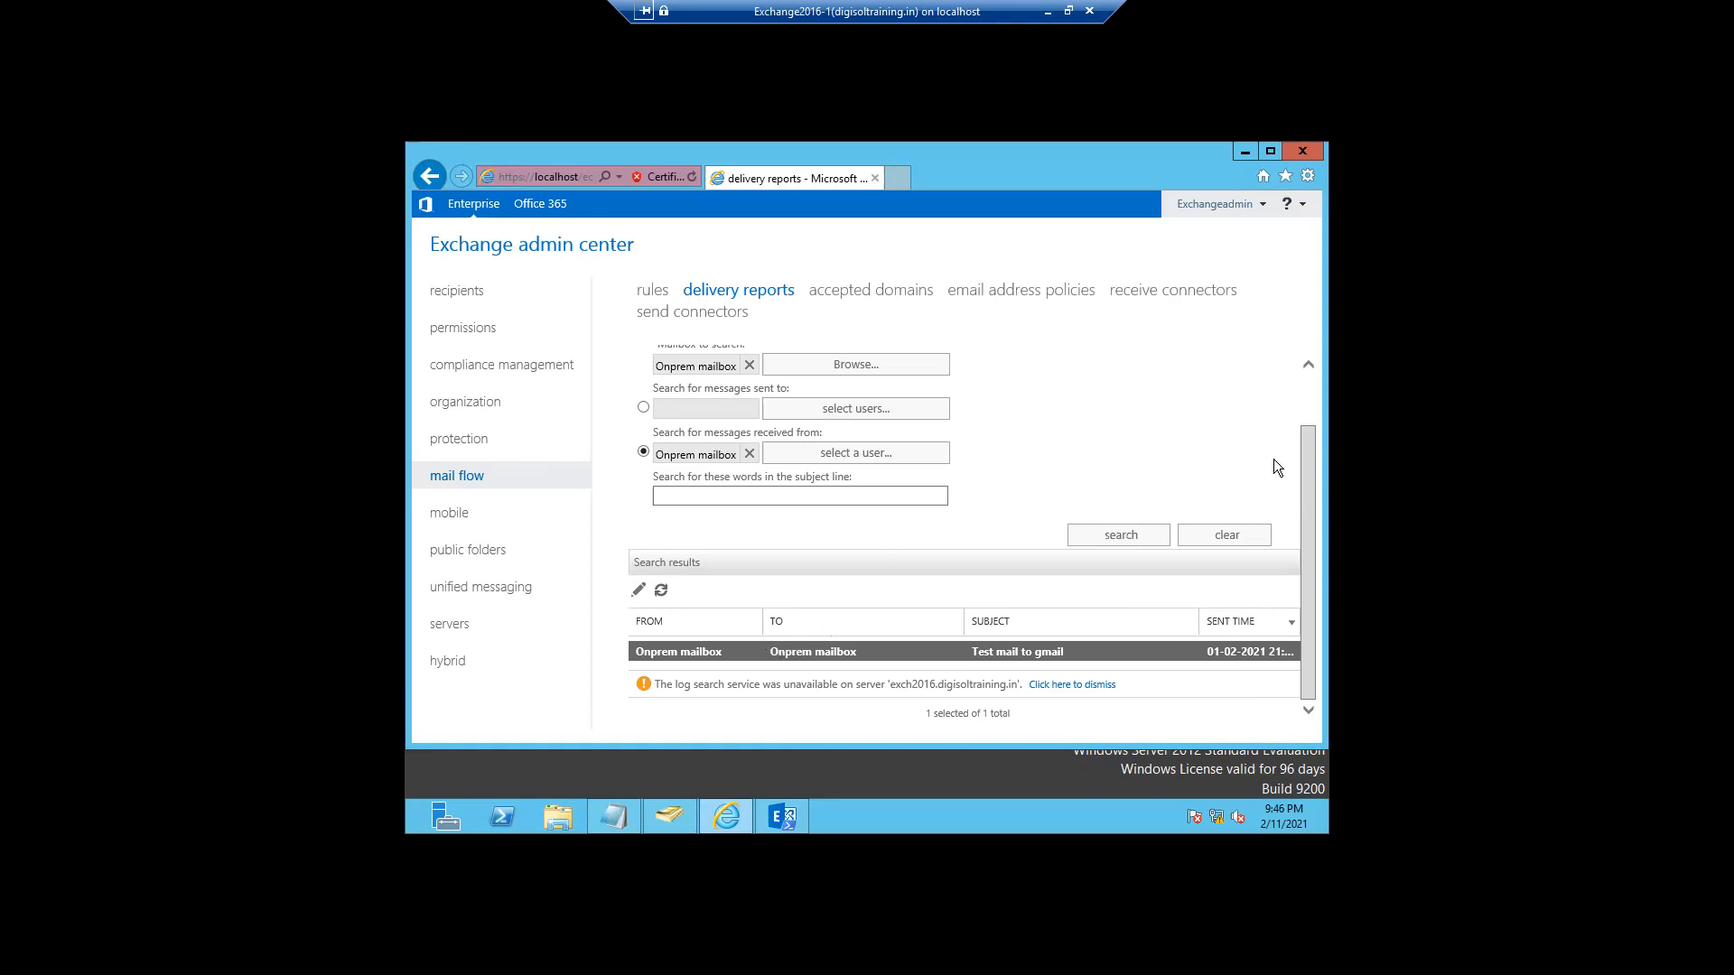
pyautogui.moveTo(1309, 439); pyautogui.dragTo(1308, 393)
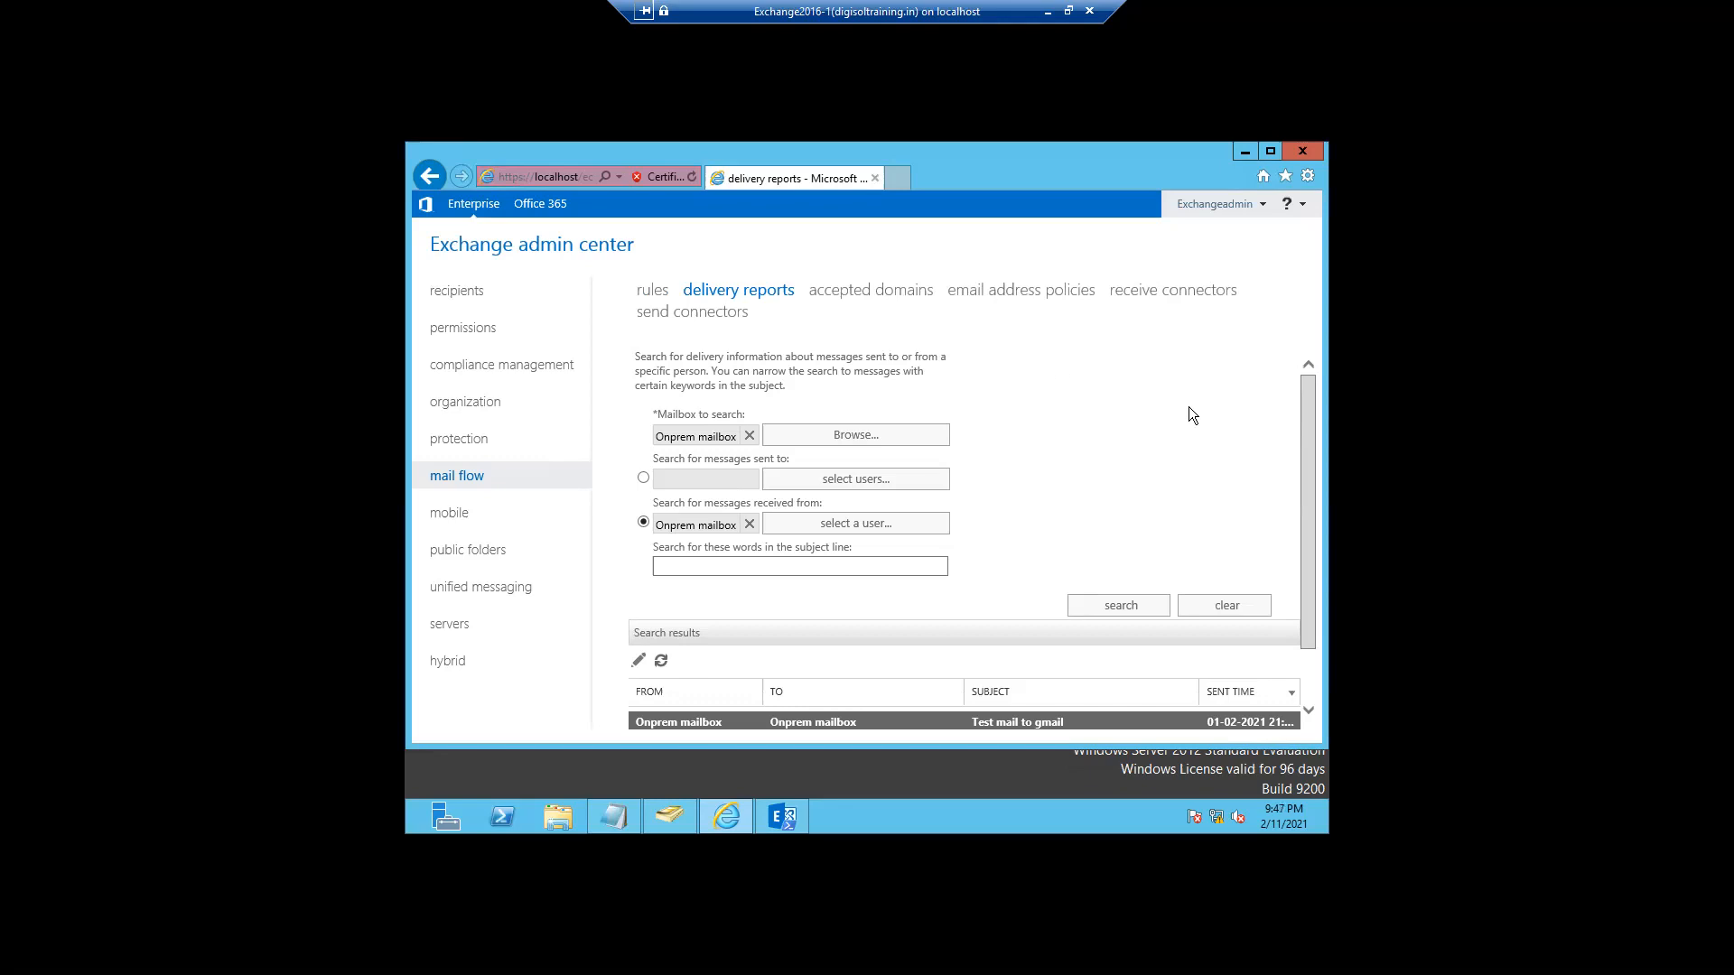
# - In accepted domains, select digisoltraining.in and open its properties for editing
pyautogui.click(853, 293)
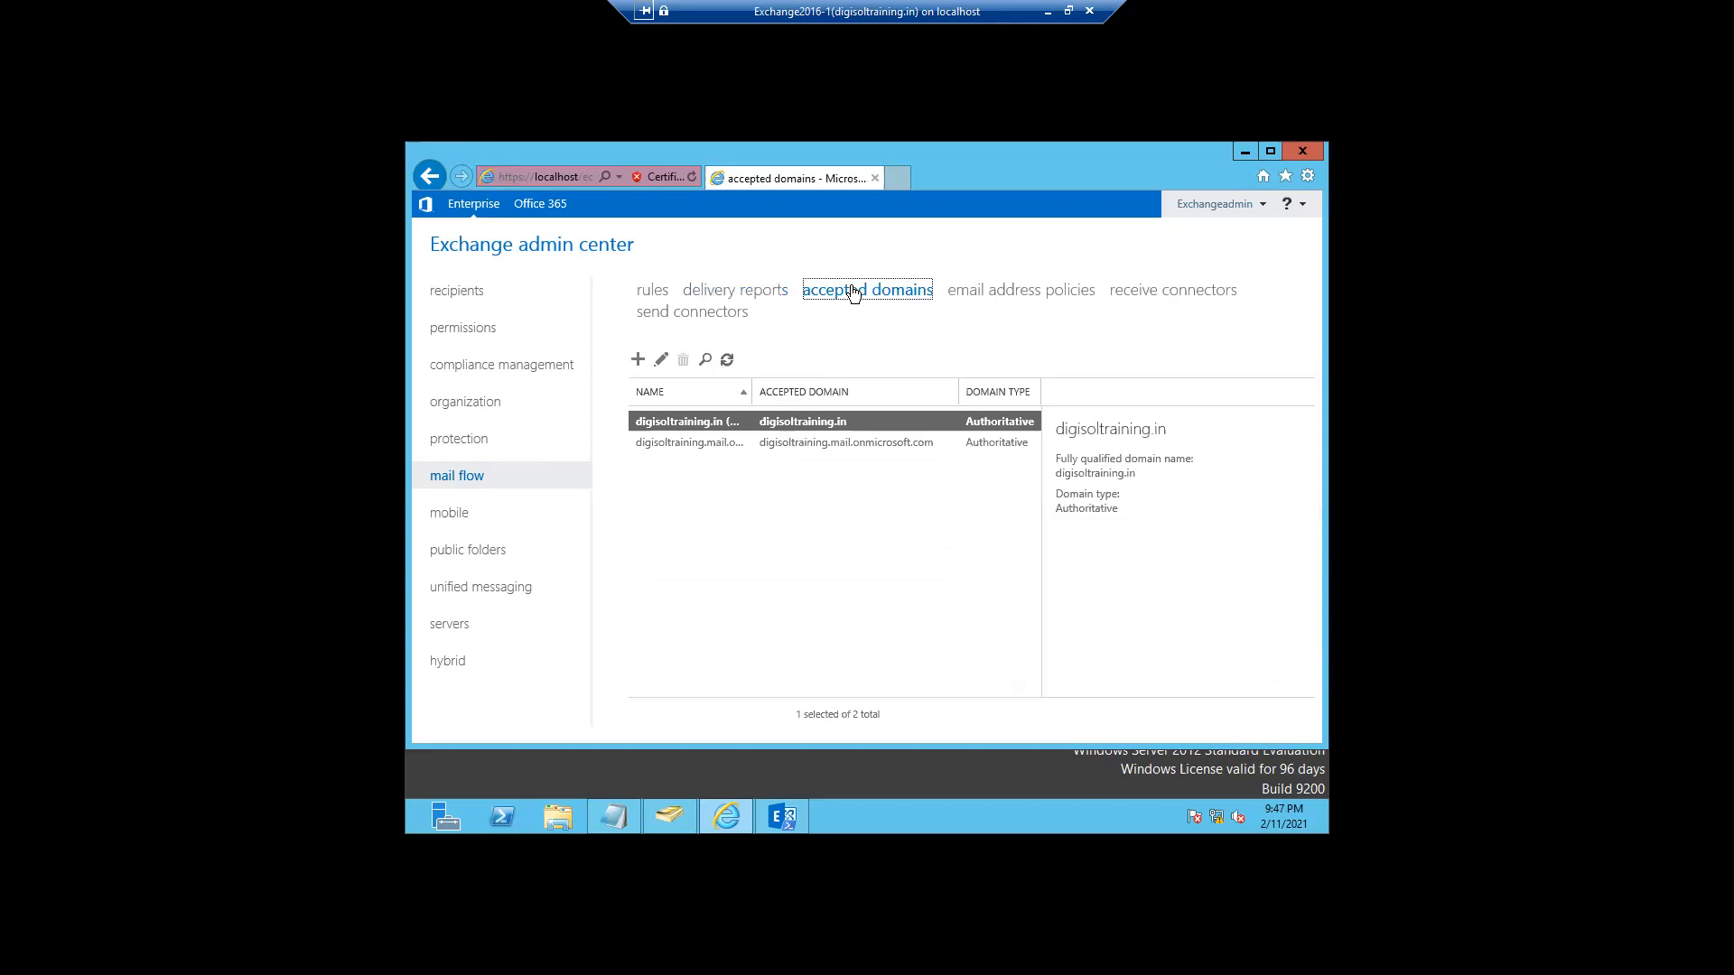
pyautogui.click(851, 536)
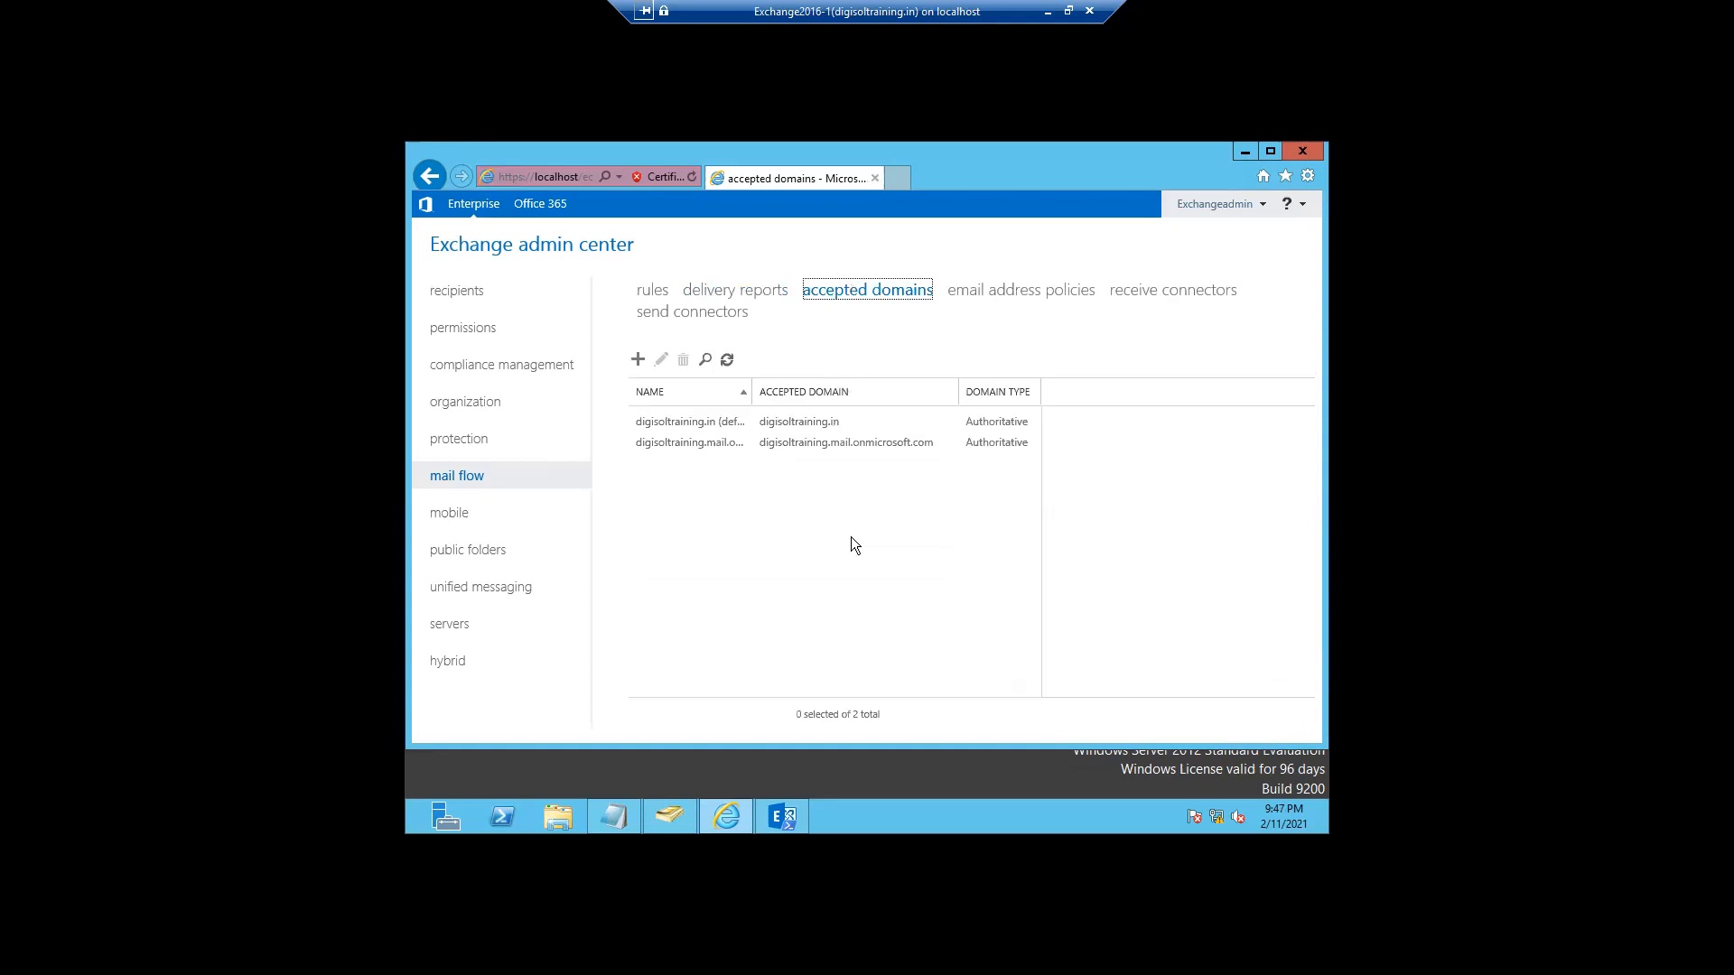
pyautogui.click(680, 426)
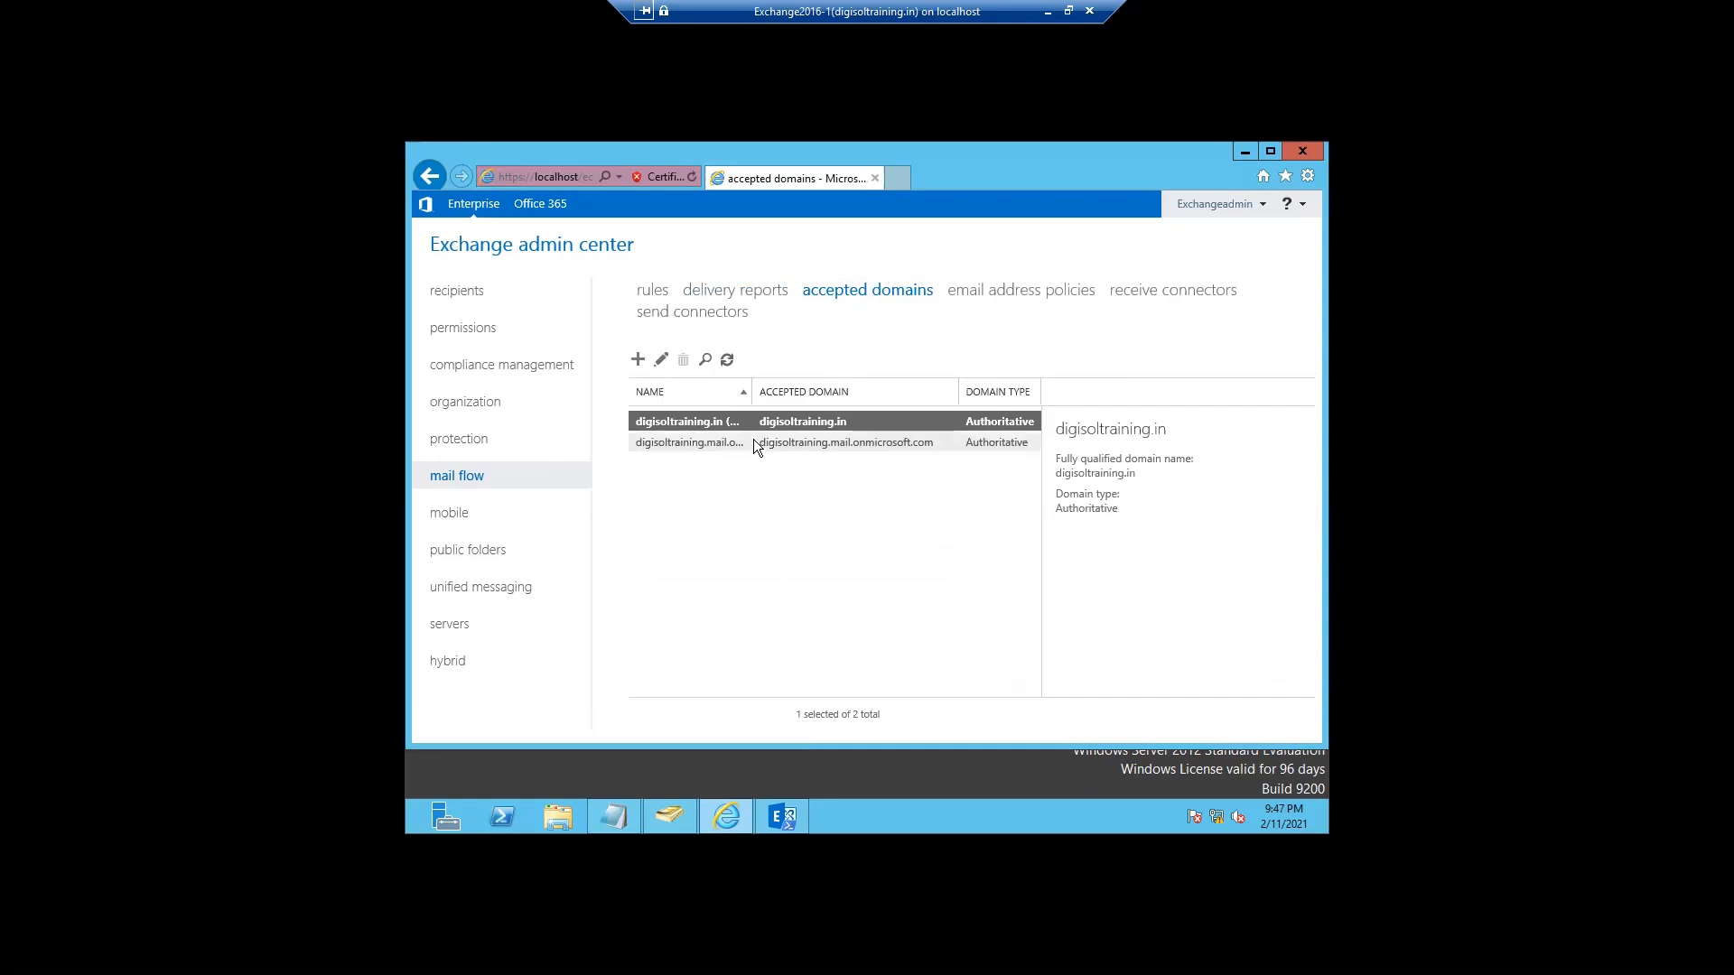
pyautogui.click(658, 361)
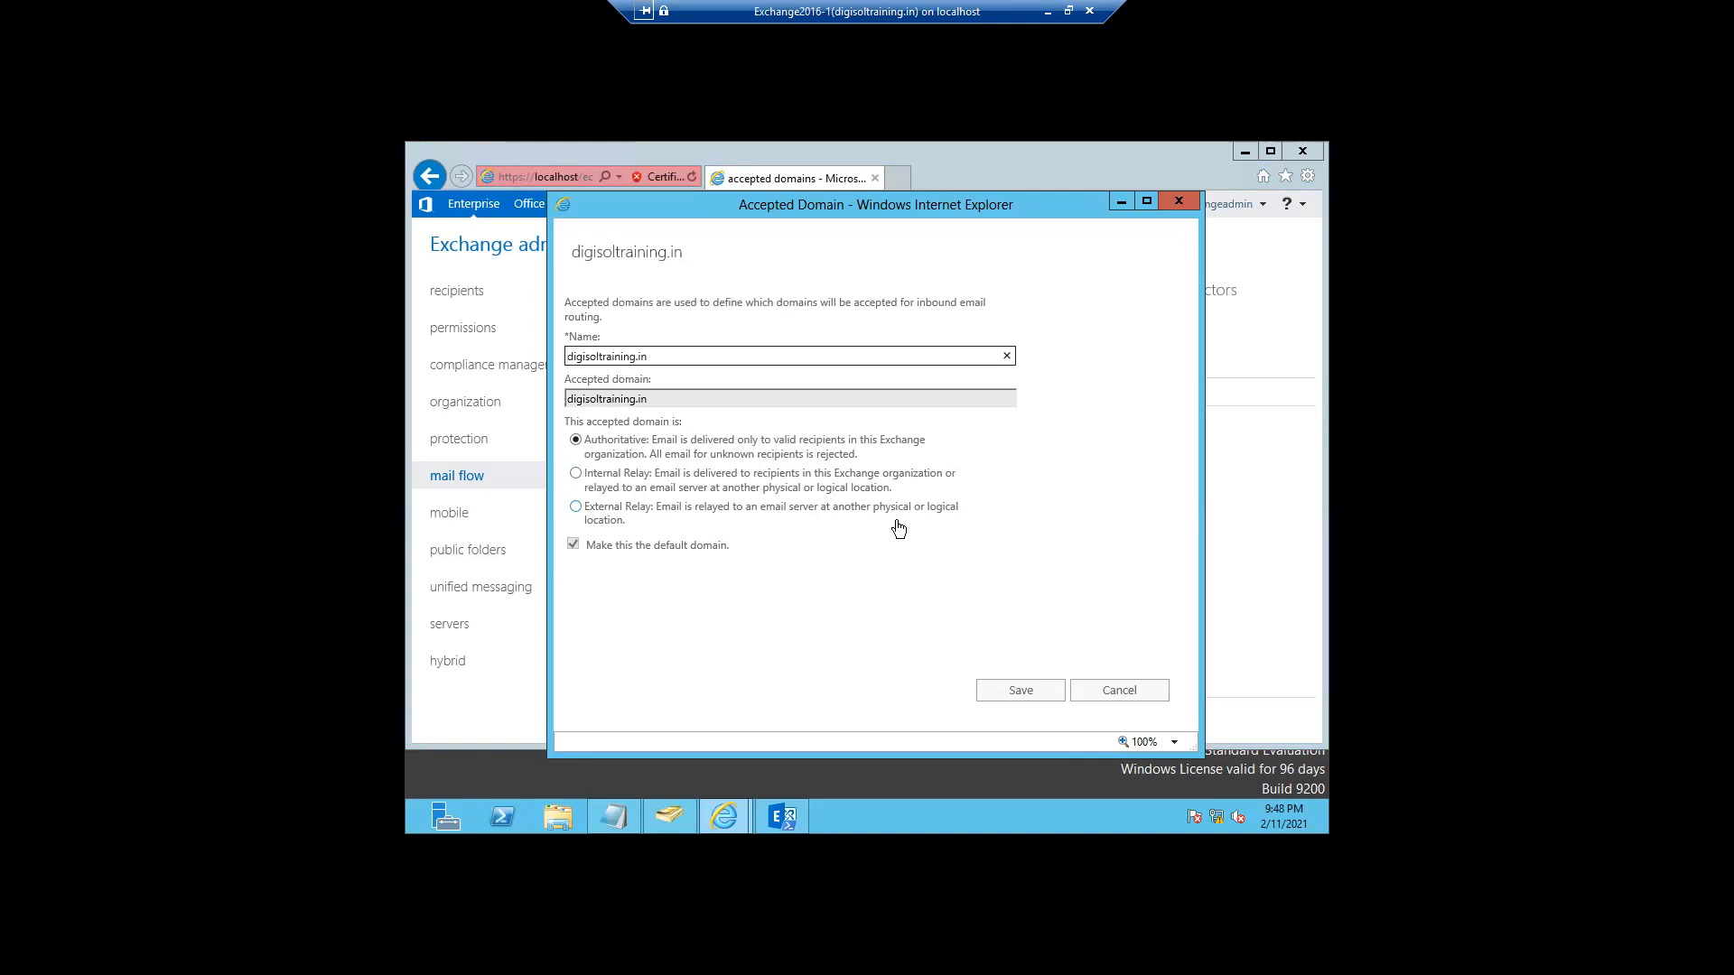
pyautogui.click(576, 475)
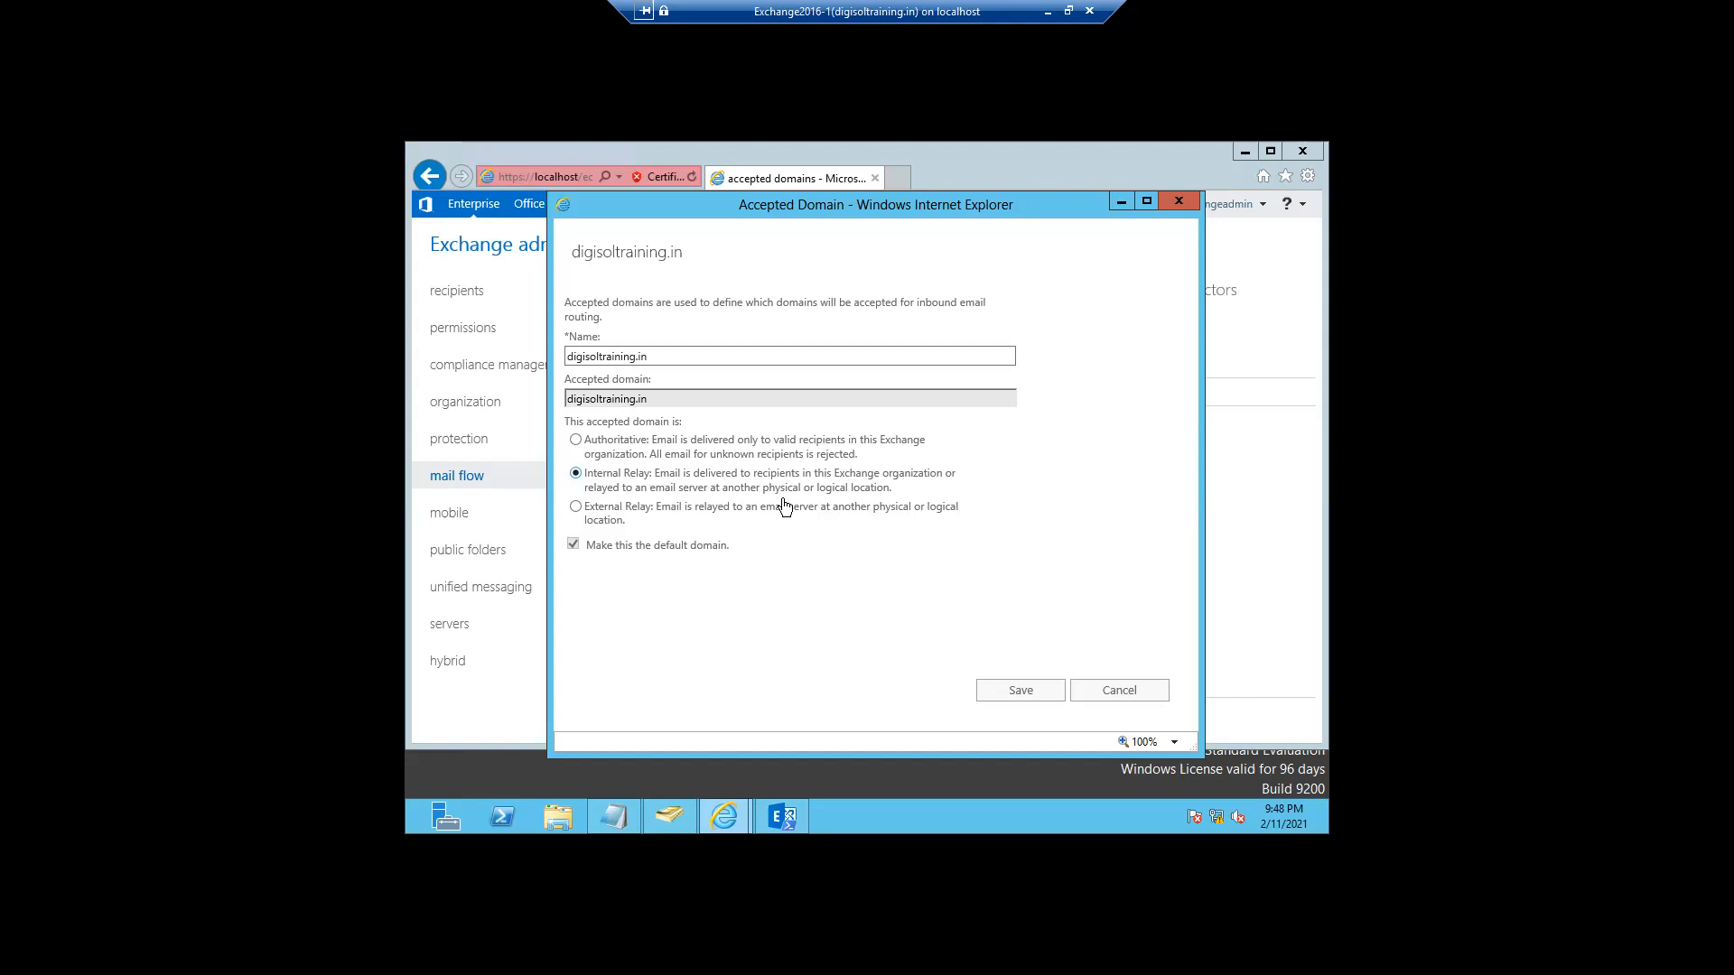
pyautogui.click(577, 441)
# - Close the domain properties without saving and widen the accepted domains Name column
pyautogui.click(1119, 691)
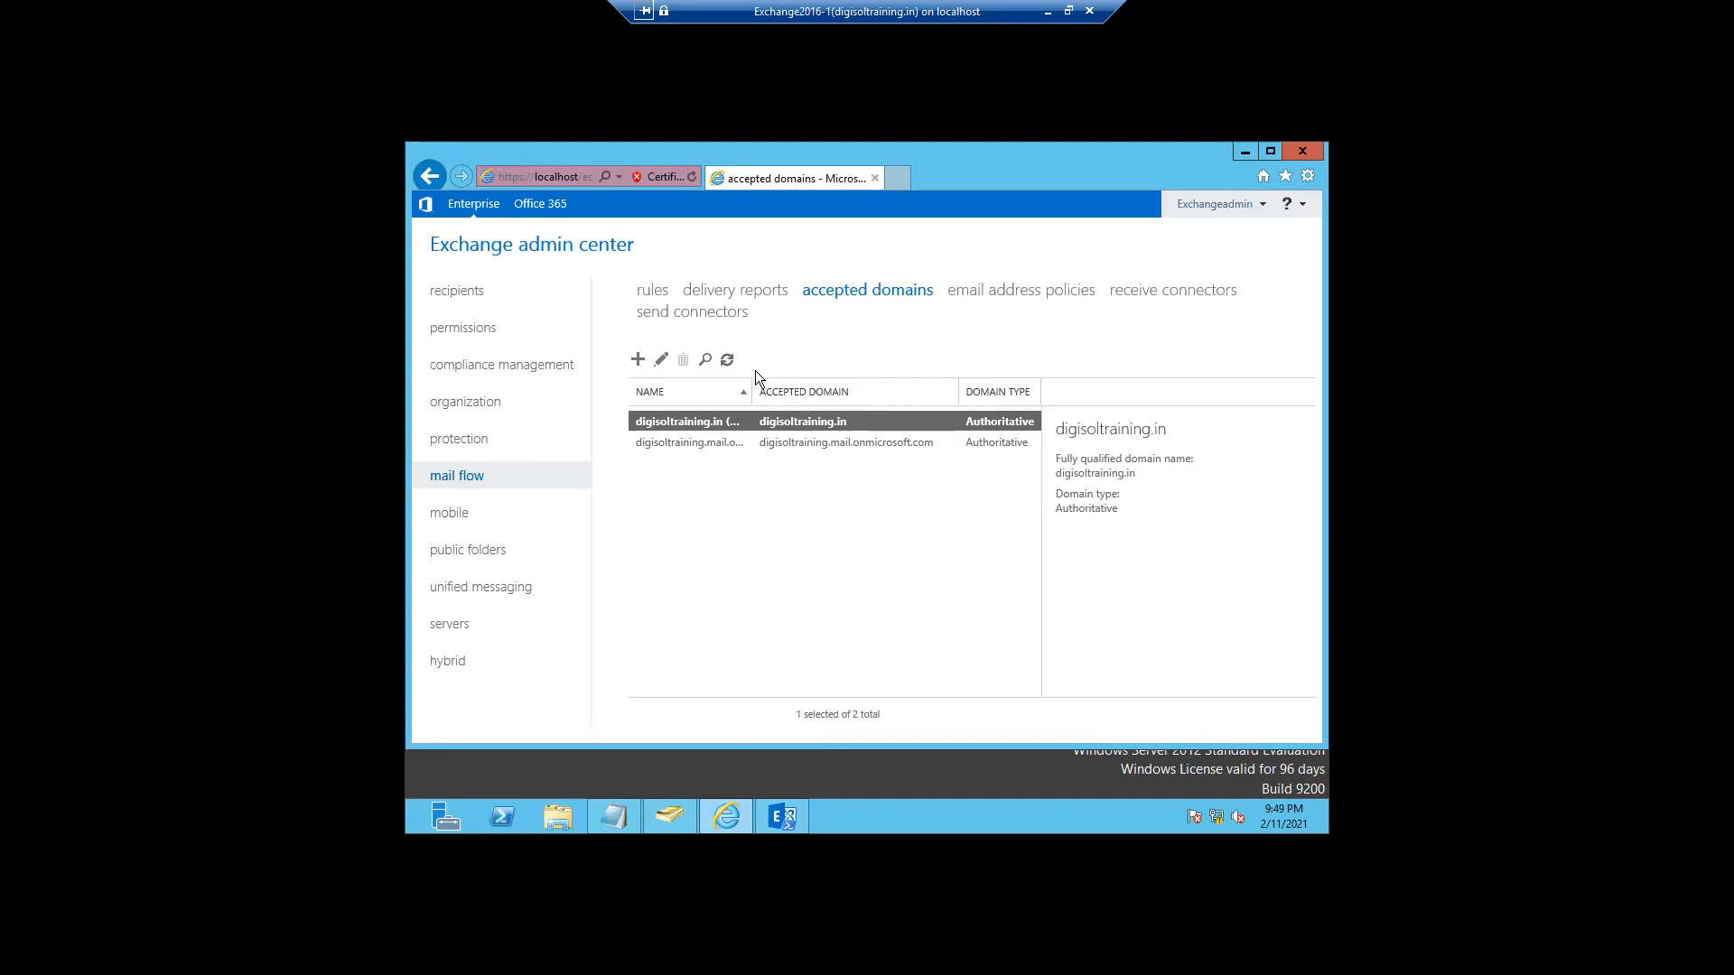
pyautogui.moveTo(768, 381); pyautogui.dragTo(831, 380)
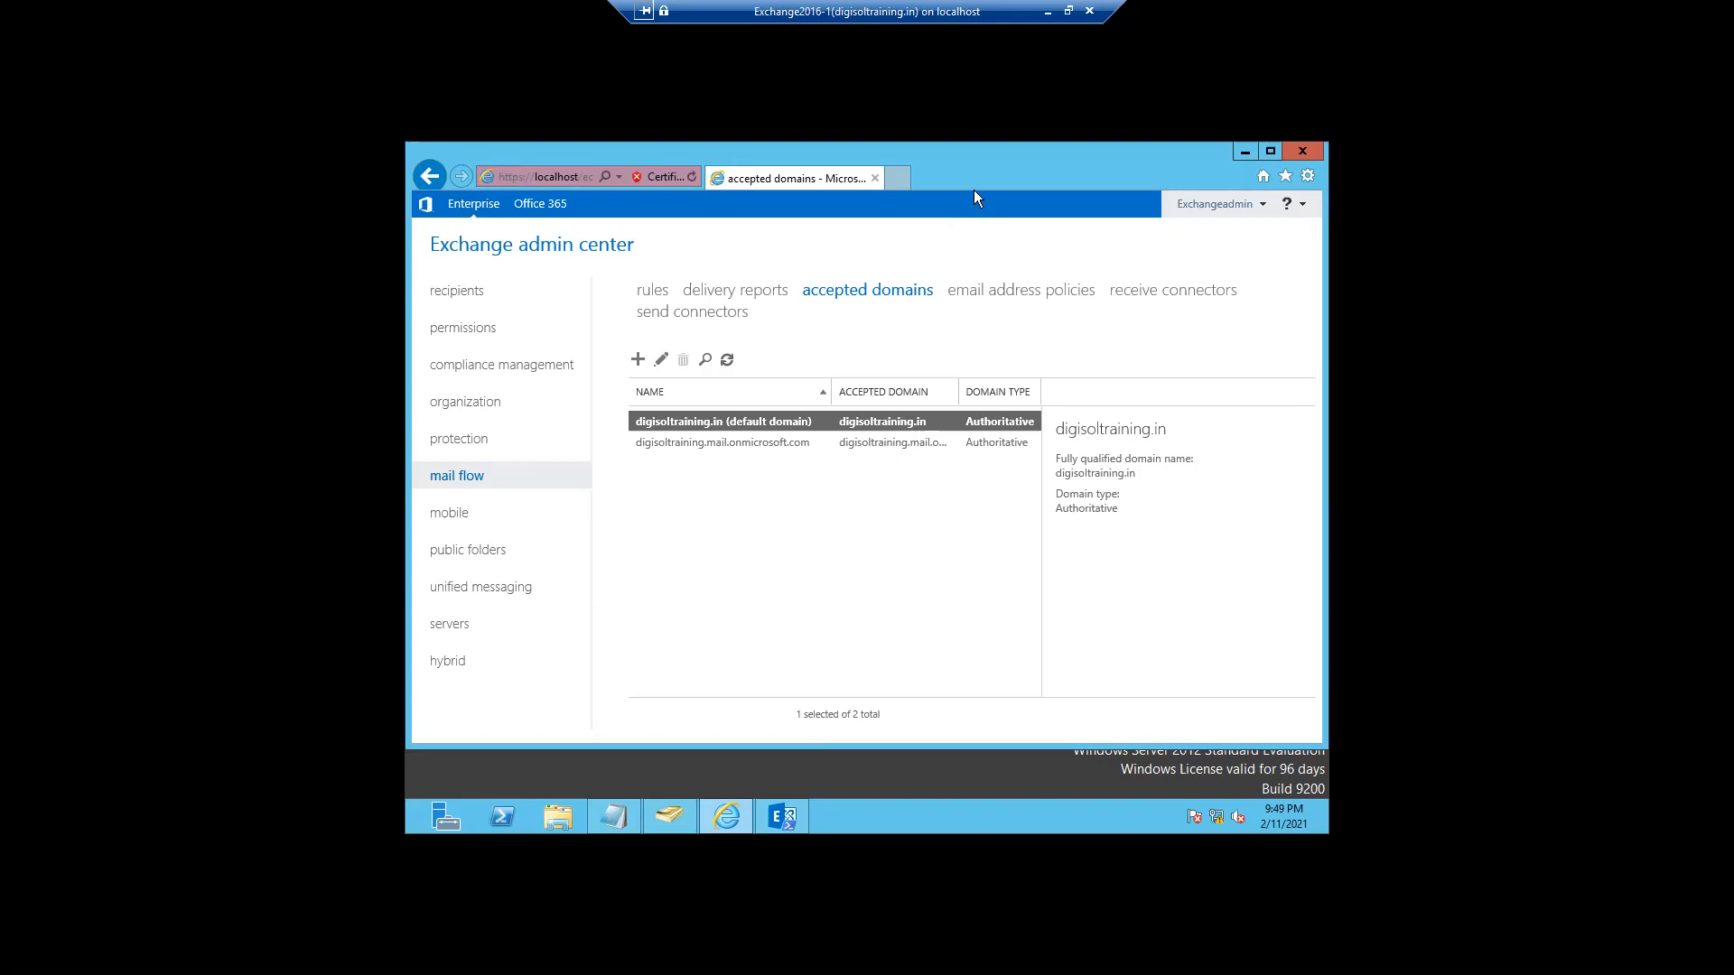
pyautogui.click(1047, 11)
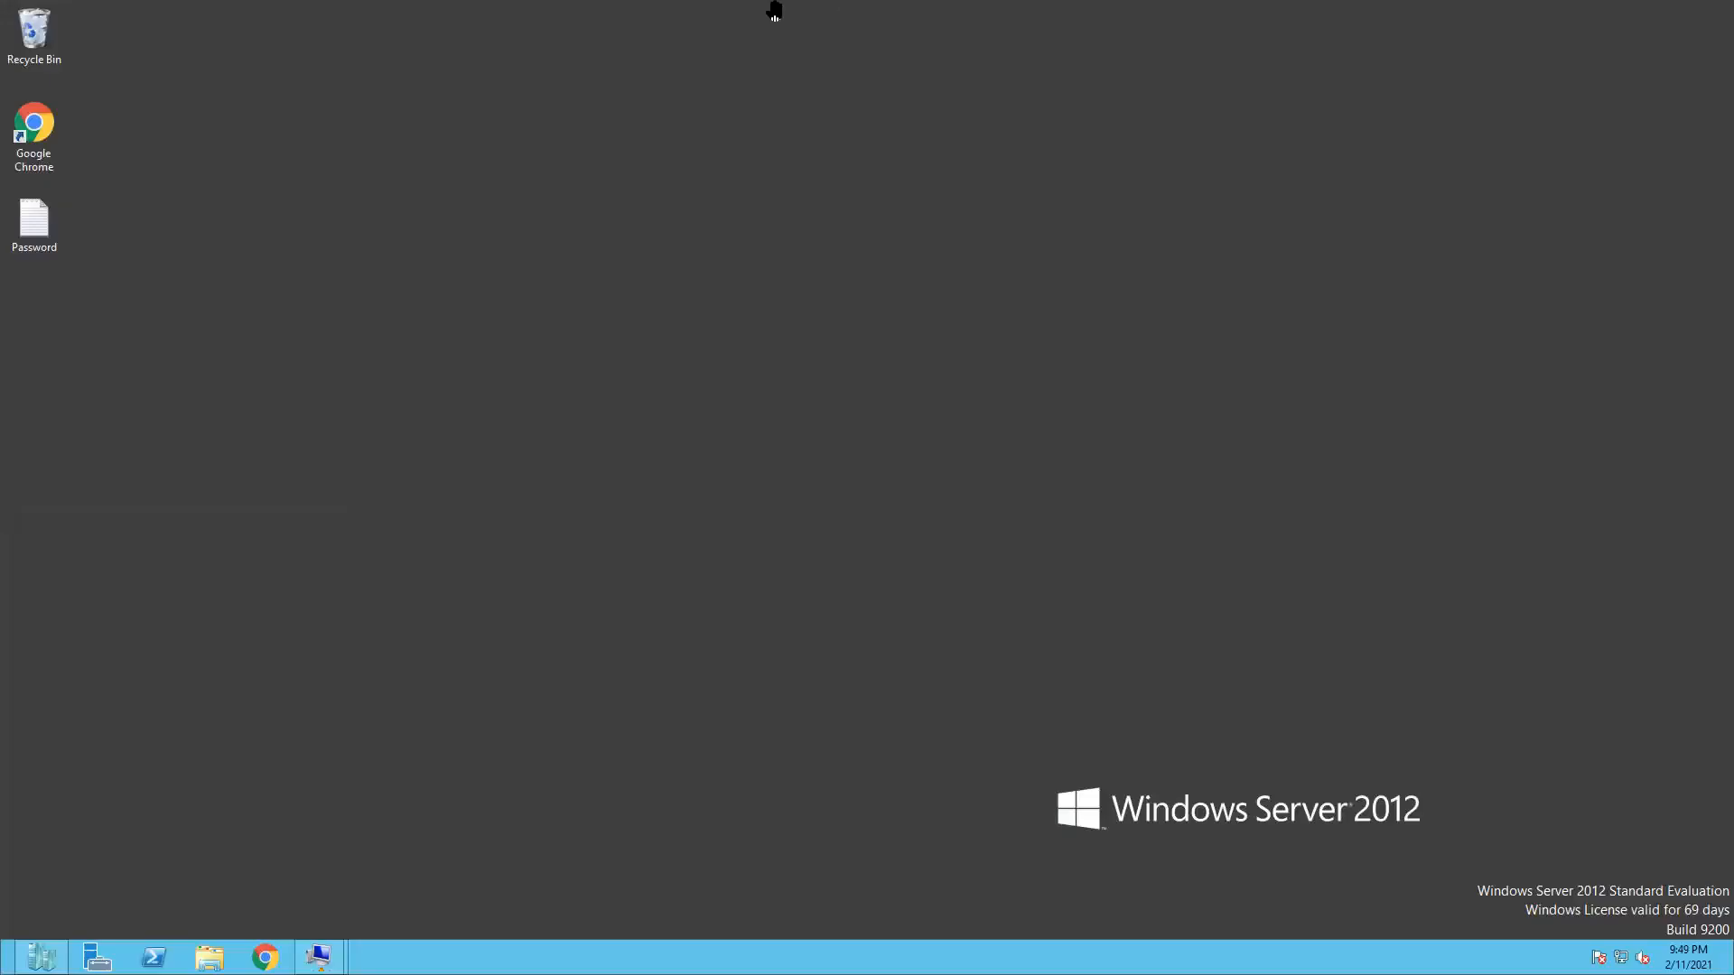
pyautogui.moveTo(806, 8)
pyautogui.moveTo(321, 956)
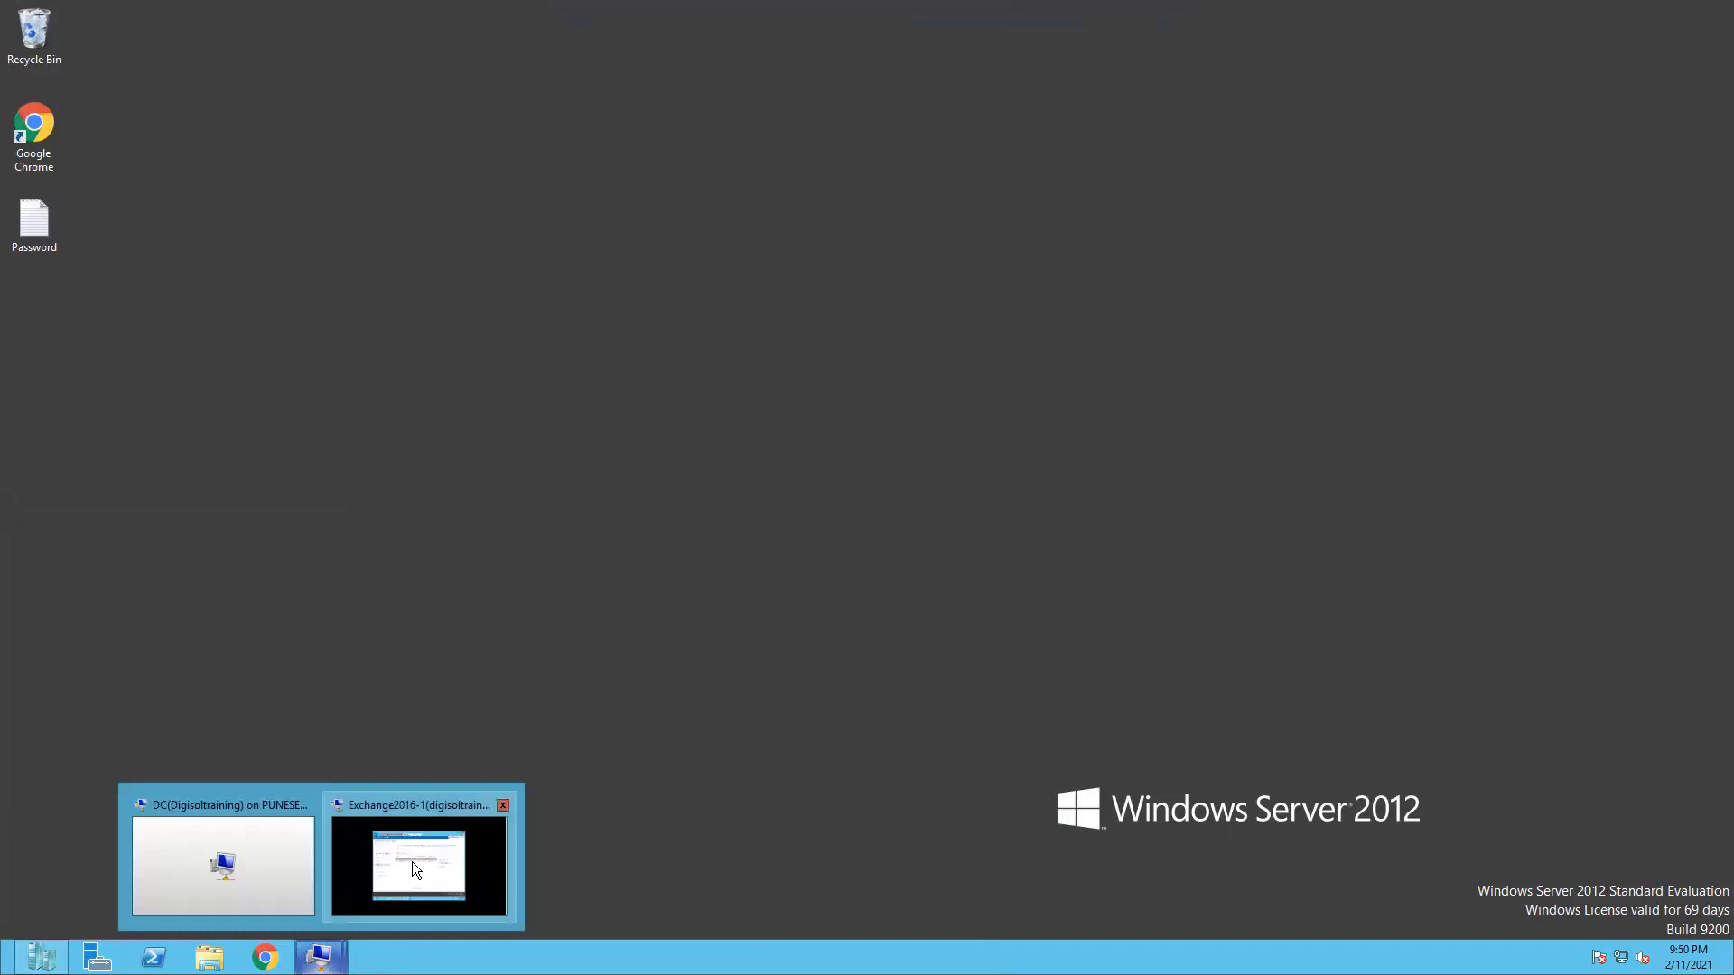
pyautogui.click(415, 859)
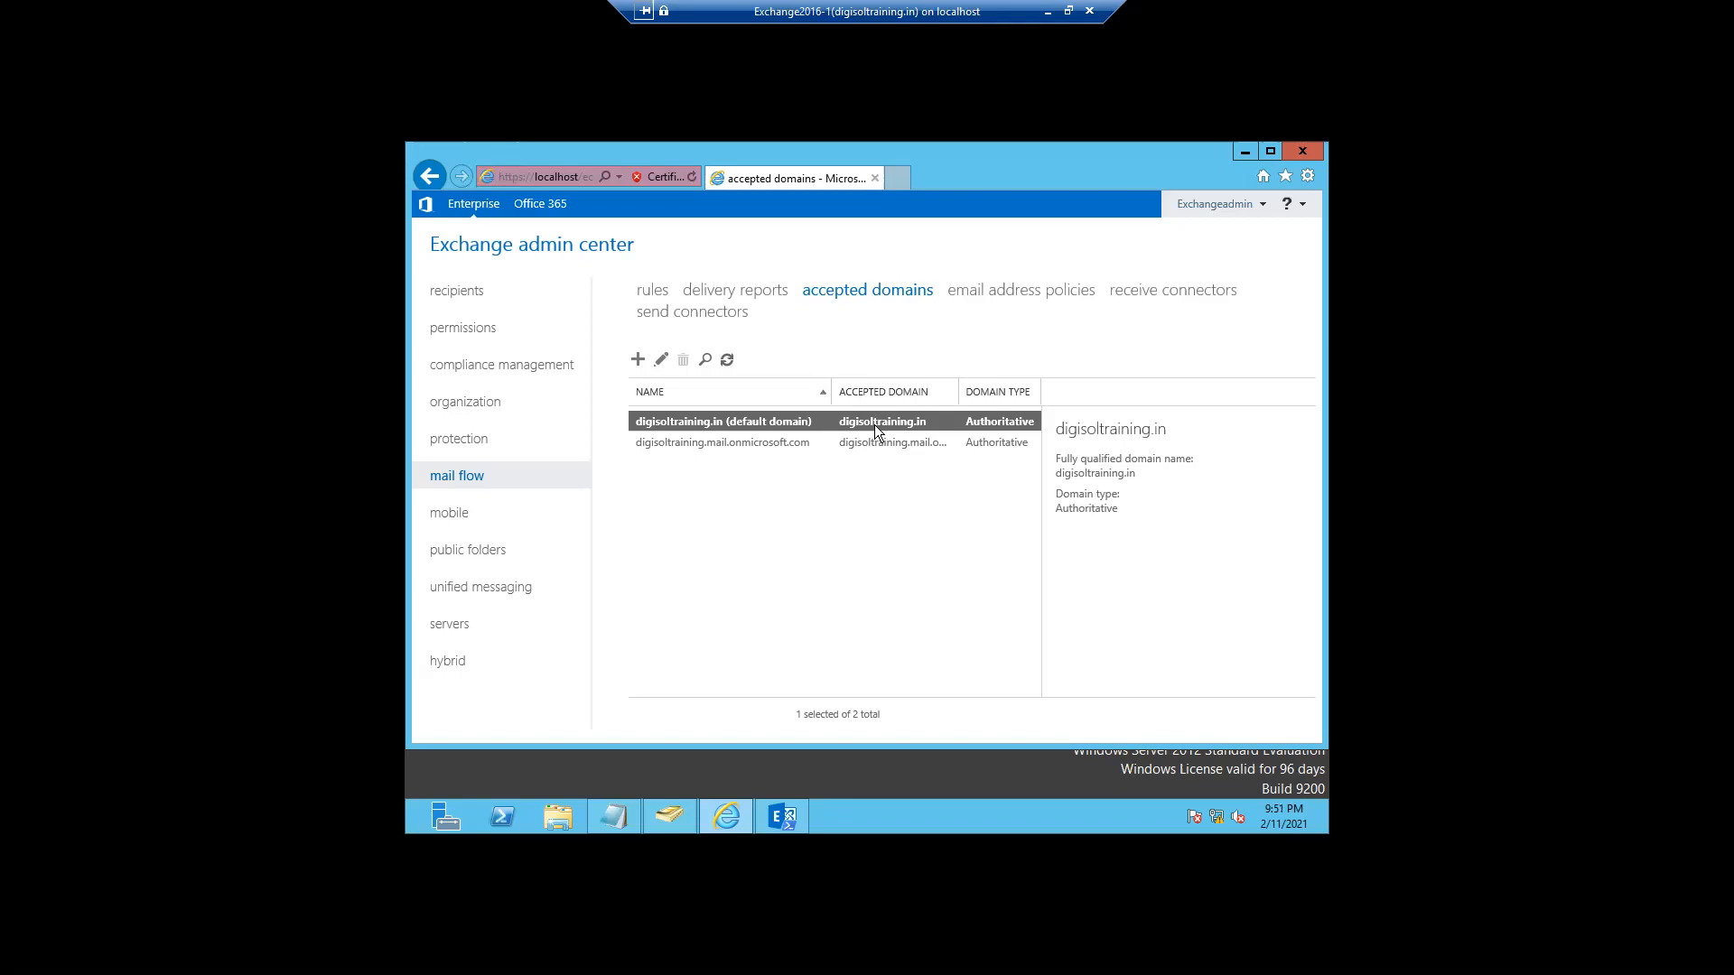
# - Add an Authoritative accepted domain named 'hdfc' for hdfc.com and save it
pyautogui.click(638, 361)
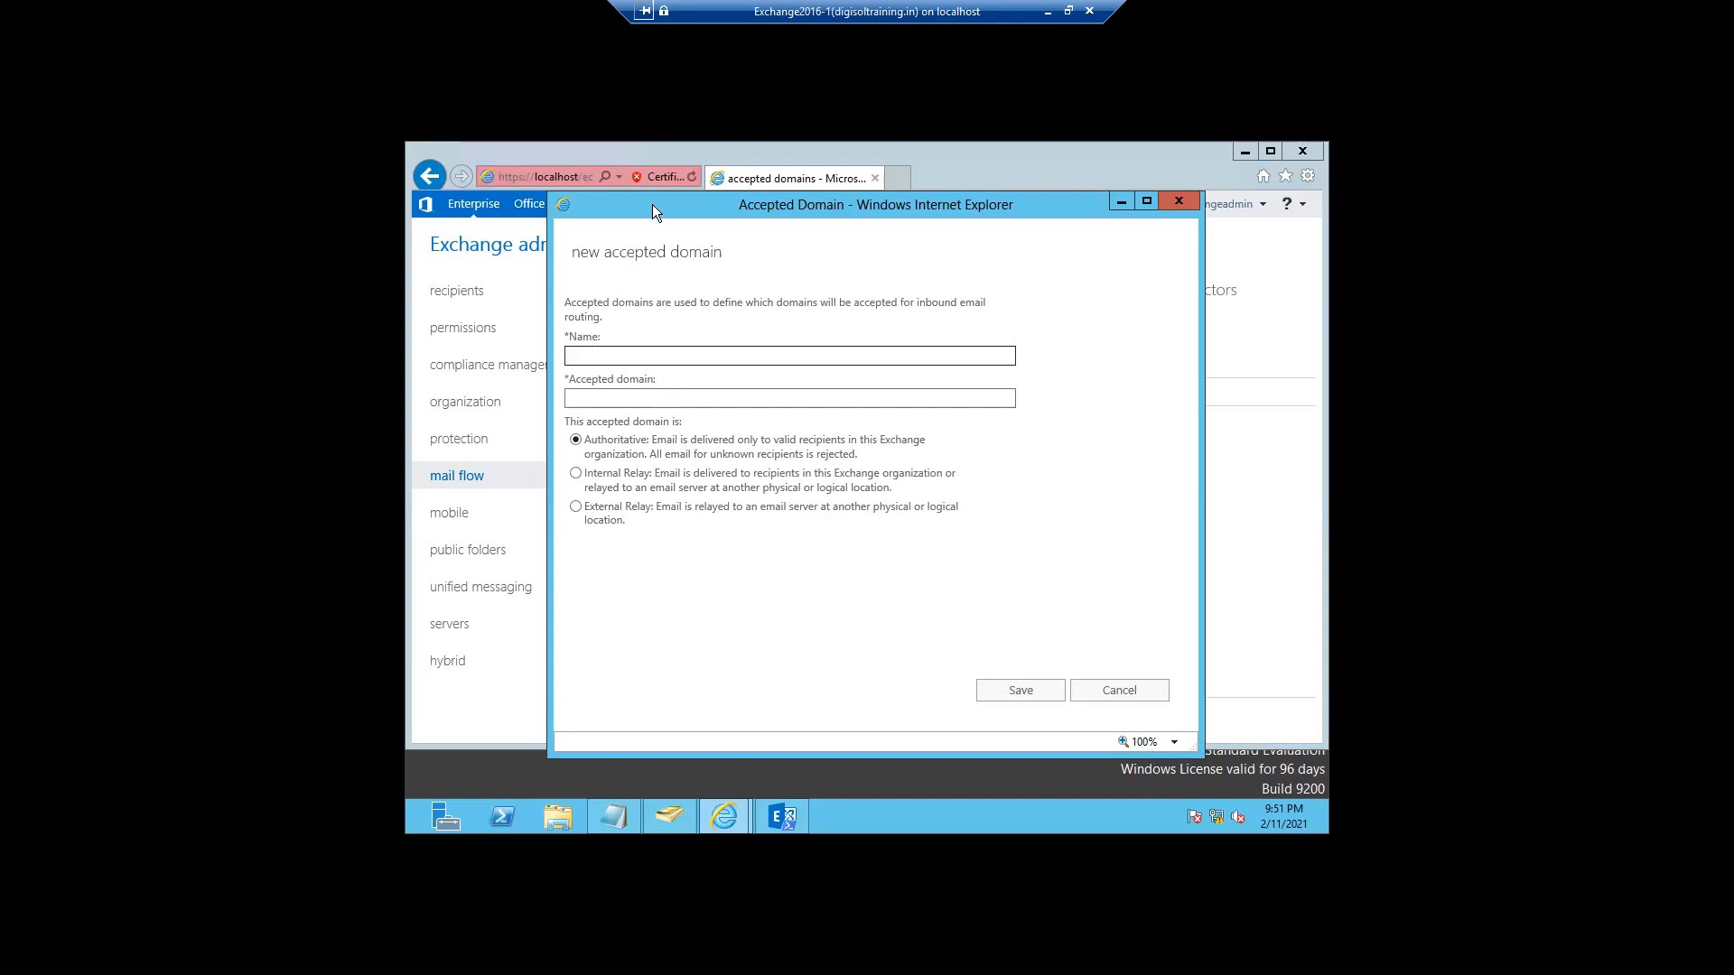
pyautogui.moveTo(652, 204); pyautogui.dragTo(788, 229)
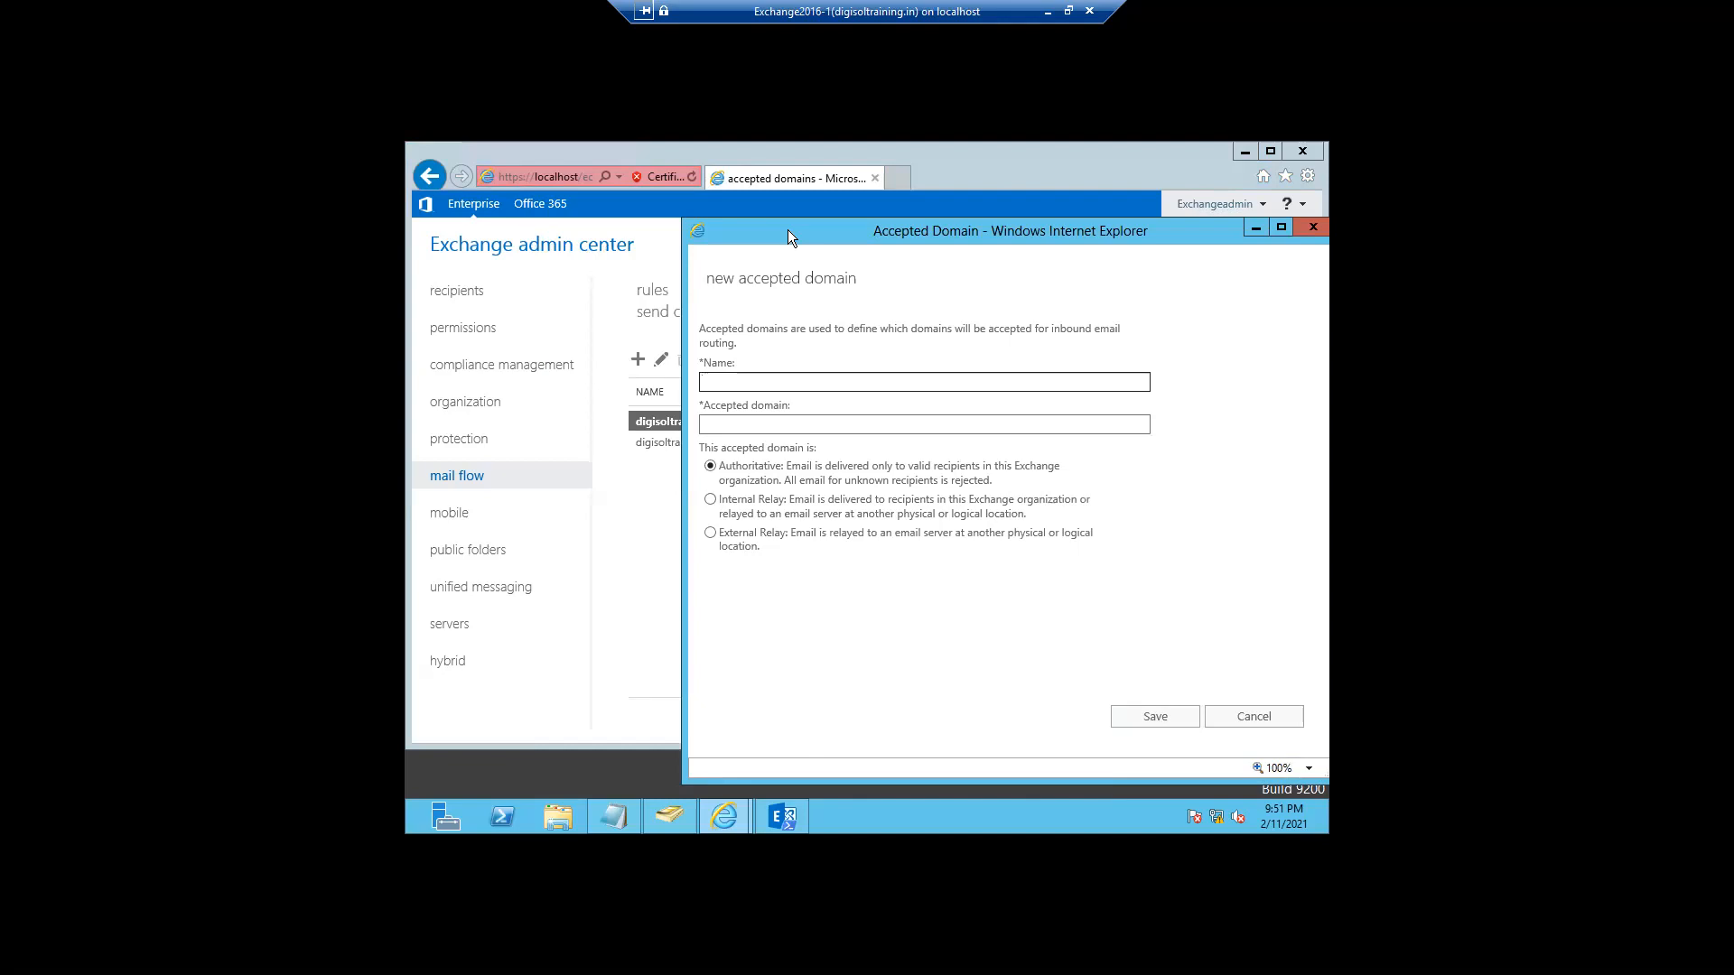
pyautogui.write('hd')
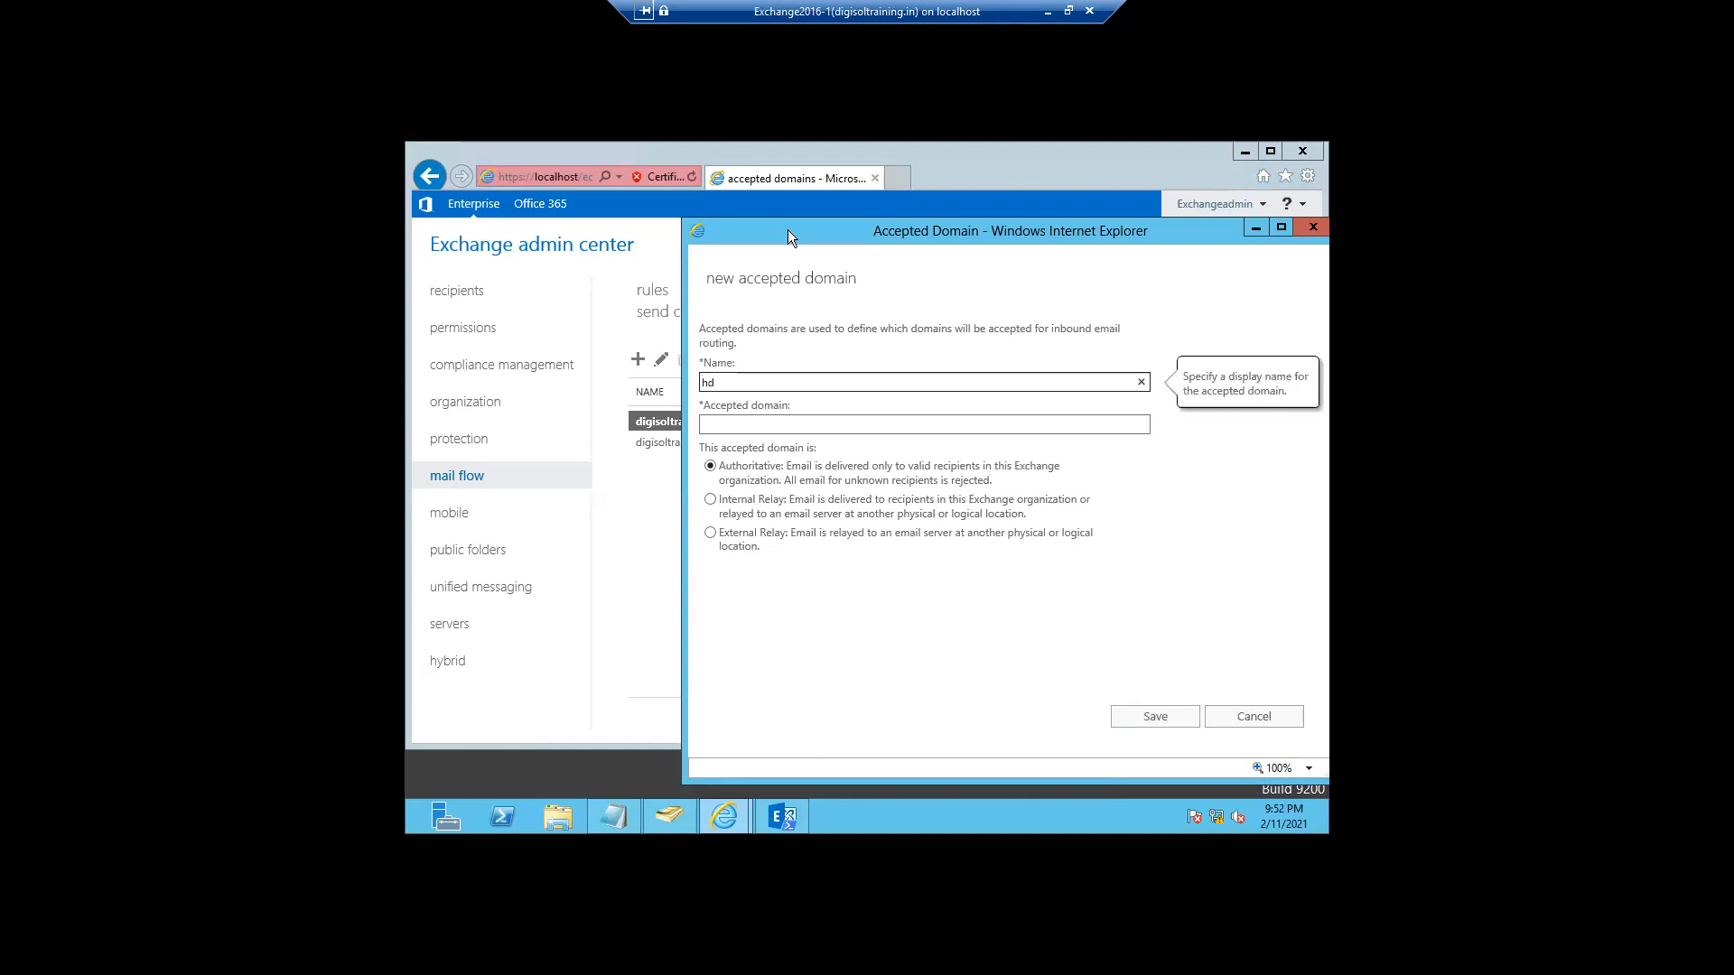
pyautogui.write('fc')
pyautogui.click(722, 426)
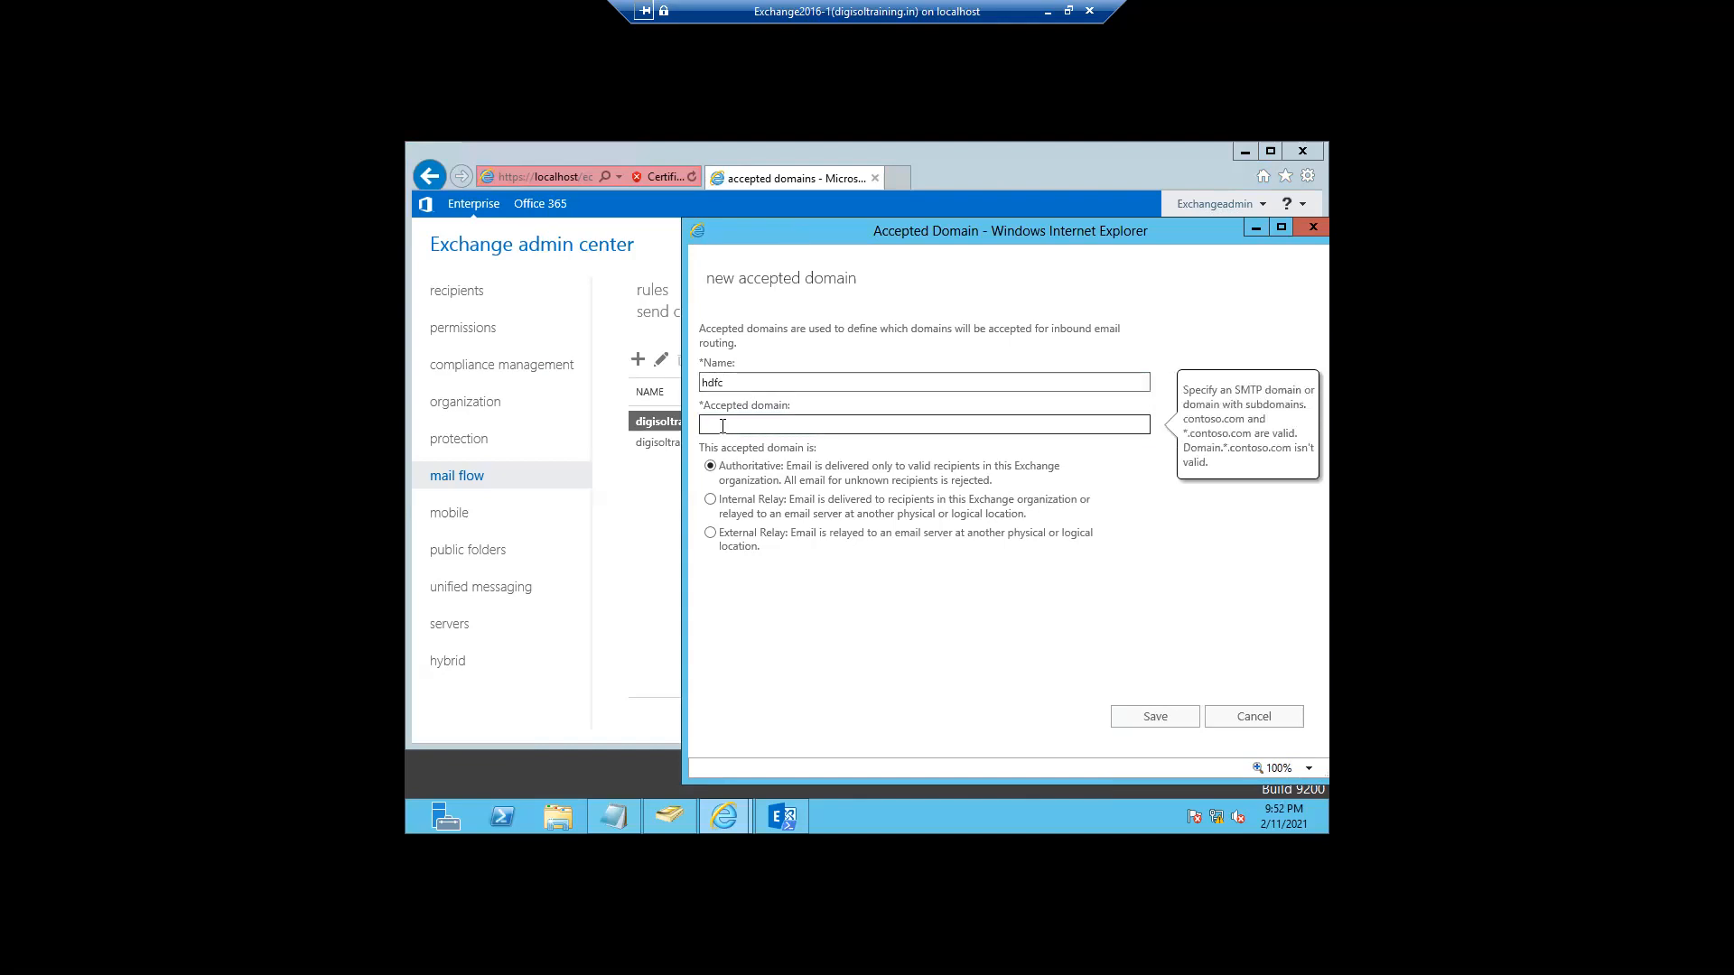
pyautogui.write('hdfc.com')
pyautogui.click(1137, 728)
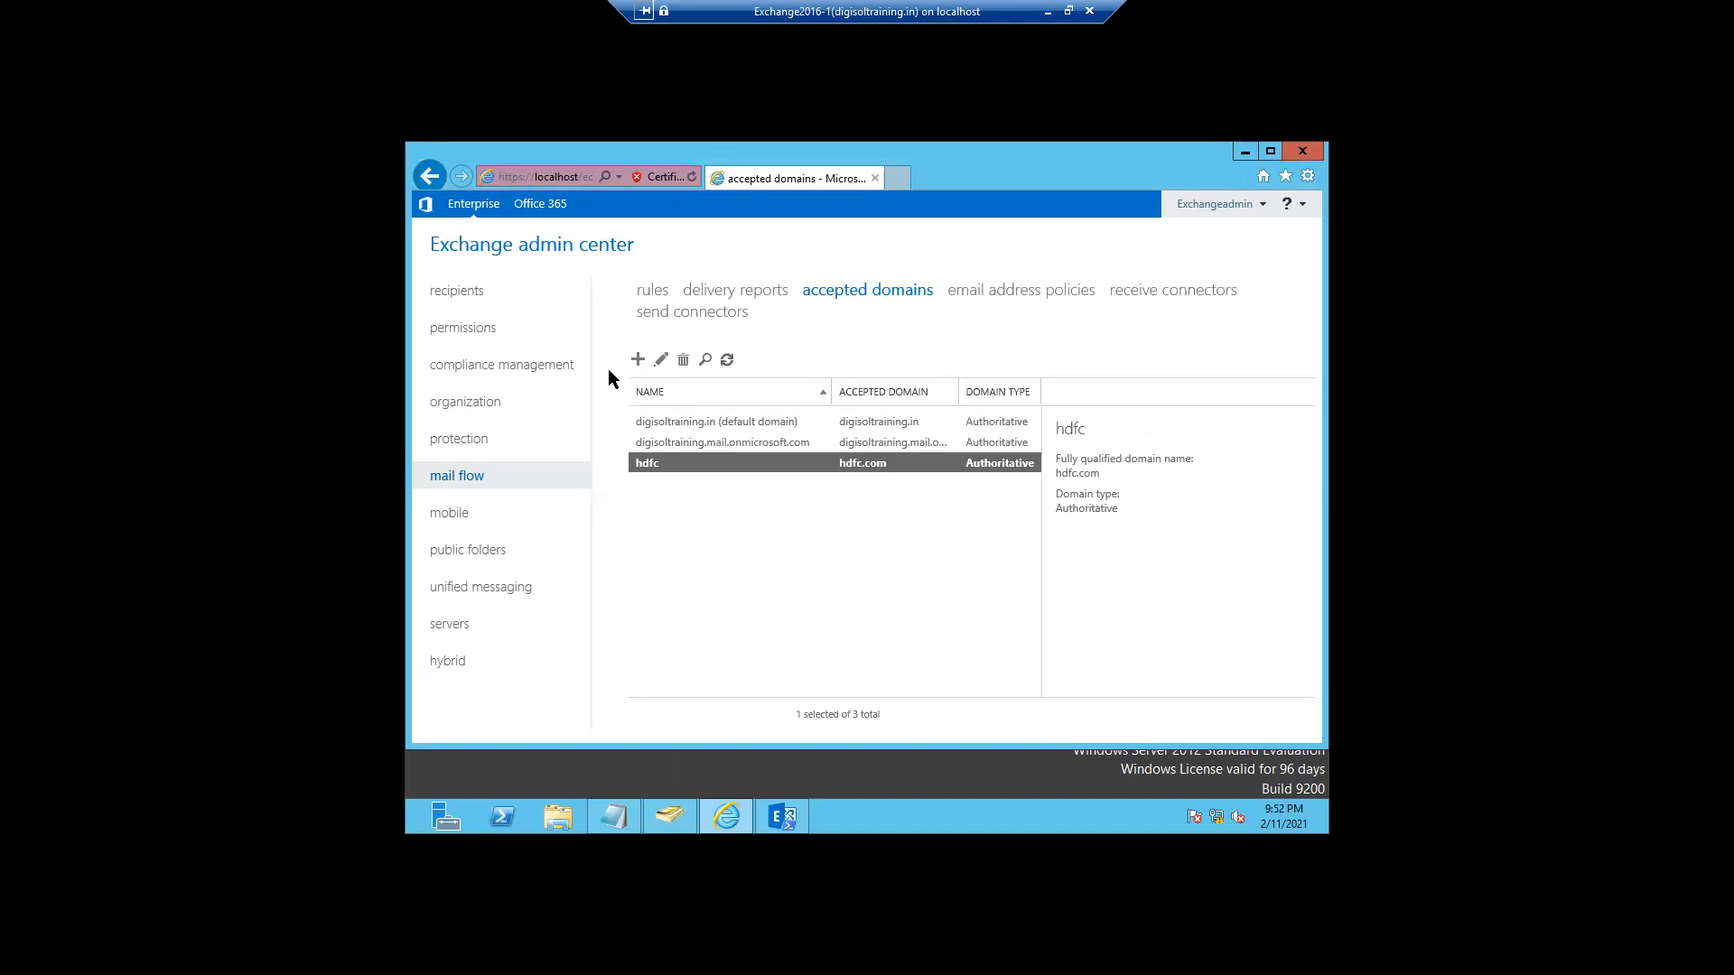
pyautogui.click(637, 360)
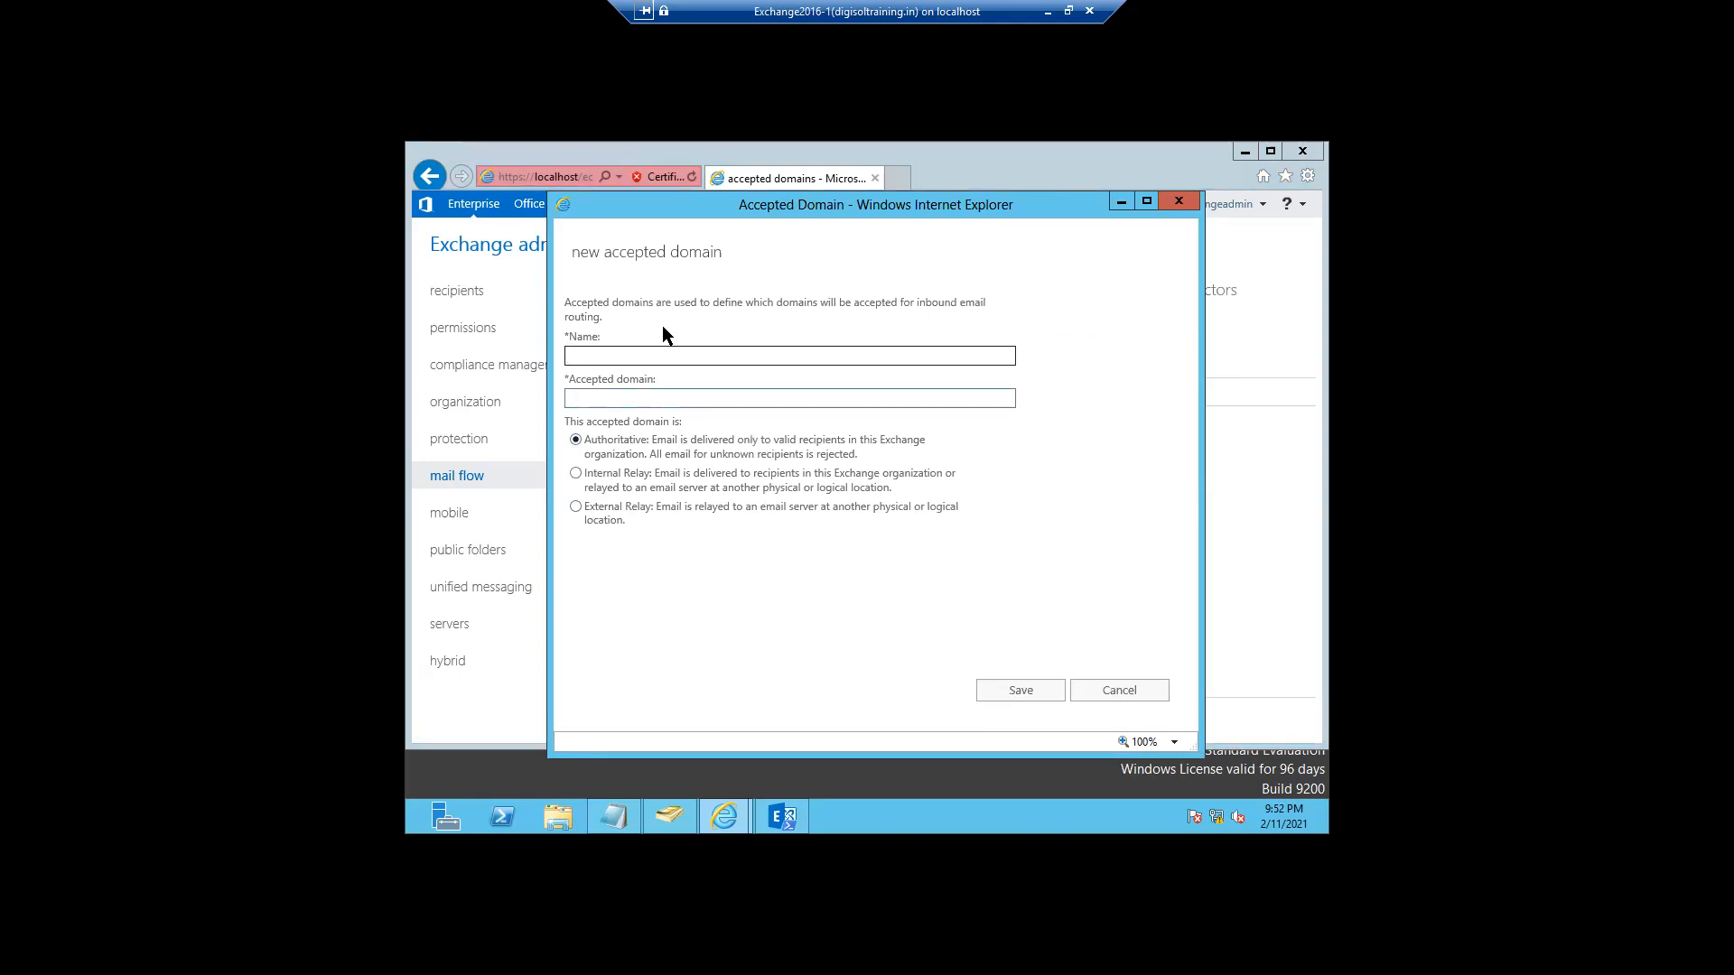
pyautogui.moveTo(566, 303); pyautogui.dragTo(659, 314)
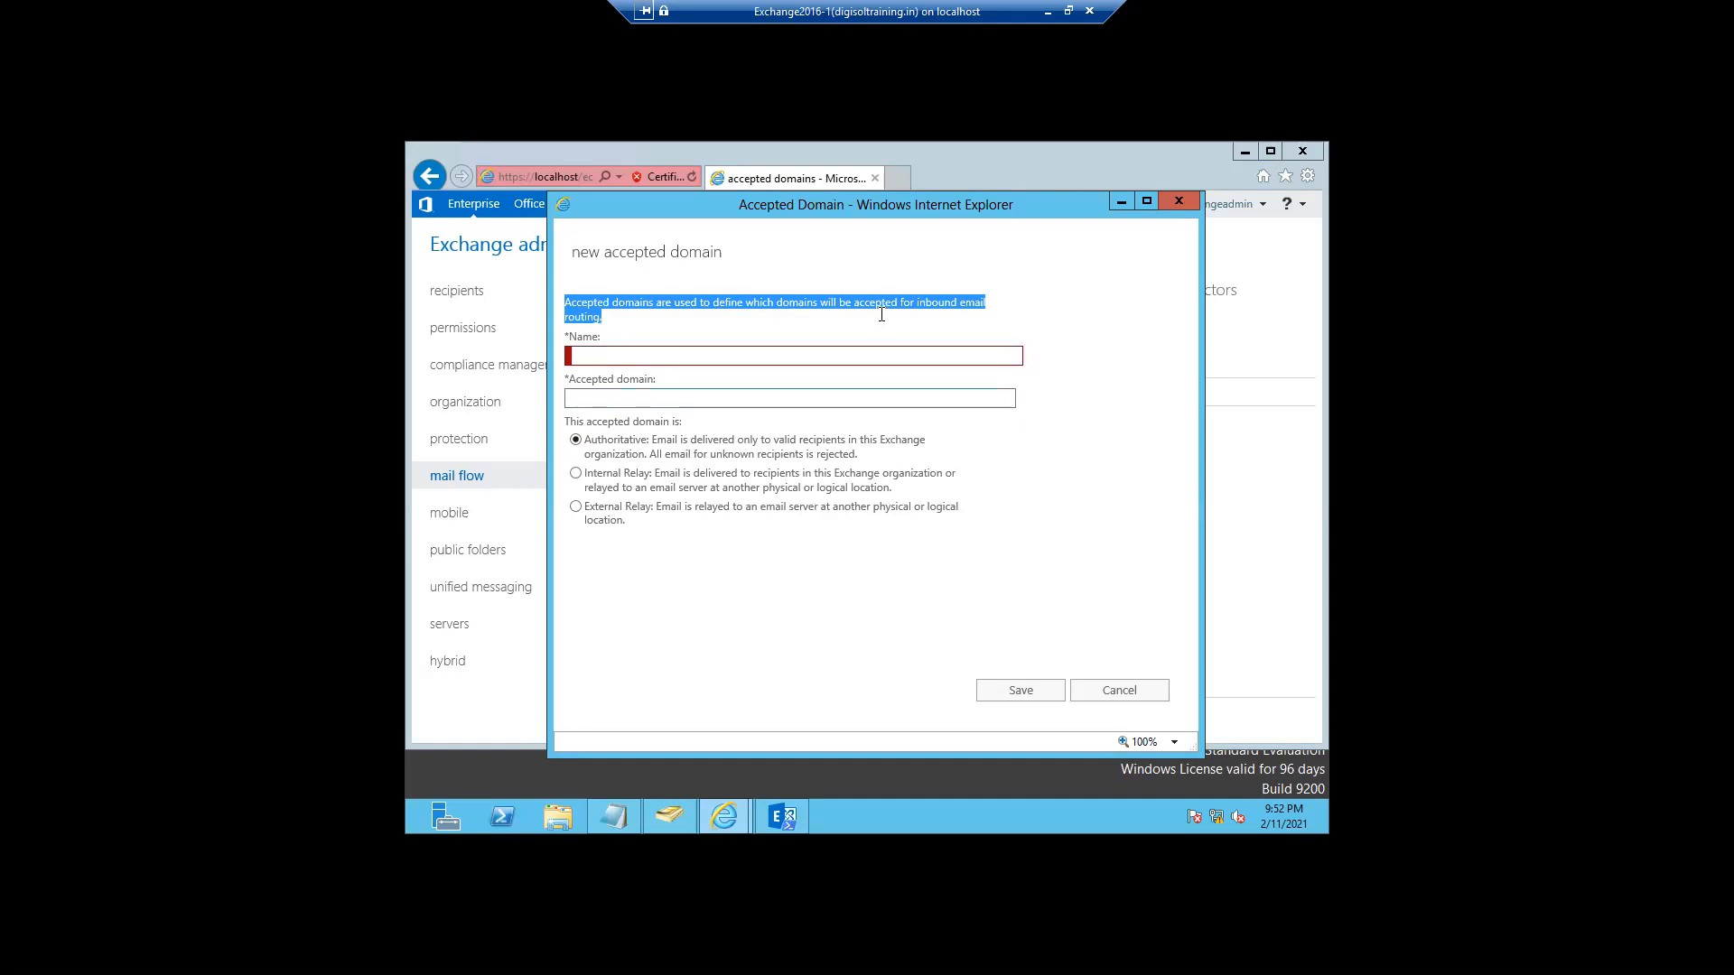
pyautogui.moveTo(1013, 479); pyautogui.dragTo(1021, 498)
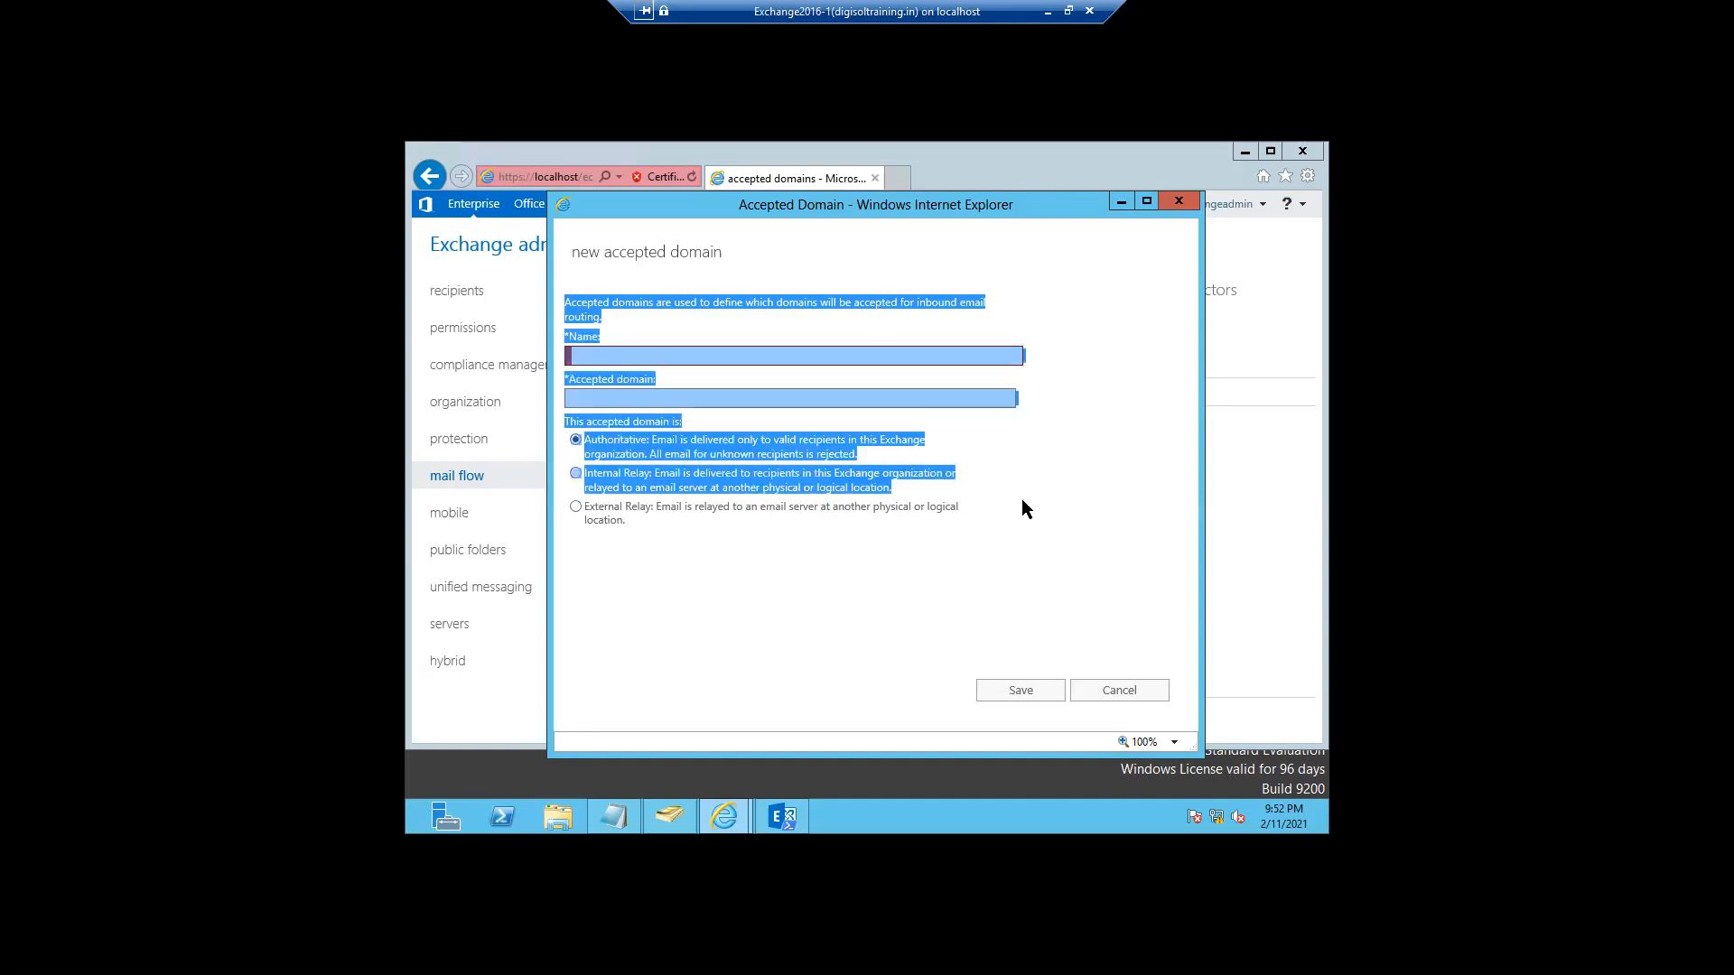
pyautogui.click(1113, 695)
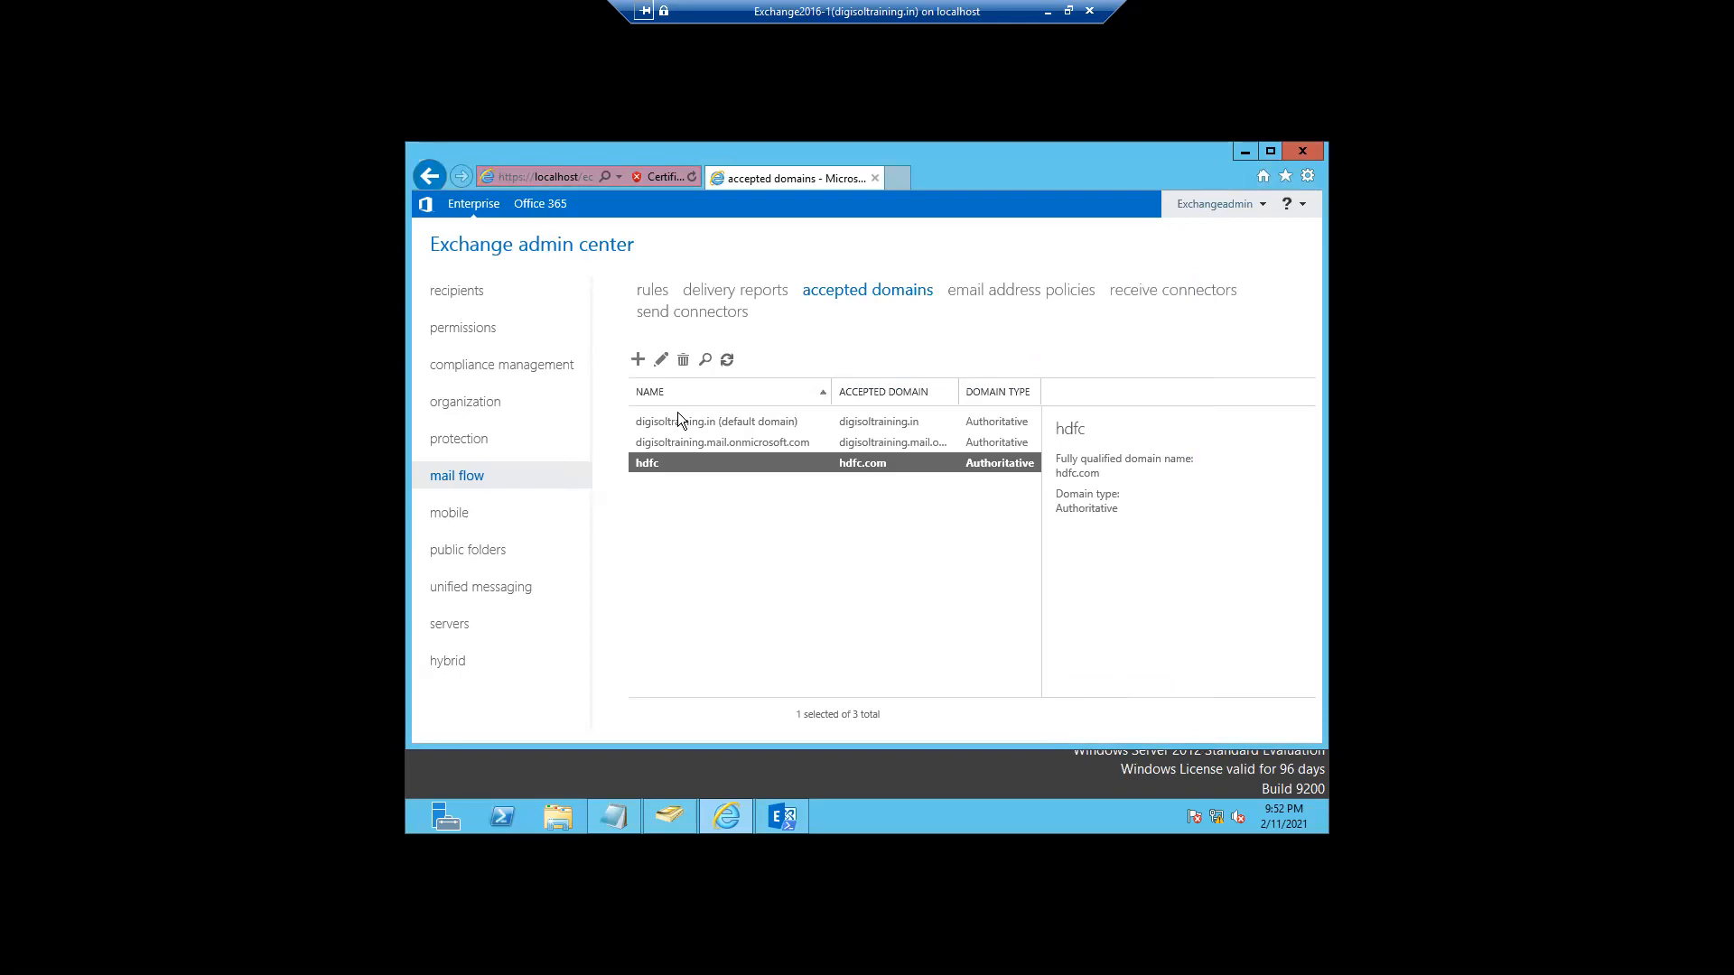
pyautogui.click(661, 362)
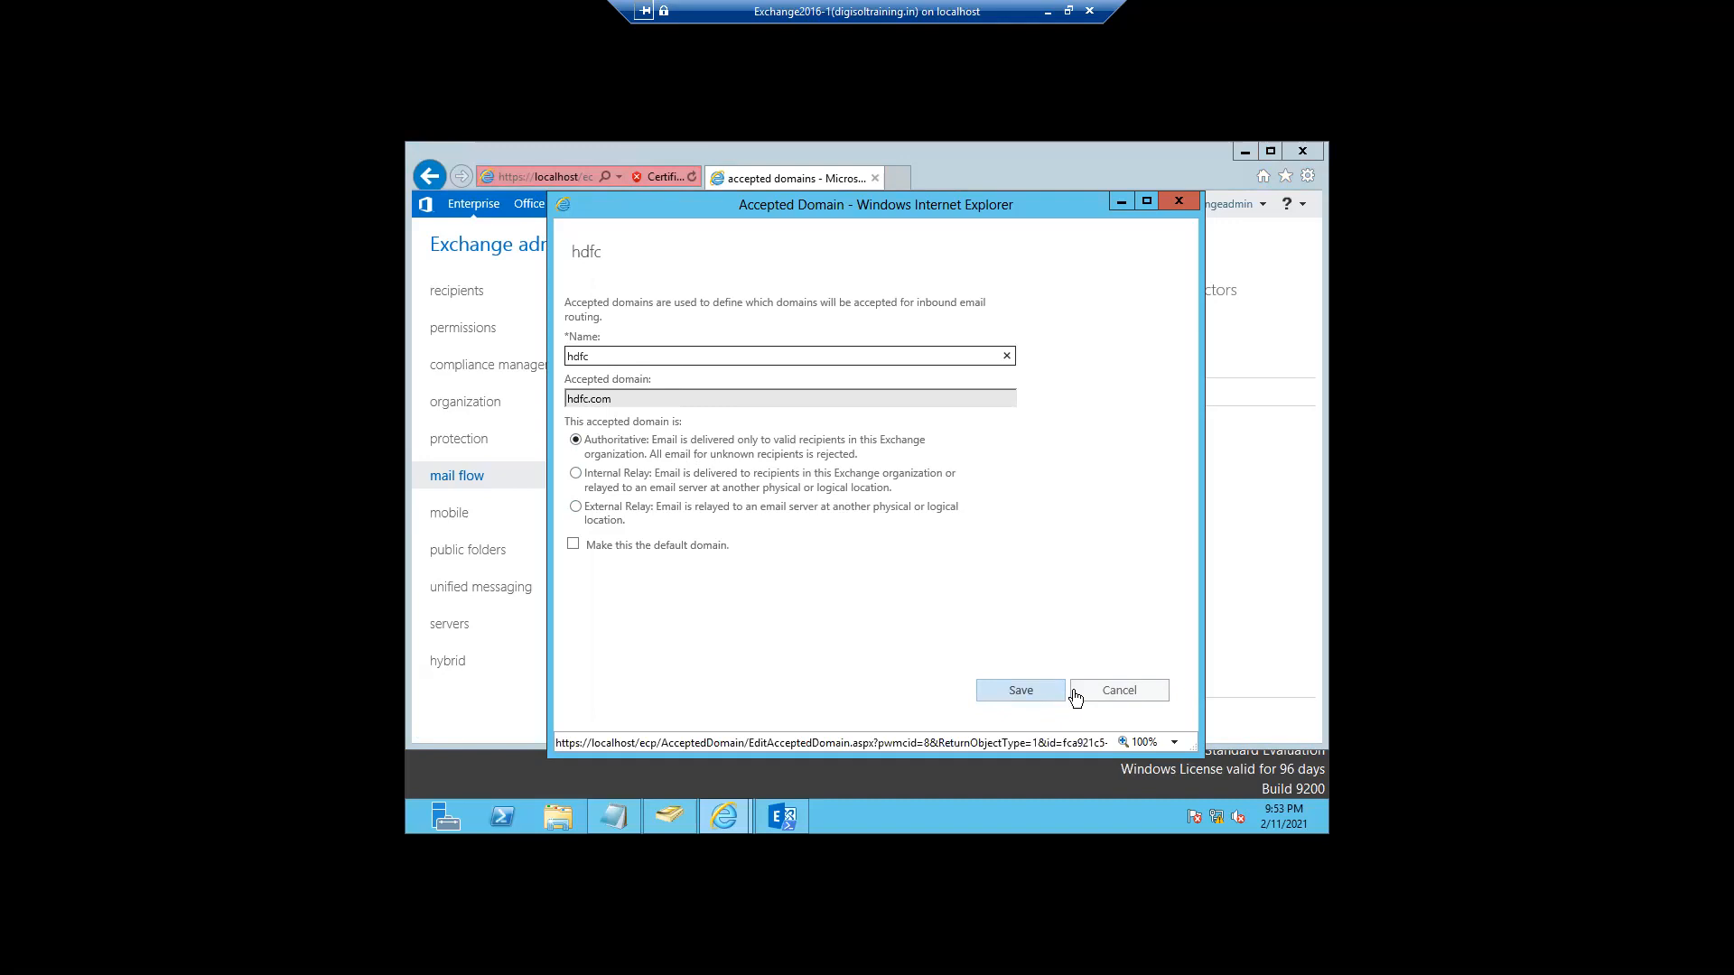
pyautogui.click(1124, 693)
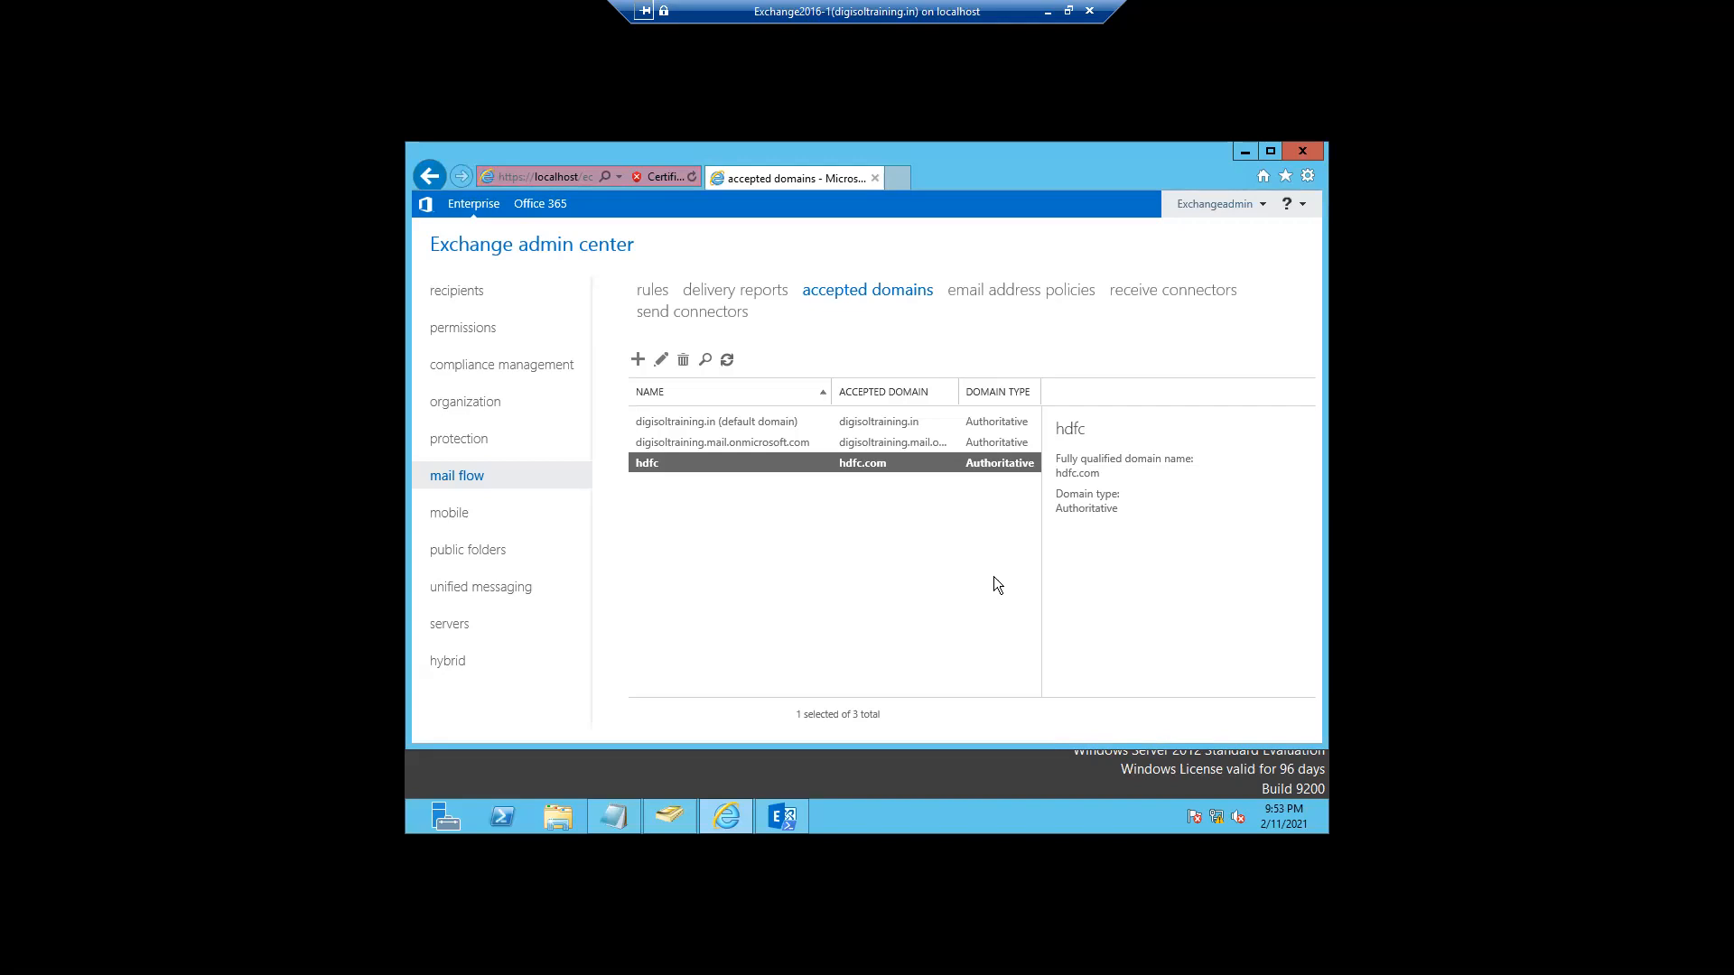
pyautogui.click(984, 294)
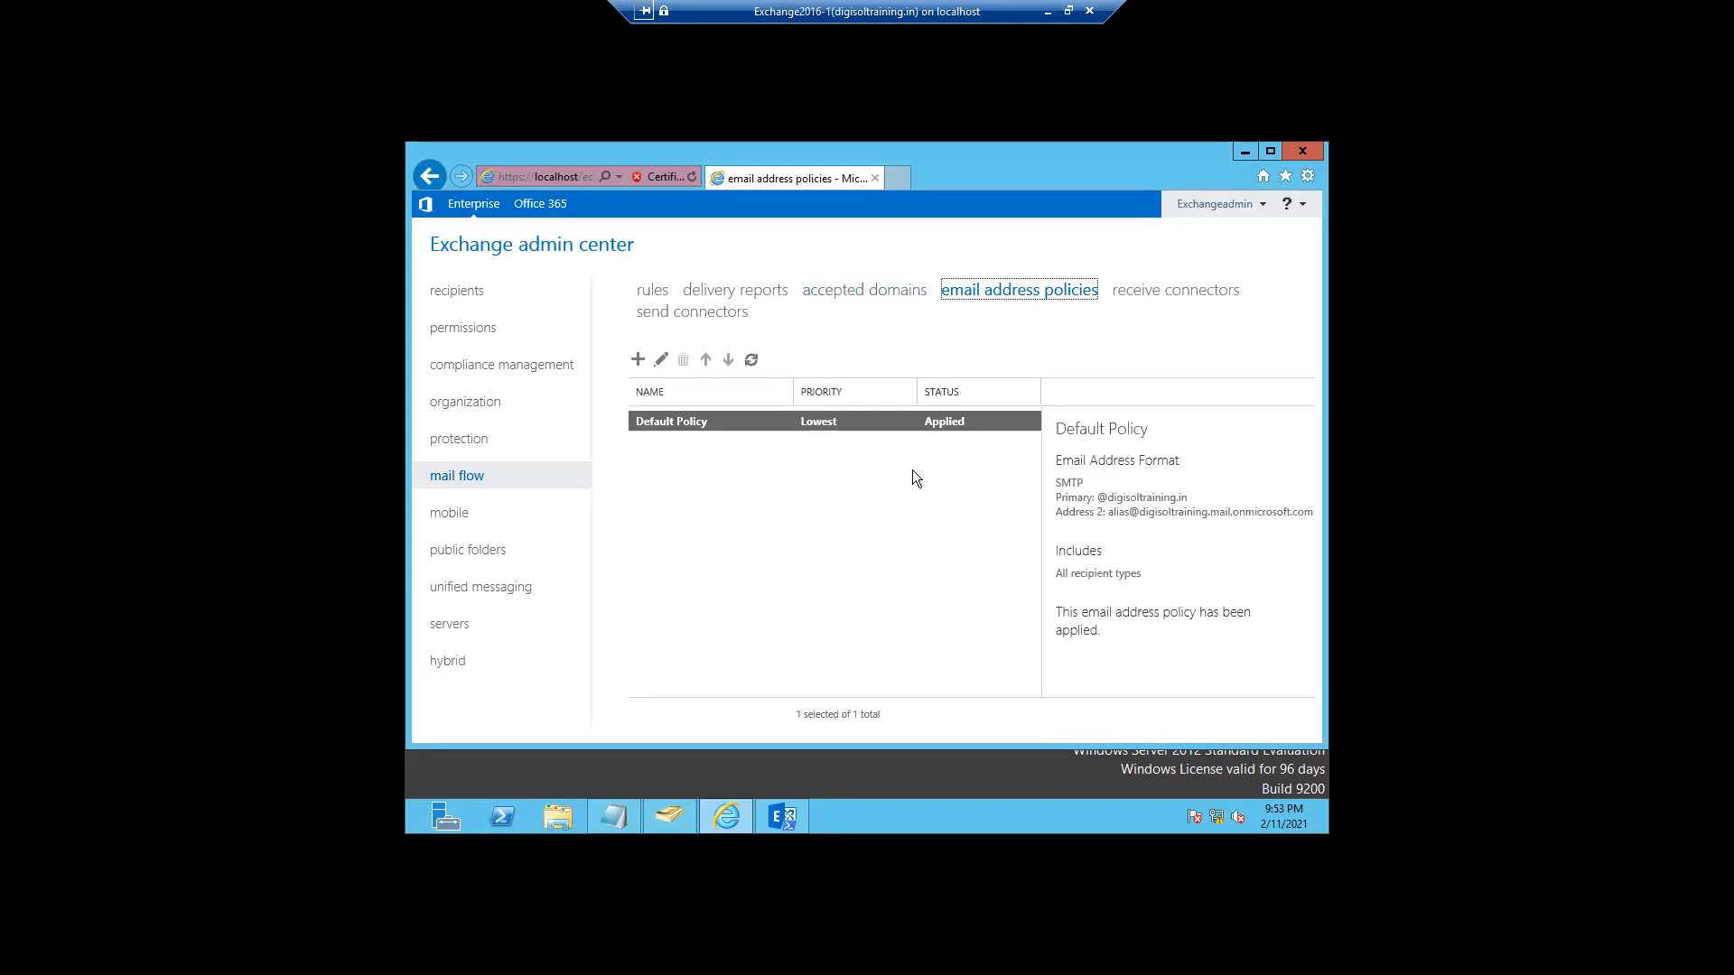
pyautogui.click(659, 363)
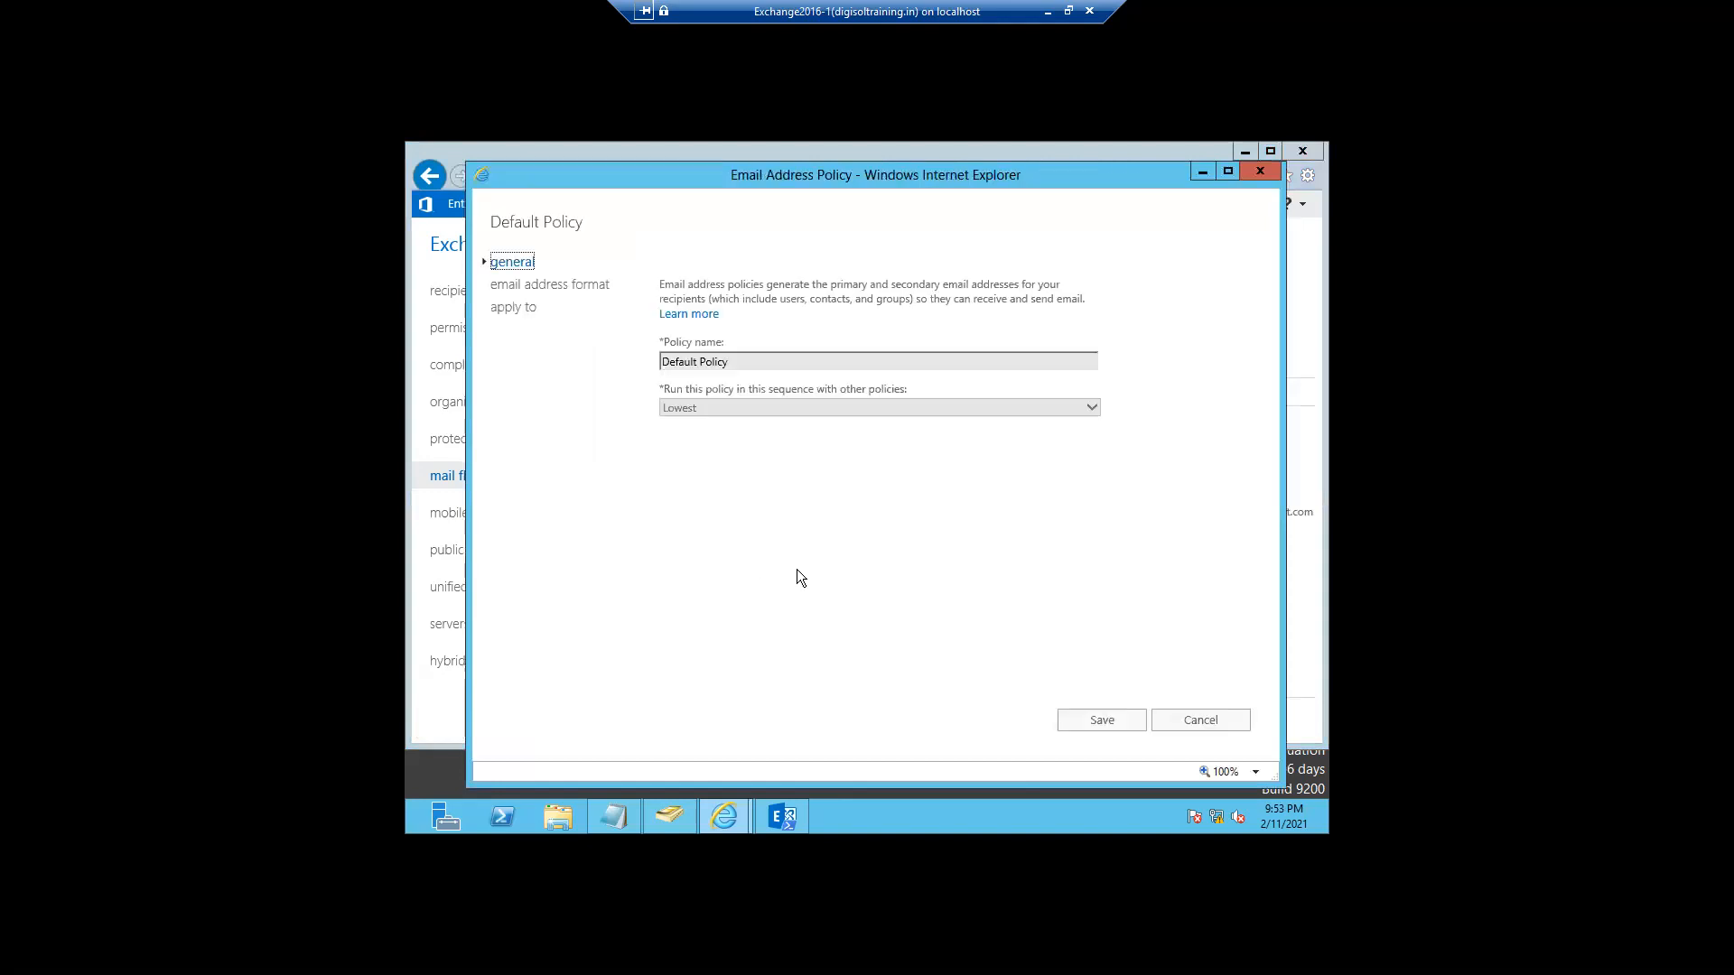
pyautogui.click(553, 285)
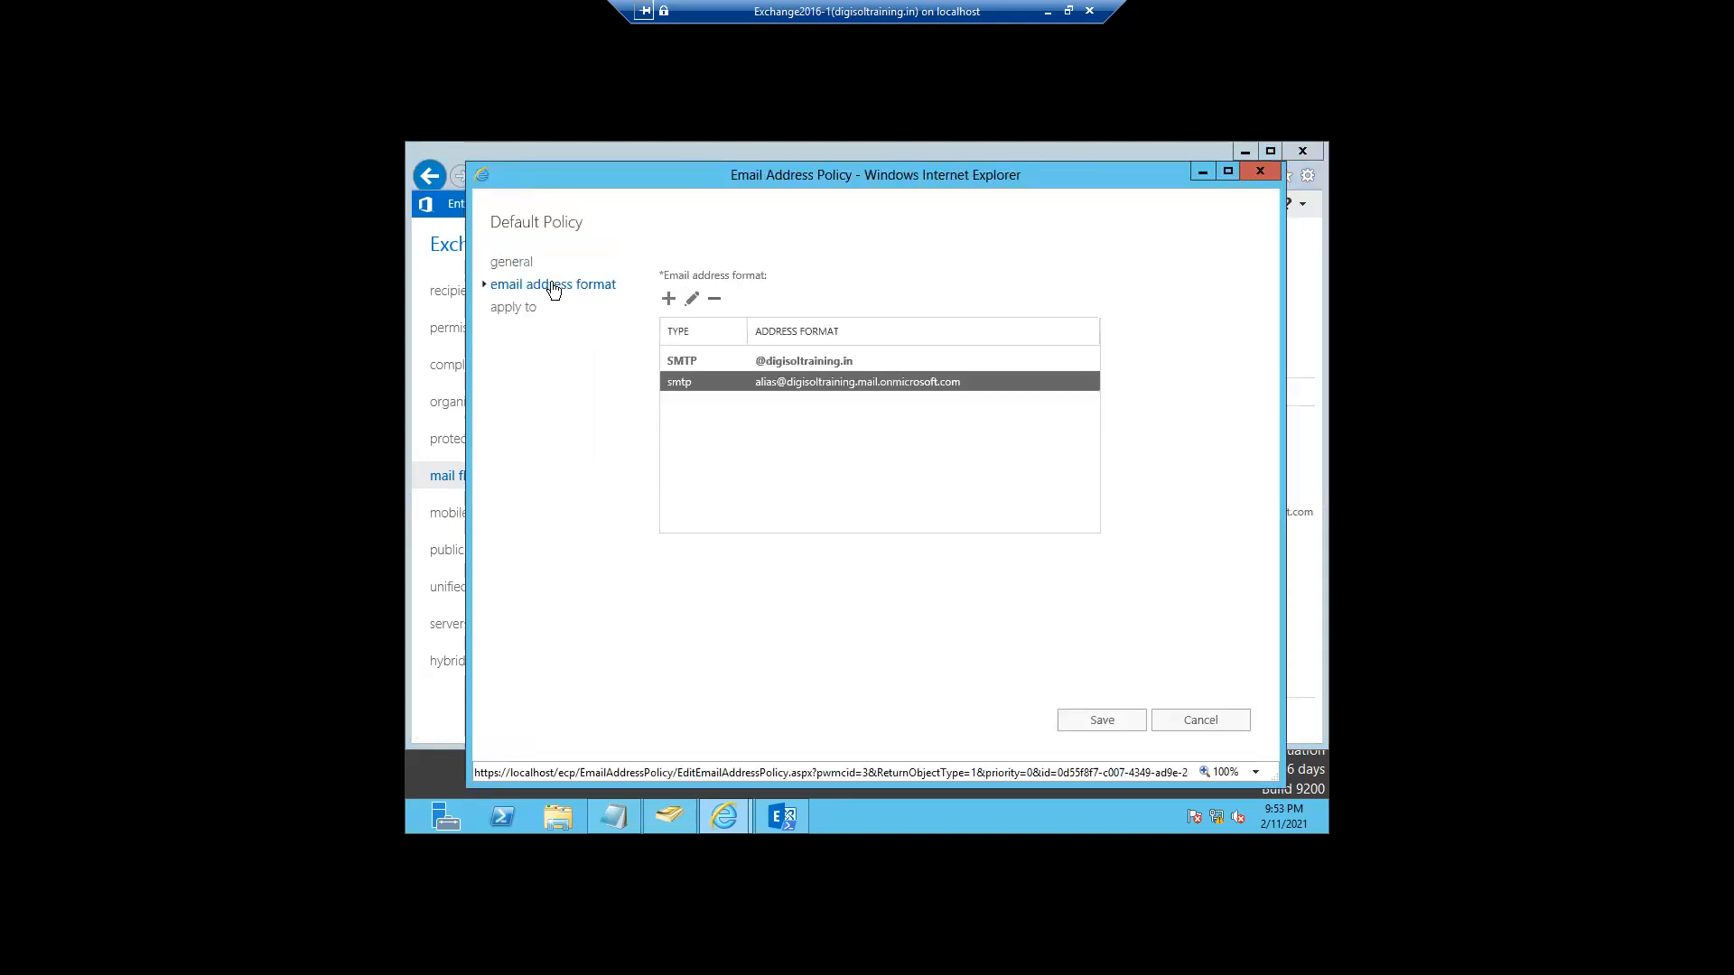
pyautogui.click(782, 366)
pyautogui.doubleClick(782, 360)
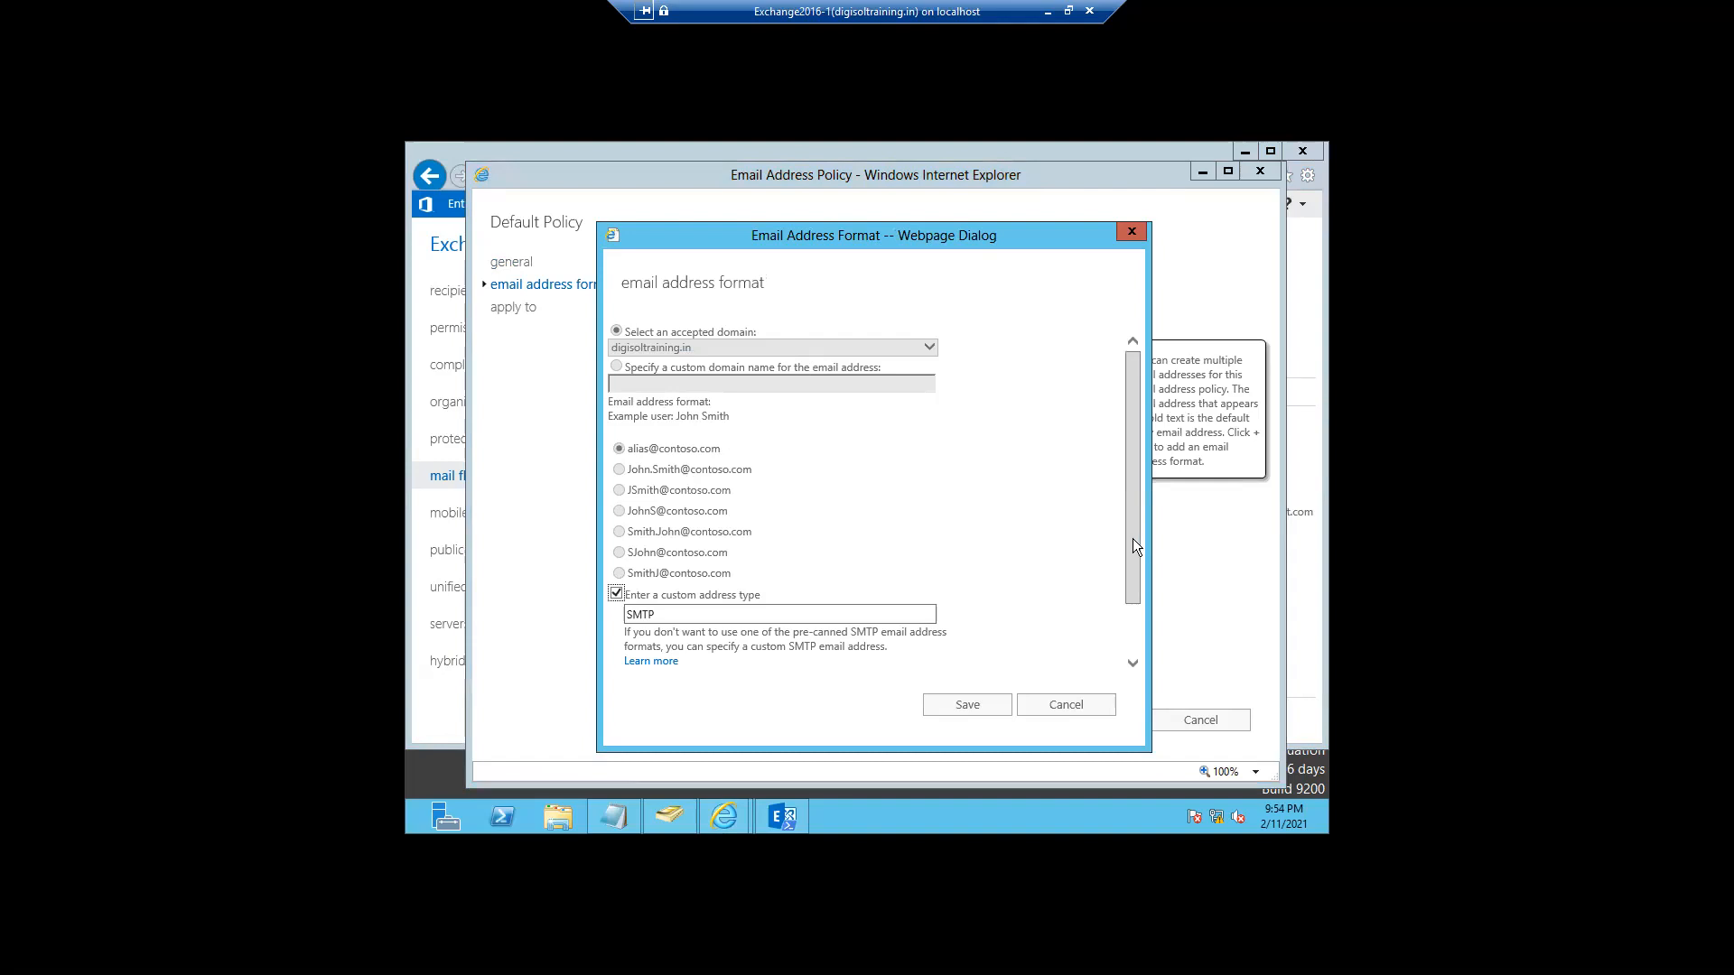
pyautogui.moveTo(1134, 540); pyautogui.dragTo(1136, 620)
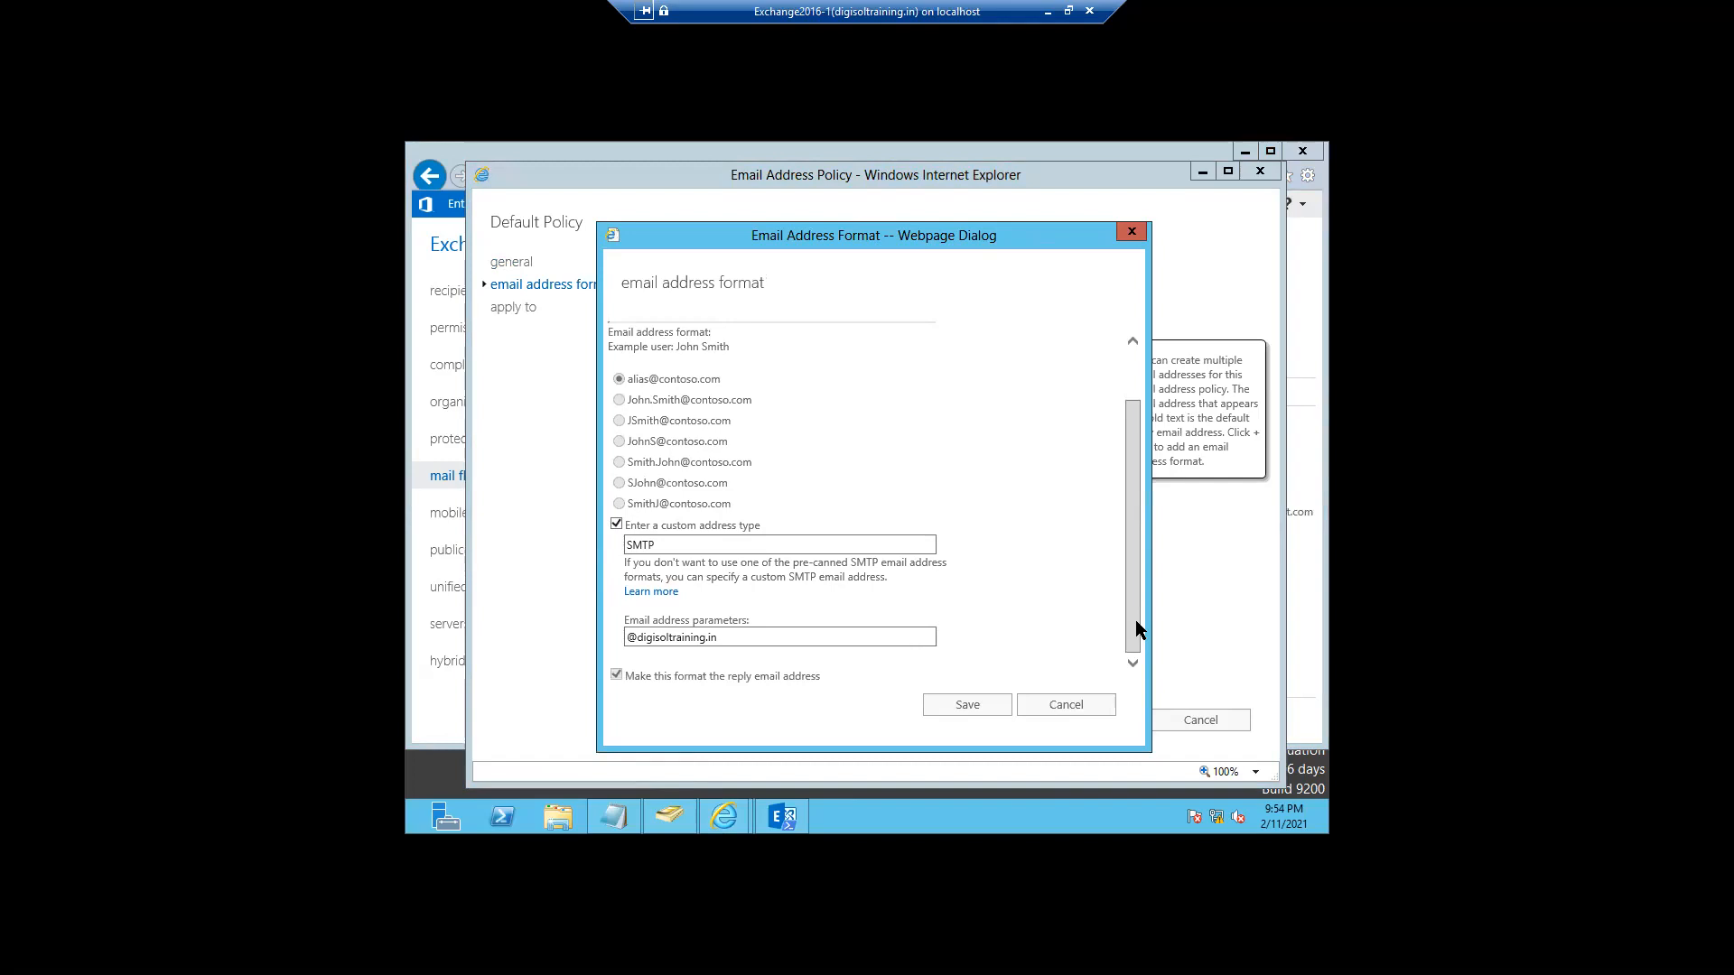
pyautogui.moveTo(1133, 592); pyautogui.dragTo(1127, 524)
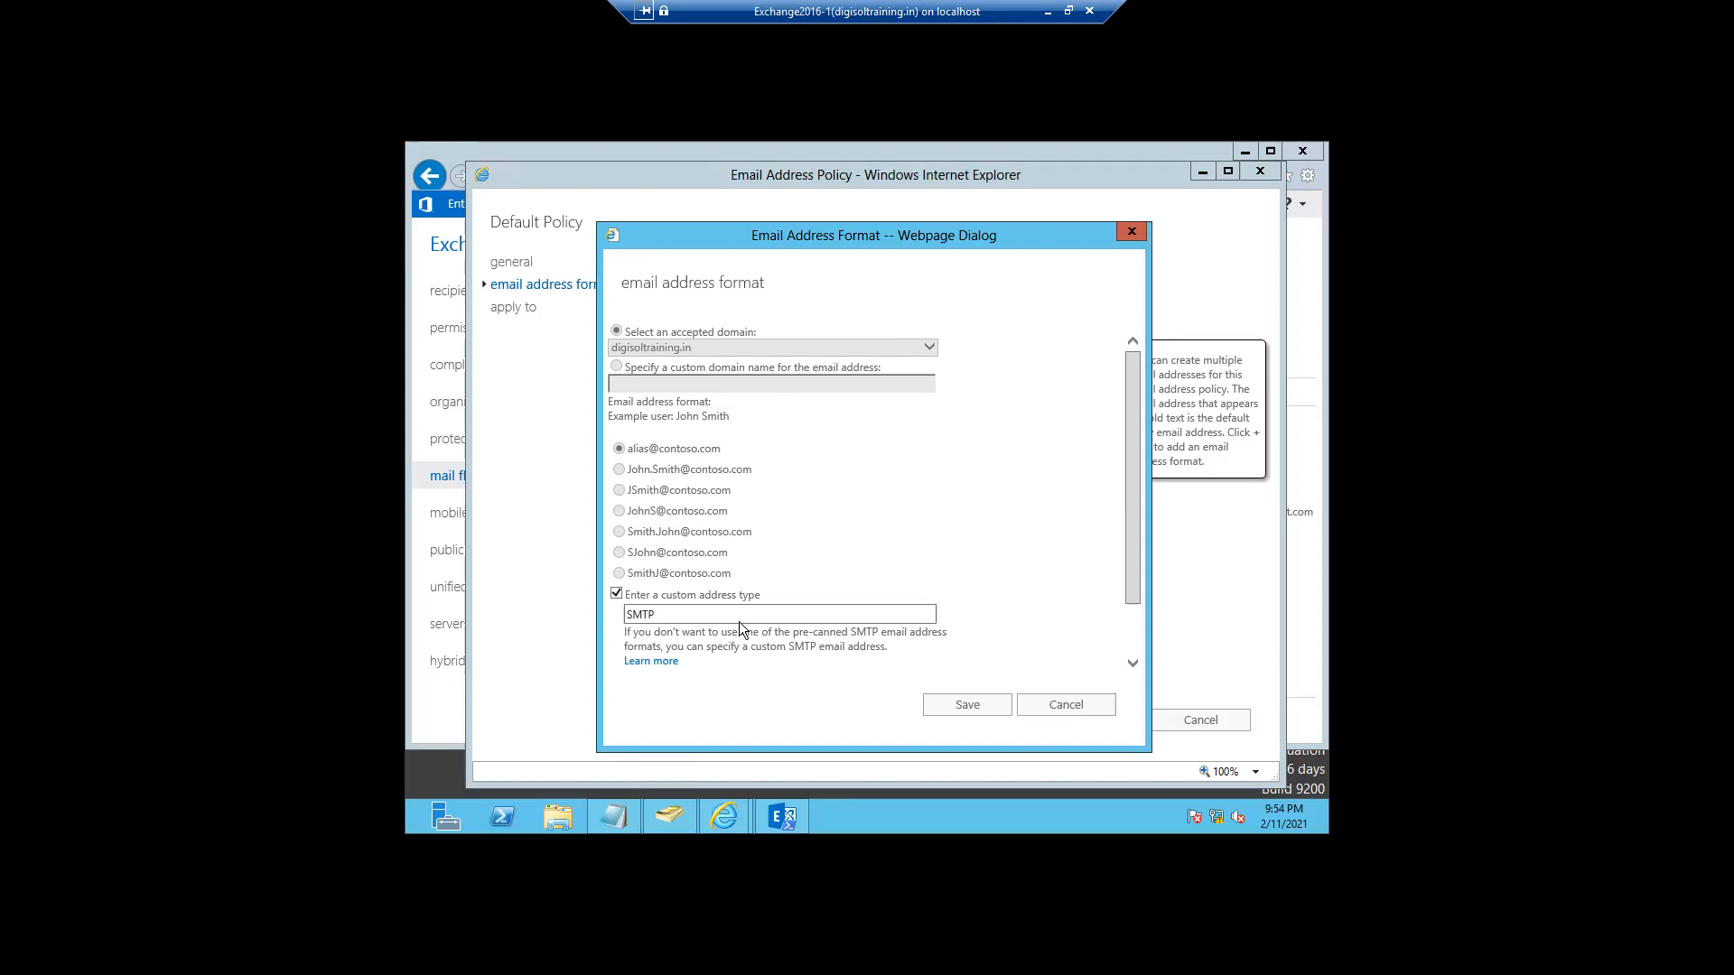
pyautogui.click(1082, 704)
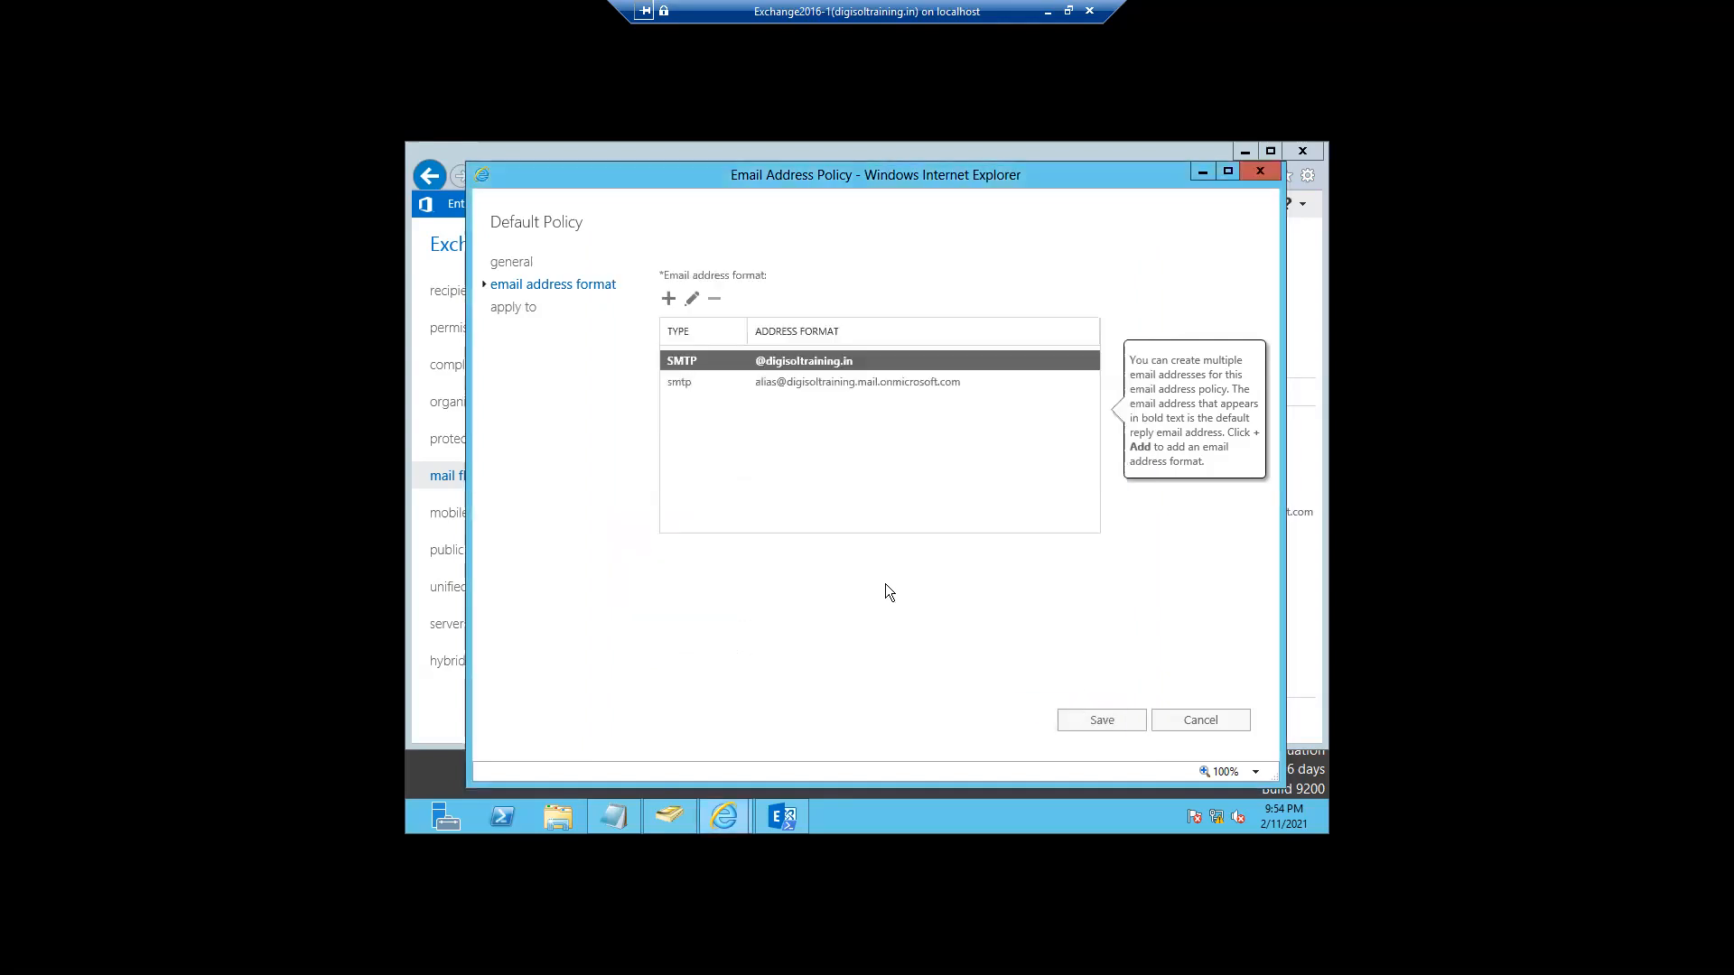
pyautogui.click(668, 299)
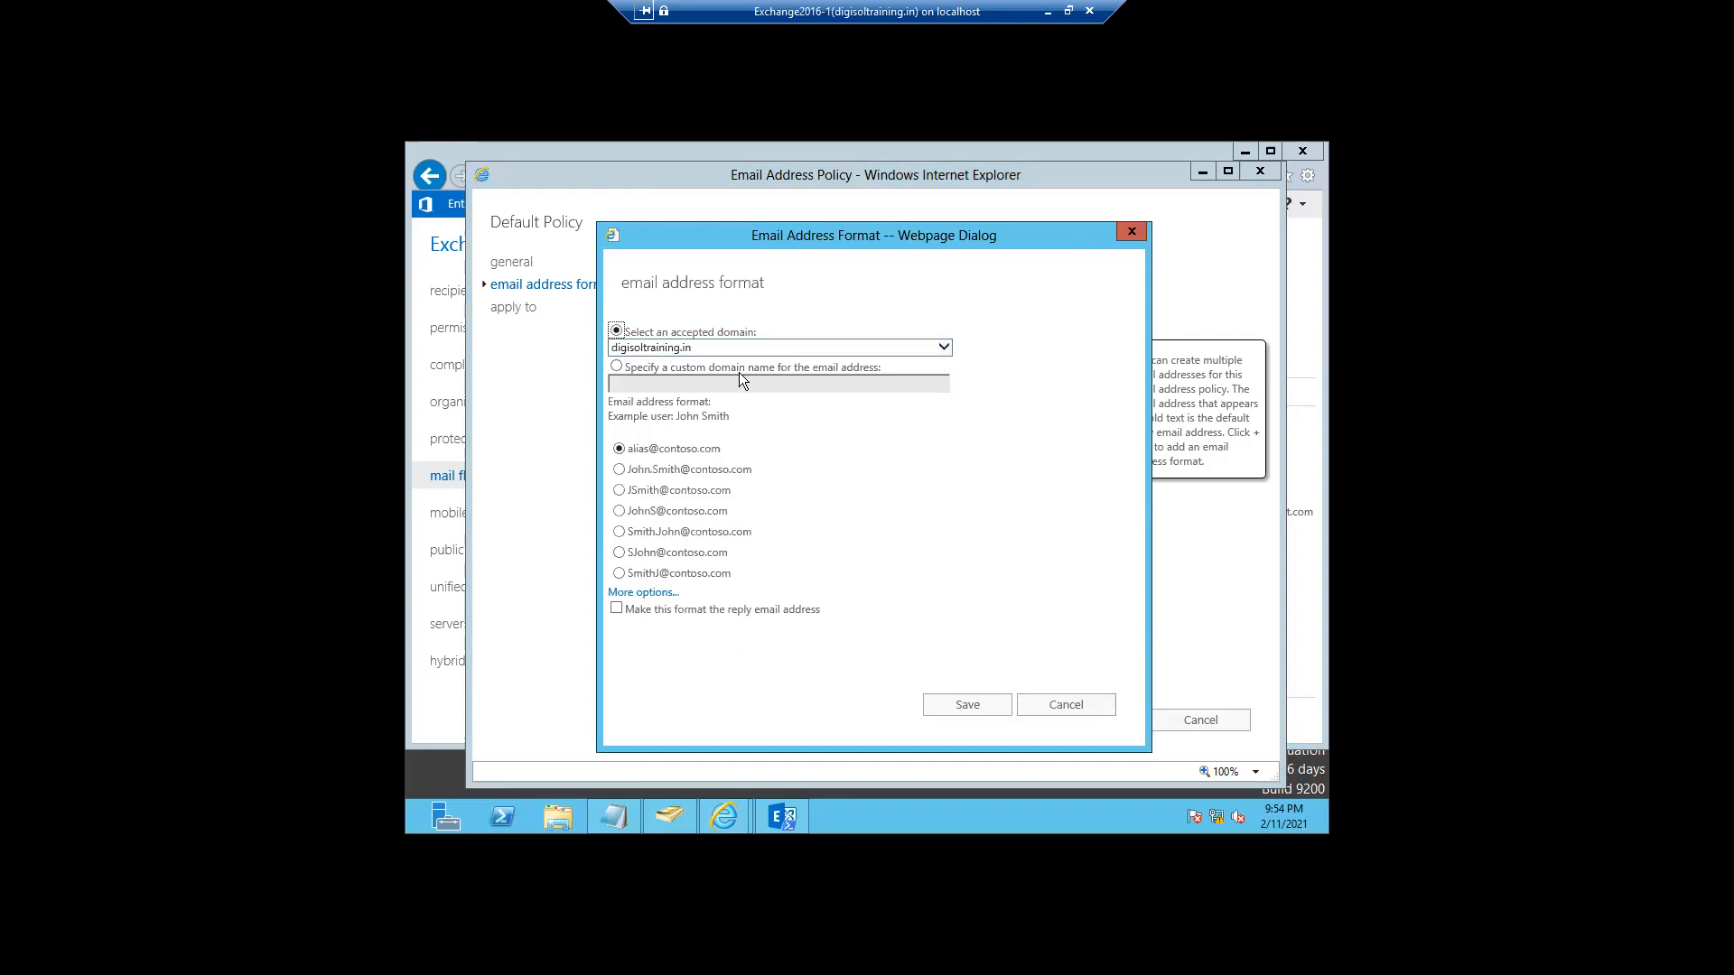
pyautogui.click(619, 533)
pyautogui.click(1065, 711)
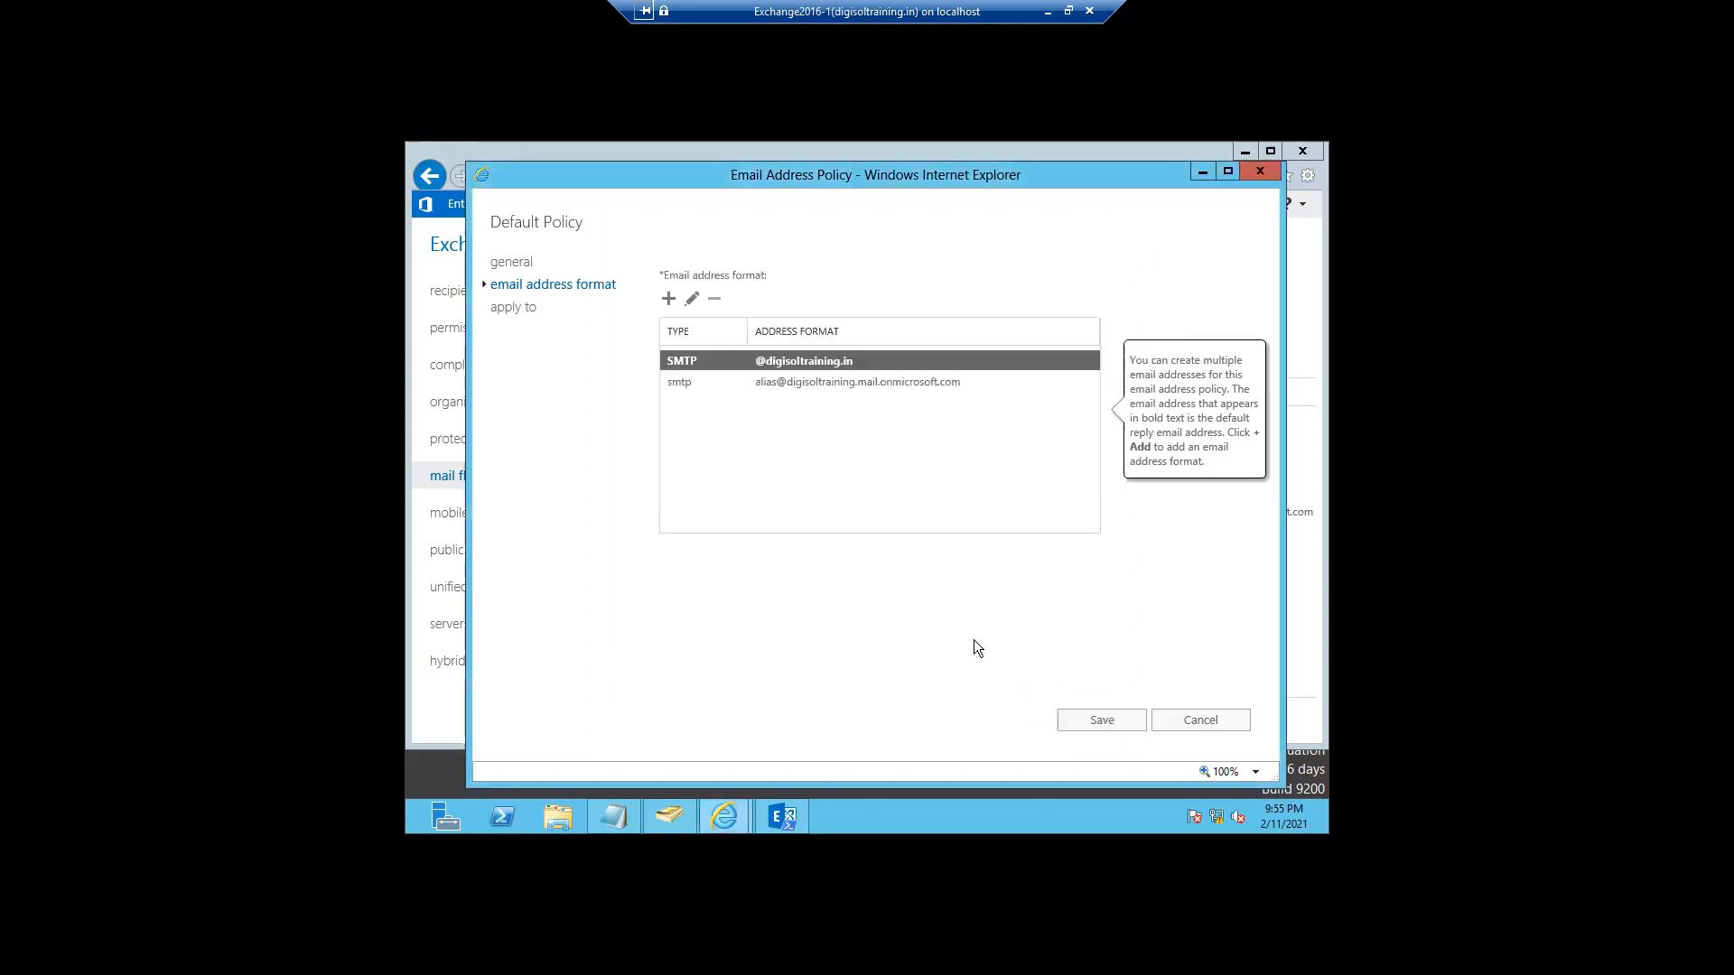
# - Check which recipients the Default Policy applies to, then cancel without saving
pyautogui.click(514, 309)
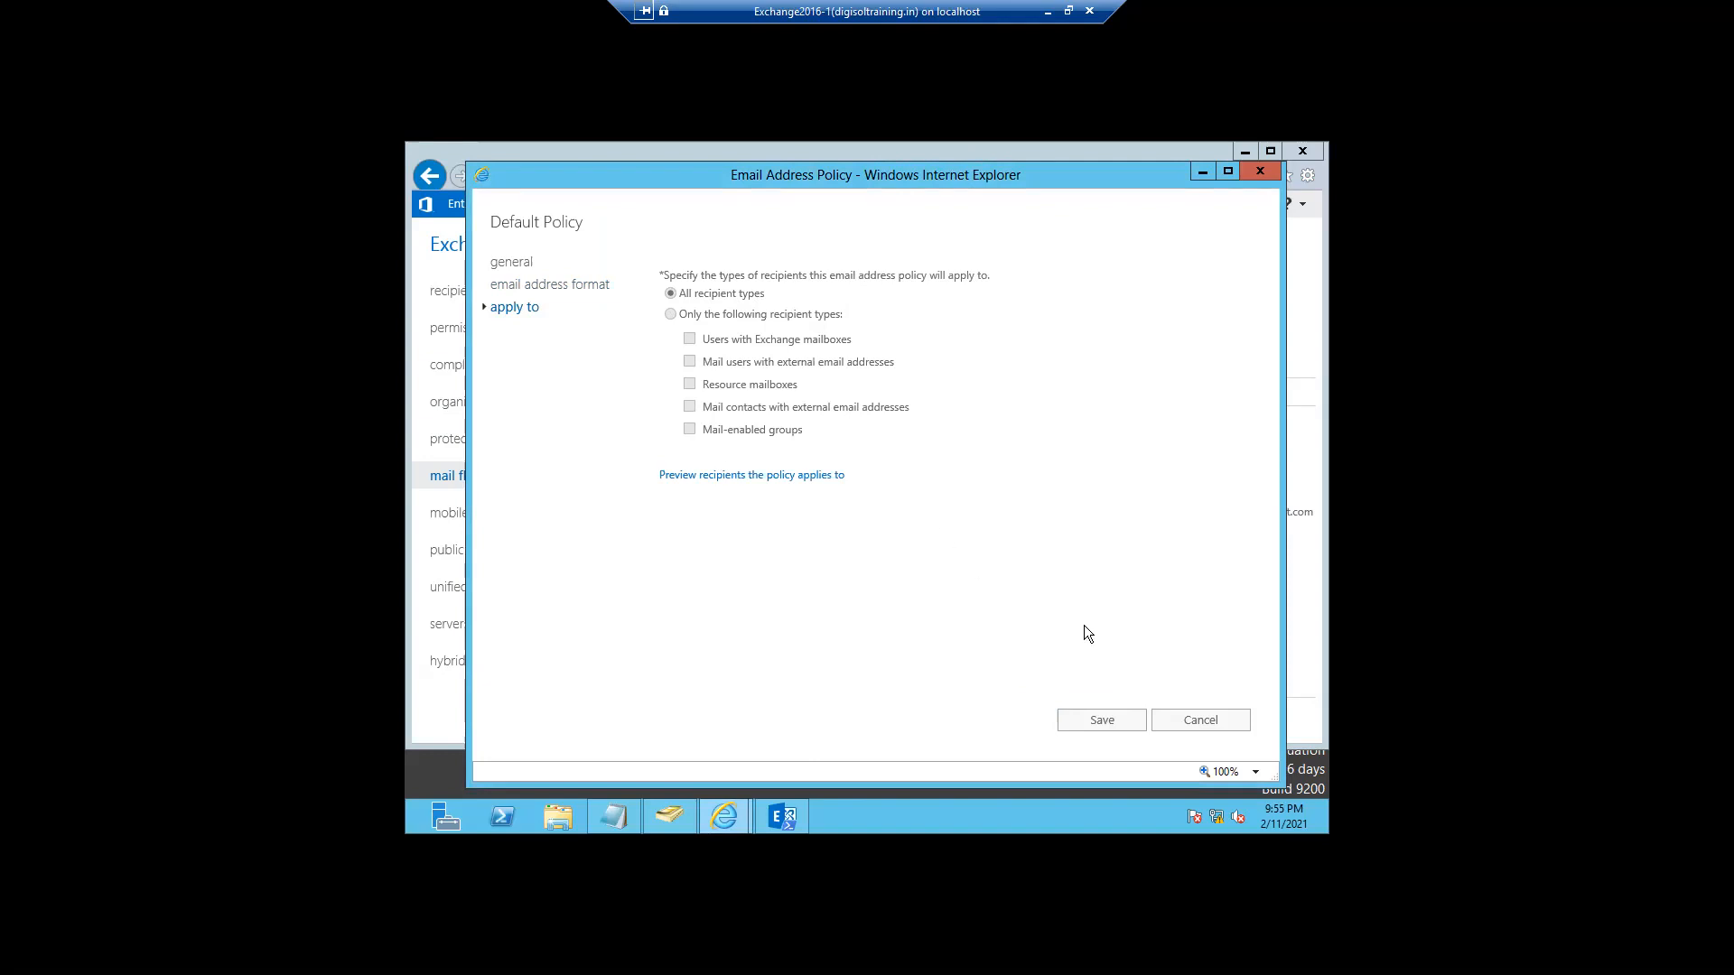
pyautogui.click(1198, 729)
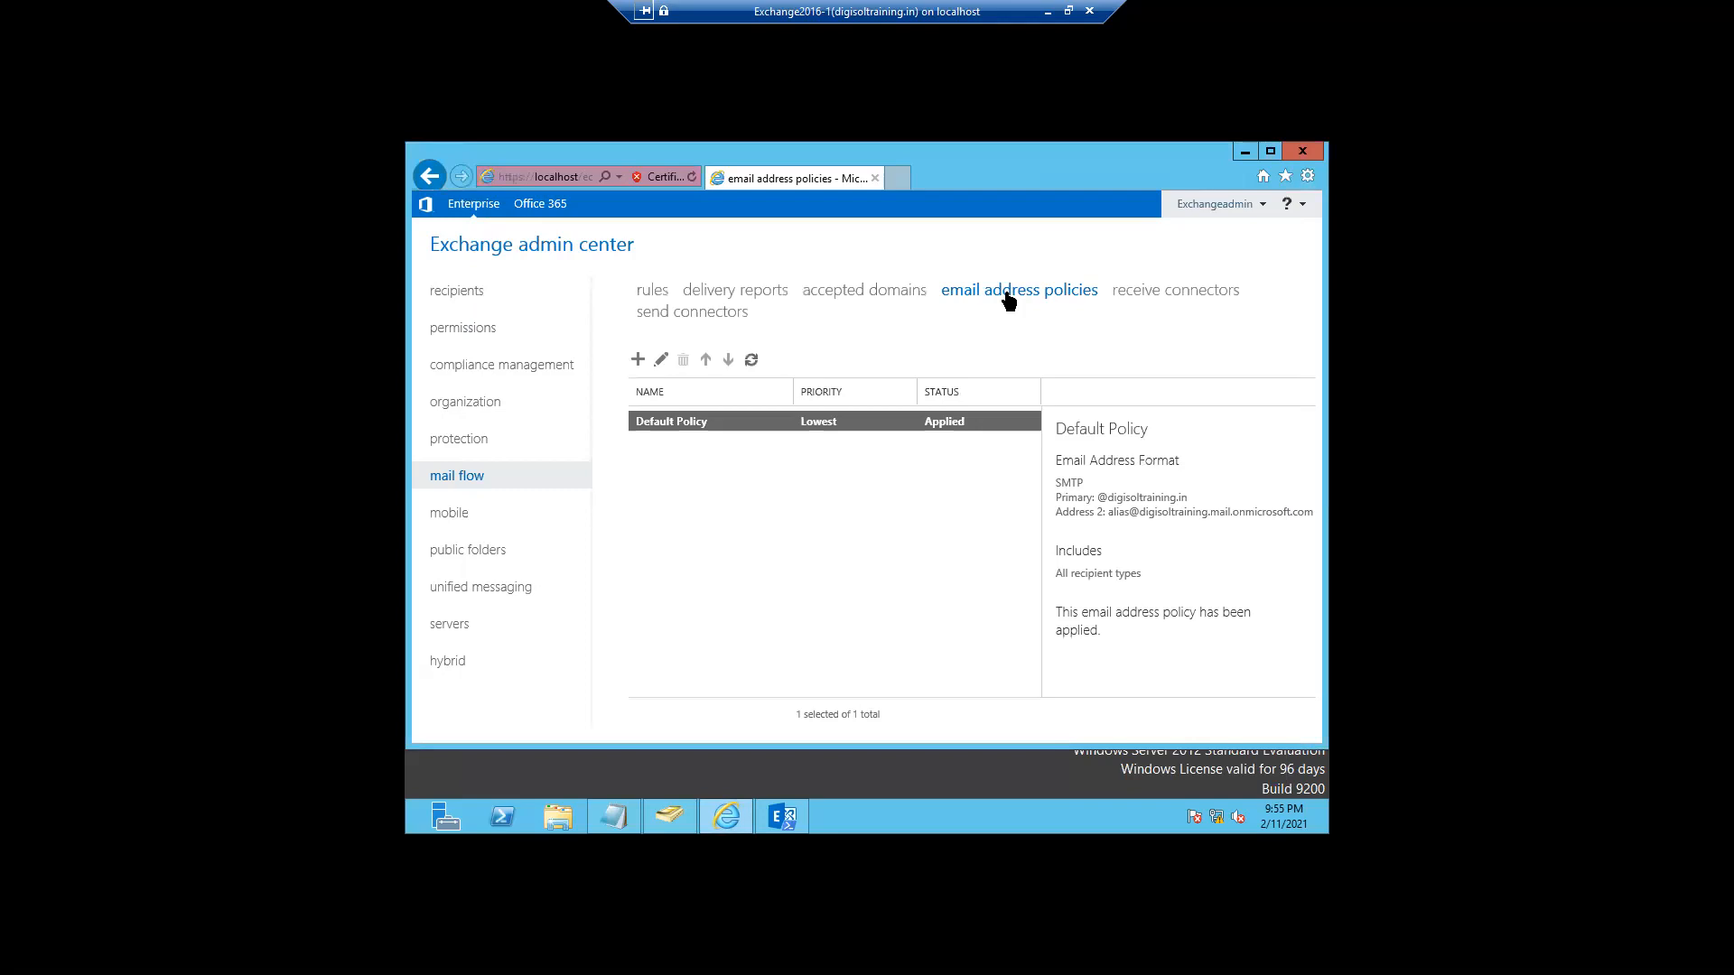
pyautogui.click(660, 359)
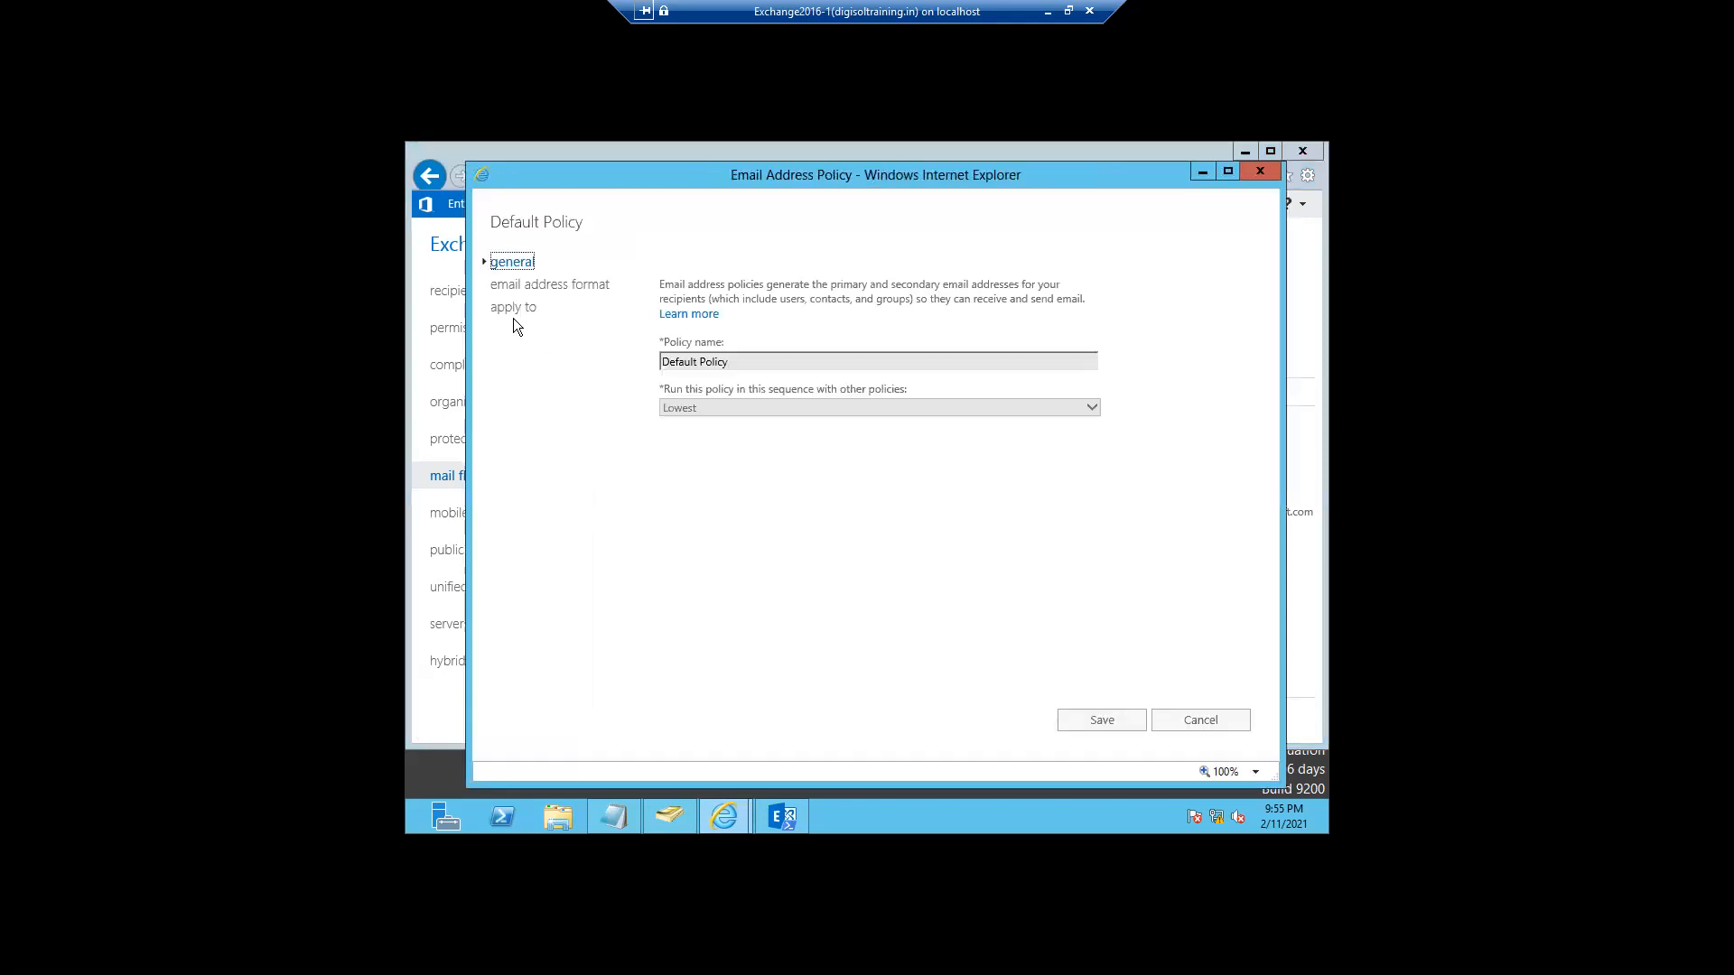
pyautogui.click(511, 308)
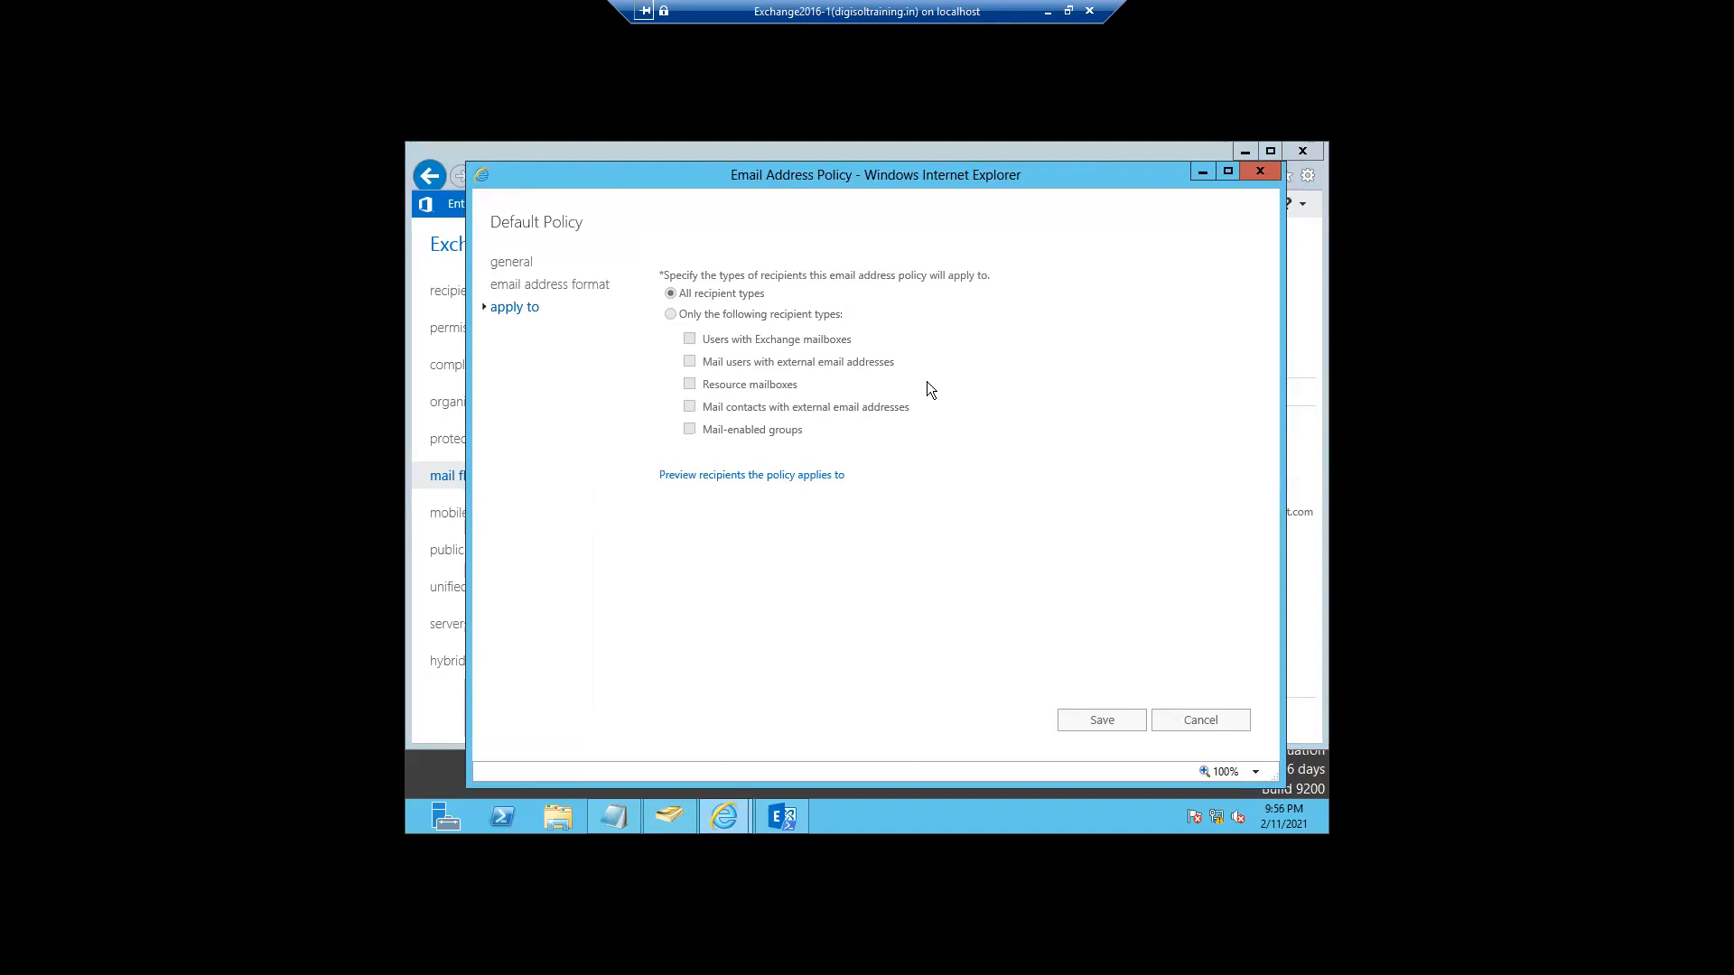
pyautogui.click(546, 285)
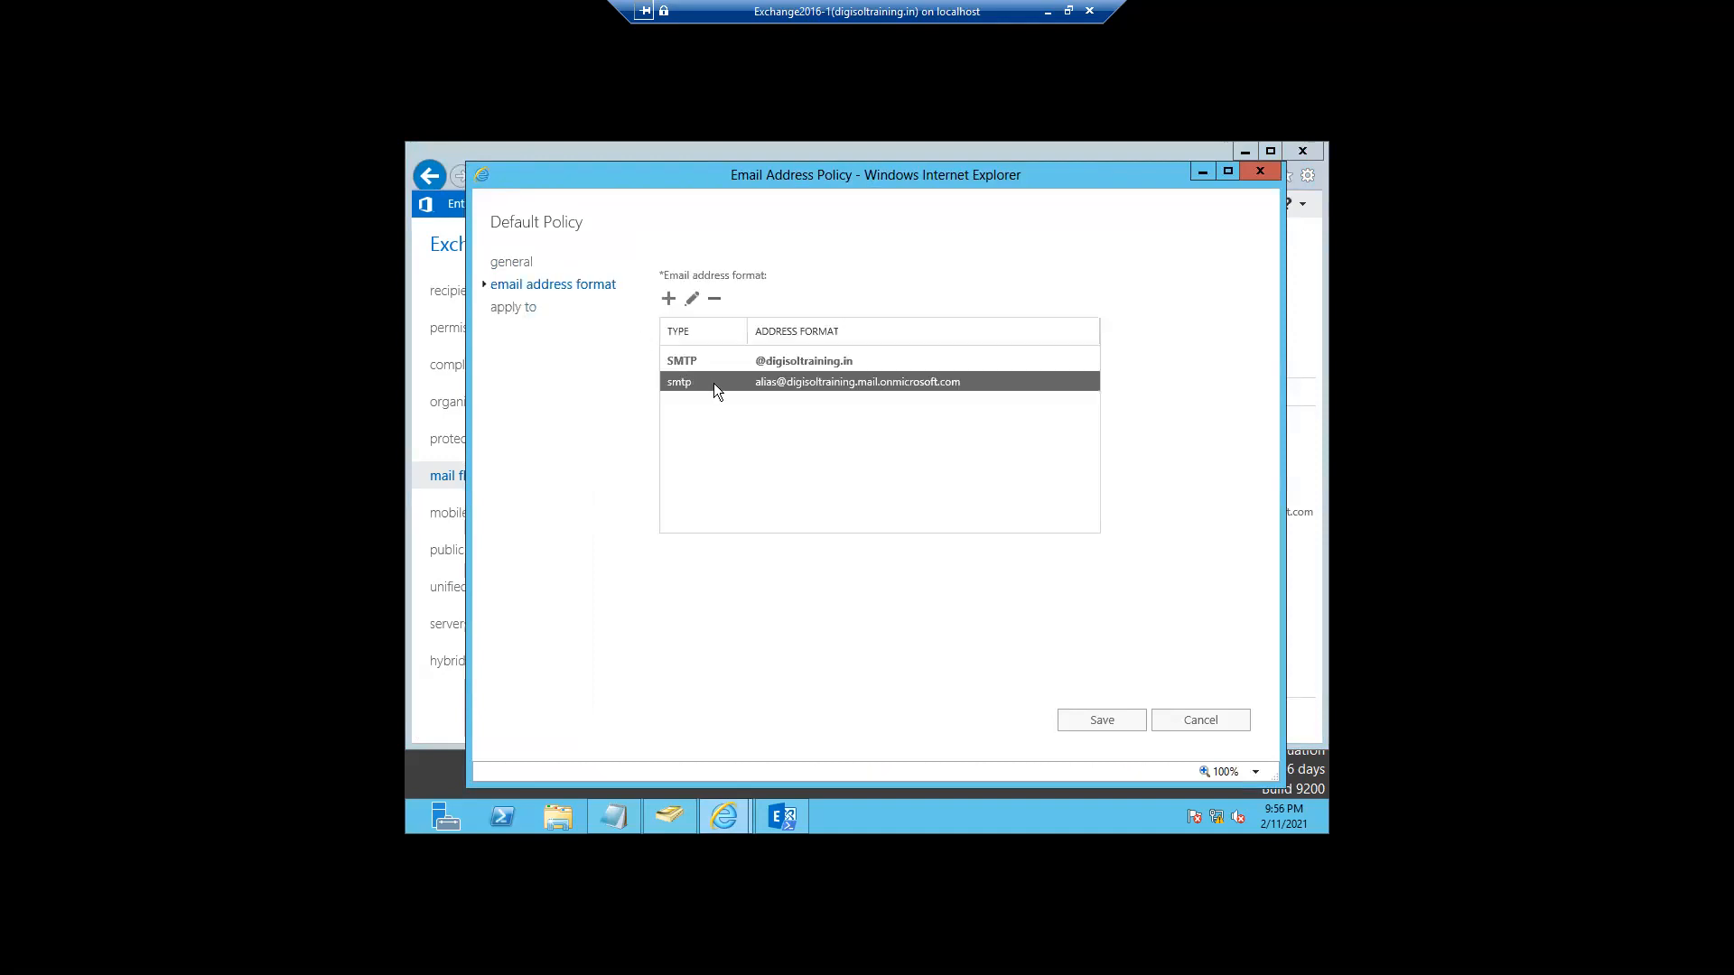
pyautogui.click(782, 368)
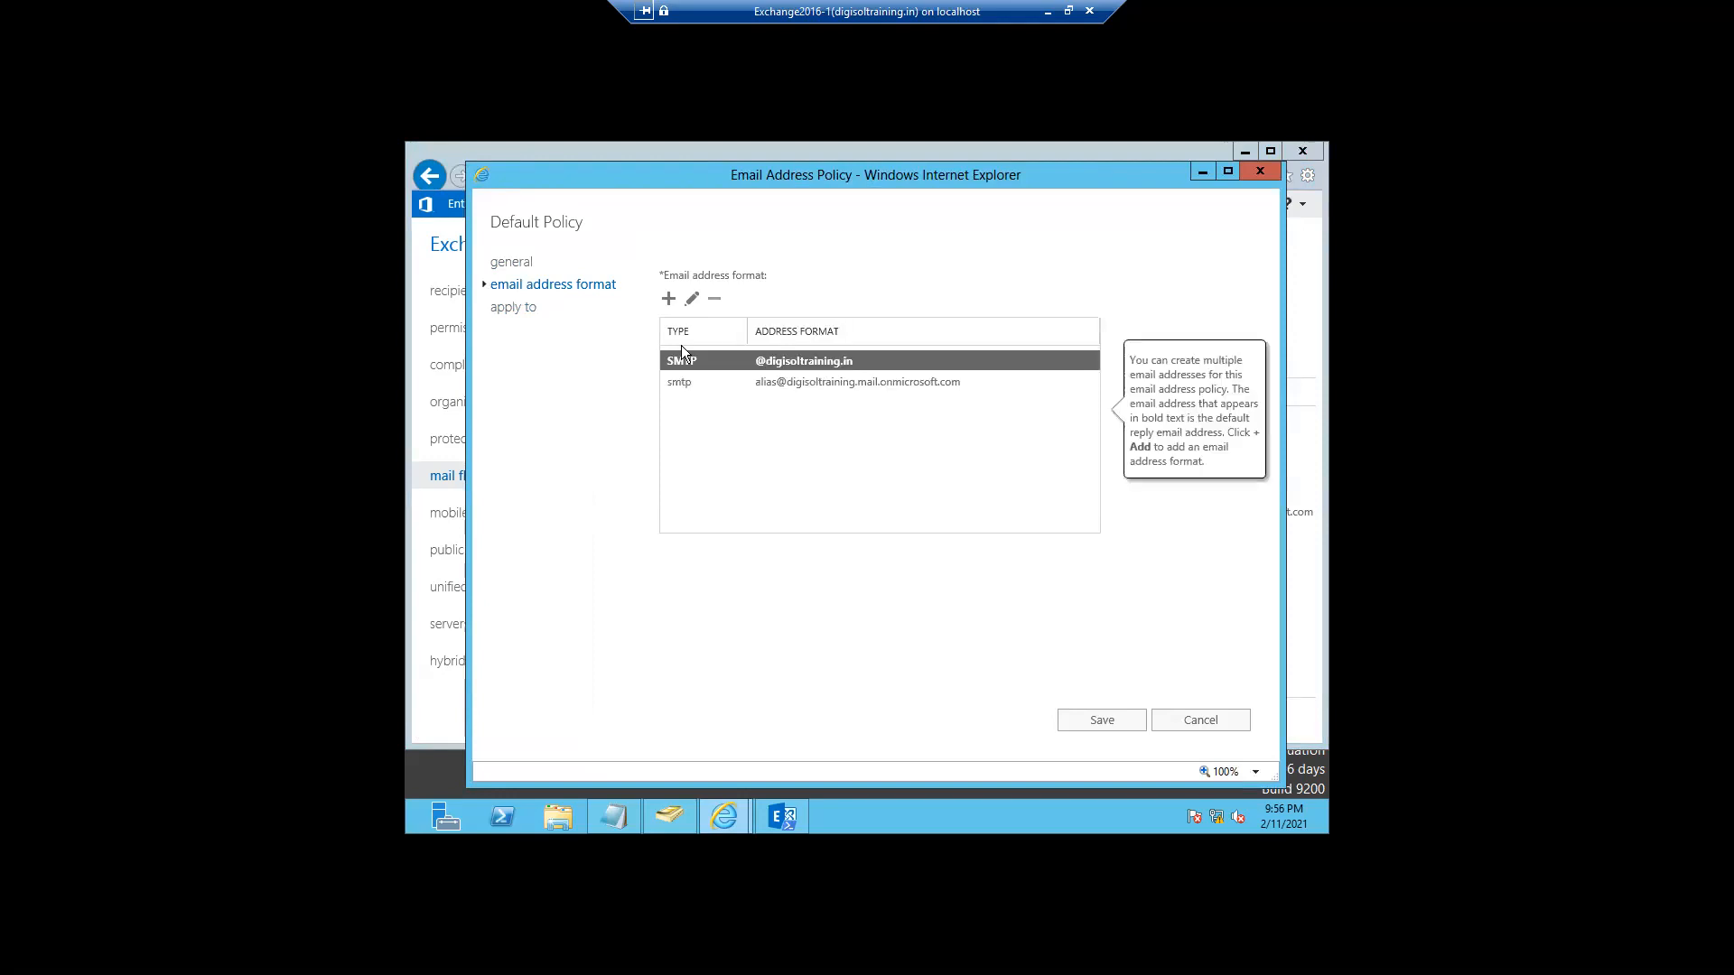
pyautogui.click(516, 309)
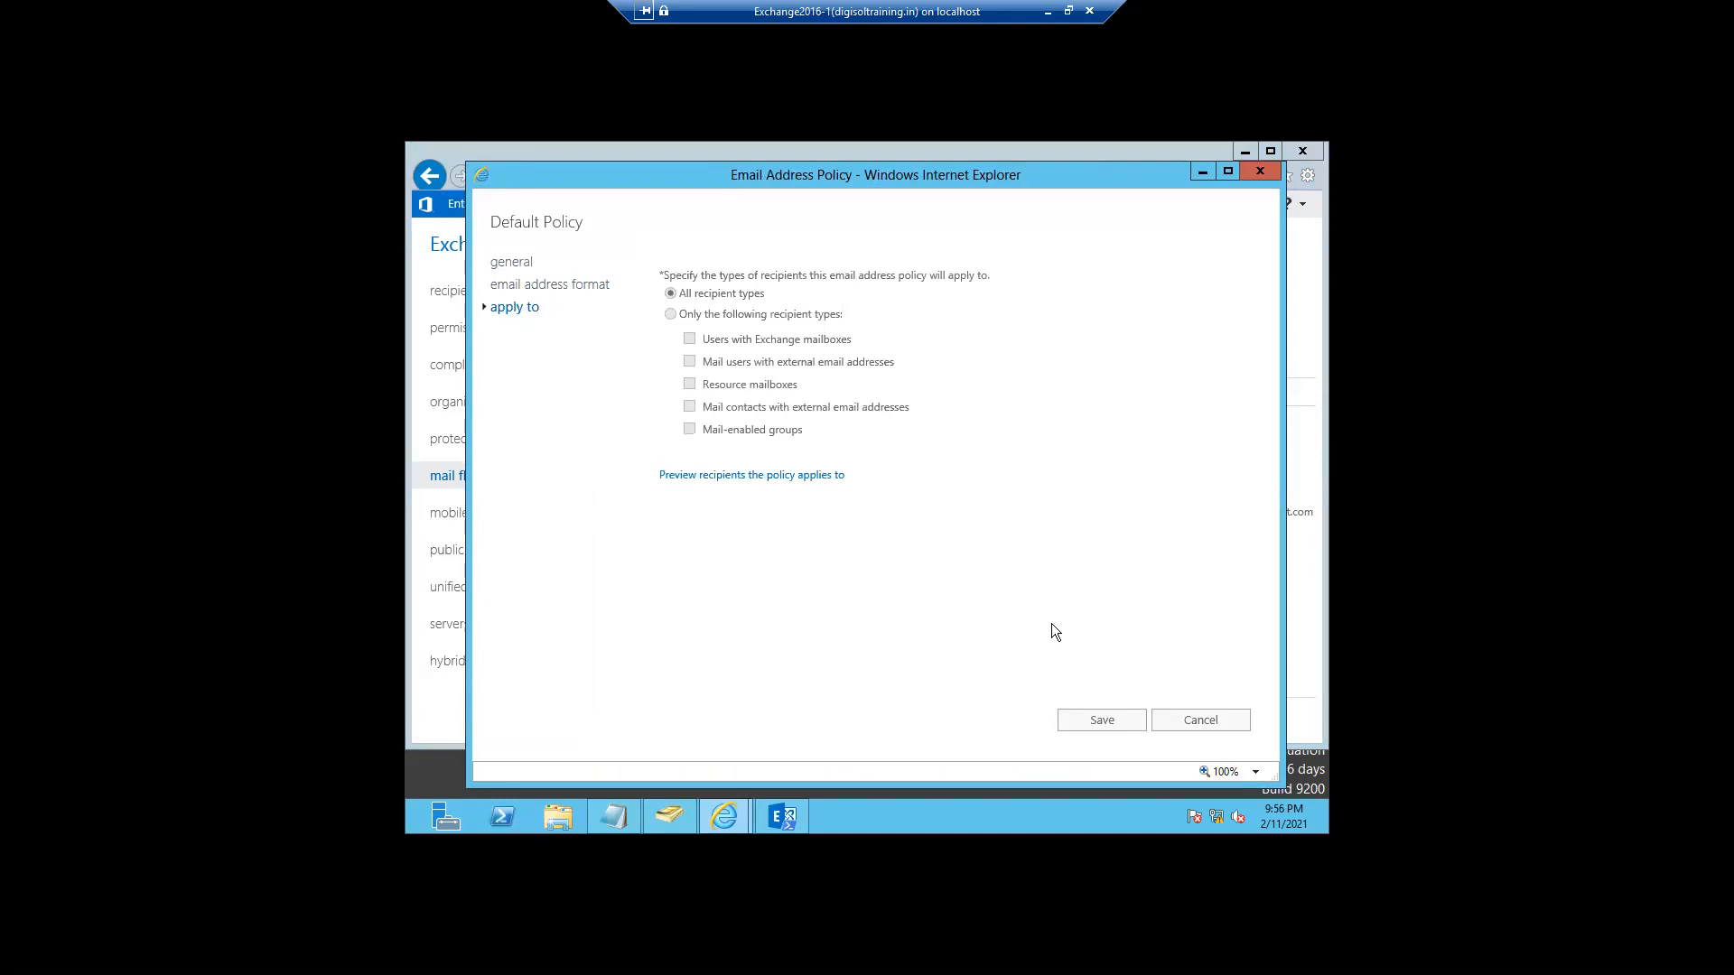
pyautogui.click(1200, 736)
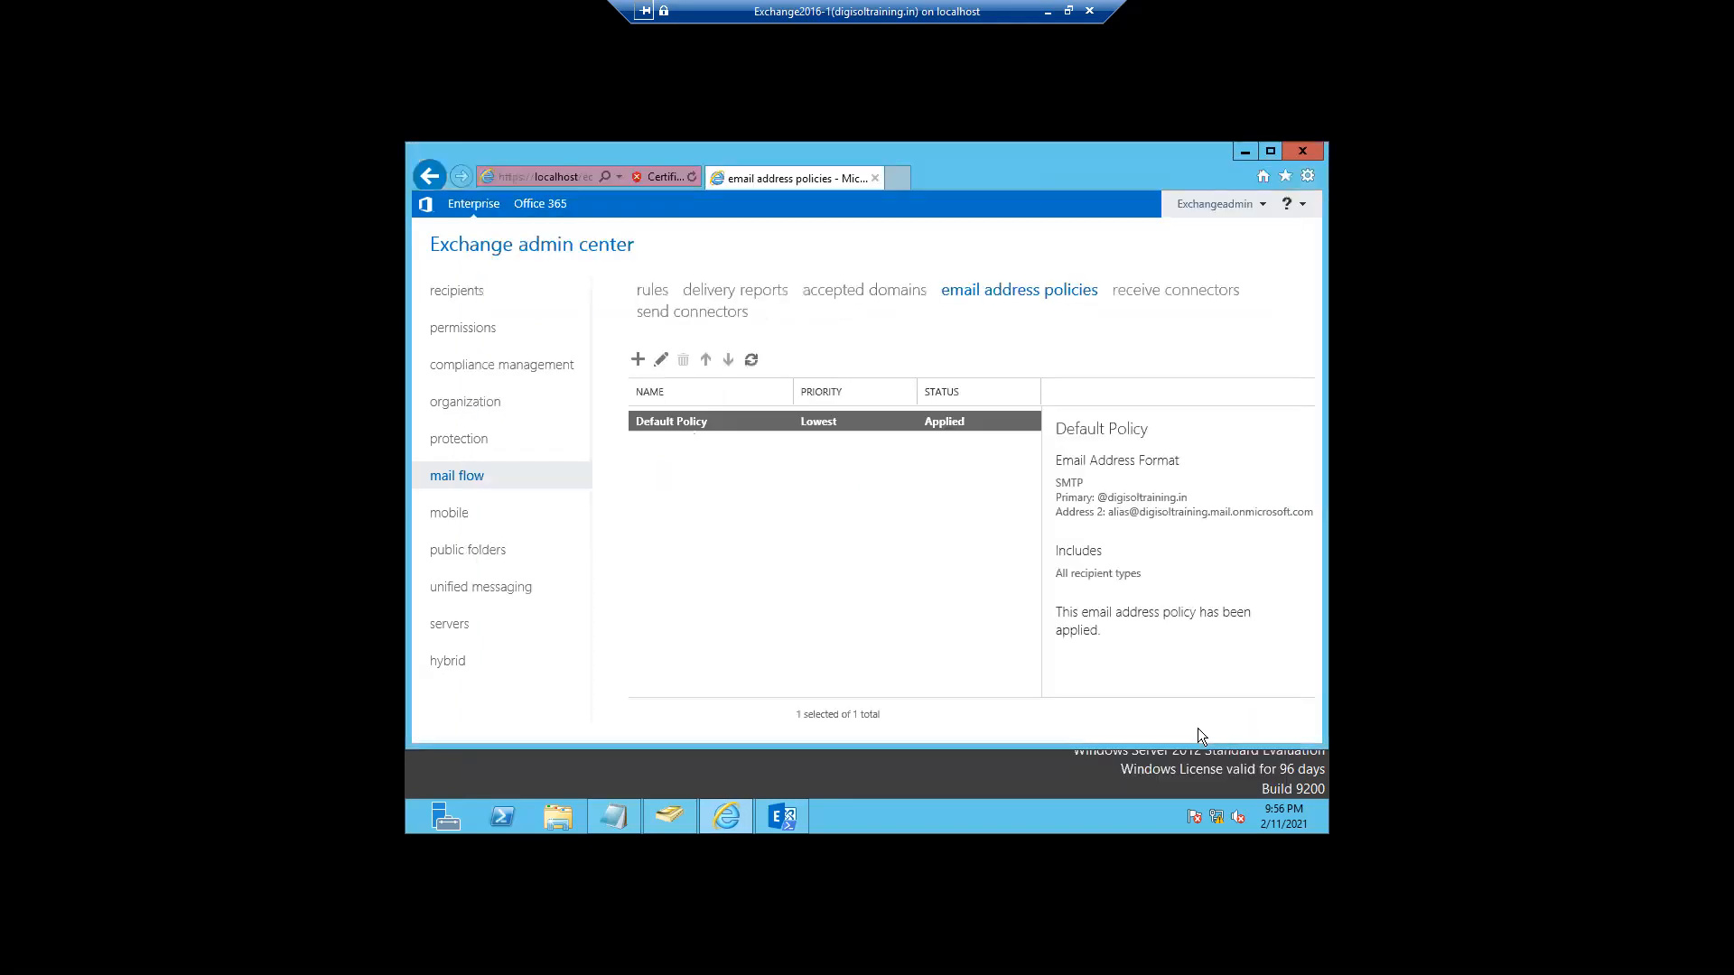
# - Show the EXCH01-2016 receive connectors, widen the Name column, and select Client Proxy EXCH01-2016
pyautogui.click(1158, 301)
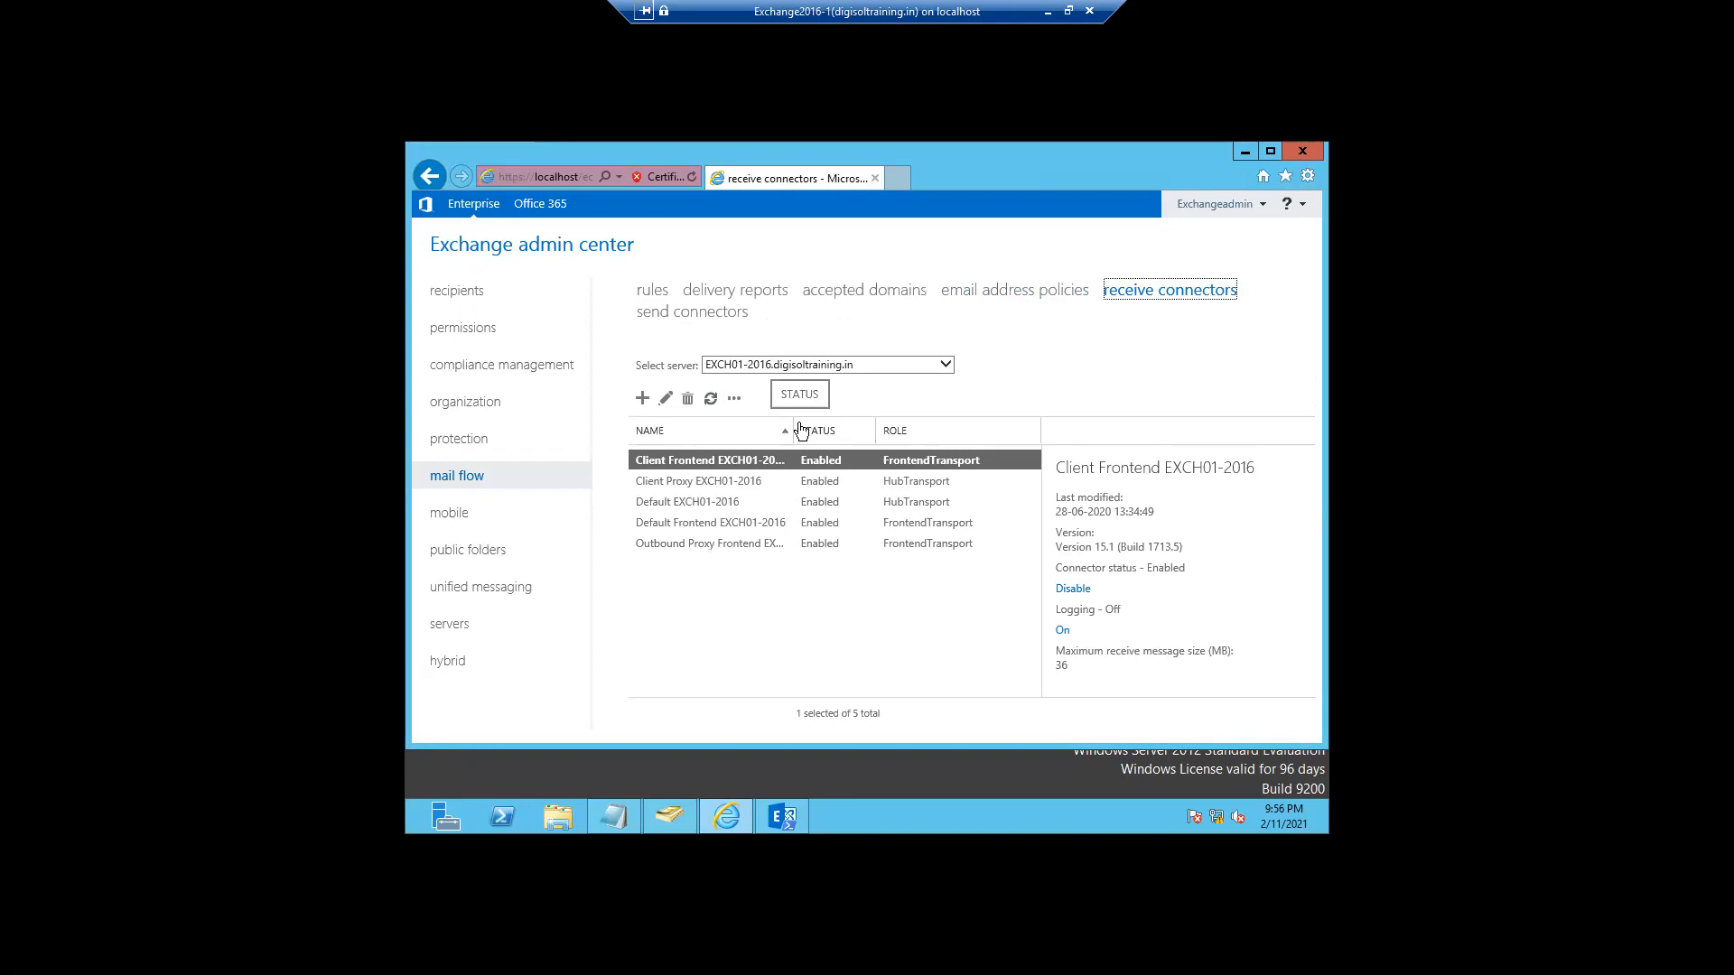
pyautogui.moveTo(797, 419); pyautogui.dragTo(816, 419)
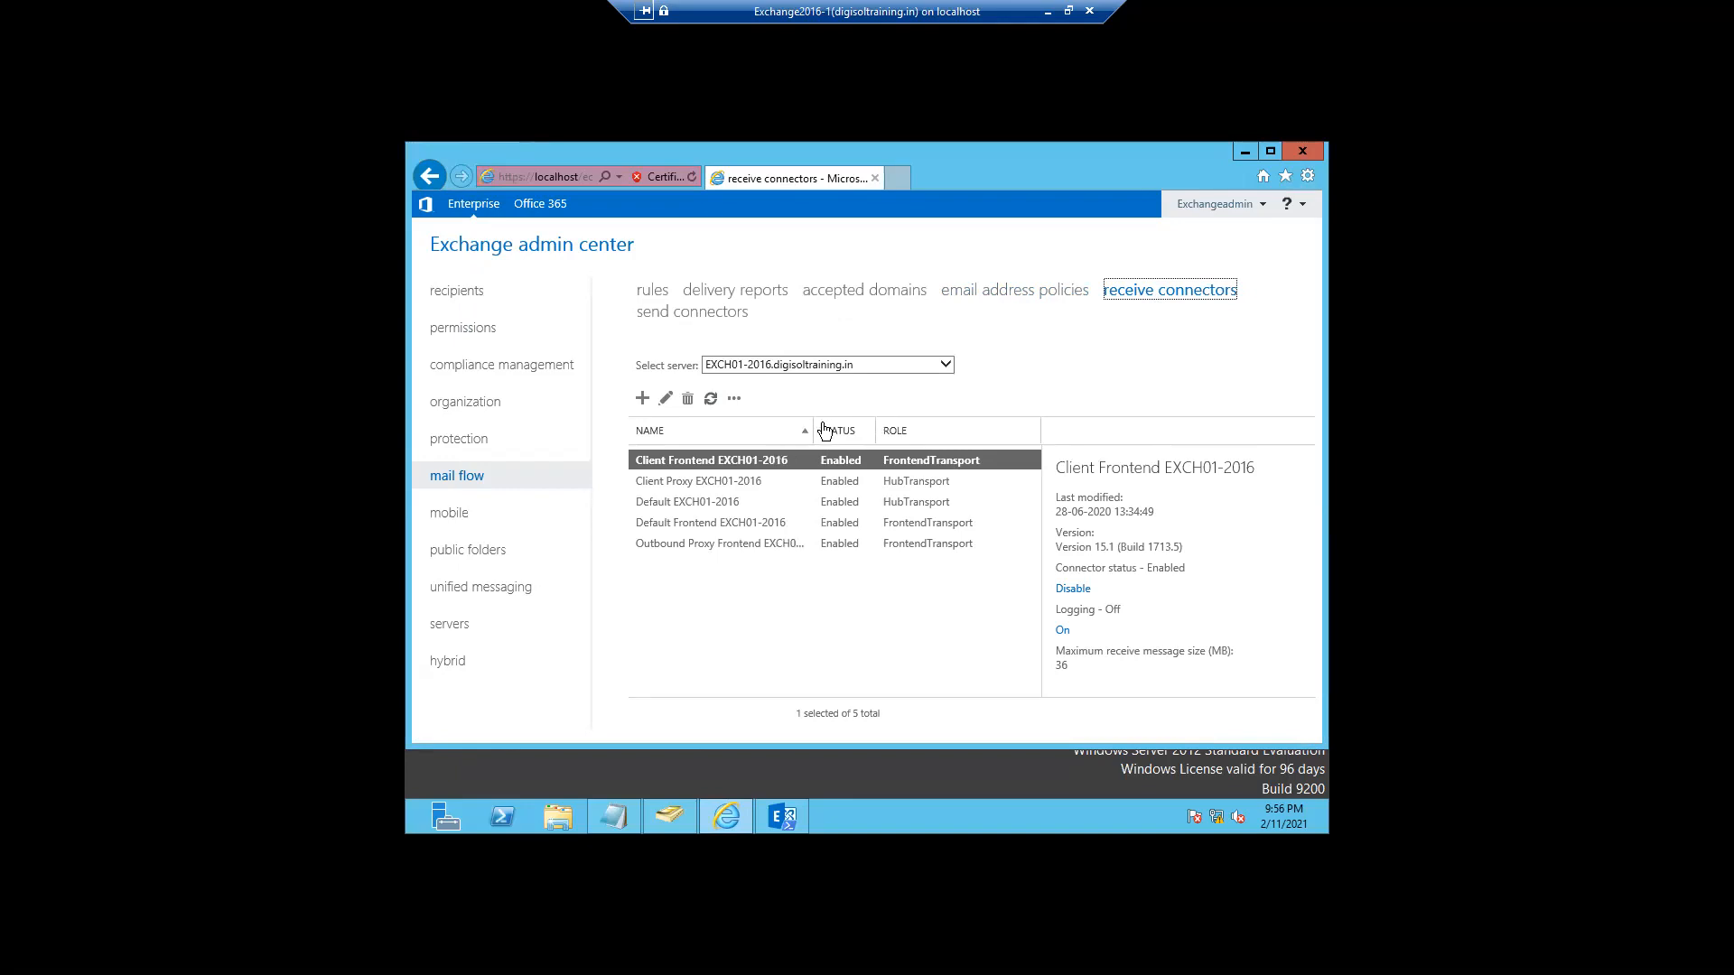
pyautogui.moveTo(814, 421); pyautogui.dragTo(852, 414)
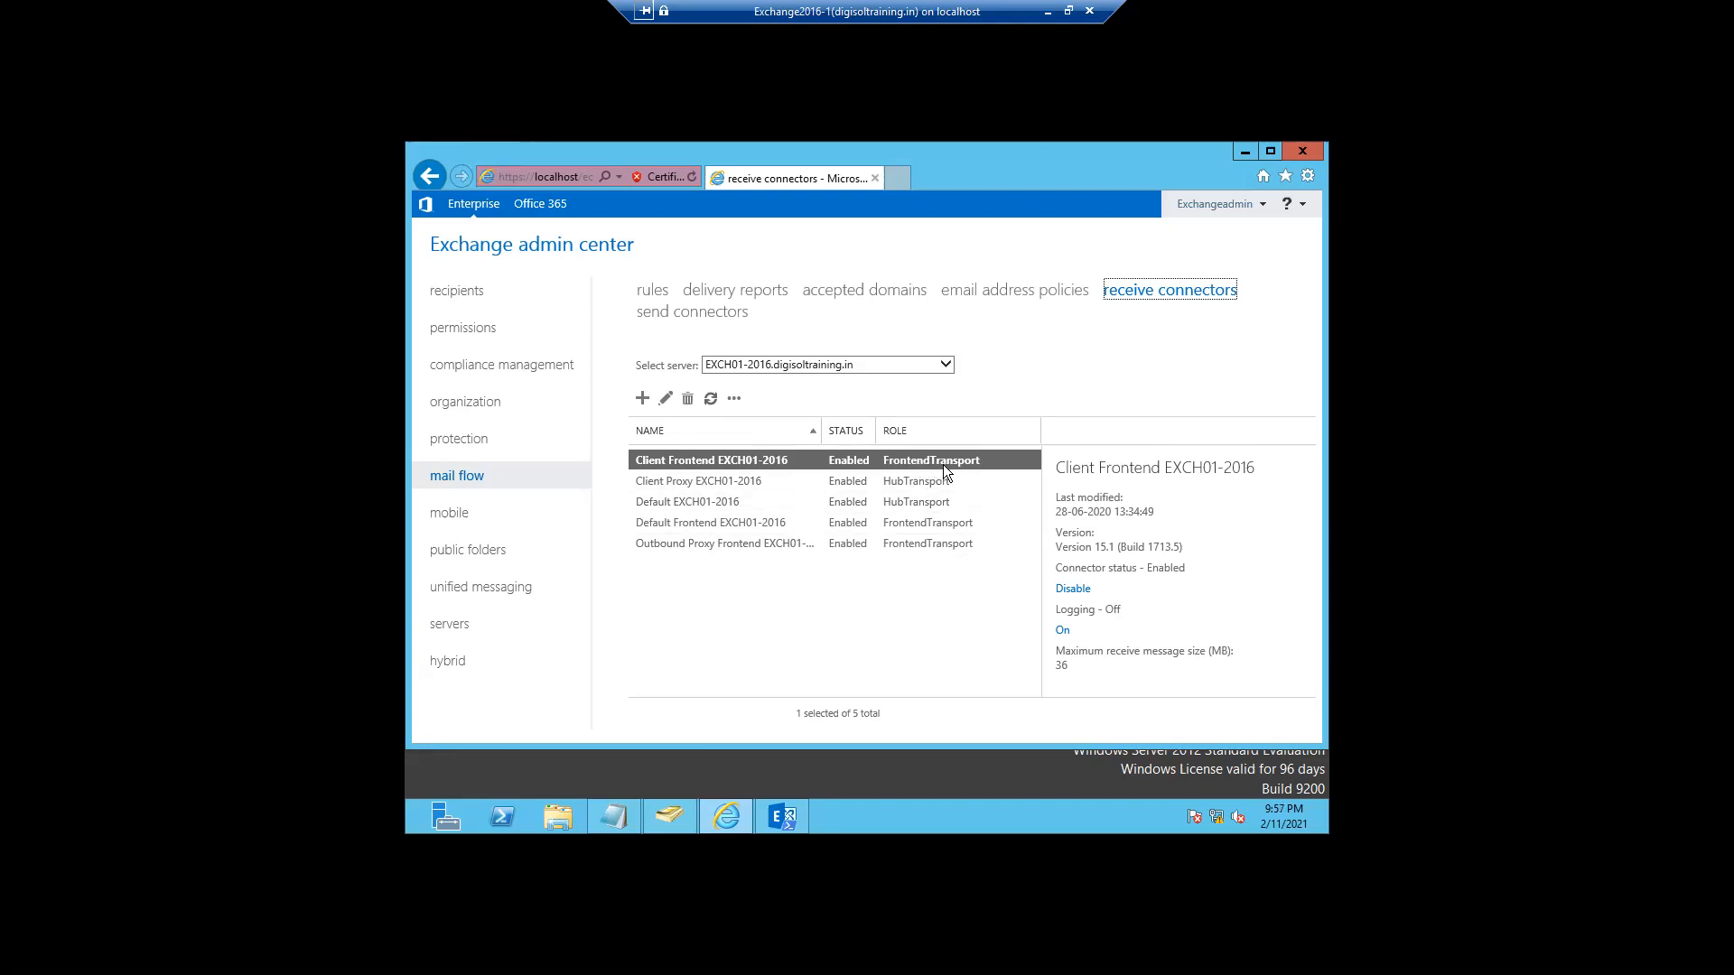
pyautogui.click(674, 485)
pyautogui.click(683, 511)
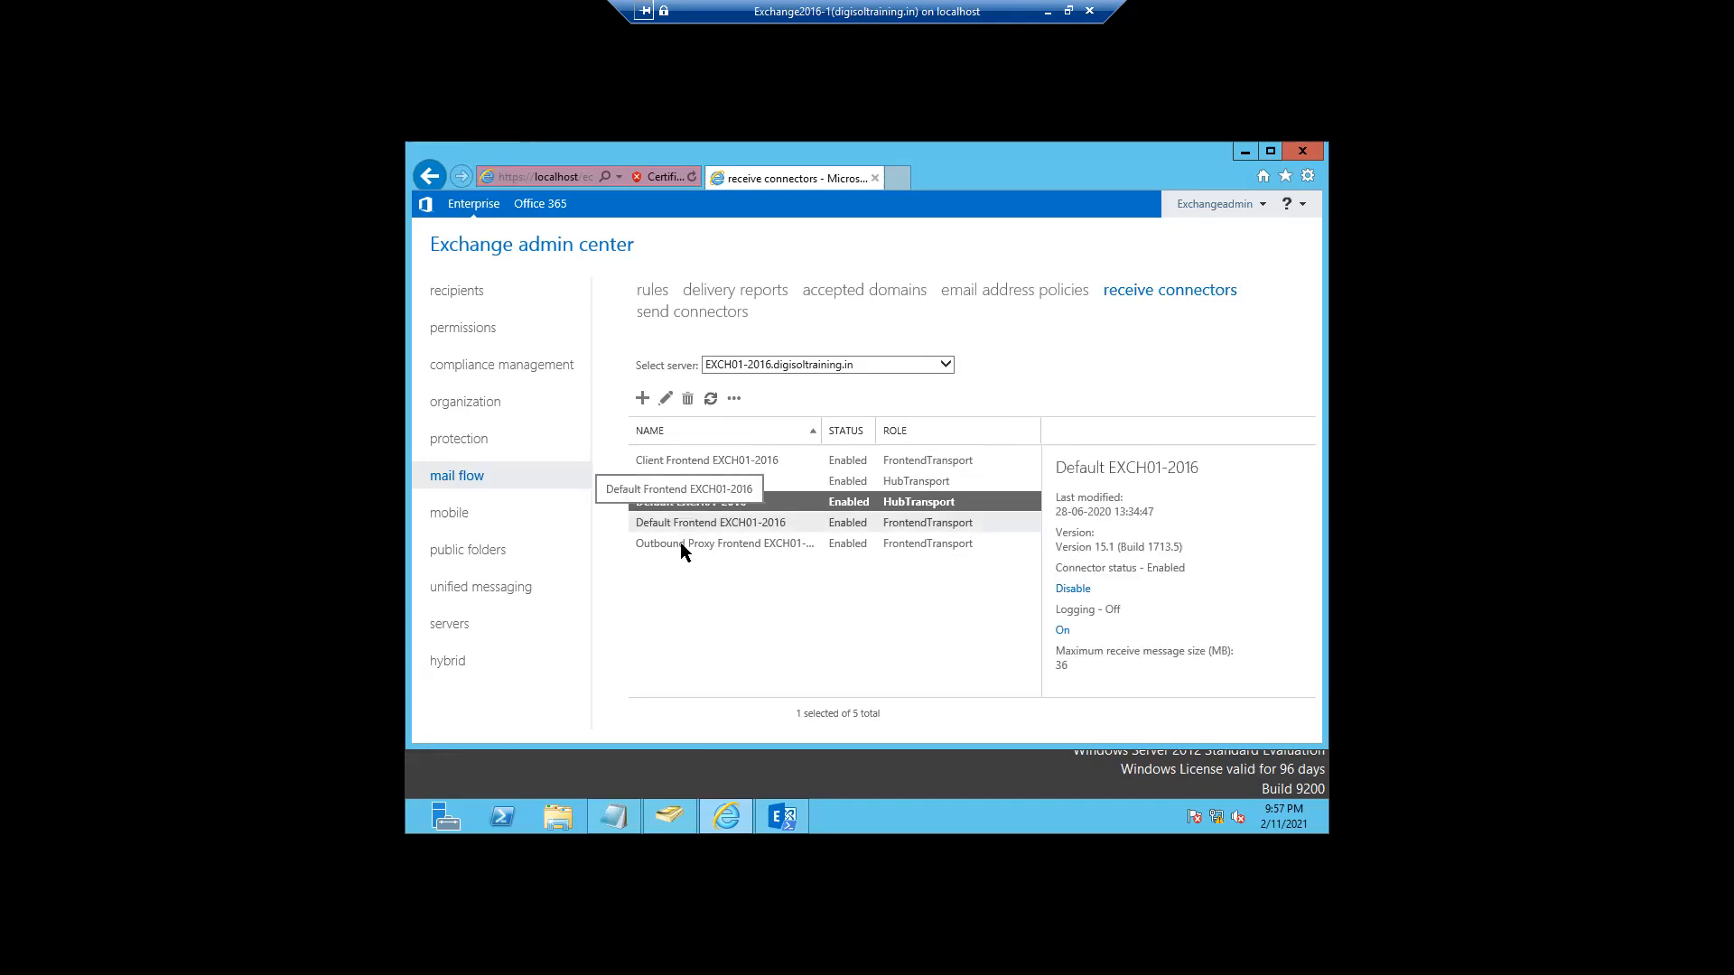
pyautogui.click(680, 544)
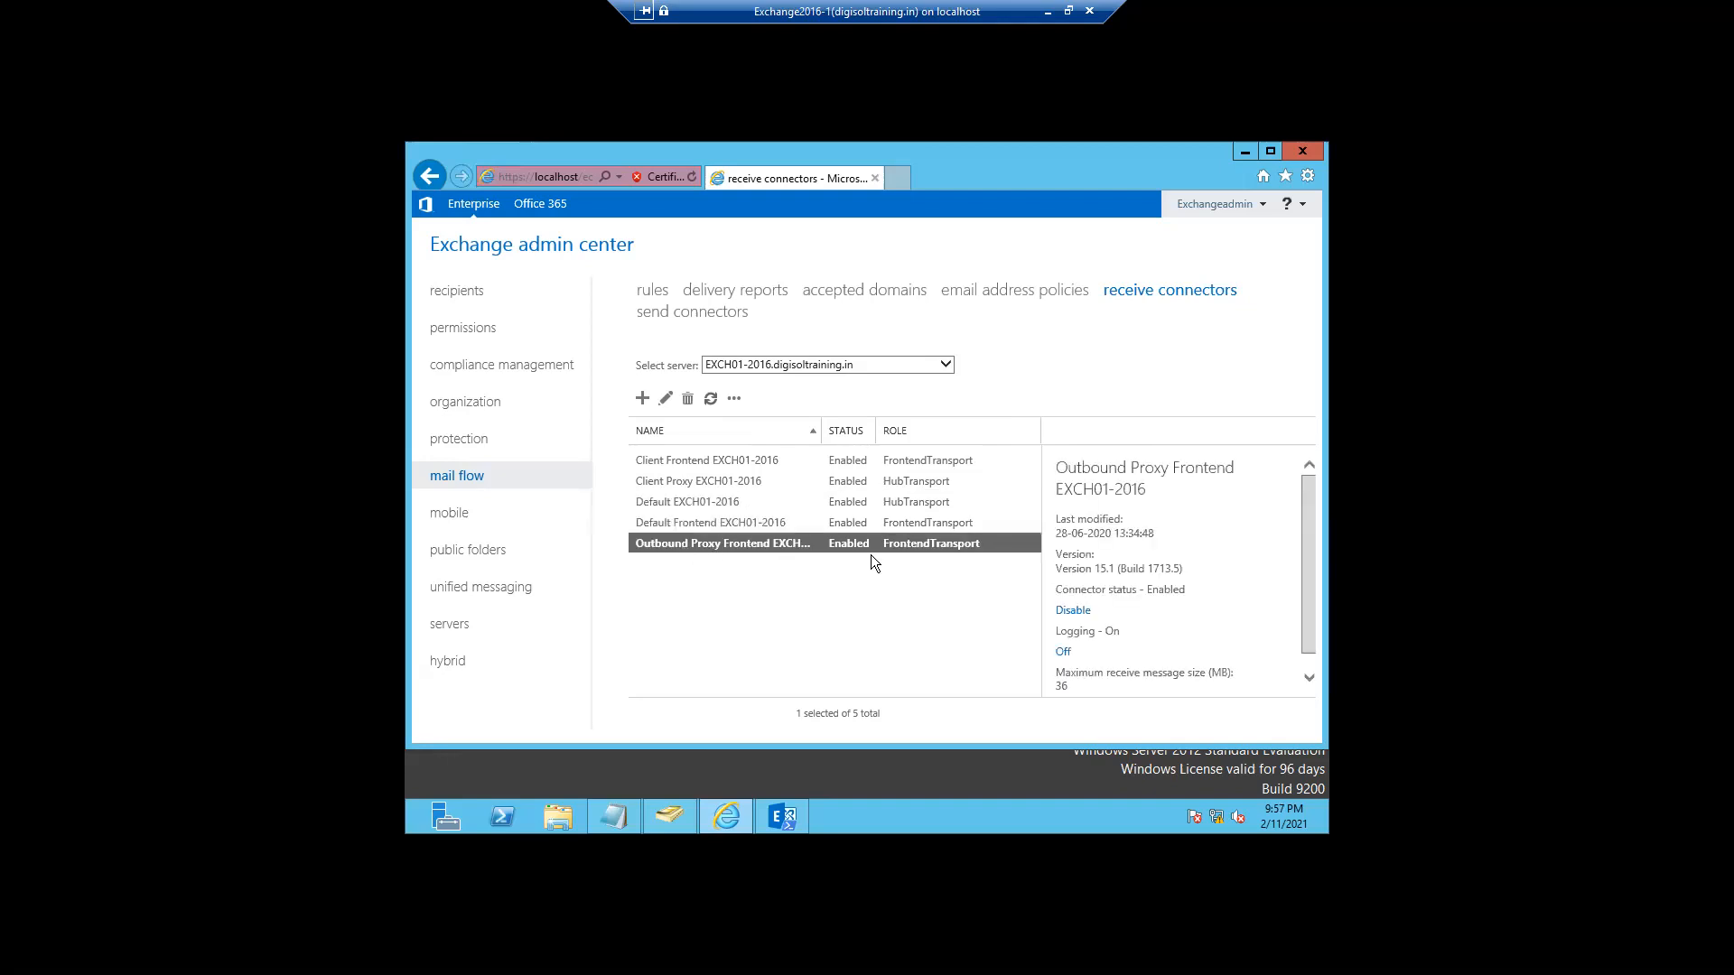
pyautogui.click(912, 483)
pyautogui.click(723, 462)
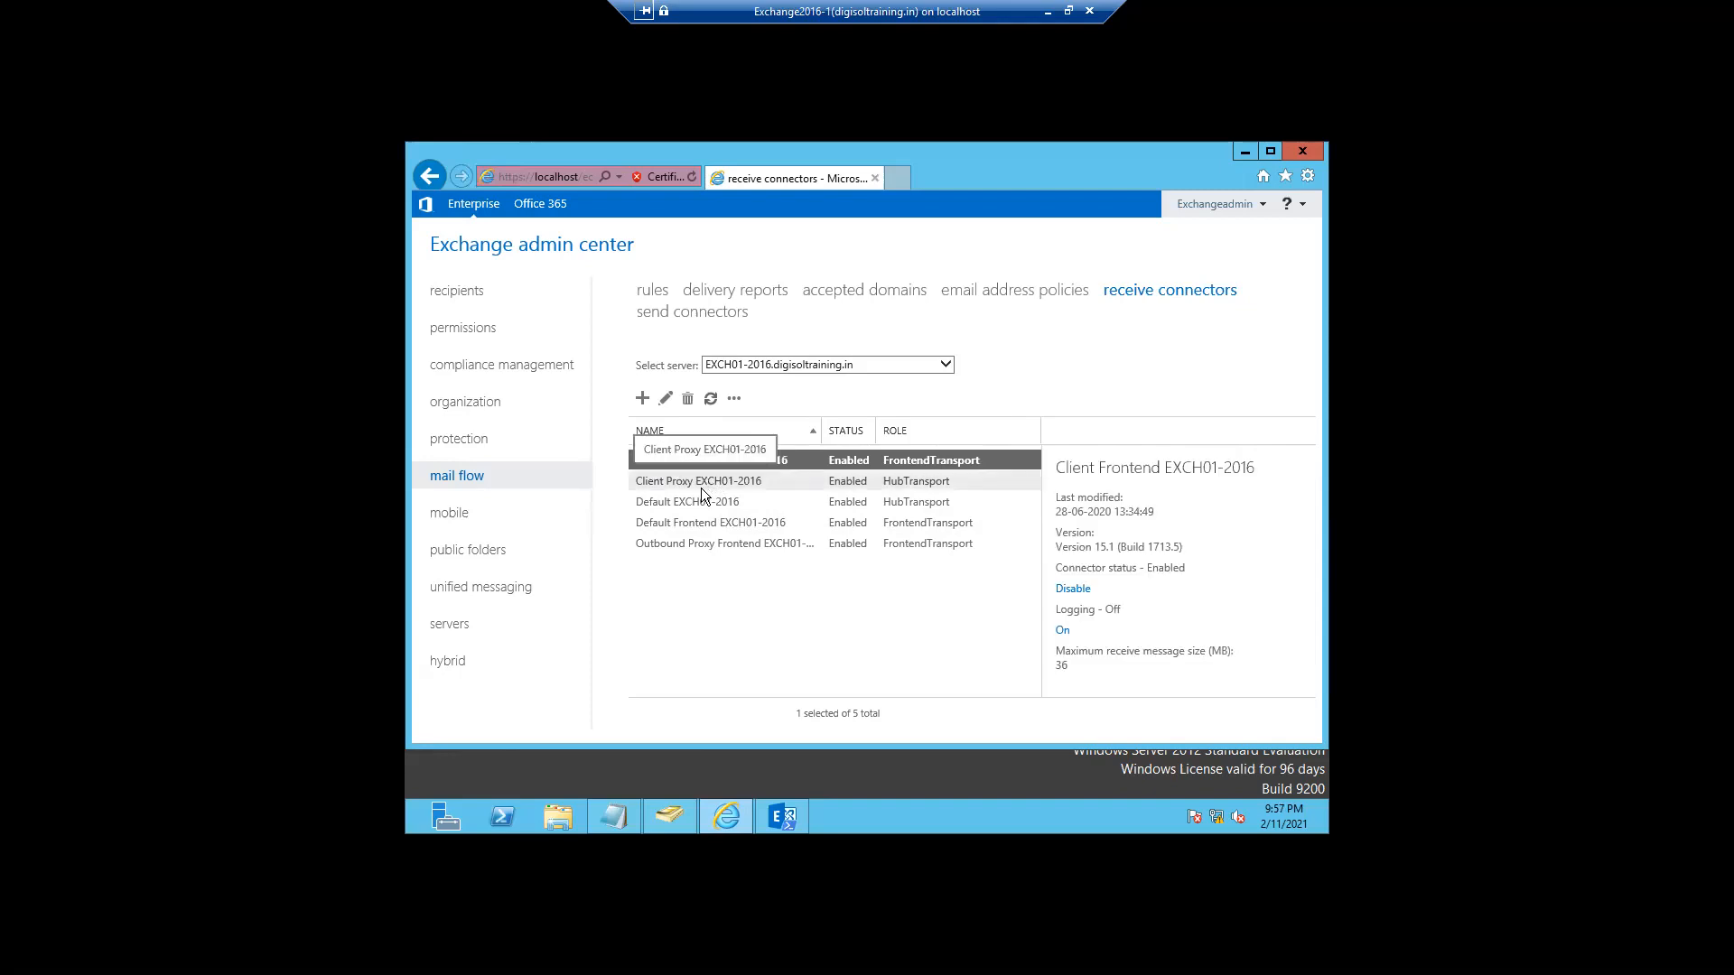
pyautogui.click(701, 487)
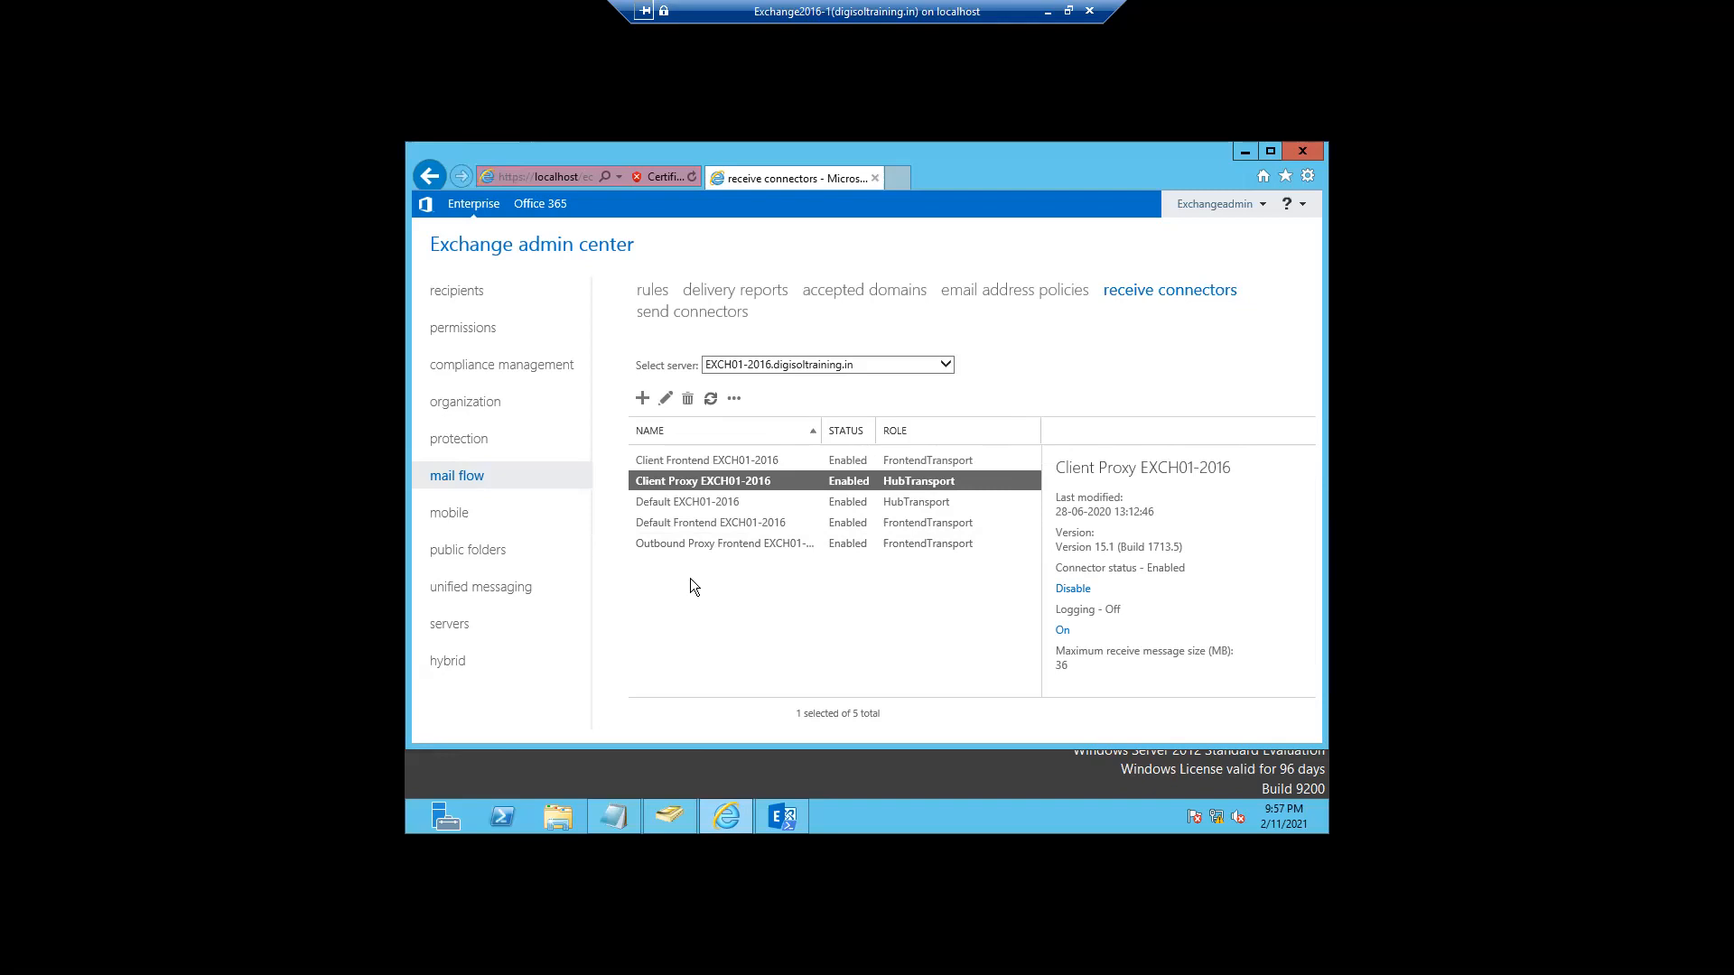
pyautogui.click(705, 462)
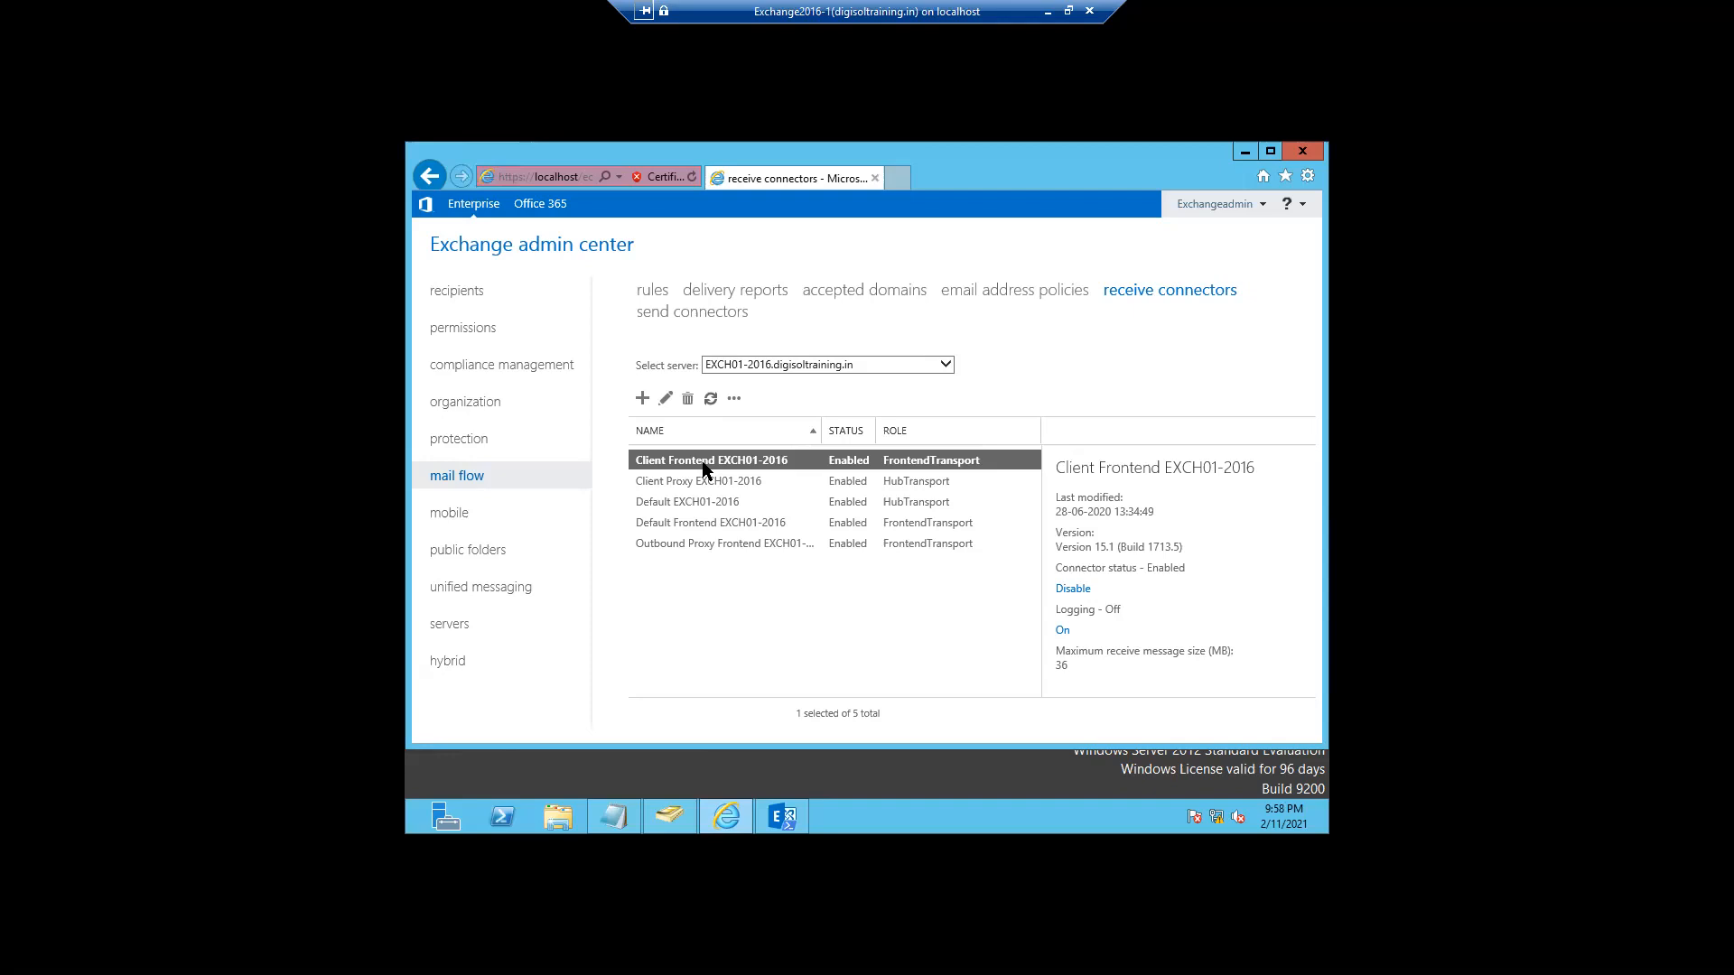
# - Edit Client Frontend EXCH01-2016, check its 36 MB message size limit, and review its security settings
pyautogui.click(664, 400)
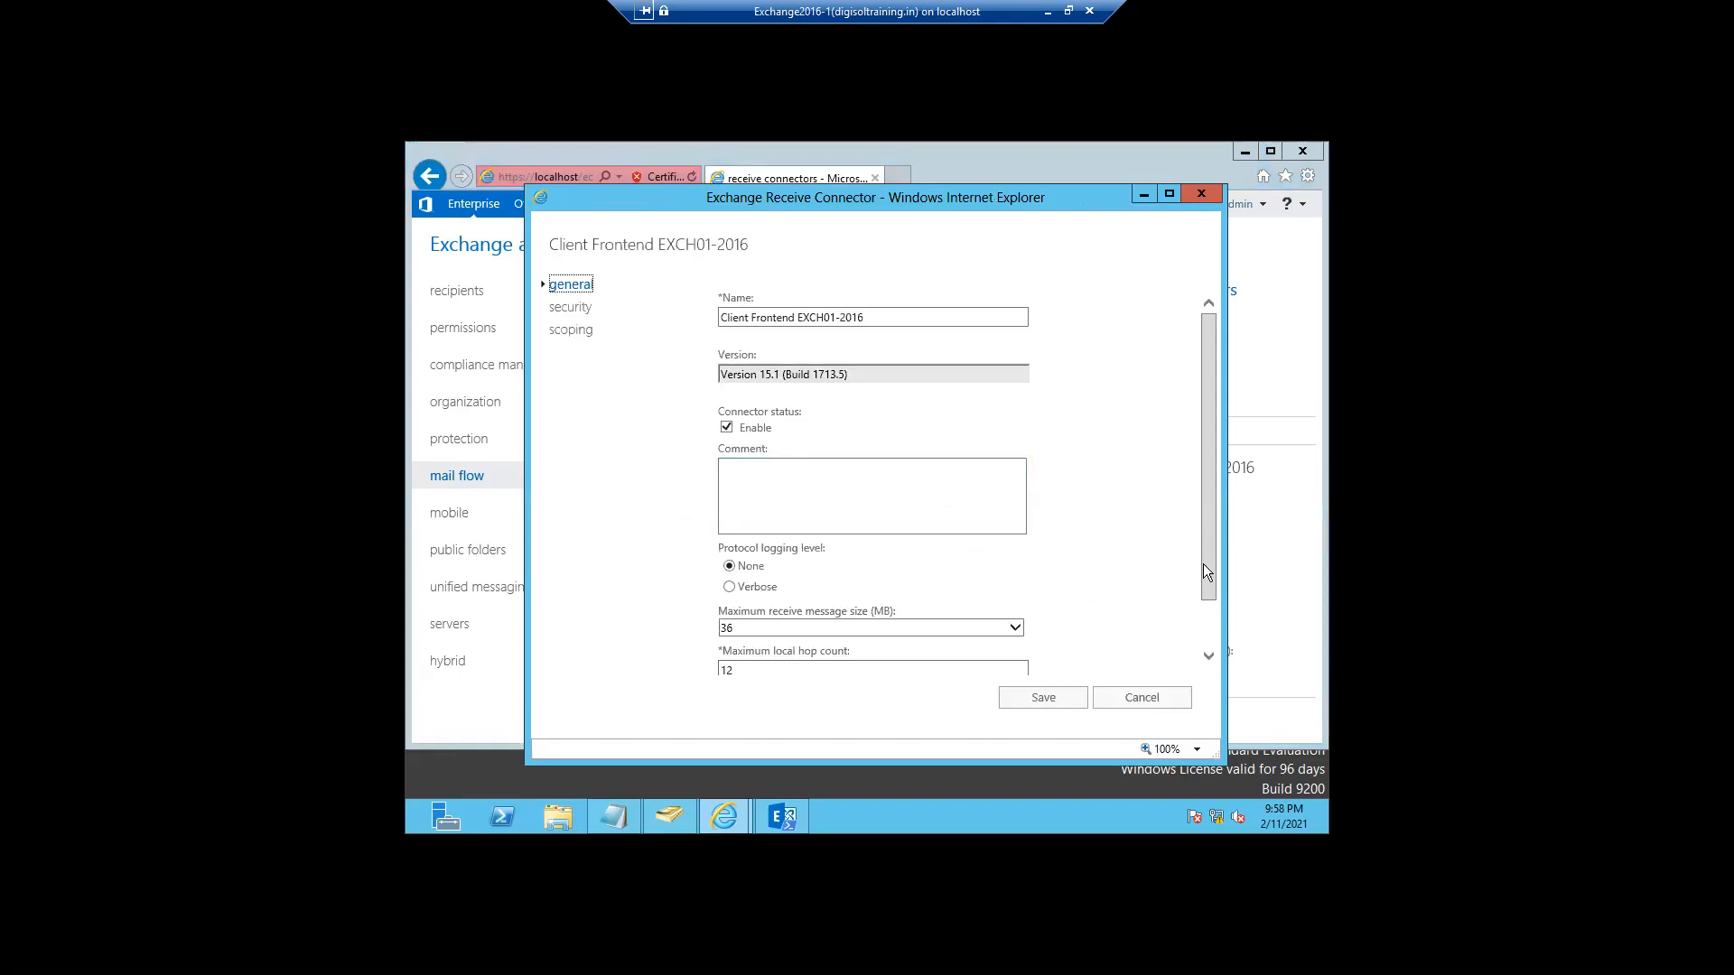
pyautogui.moveTo(1205, 565); pyautogui.dragTo(1207, 603)
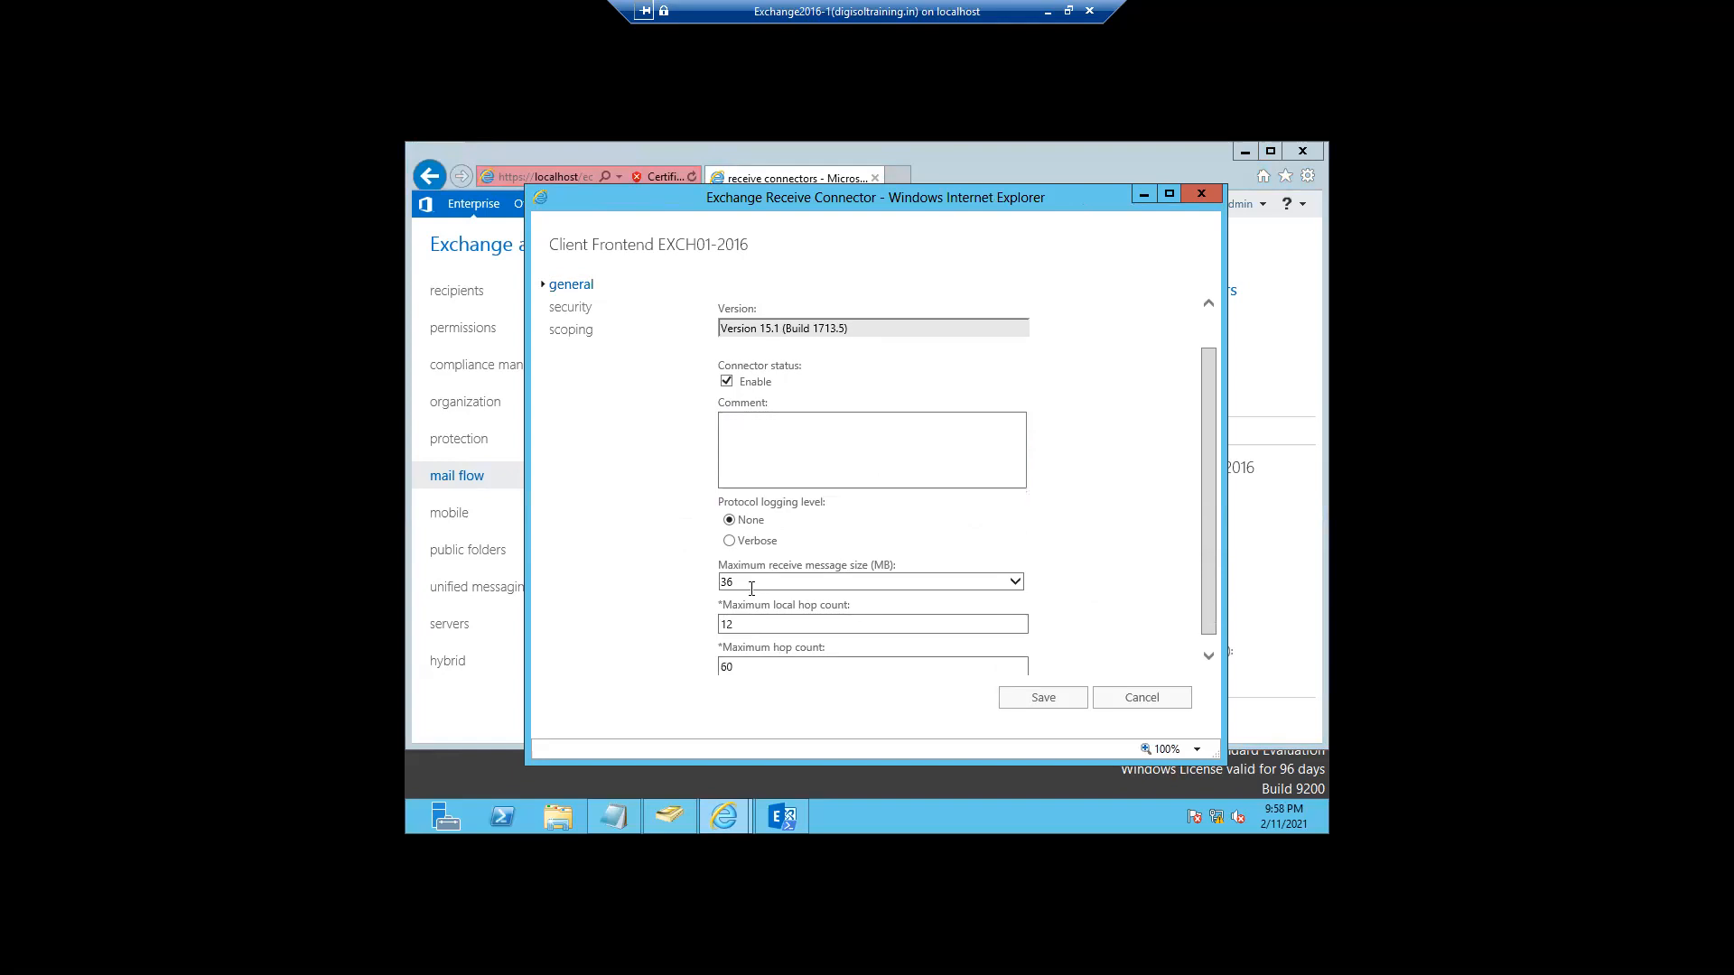
pyautogui.moveTo(751, 588); pyautogui.dragTo(713, 585)
pyautogui.click(1208, 656)
pyautogui.click(743, 567)
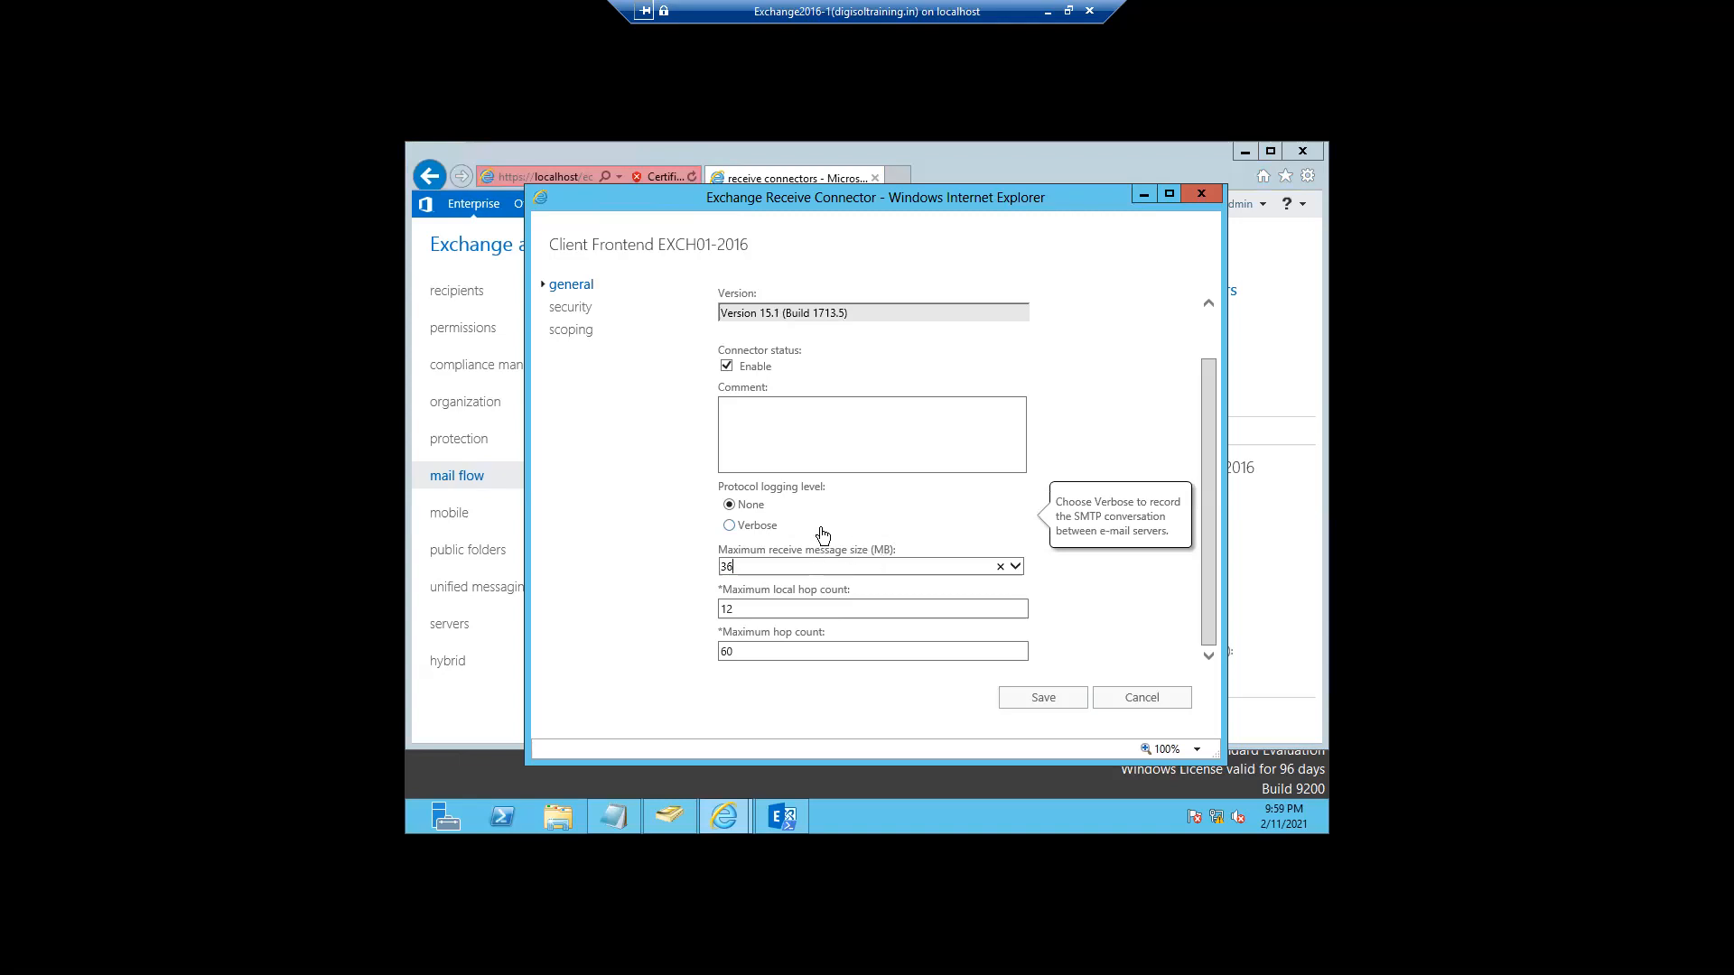
pyautogui.moveTo(744, 570); pyautogui.dragTo(714, 571)
pyautogui.click(570, 309)
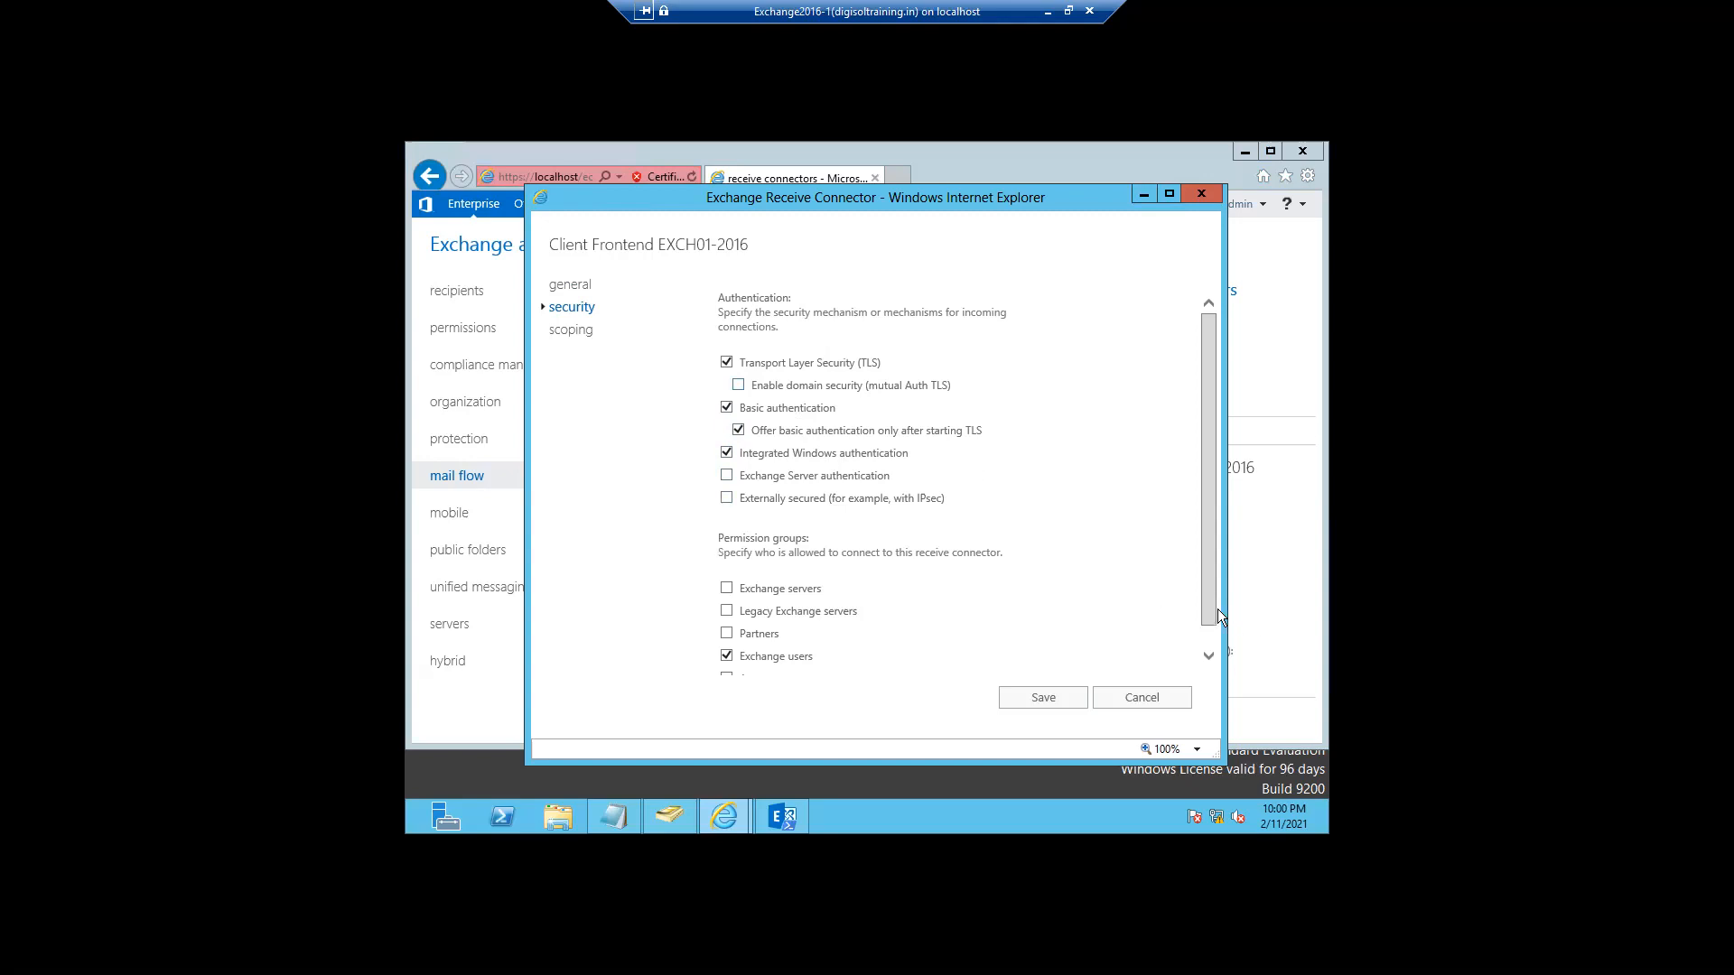
pyautogui.moveTo(1211, 607); pyautogui.dragTo(1210, 634)
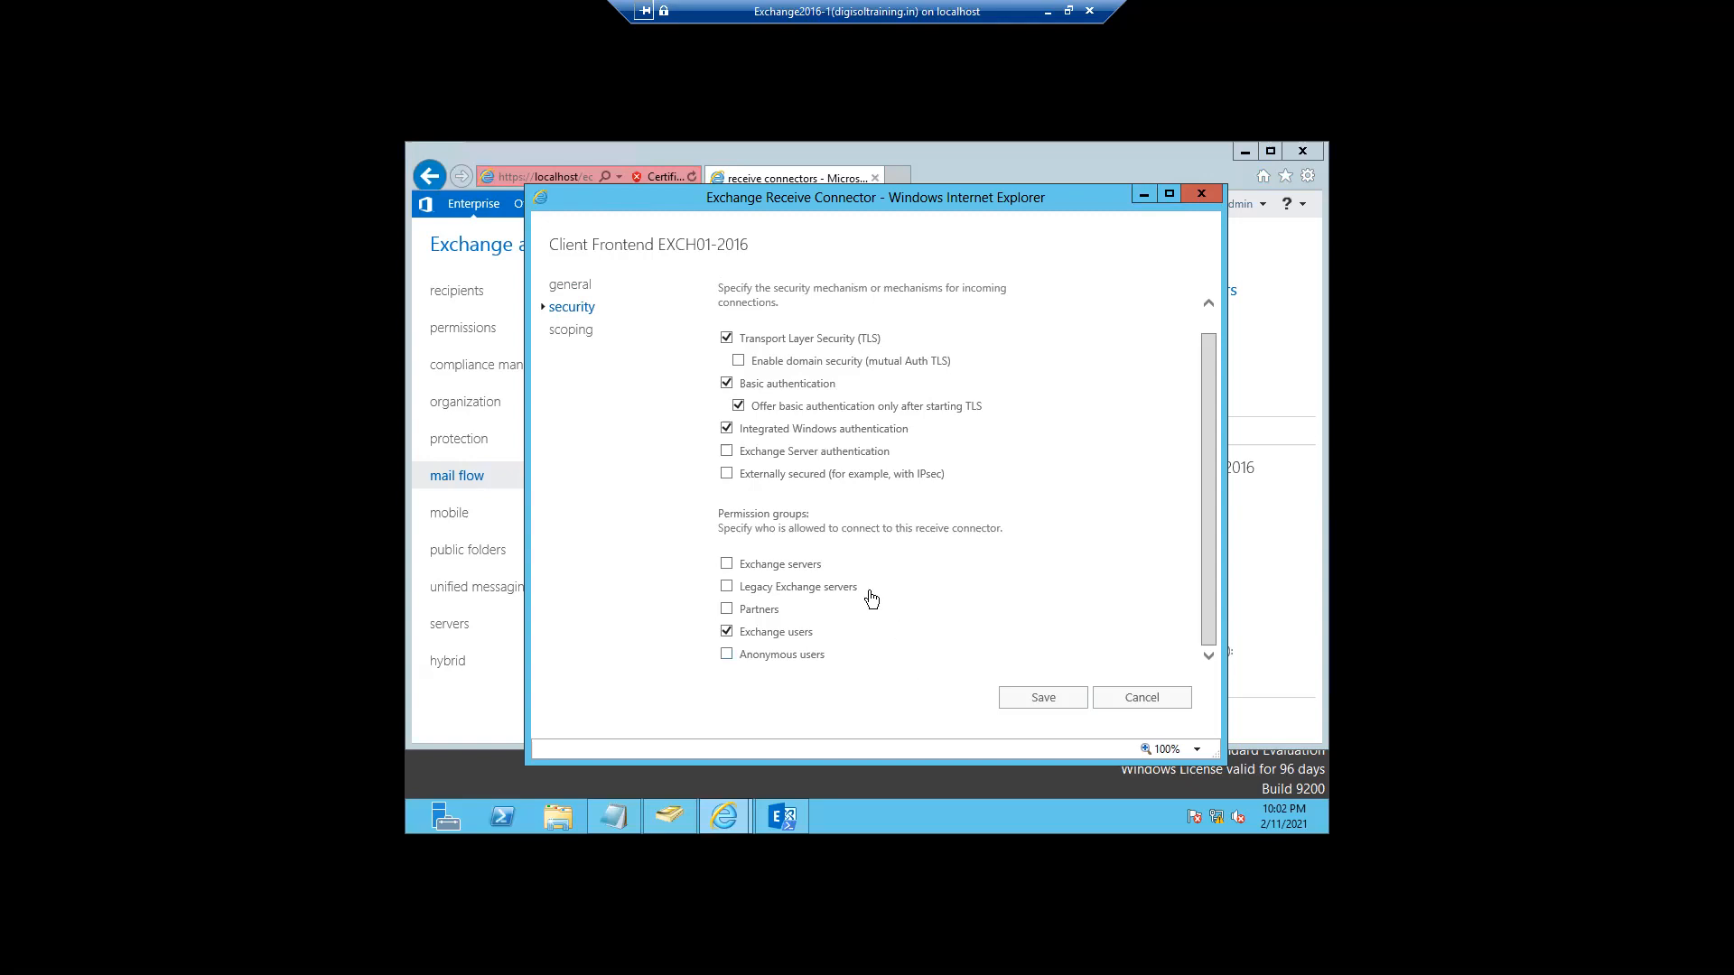
# - Show the Client Frontend EXCH01-2016 scoping page with its remote IP ranges and port 587 bindings
pyautogui.click(578, 331)
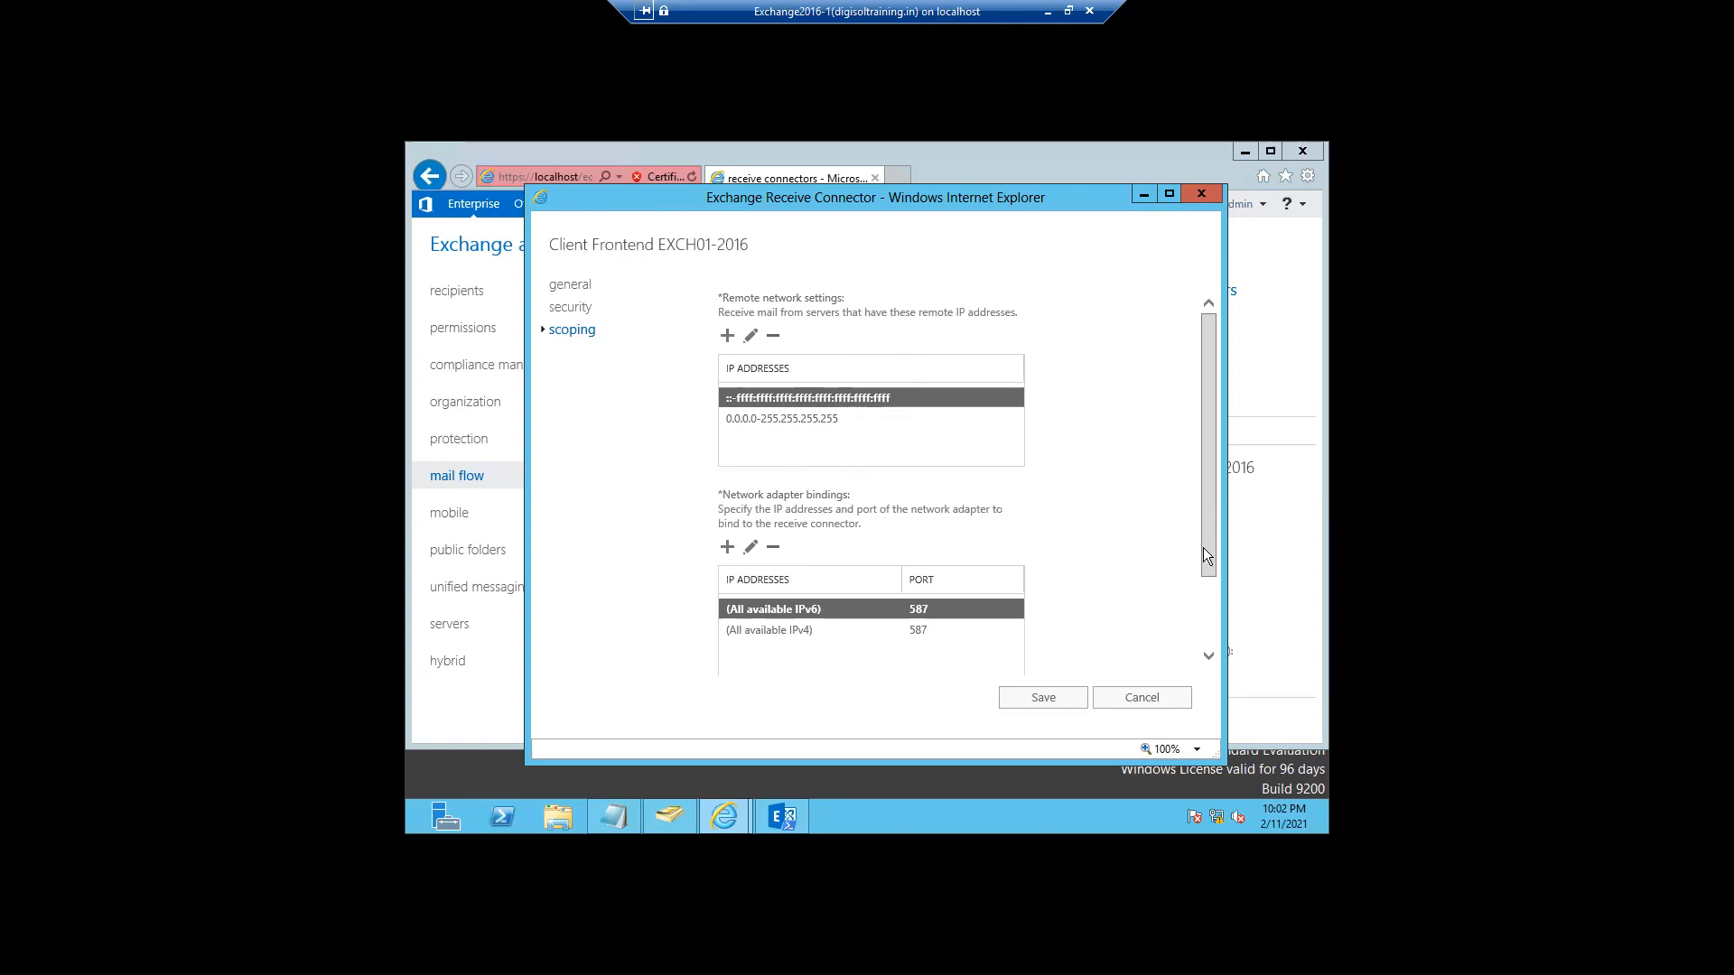
pyautogui.moveTo(1203, 548); pyautogui.dragTo(1194, 506)
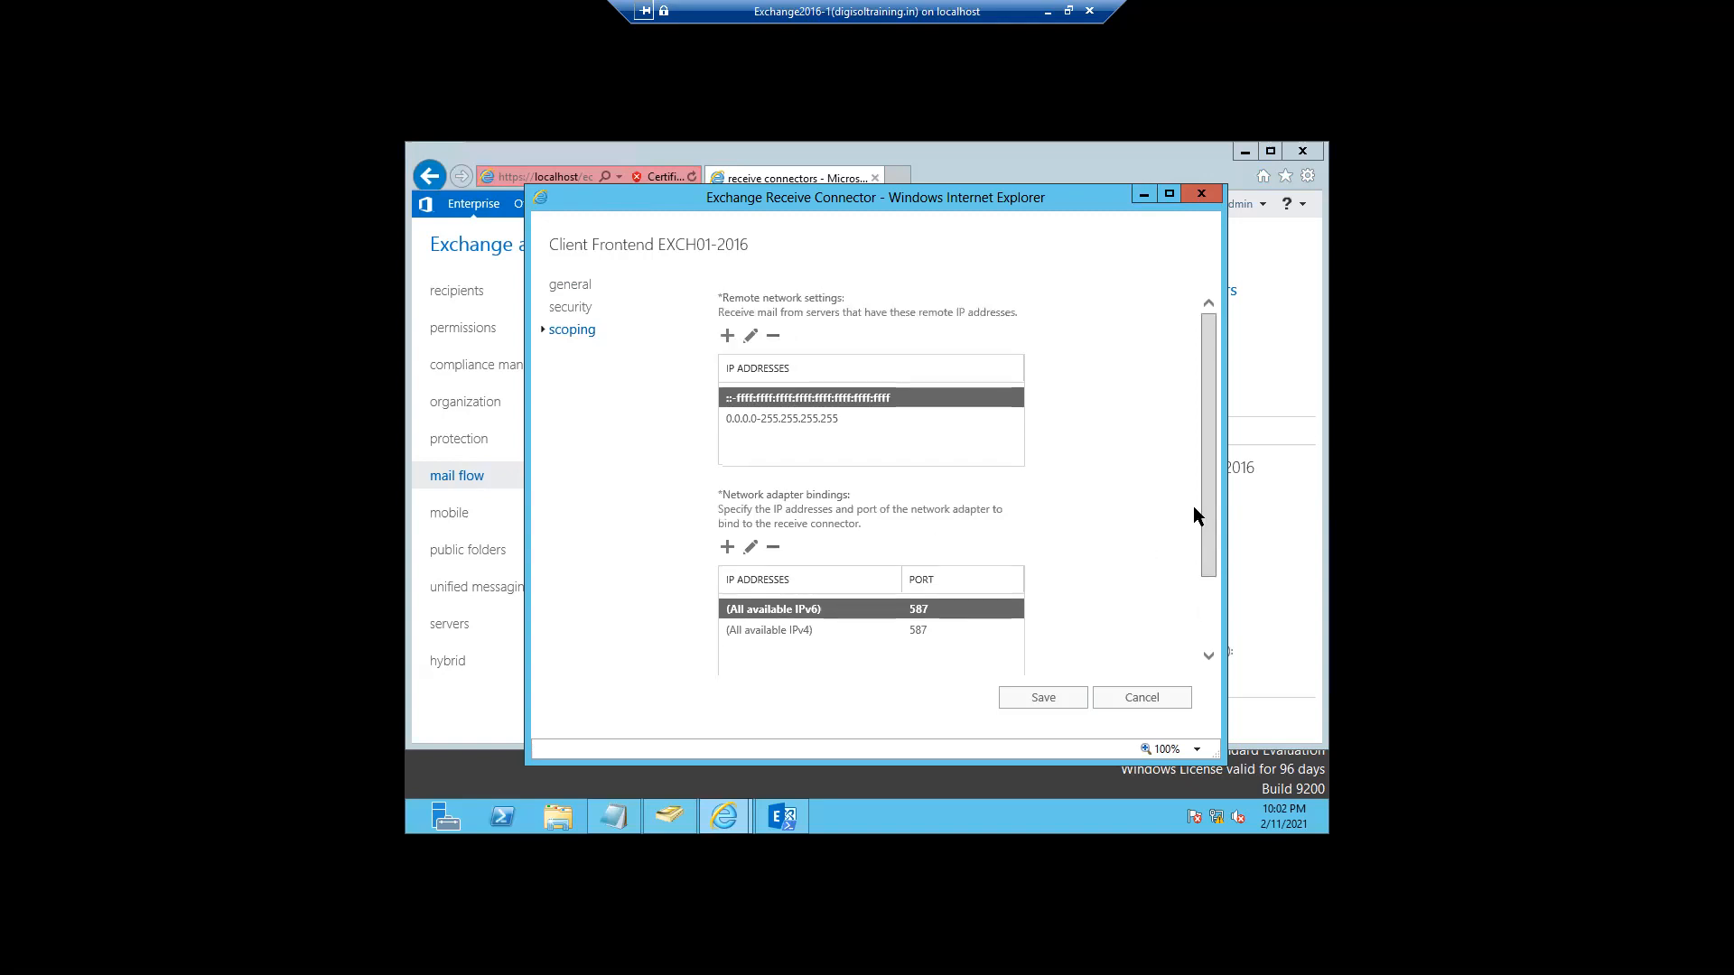
pyautogui.click(760, 419)
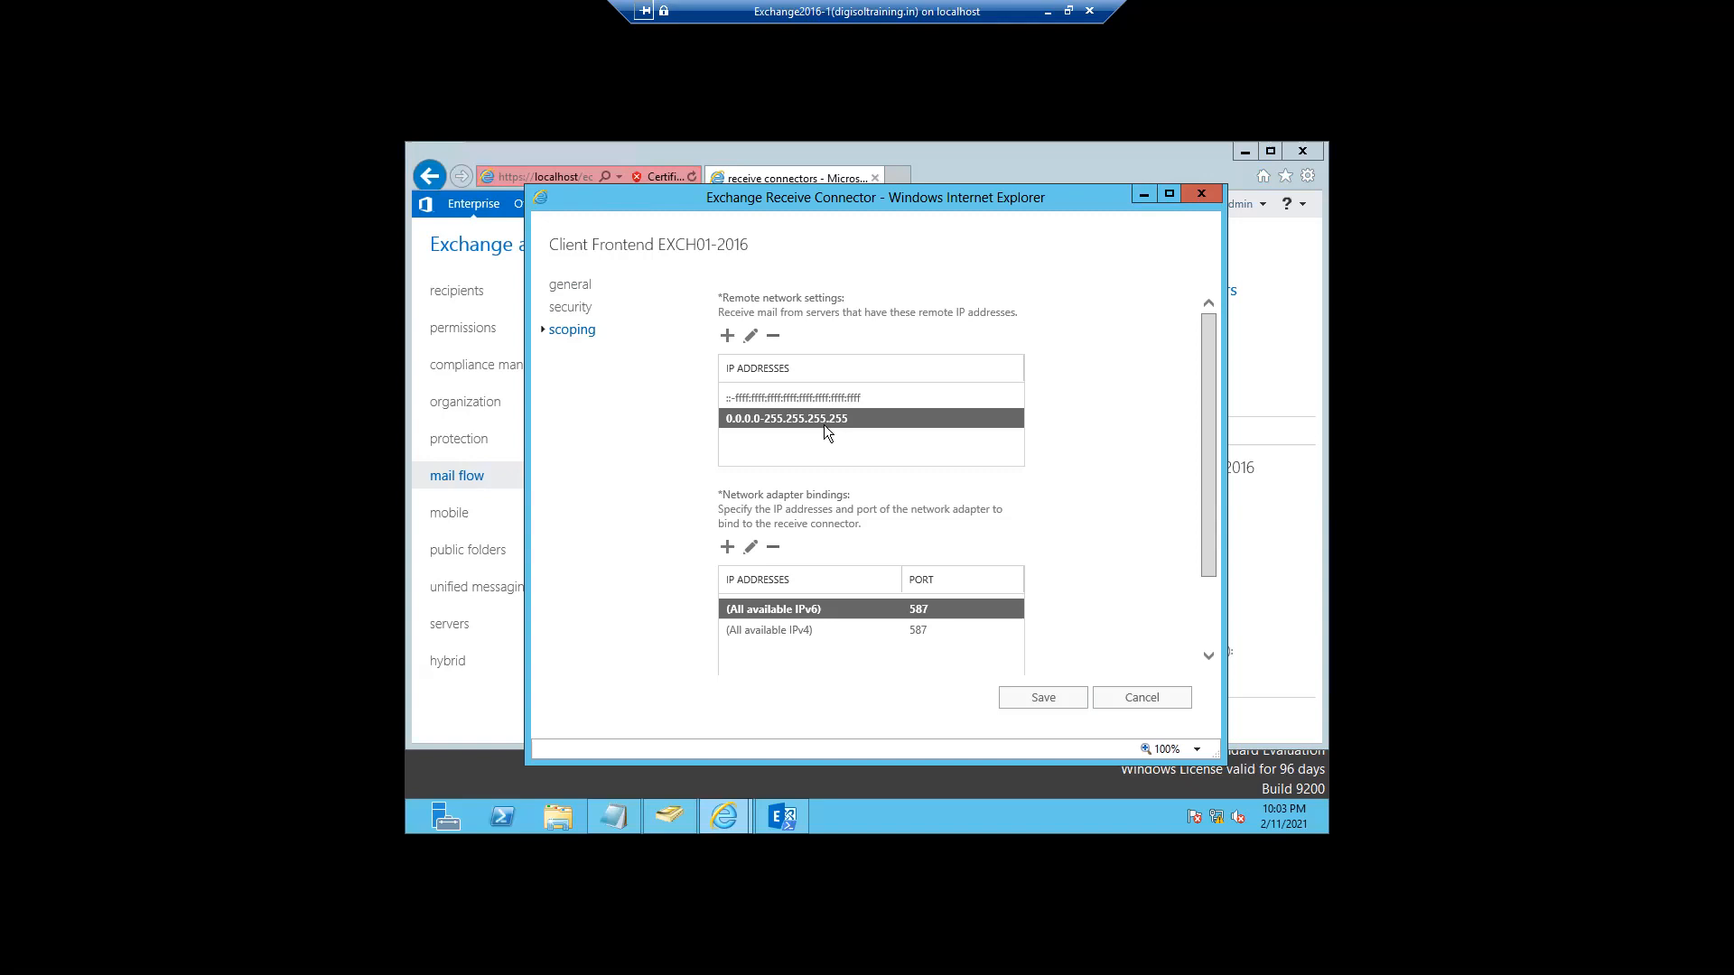
pyautogui.moveTo(1205, 569); pyautogui.dragTo(1199, 650)
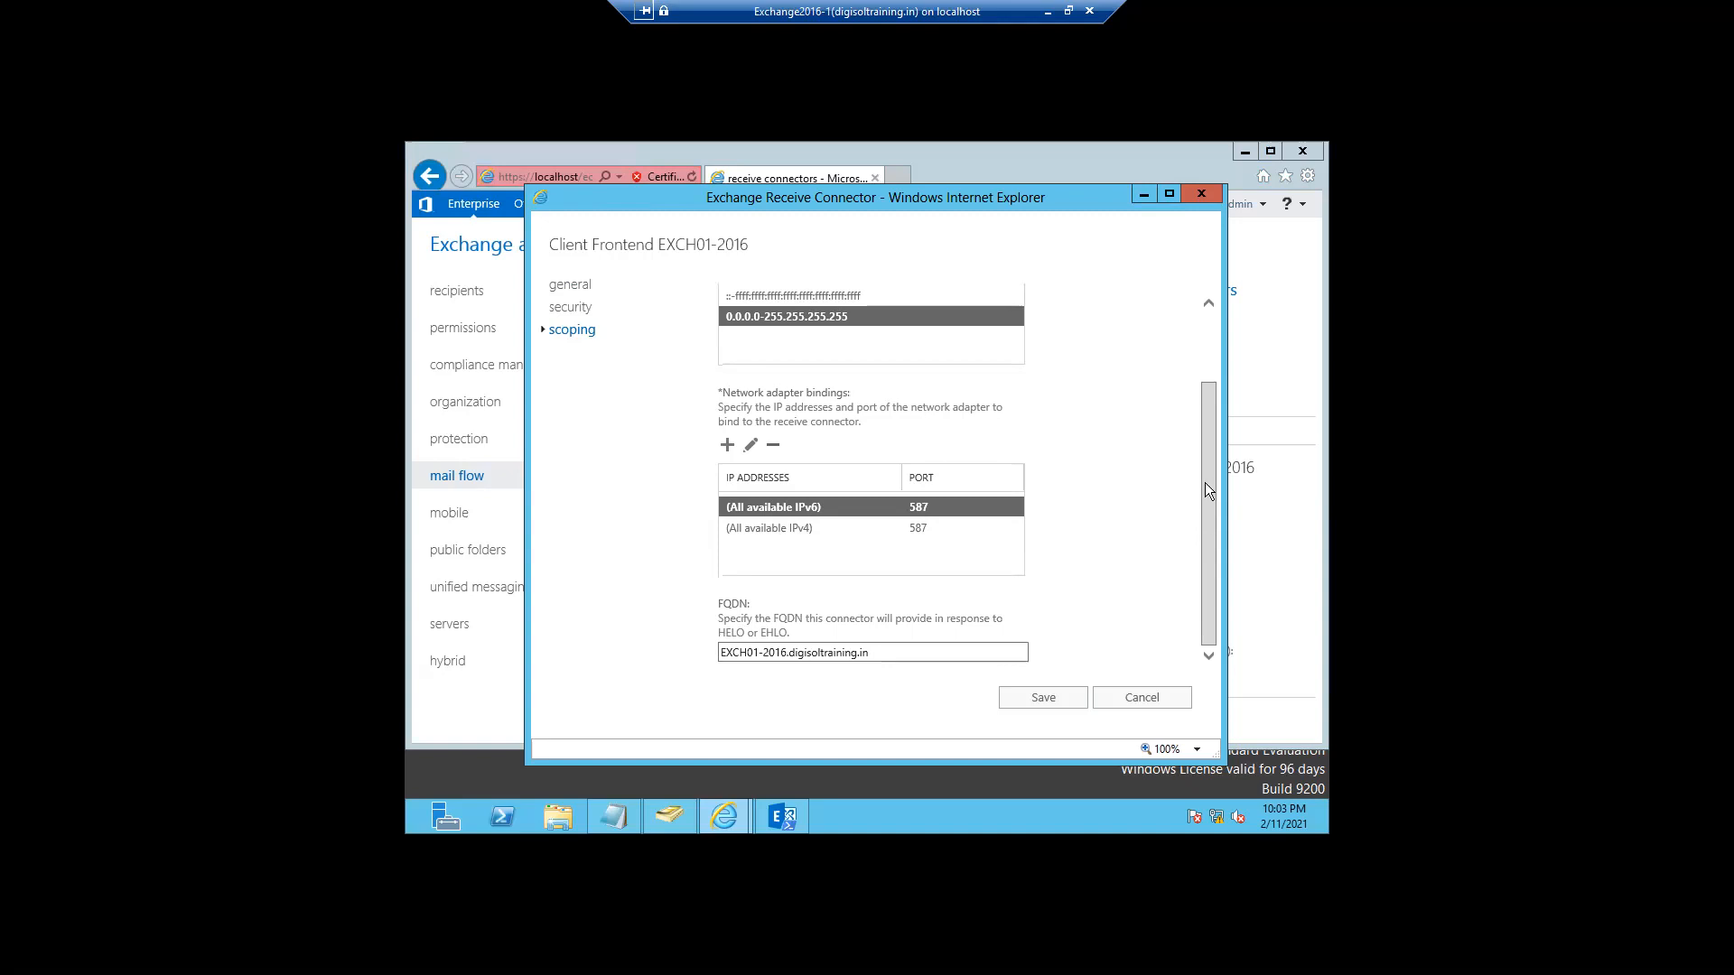
pyautogui.scroll(3, 1203, 451)
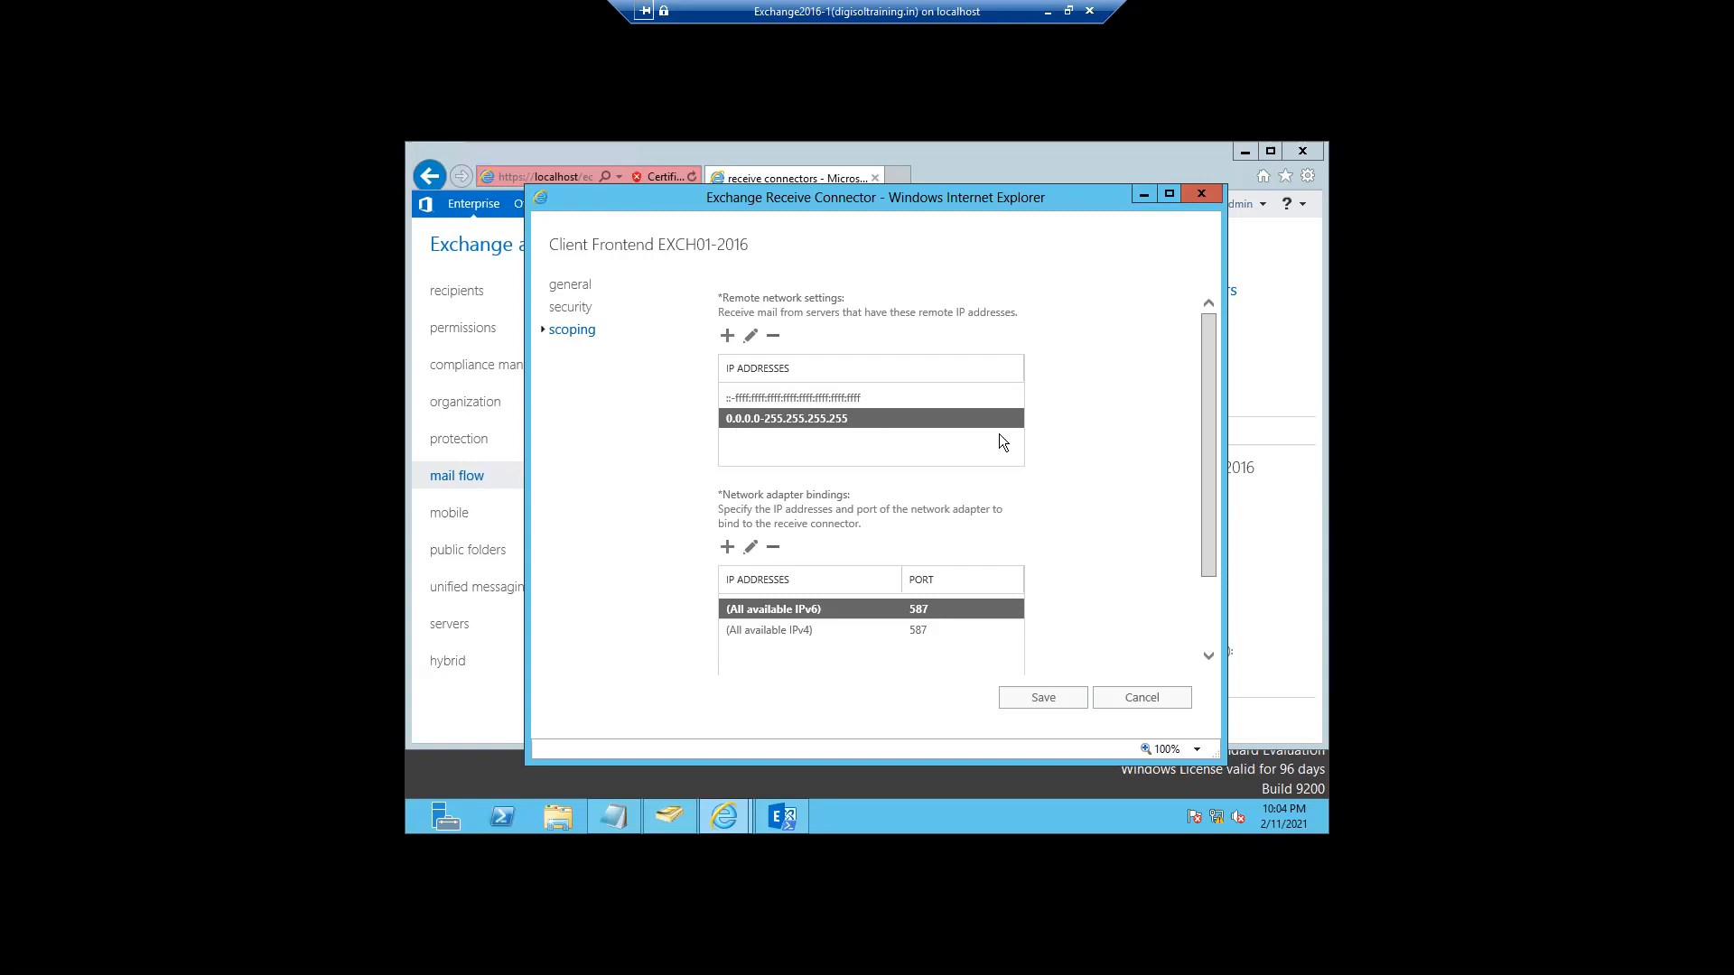
pyautogui.moveTo(1206, 550); pyautogui.dragTo(1203, 591)
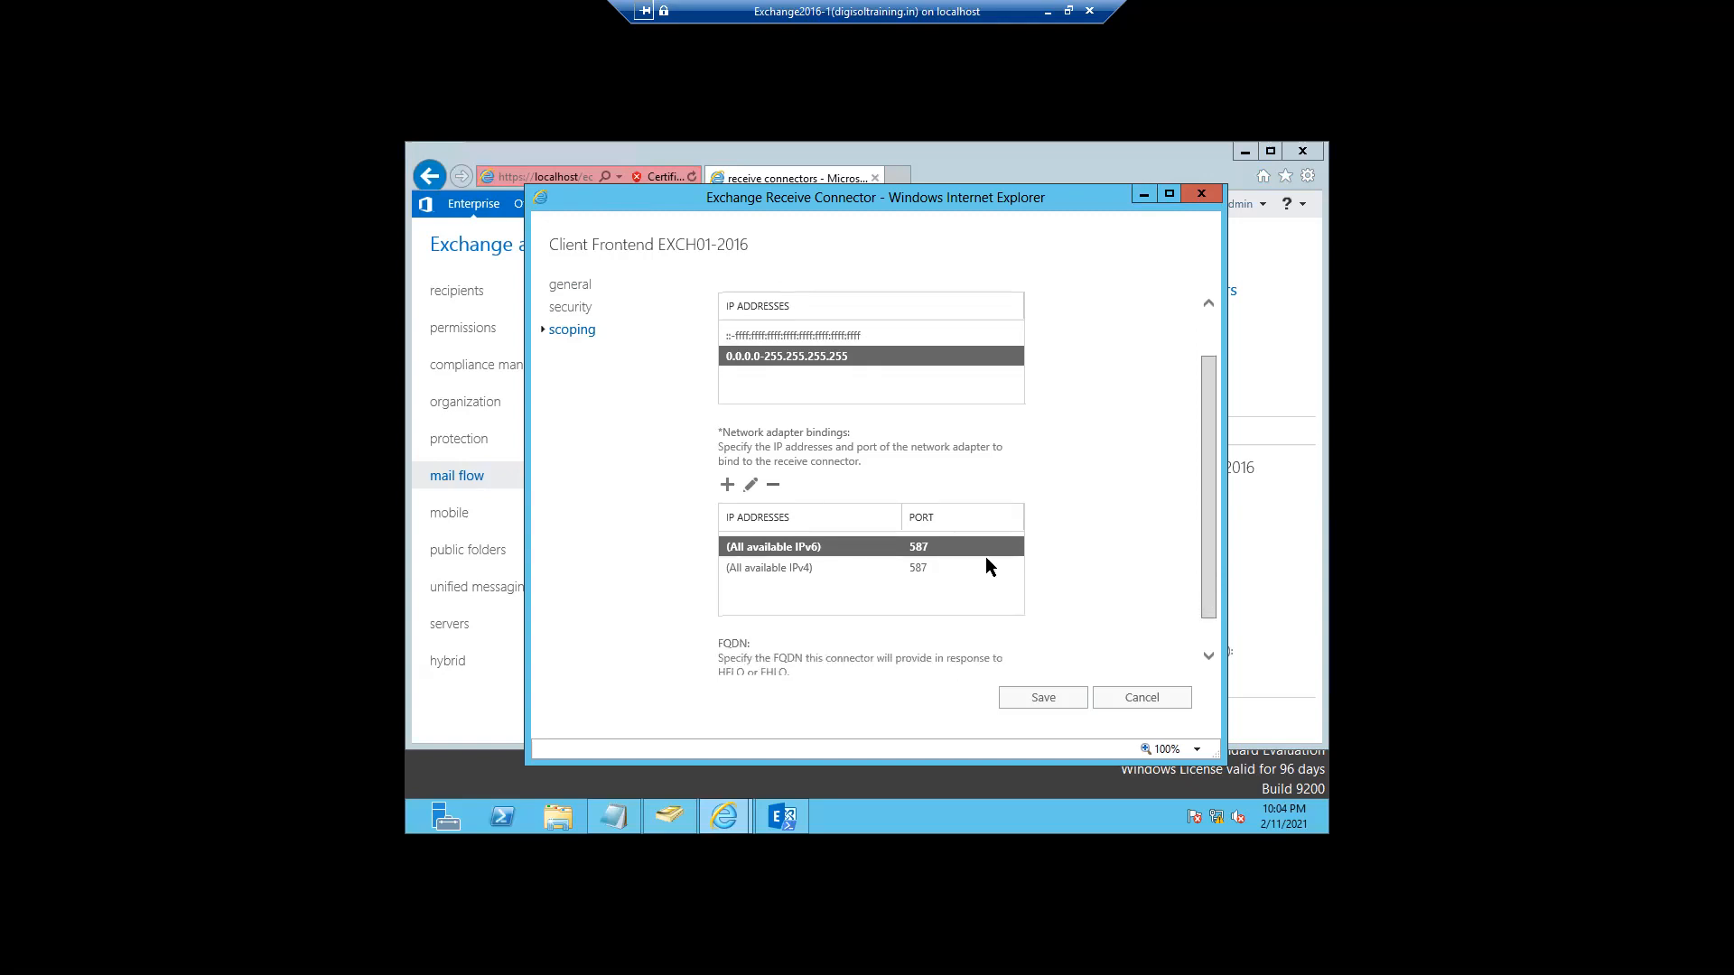
pyautogui.click(809, 570)
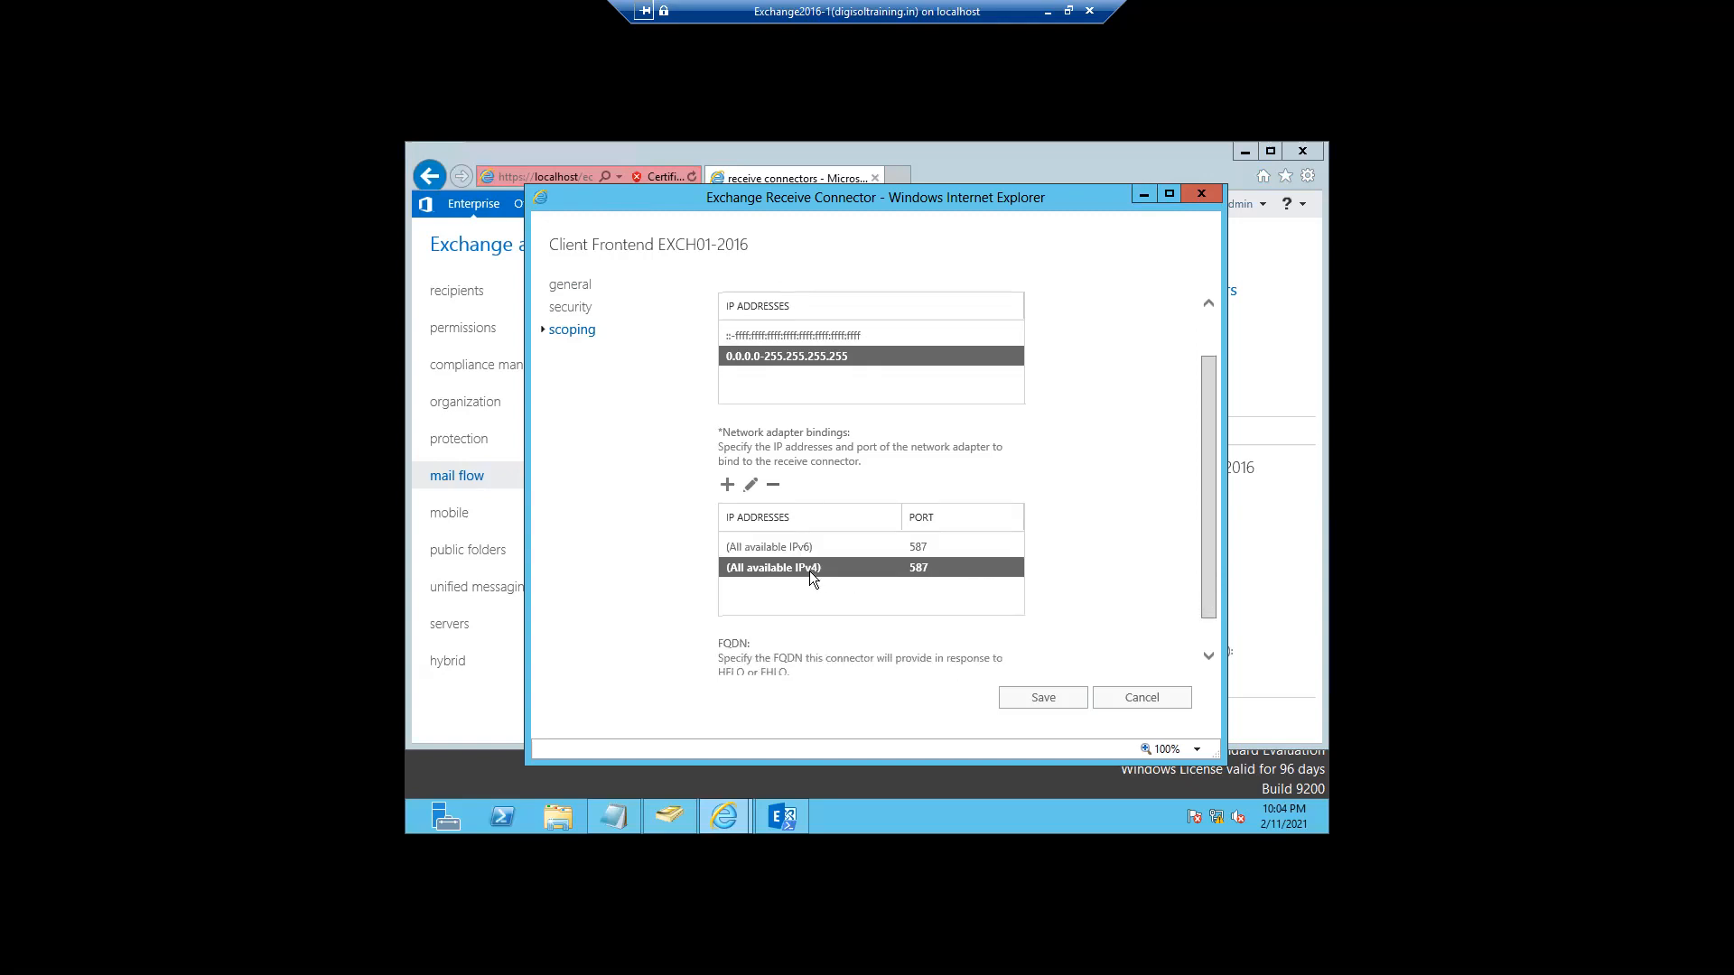
pyautogui.click(927, 551)
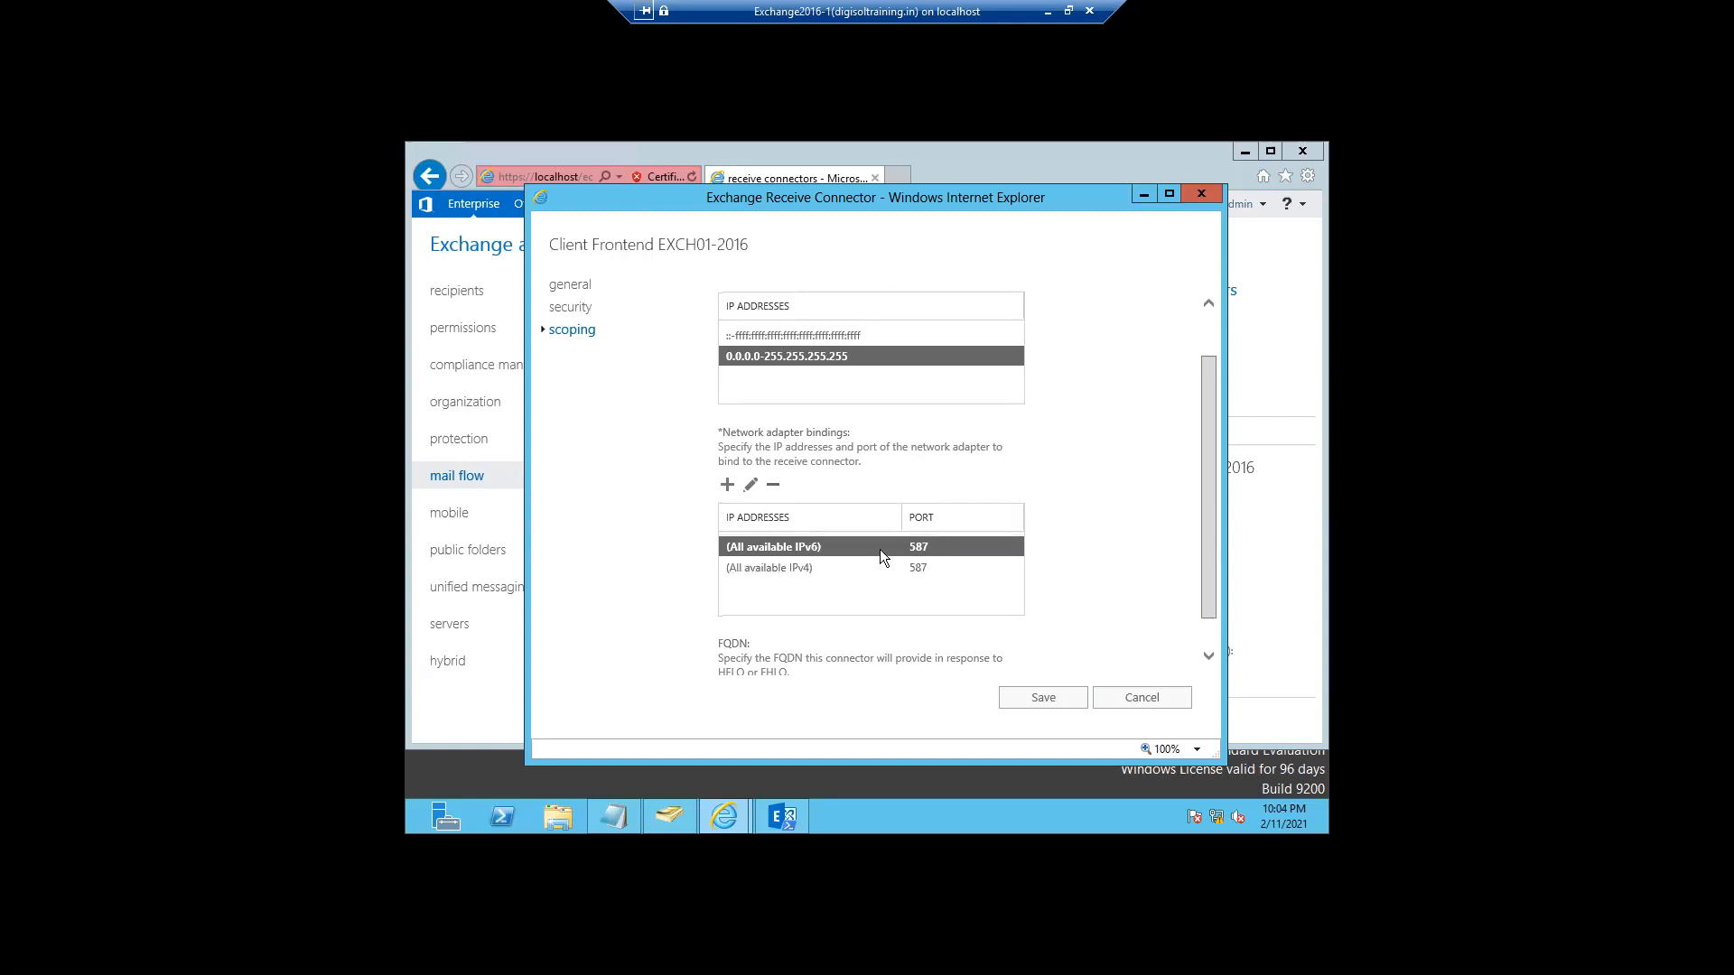
pyautogui.click(776, 567)
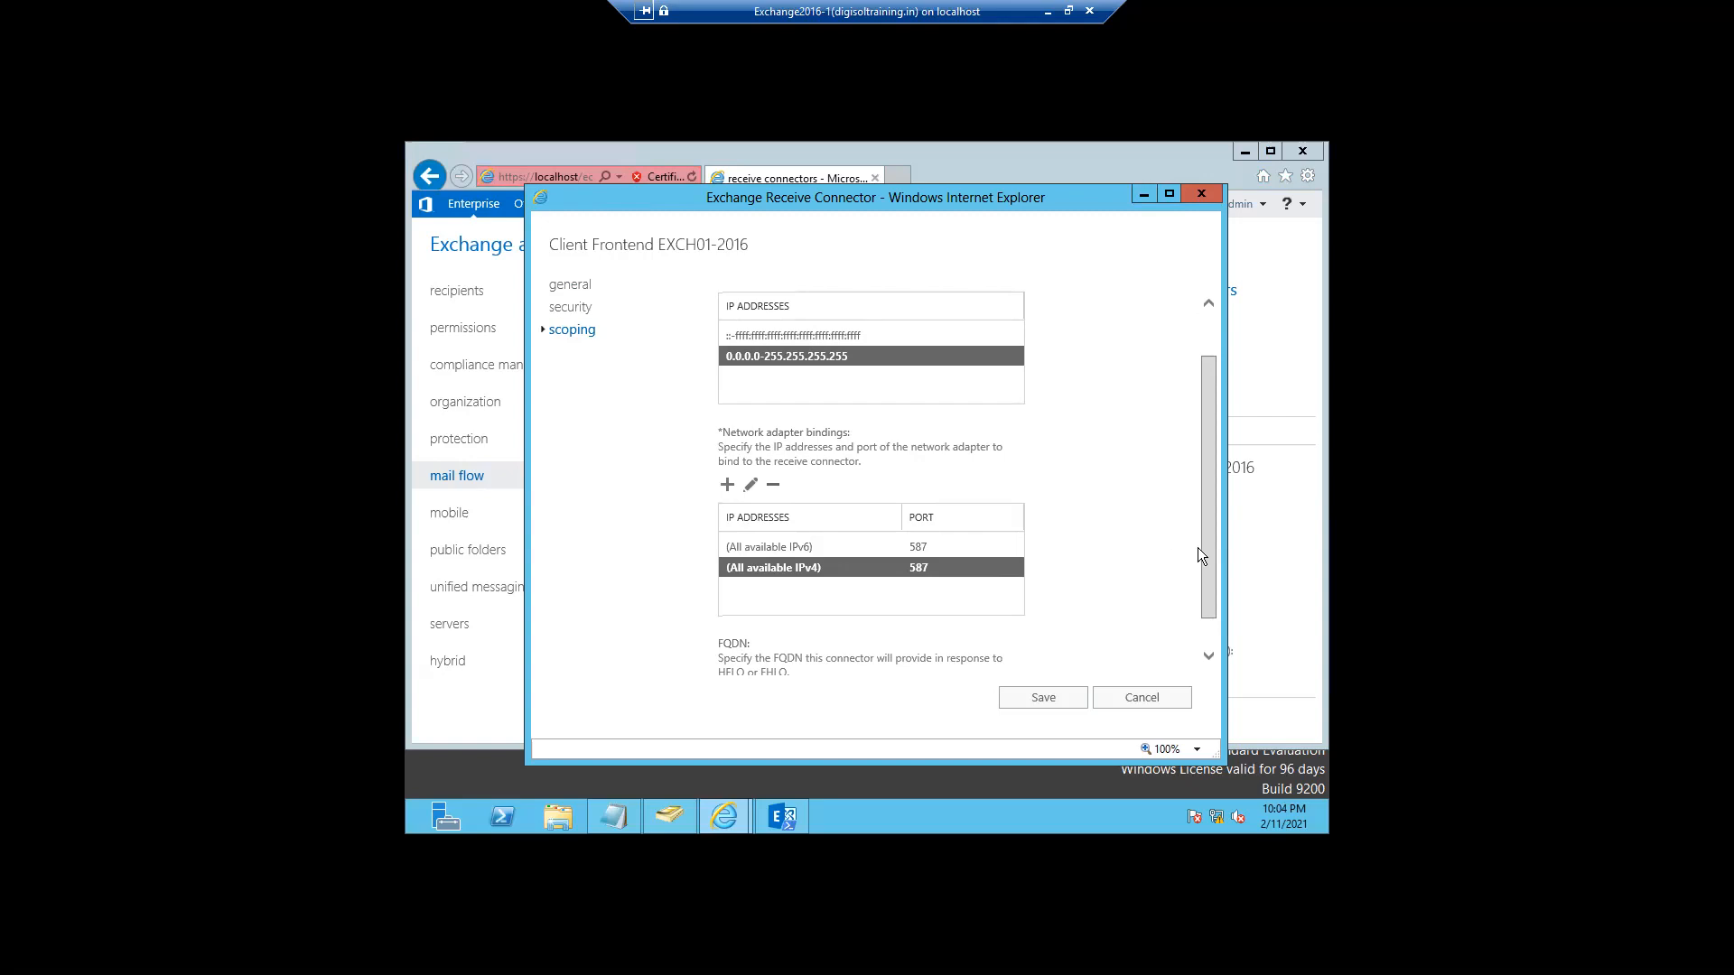
pyautogui.scroll(-1, 1204, 599)
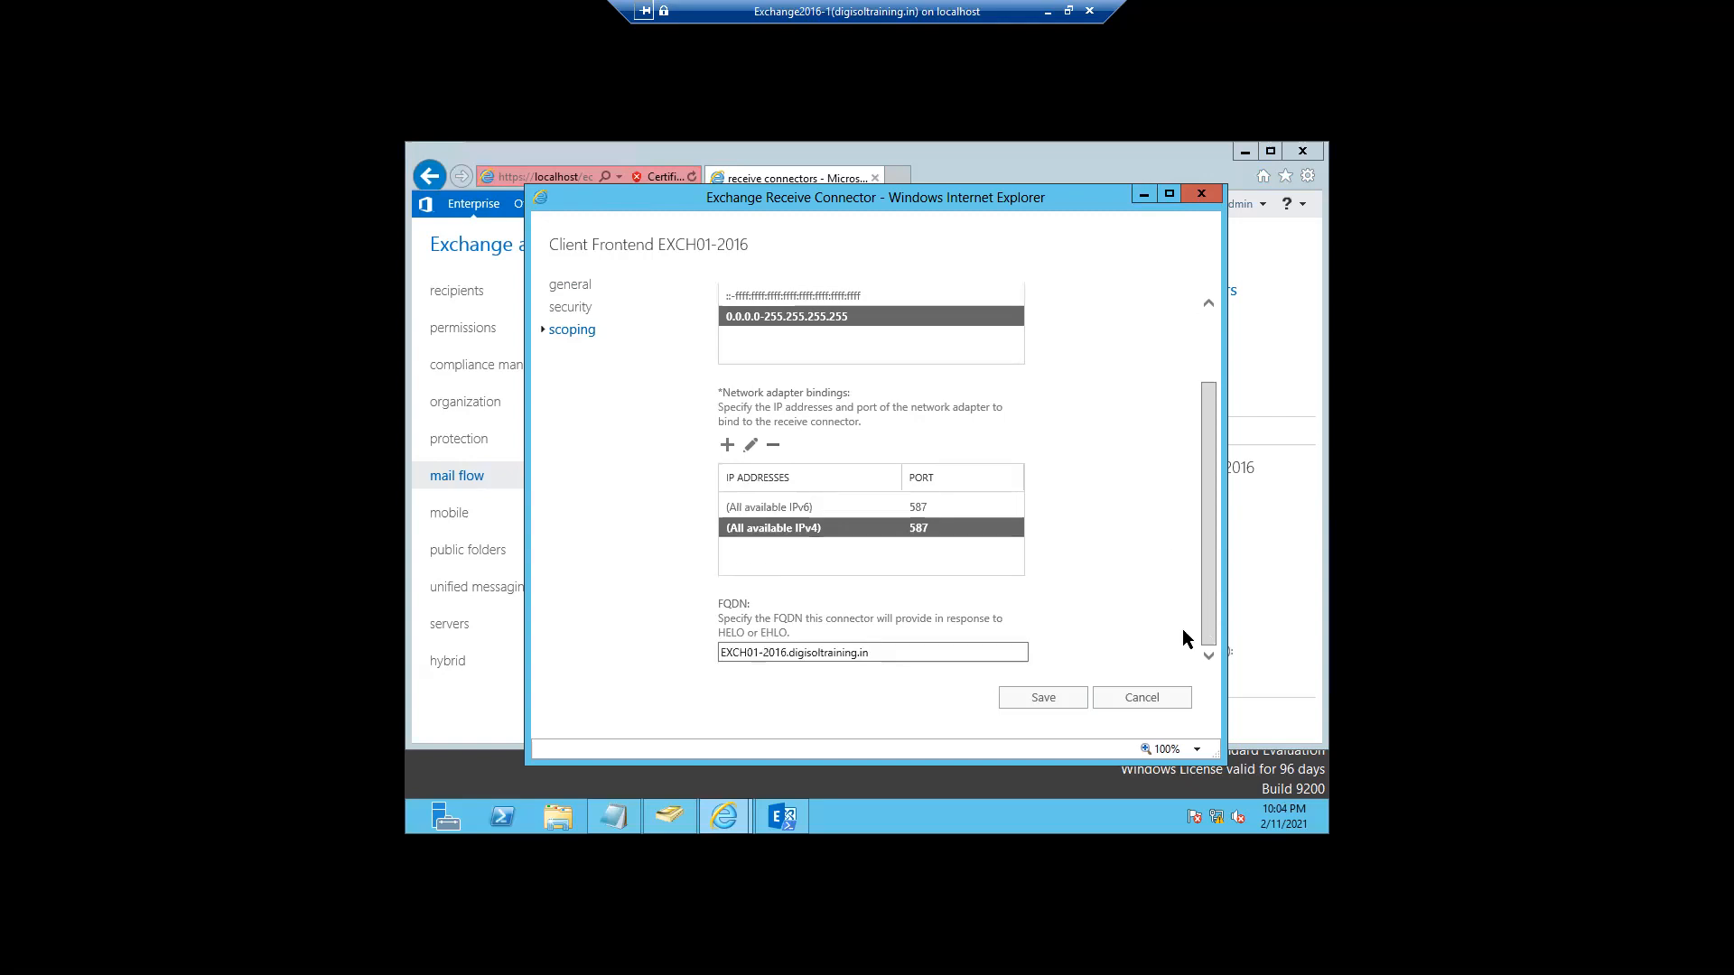
pyautogui.click(1132, 702)
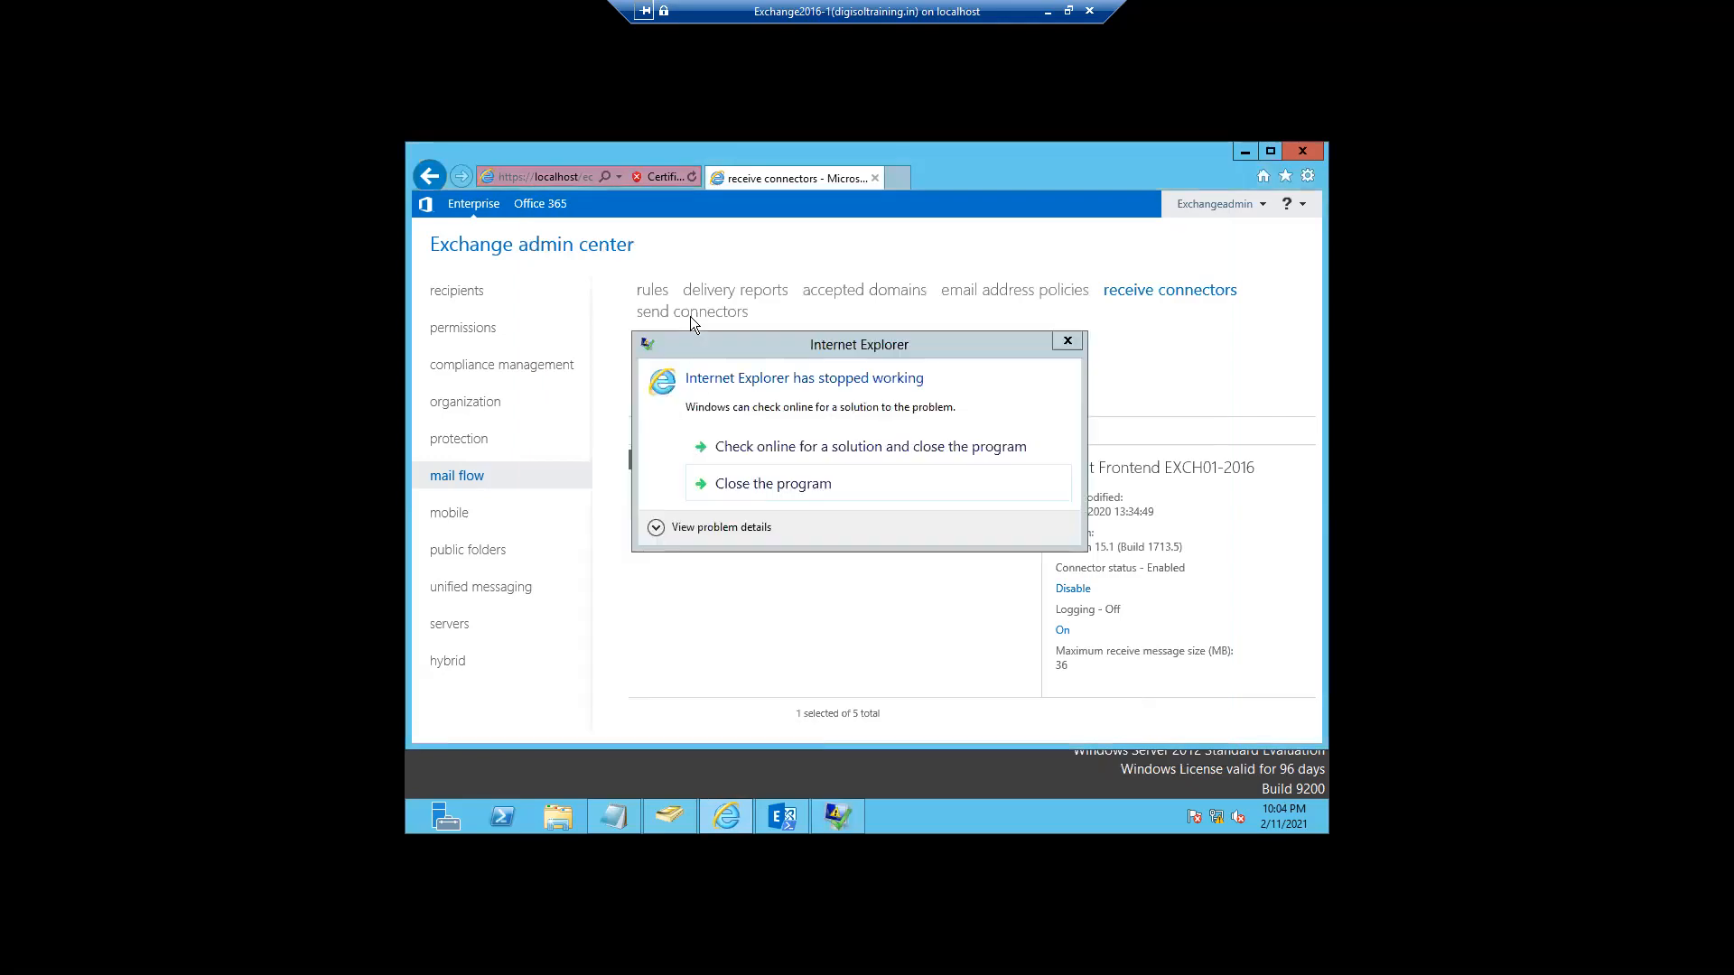
# - Recover from the browser crash, return to the EAC send connectors, and edit Mail to Internet
pyautogui.click(734, 482)
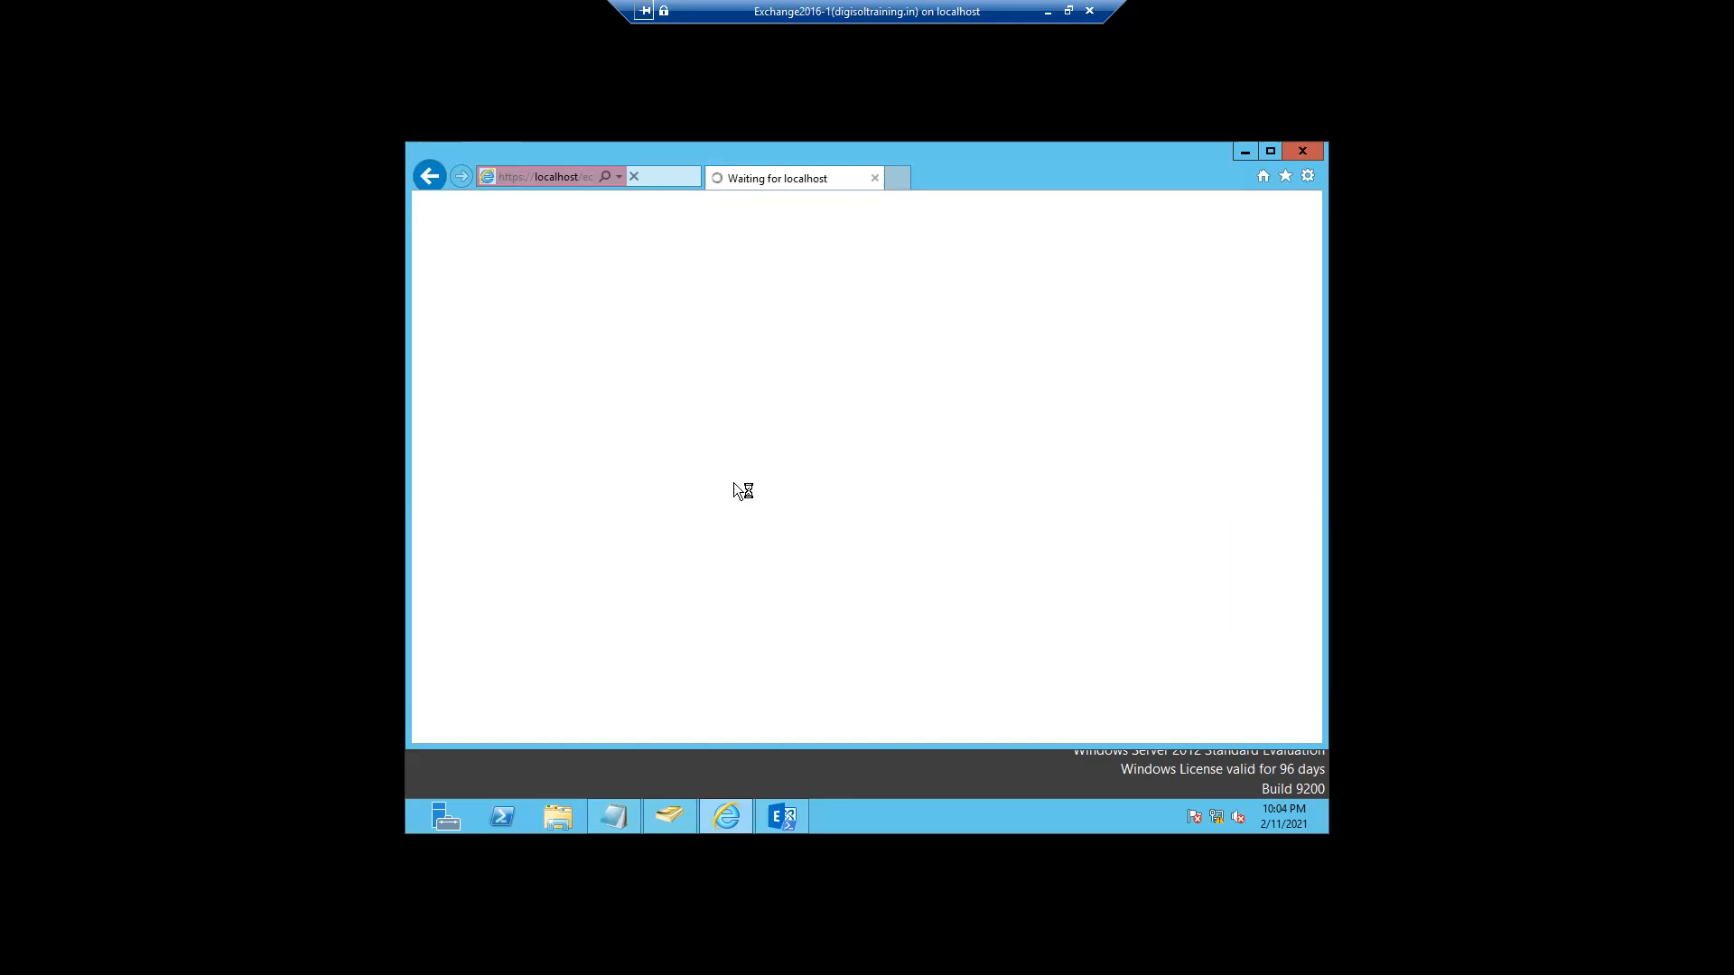
pyautogui.click(617, 453)
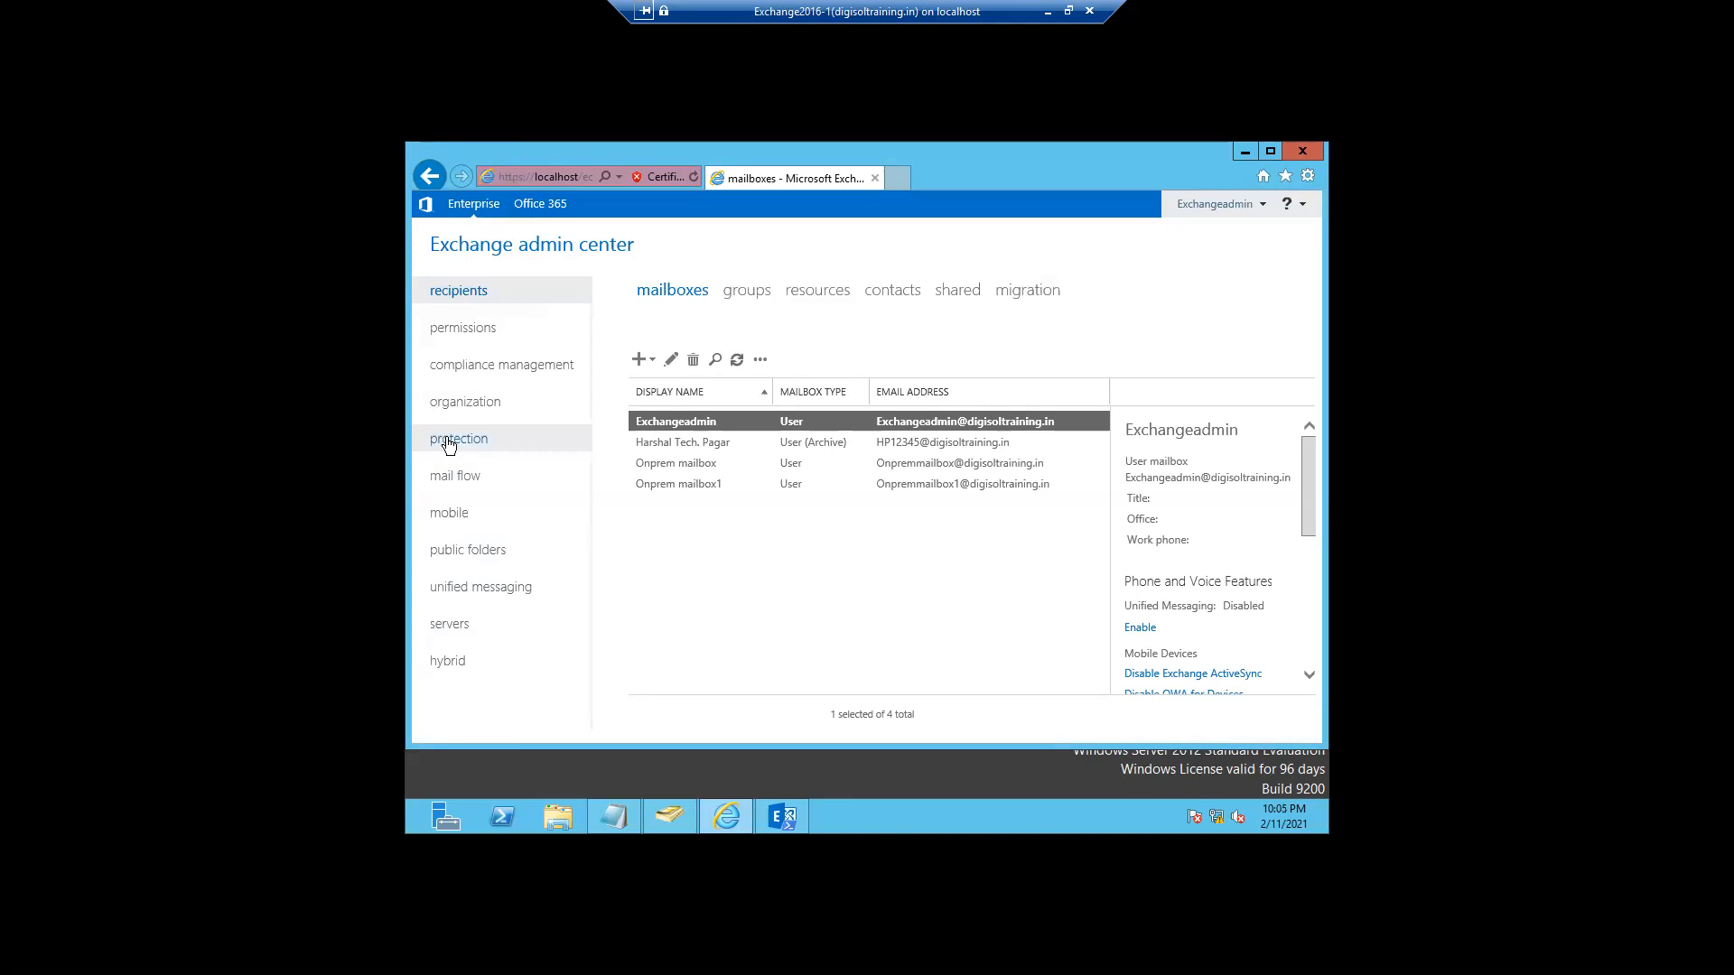
pyautogui.click(456, 476)
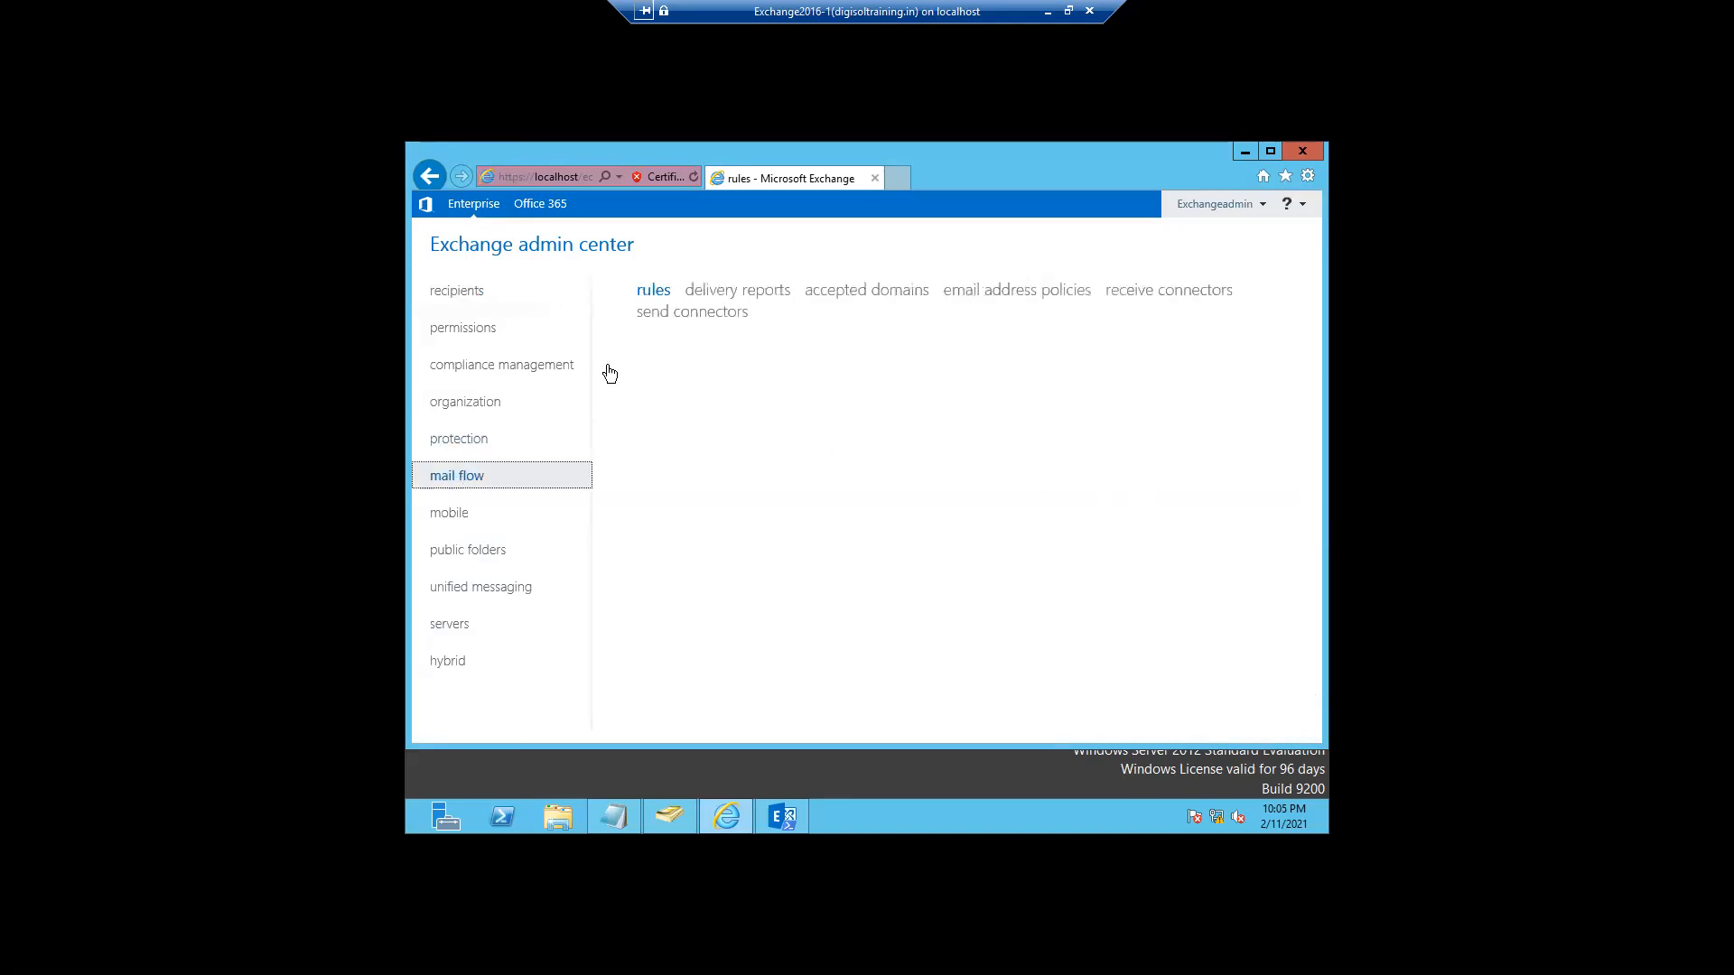
pyautogui.click(669, 318)
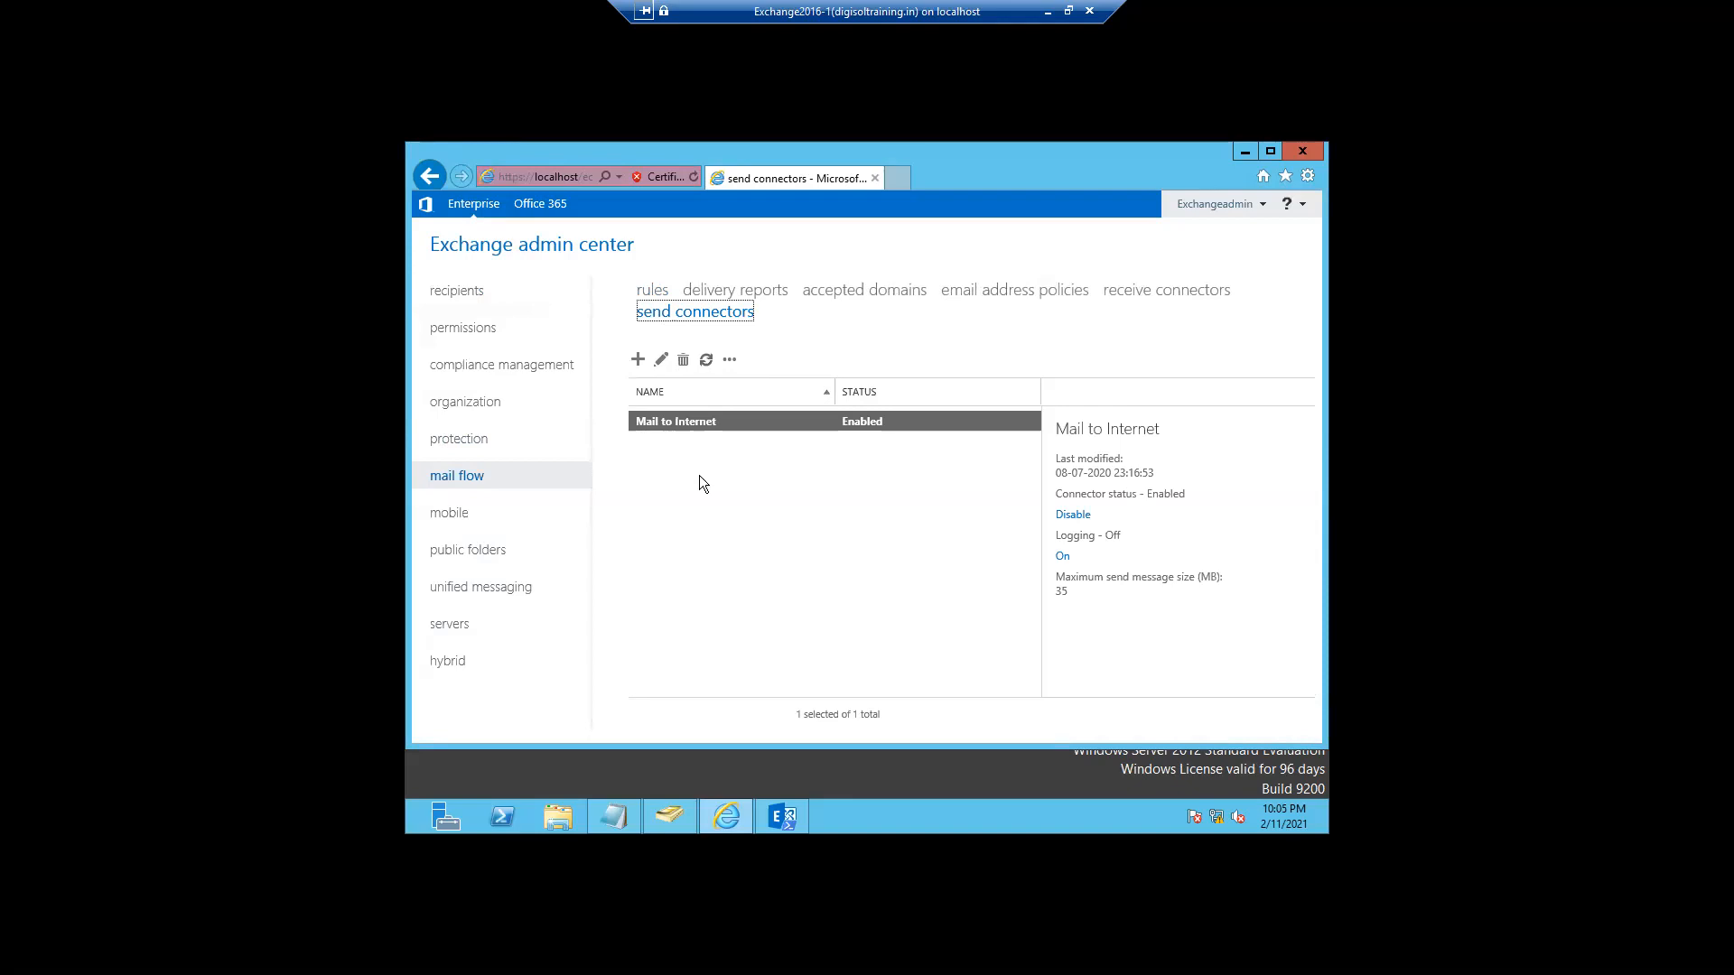
pyautogui.click(658, 361)
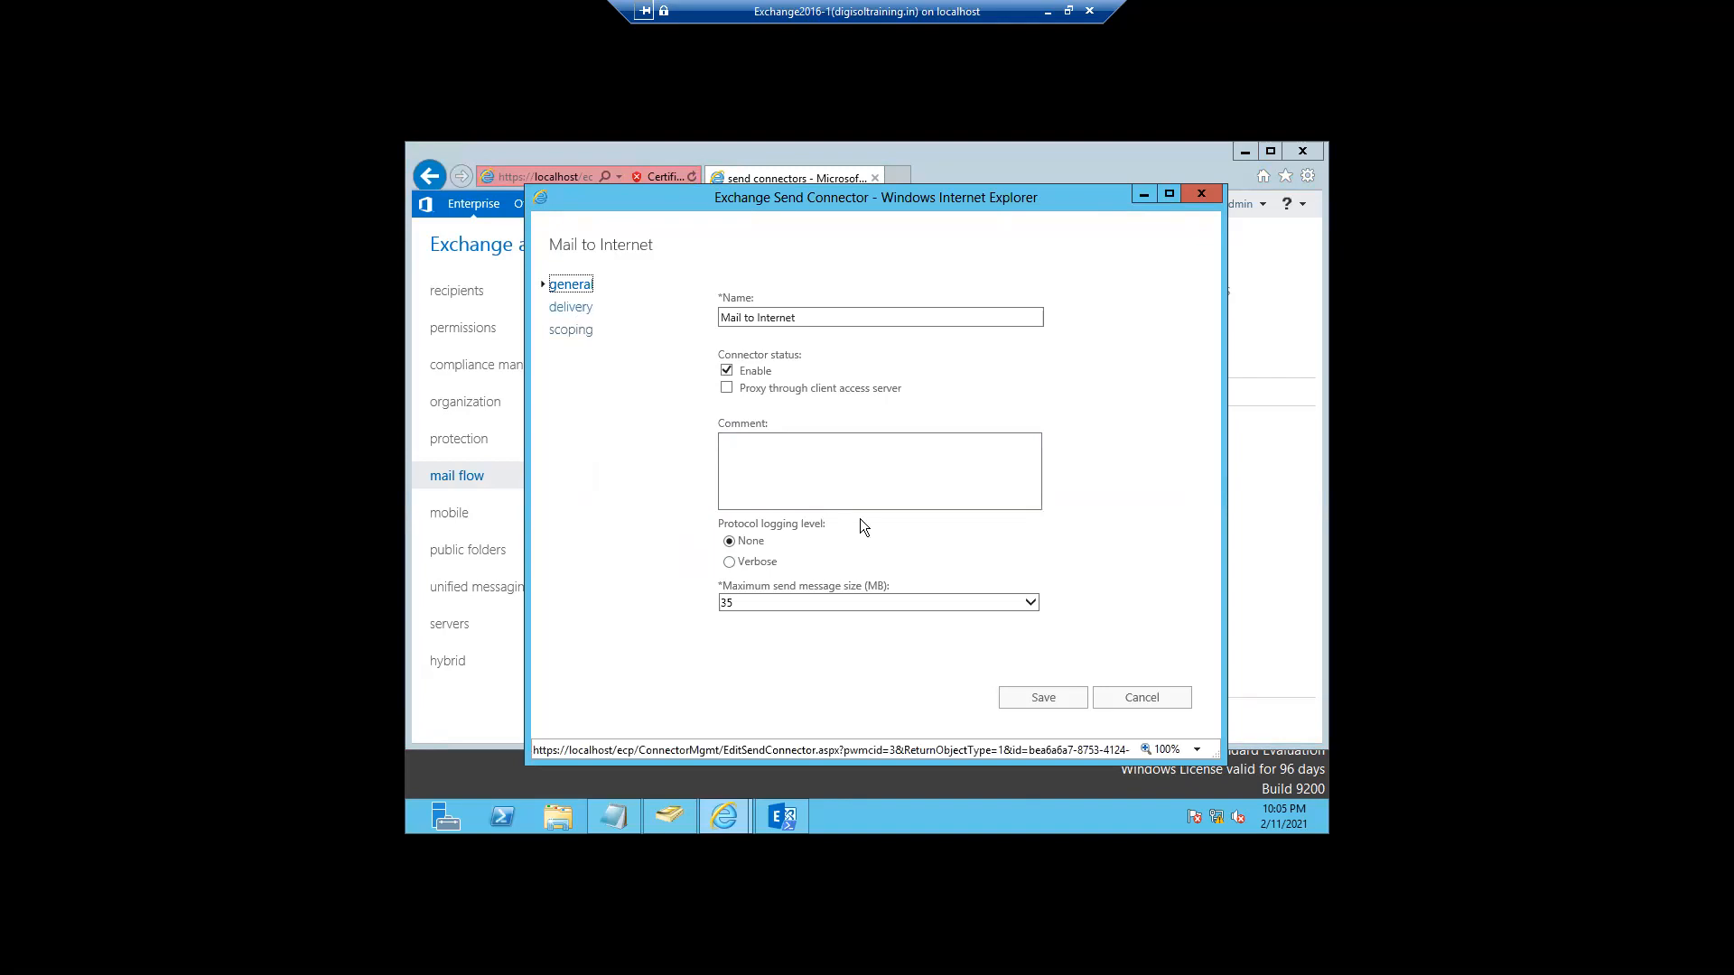
# - Route the Mail to Internet connector's outgoing mail through smart host 192.168.0.1
pyautogui.click(572, 308)
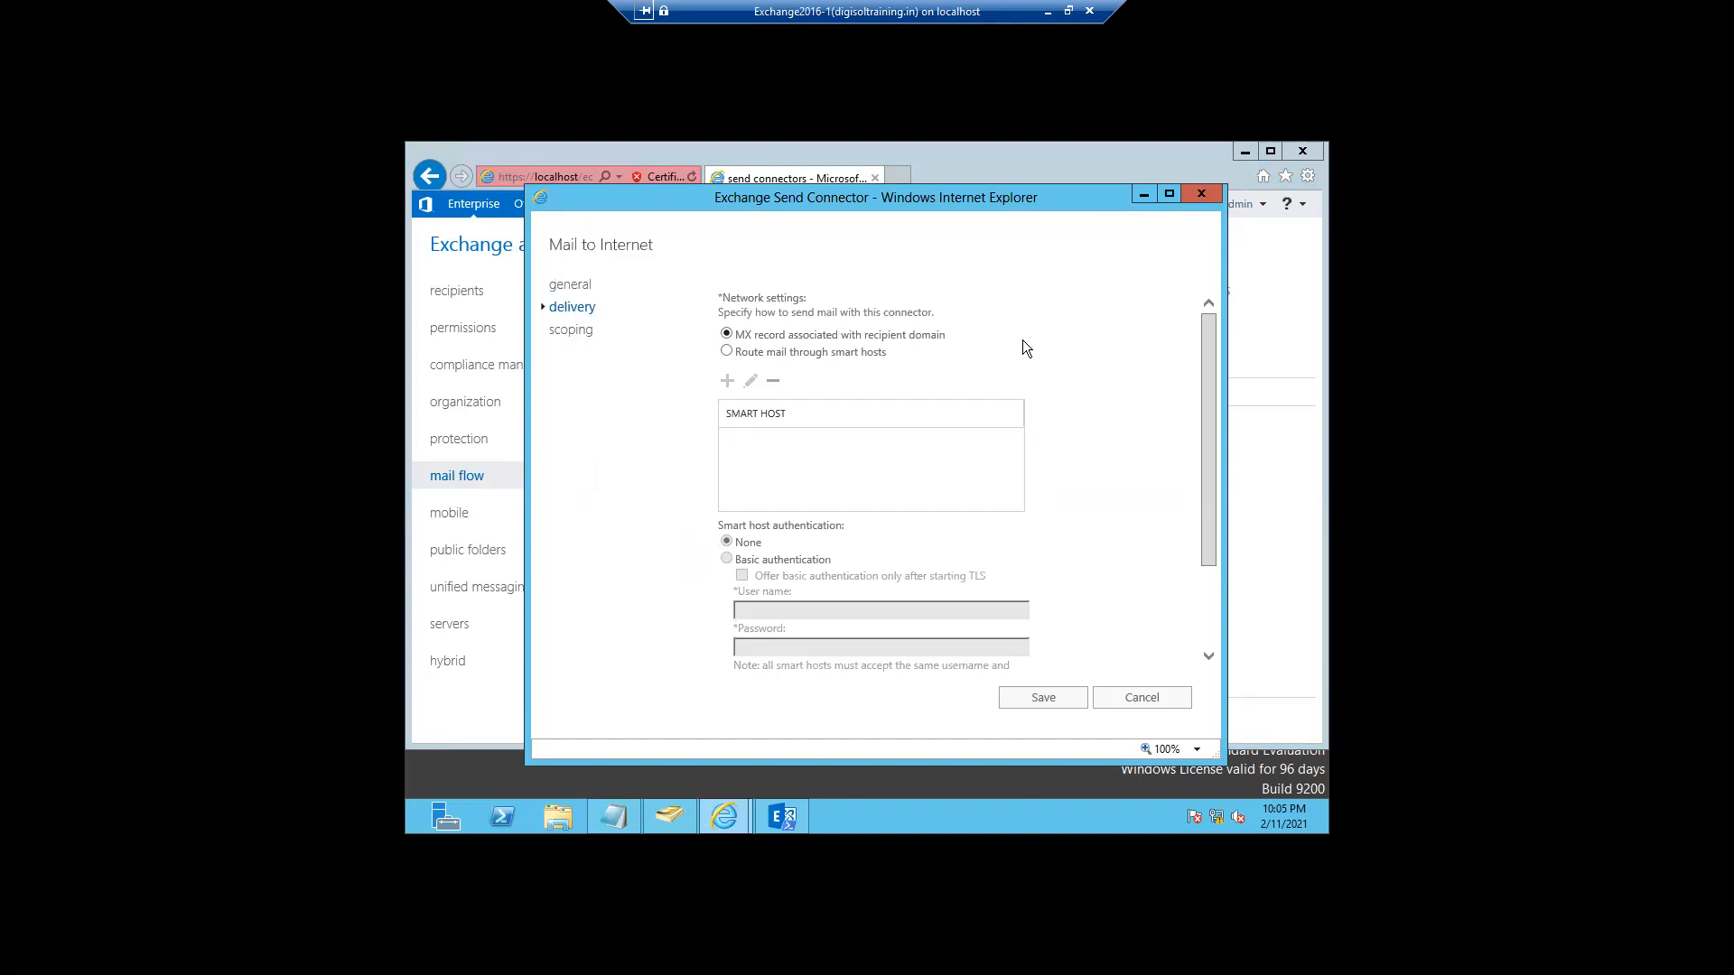
pyautogui.click(728, 351)
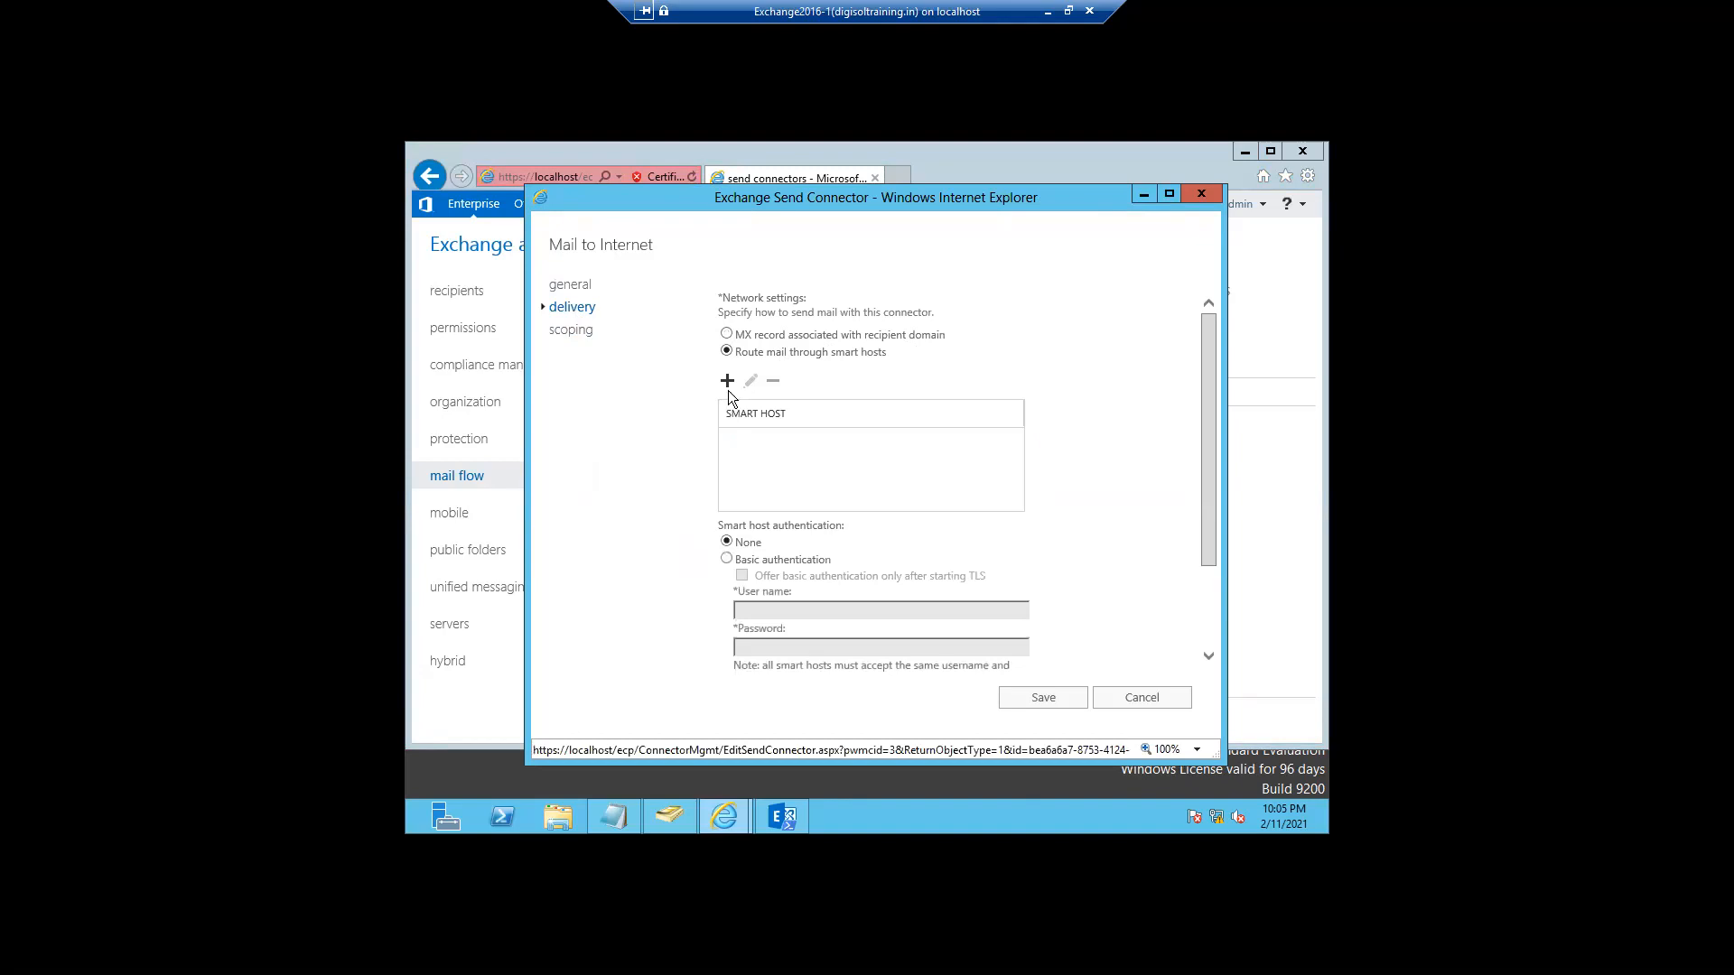
pyautogui.click(728, 382)
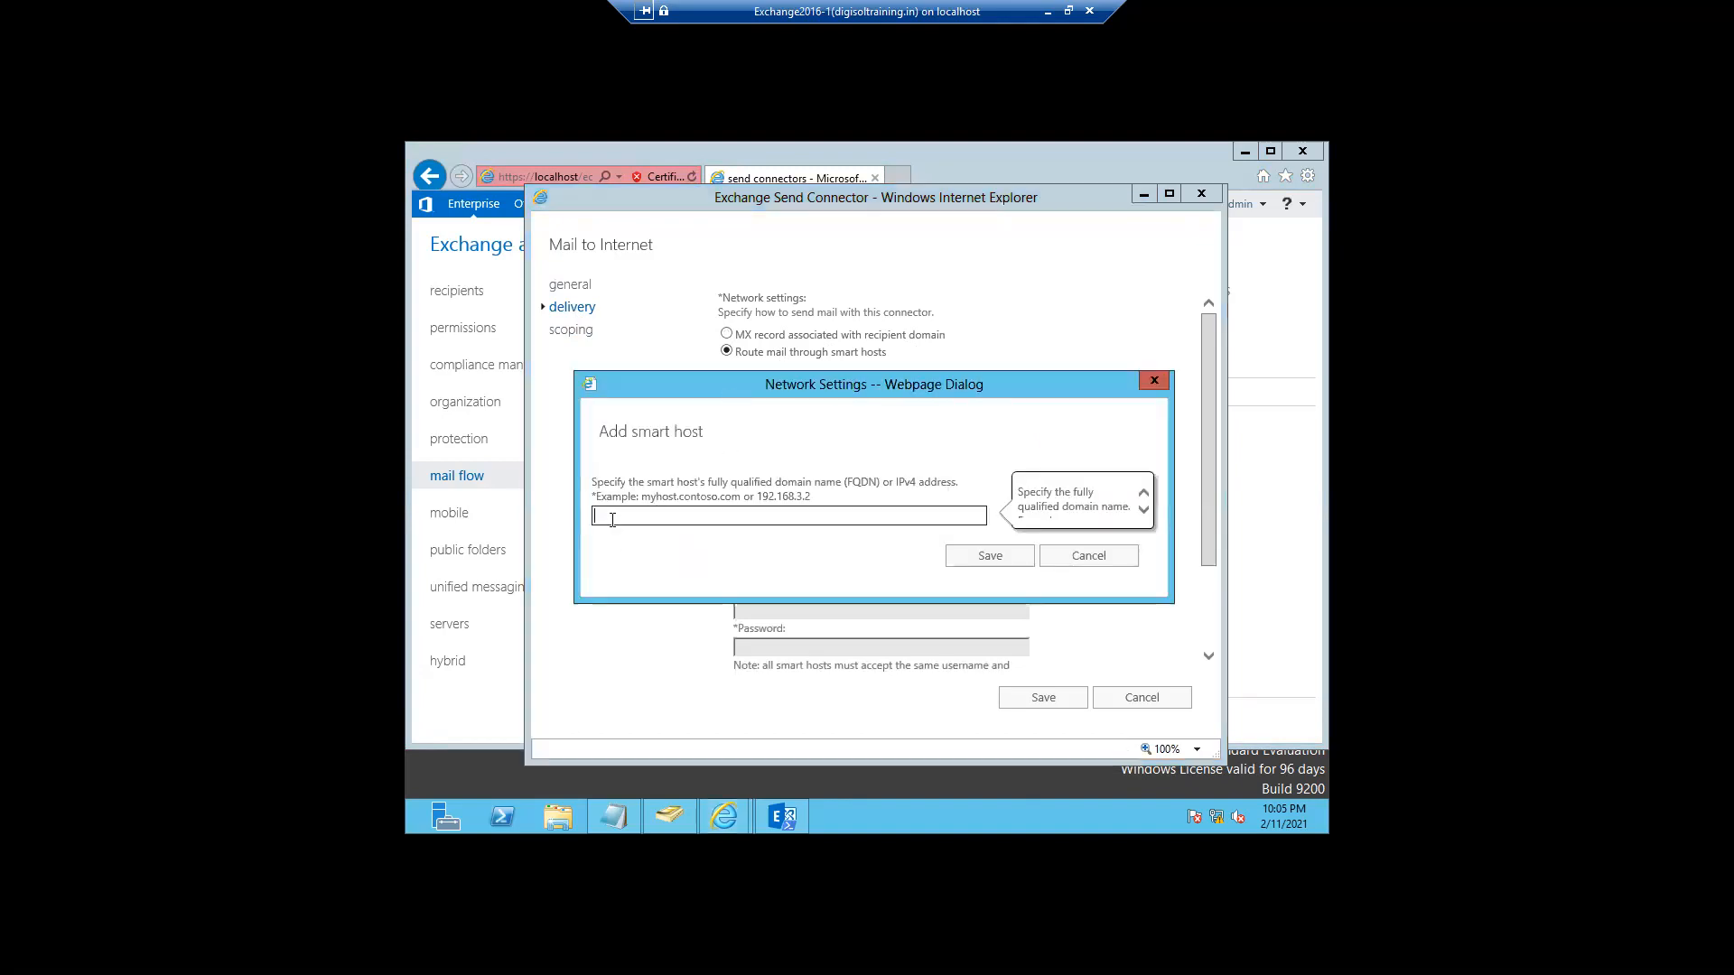
pyautogui.write('192.168.0.1')
pyautogui.click(966, 557)
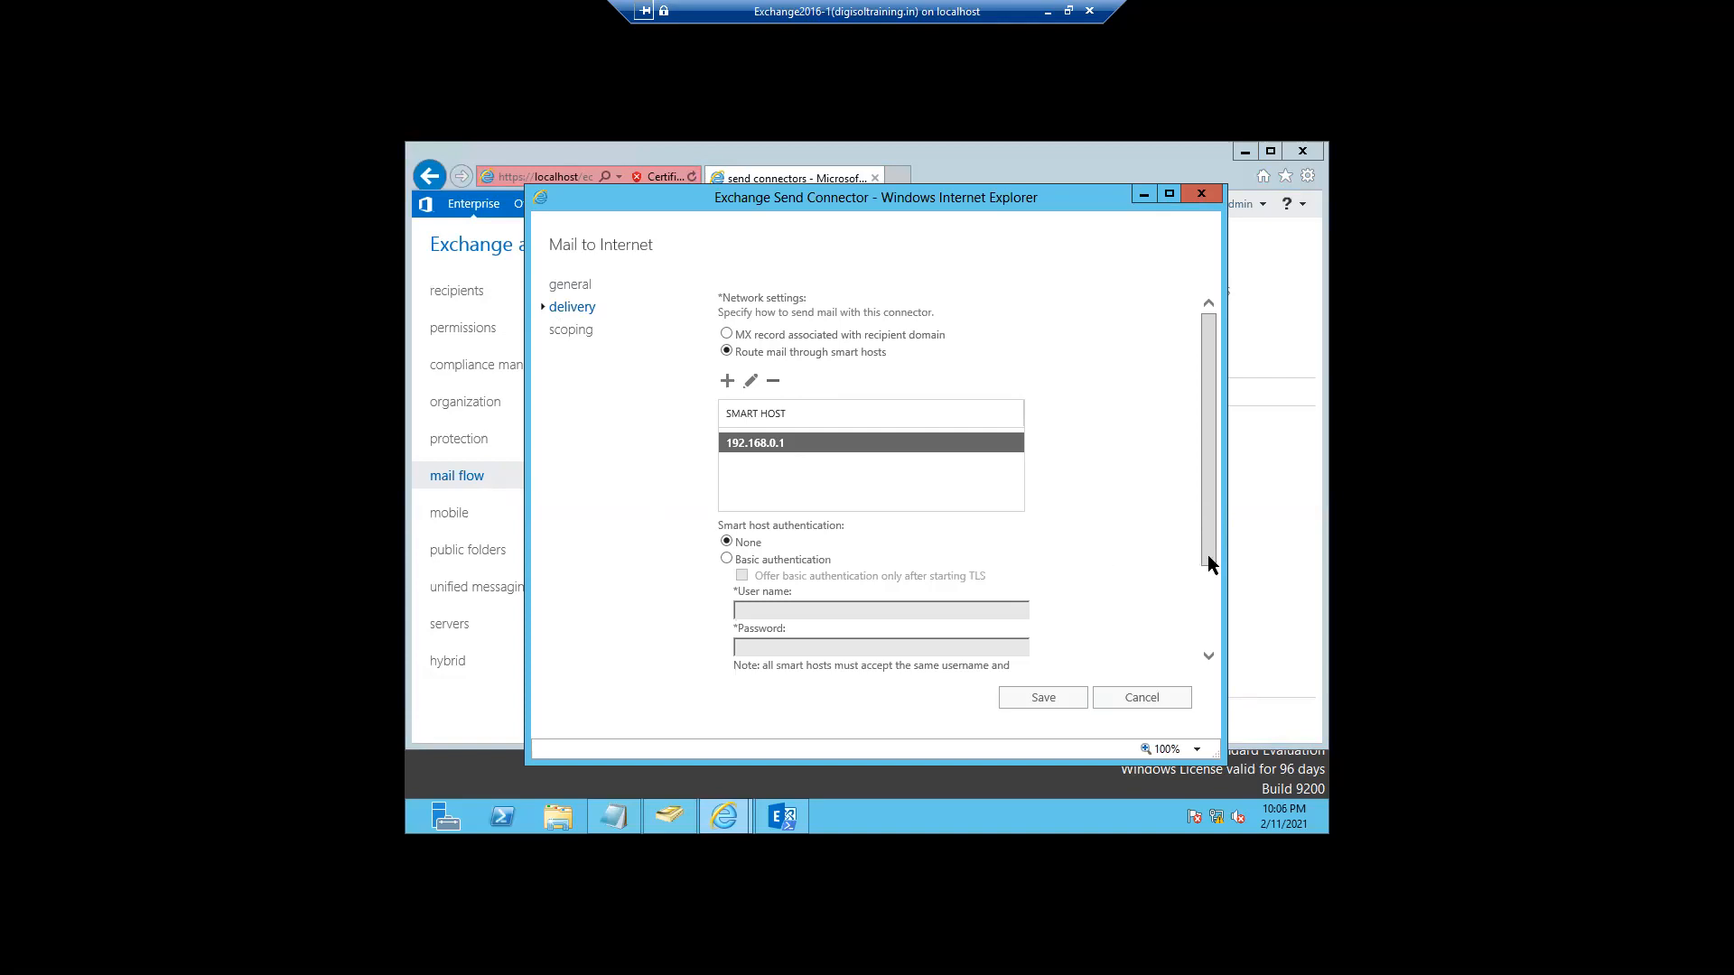
# - Save the send connector changes, then close the crashed Internet Explorer so it recovers
pyautogui.scroll(-3, 1210, 565)
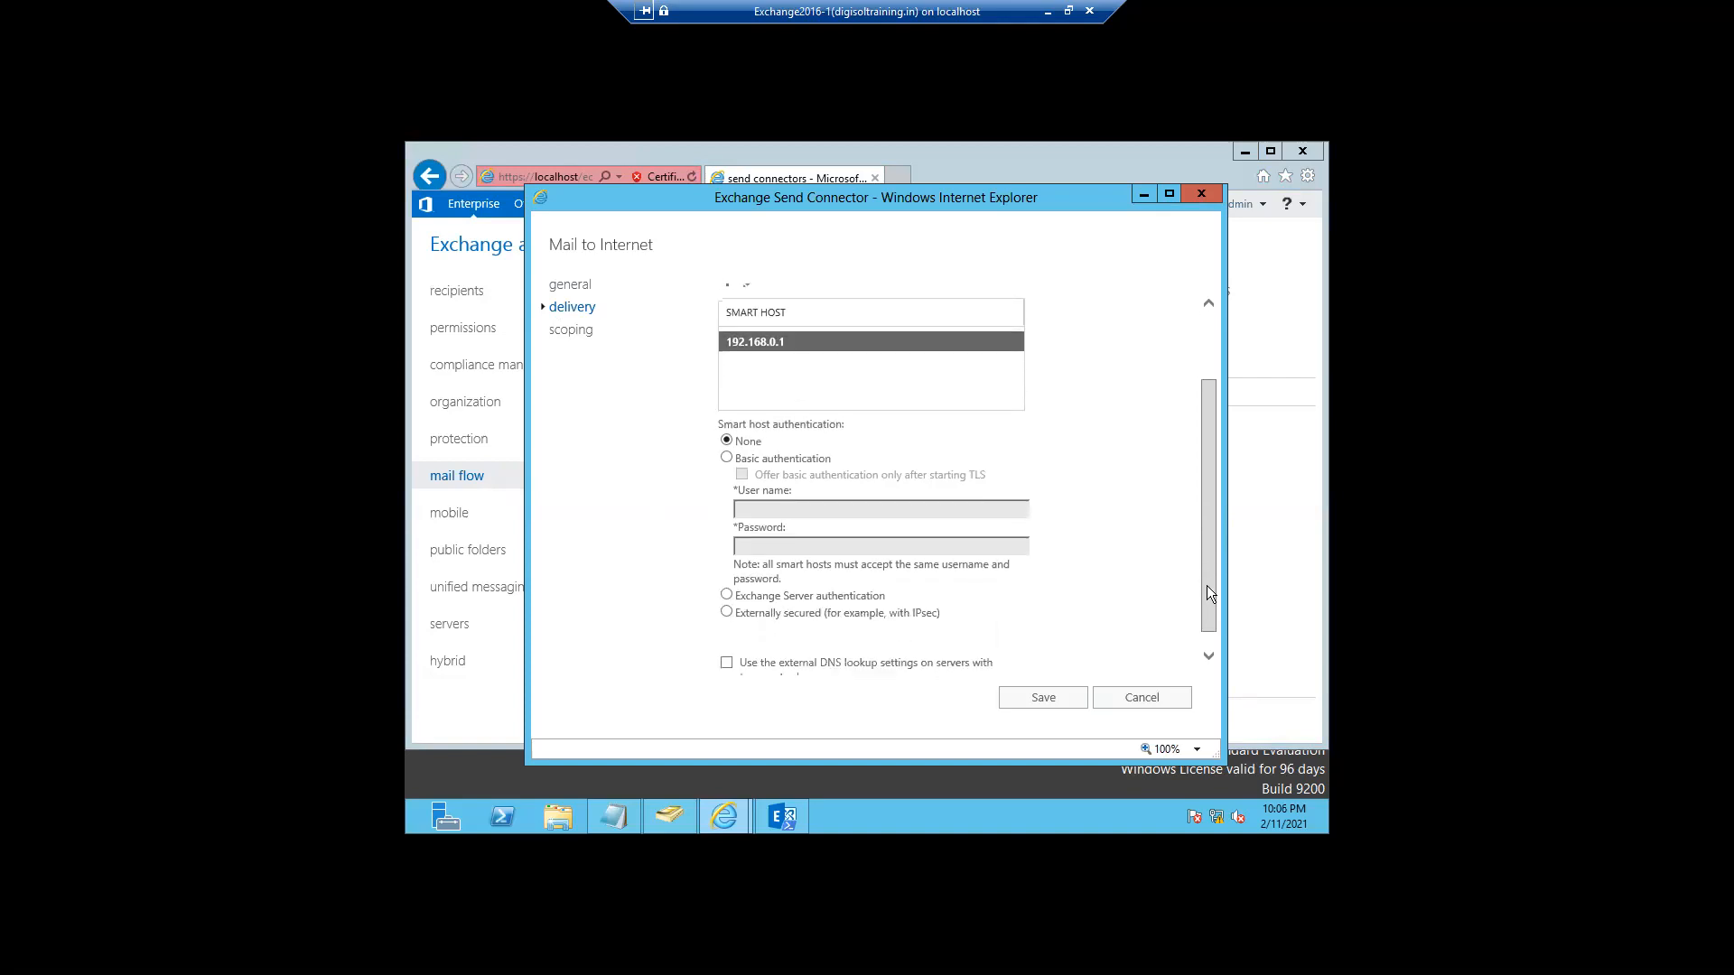
pyautogui.scroll(3, 1206, 585)
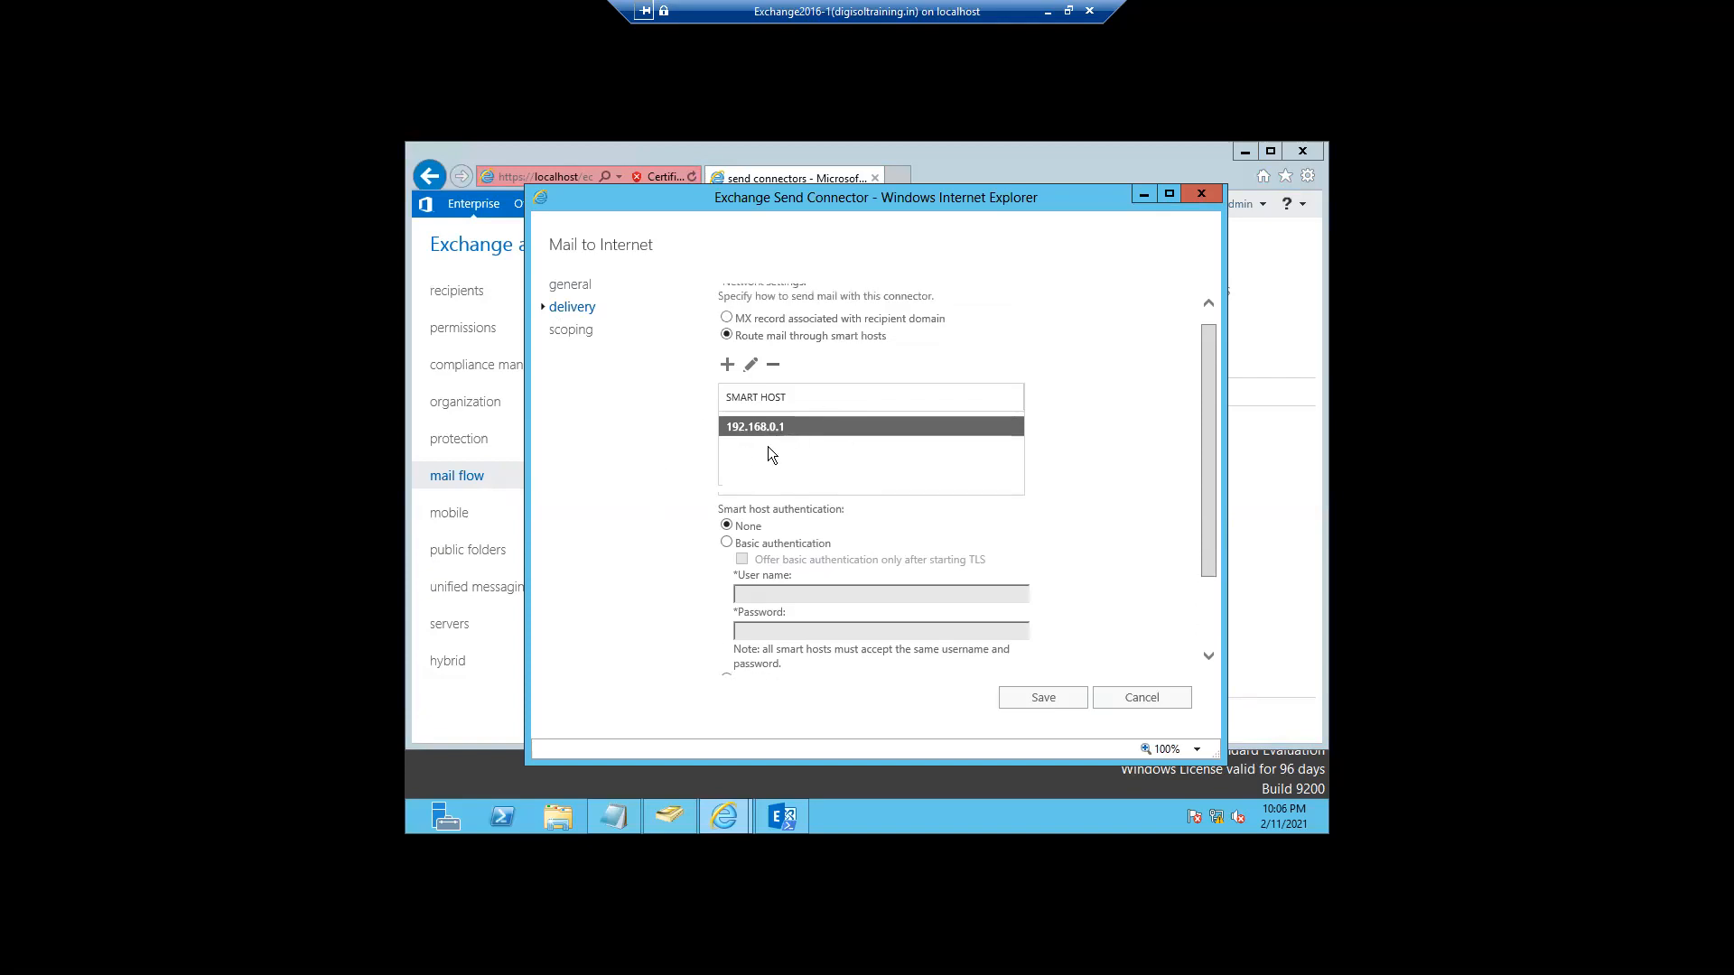
pyautogui.moveTo(1207, 536); pyautogui.dragTo(1203, 611)
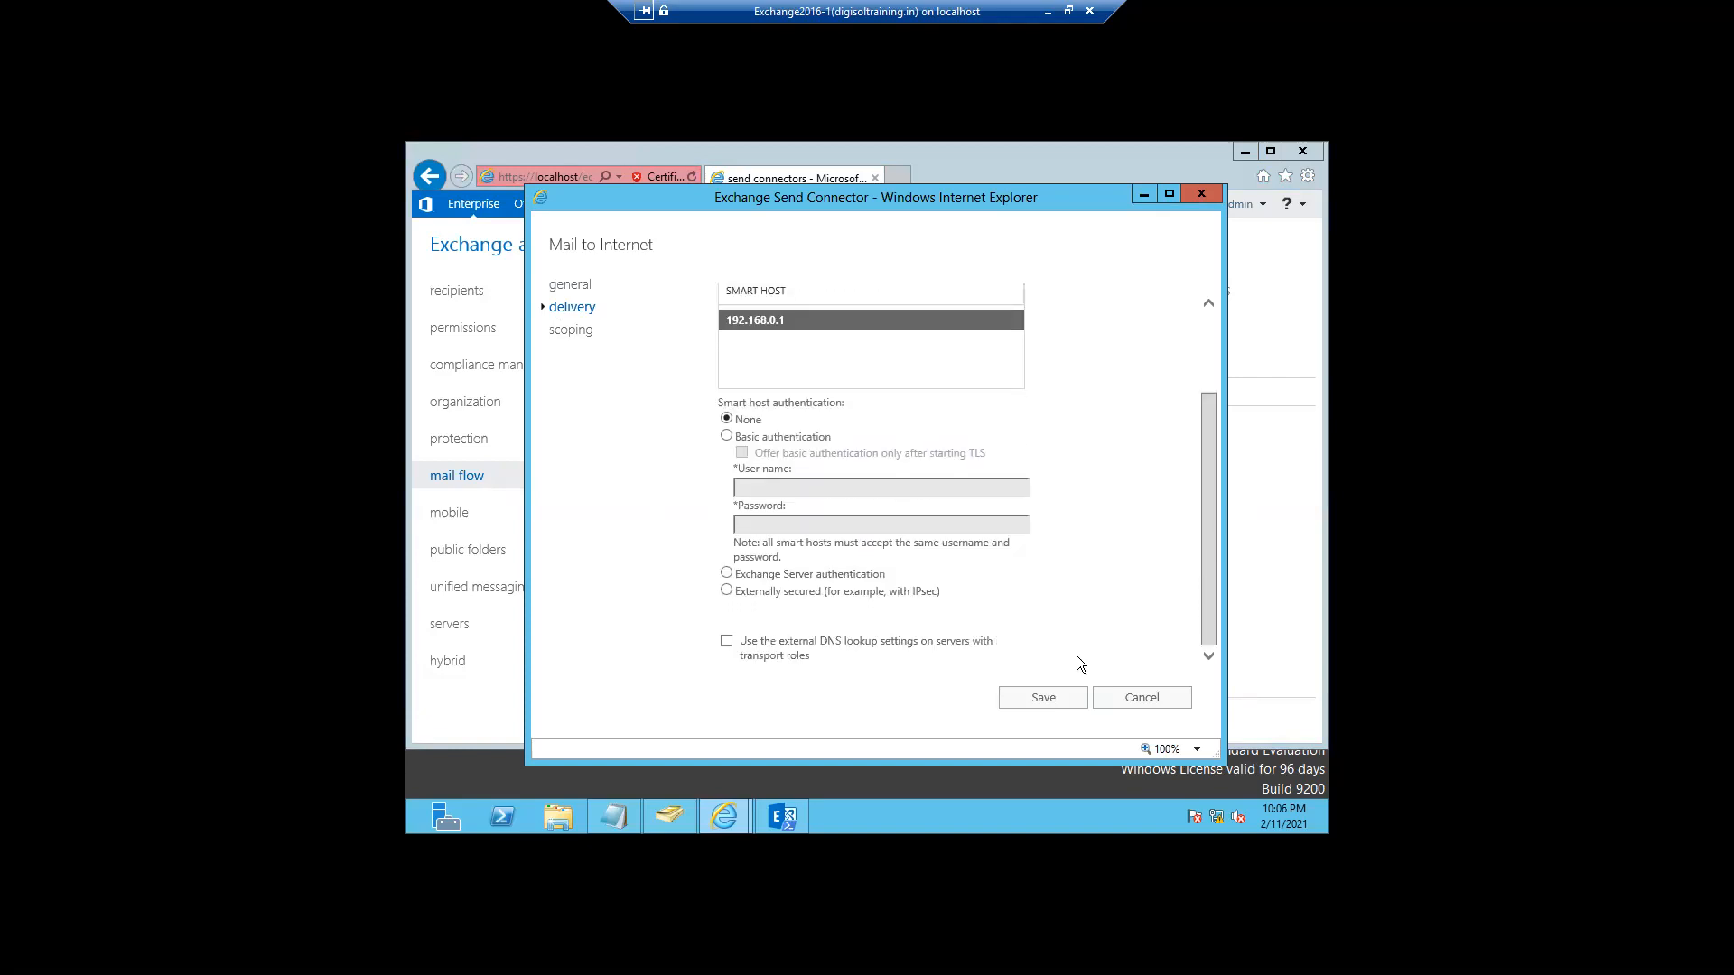
pyautogui.click(1043, 699)
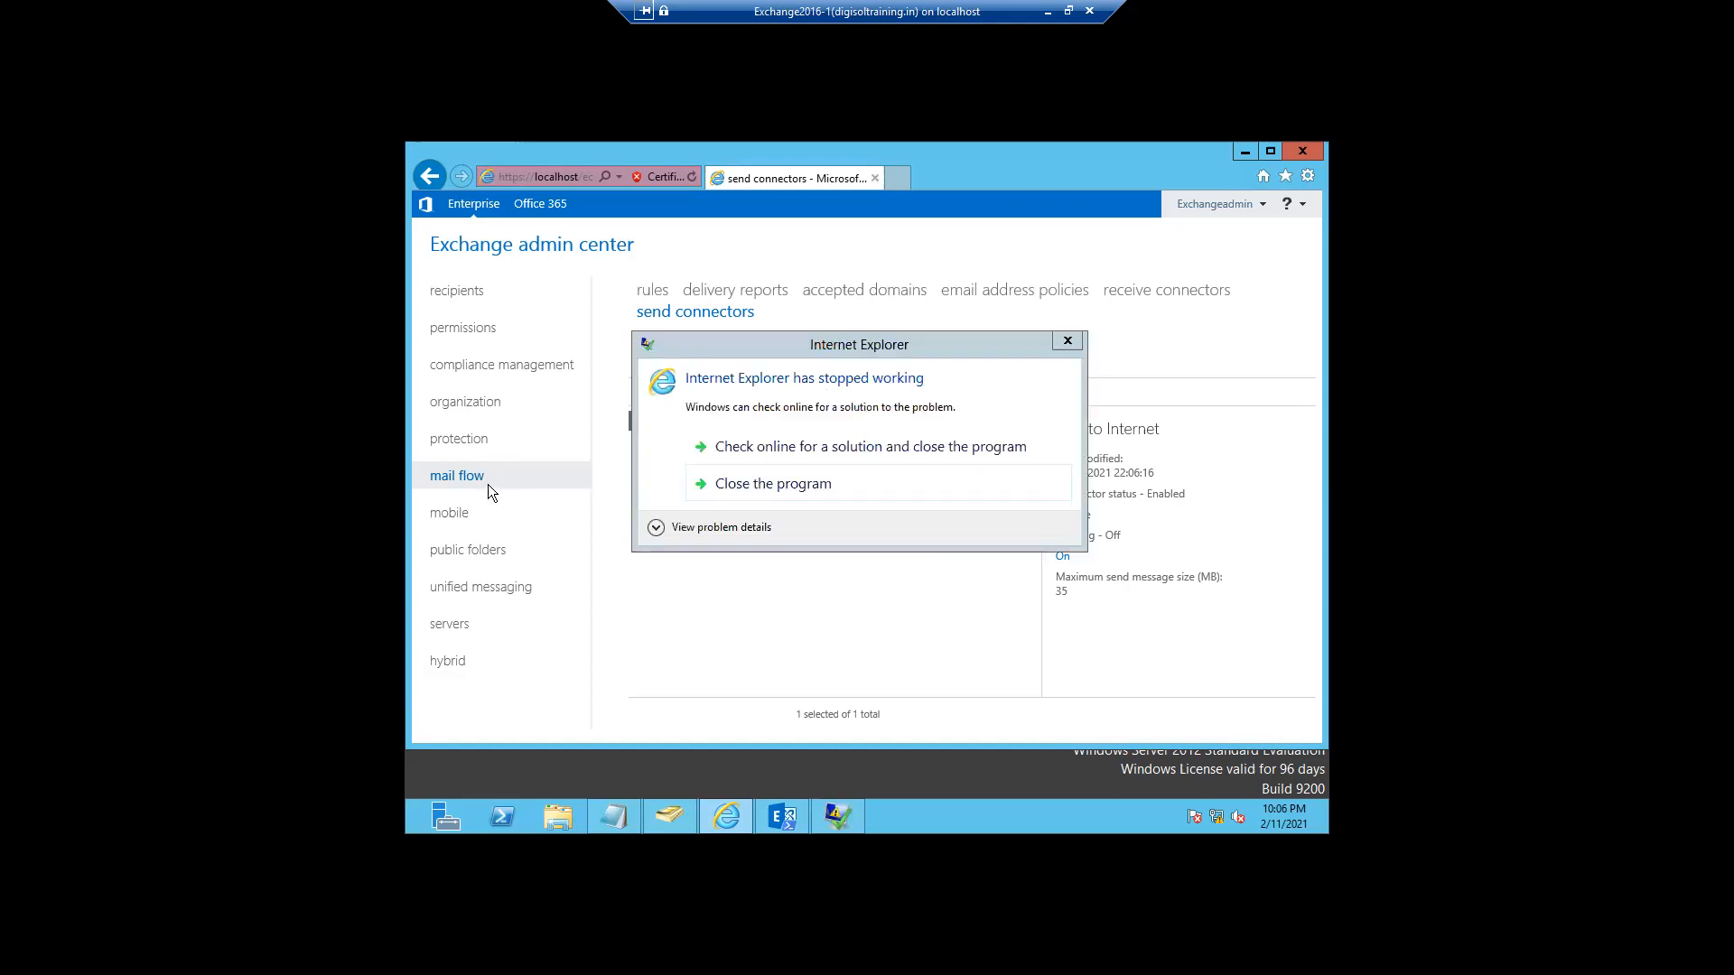
pyautogui.click(738, 487)
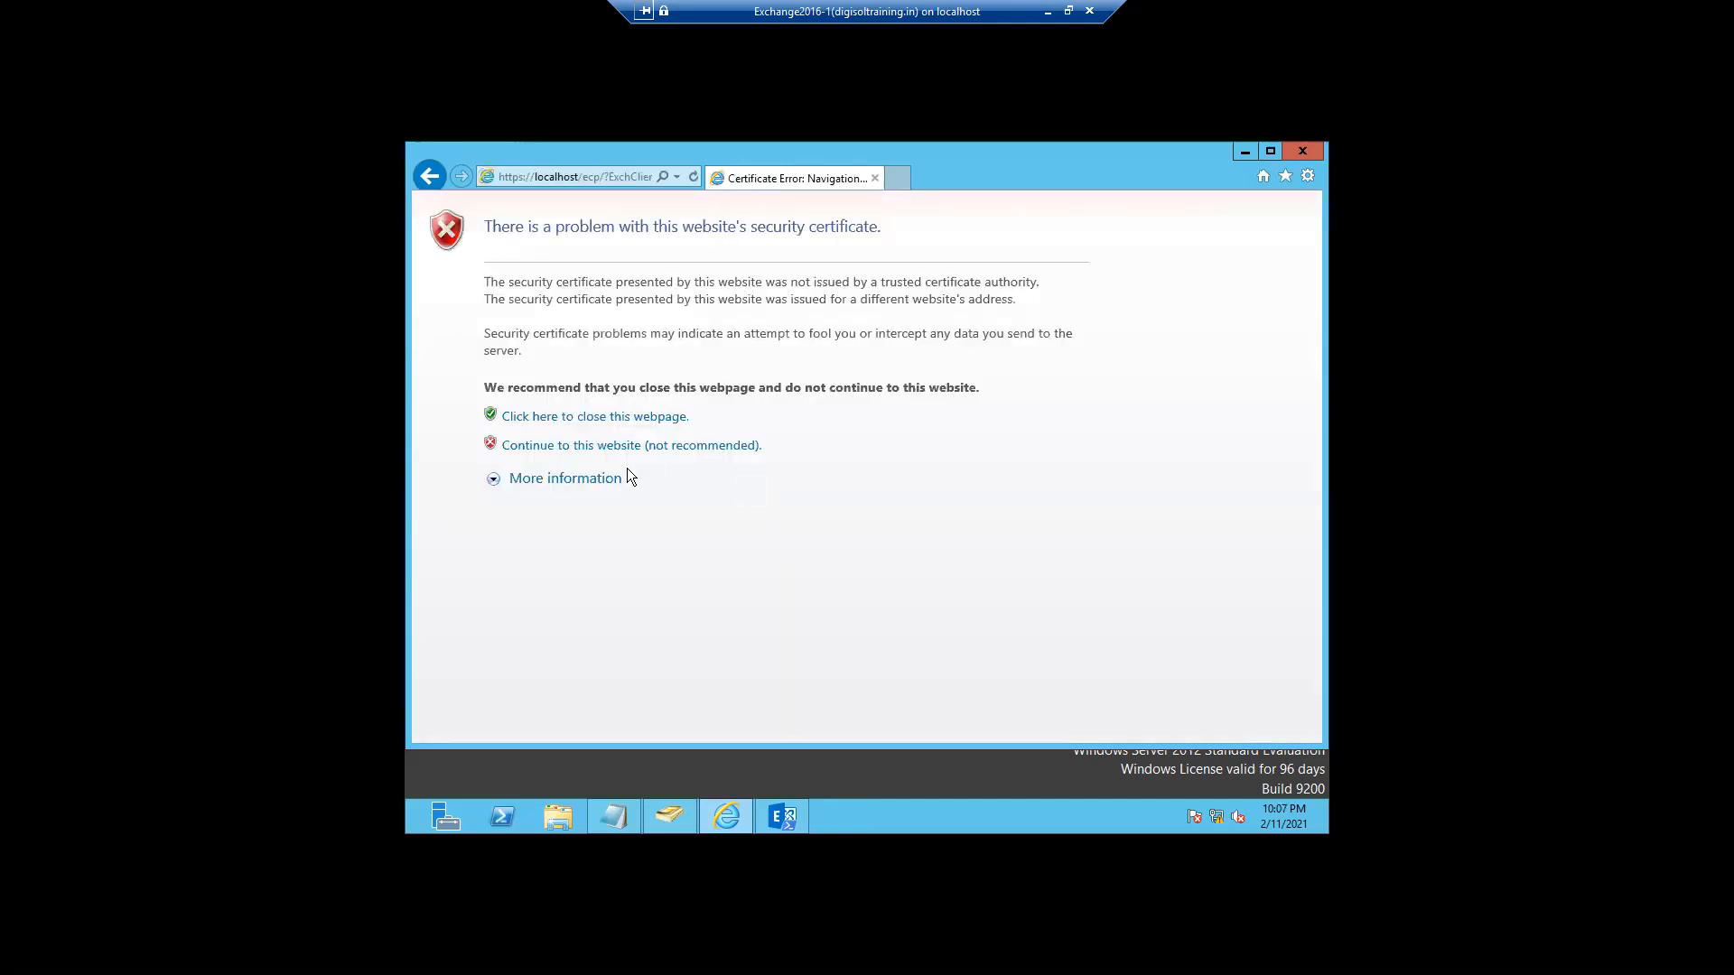
# - Continue past the certificate warning to reload the EAC on the four-mailbox list
pyautogui.click(605, 446)
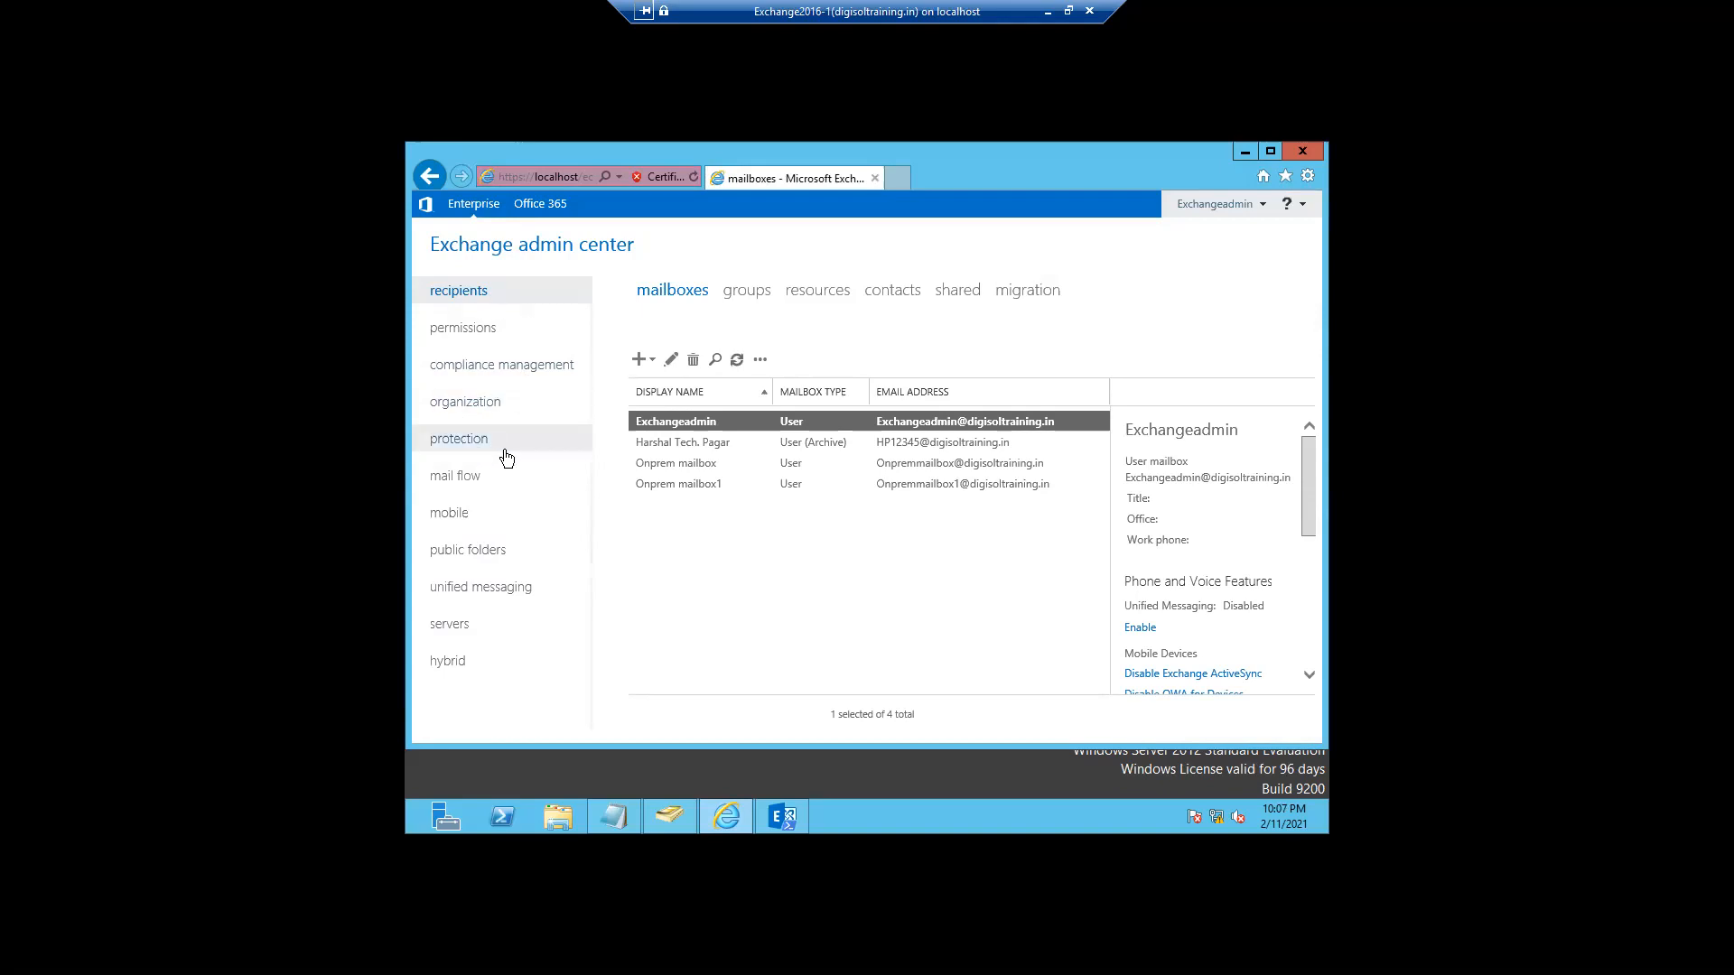
# - Show the 14 admin role groups, including Compliance Management's assigned roles
pyautogui.click(466, 333)
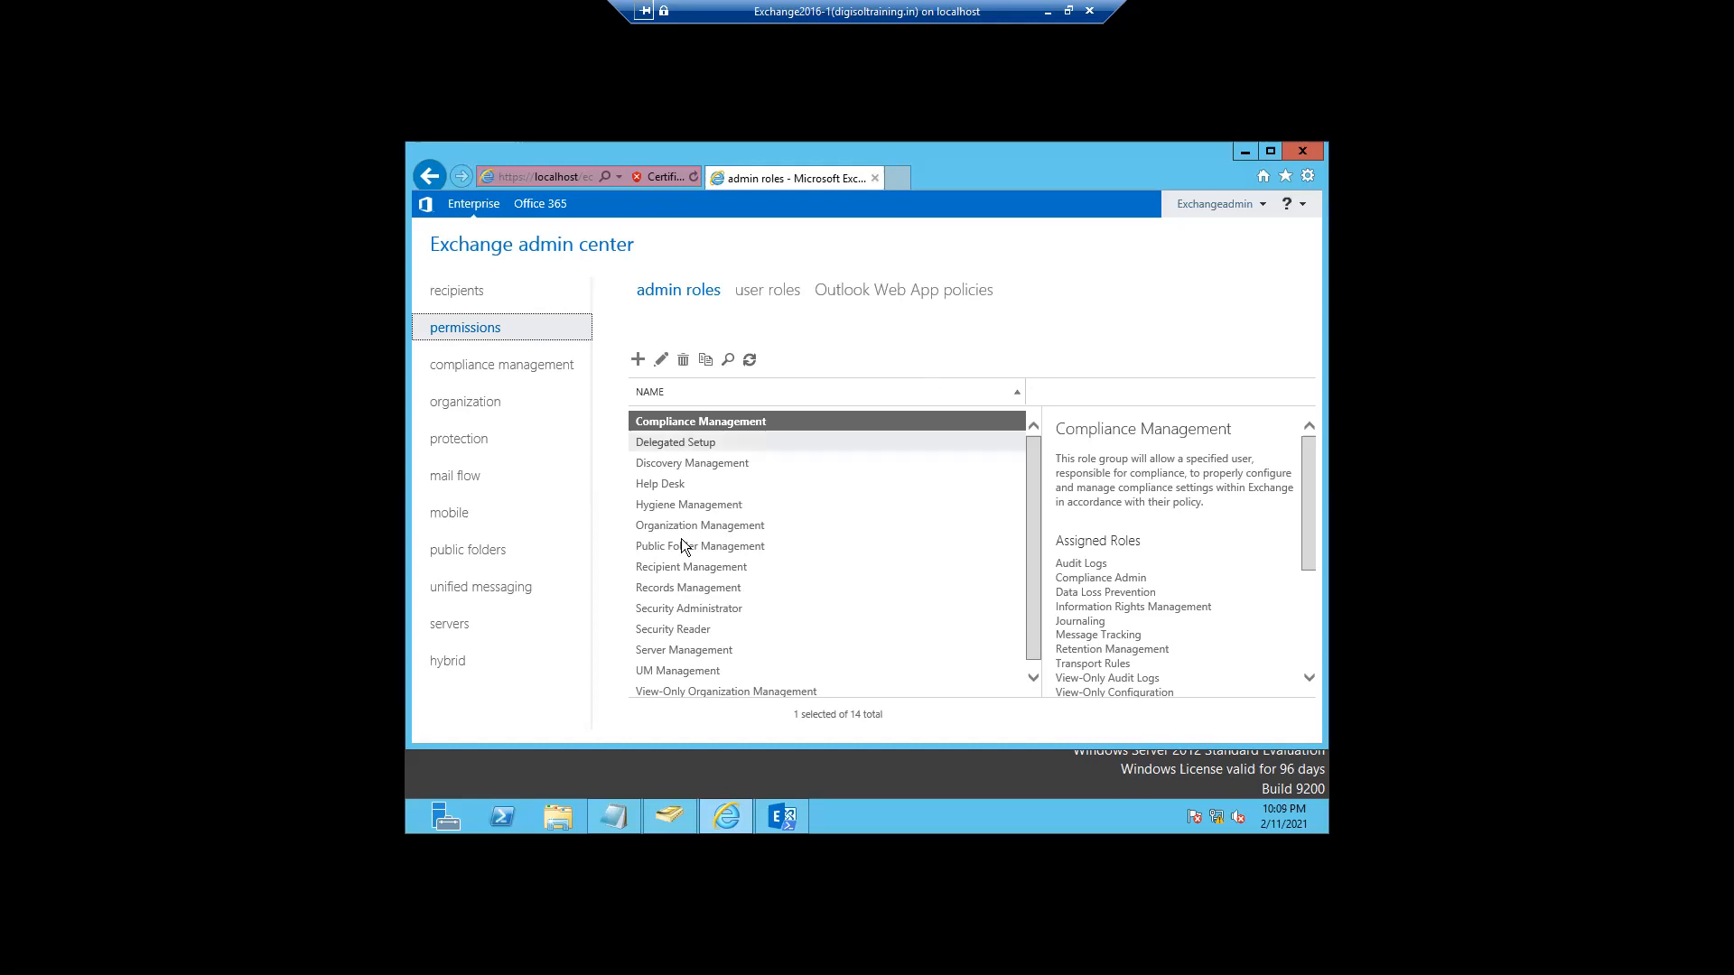
# - Look at hybrid setup, servers (dismissing the trial warning), databases, then mobile device access
pyautogui.click(471, 673)
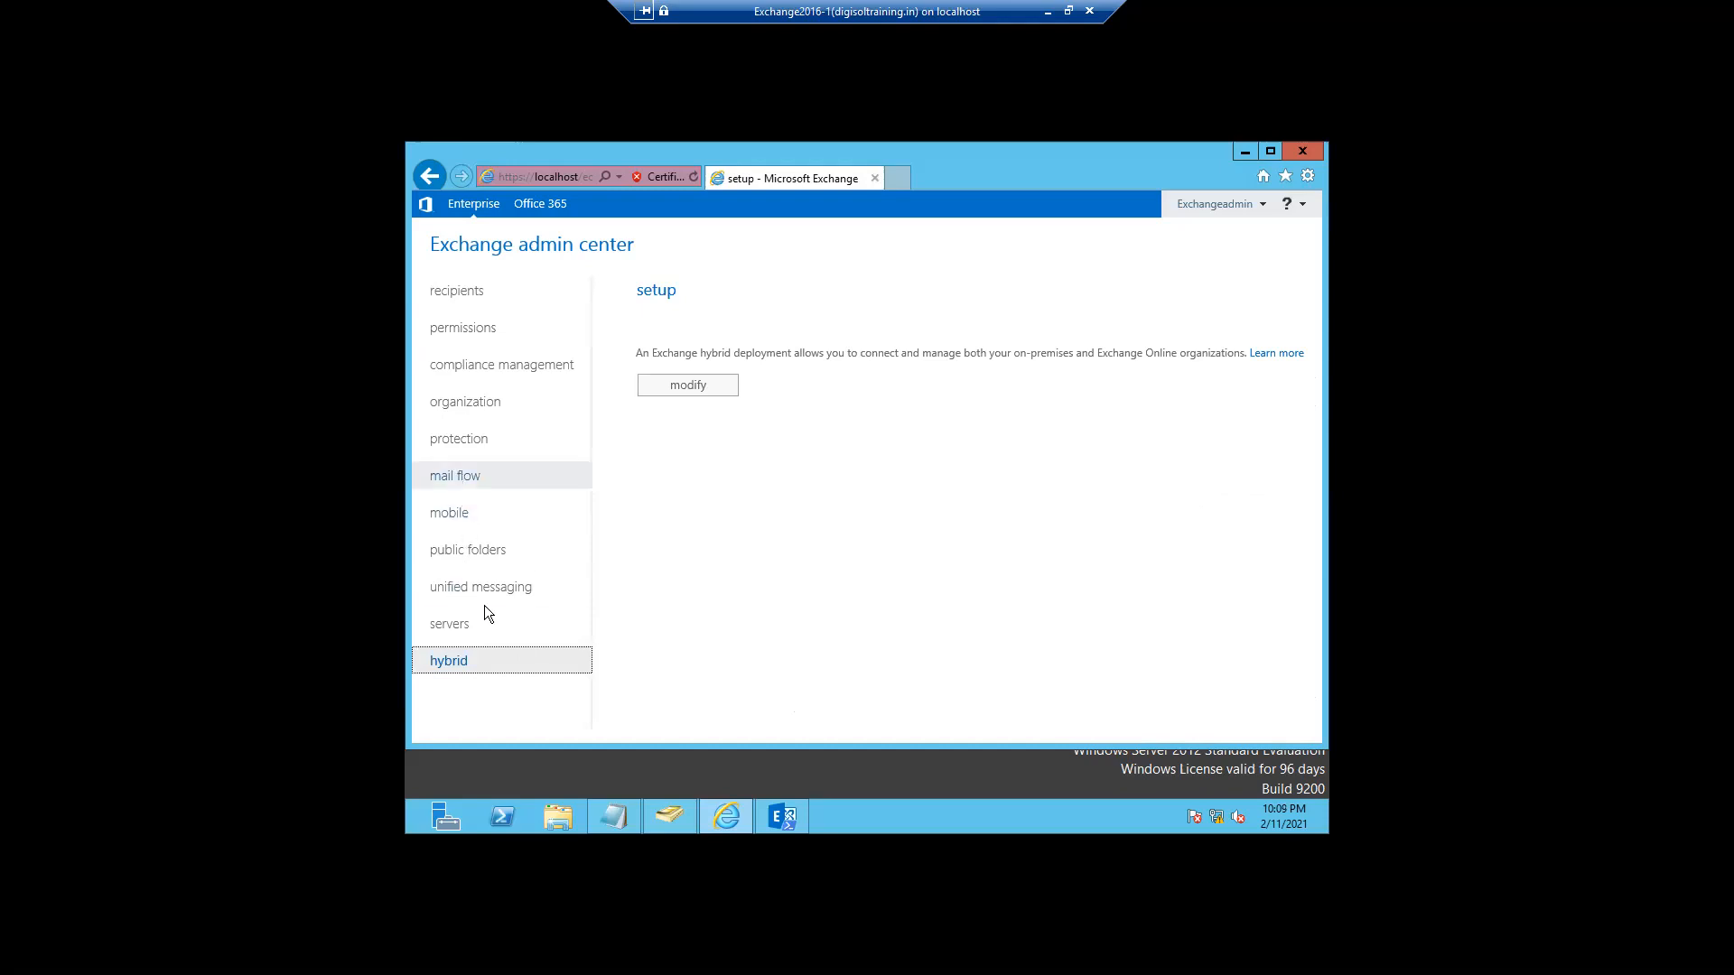
pyautogui.click(449, 630)
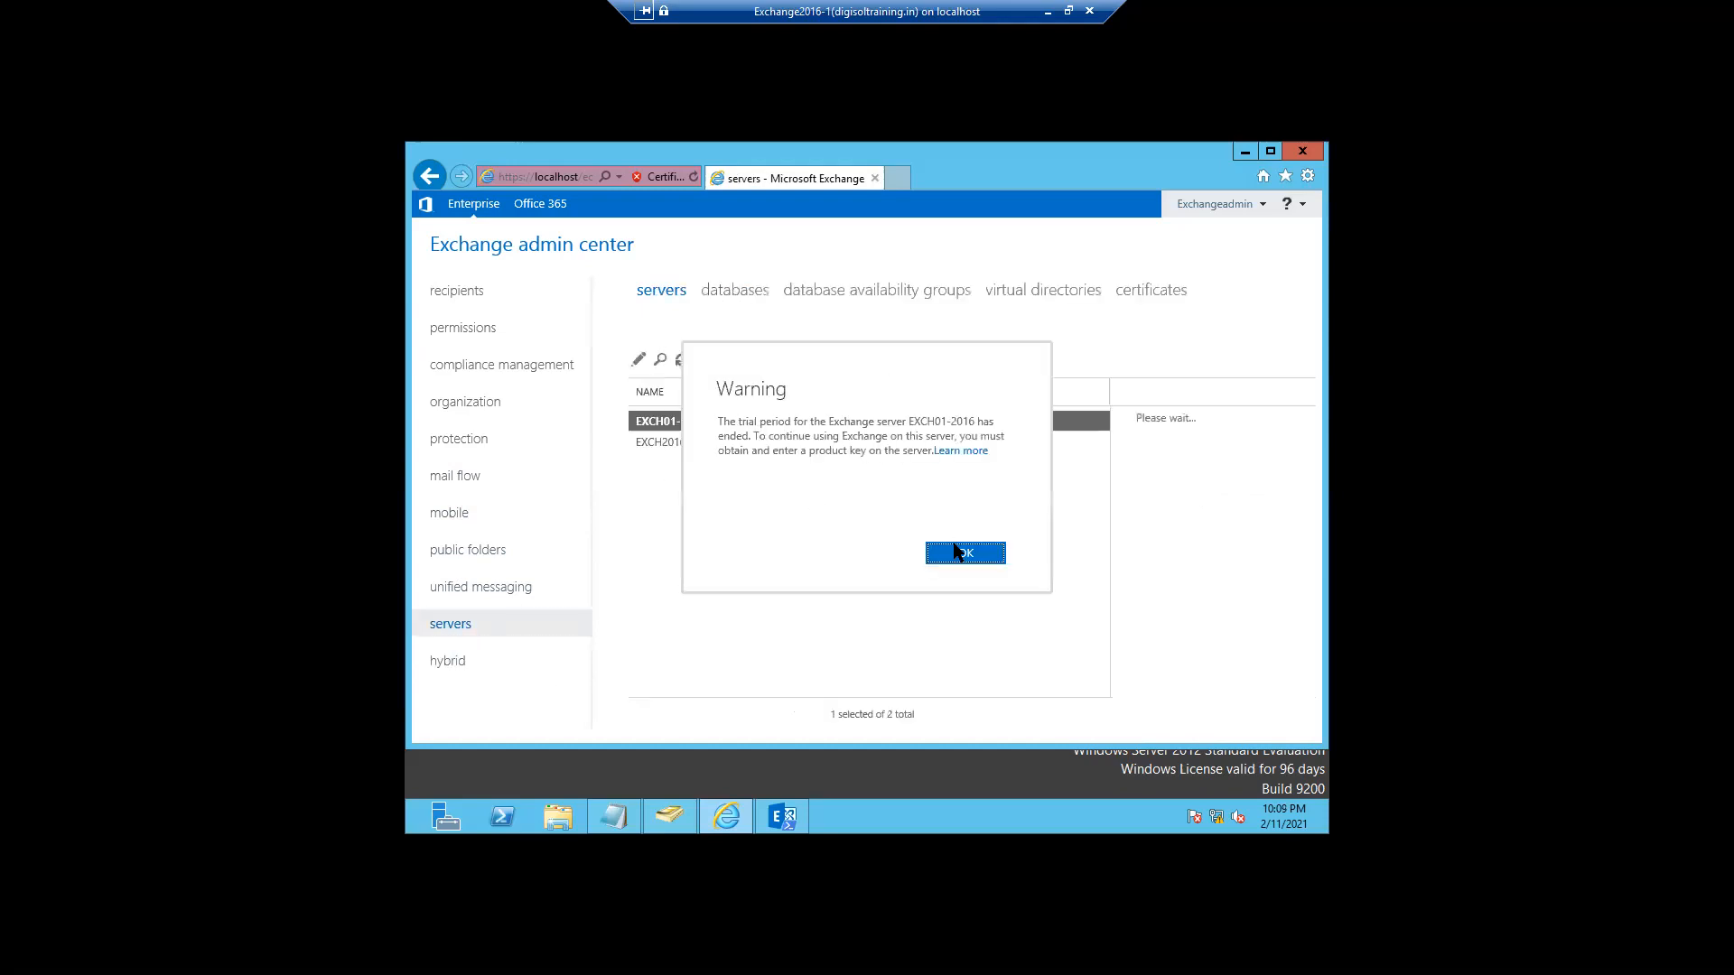
pyautogui.click(953, 551)
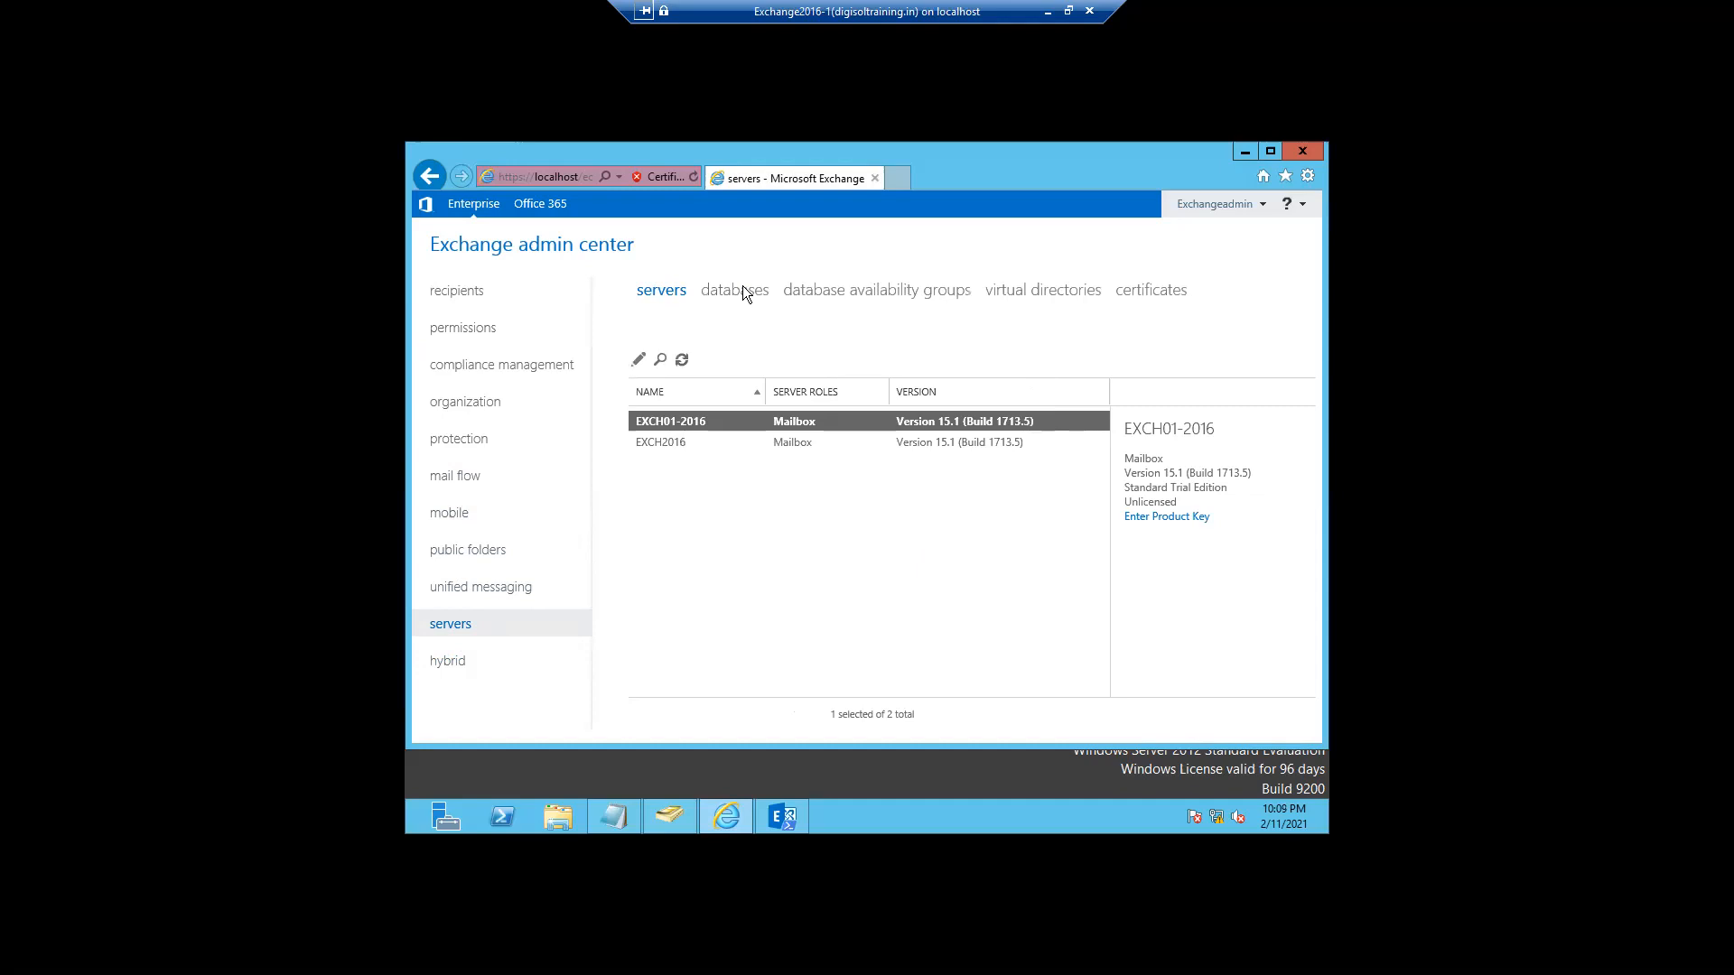
pyautogui.click(740, 291)
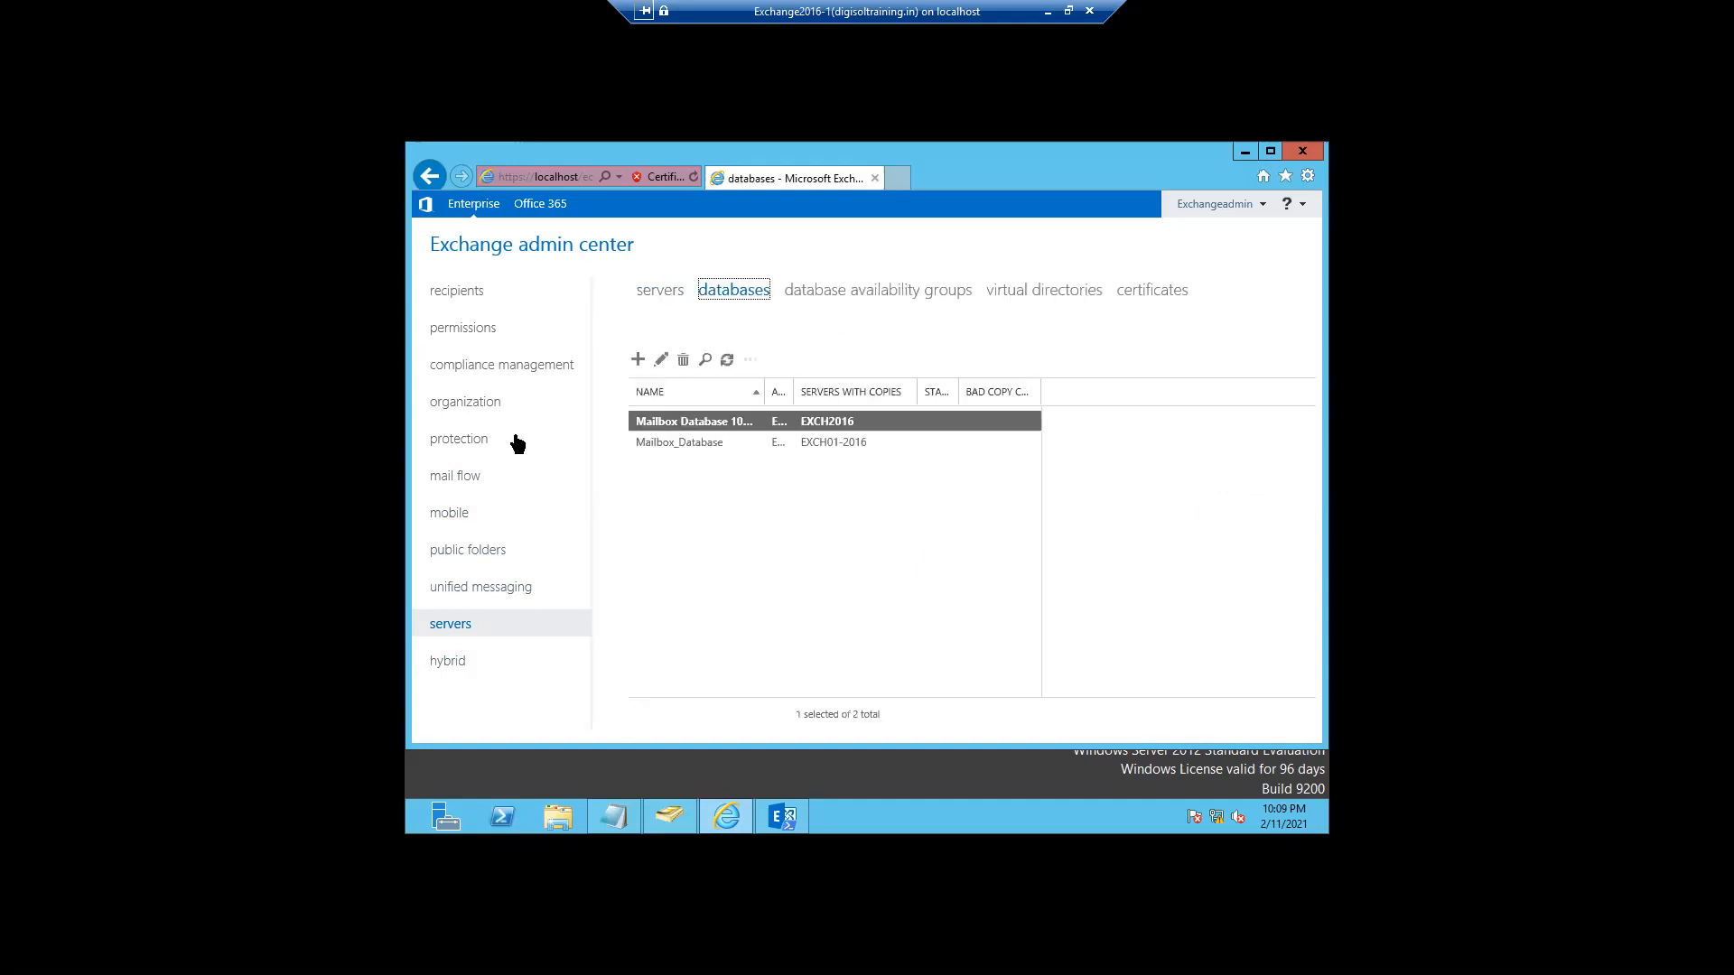
pyautogui.click(445, 524)
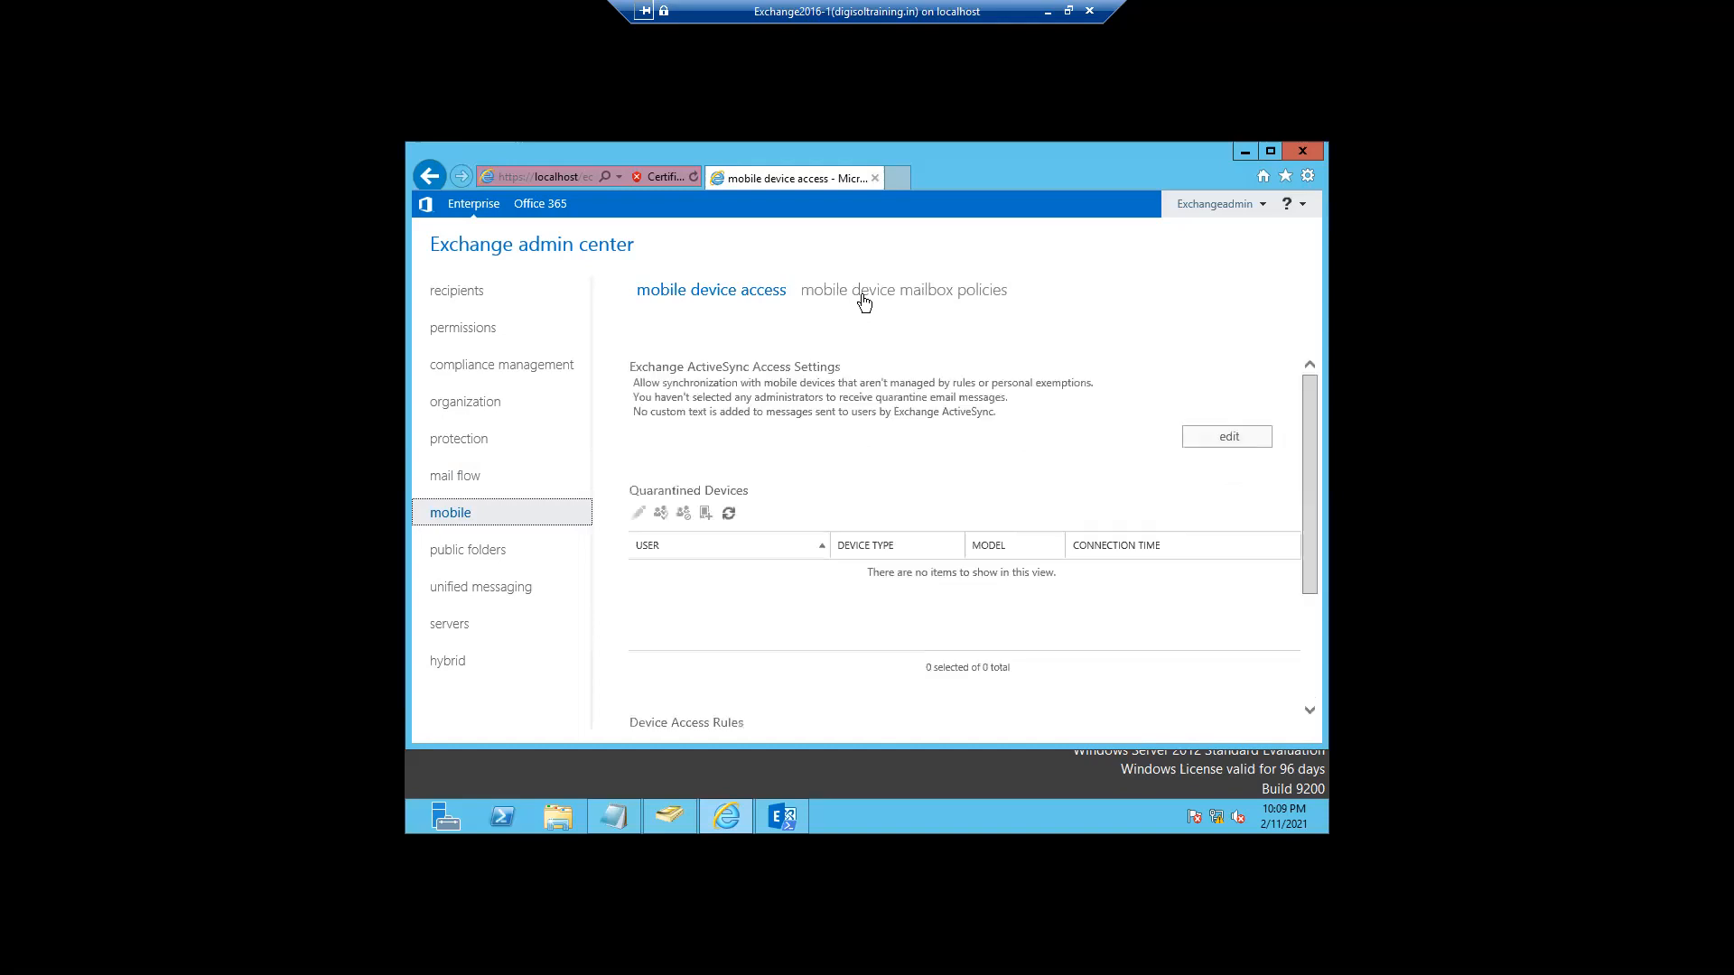
pyautogui.click(863, 298)
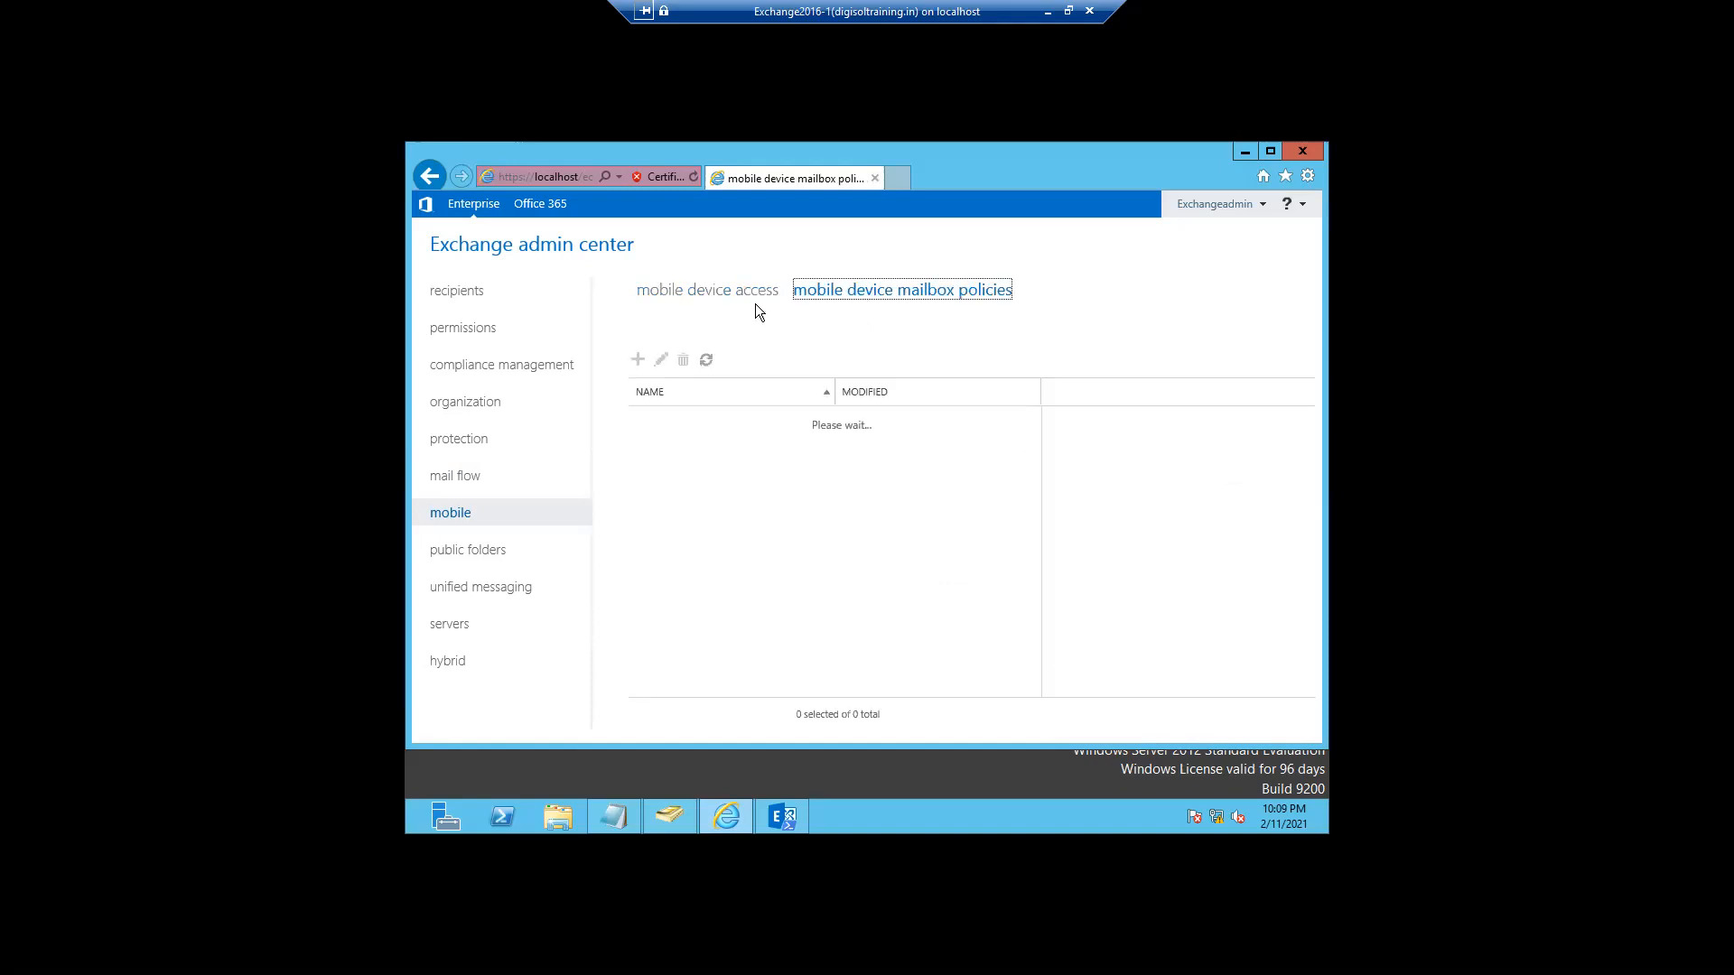
pyautogui.click(710, 298)
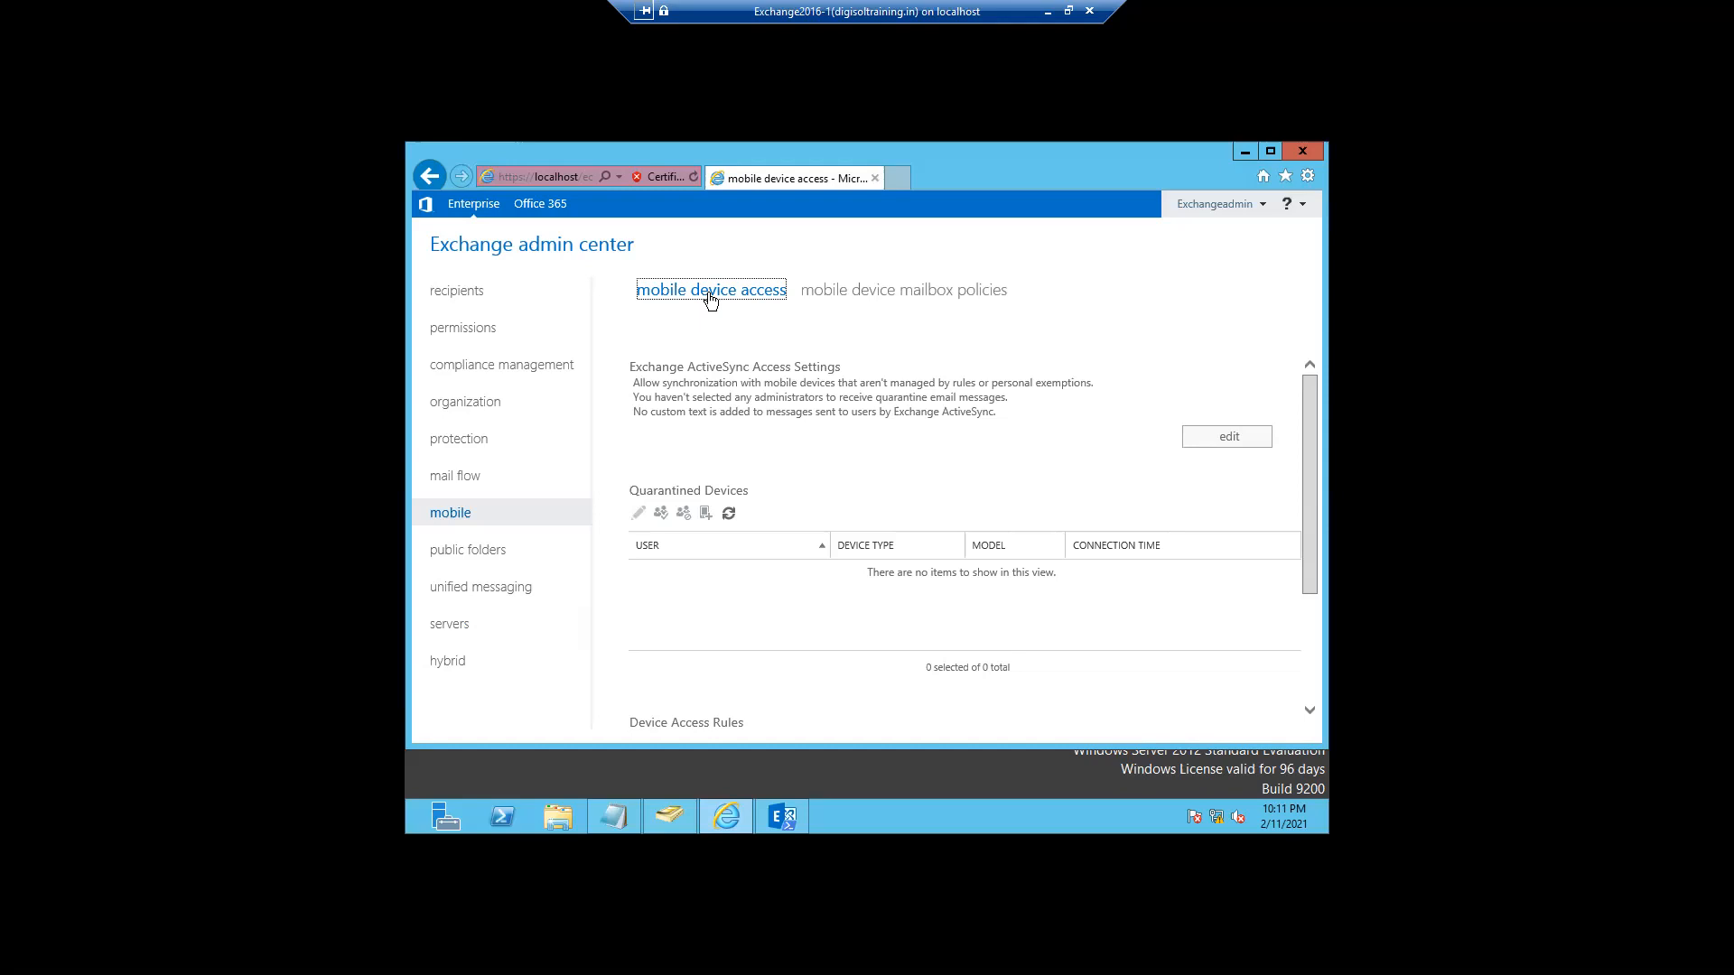
# - In permissions, switch between the admin roles, user roles and Outlook Web App policies lists
pyautogui.click(462, 331)
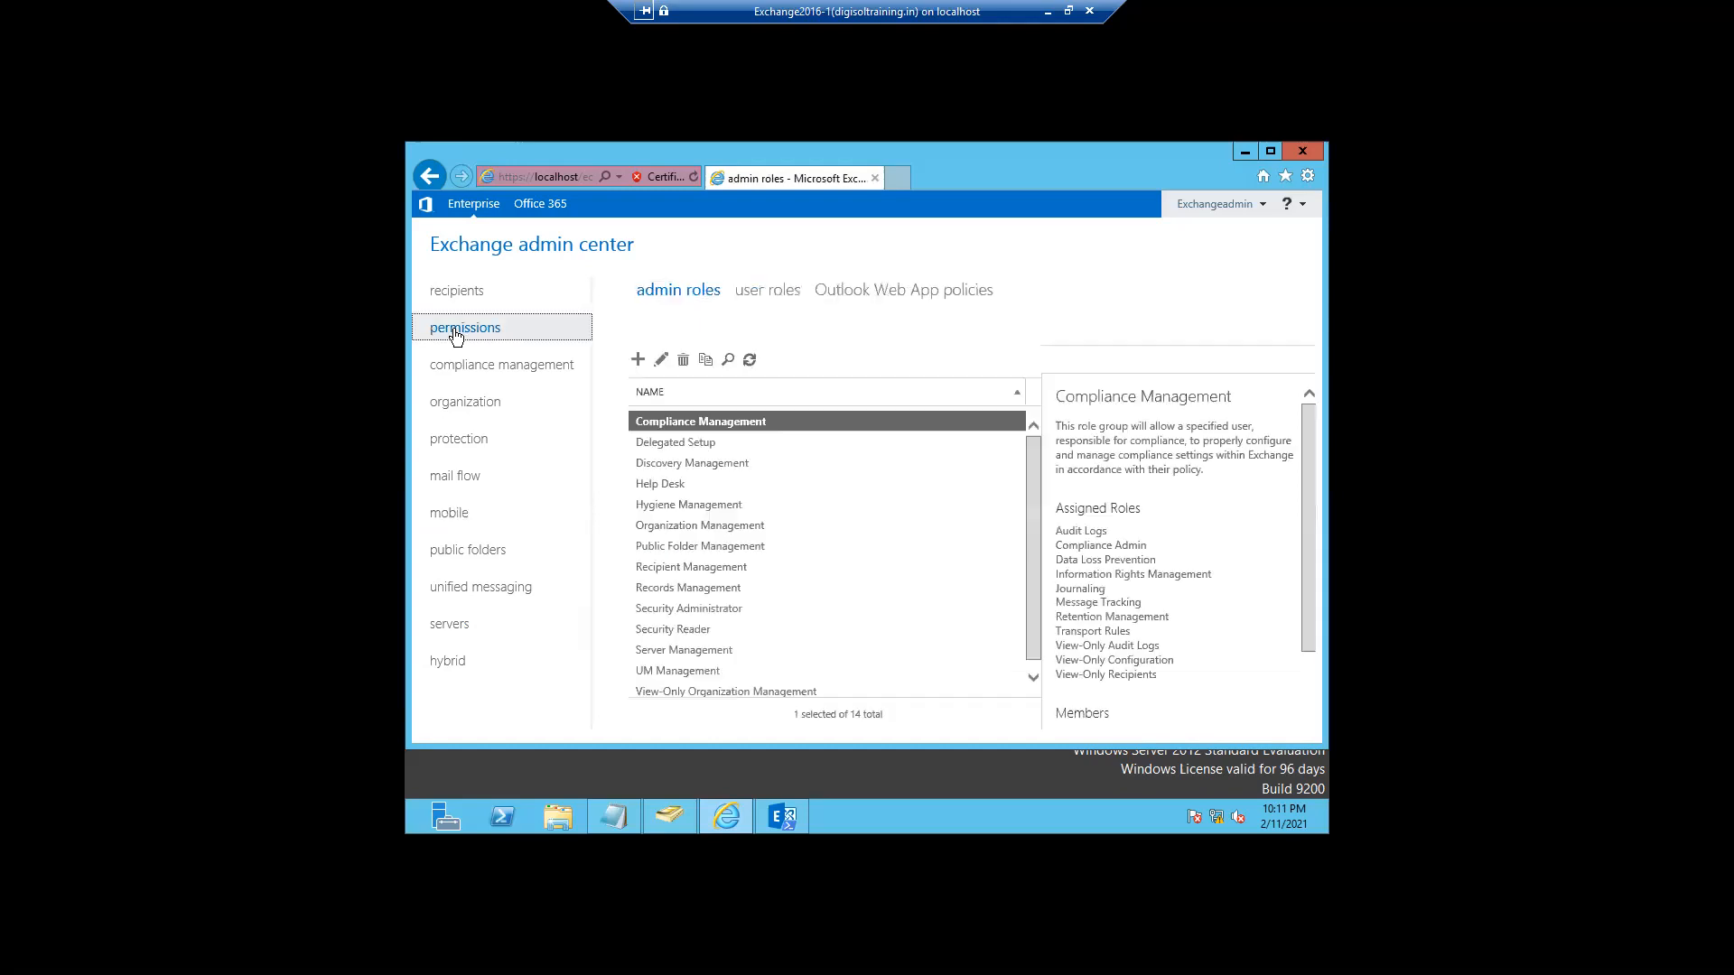
pyautogui.click(760, 296)
pyautogui.click(846, 299)
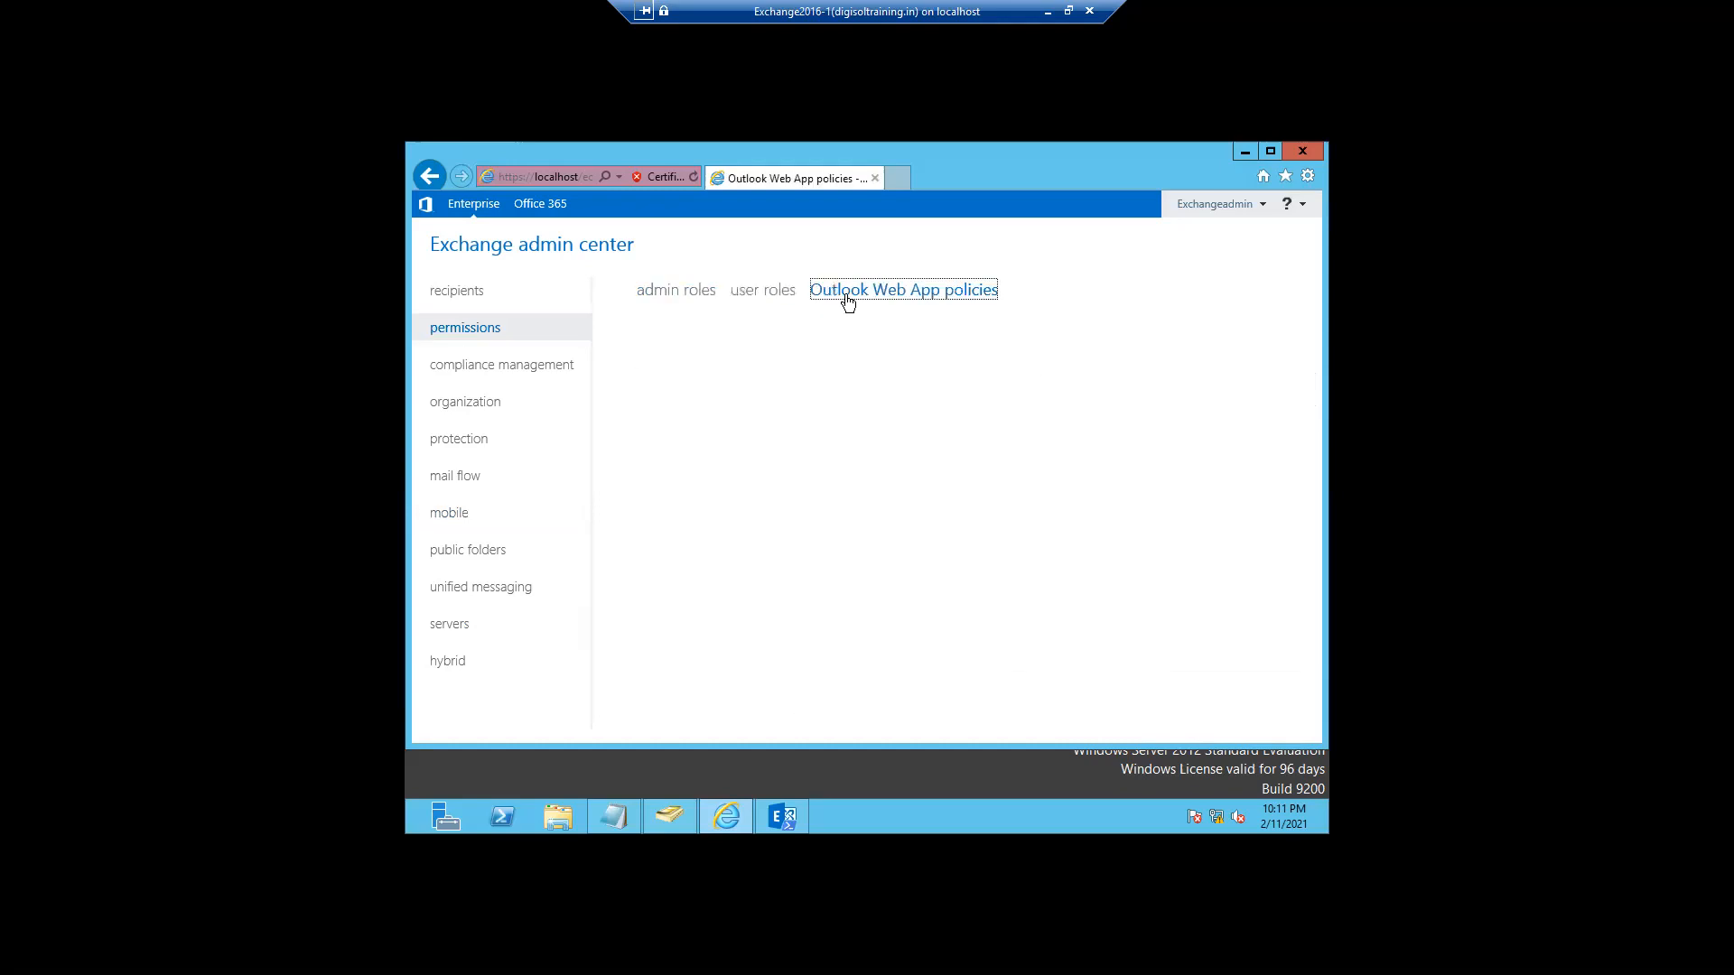
pyautogui.click(664, 291)
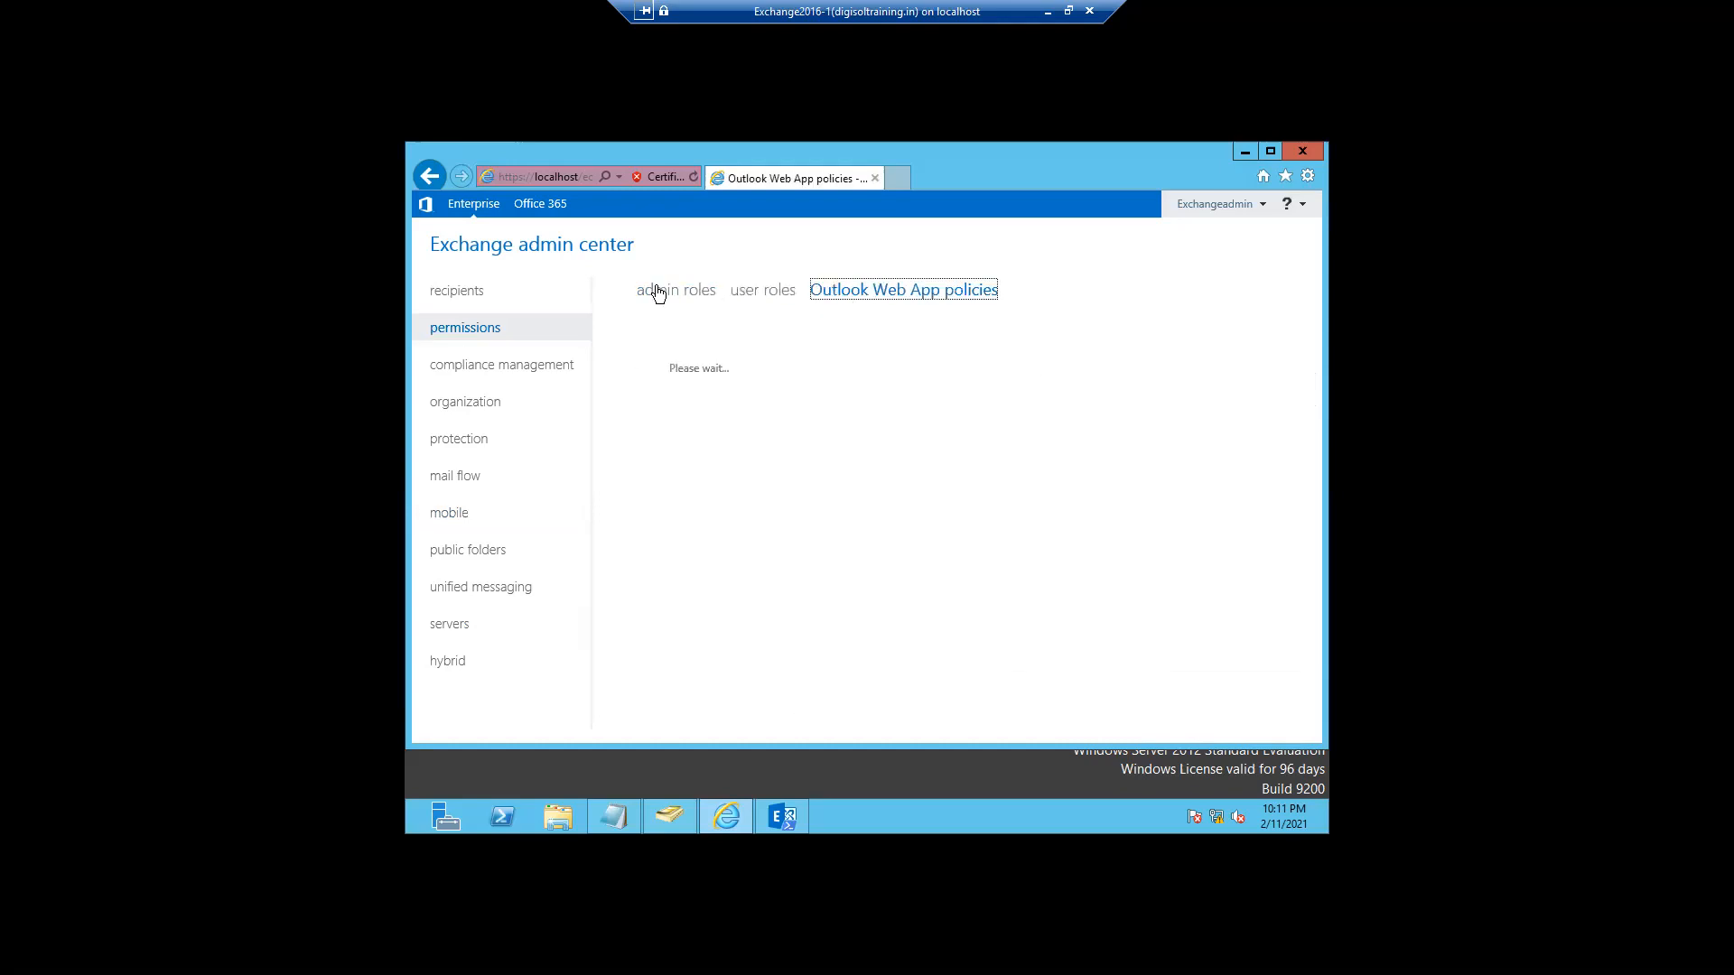
pyautogui.click(759, 299)
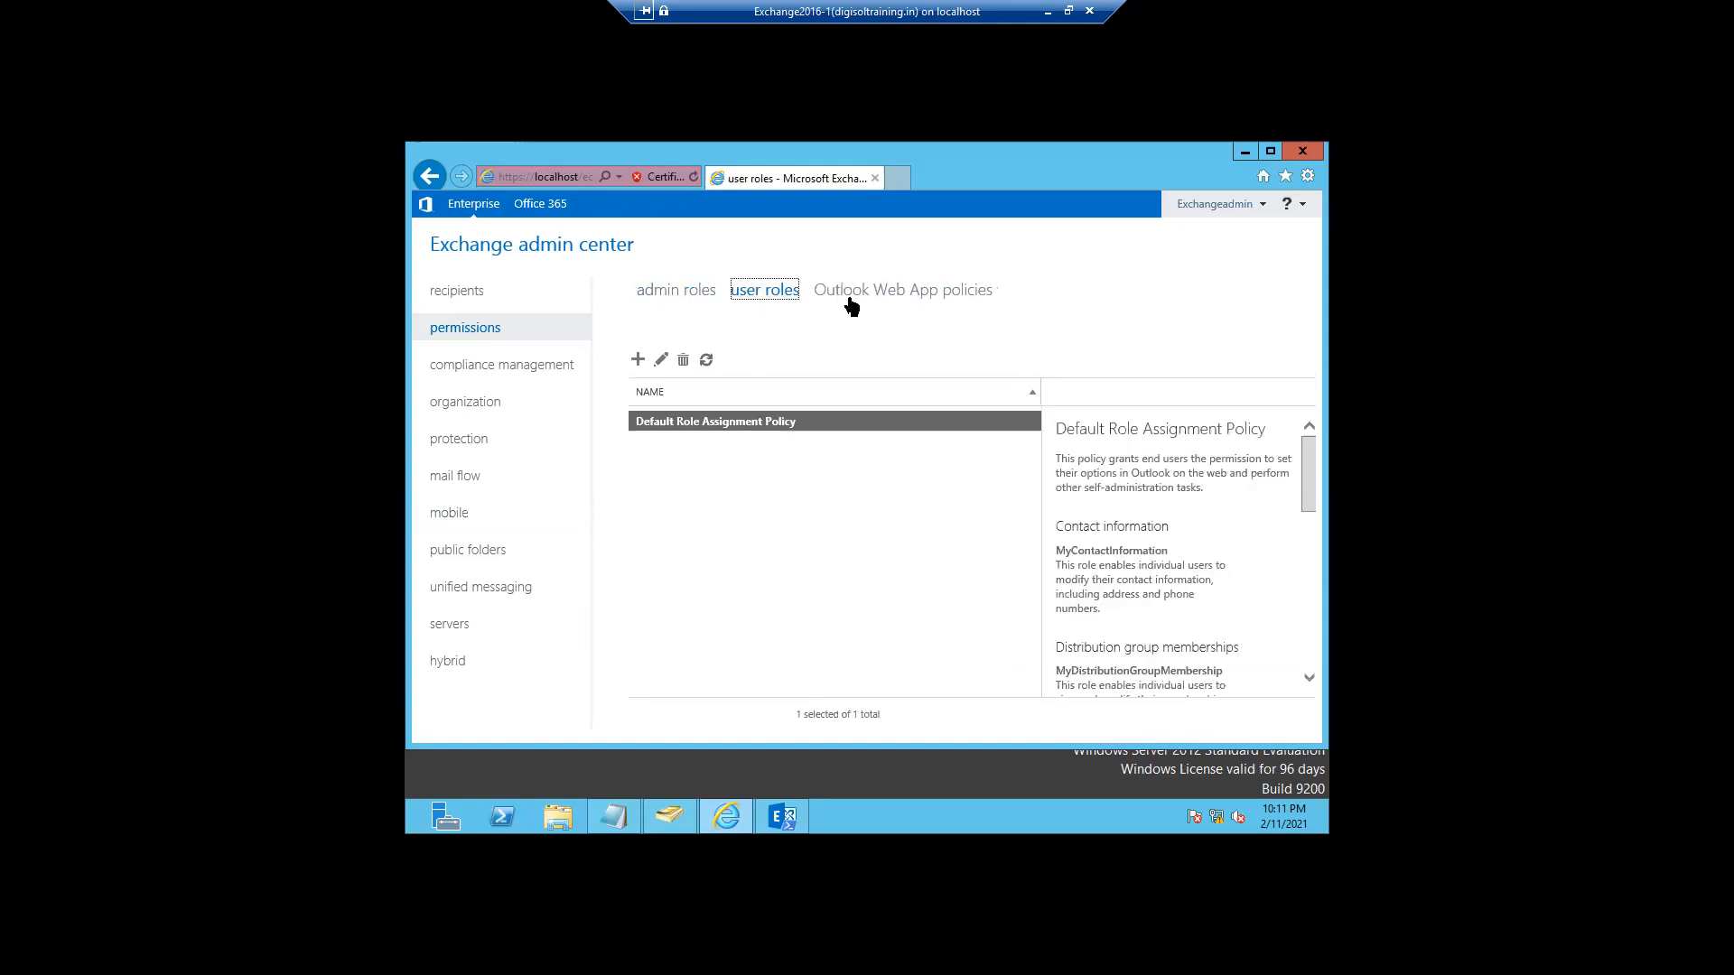
pyautogui.click(848, 301)
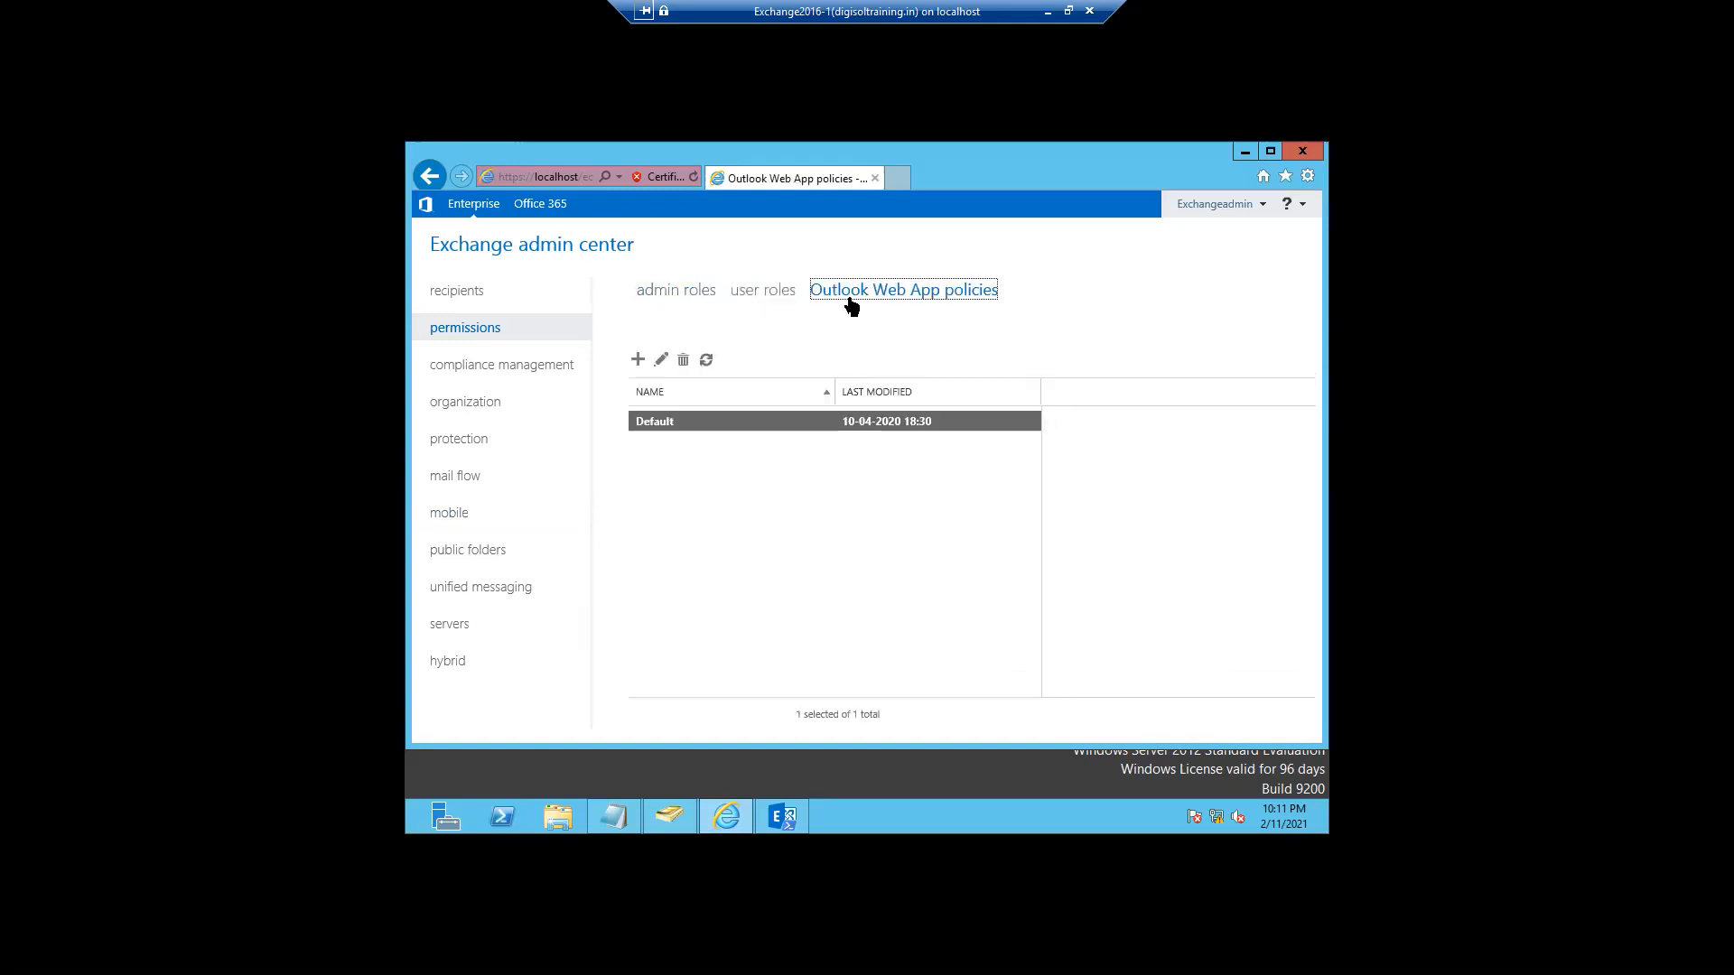
pyautogui.click(769, 293)
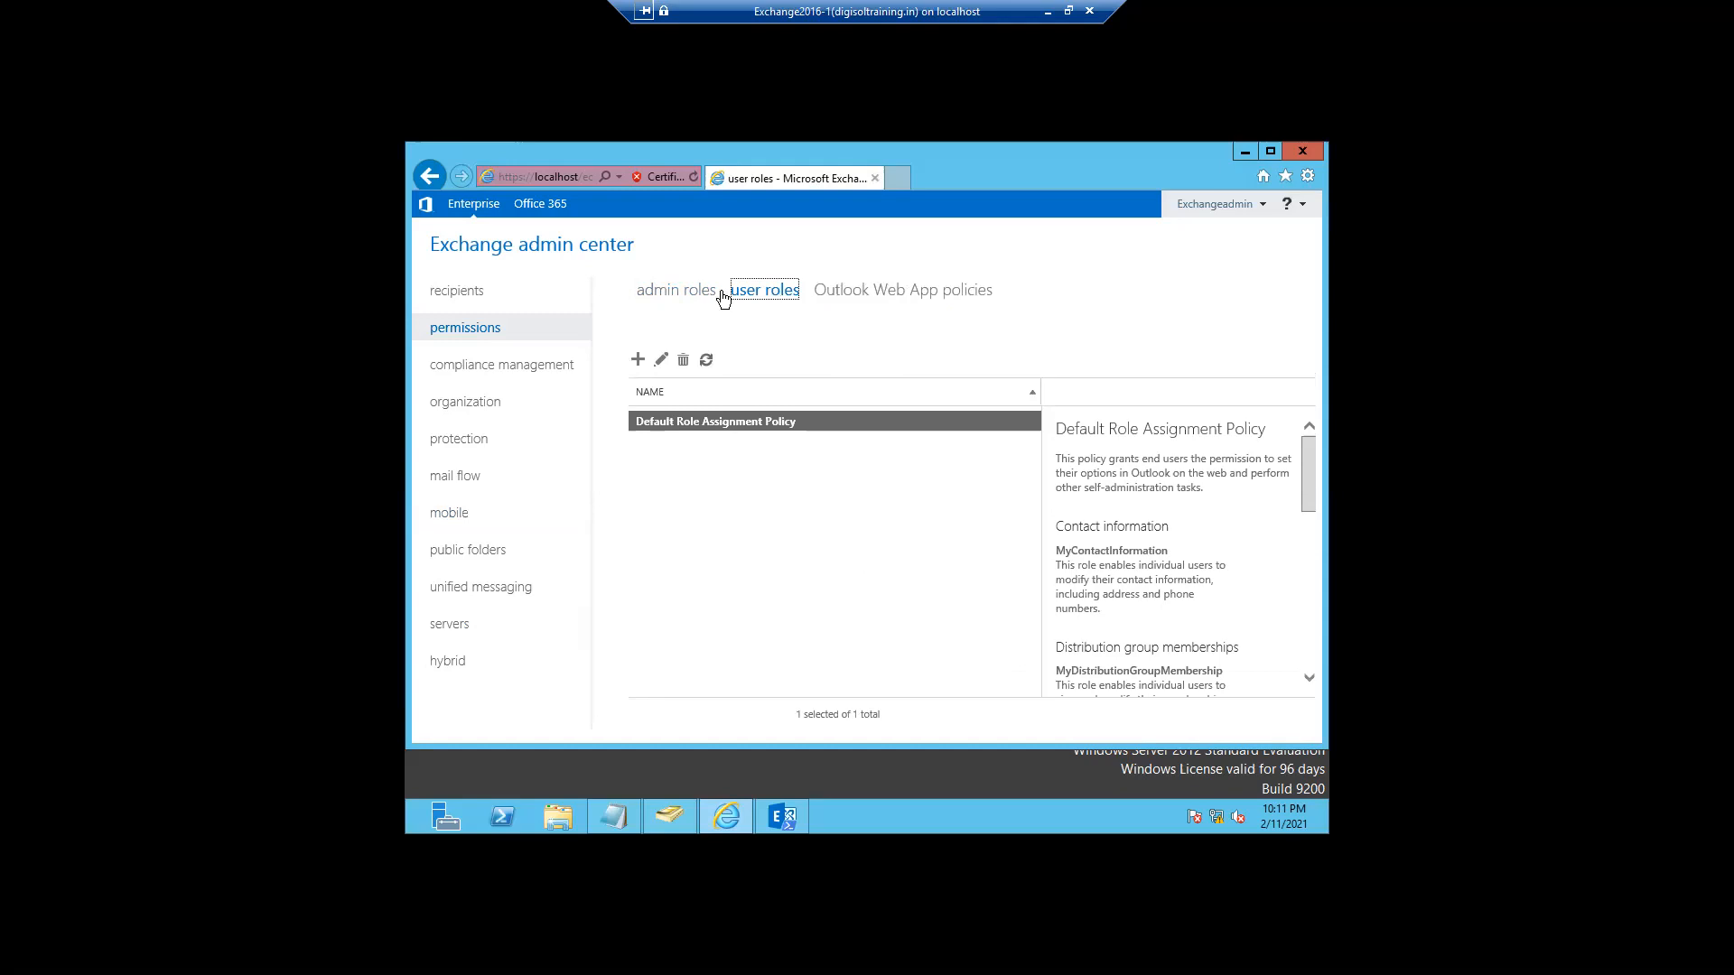
pyautogui.click(679, 299)
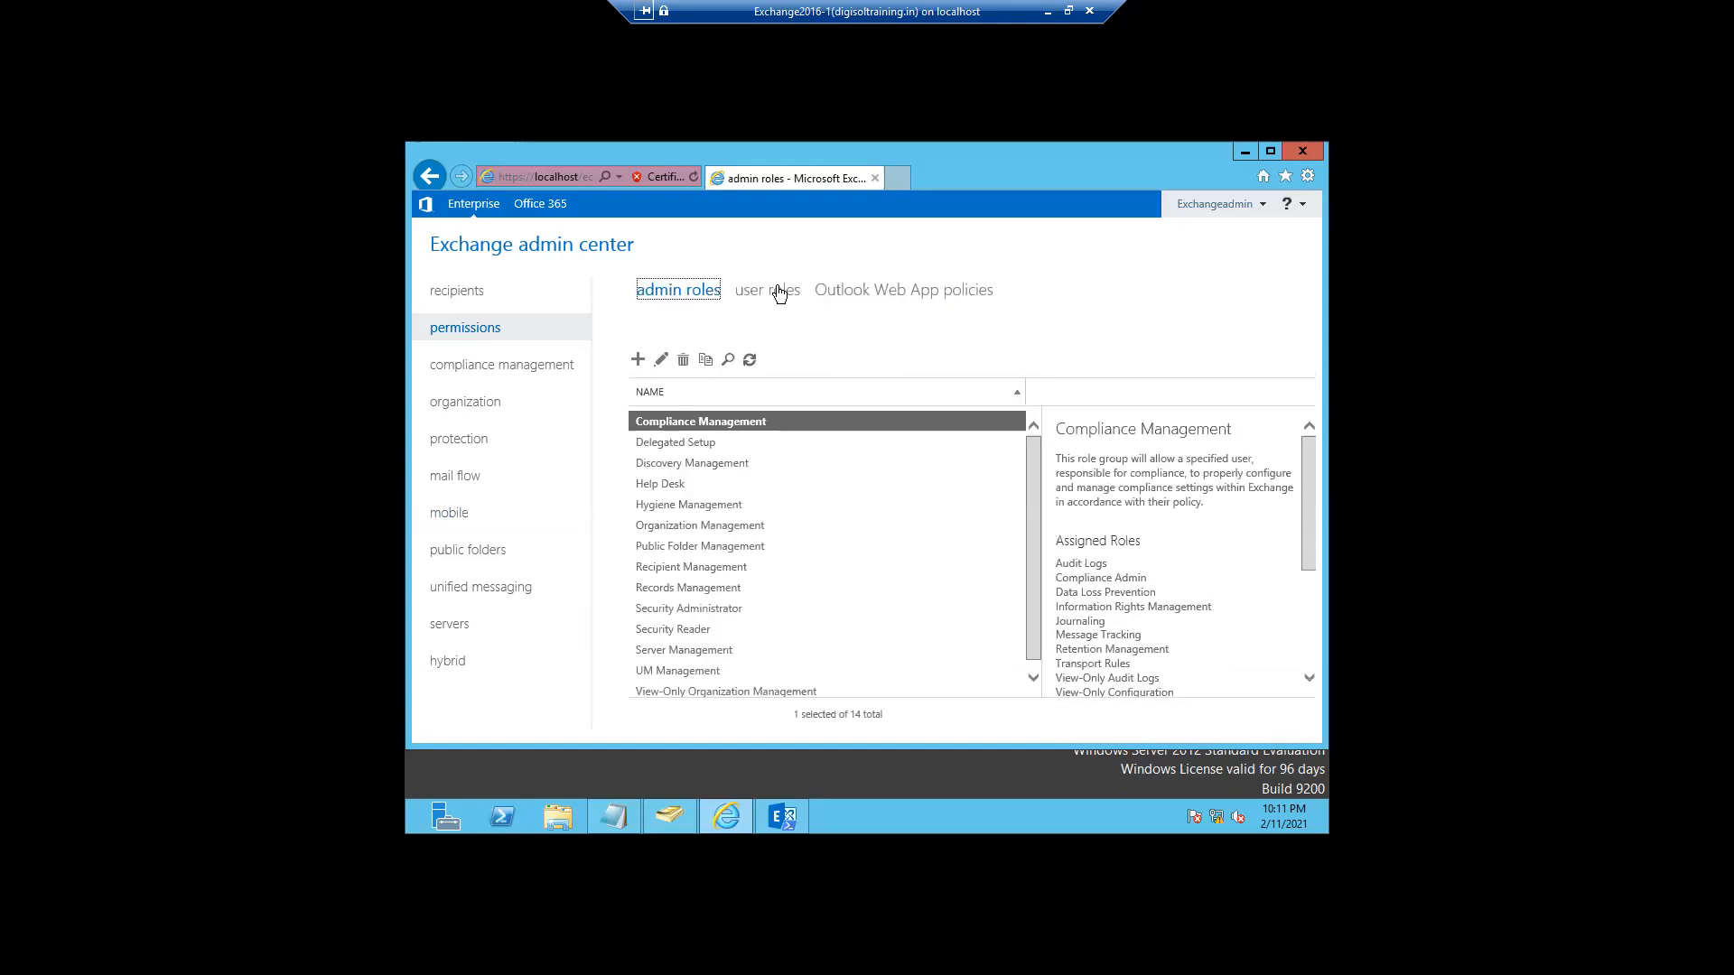
pyautogui.click(778, 292)
pyautogui.click(867, 294)
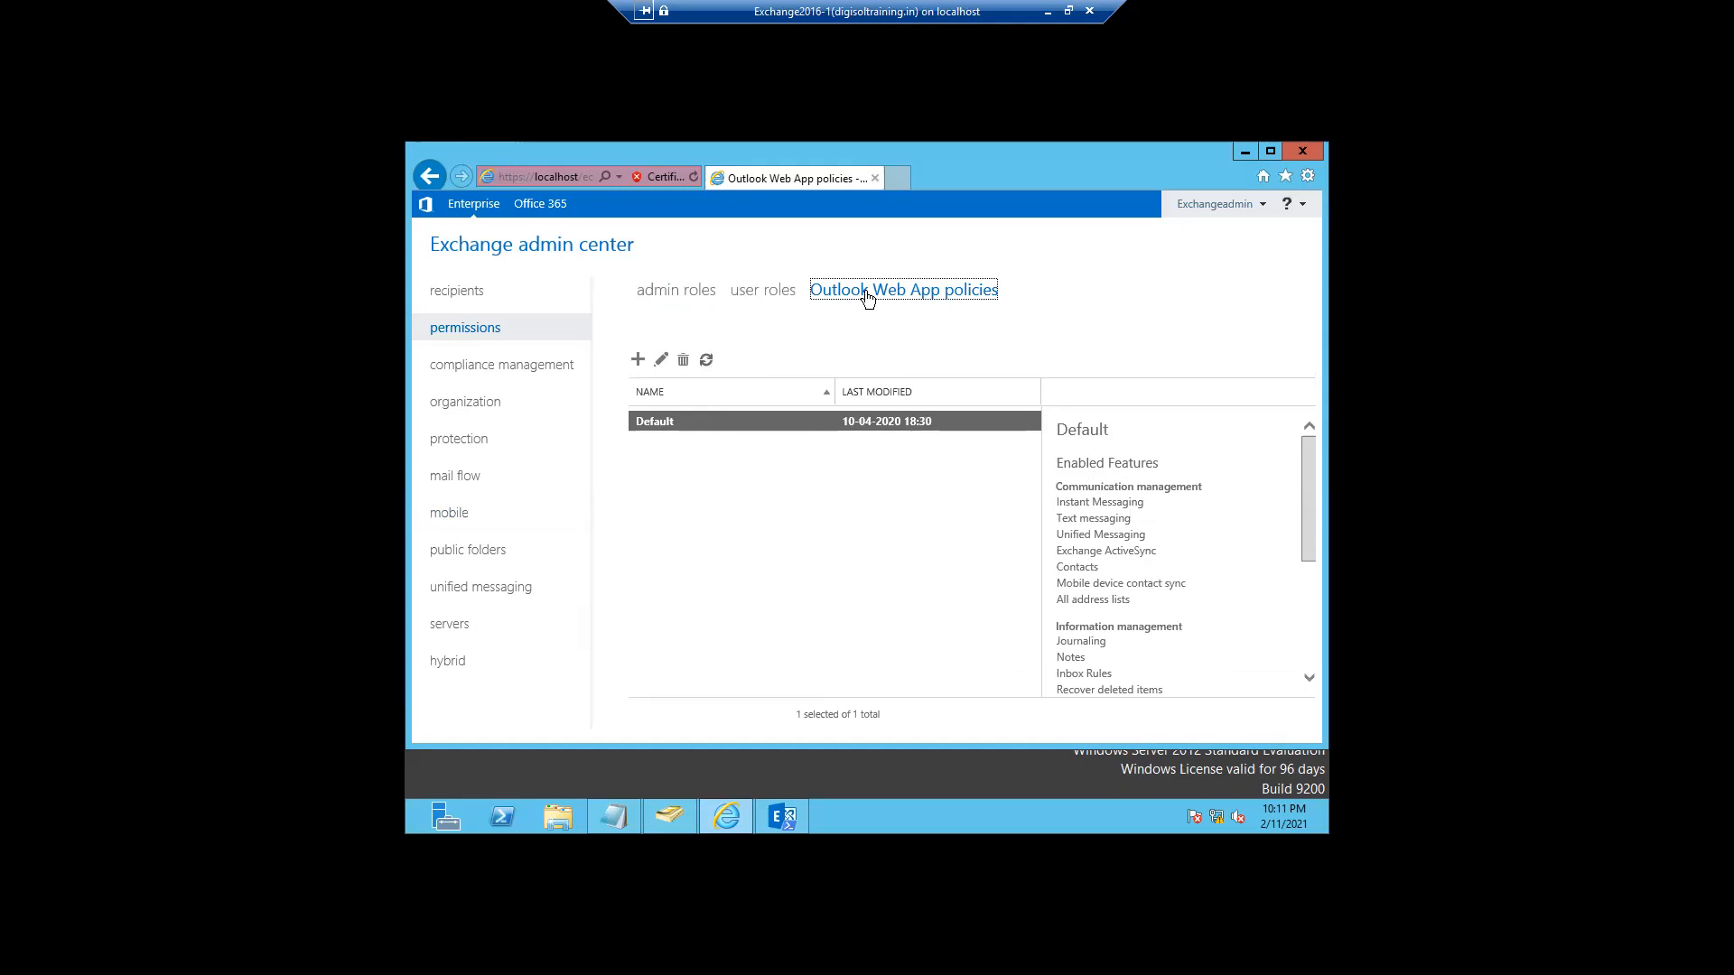
# - Show the Default Role Assignment Policy details, return to admin roles, and window both remote sessions
pyautogui.click(763, 290)
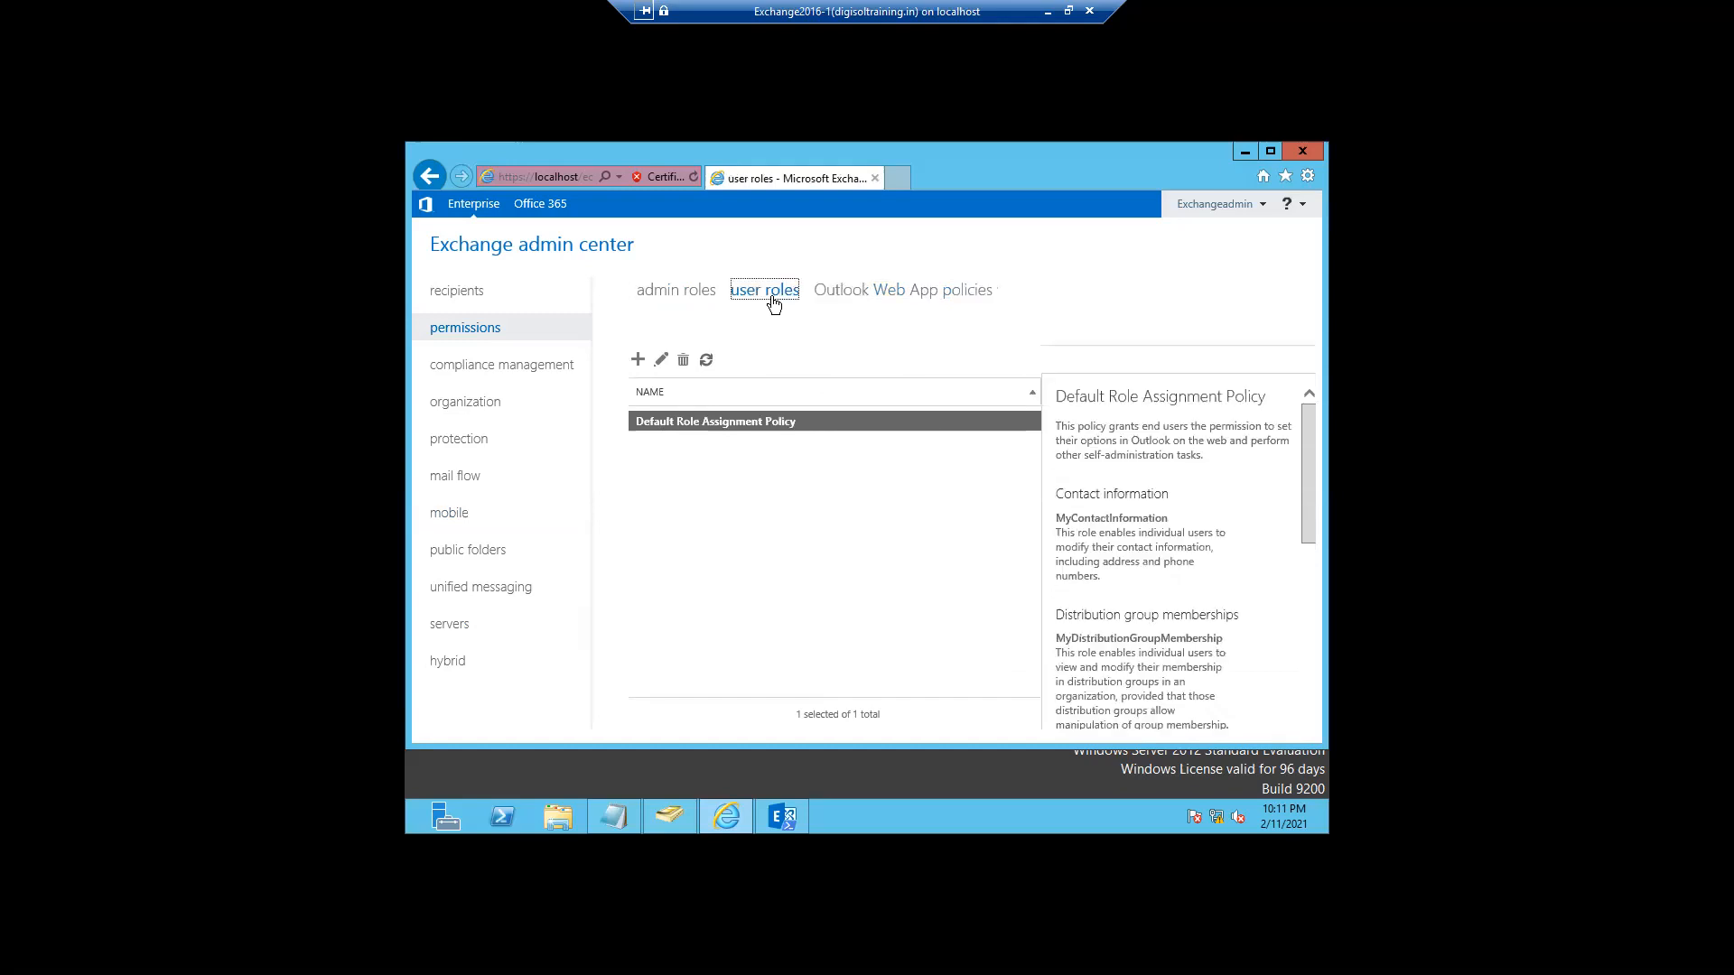
pyautogui.click(686, 296)
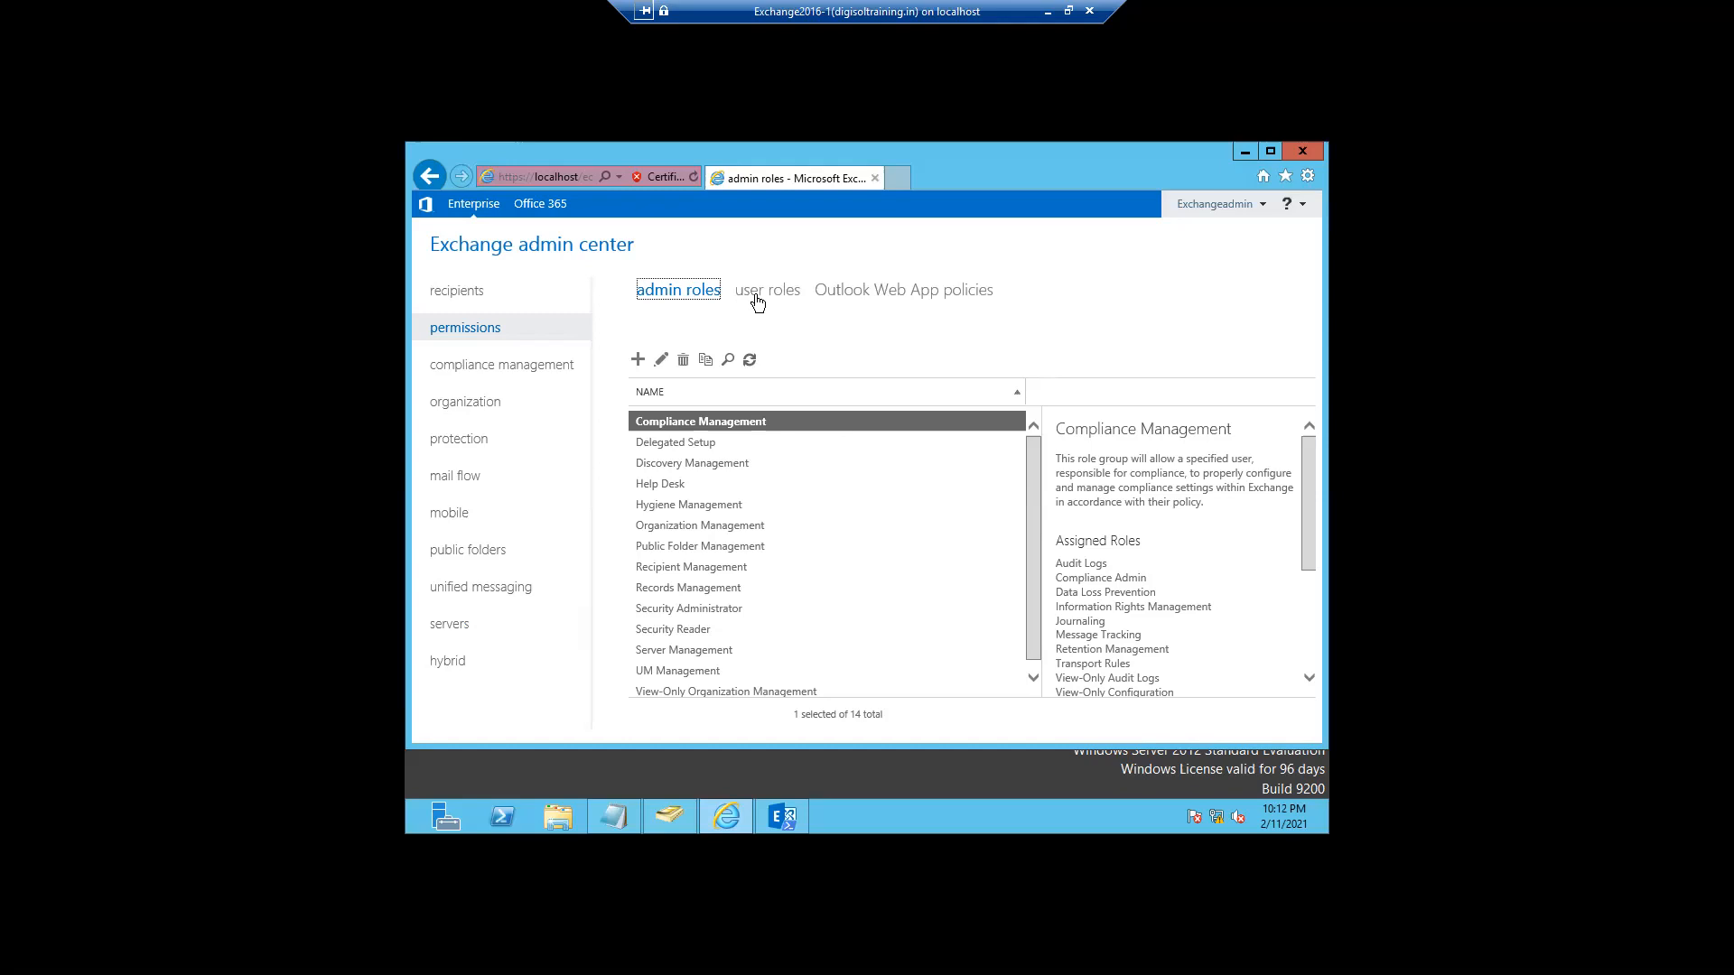
pyautogui.click(1068, 11)
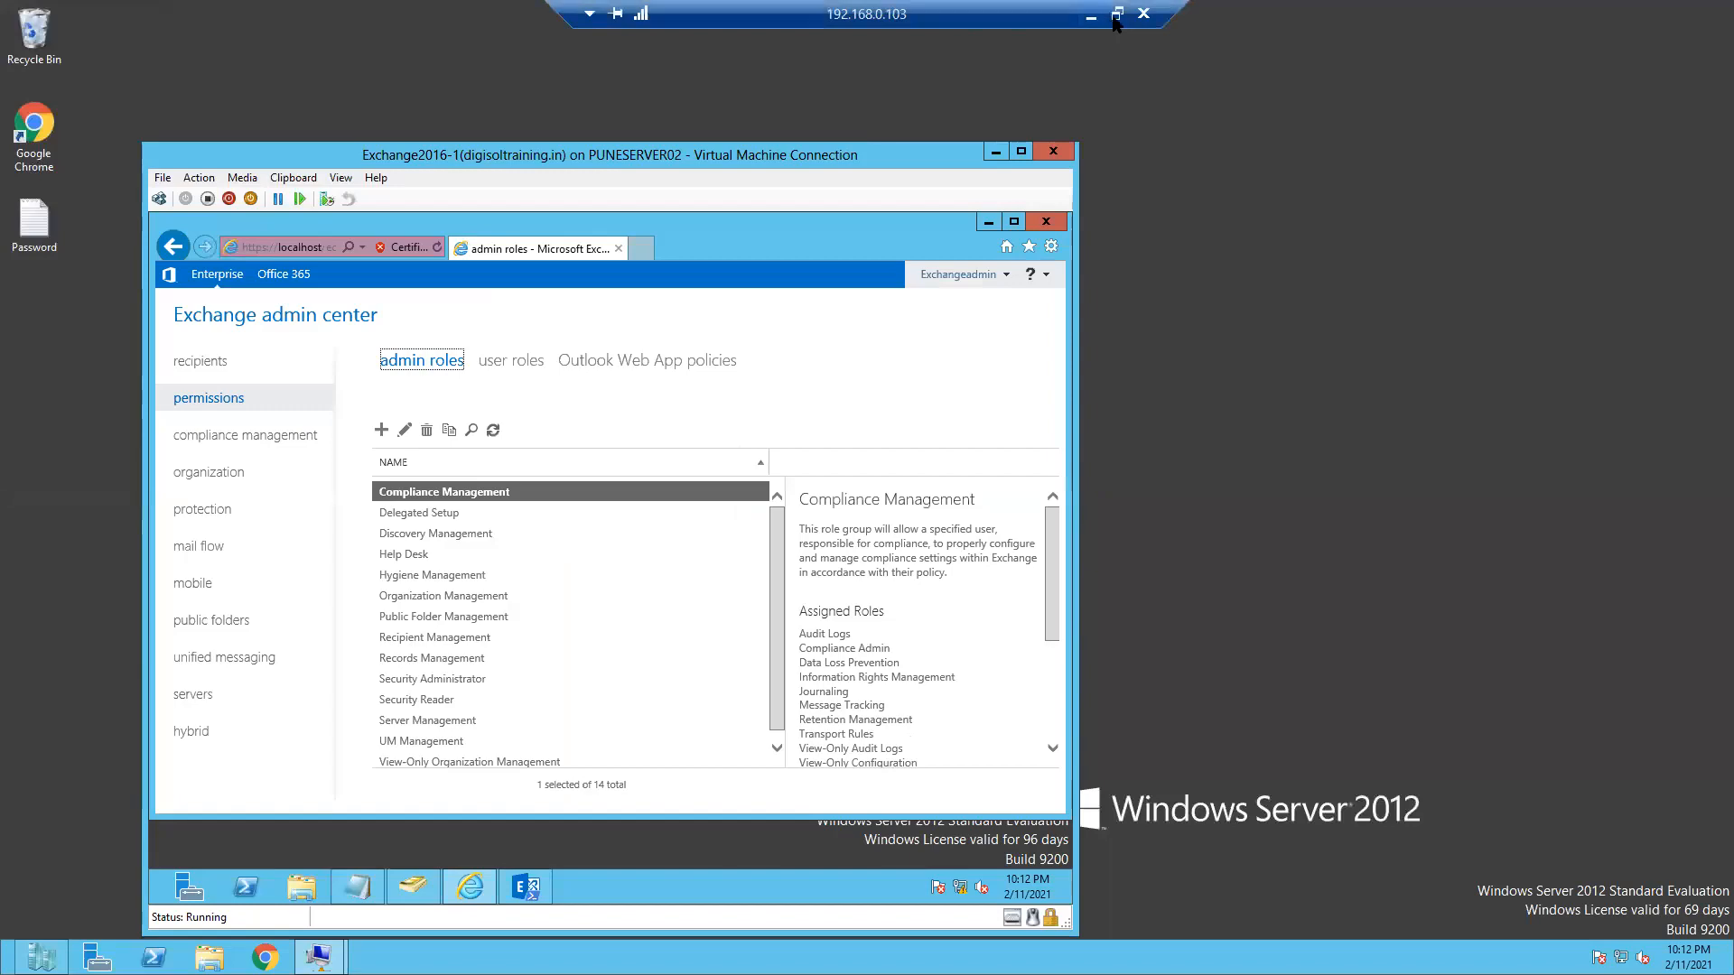
pyautogui.click(1117, 15)
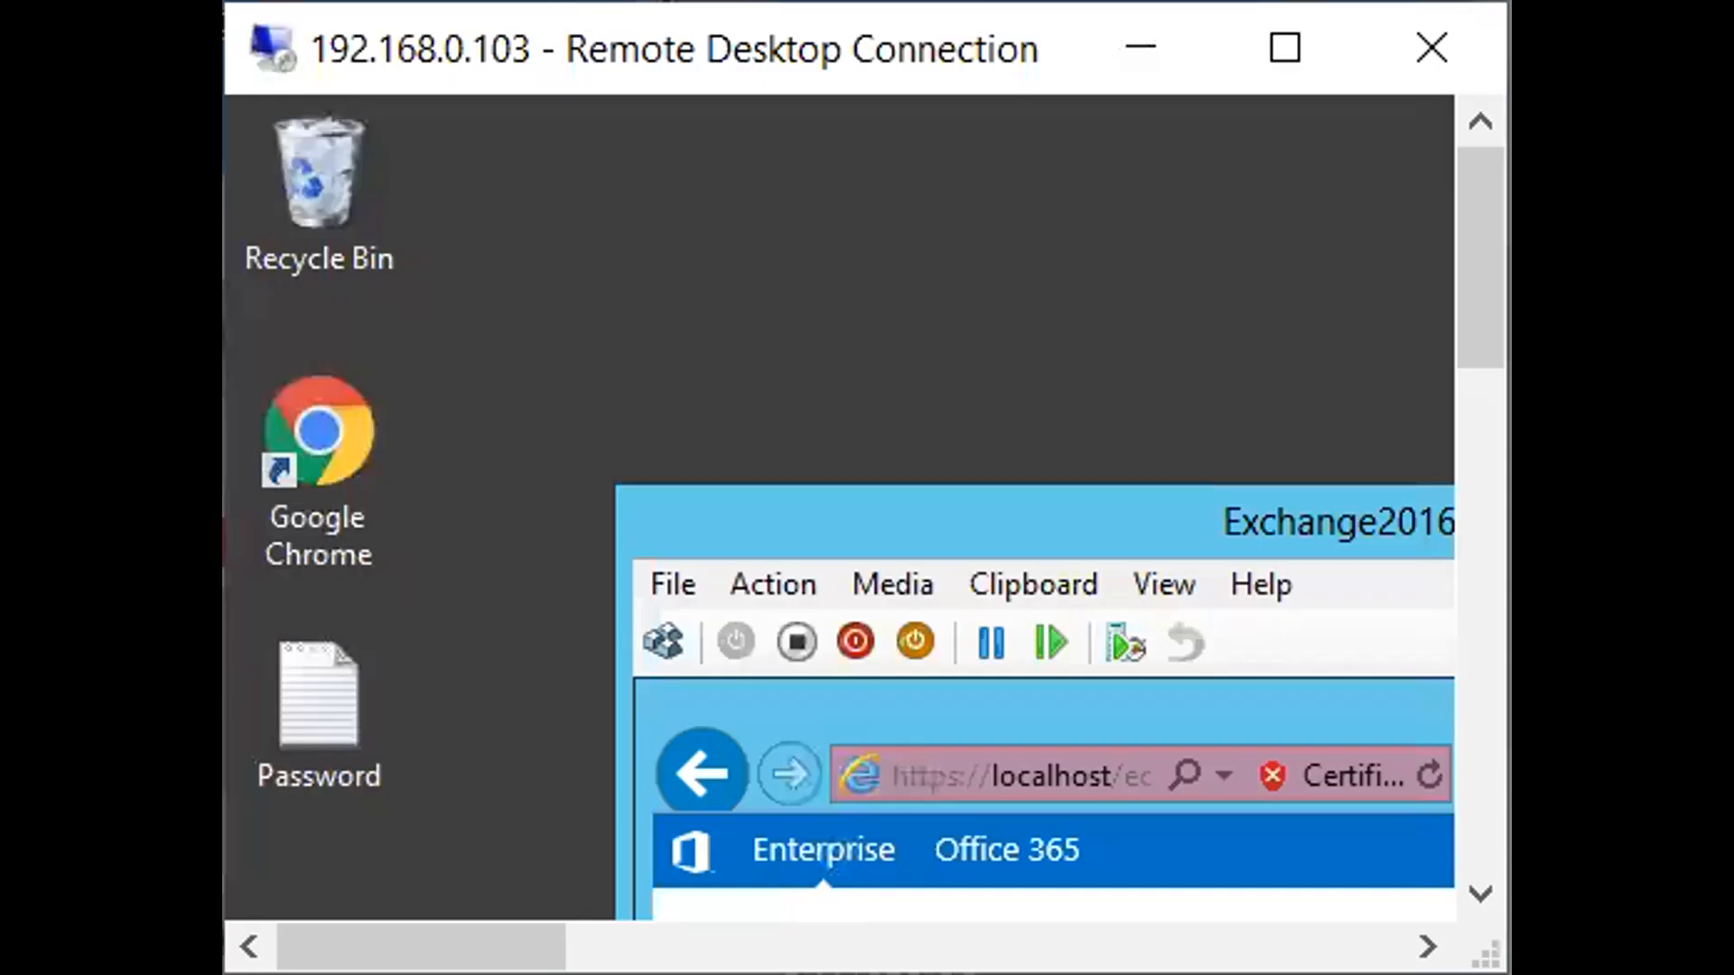